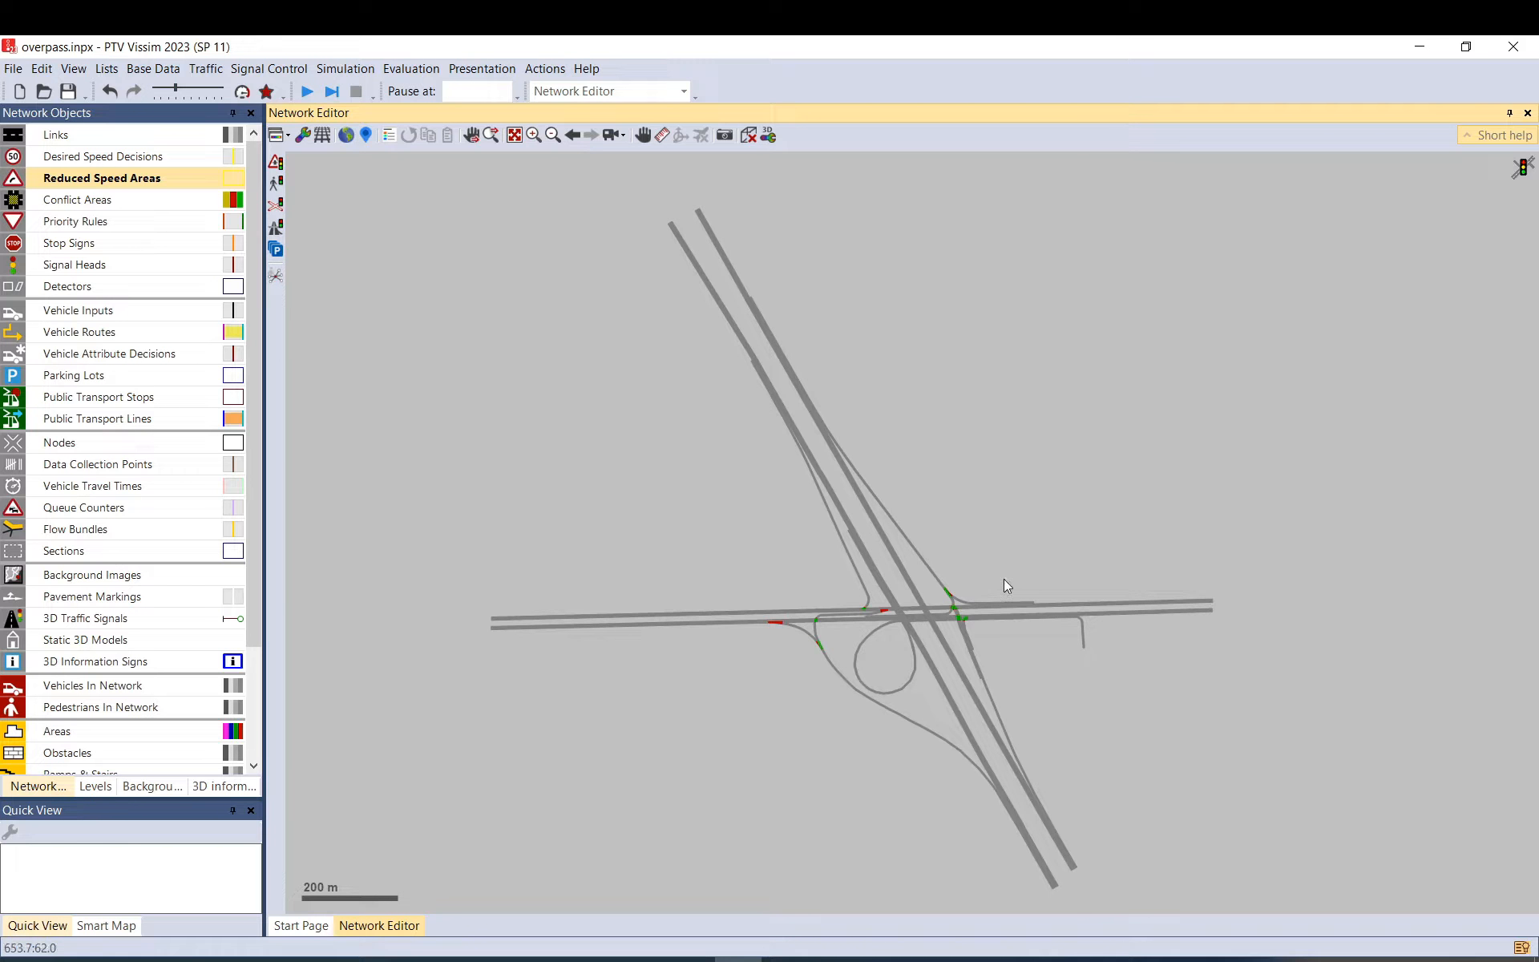
# Open the dynamic-assignment Zones list and add new zone rows.
pyautogui.click(163, 69)
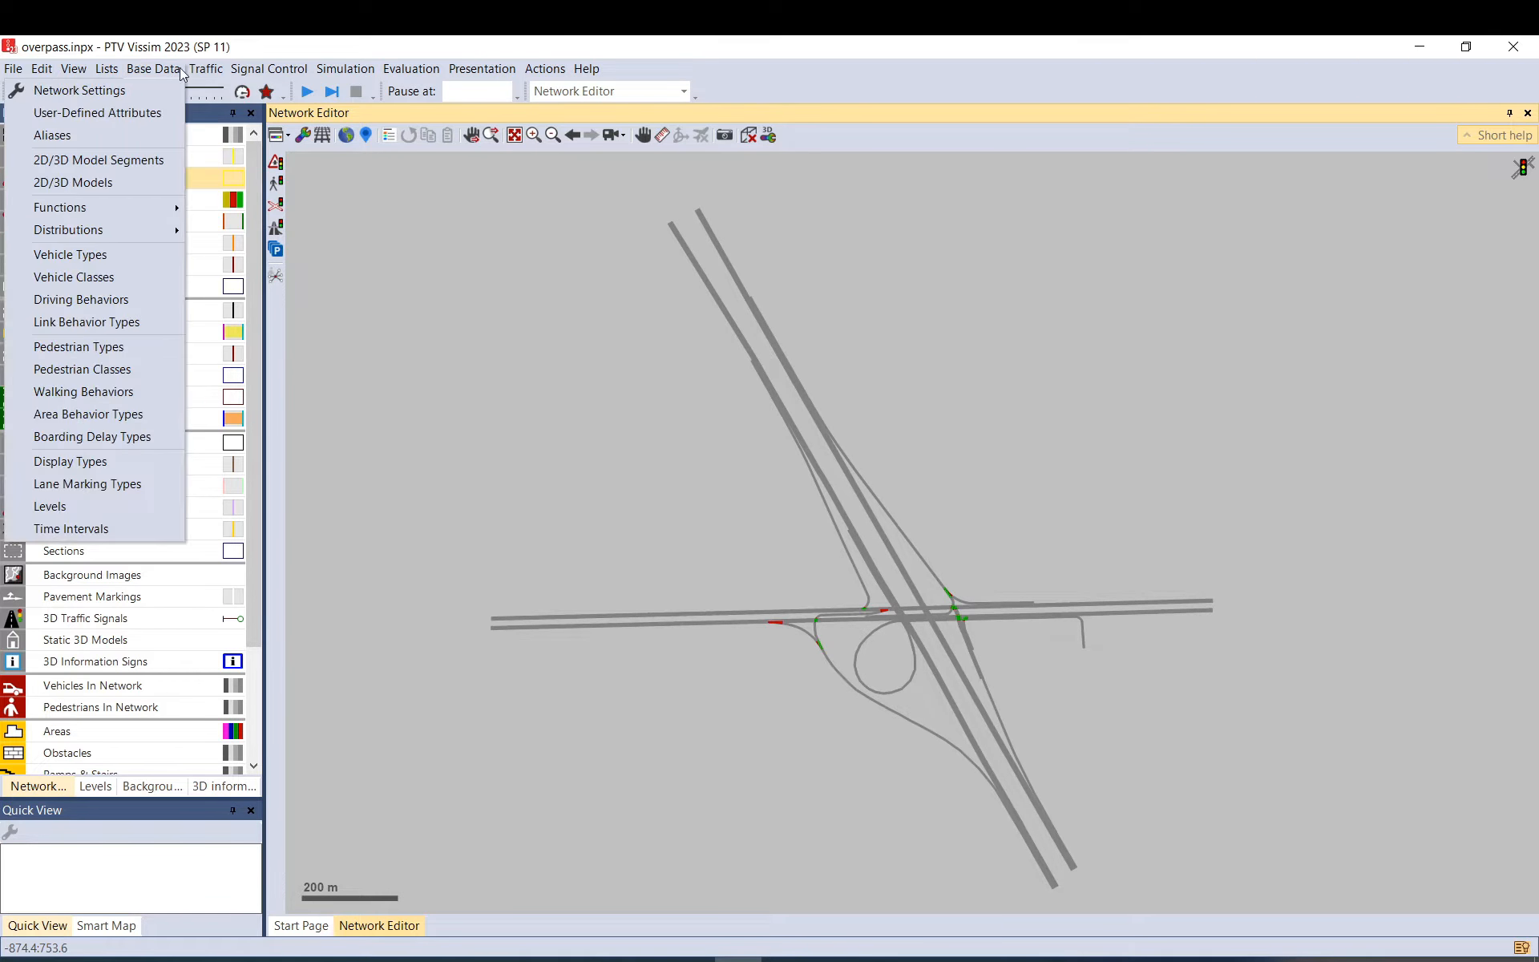
pyautogui.moveTo(205, 69)
pyautogui.moveTo(176, 155)
pyautogui.click(287, 206)
pyautogui.click(333, 639)
pyautogui.click(333, 638)
pyautogui.click(334, 638)
pyautogui.click(333, 638)
pyautogui.click(334, 639)
# Name the zones N, S, E, W and Access.
pyautogui.click(403, 686)
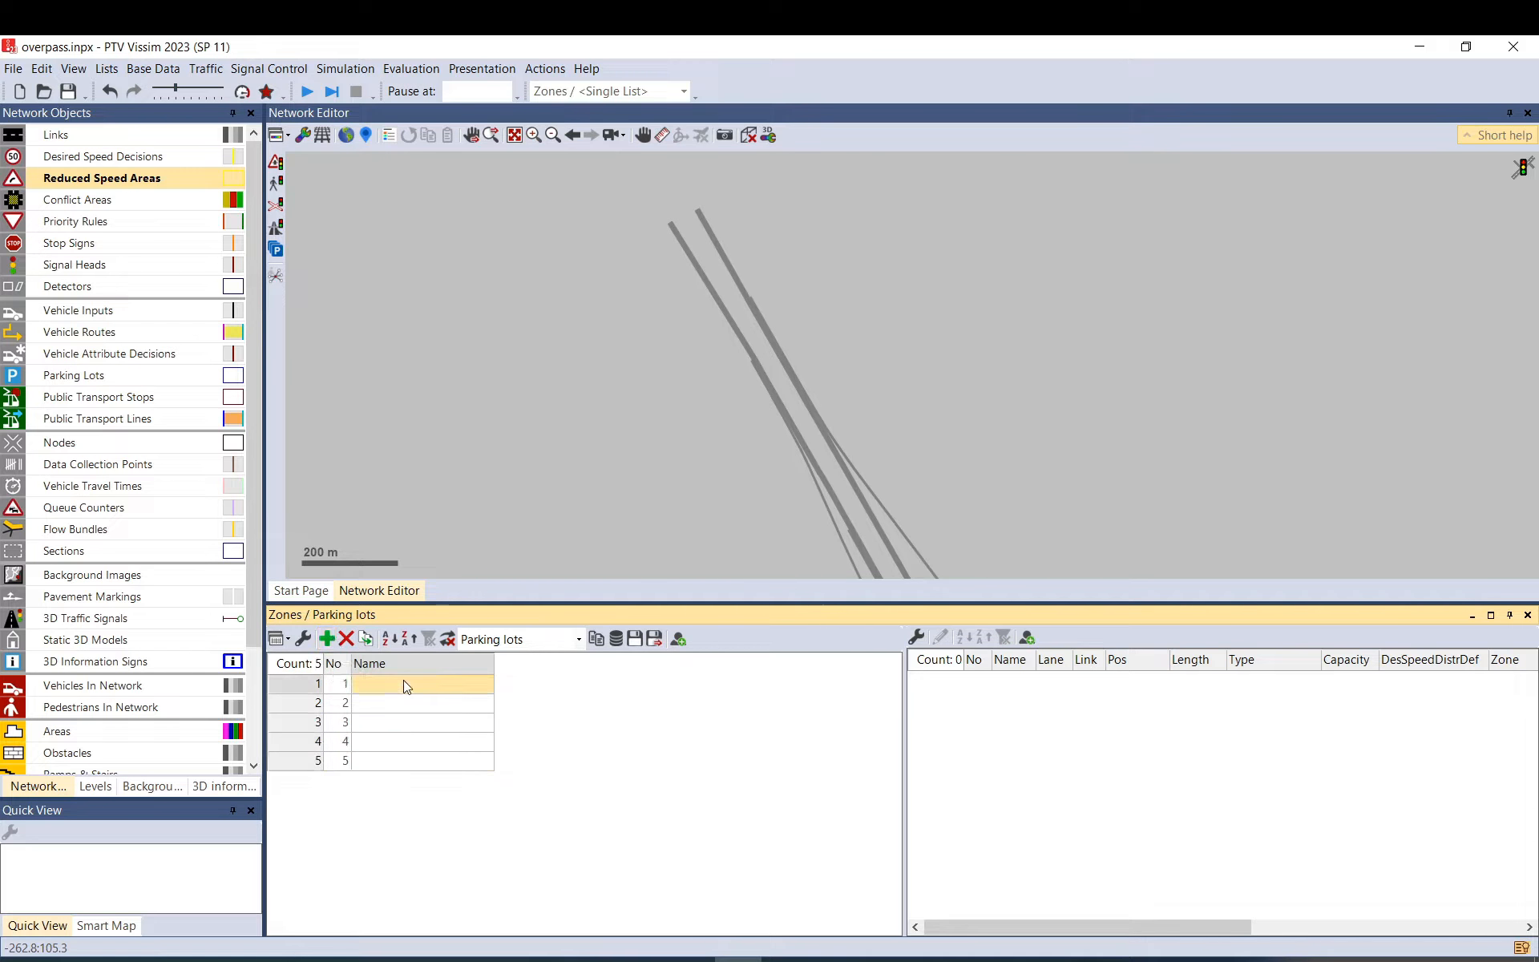
pyautogui.write('N')
pyautogui.press('Return')
pyautogui.write('S')
pyautogui.press('Return')
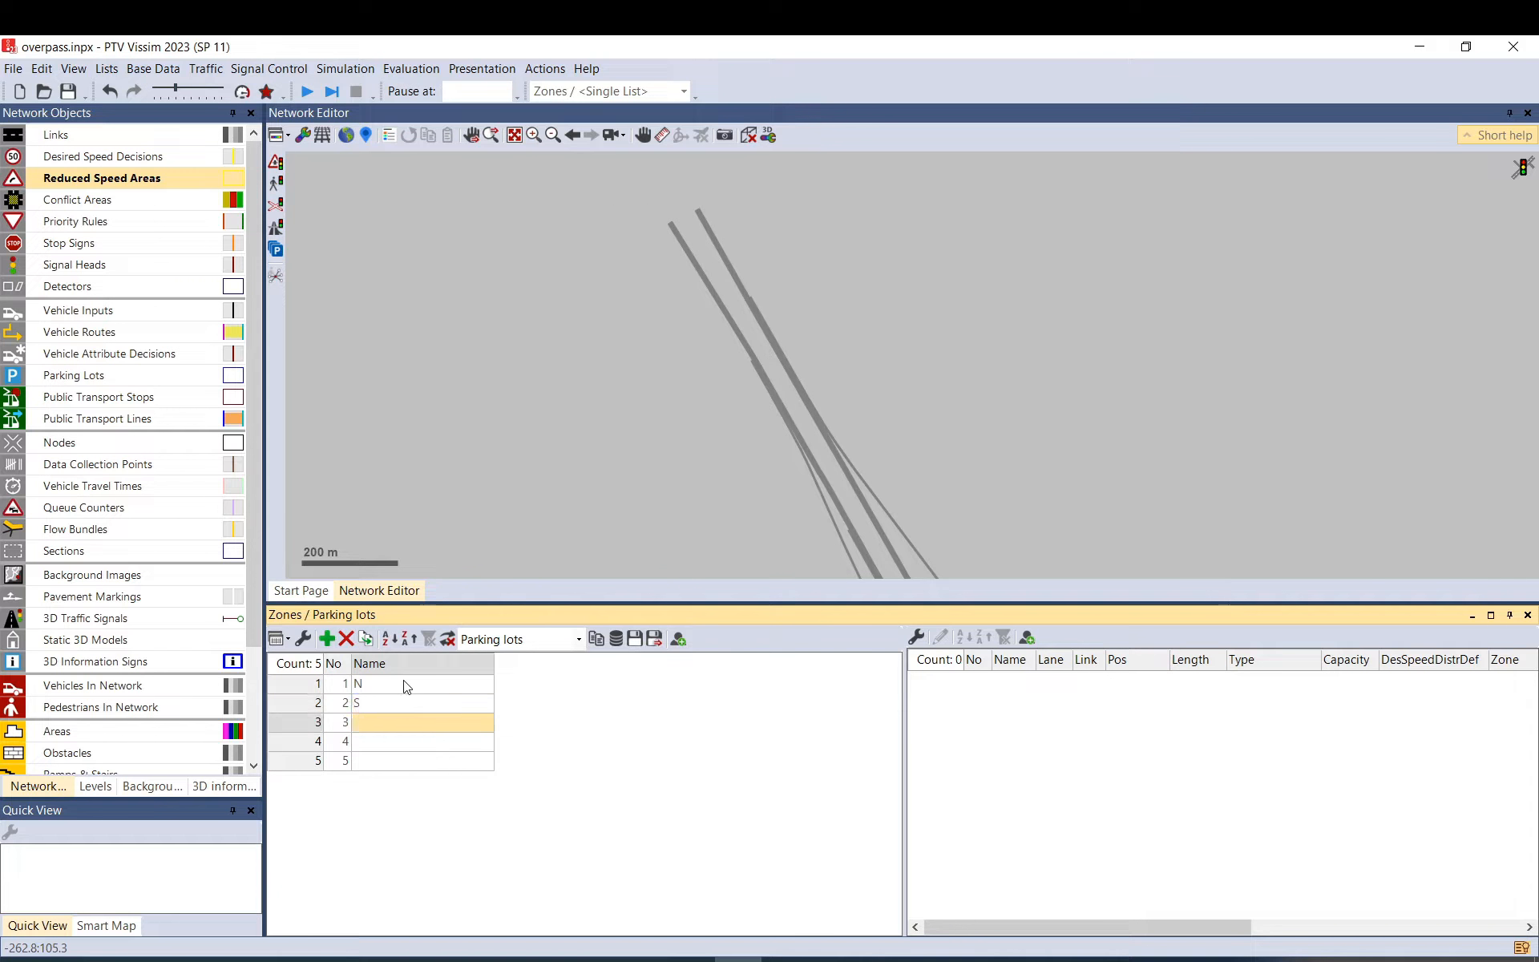
pyautogui.write('E')
pyautogui.press('Return')
pyautogui.write('W')
pyautogui.press('Return')
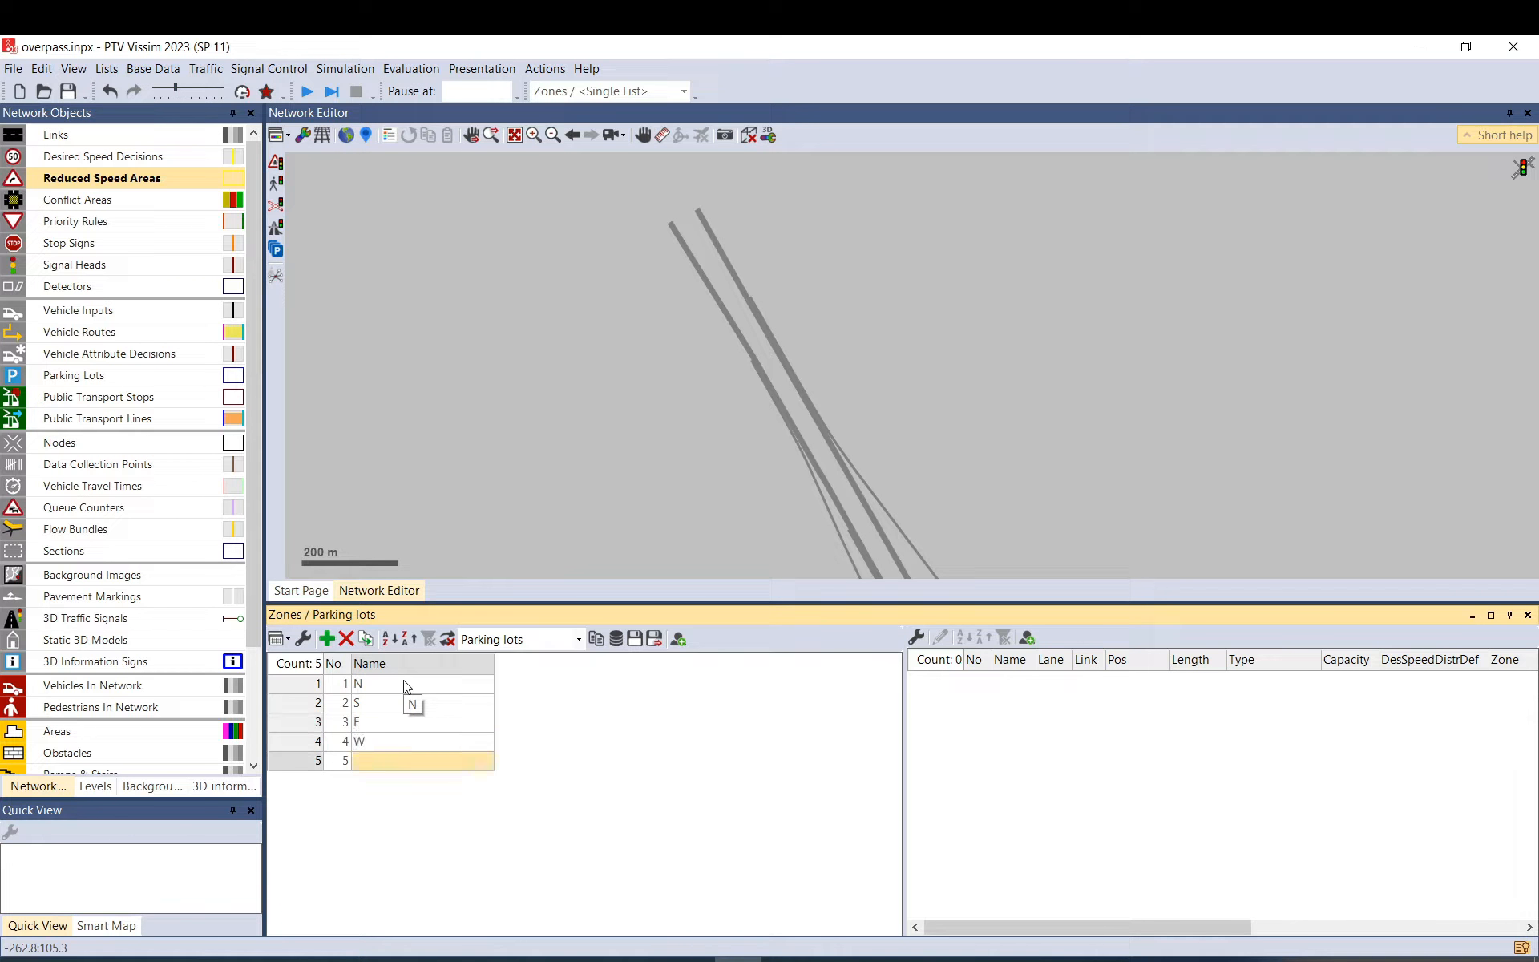
pyautogui.write('Access')
pyautogui.press('Return')
# Close the zones list and place parking lot 1 near the north end of link 23.
pyautogui.click(1527, 614)
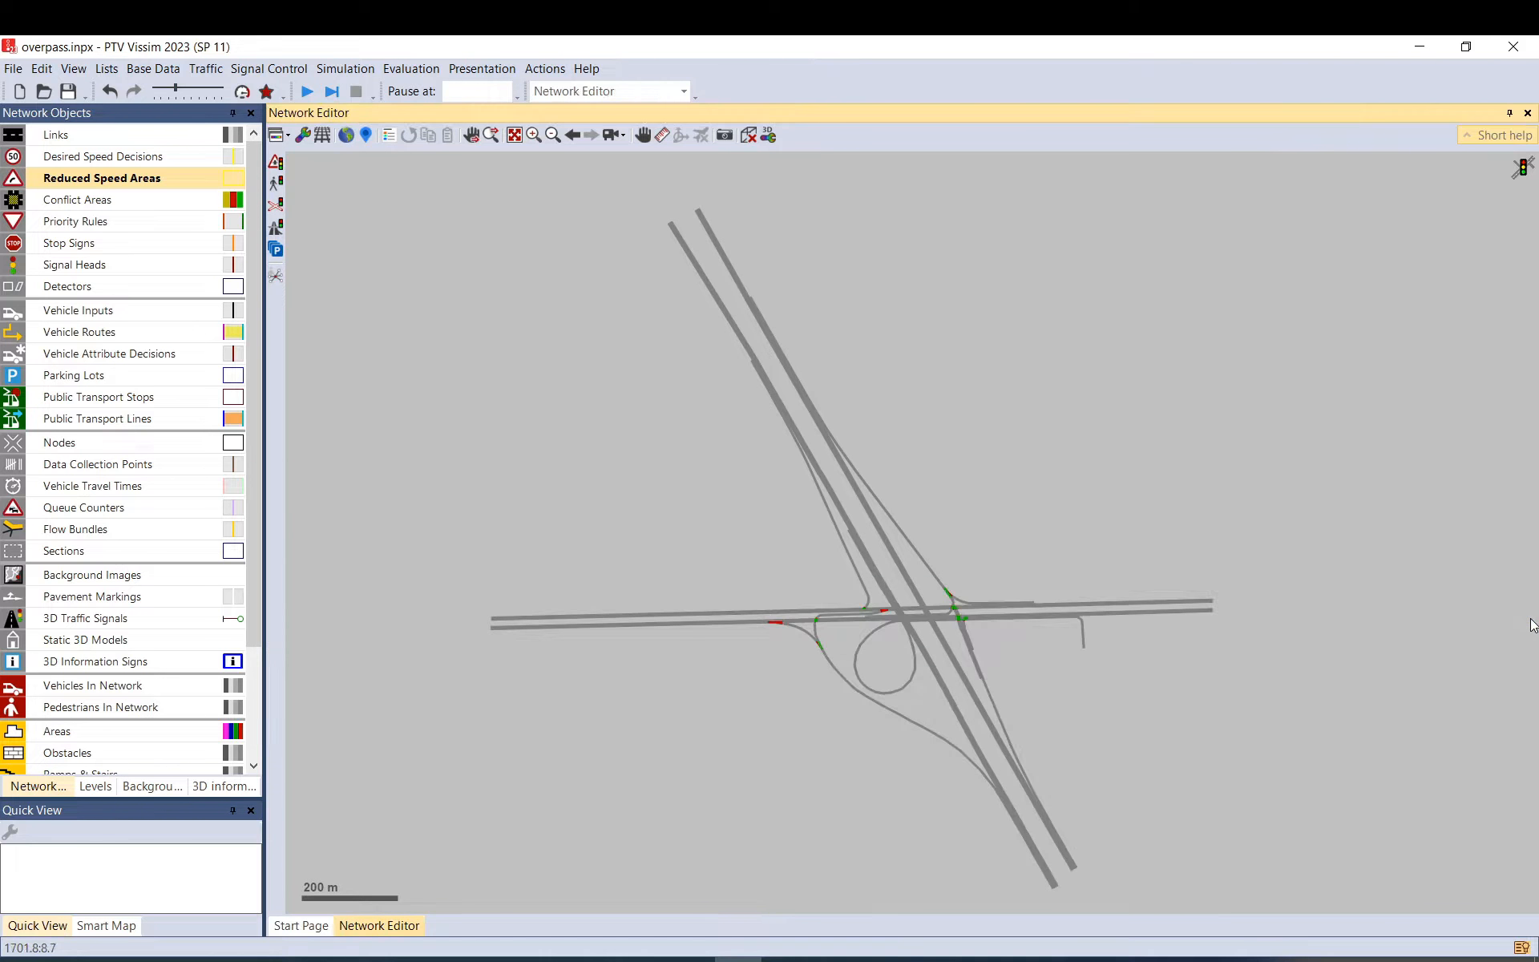
pyautogui.click(122, 376)
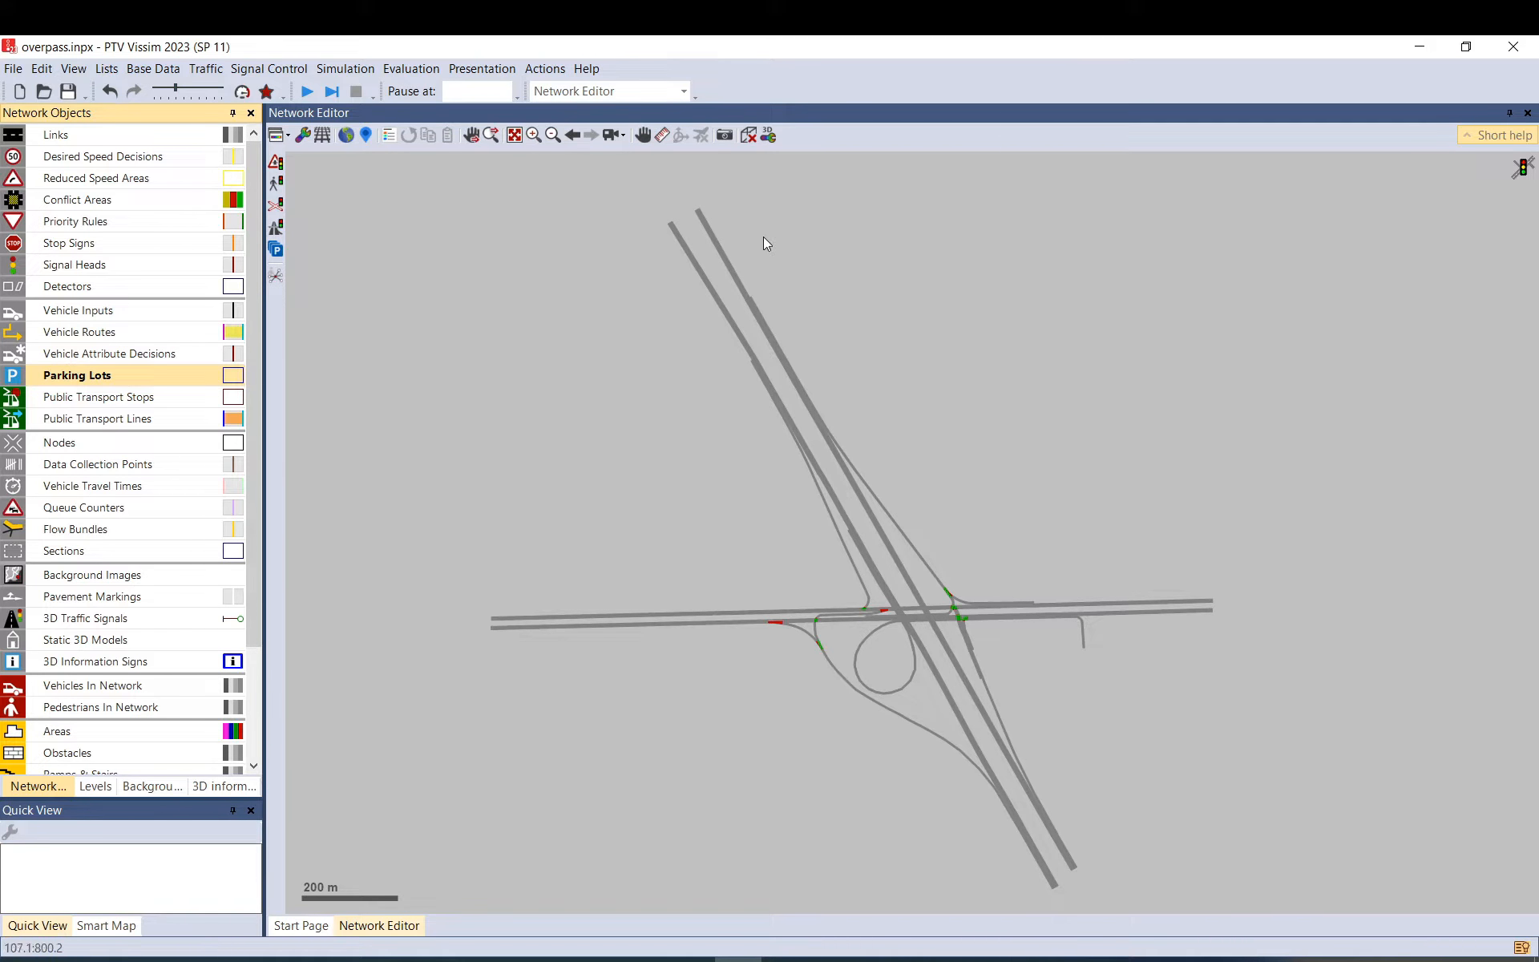
pyautogui.scroll(6, 722, 256)
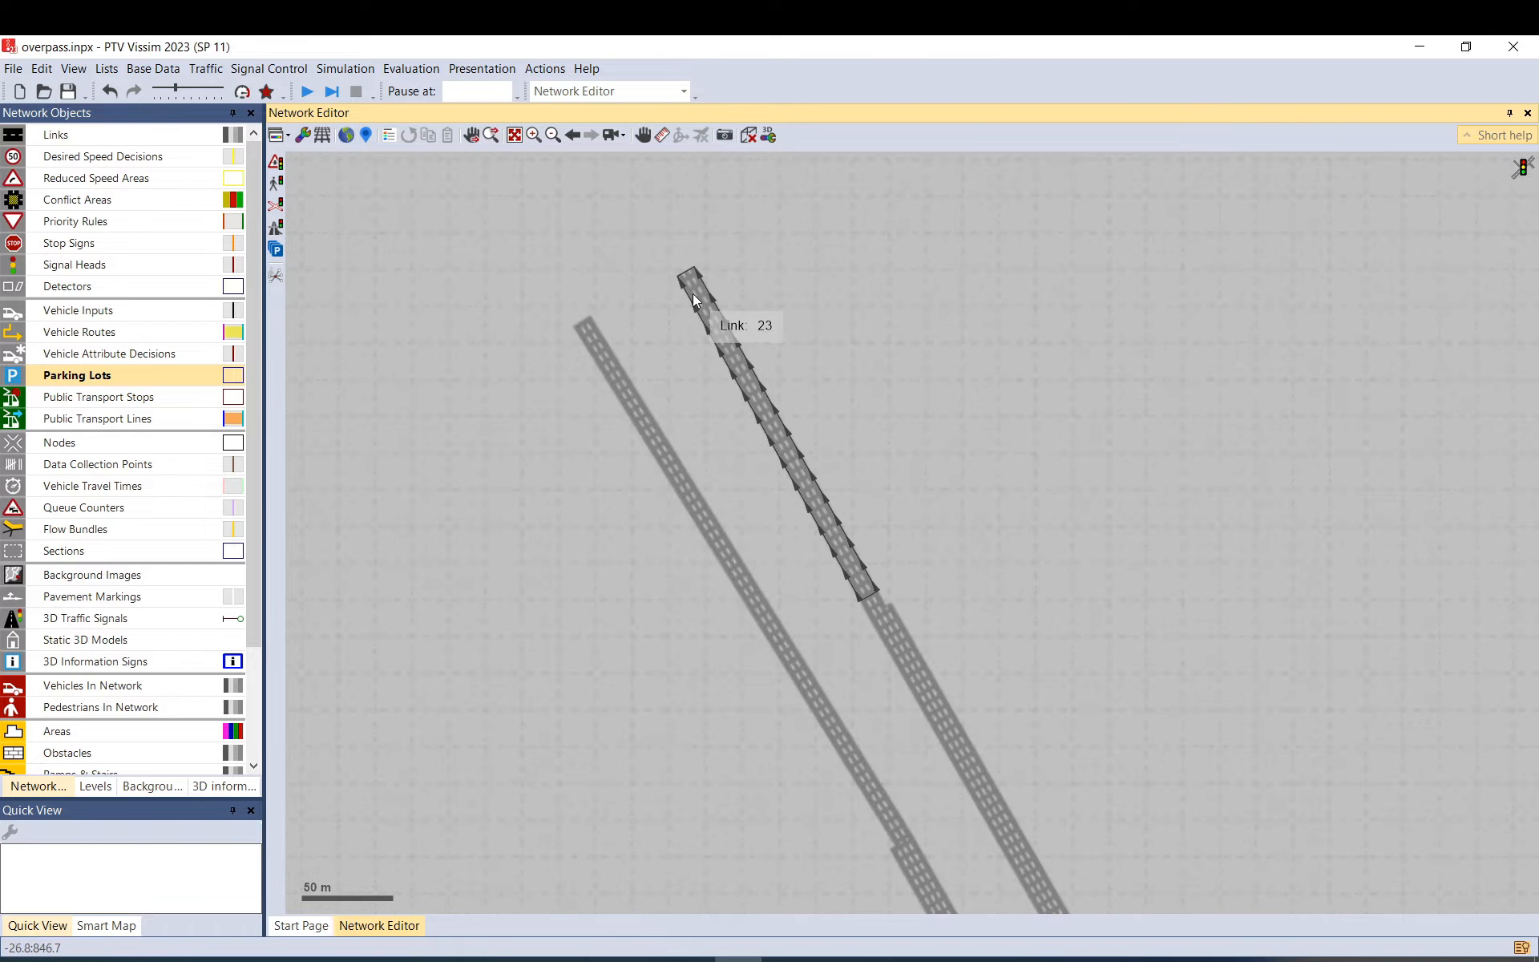
pyautogui.moveTo(702, 298); pyautogui.dragTo(704, 295)
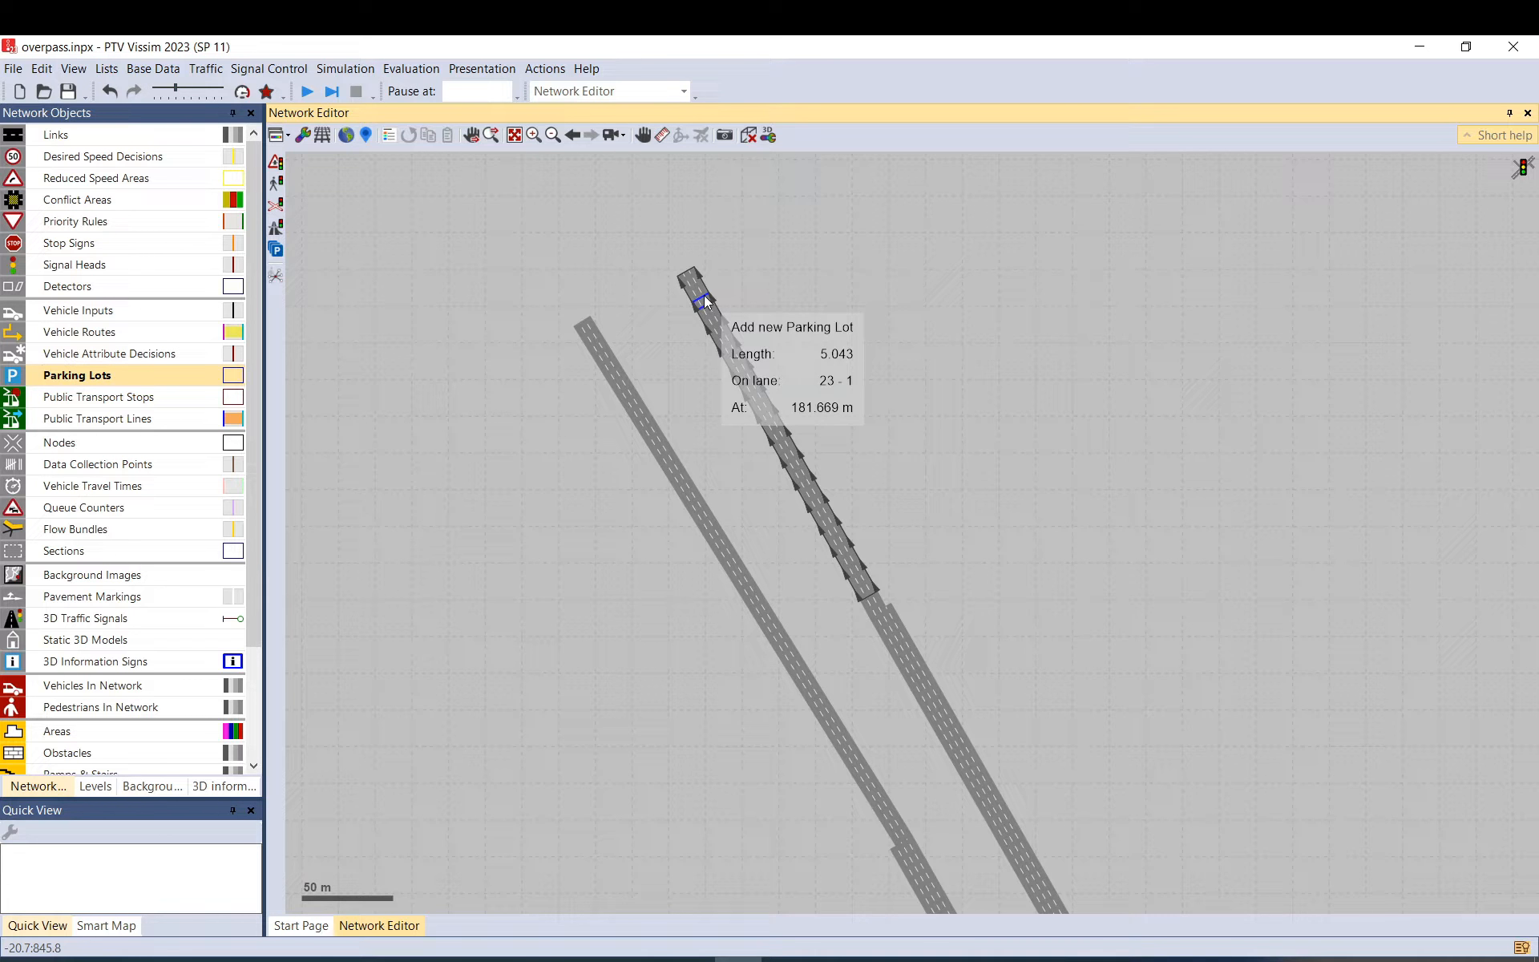
pyautogui.moveTo(703, 295); pyautogui.dragTo(704, 296)
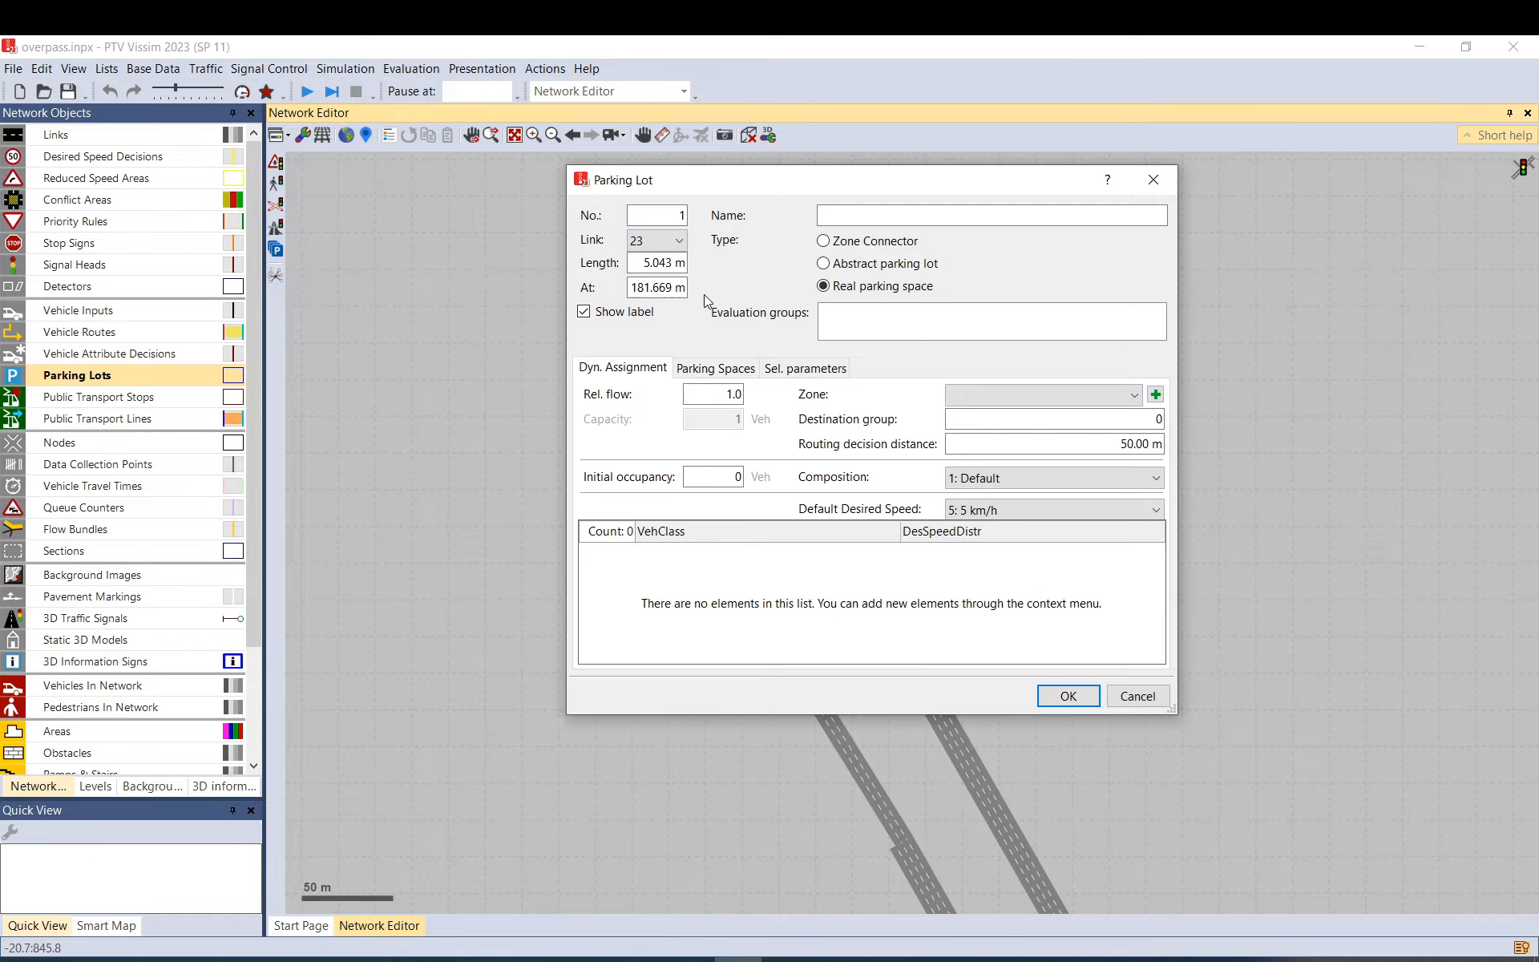
# Make parking lot 1 a Zone Connector named N for zone 1: N.
pyautogui.click(852, 246)
pyautogui.click(978, 397)
pyautogui.click(980, 391)
pyautogui.click(878, 212)
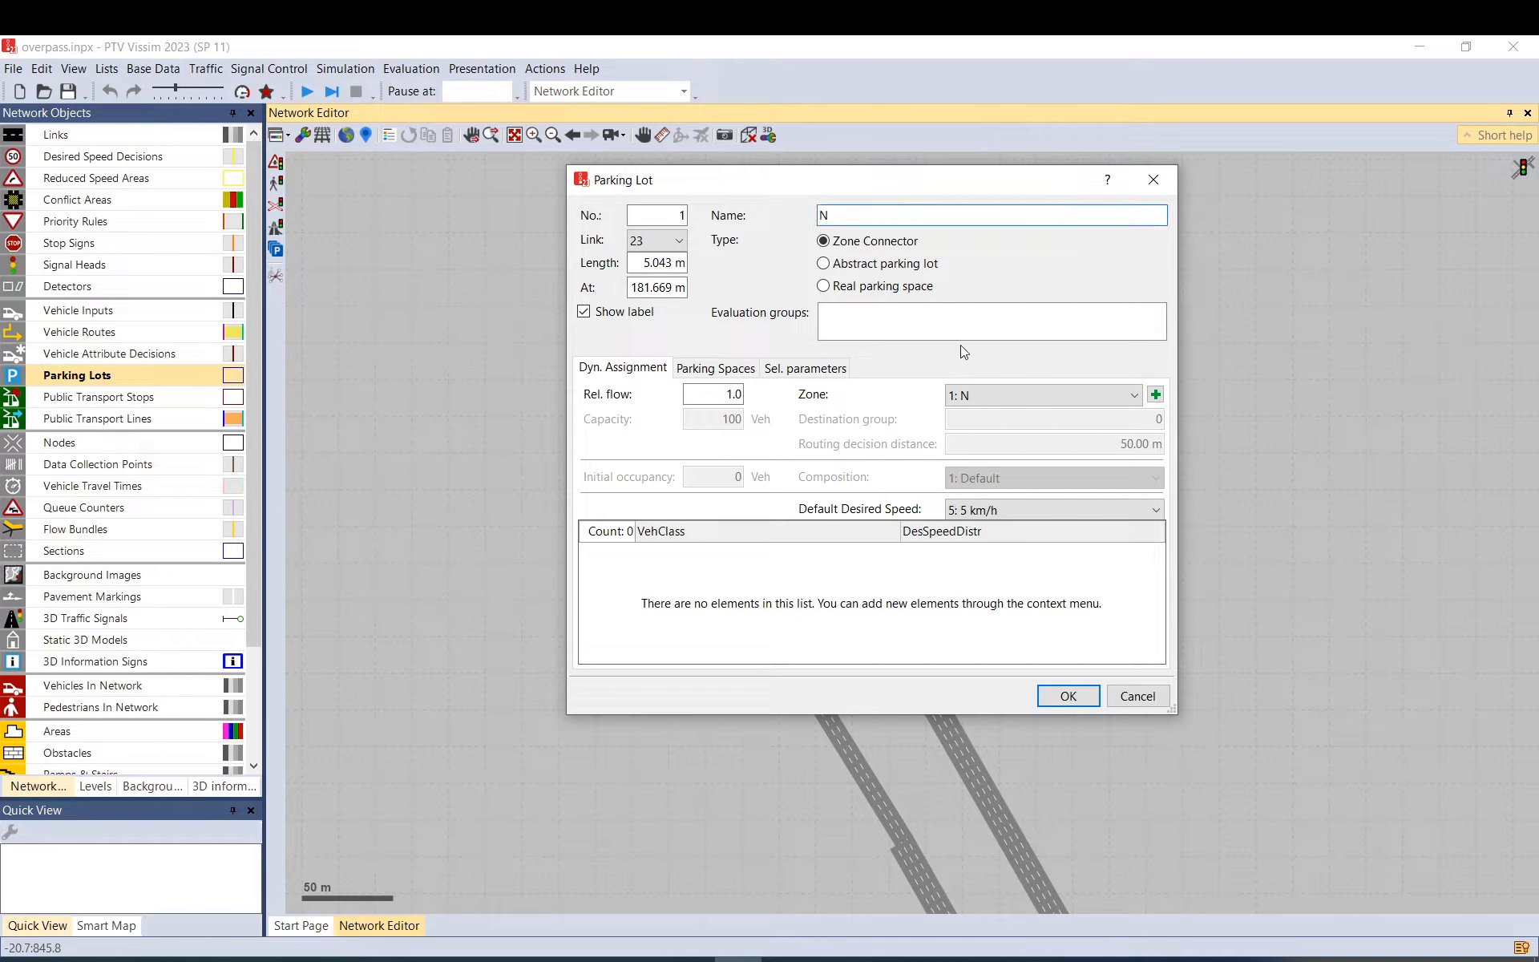
pyautogui.moveTo(917, 190); pyautogui.dragTo(1126, 205)
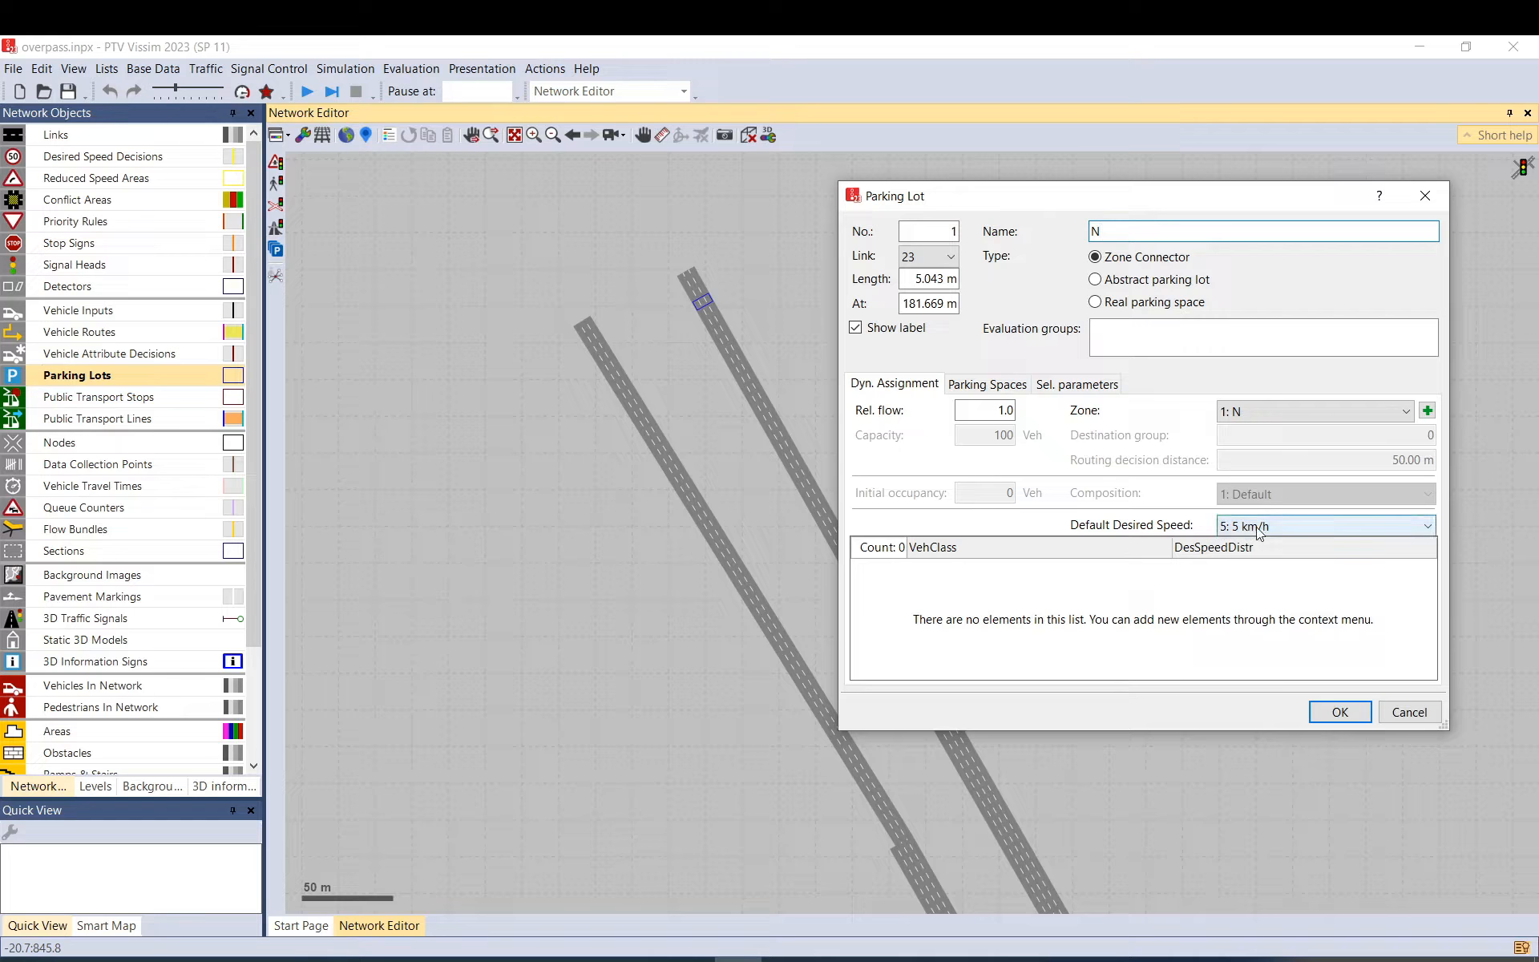
pyautogui.click(1305, 522)
pyautogui.click(1159, 533)
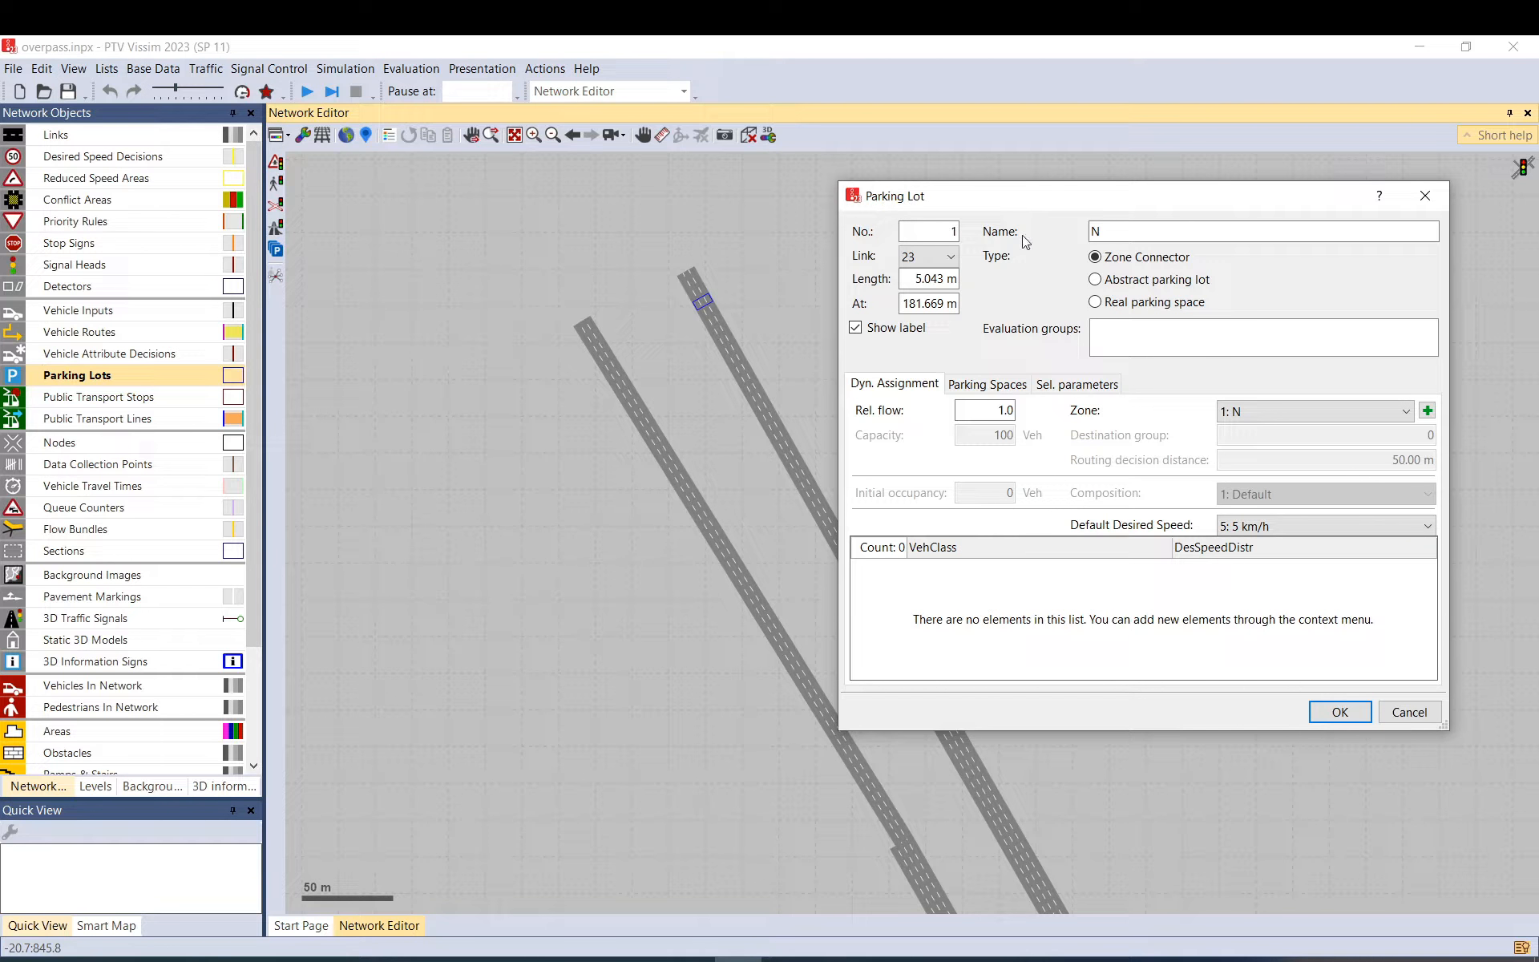
pyautogui.click(1266, 526)
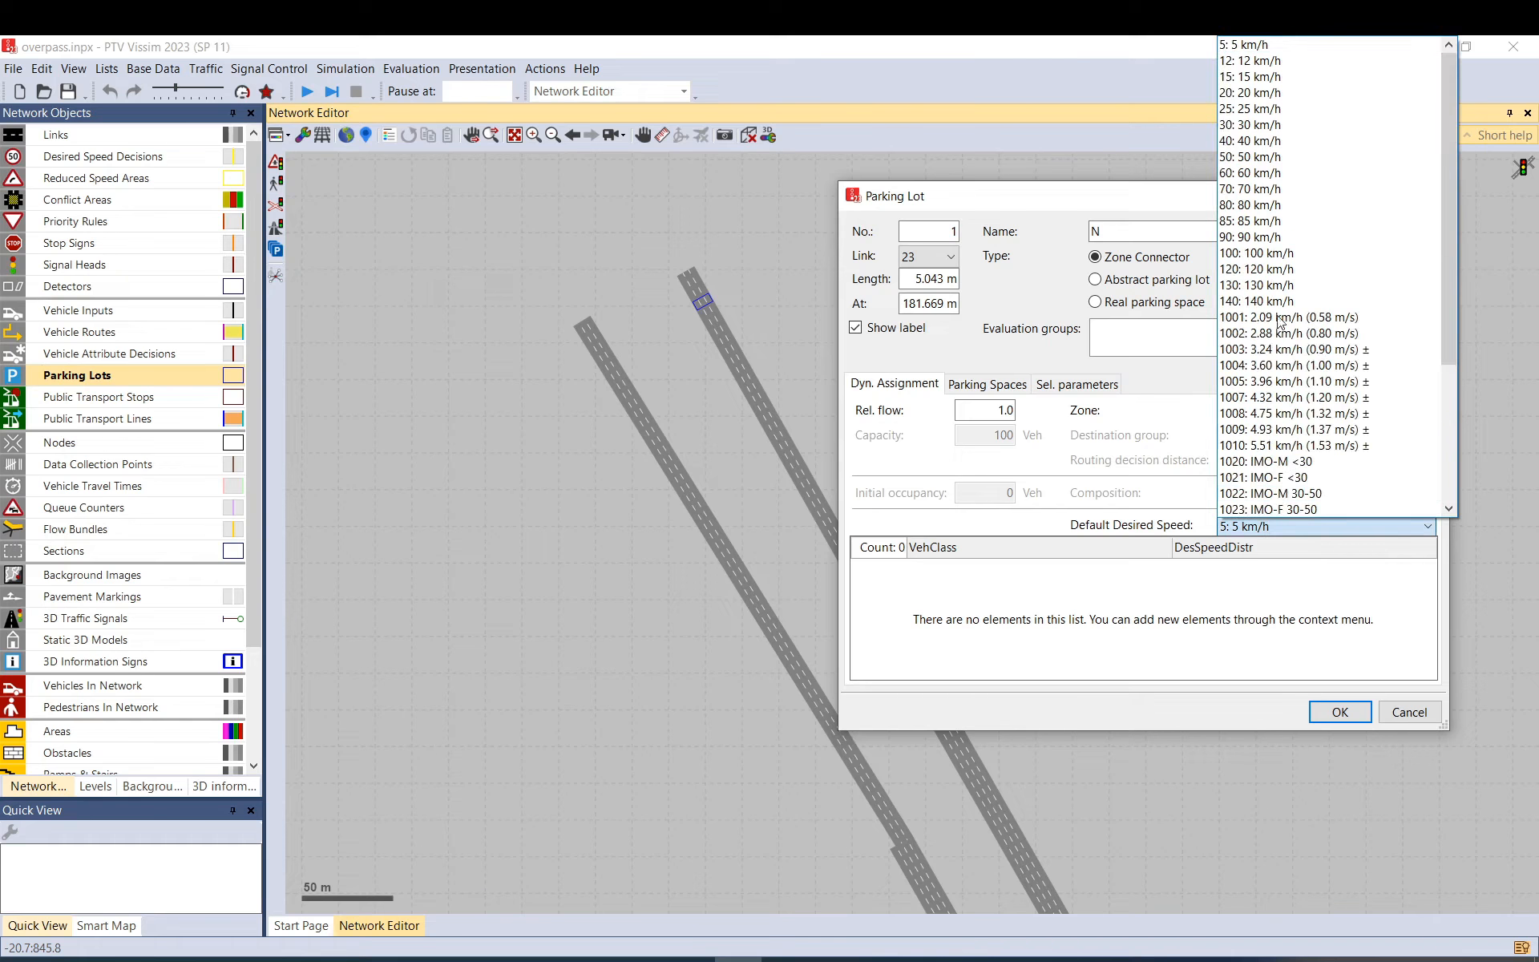
# Try a 70 km/h default and a Car vehicle-class row at 50 km/h, then delete that row.
pyautogui.click(1275, 190)
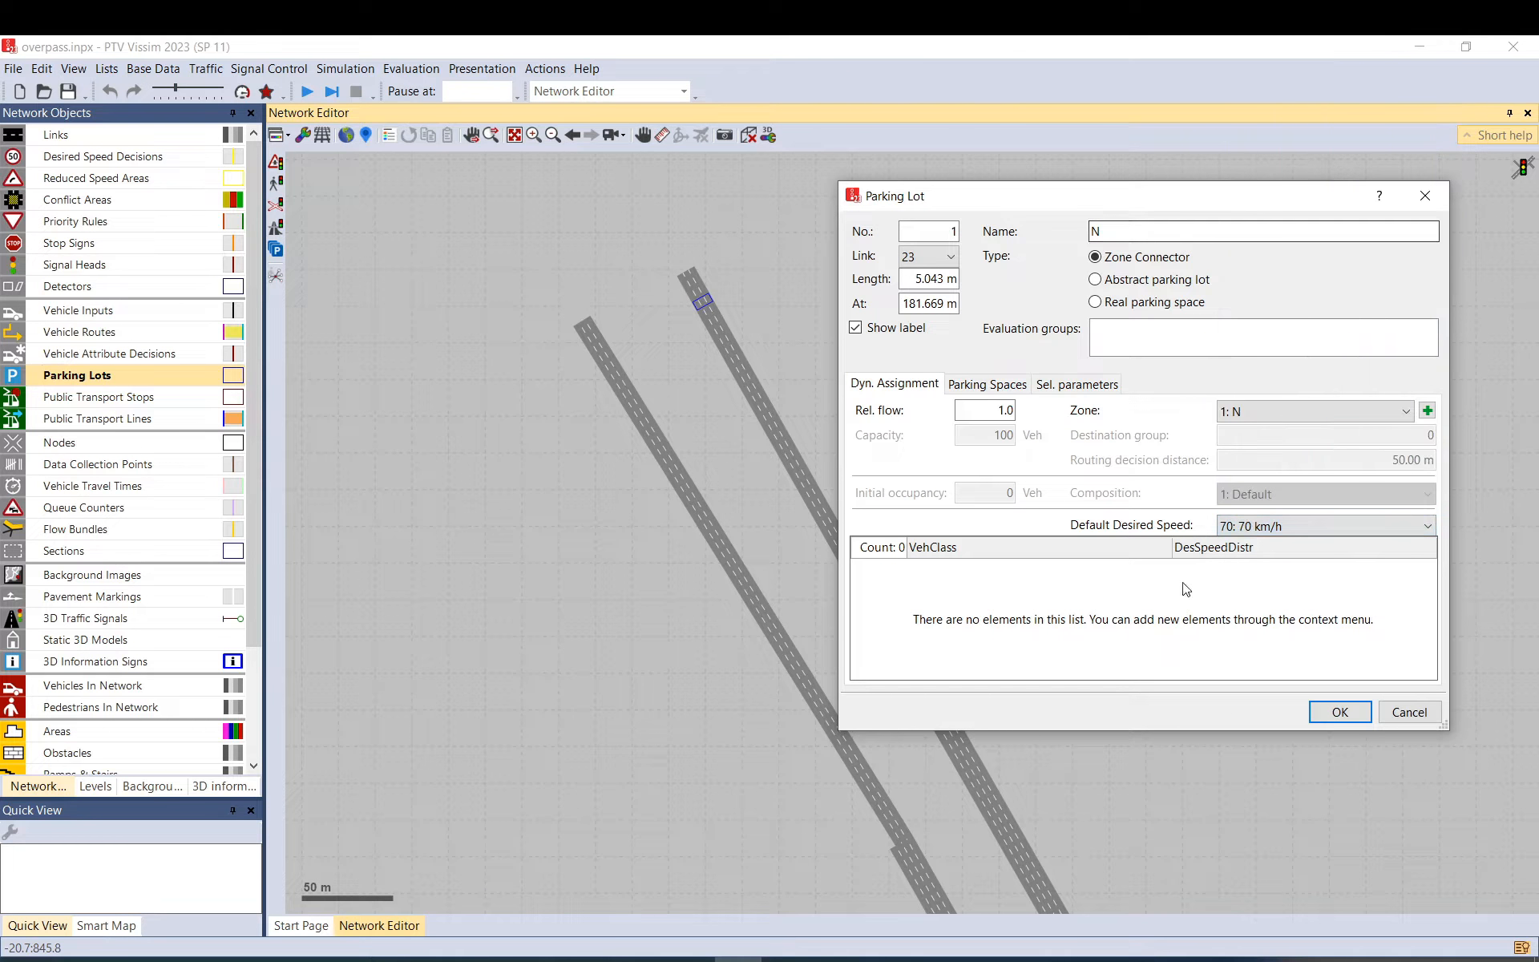
pyautogui.rightClick(1005, 606)
pyautogui.click(1047, 611)
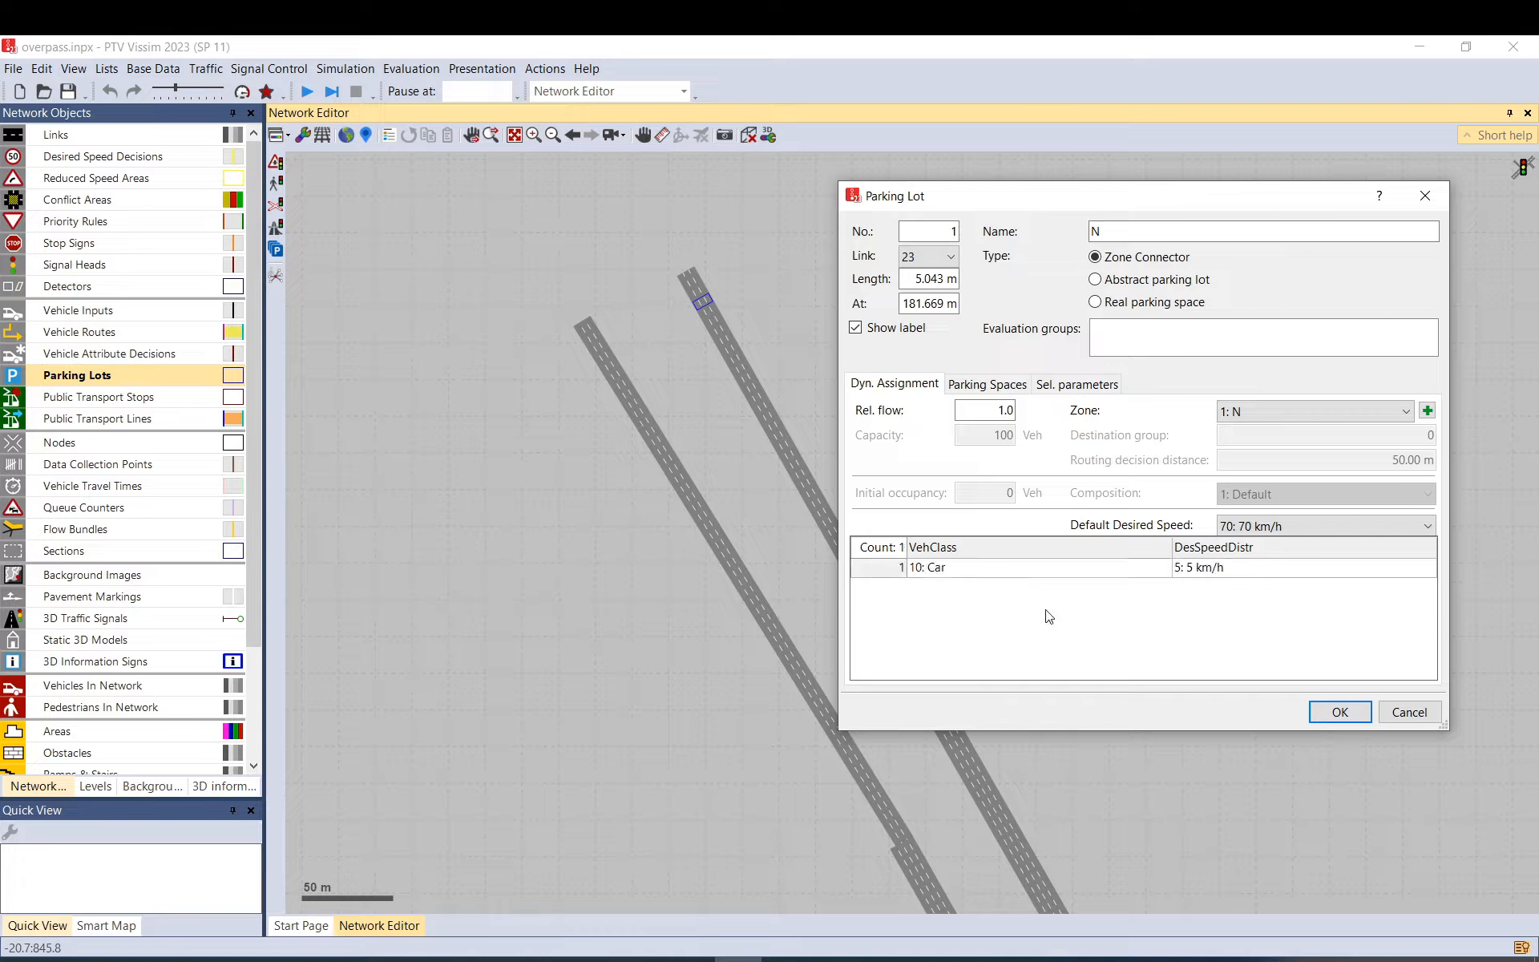
pyautogui.click(954, 572)
pyautogui.click(955, 574)
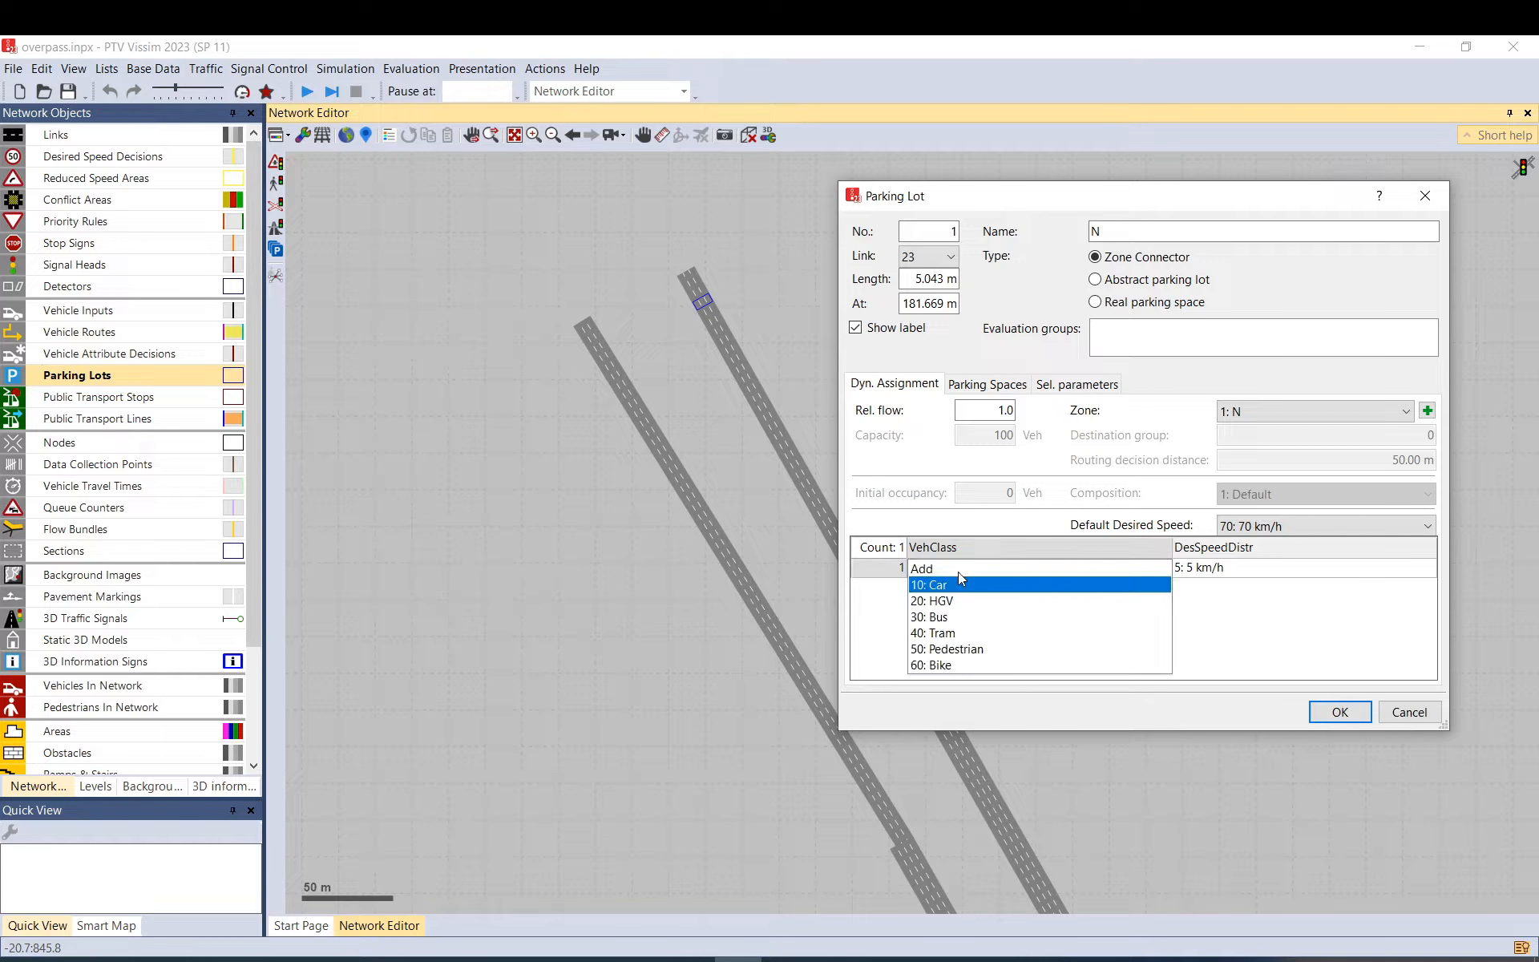
pyautogui.click(1308, 575)
pyautogui.click(1308, 575)
pyautogui.click(1225, 387)
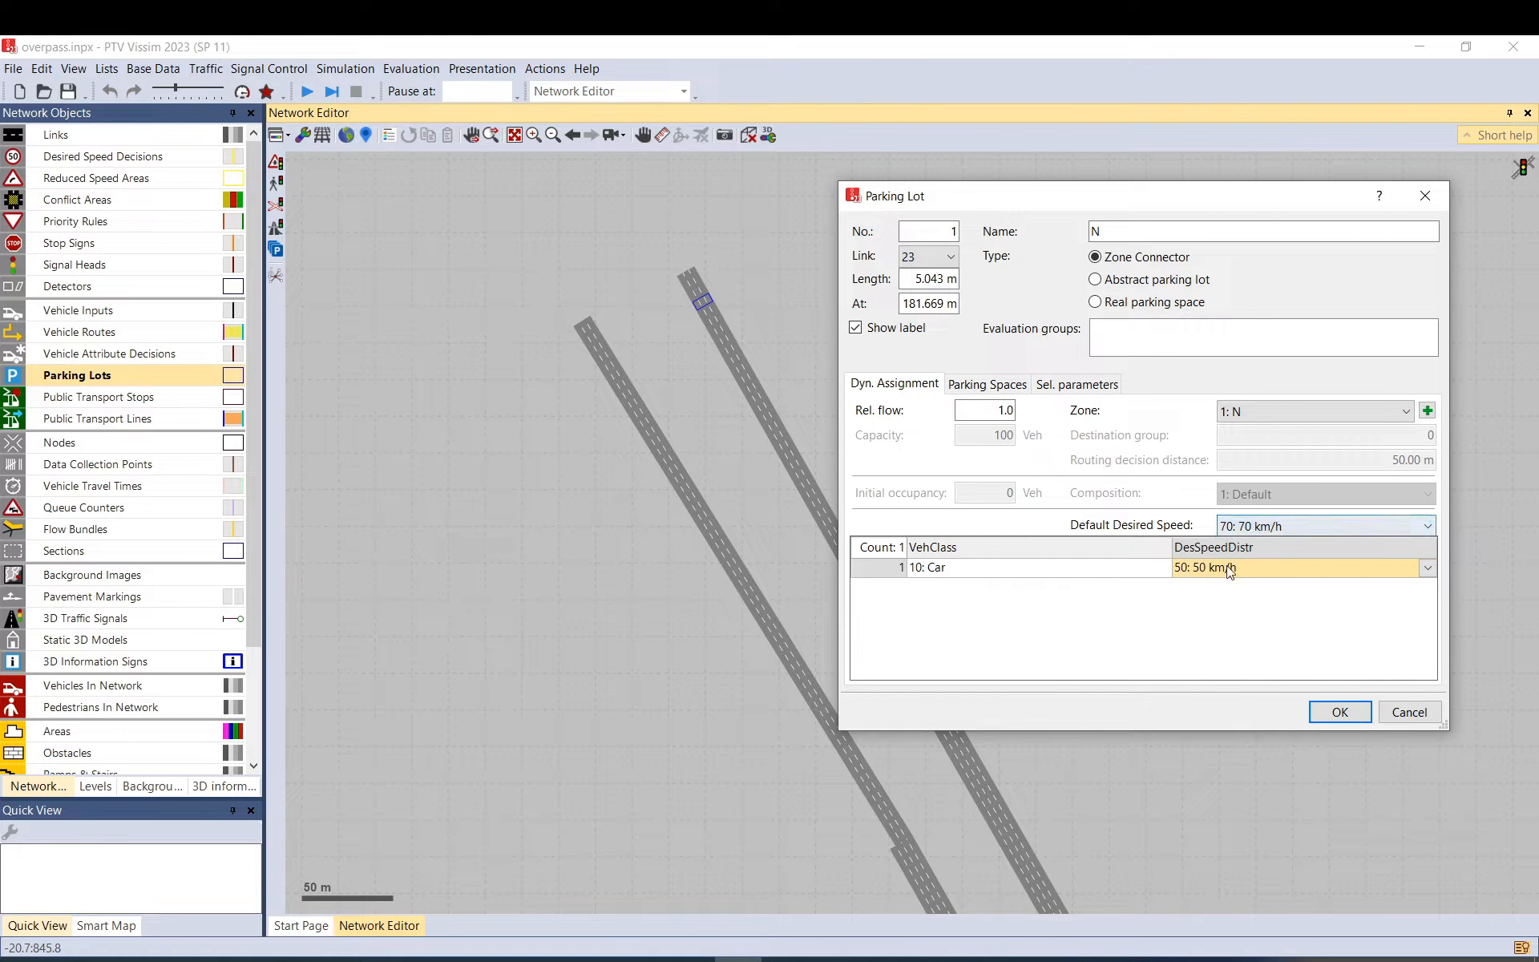
pyautogui.rightClick(902, 570)
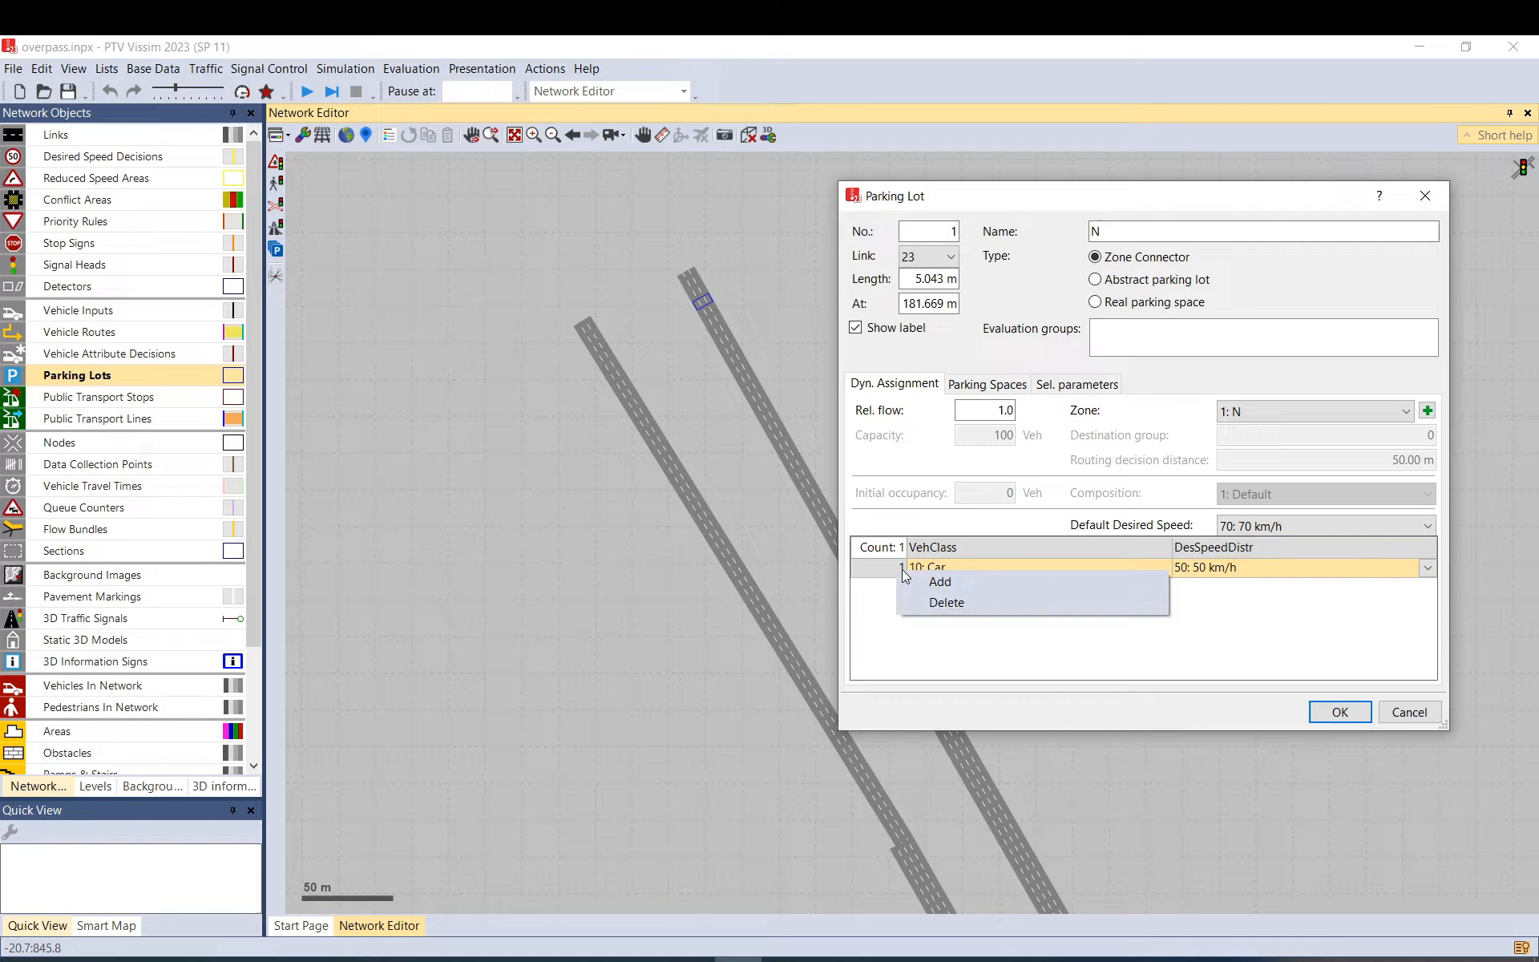
pyautogui.click(946, 602)
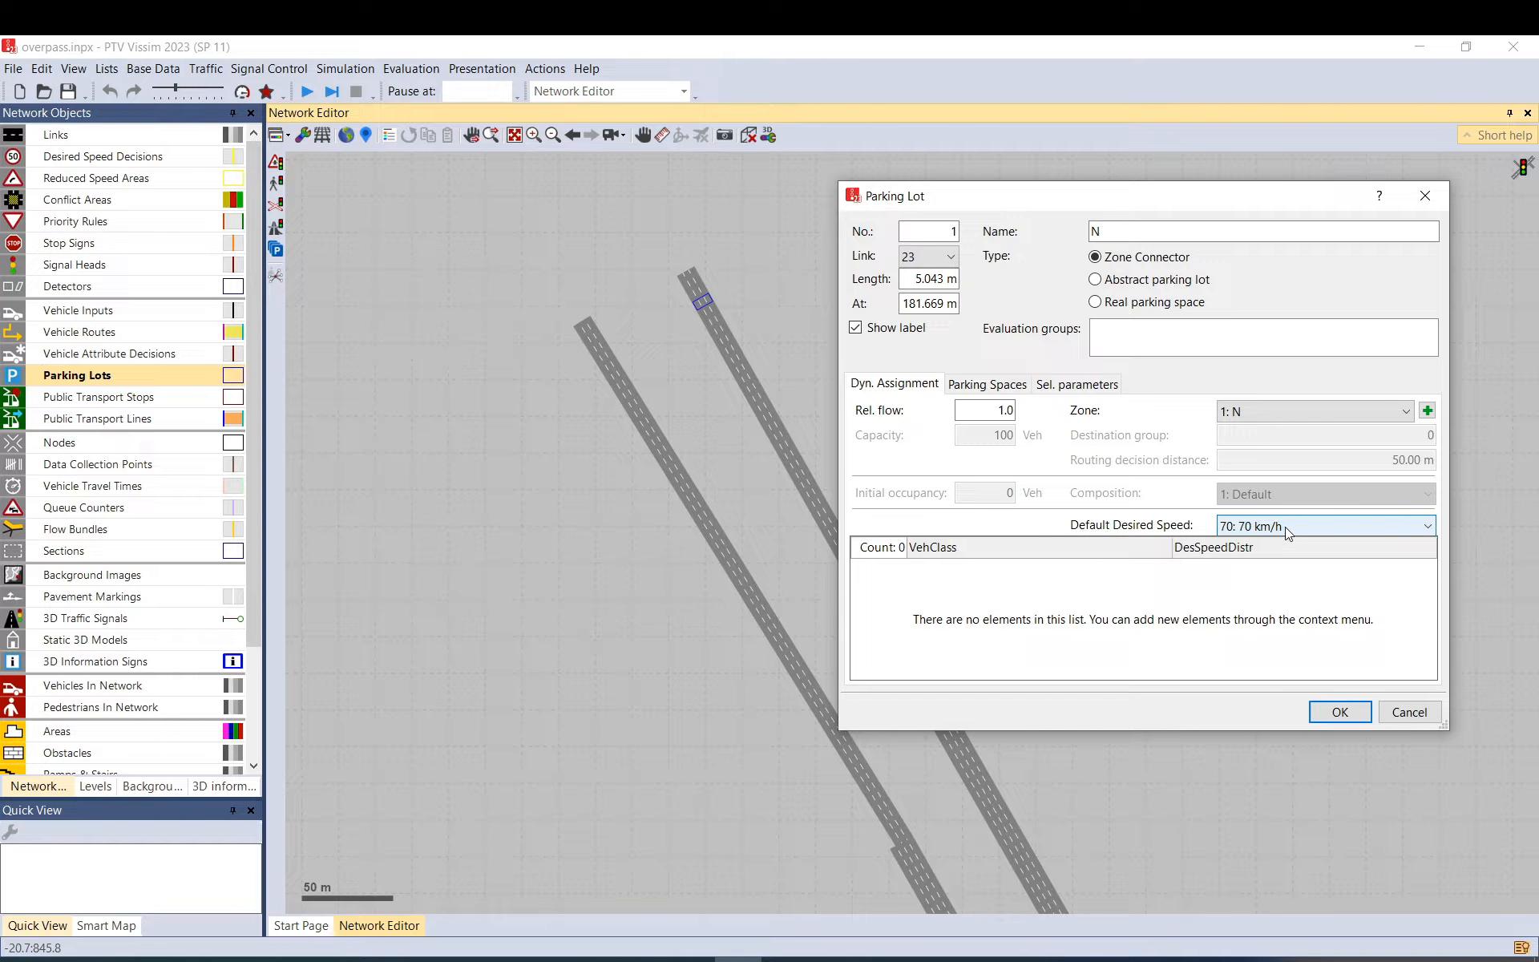
# Set the default desired speed to 130 km/h and relative flow 0, then confirm the lot.
pyautogui.click(1427, 526)
pyautogui.click(1248, 140)
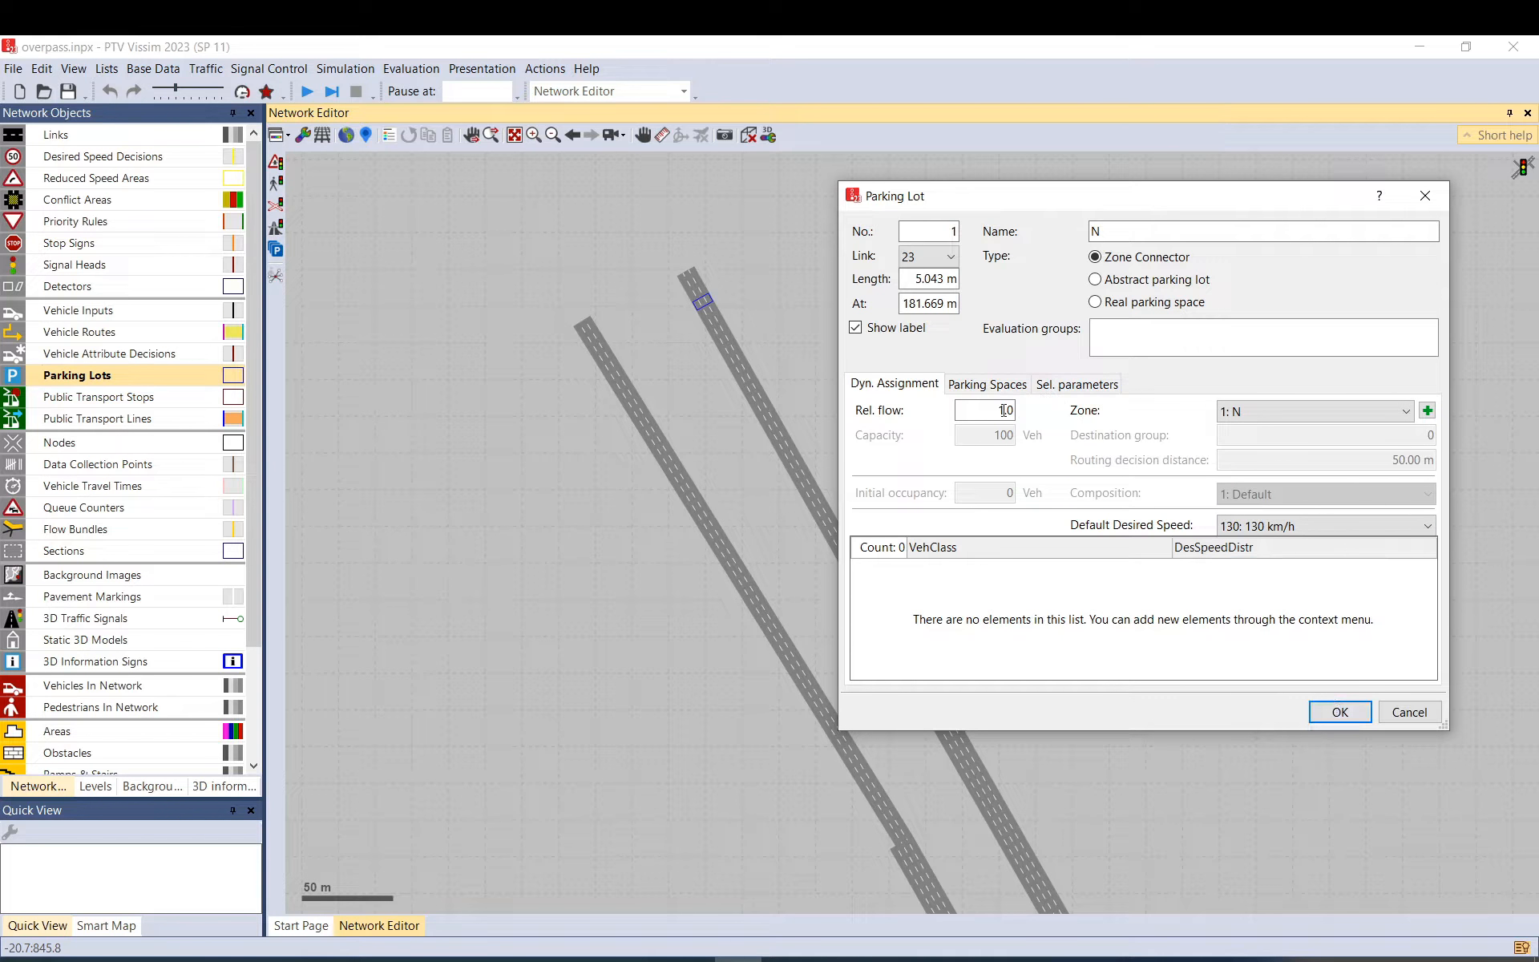
pyautogui.doubleClick(980, 411)
pyautogui.write('0')
pyautogui.click(1340, 712)
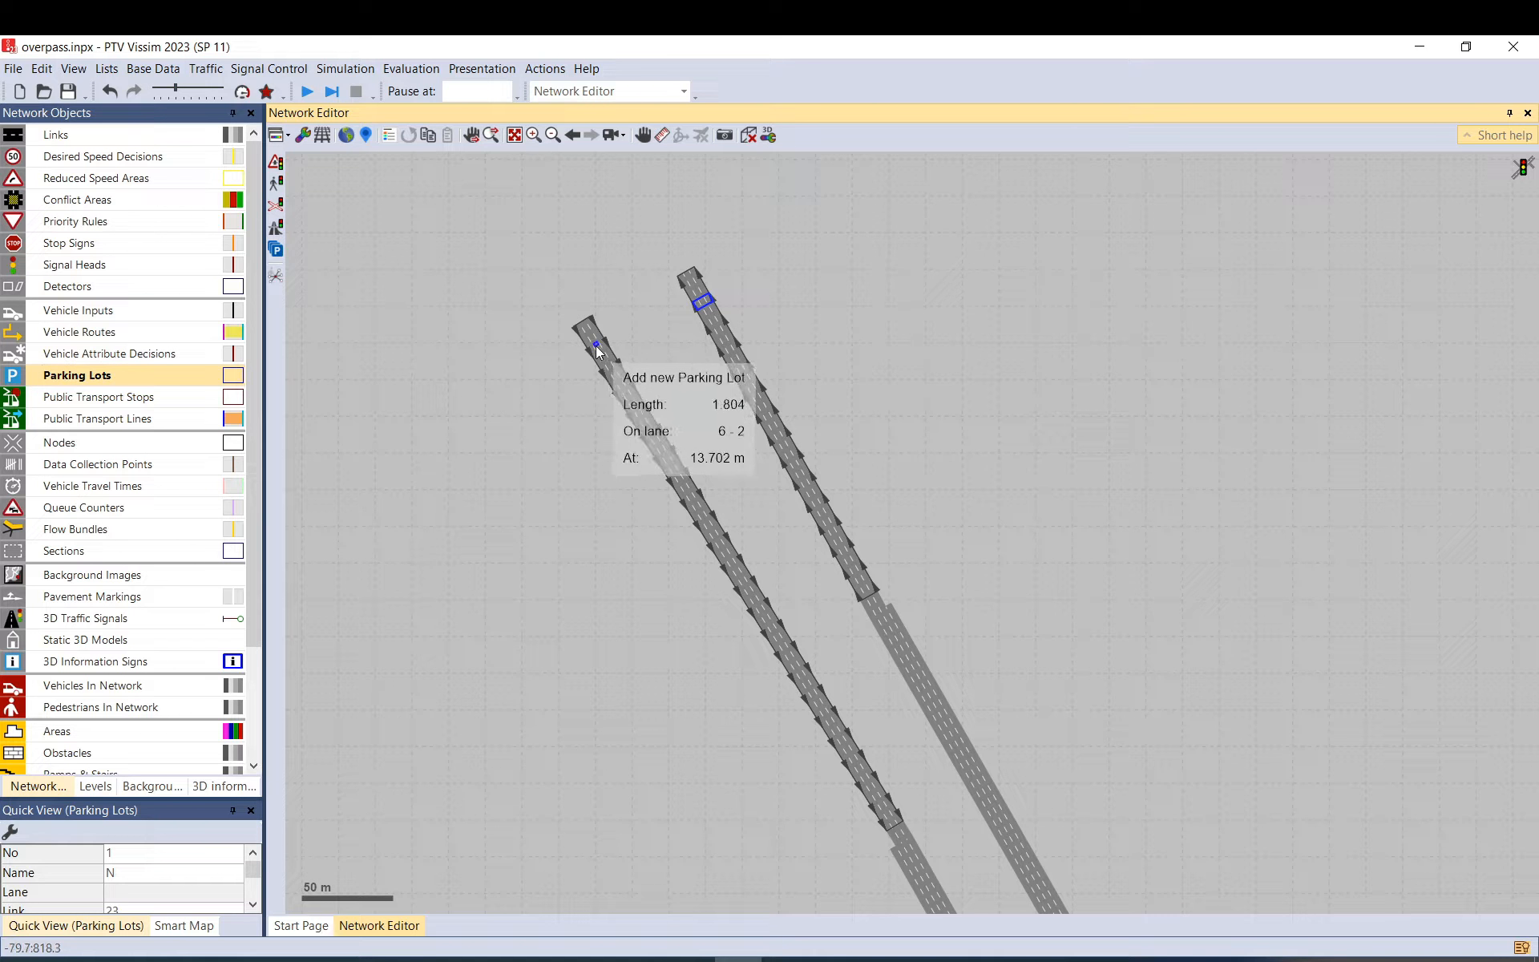
# Place parking lot 2 on link 6 at 13.702 m, assign it to zone 1: N, and select its relative flow.
pyautogui.moveTo(598, 348); pyautogui.dragTo(604, 358)
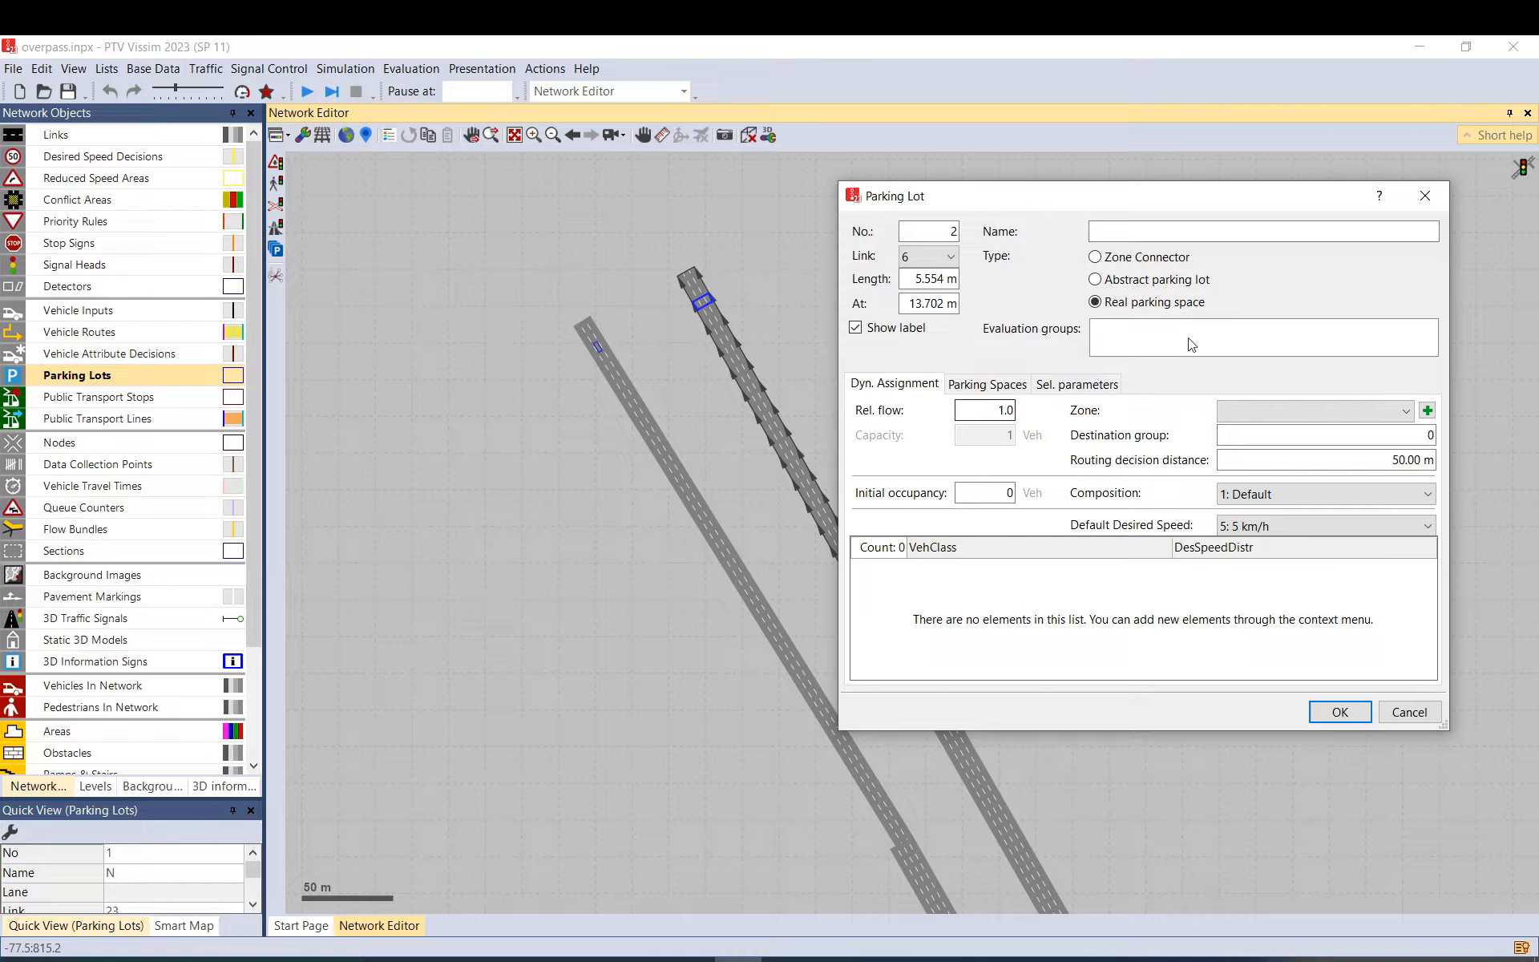
pyautogui.click(1279, 420)
pyautogui.click(1235, 440)
pyautogui.doubleClick(968, 402)
# Give parking lot 2 an 80 km/h default desired speed, make it a Zone Connector, and confirm.
pyautogui.click(1255, 528)
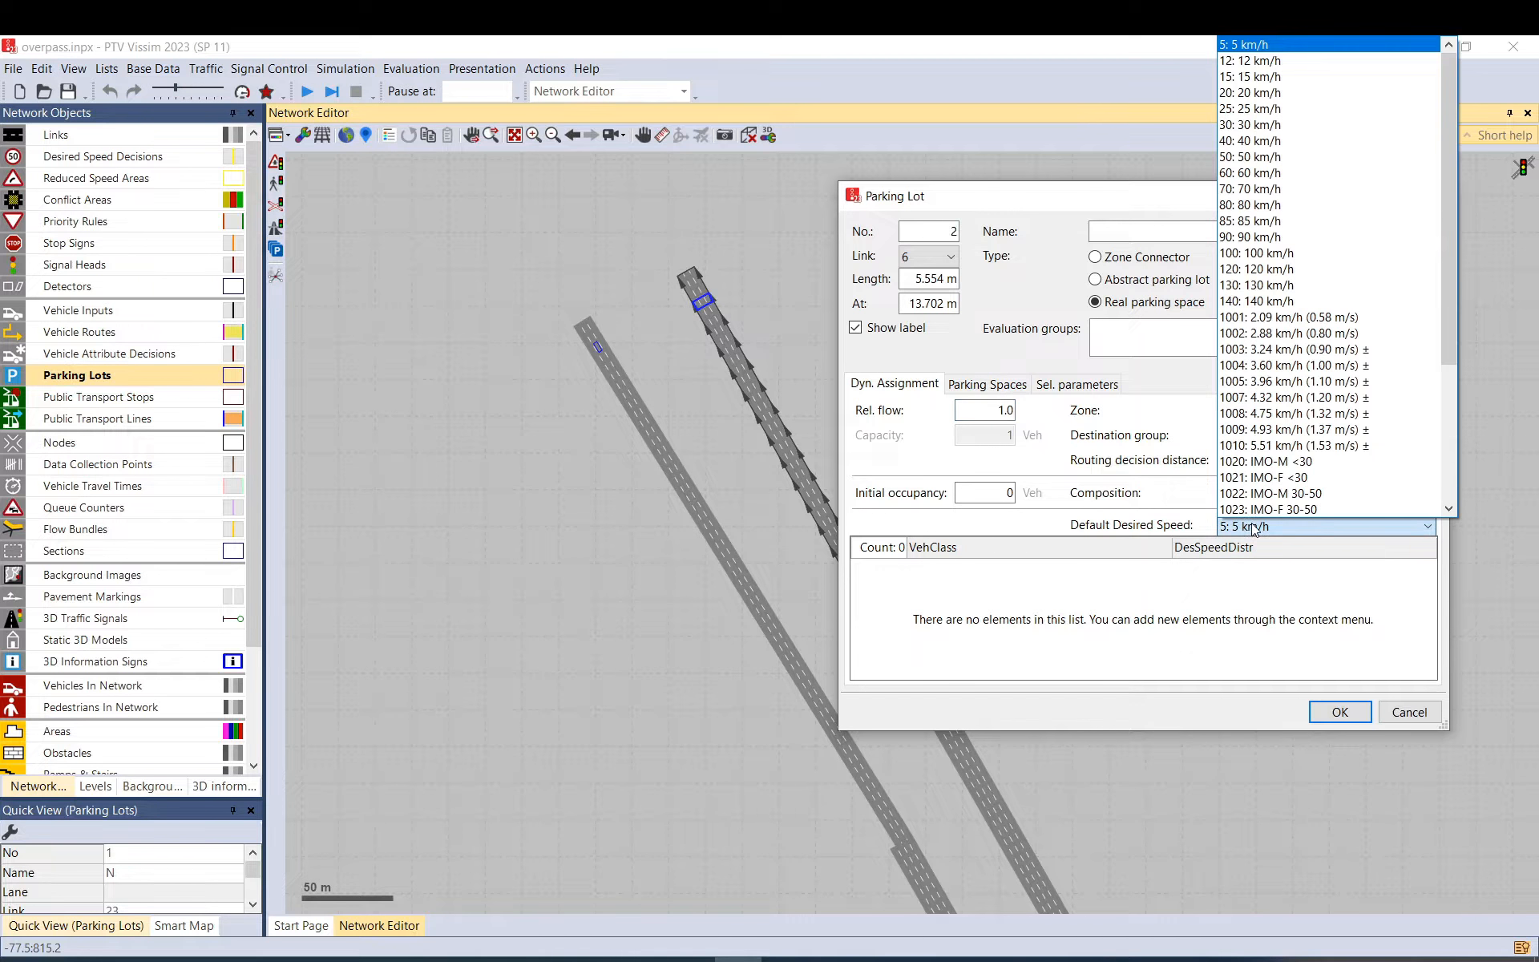
pyautogui.click(1259, 206)
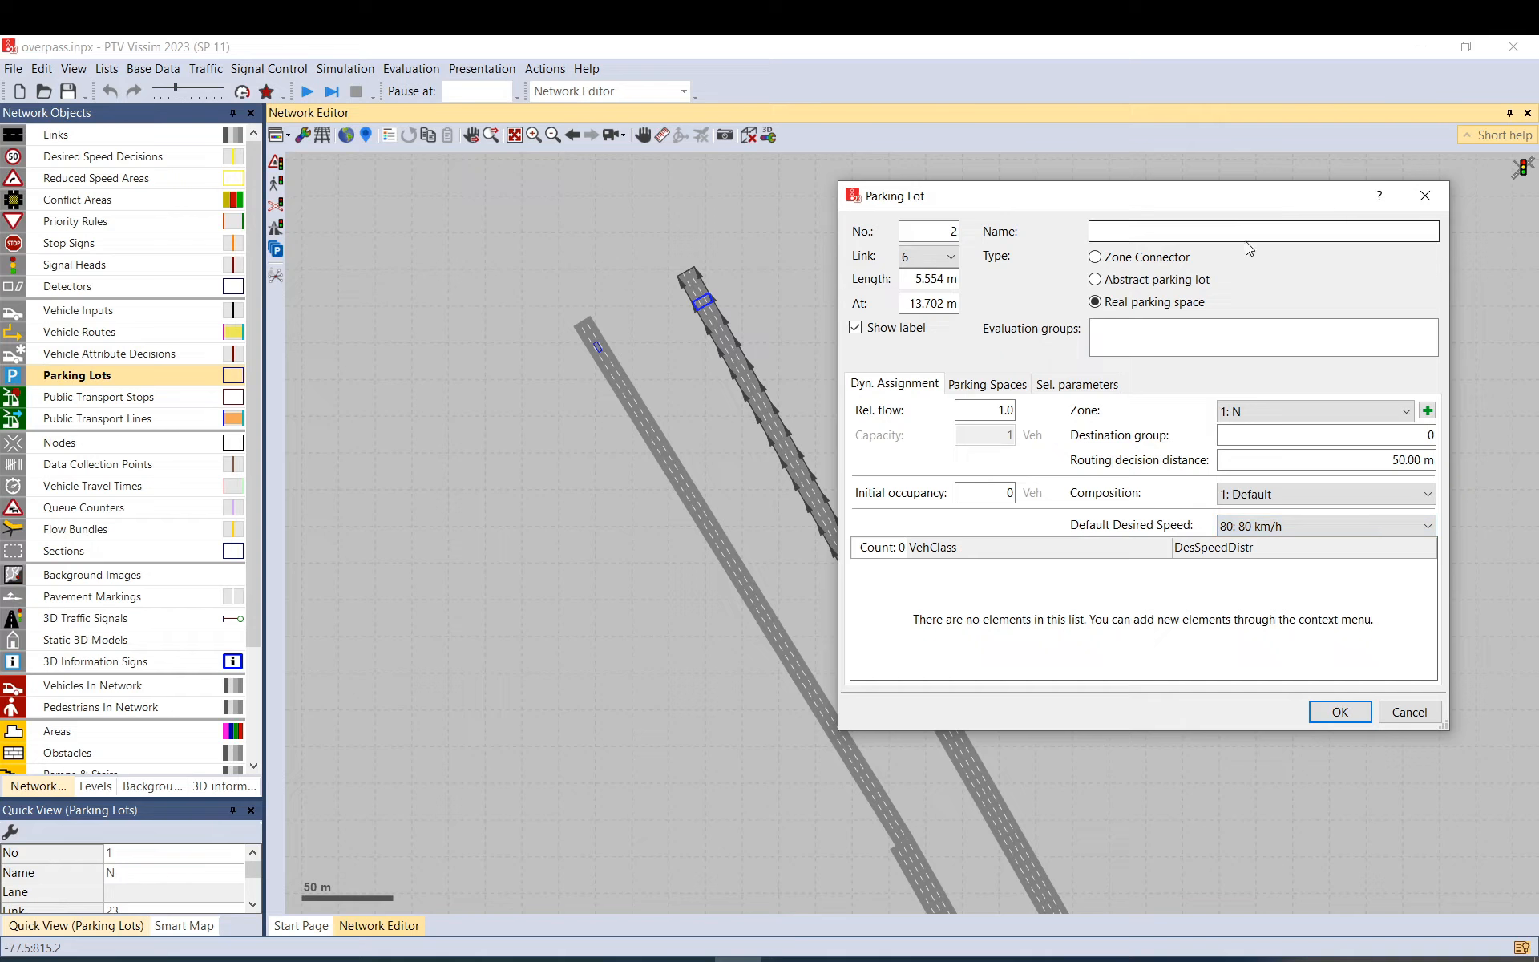
pyautogui.doubleClick(1006, 410)
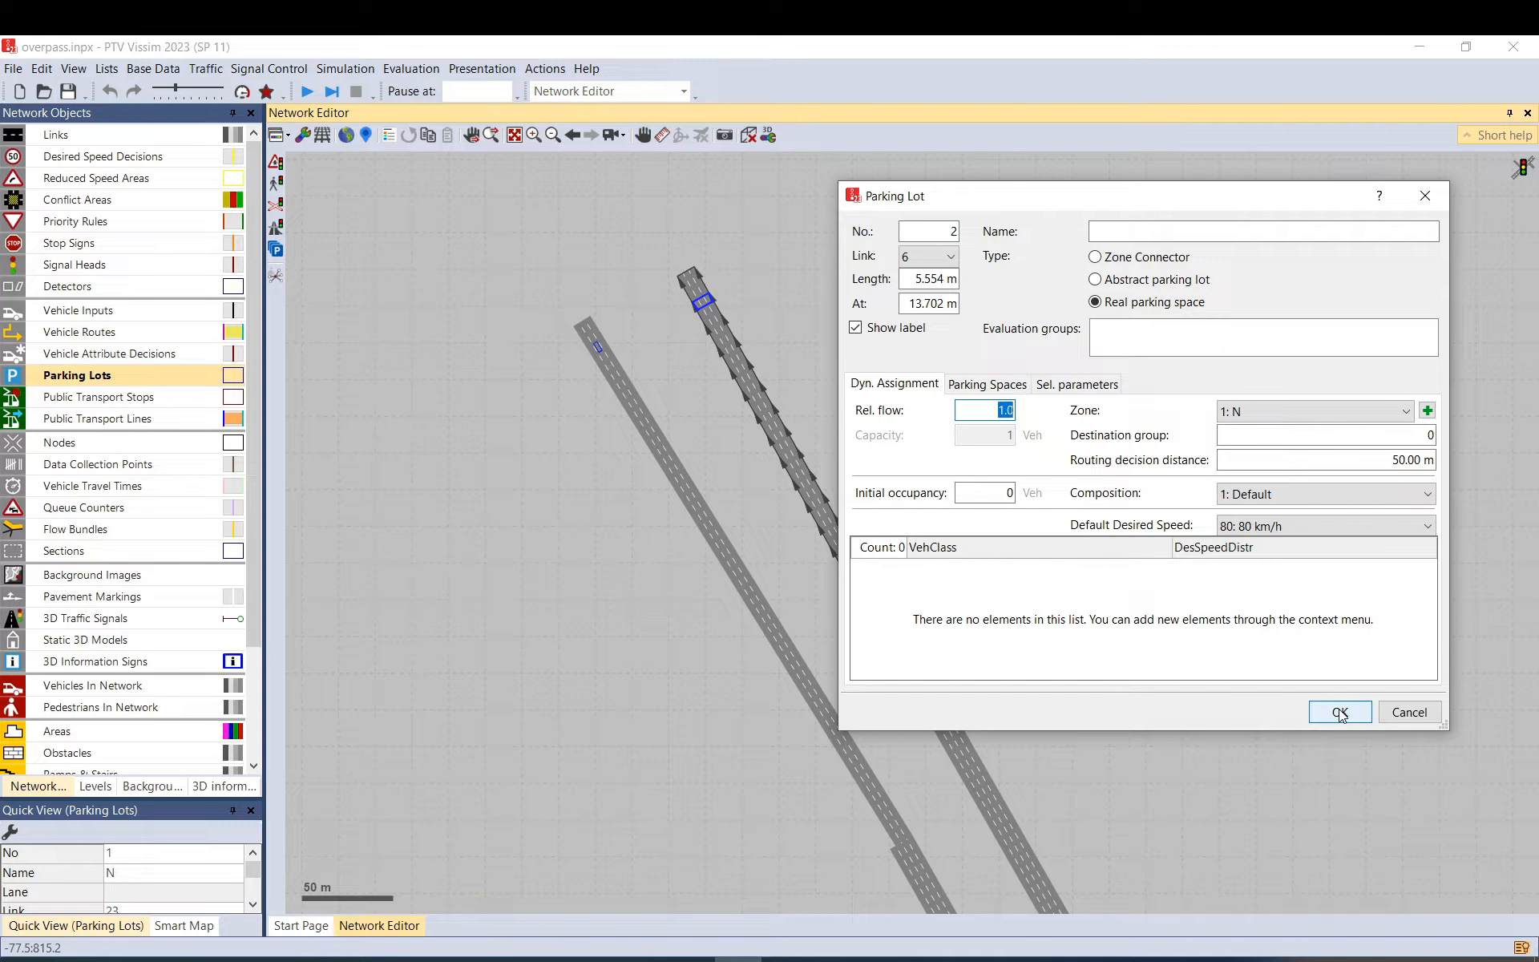
pyautogui.hotkey('alt', 'z')
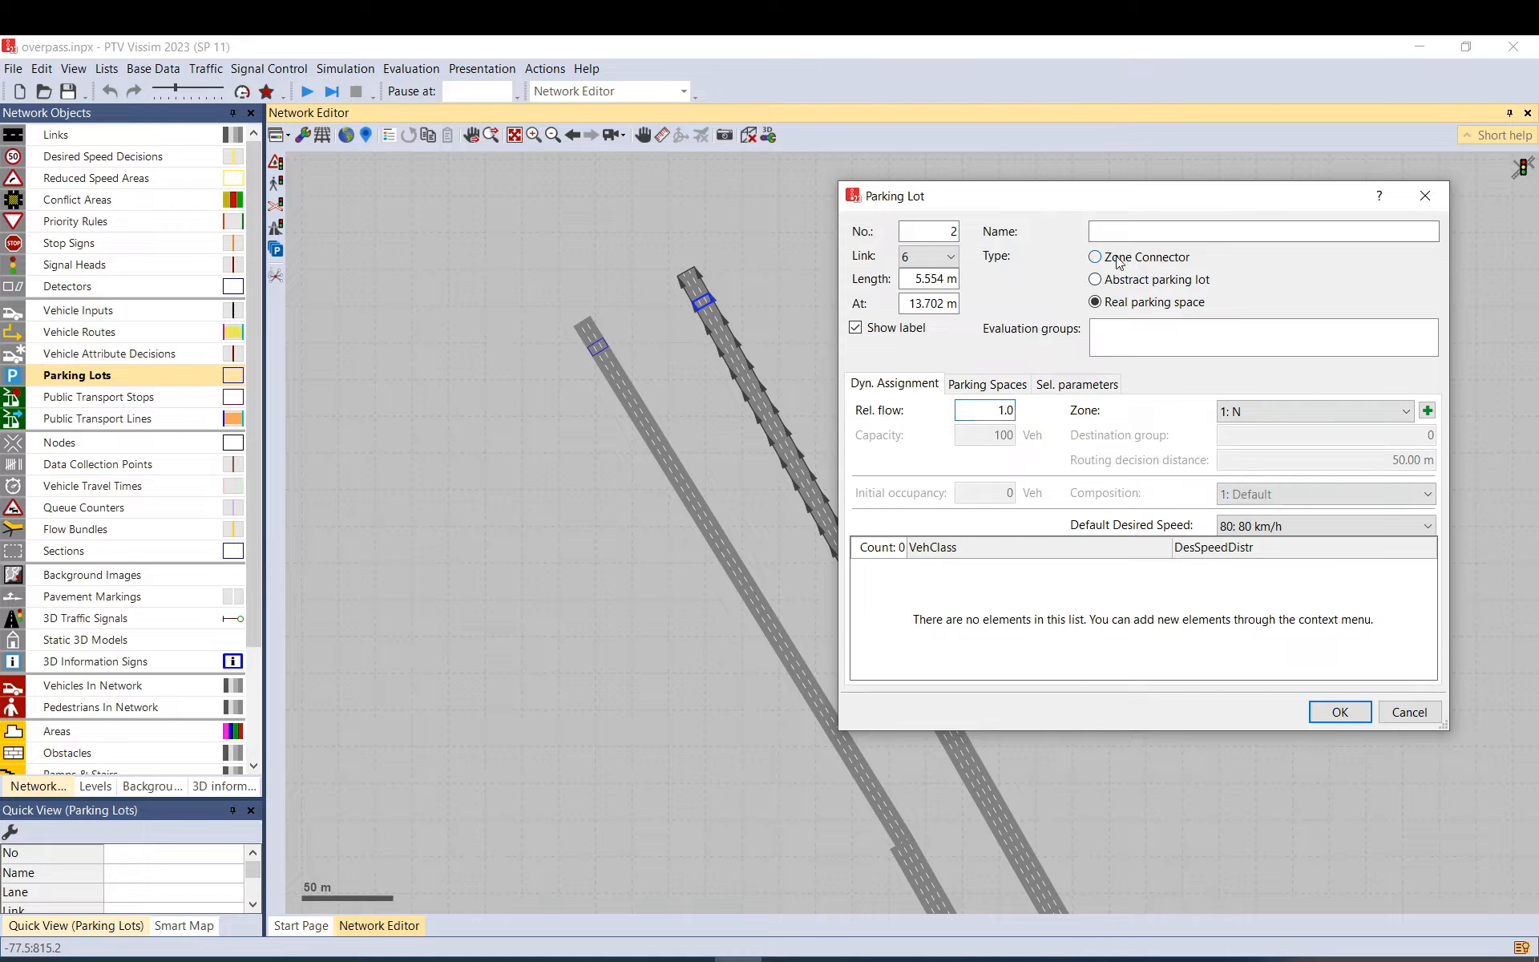
pyautogui.click(1337, 713)
pyautogui.click(911, 387)
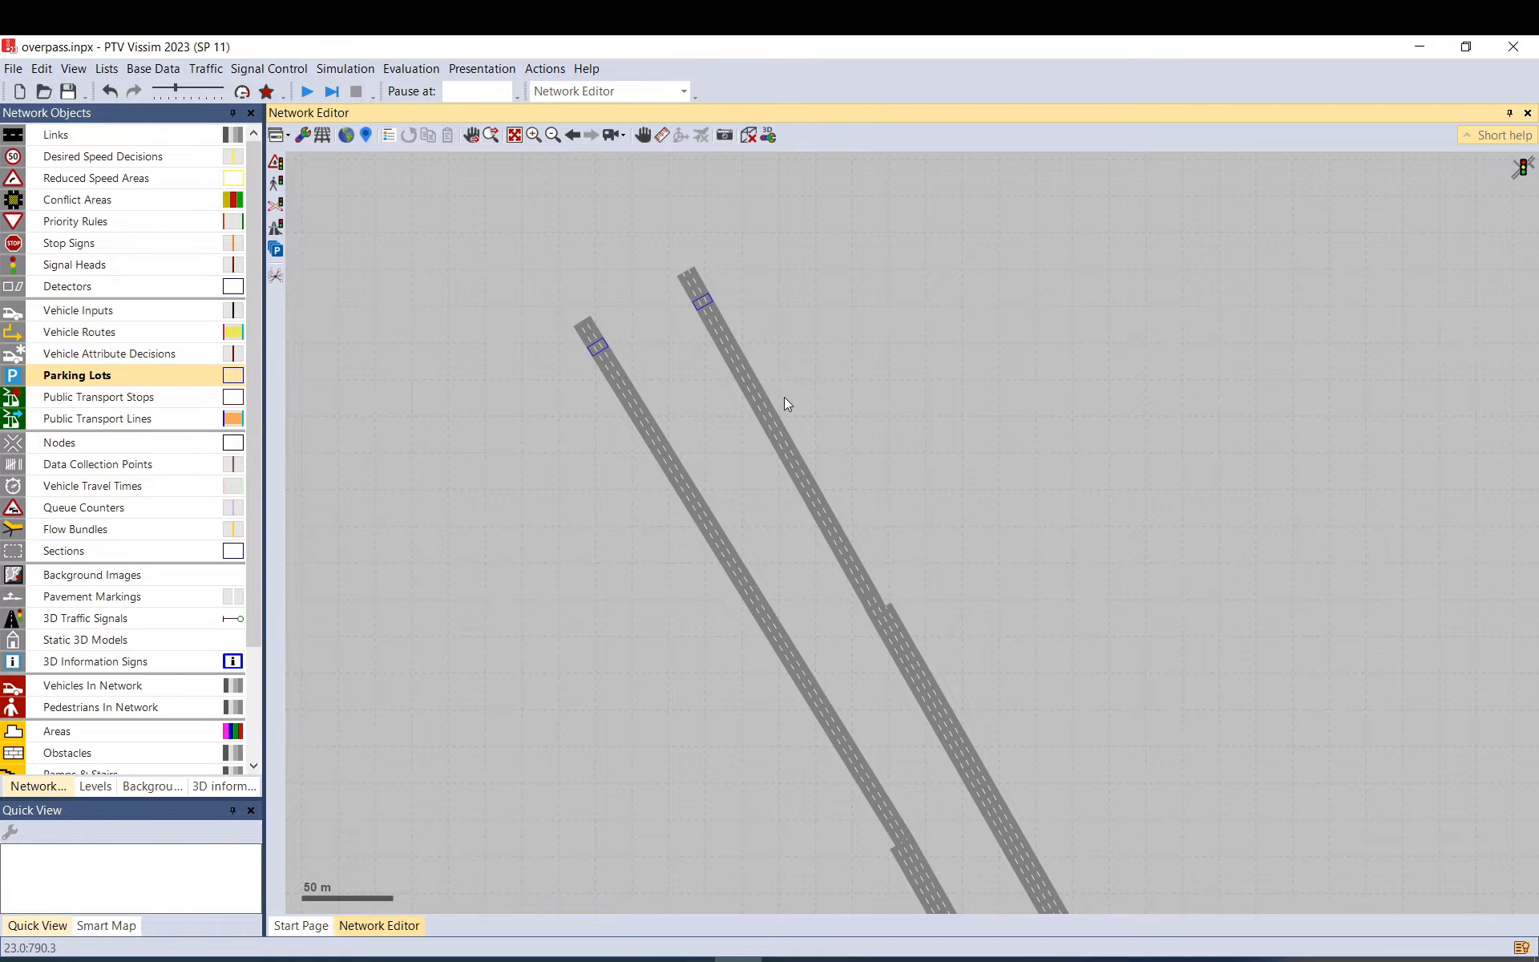
# Create parking lot 3 on link 2 as a zone 3: E Zone Connector at 70 km/h.
pyautogui.scroll(-3, 513, 257)
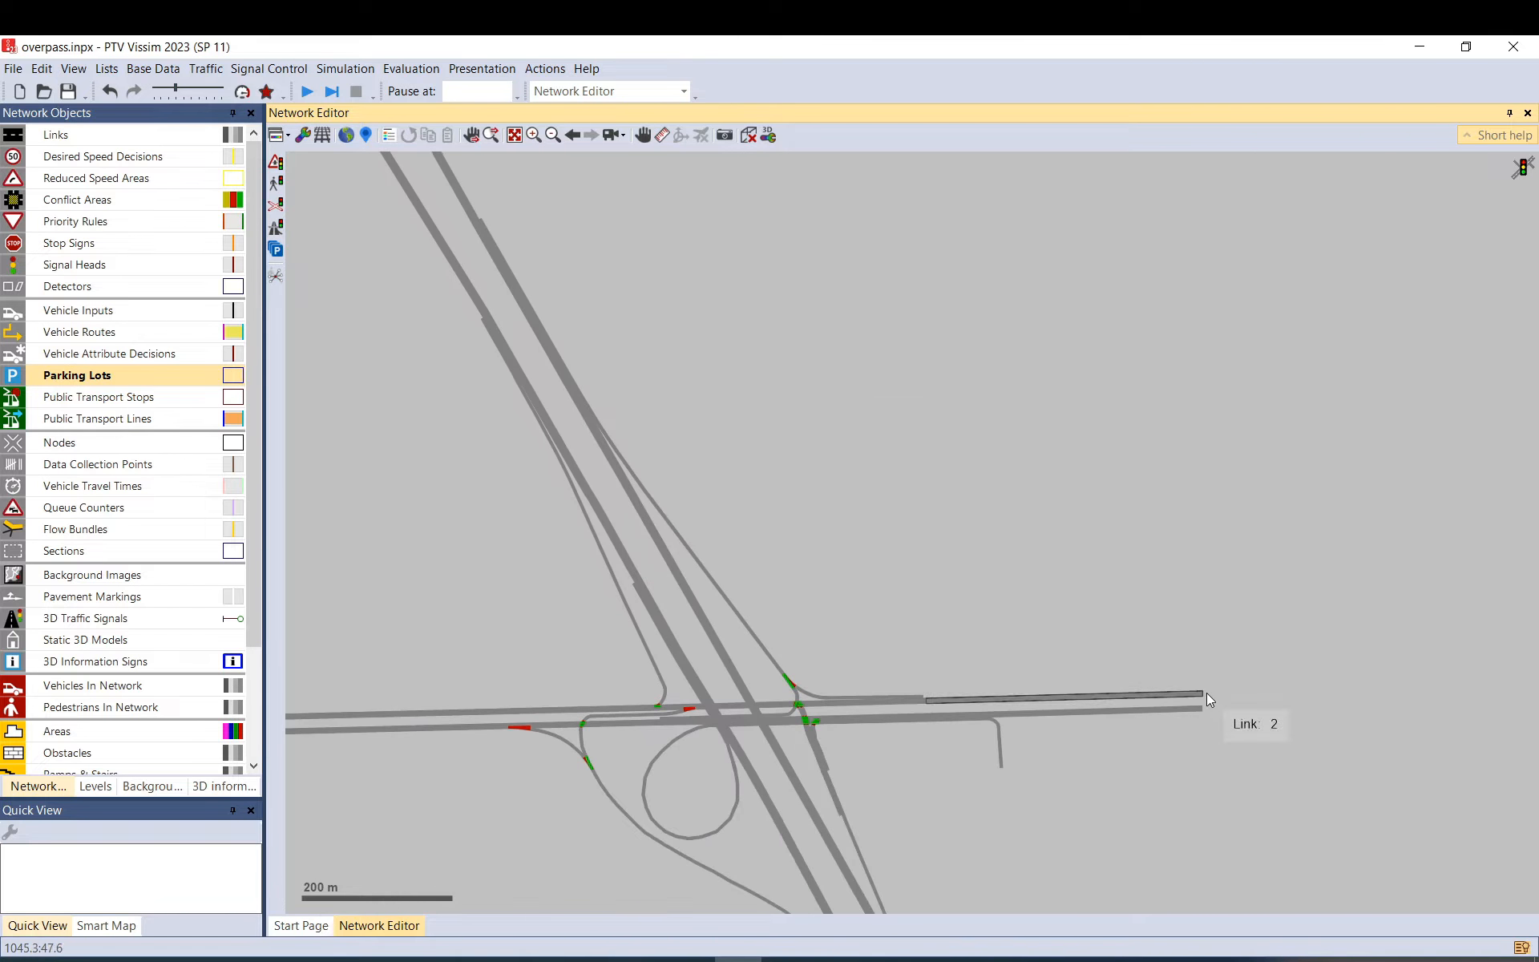
pyautogui.scroll(3, 1211, 699)
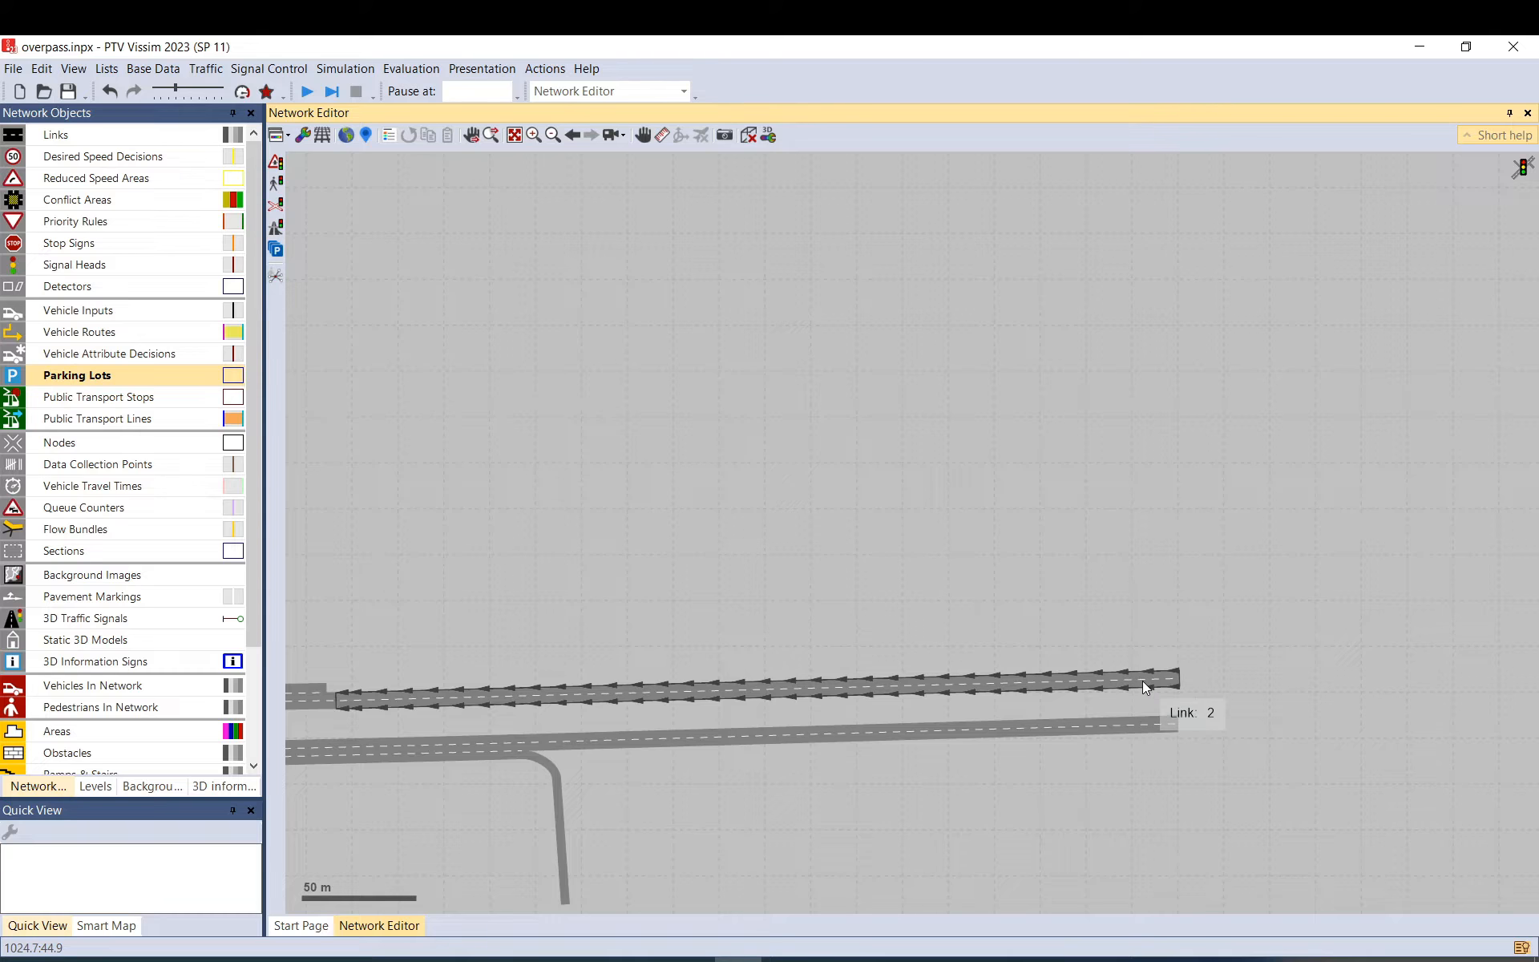
pyautogui.moveTo(1144, 681); pyautogui.dragTo(1129, 680)
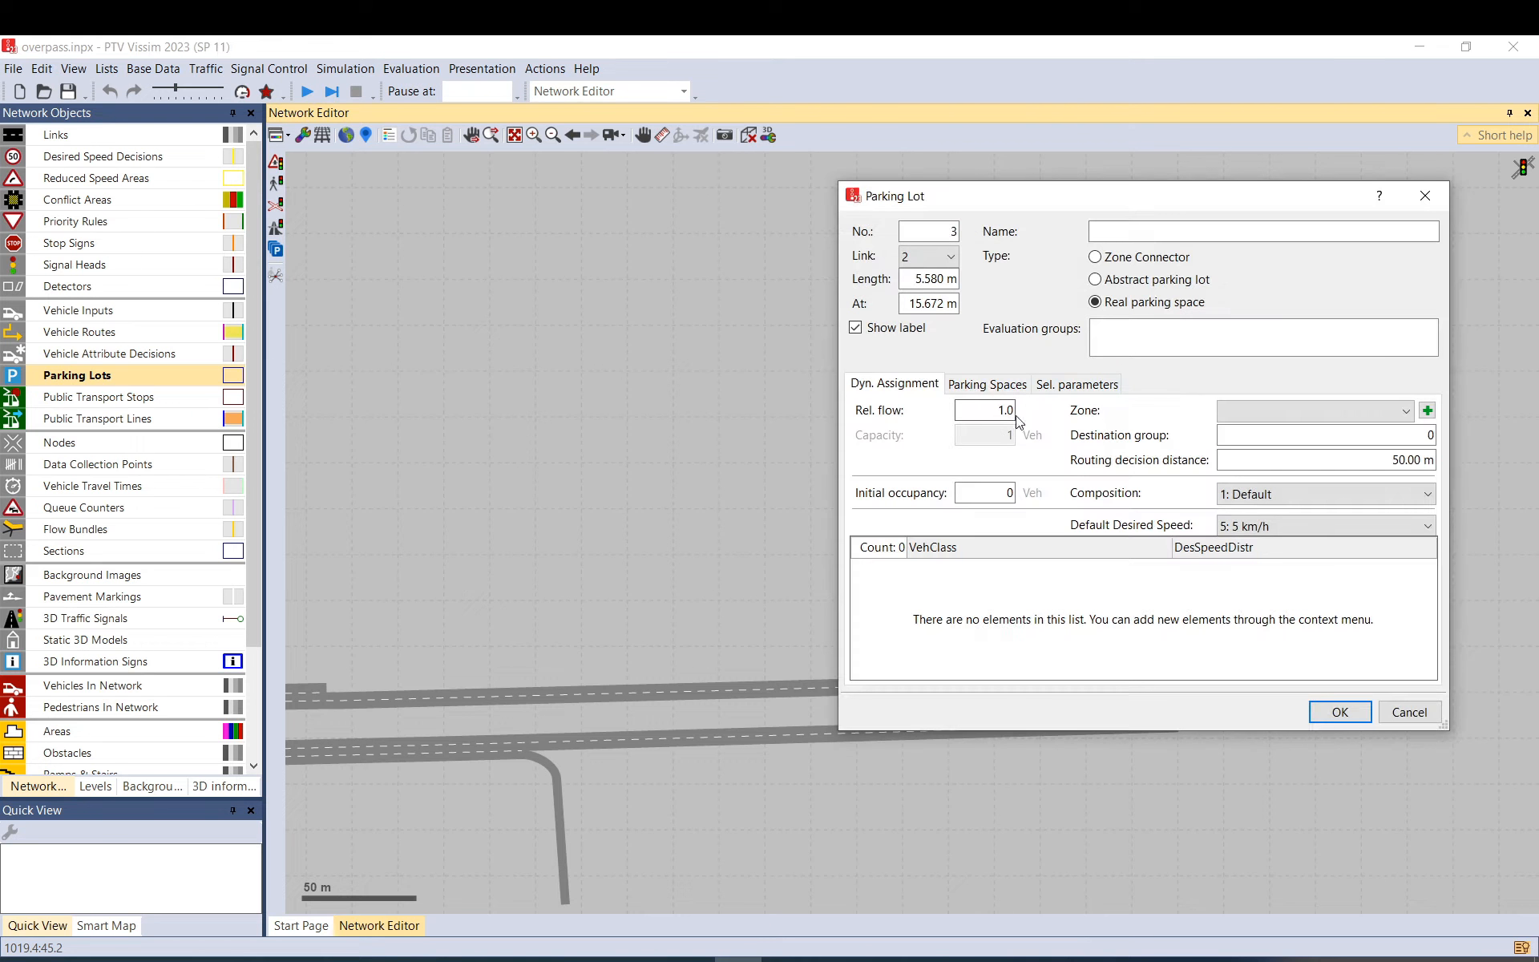
pyautogui.click(1258, 409)
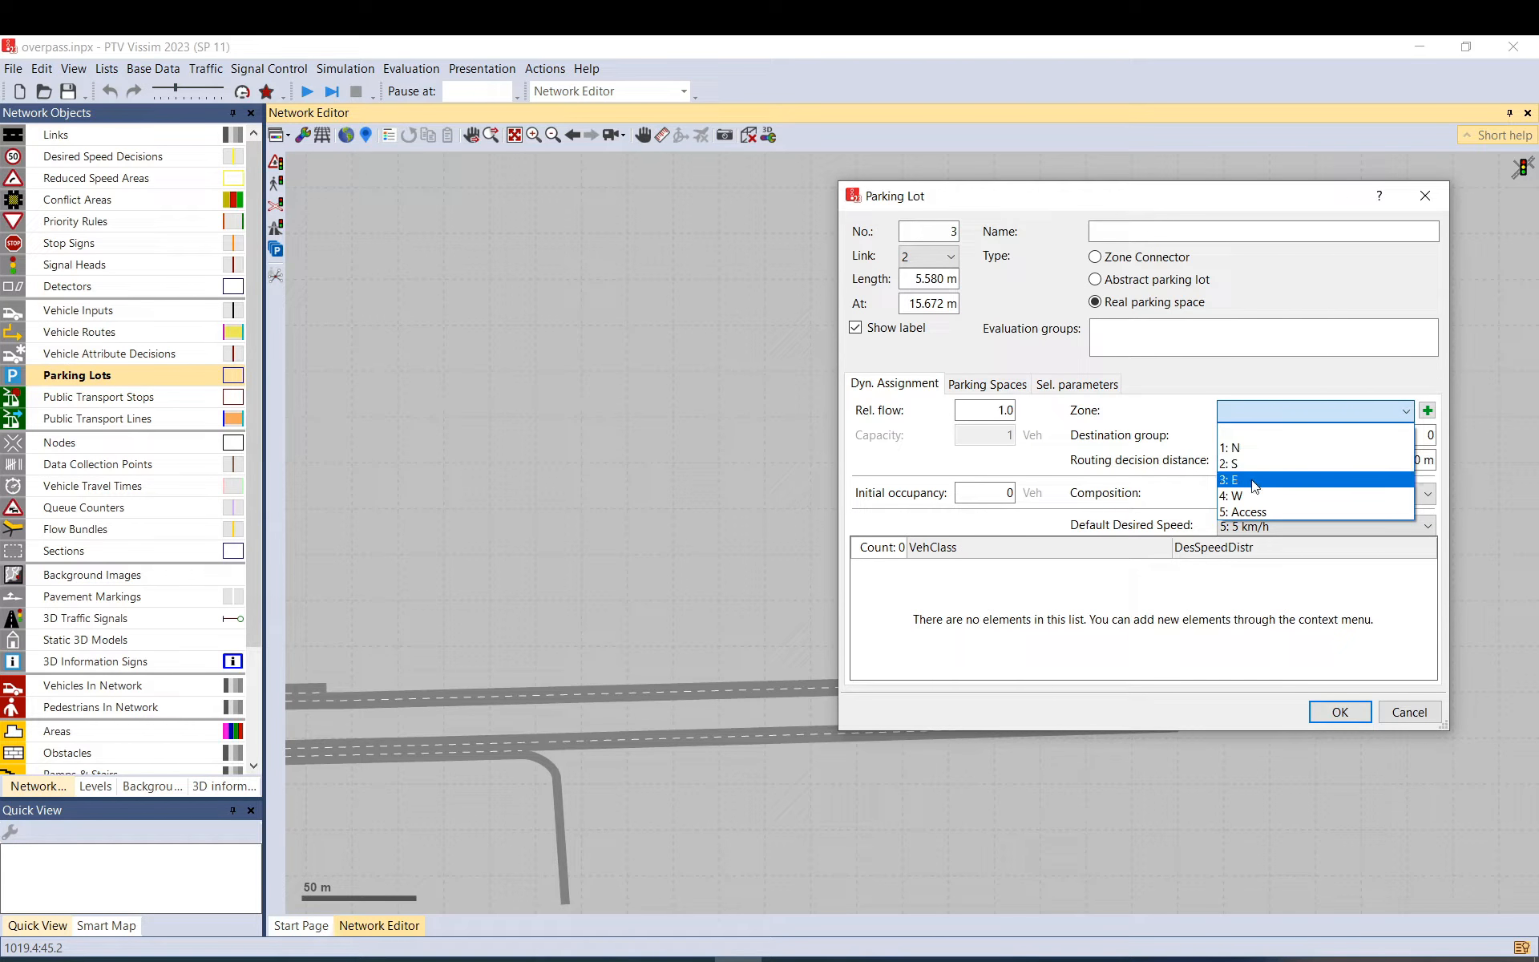
pyautogui.click(1256, 489)
pyautogui.click(1273, 524)
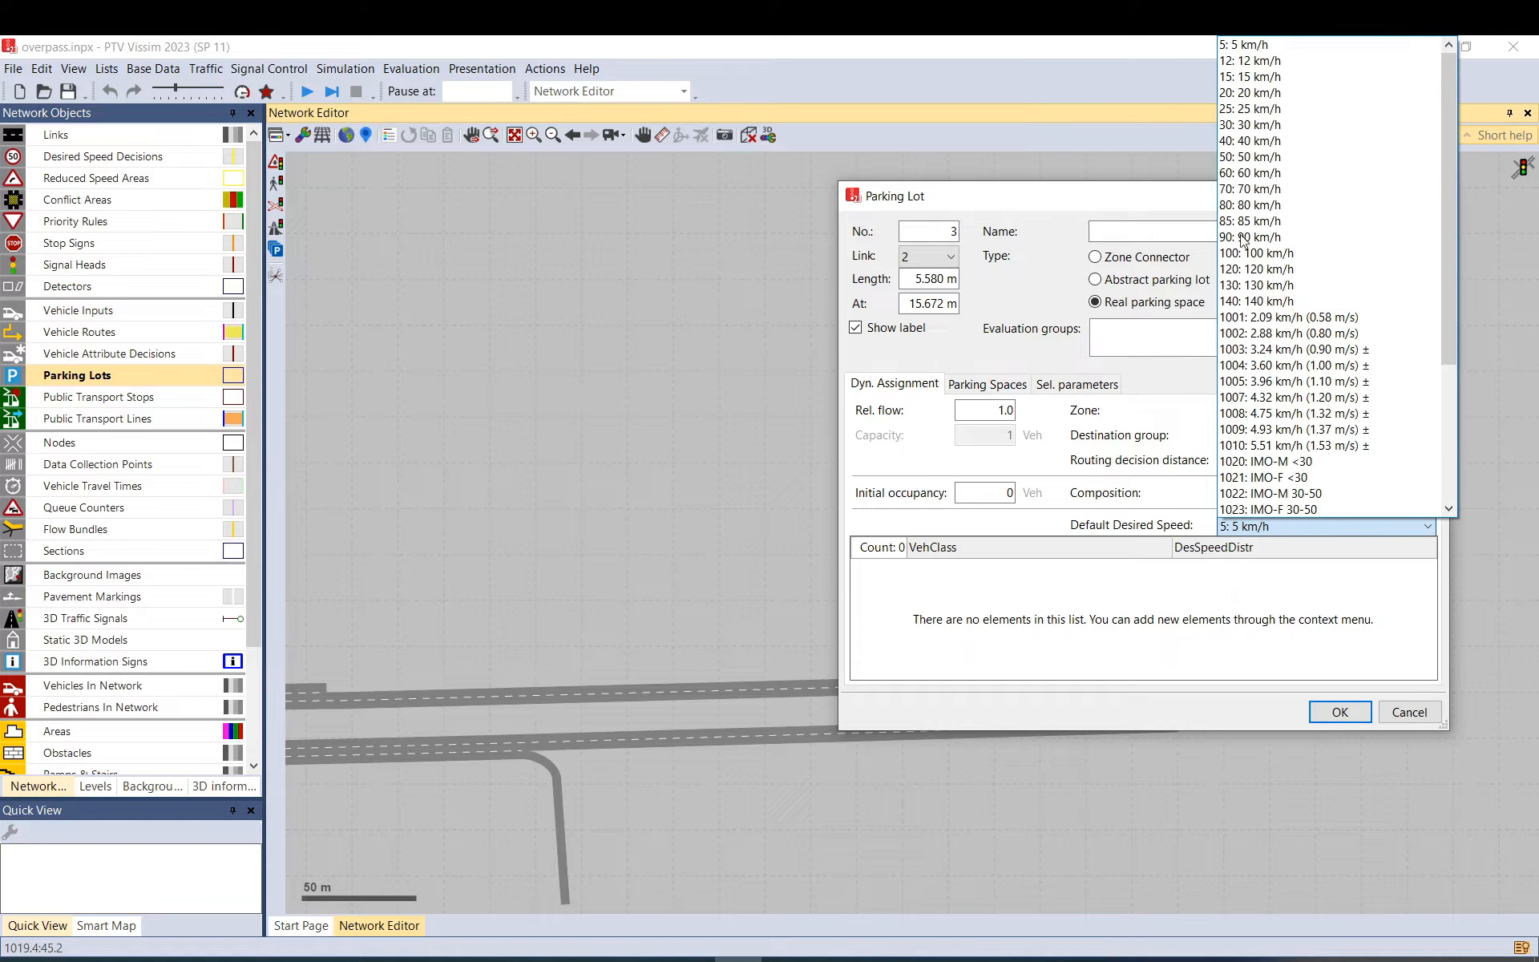
pyautogui.click(1249, 189)
pyautogui.click(1120, 258)
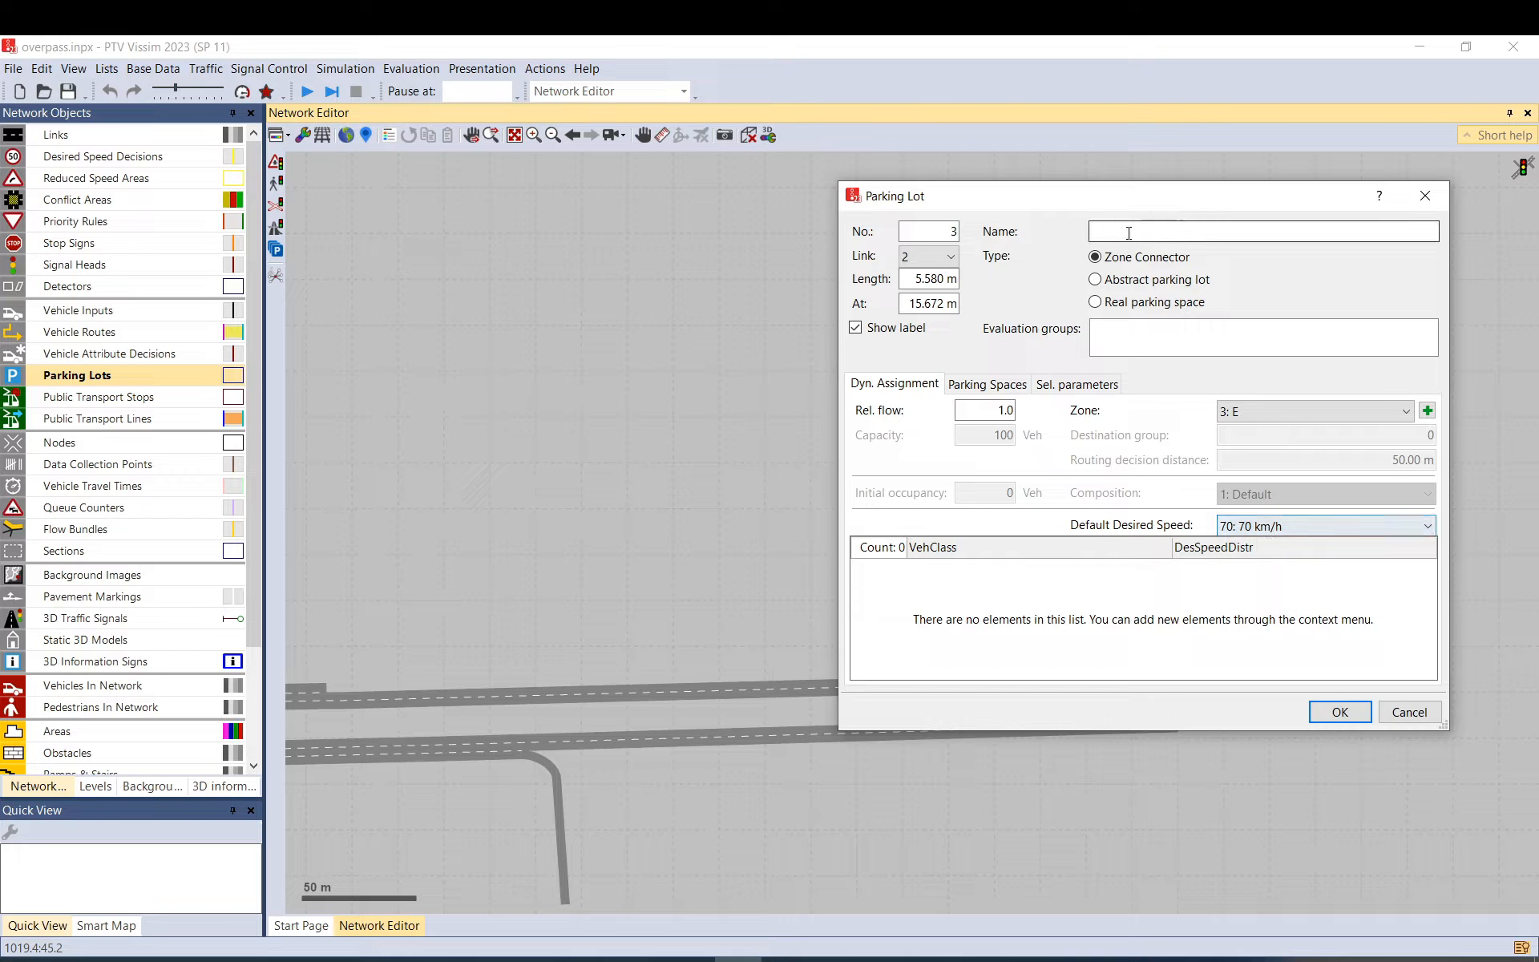
pyautogui.doubleClick(972, 411)
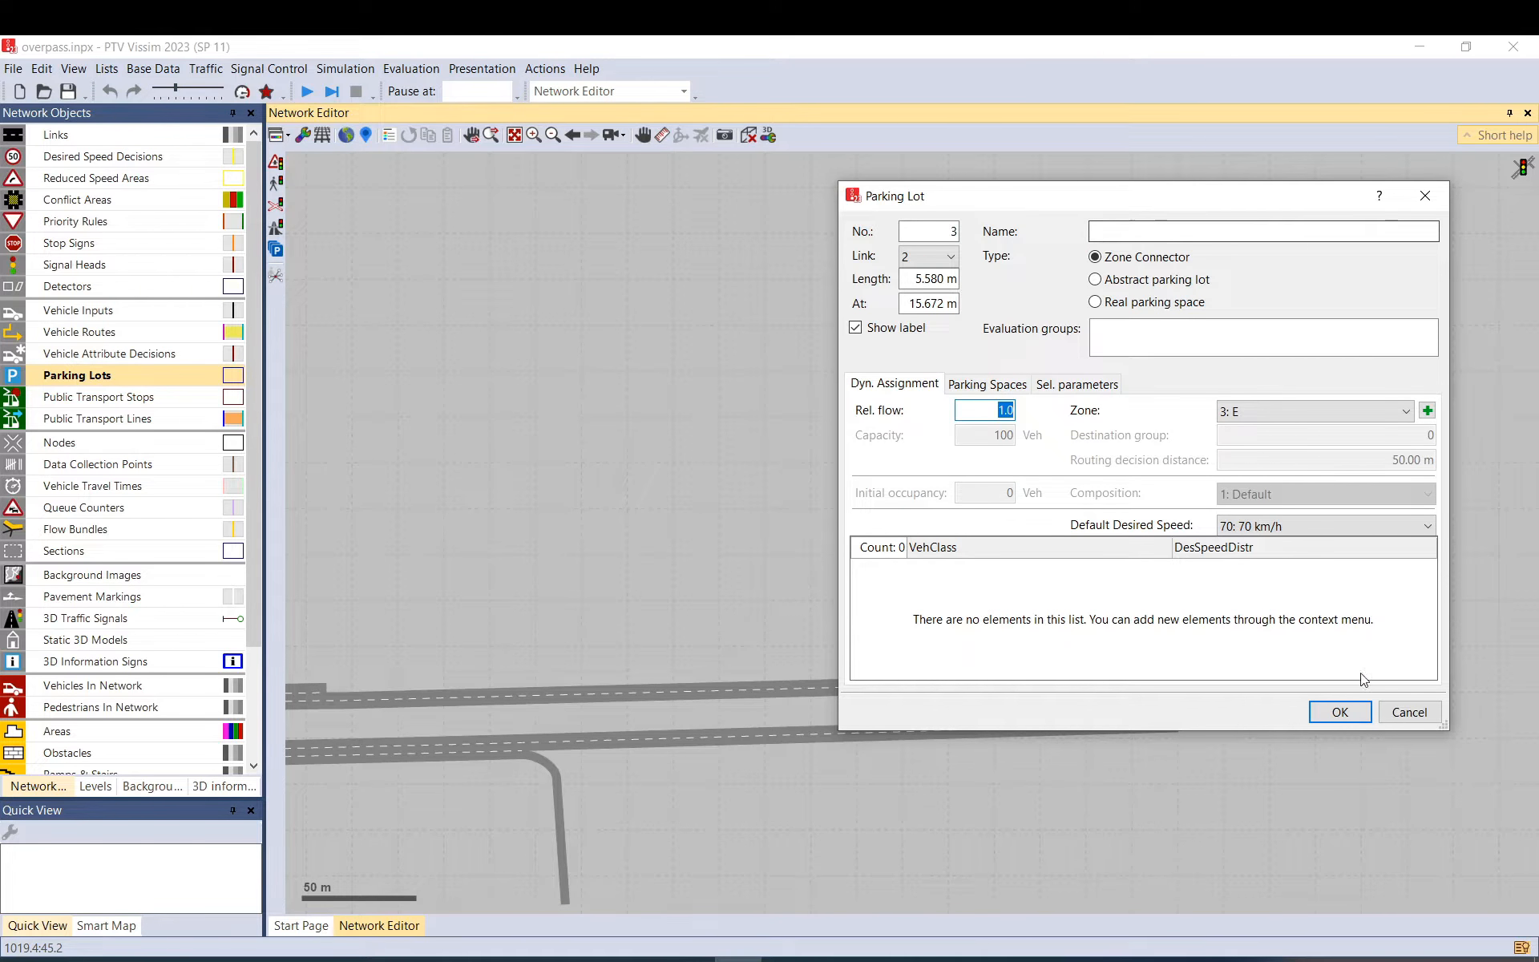
pyautogui.click(1344, 716)
pyautogui.scroll(3, 1175, 760)
pyautogui.moveTo(1190, 690); pyautogui.dragTo(742, 565)
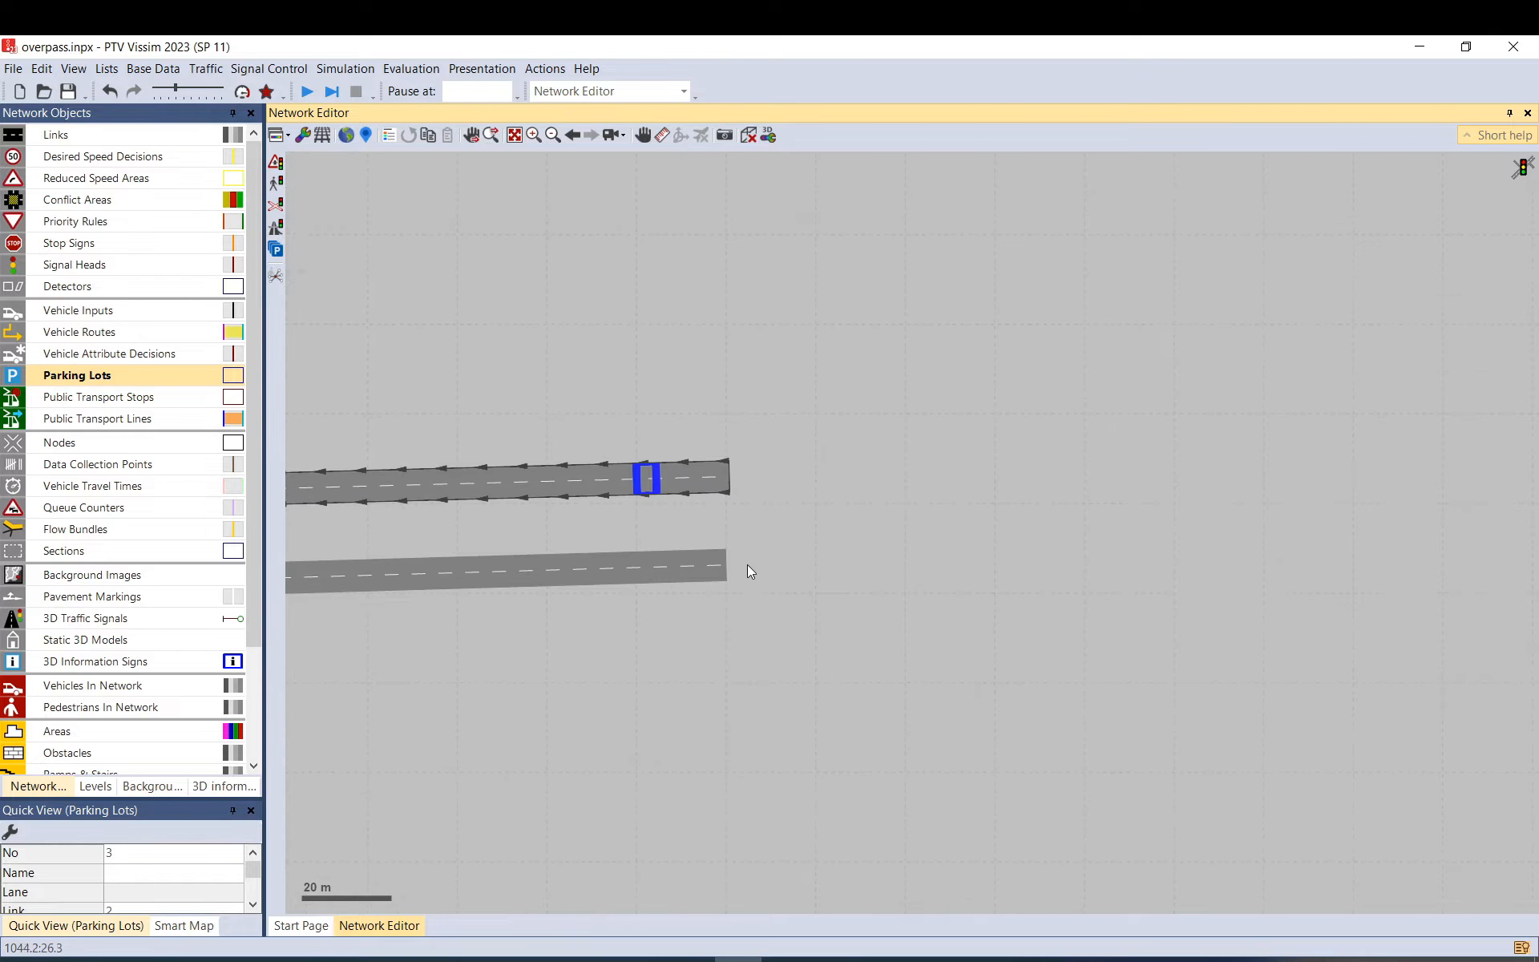
# Create parking lot 4 on link 17 as a zone 3: E Zone Connector with relative flow 0.
pyautogui.moveTo(652, 557)
pyautogui.mouseDown()
pyautogui.moveTo(632, 561)
pyautogui.moveTo(647, 560)
pyautogui.mouseUp()
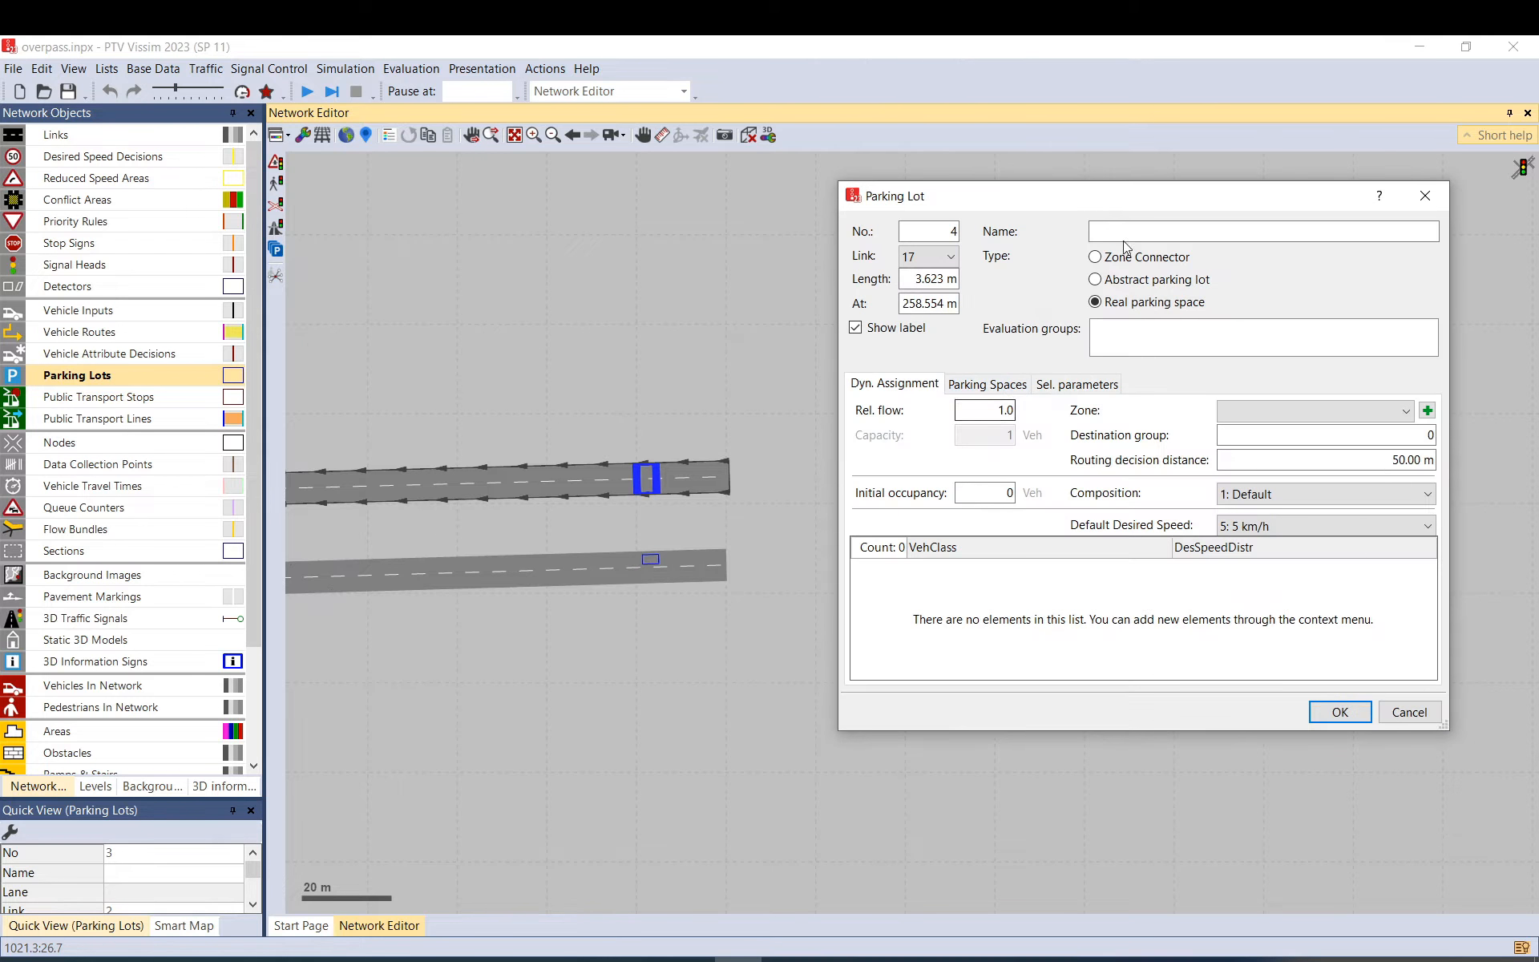
pyautogui.click(1117, 270)
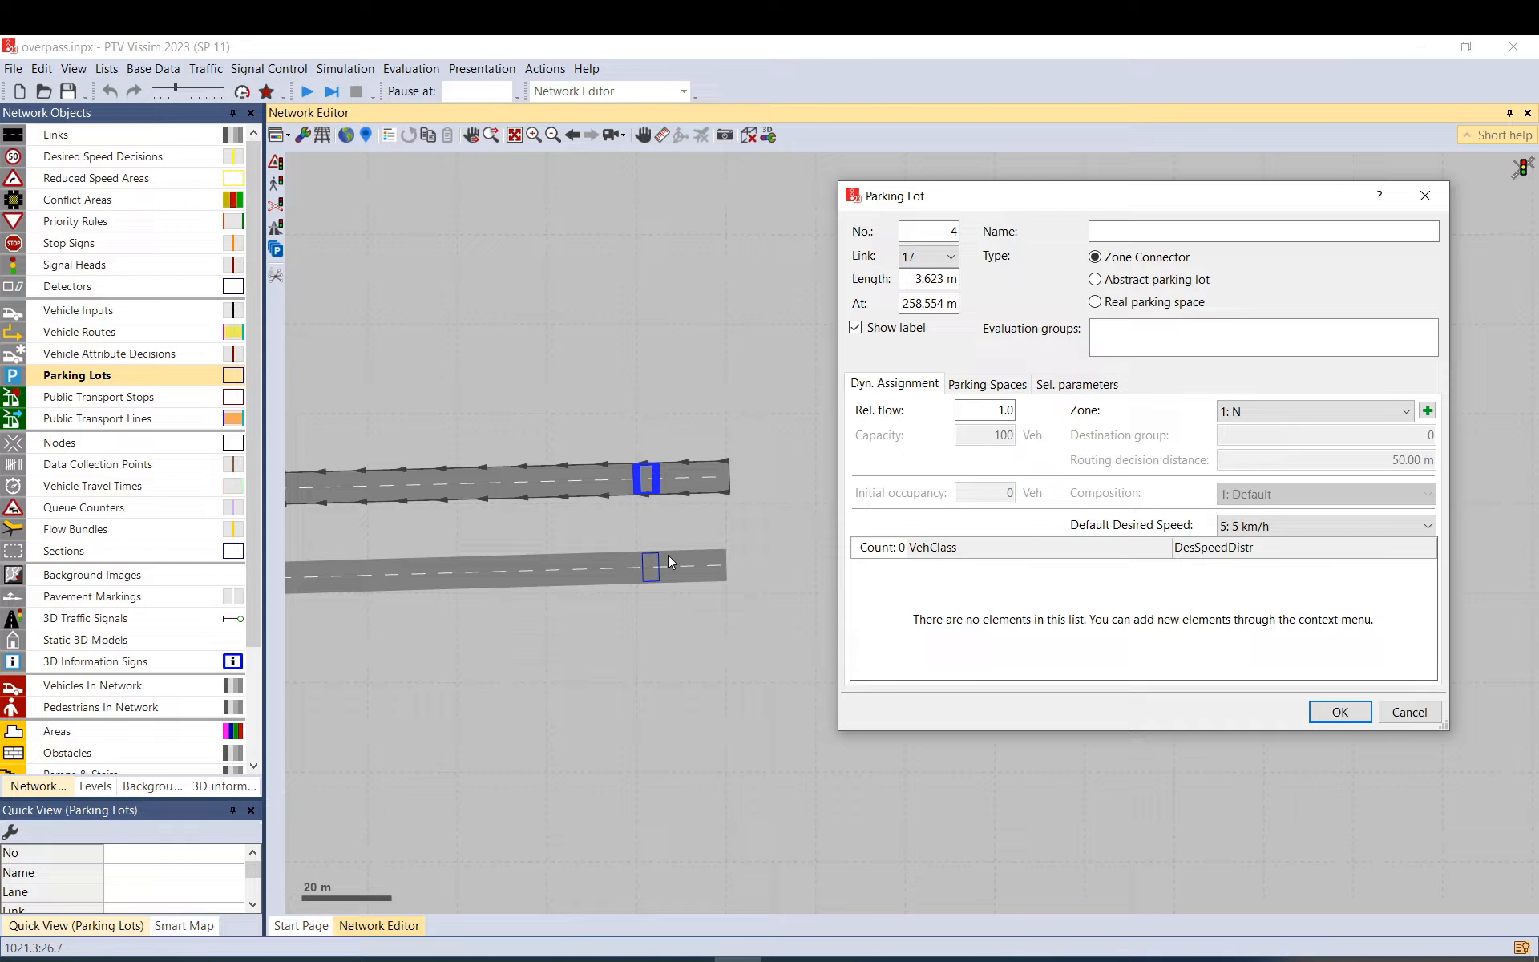
pyautogui.click(1277, 525)
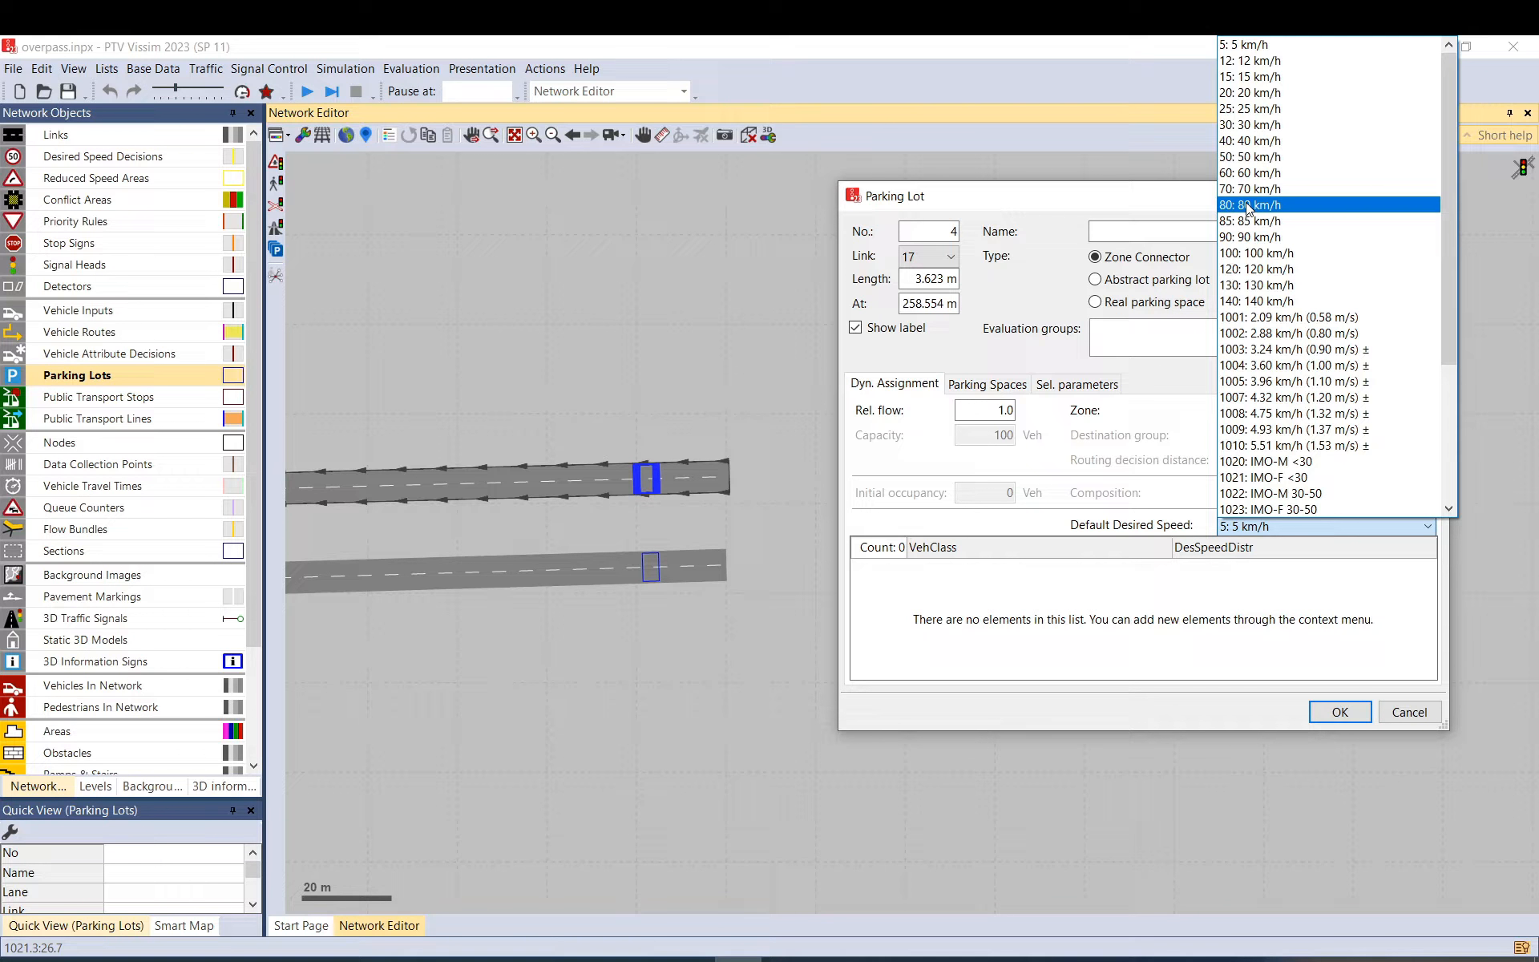
pyautogui.click(1002, 332)
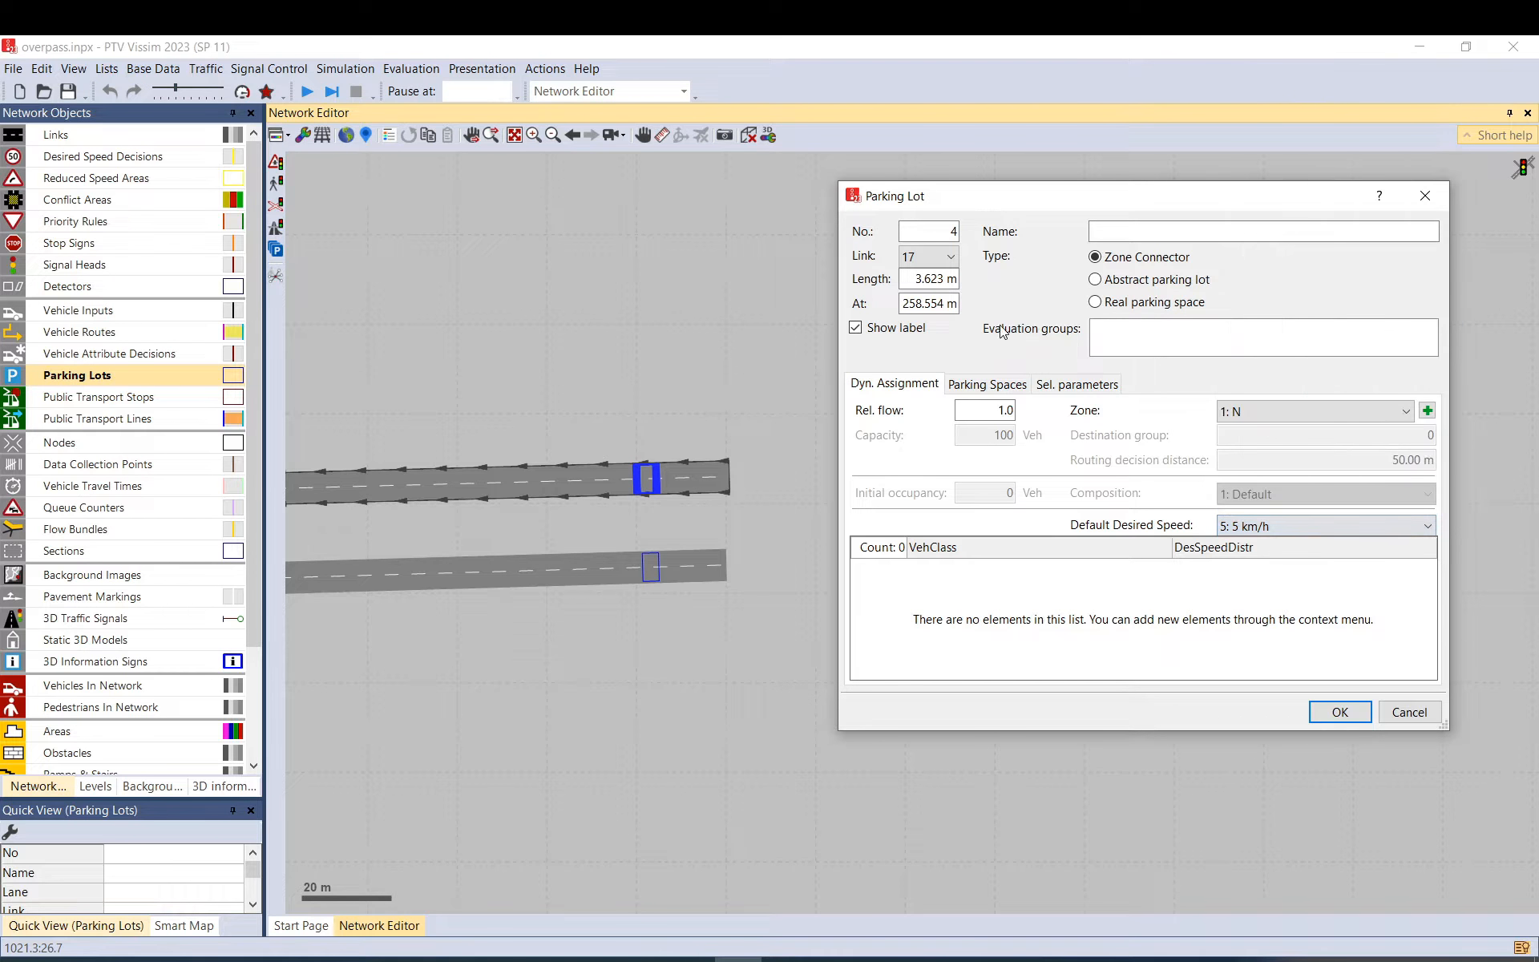
pyautogui.click(977, 411)
pyautogui.write('0')
pyautogui.click(1279, 415)
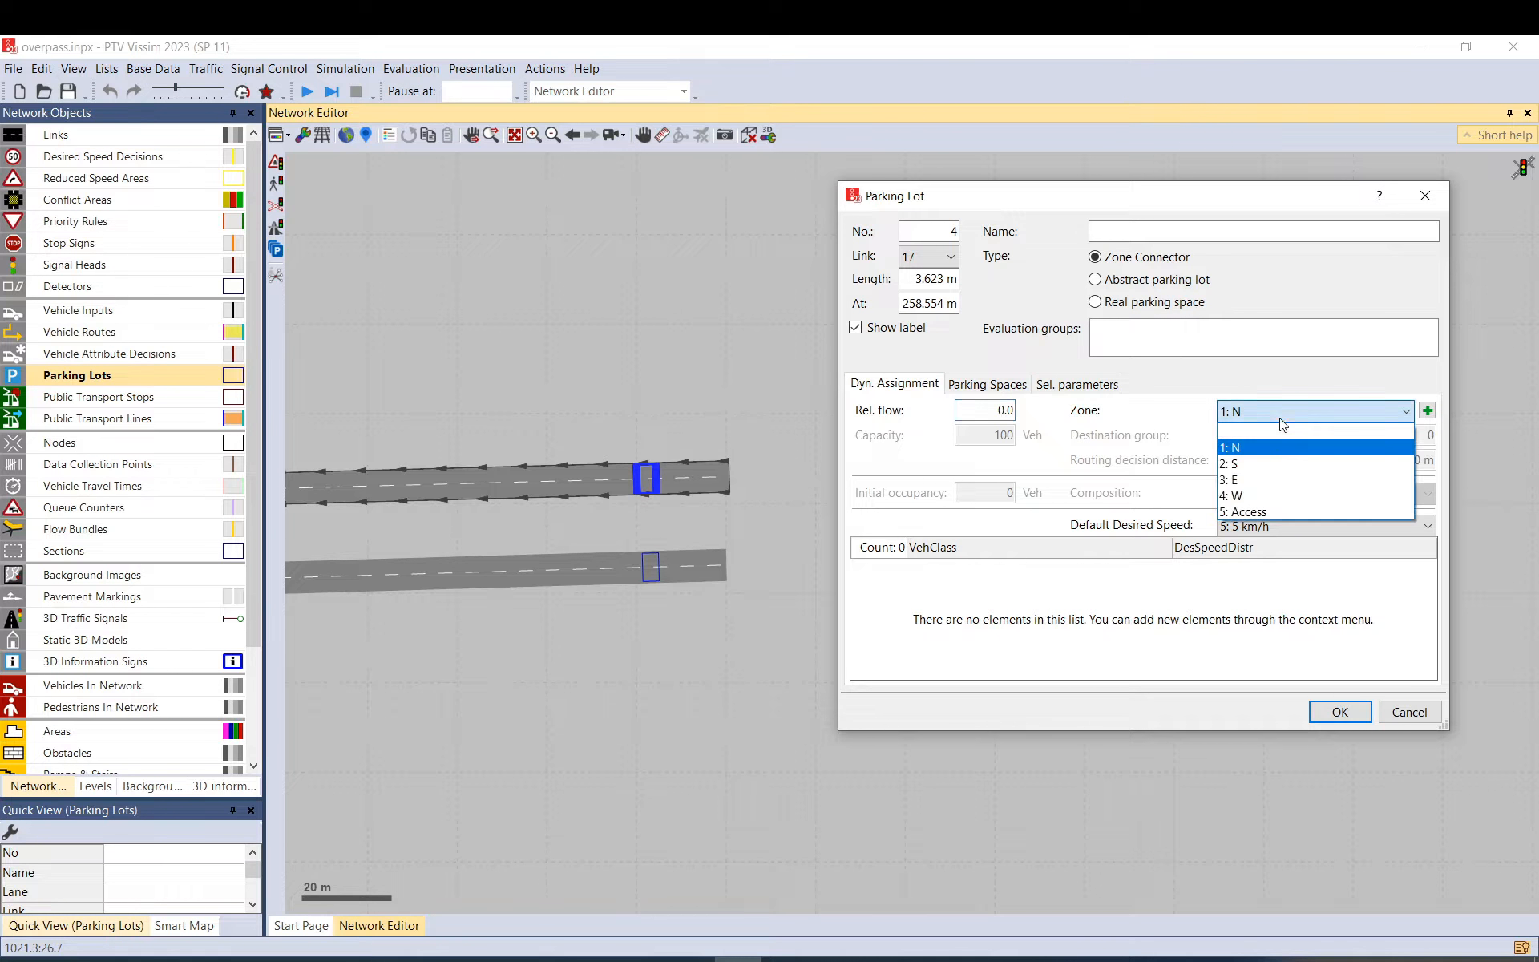
pyautogui.click(1263, 485)
pyautogui.click(1339, 711)
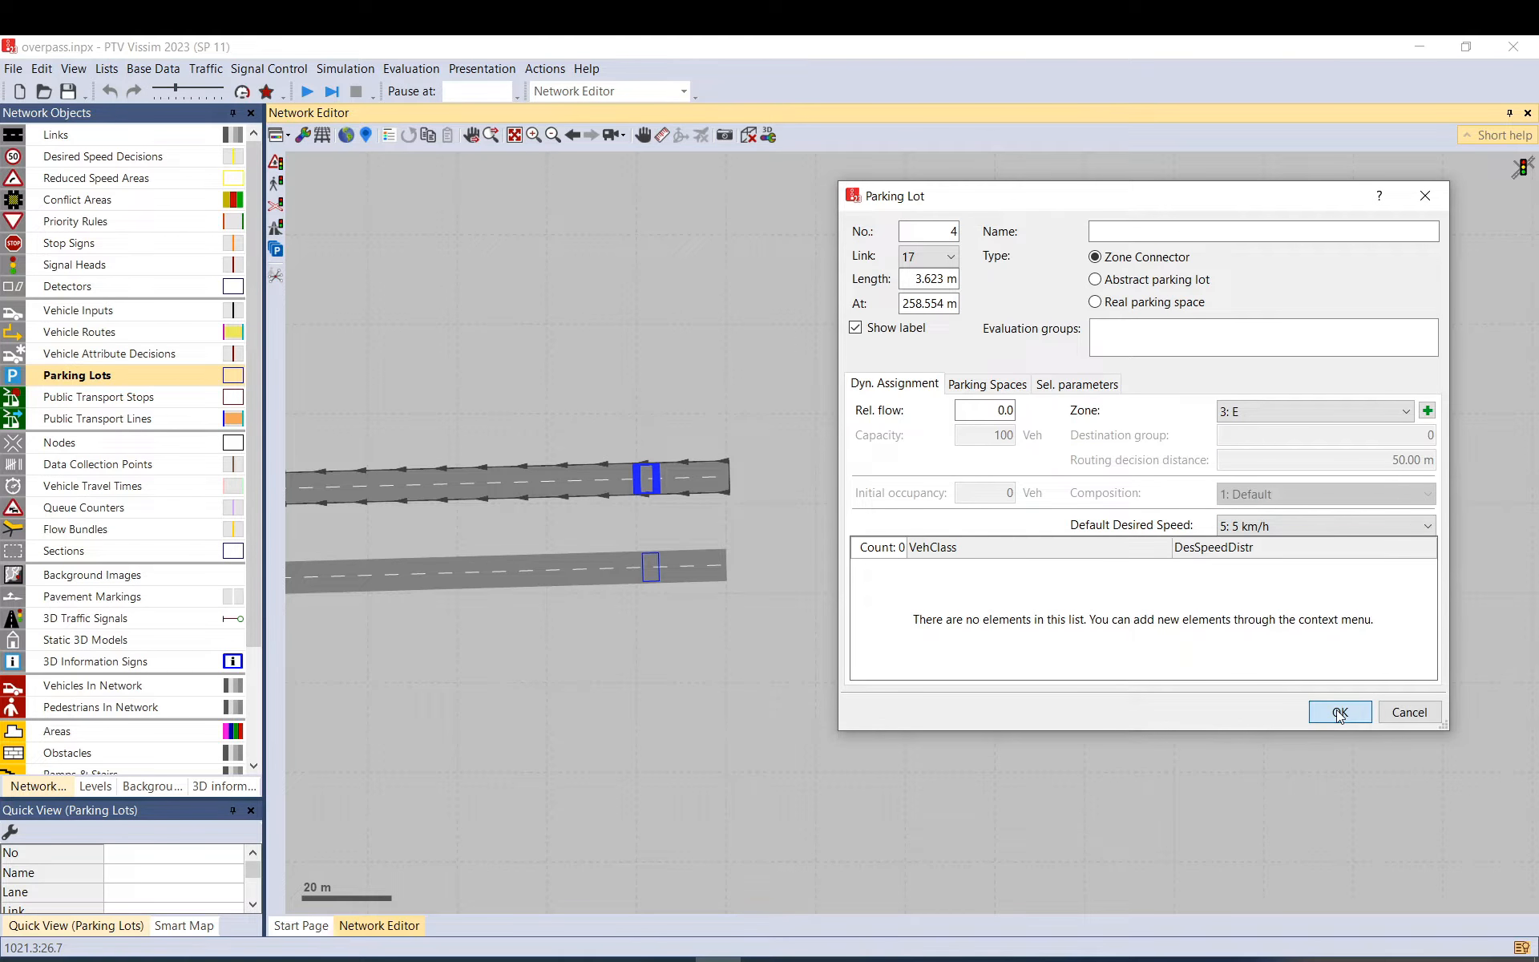
# Deselect parking lot 4 and pan the network to bring link 18 into view.
pyautogui.click(968, 489)
pyautogui.moveTo(926, 459); pyautogui.dragTo(1220, 409)
pyautogui.scroll(-3, 1210, 410)
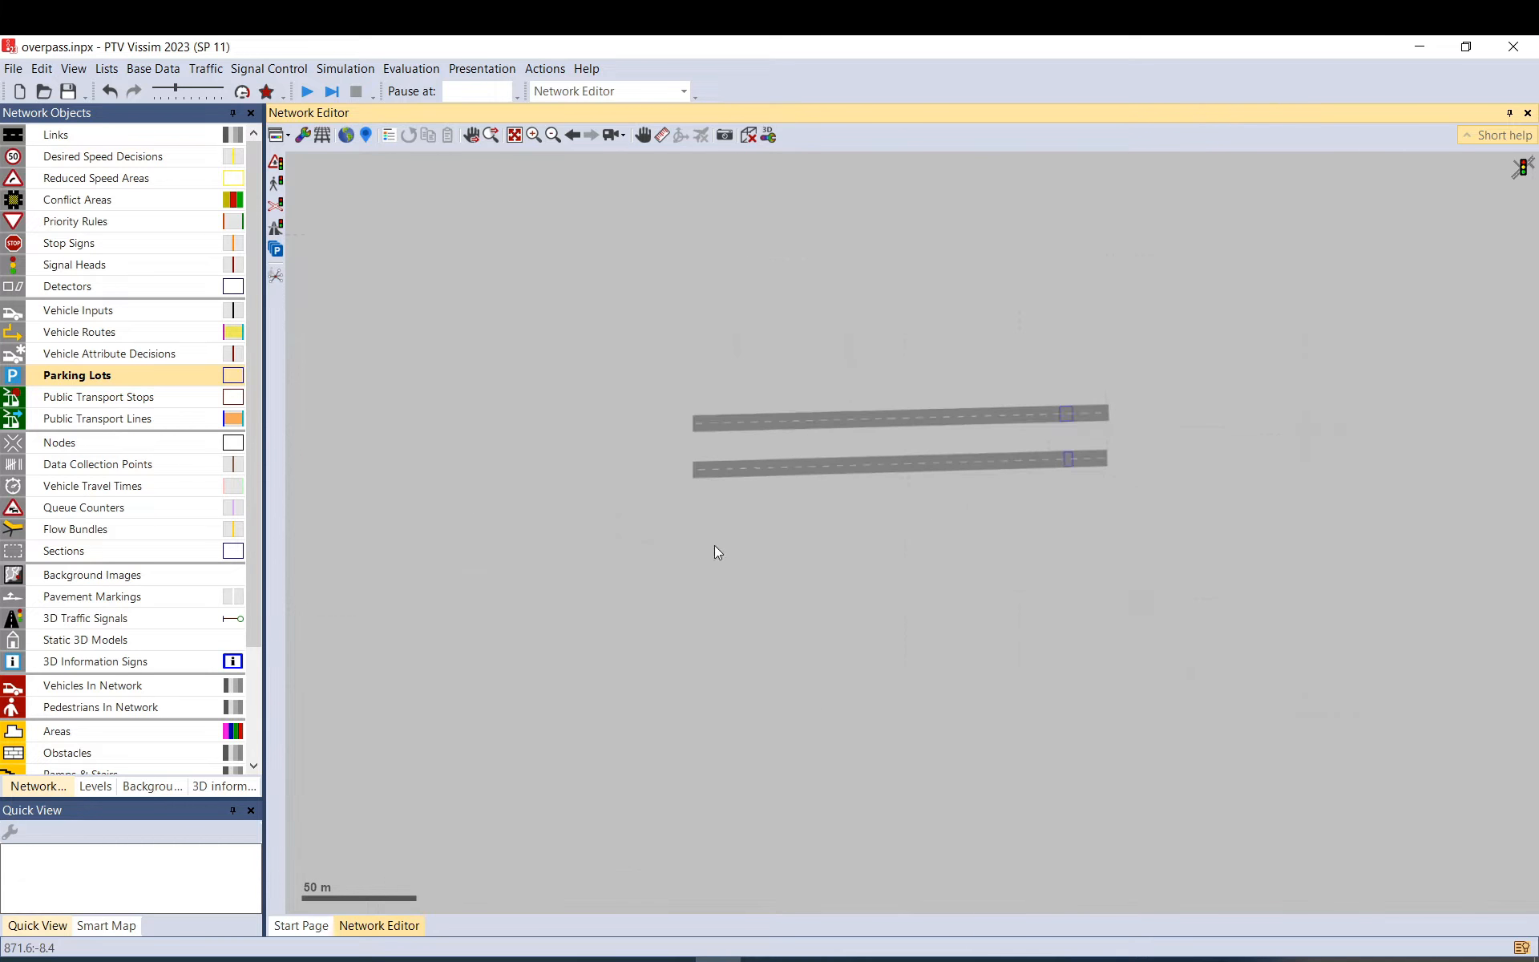
pyautogui.scroll(-1, 714, 547)
pyautogui.moveTo(714, 547); pyautogui.dragTo(862, 508)
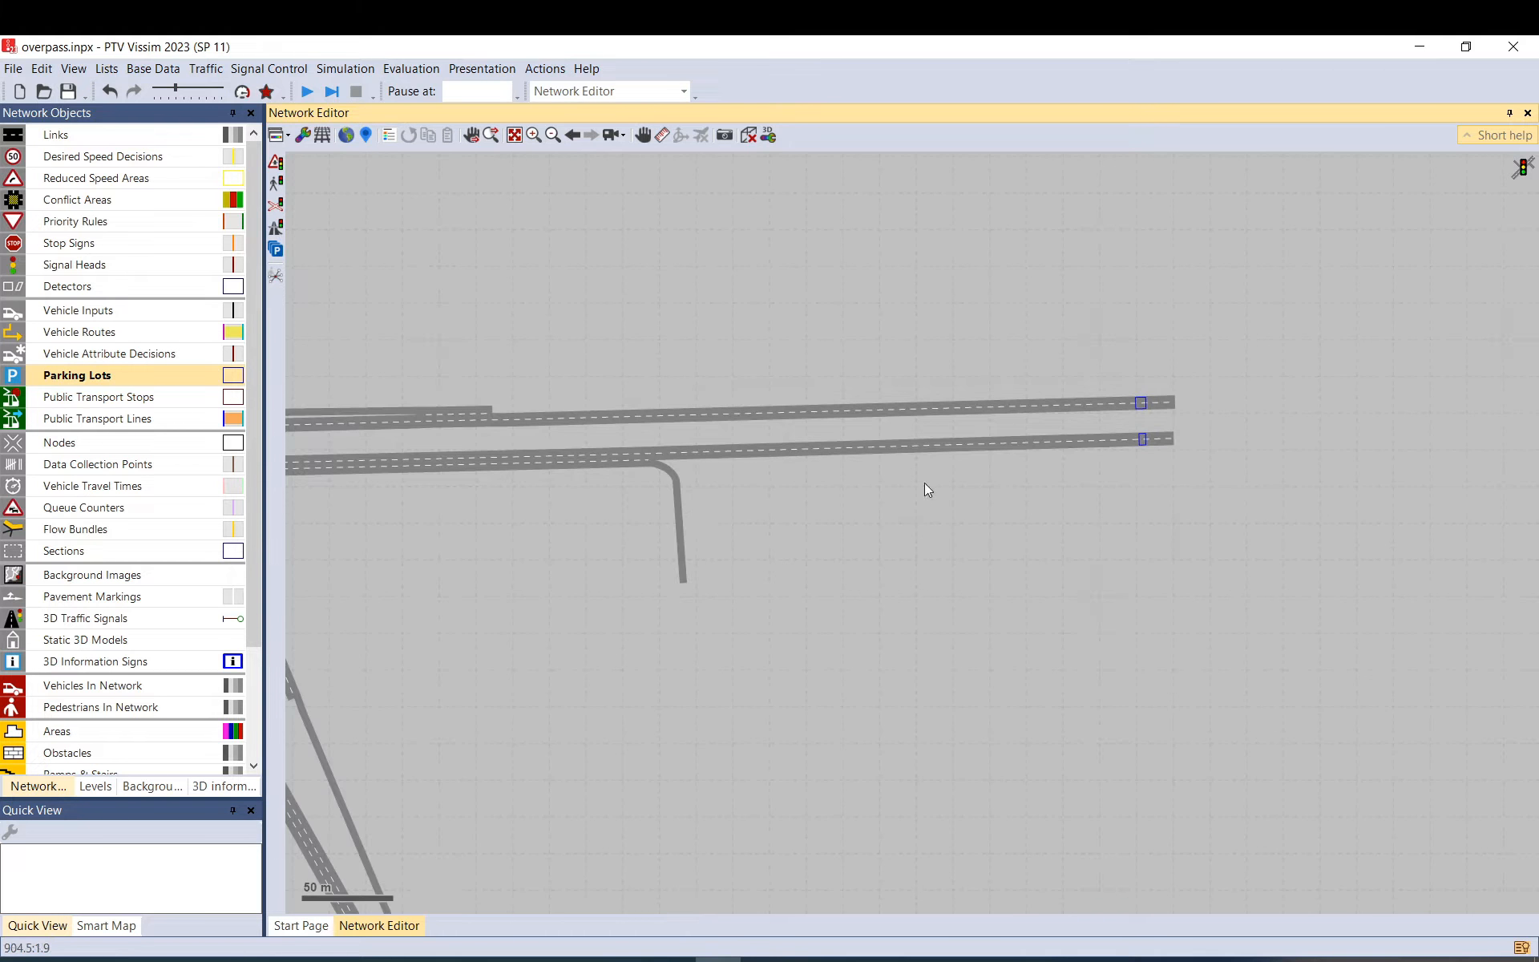
# Create parking lot 5 on link 18 as a Zone Connector for zone 5: Access.
pyautogui.rightClick(681, 543)
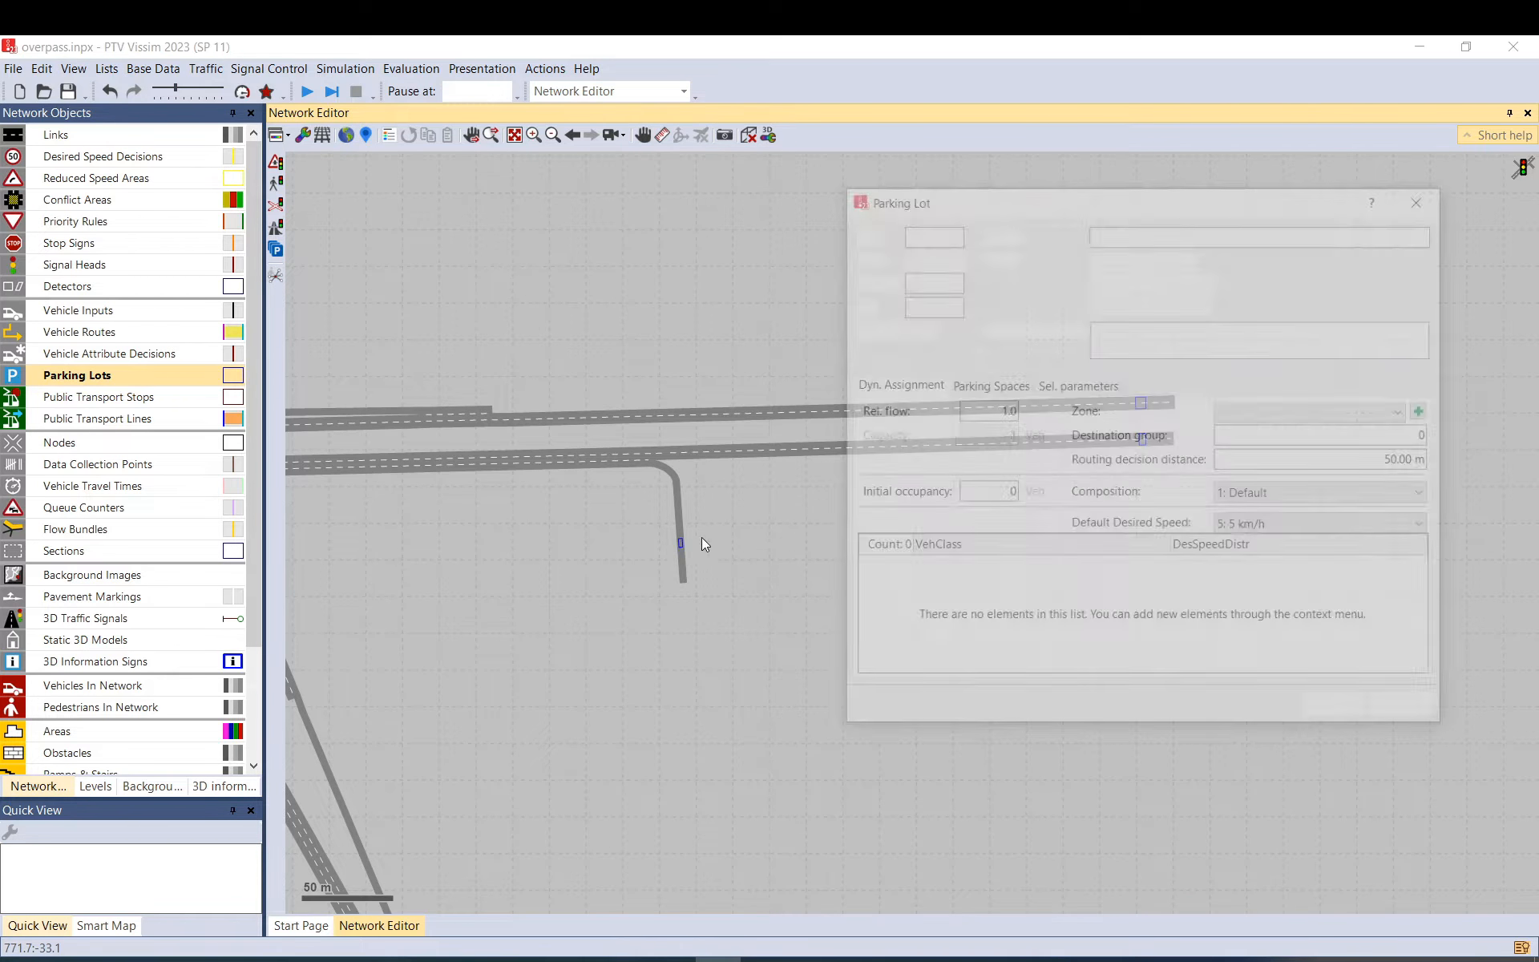
pyautogui.click(1128, 264)
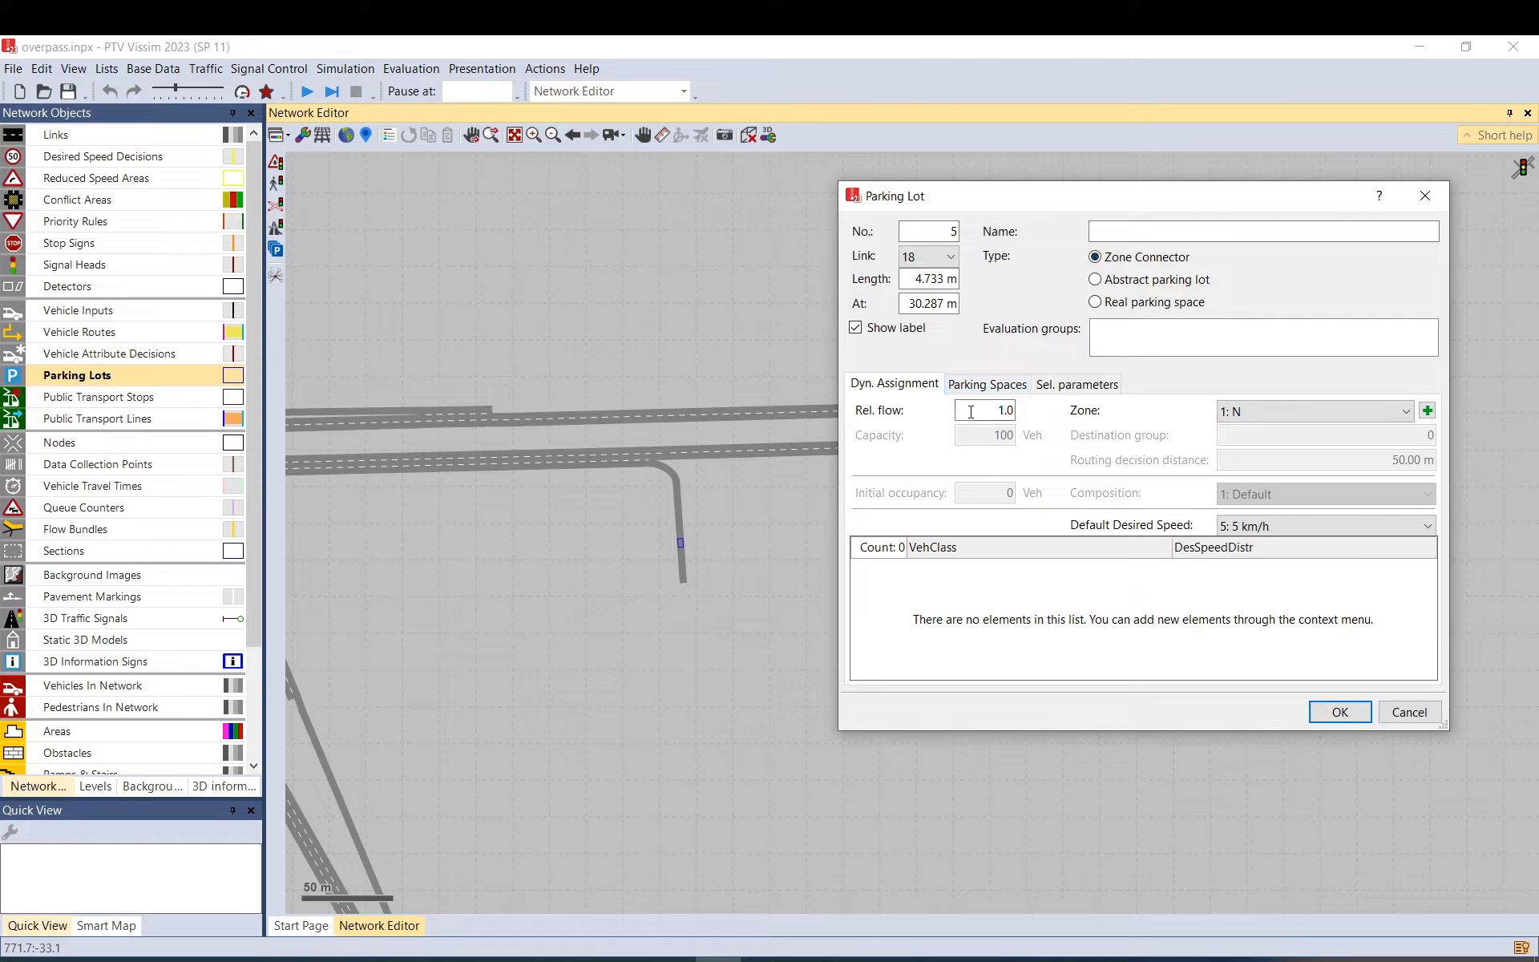
pyautogui.click(1265, 411)
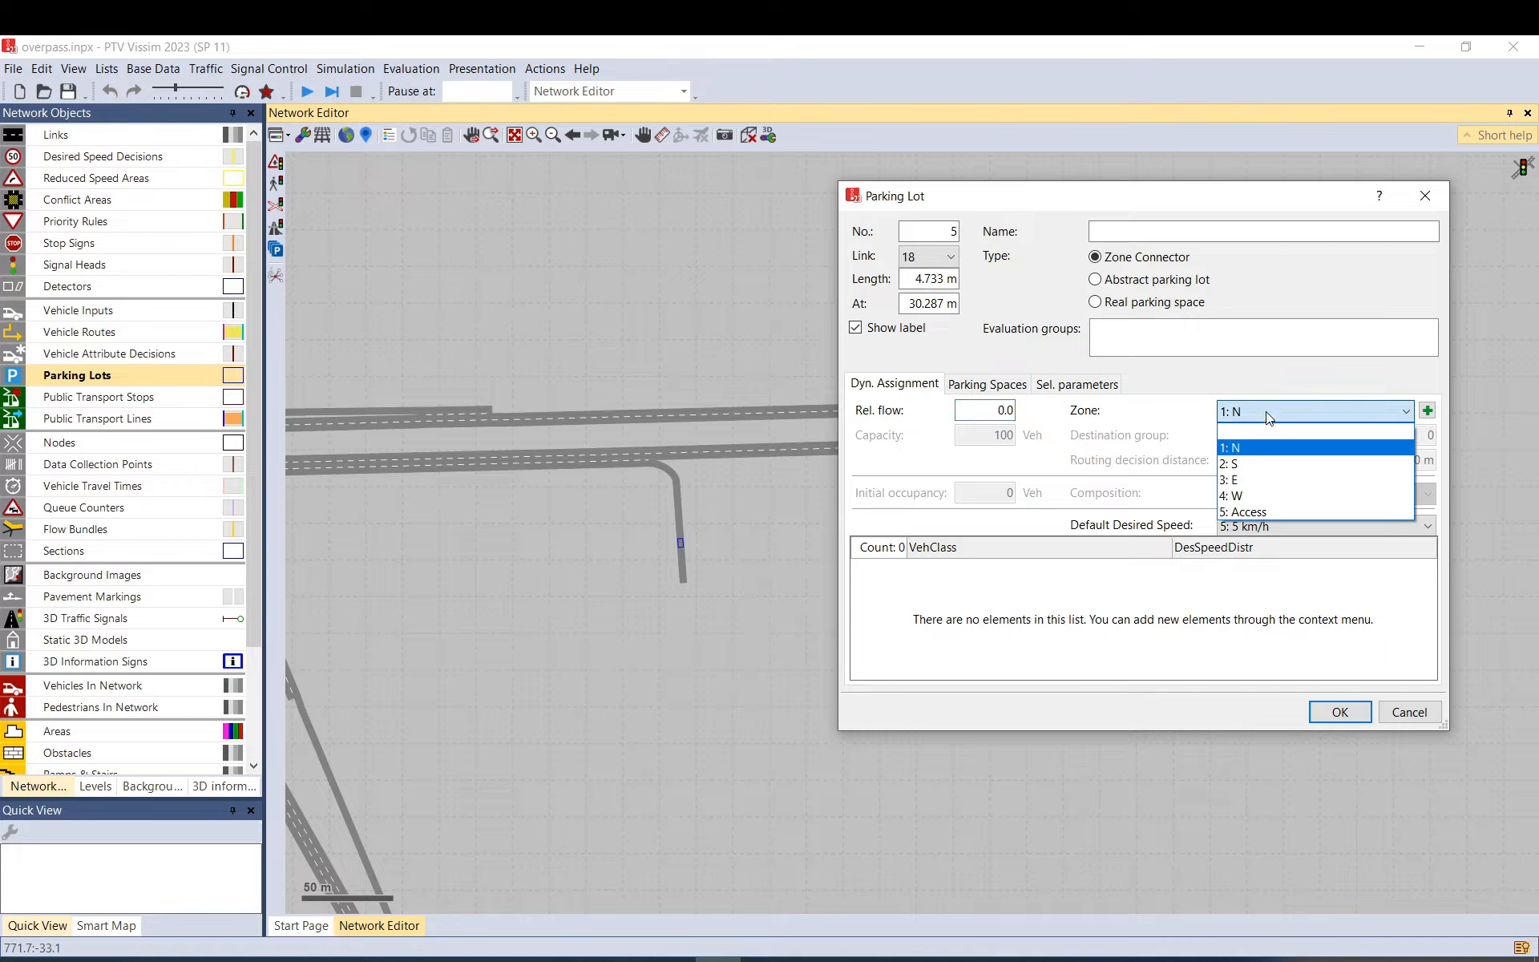
pyautogui.click(1253, 513)
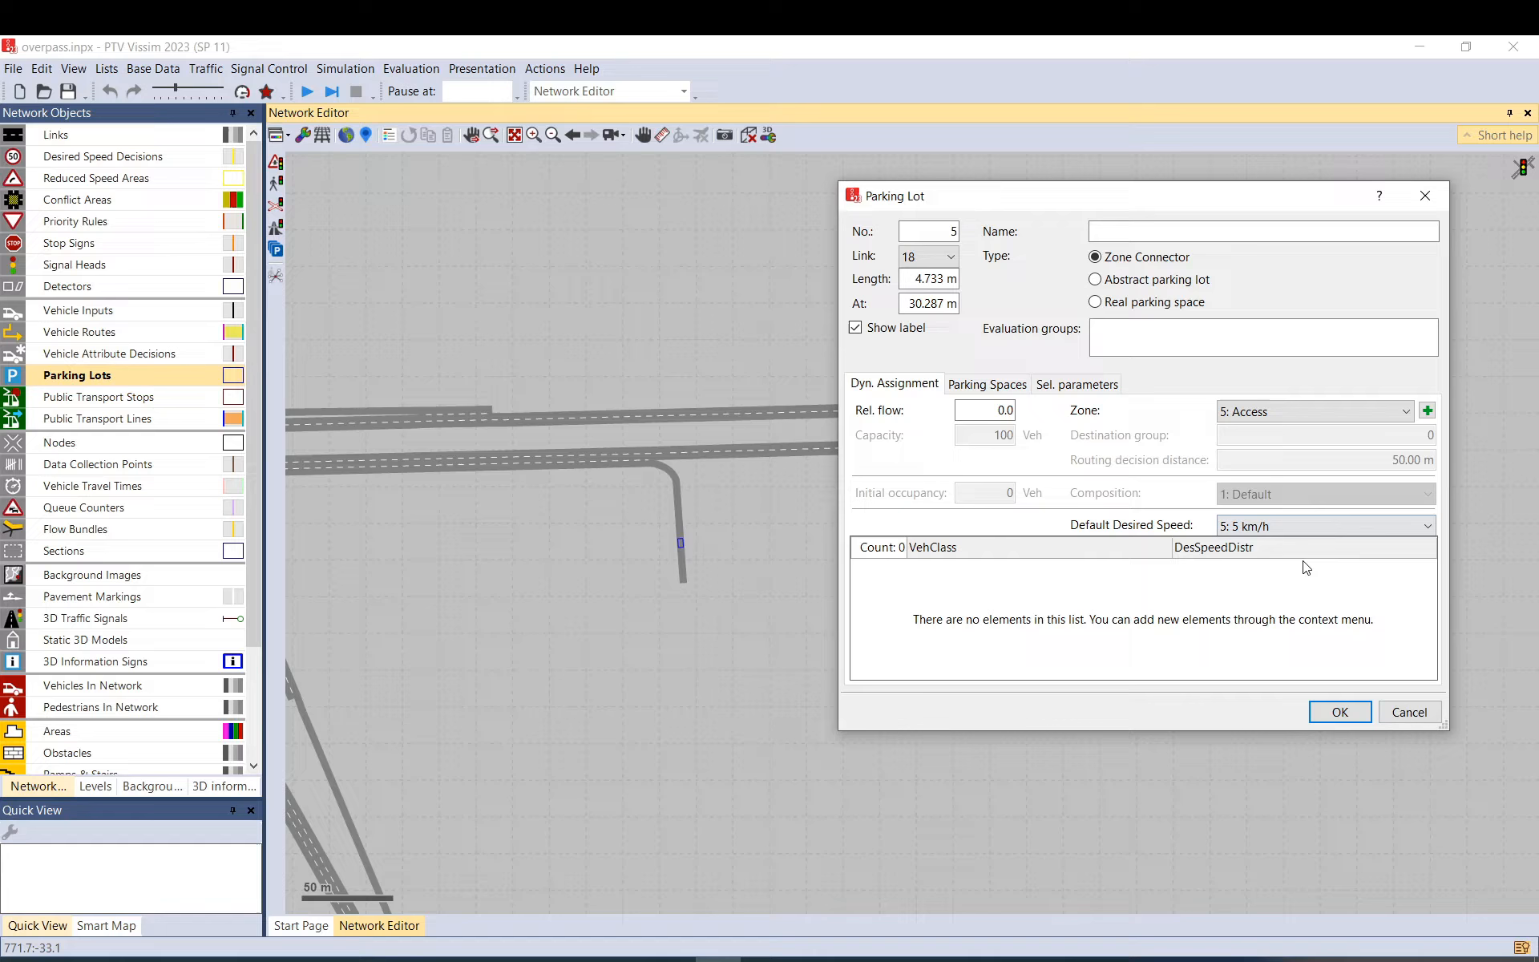
pyautogui.click(1335, 710)
# Create parking lot 6 near the left end of link 19 as a zone 4: W Zone Connector.
pyautogui.moveTo(841, 574); pyautogui.dragTo(1392, 479)
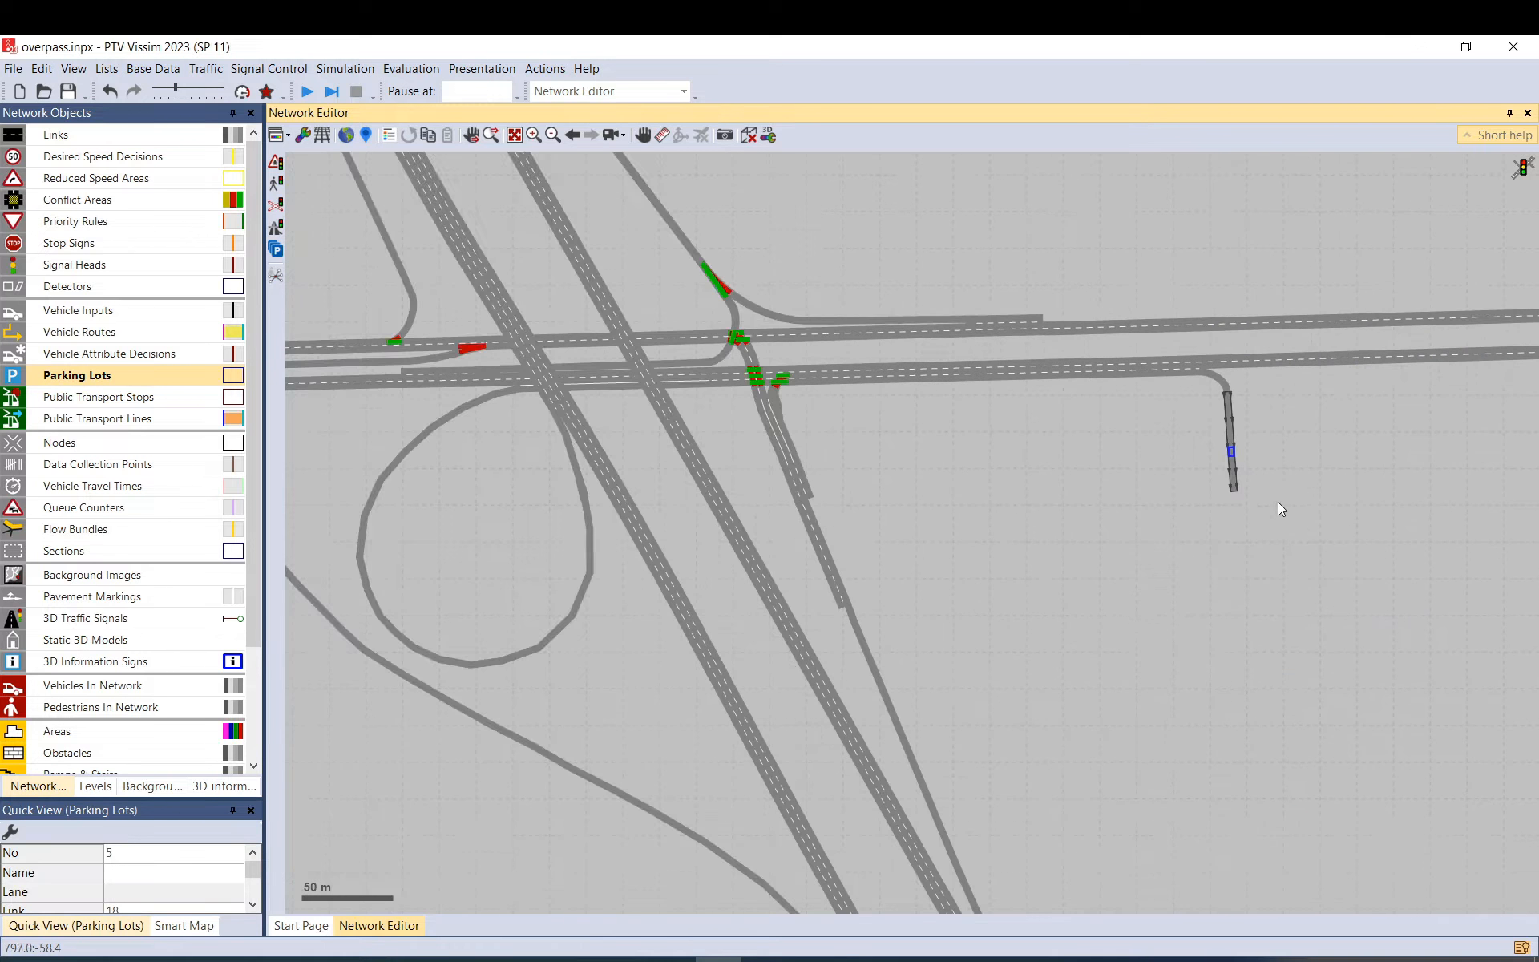
pyautogui.scroll(-2, 1278, 504)
pyautogui.moveTo(671, 455); pyautogui.dragTo(1176, 446)
pyautogui.moveTo(718, 445); pyautogui.dragTo(1158, 416)
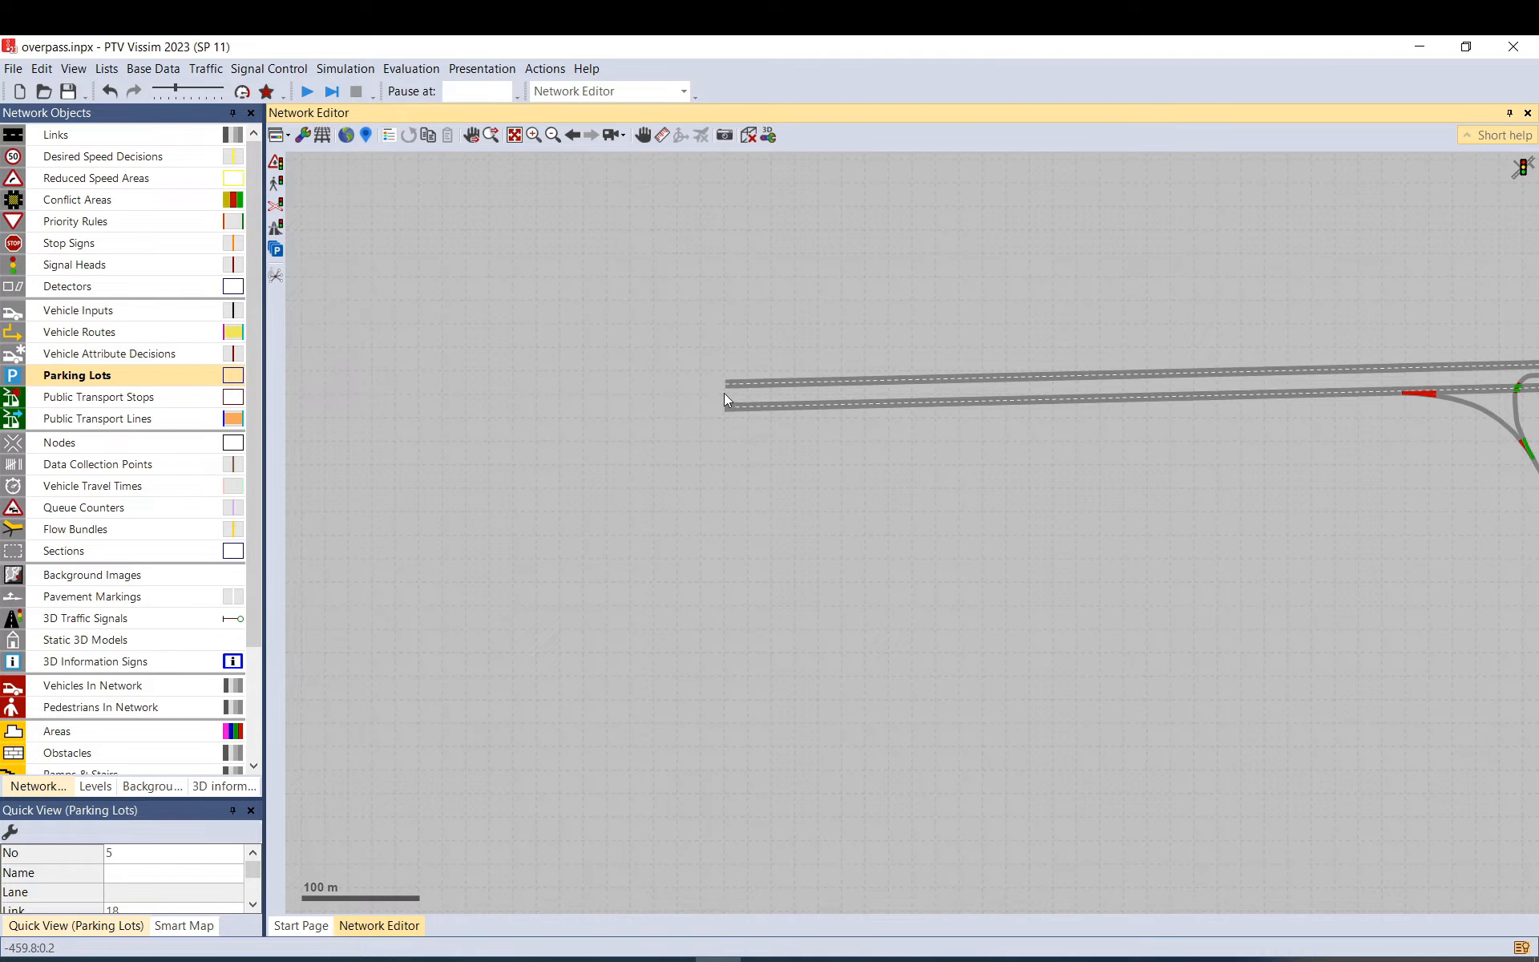
pyautogui.scroll(2, 731, 382)
pyautogui.moveTo(762, 384); pyautogui.dragTo(751, 381)
pyautogui.click(1229, 405)
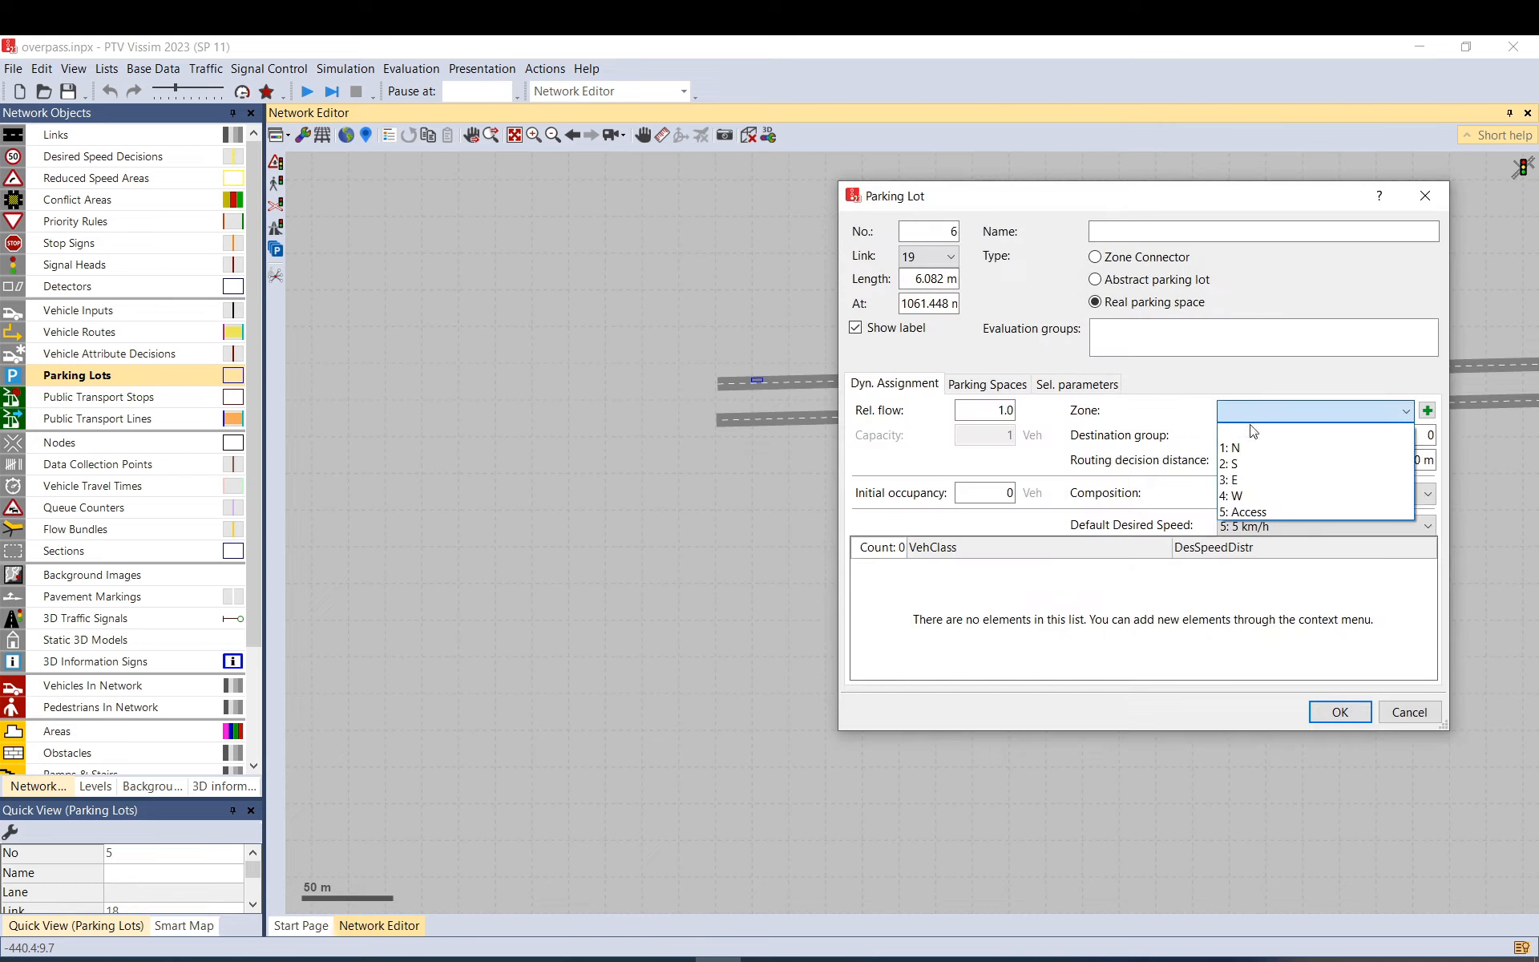
pyautogui.click(1253, 496)
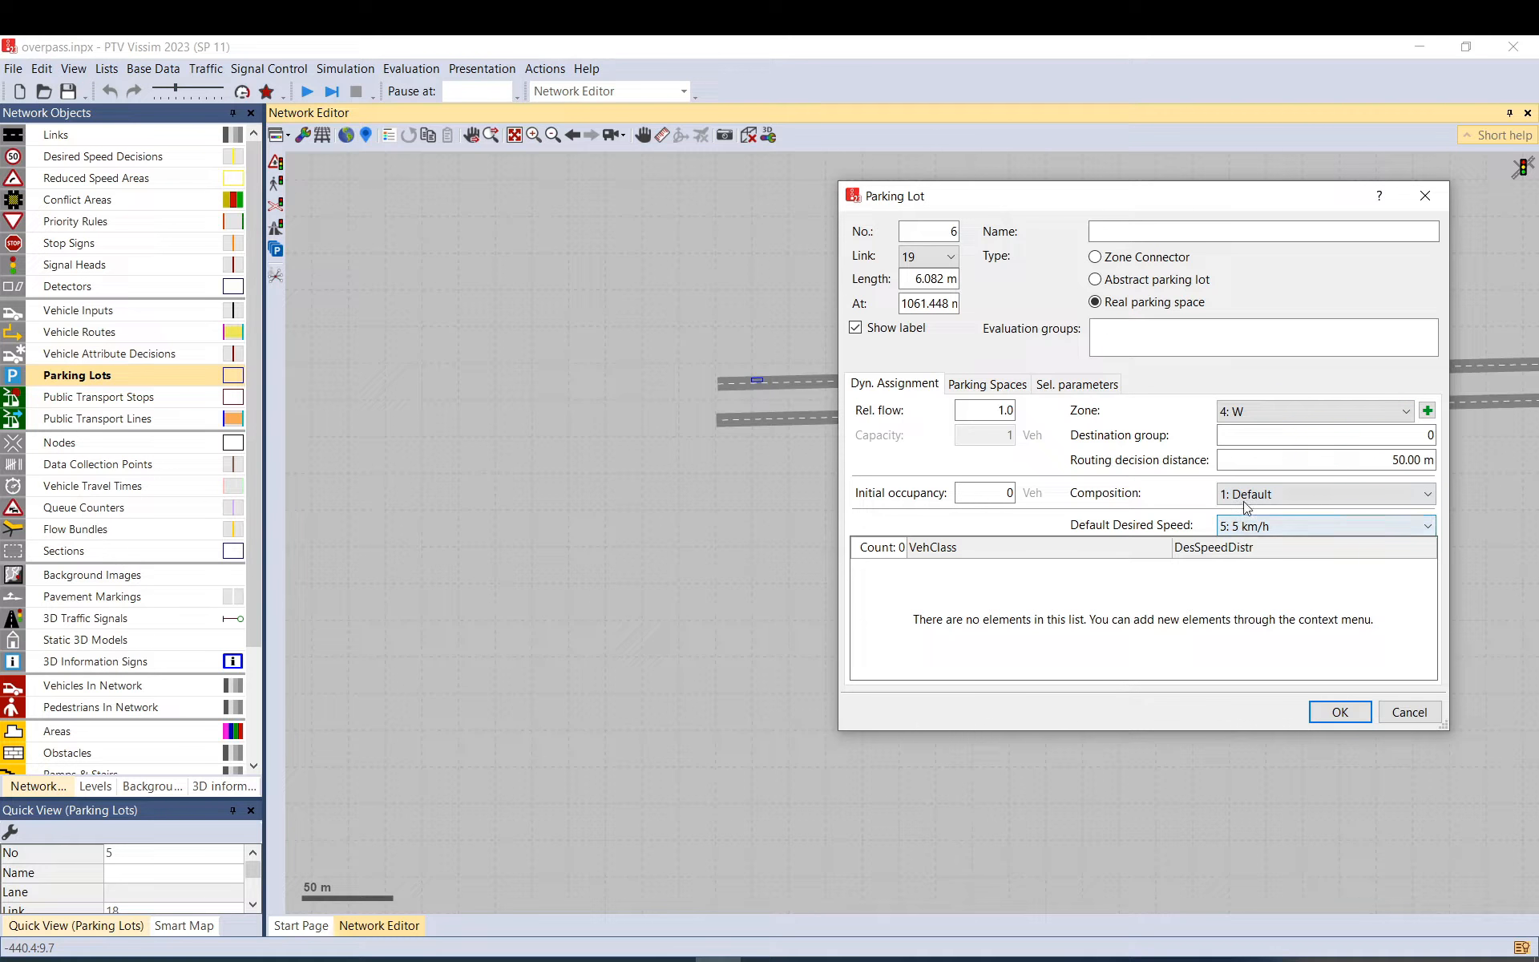
pyautogui.click(1140, 258)
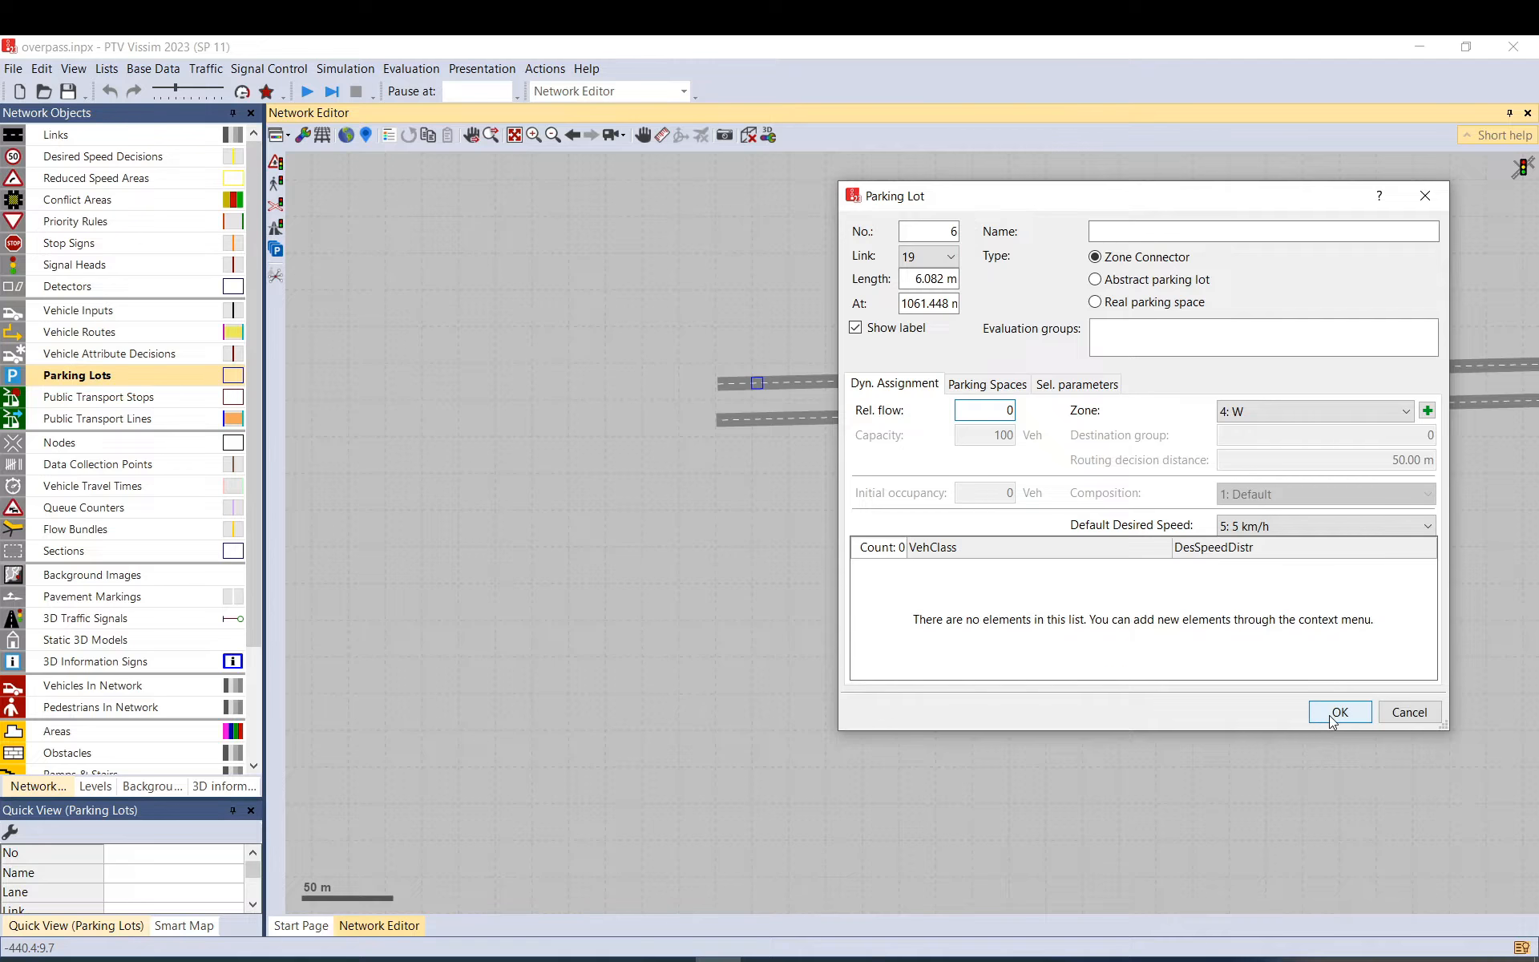
pyautogui.click(1340, 711)
# Create parking lot 7 on link 1 as a zone 4: W Zone Connector at 70 km/h.
pyautogui.rightClick(758, 417)
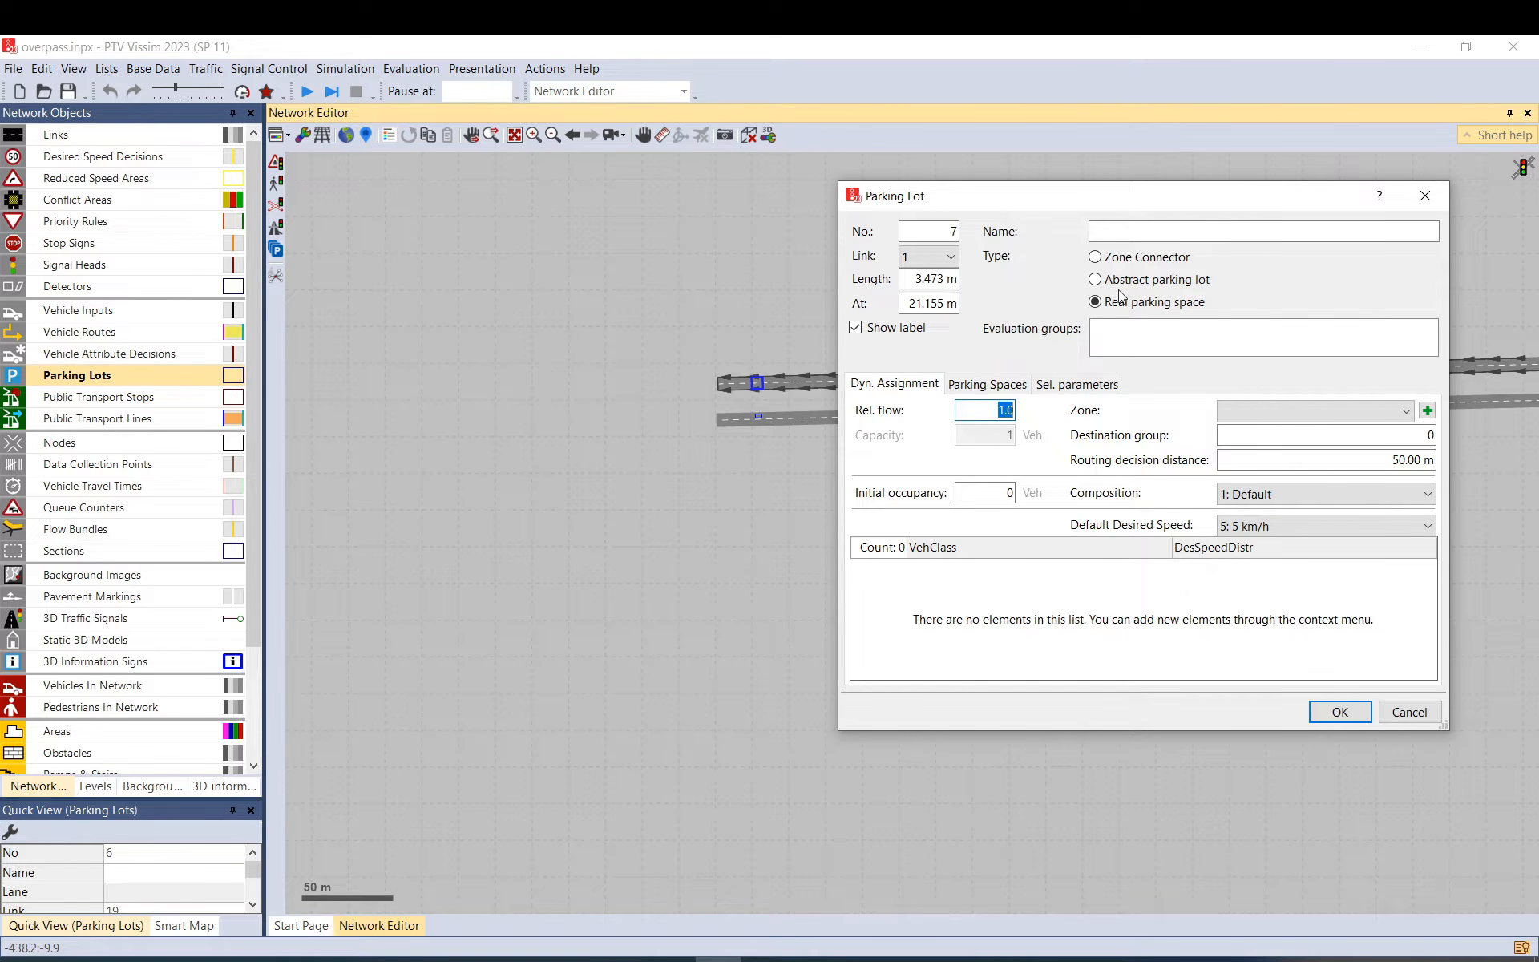
pyautogui.click(1140, 257)
pyautogui.click(1266, 417)
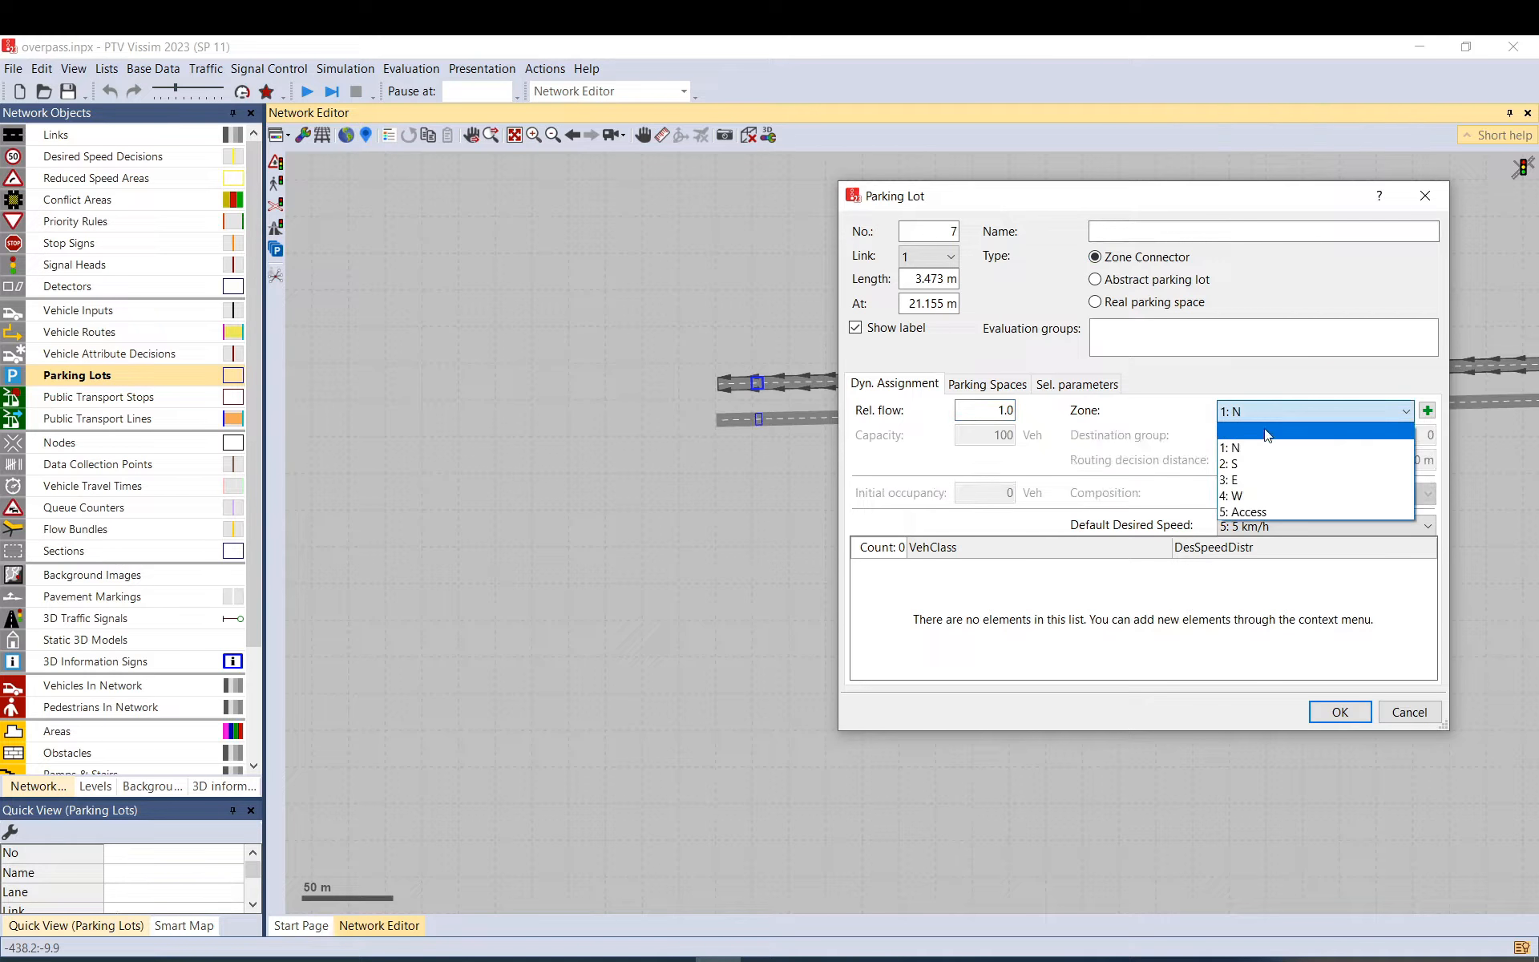
pyautogui.click(1252, 496)
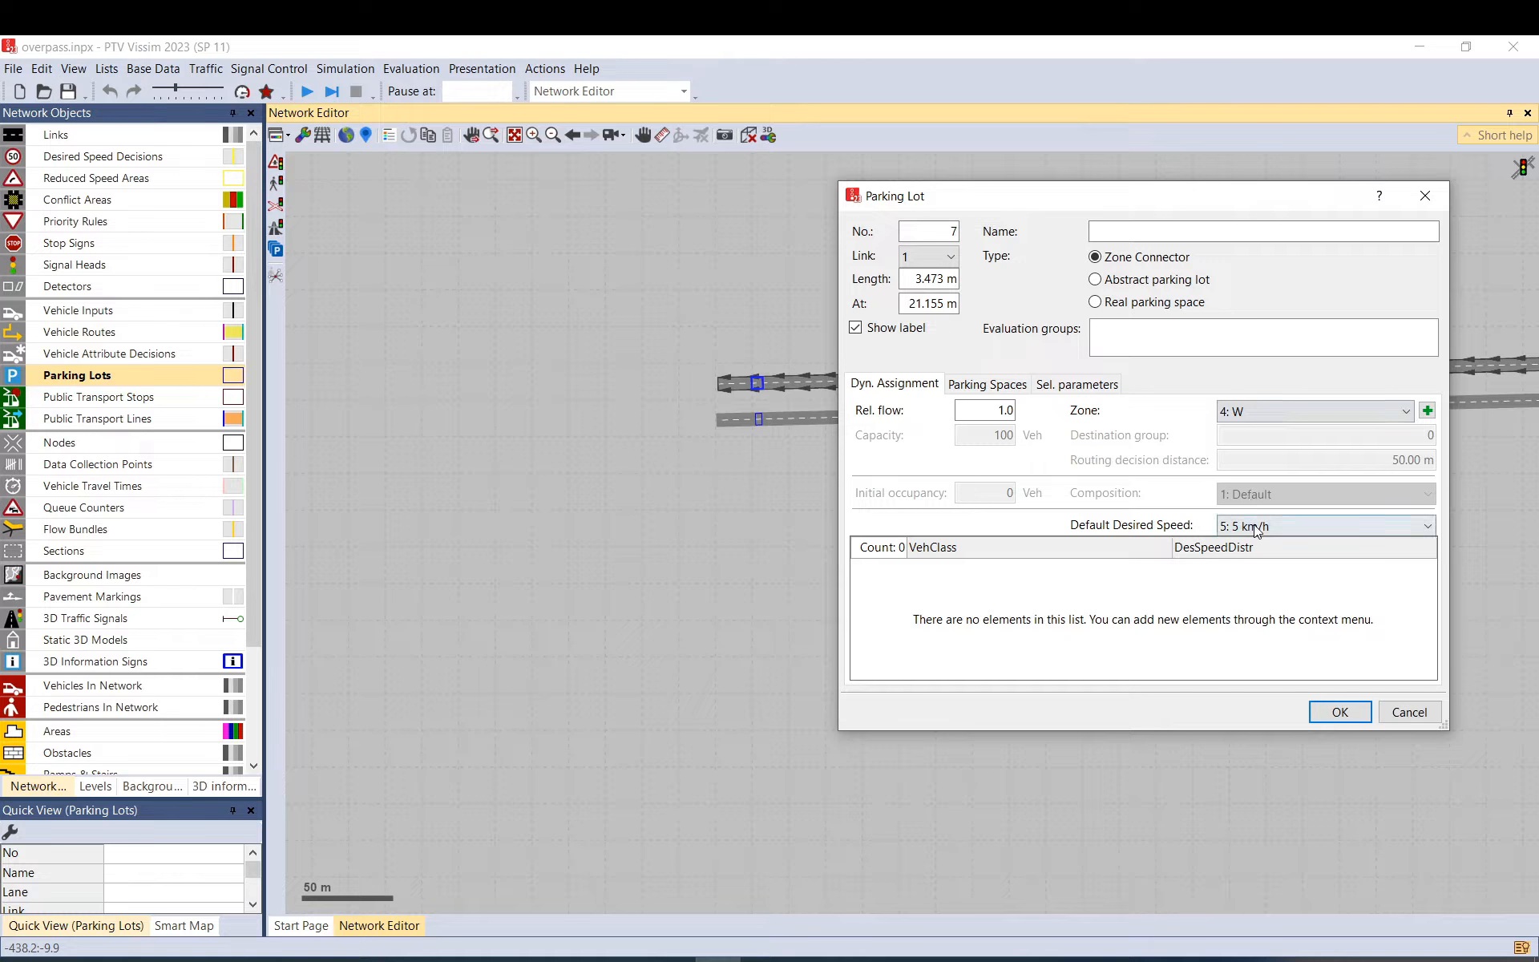
pyautogui.click(1256, 526)
pyautogui.click(1263, 172)
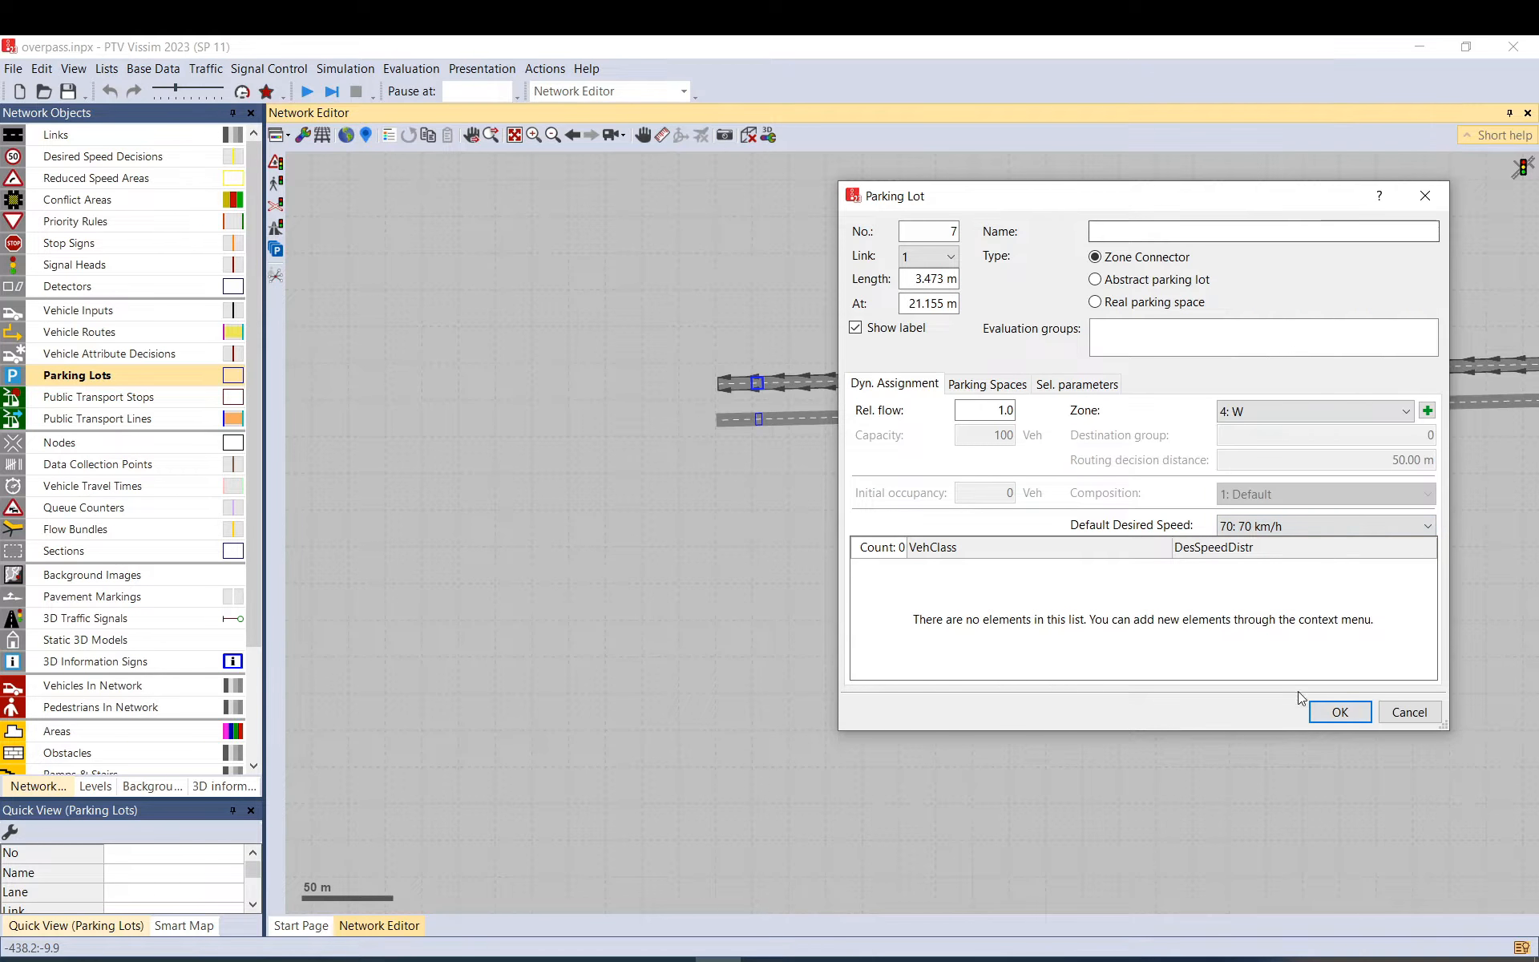
pyautogui.click(1339, 712)
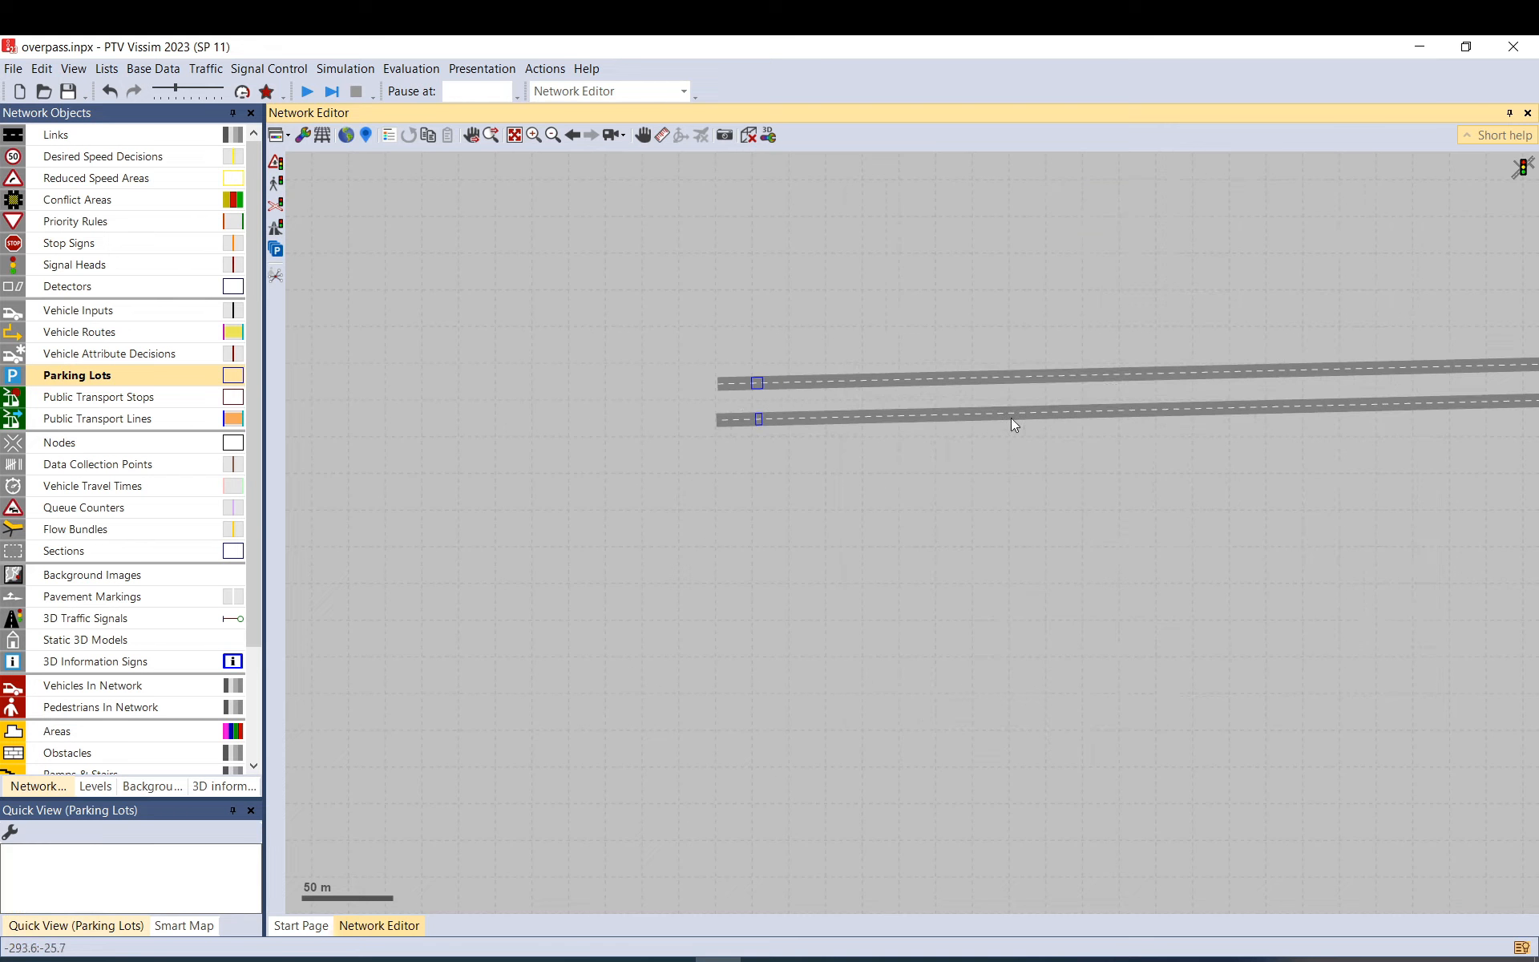
# Create parking lot 8 on link 28 as a Zone Connector for zone 2: S, keeping 5 km/h.
pyautogui.scroll(-3, 762, 271)
pyautogui.scroll(-2, 778, 295)
pyautogui.moveTo(1163, 431); pyautogui.dragTo(696, 217)
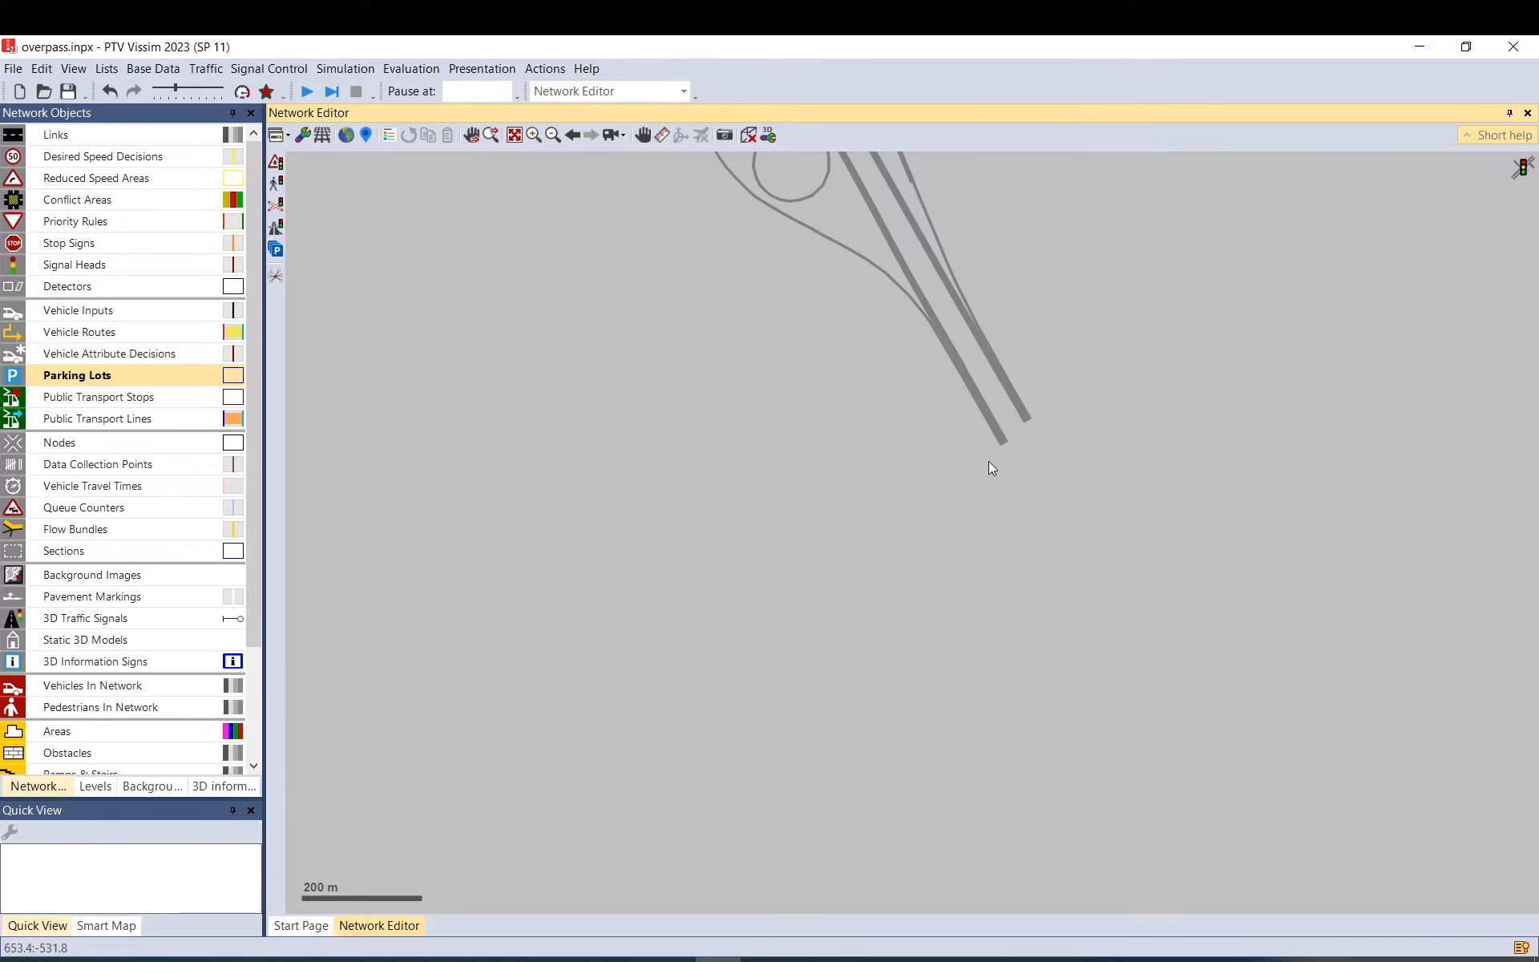
pyautogui.scroll(3, 1019, 427)
pyautogui.moveTo(990, 449); pyautogui.dragTo(984, 439)
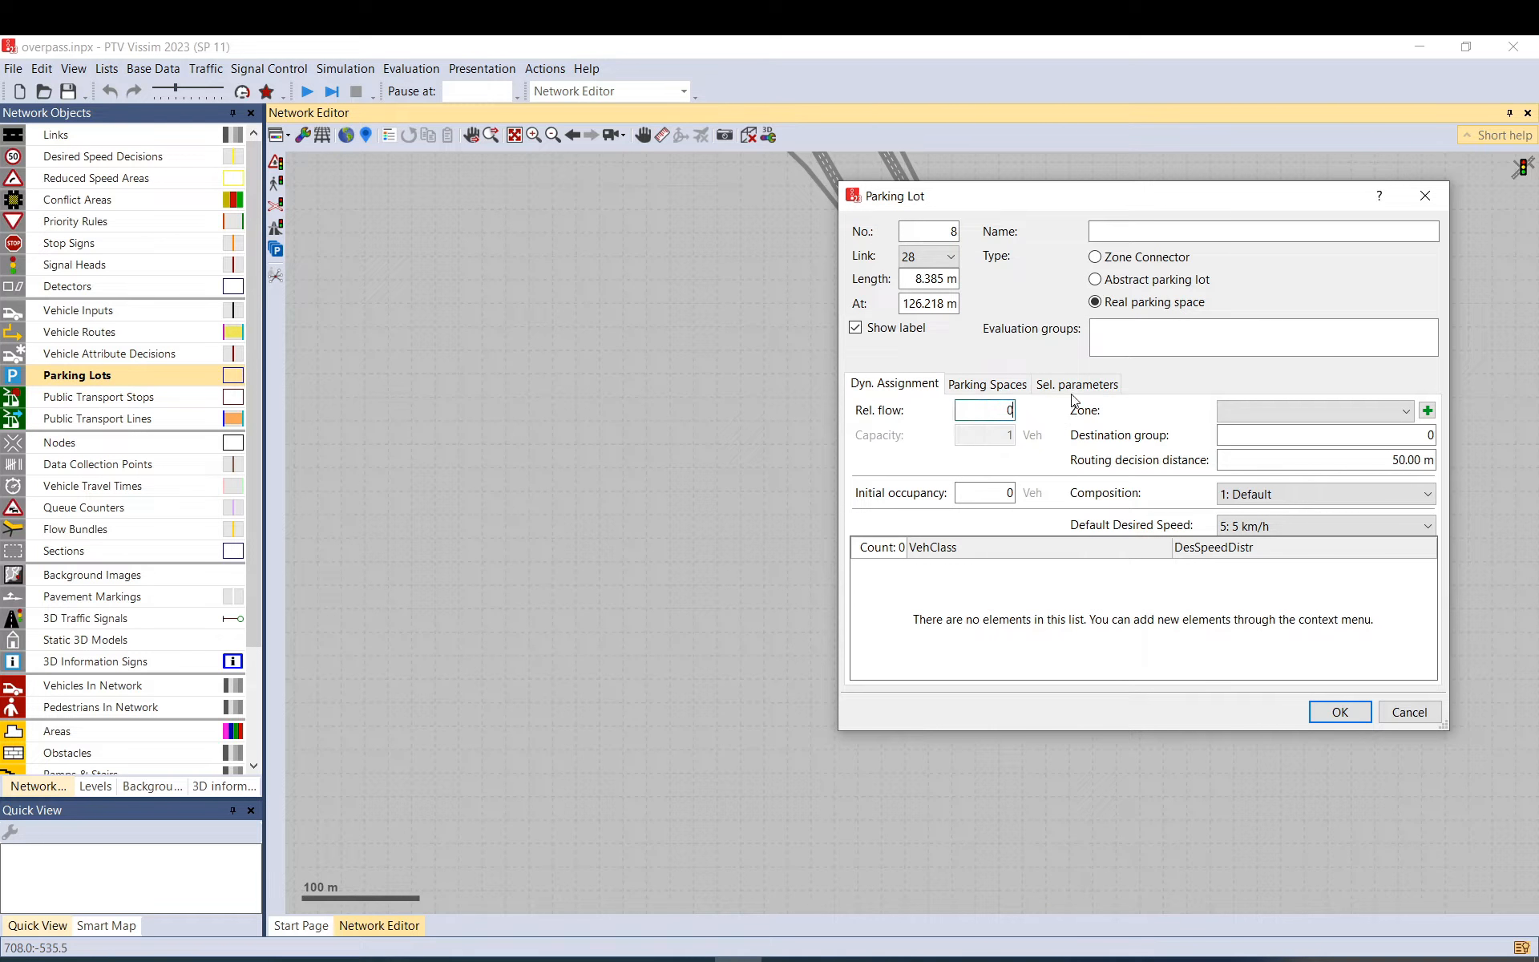
pyautogui.click(1110, 260)
pyautogui.click(1273, 412)
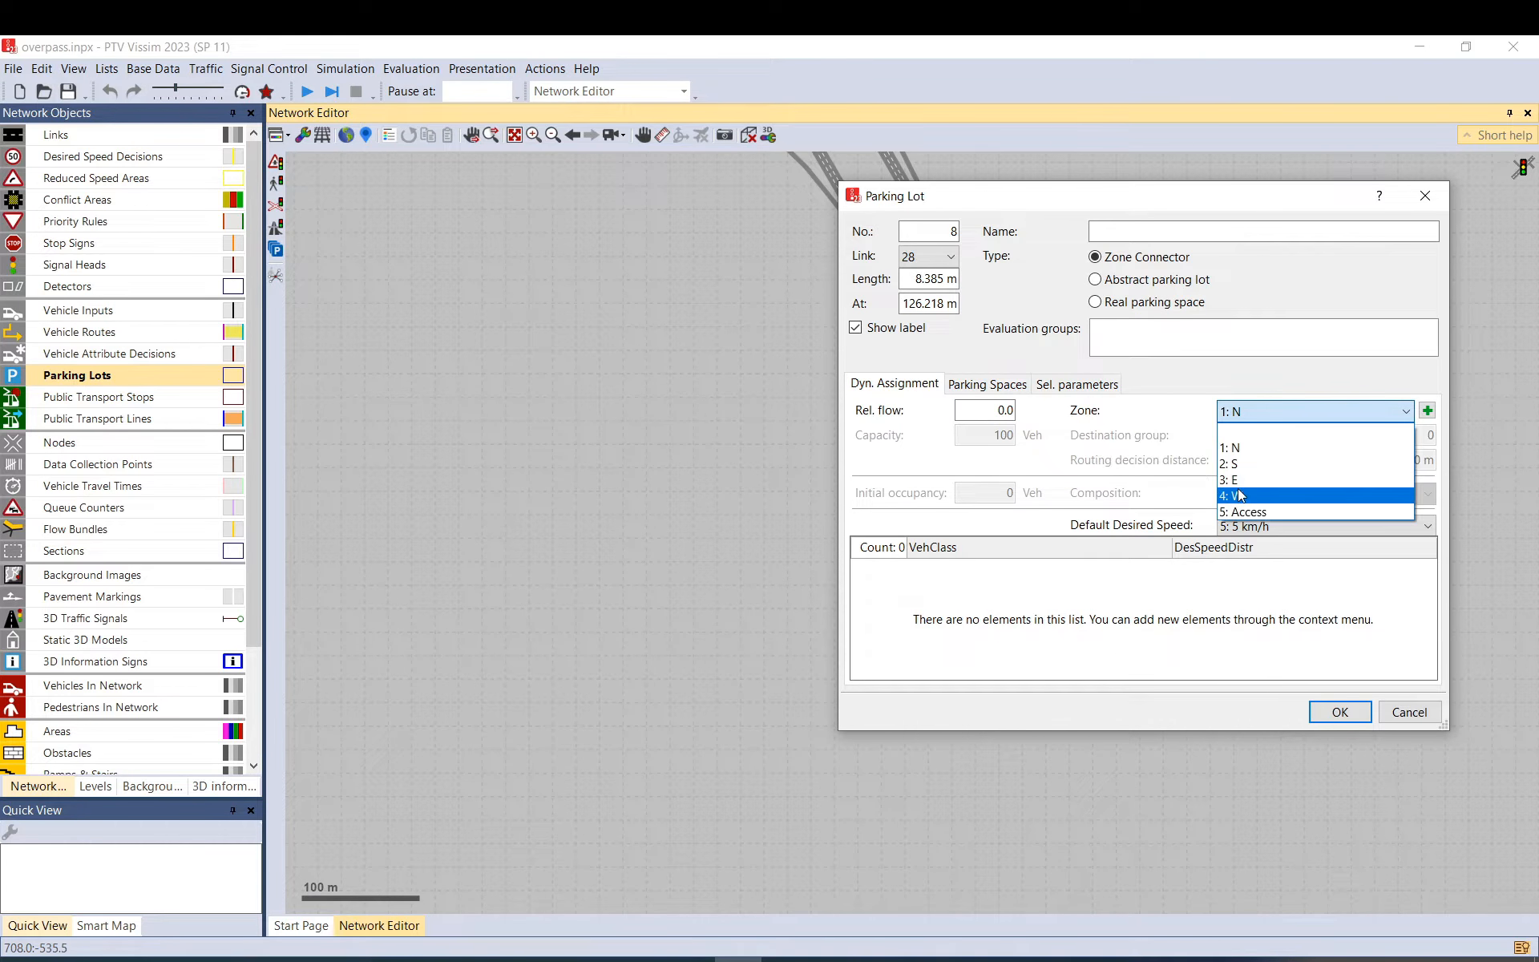
pyautogui.click(1243, 466)
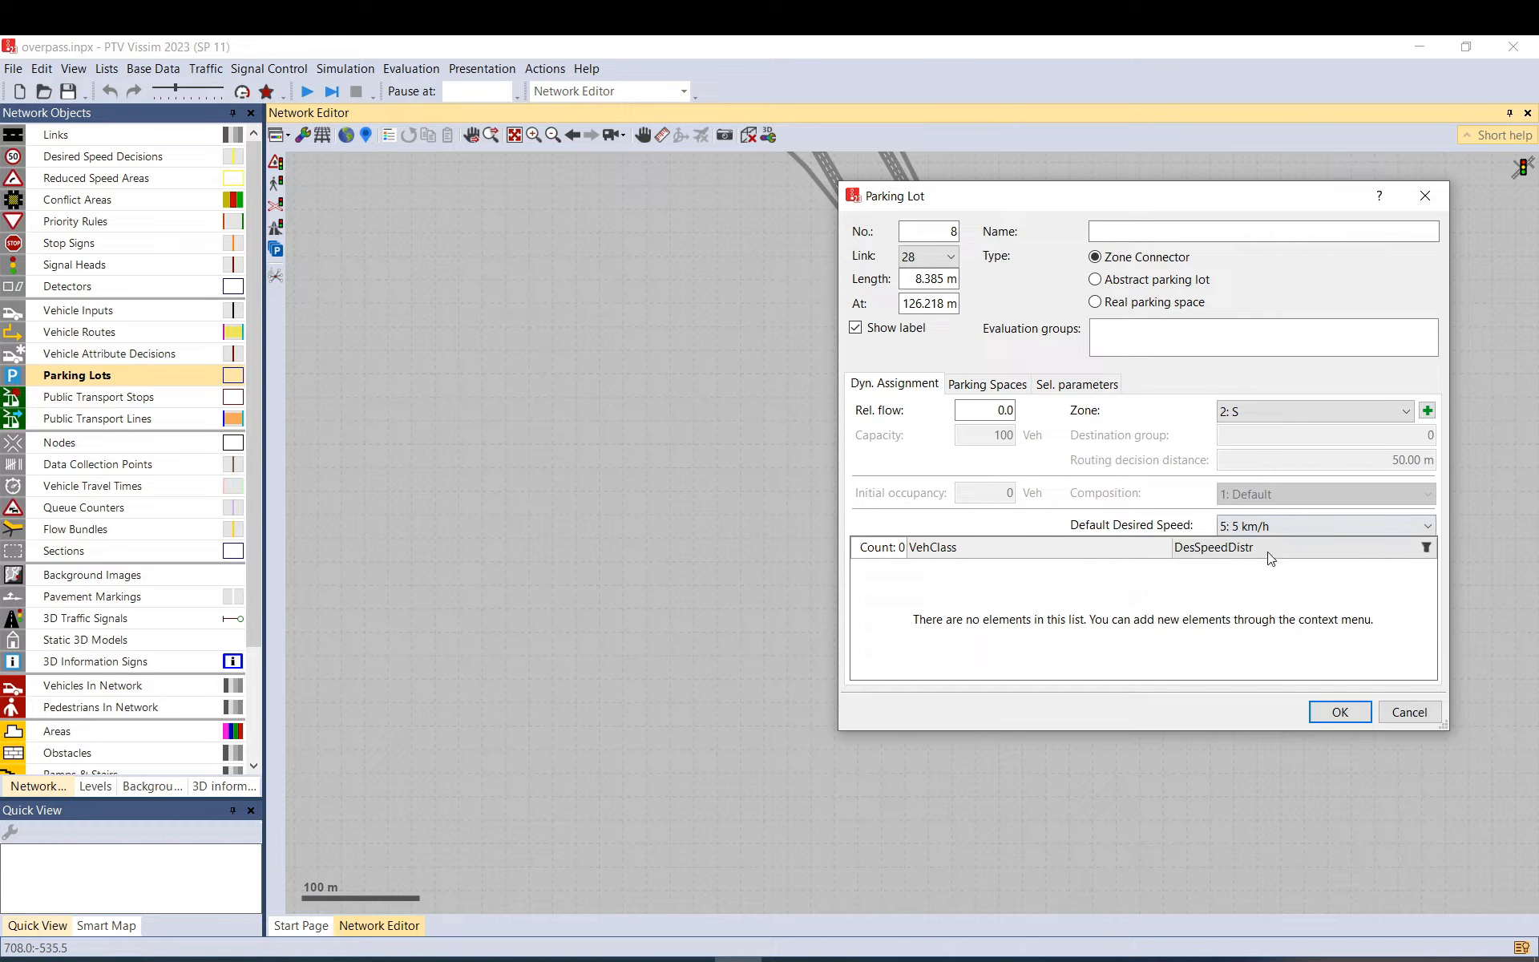
pyautogui.click(1273, 529)
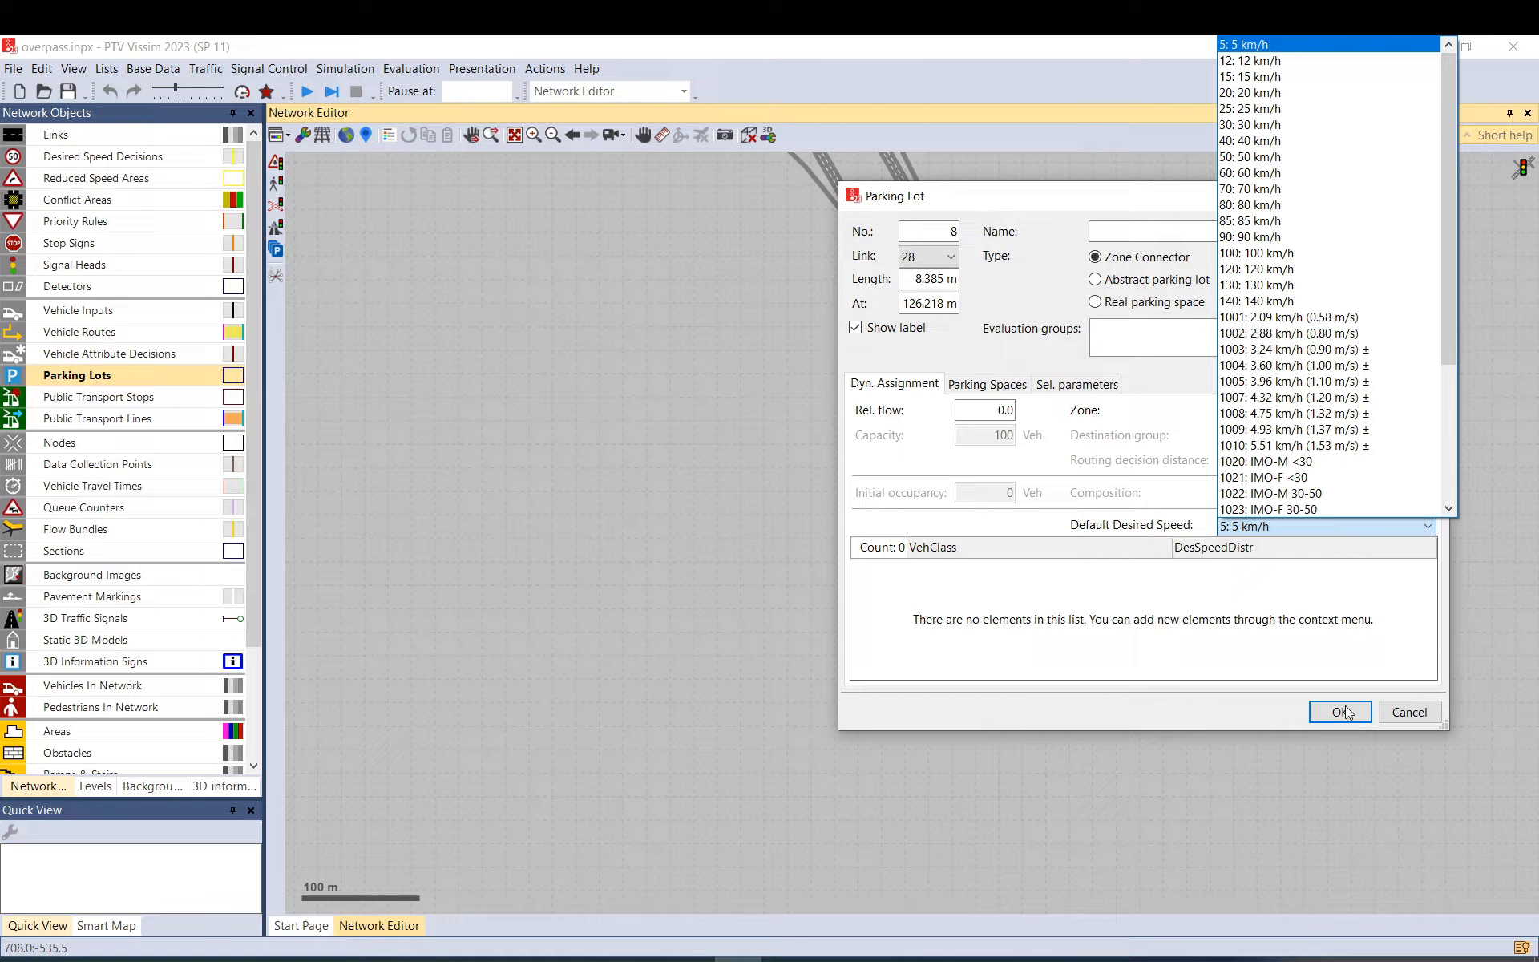
pyautogui.click(1317, 711)
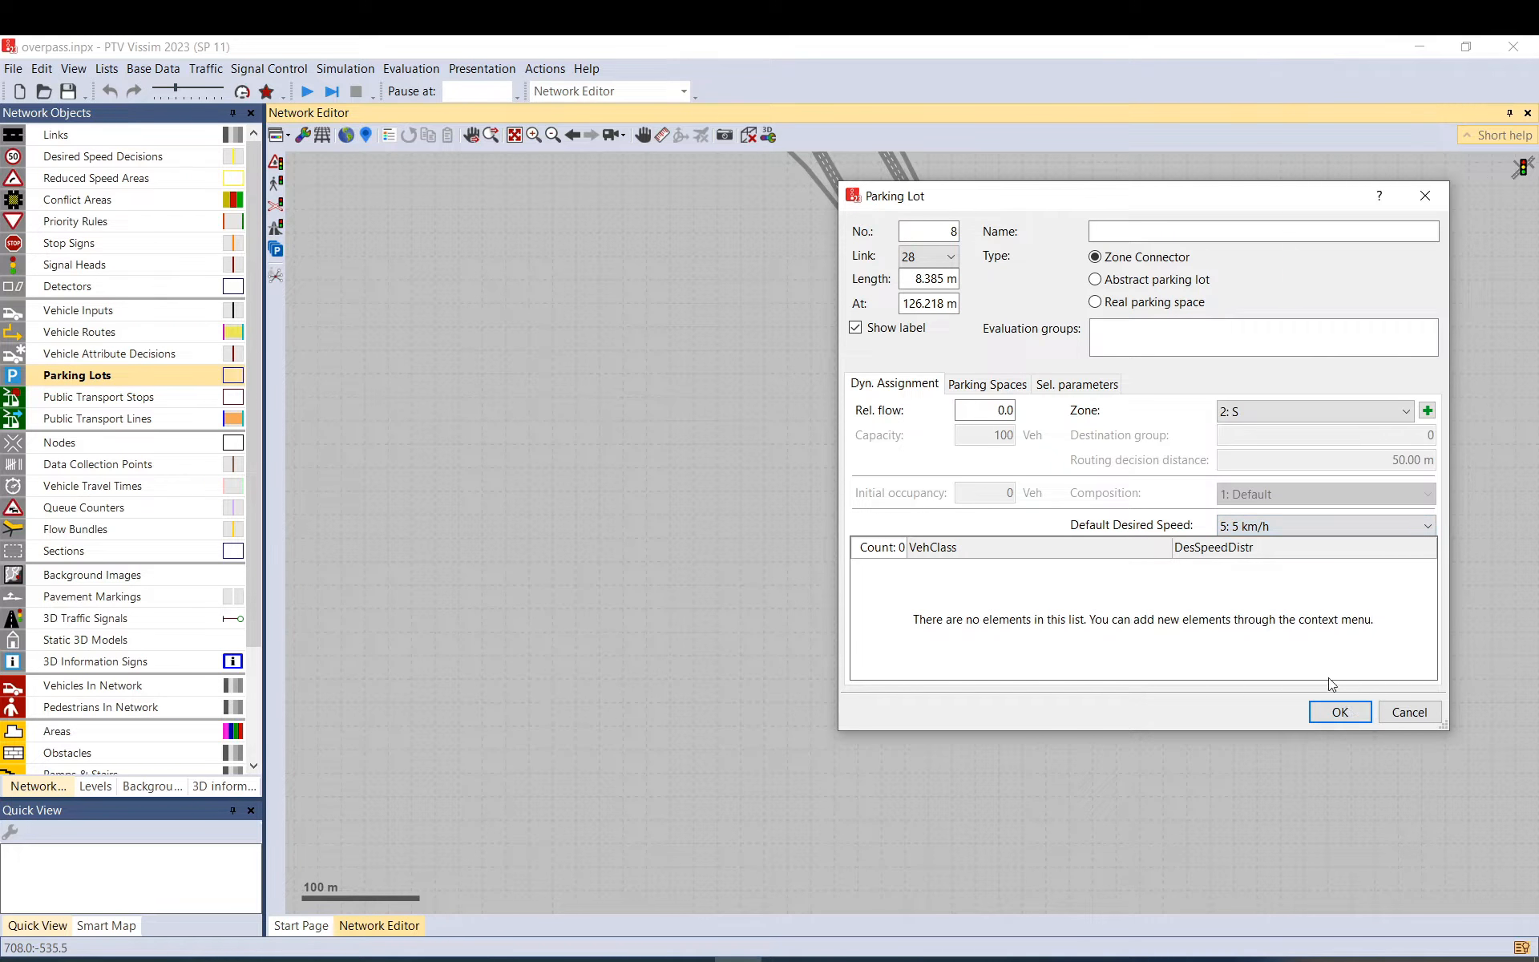
pyautogui.click(1338, 710)
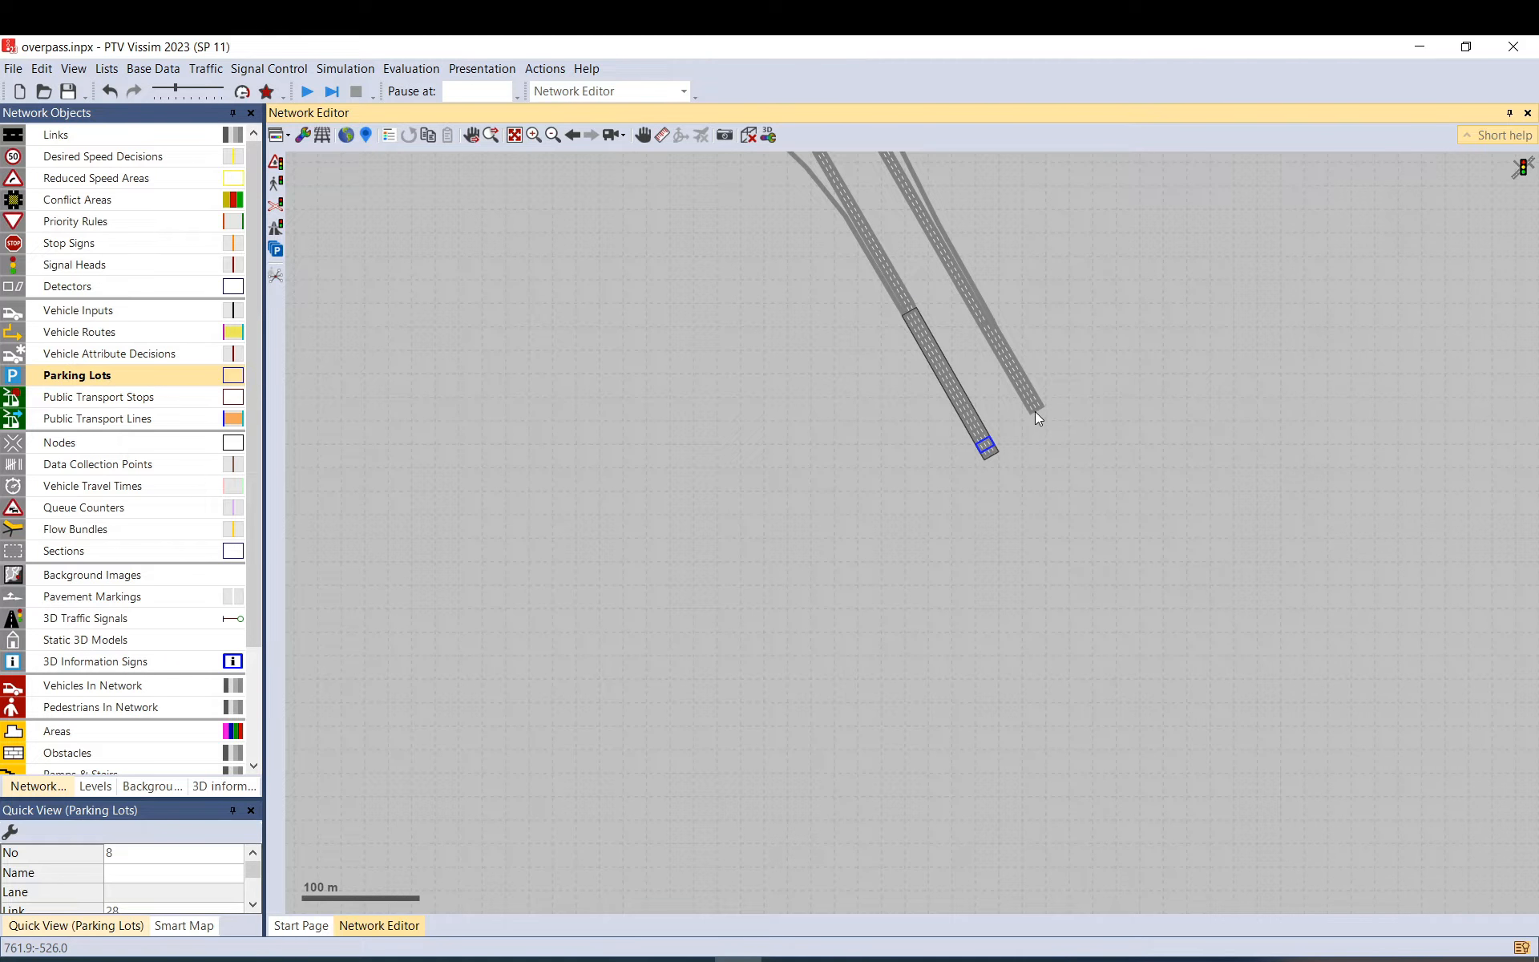
# Create parking lot 9 as an 80 km/h Zone Connector for zone 1: N, then move lot 8 up its link.
pyautogui.scroll(2, 1036, 412)
pyautogui.rightClick(1021, 385)
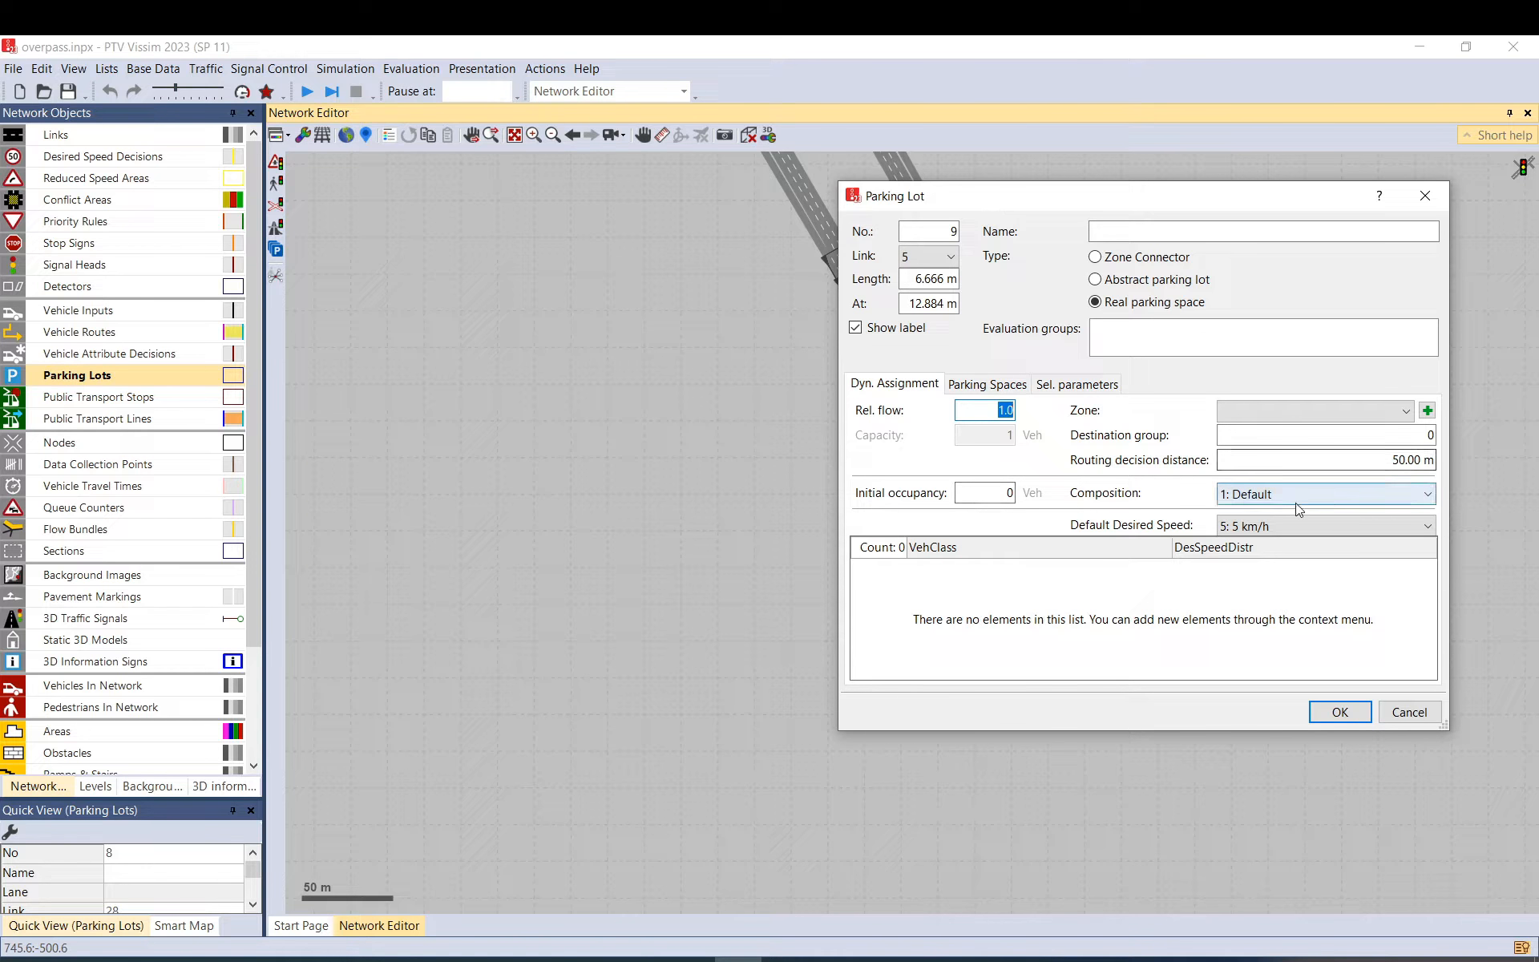
pyautogui.click(1294, 527)
pyautogui.click(1248, 211)
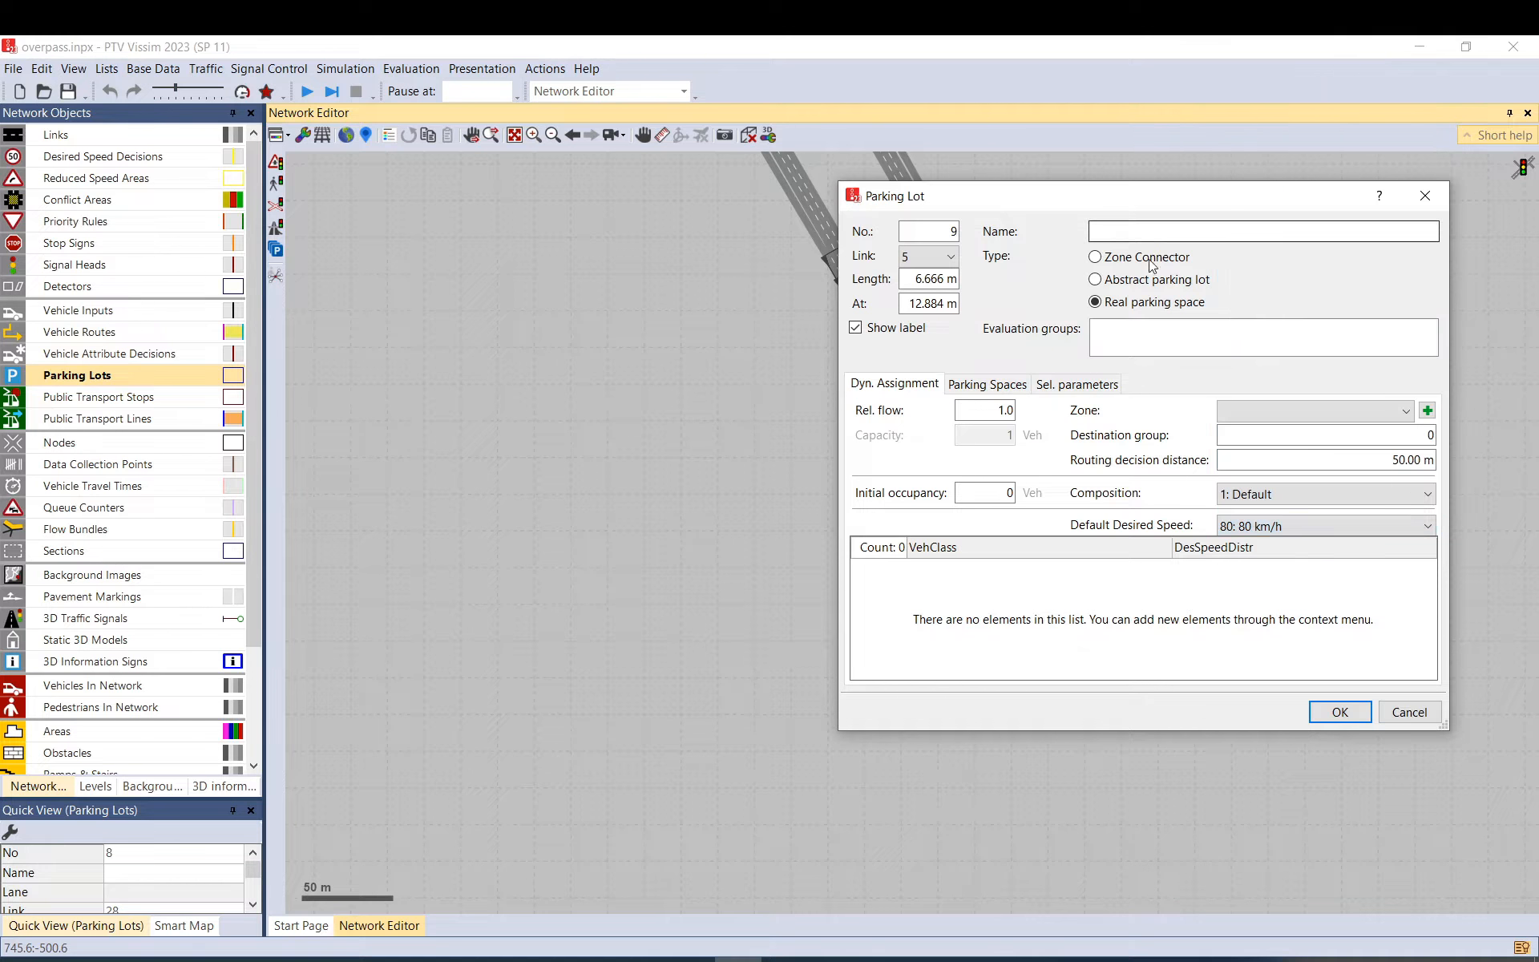
pyautogui.click(1143, 260)
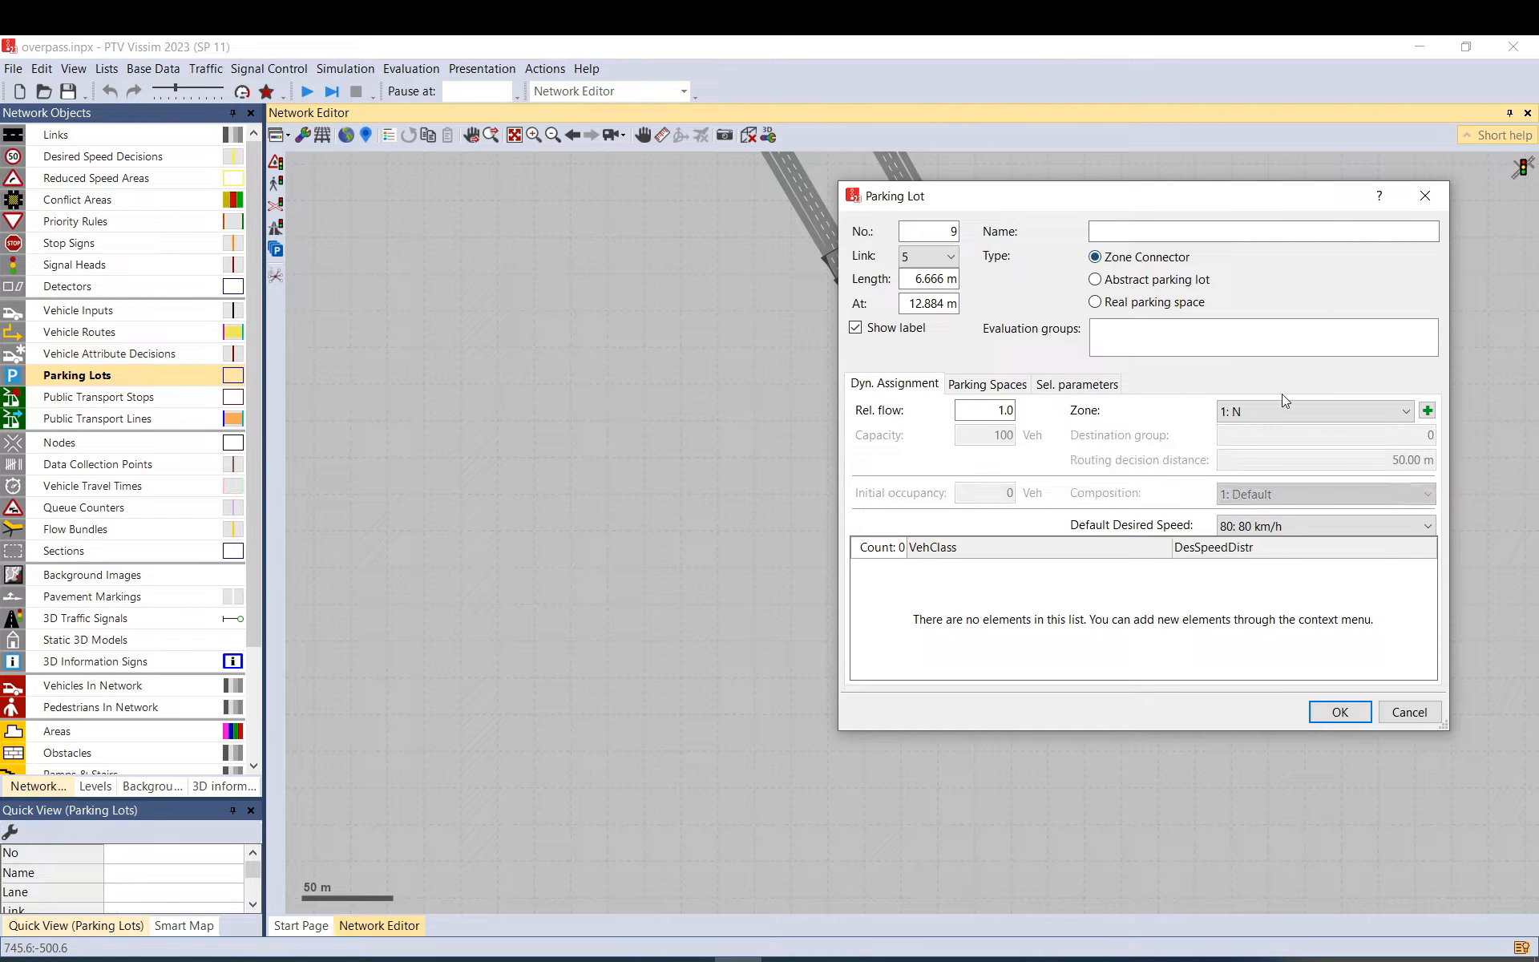
pyautogui.click(1271, 411)
pyautogui.click(1246, 470)
pyautogui.click(1332, 715)
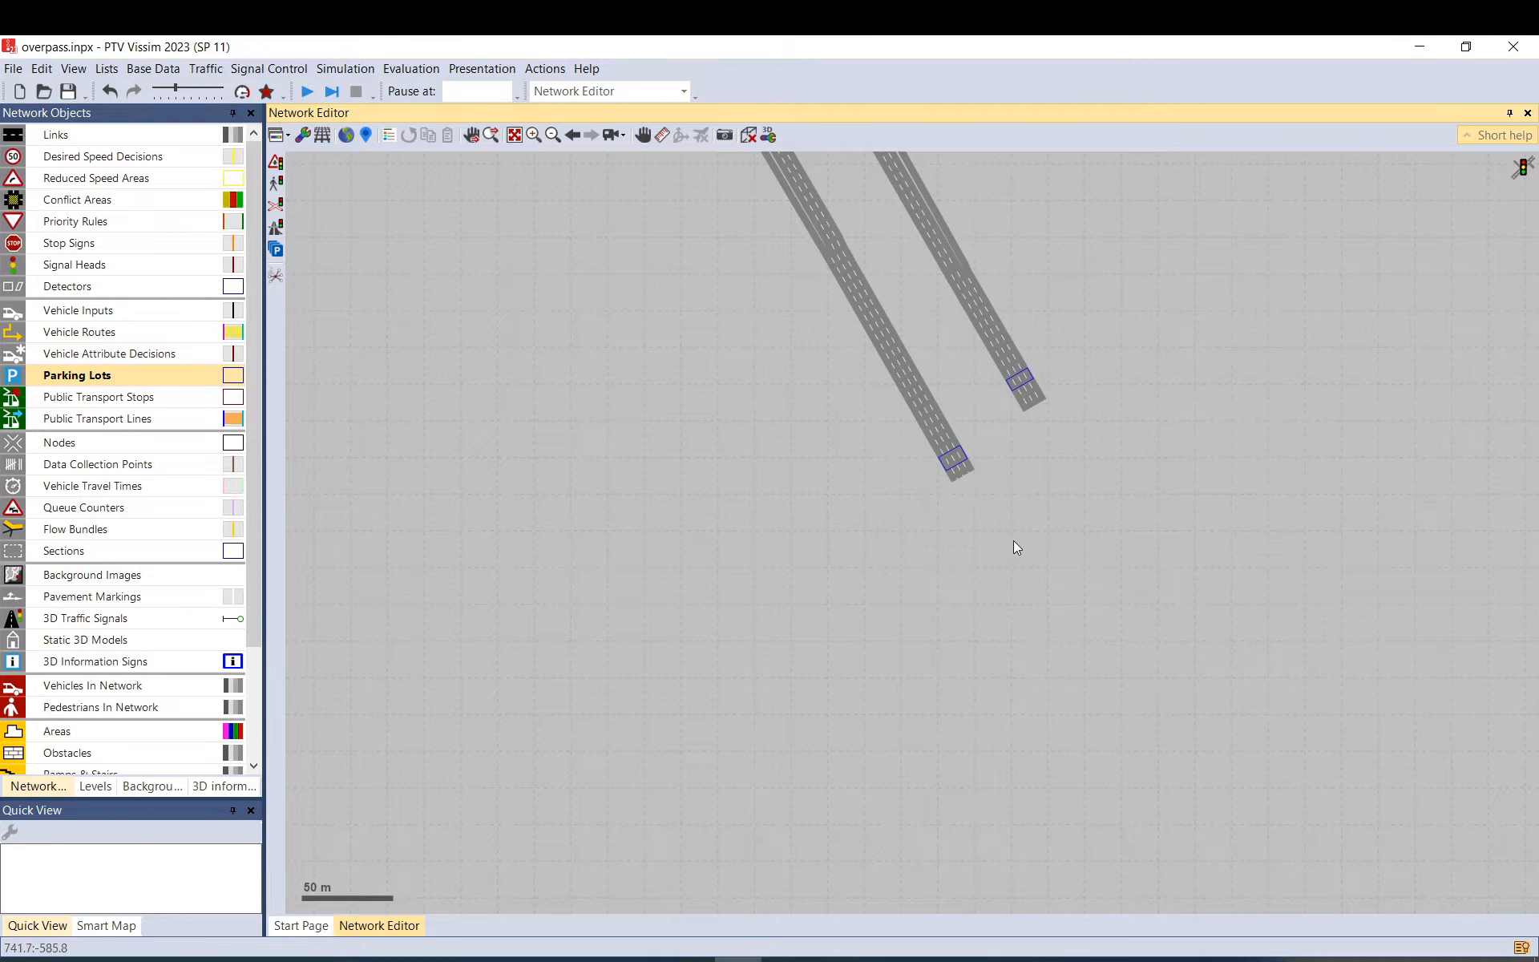
pyautogui.moveTo(957, 461); pyautogui.dragTo(943, 438)
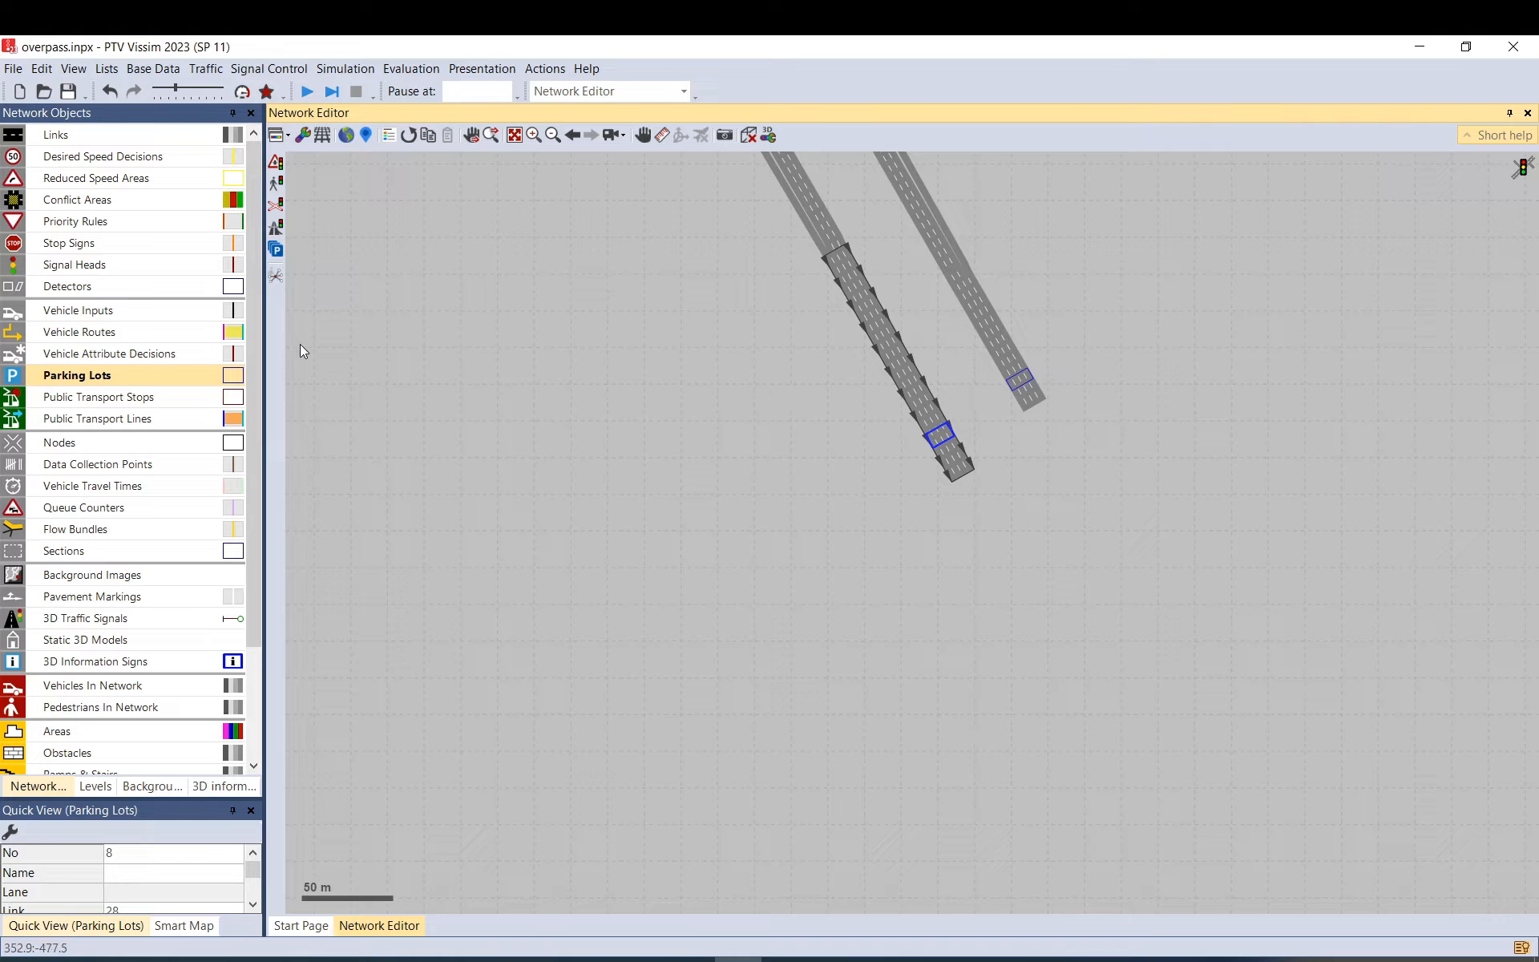
pyautogui.click(211, 442)
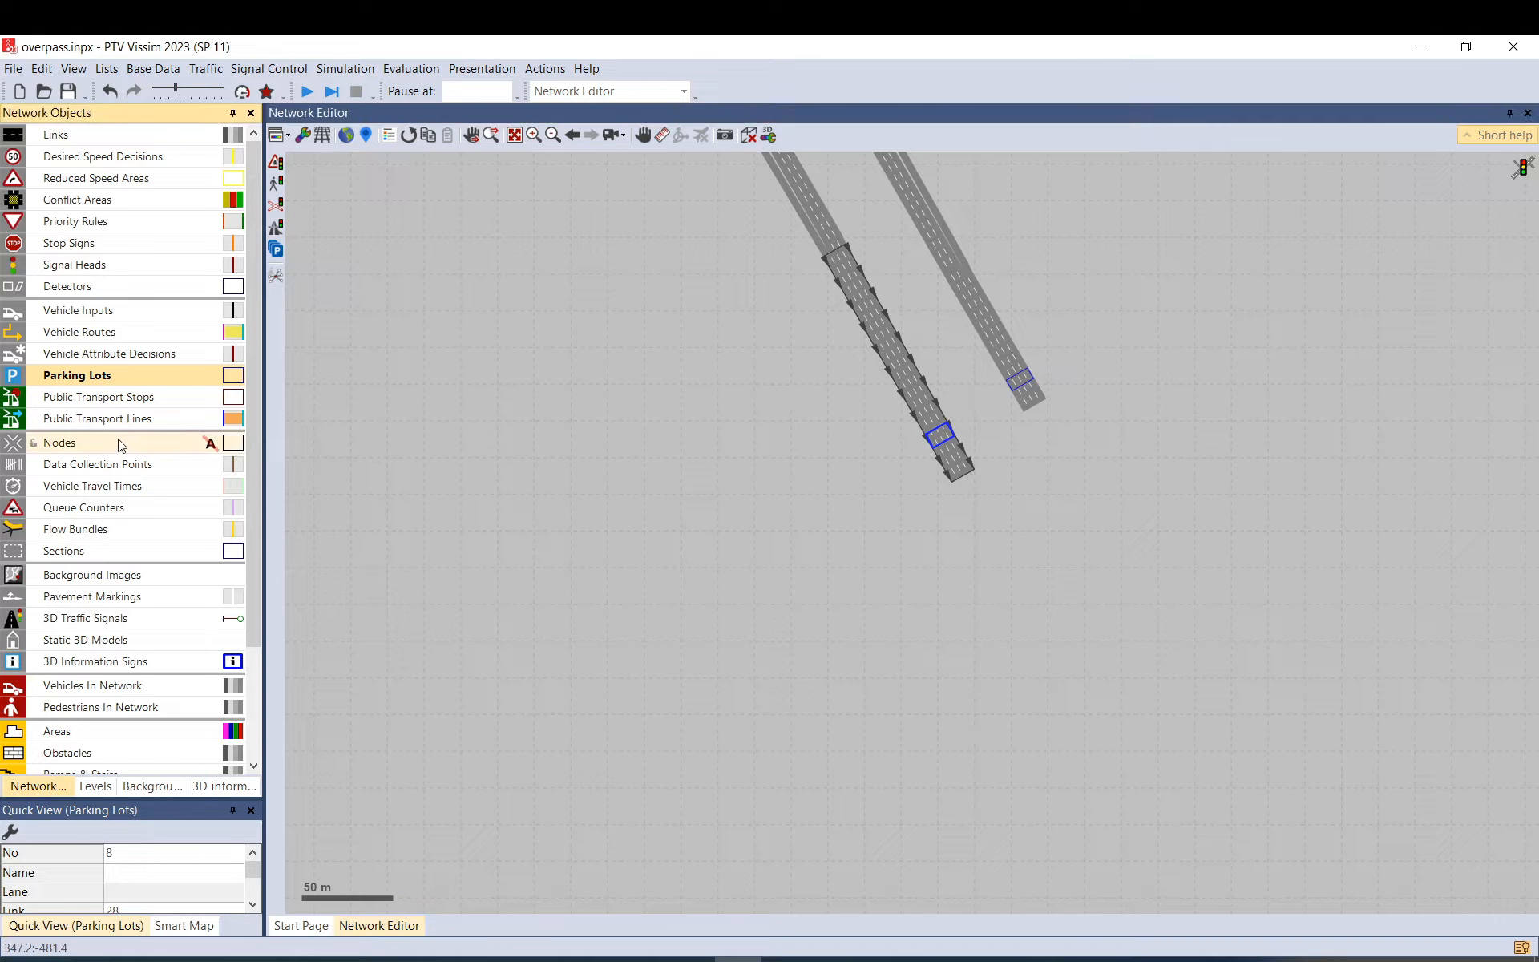
# Create node 1 around the right link's end, keeping node evaluation enabled.
pyautogui.keyDown('ctrl'); pyautogui.rightClick(1048, 386); pyautogui.keyUp('ctrl')
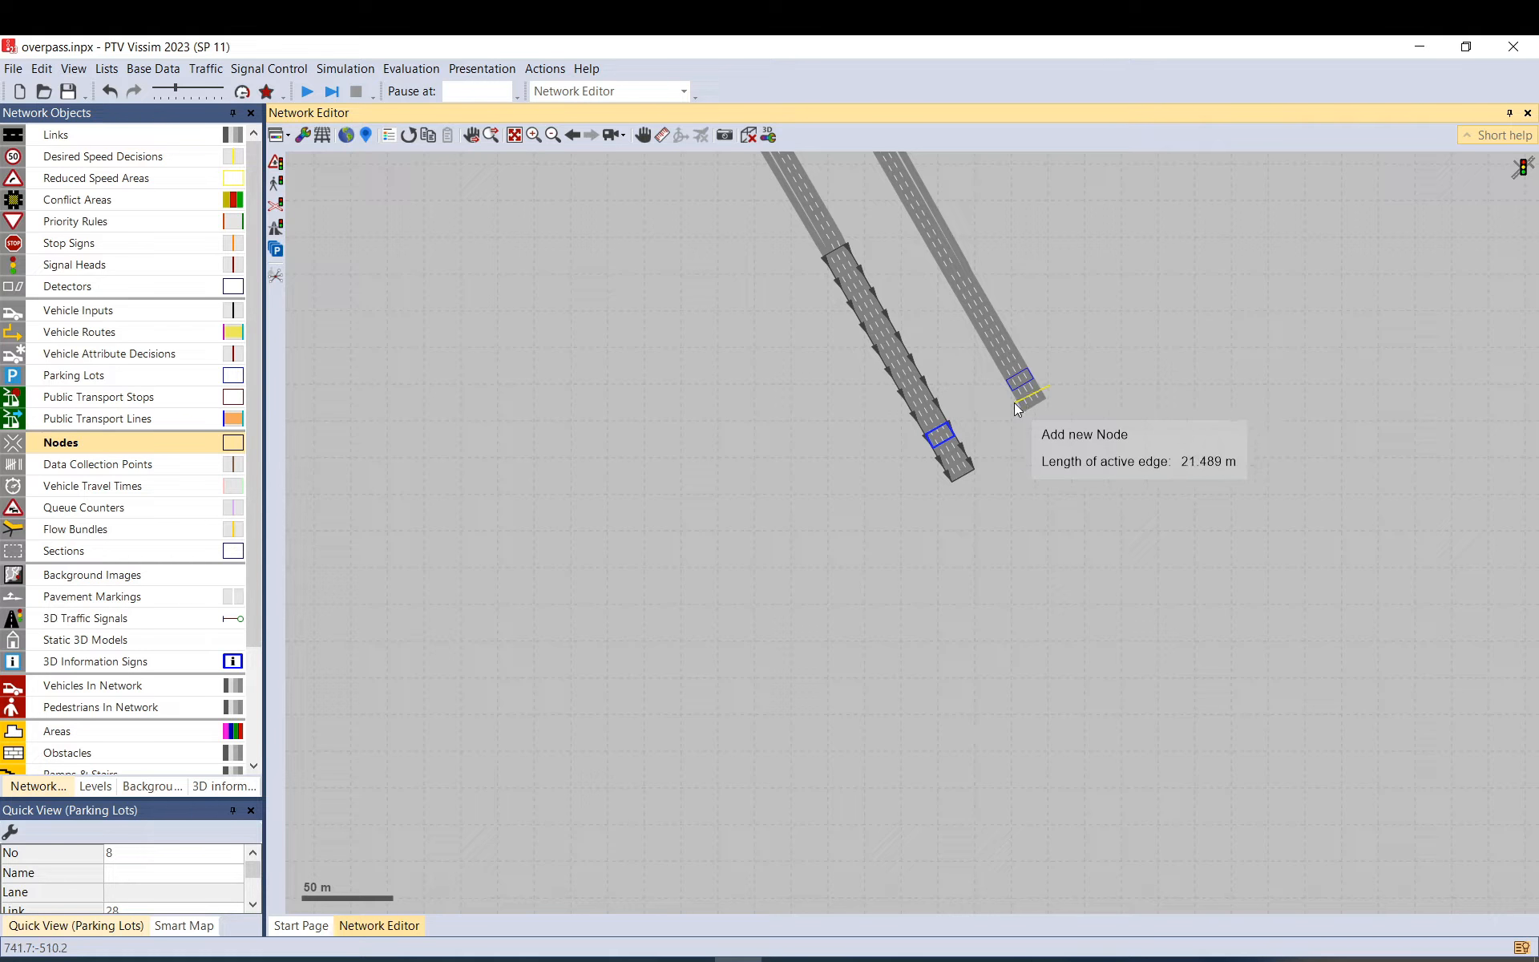
pyautogui.click(1012, 402)
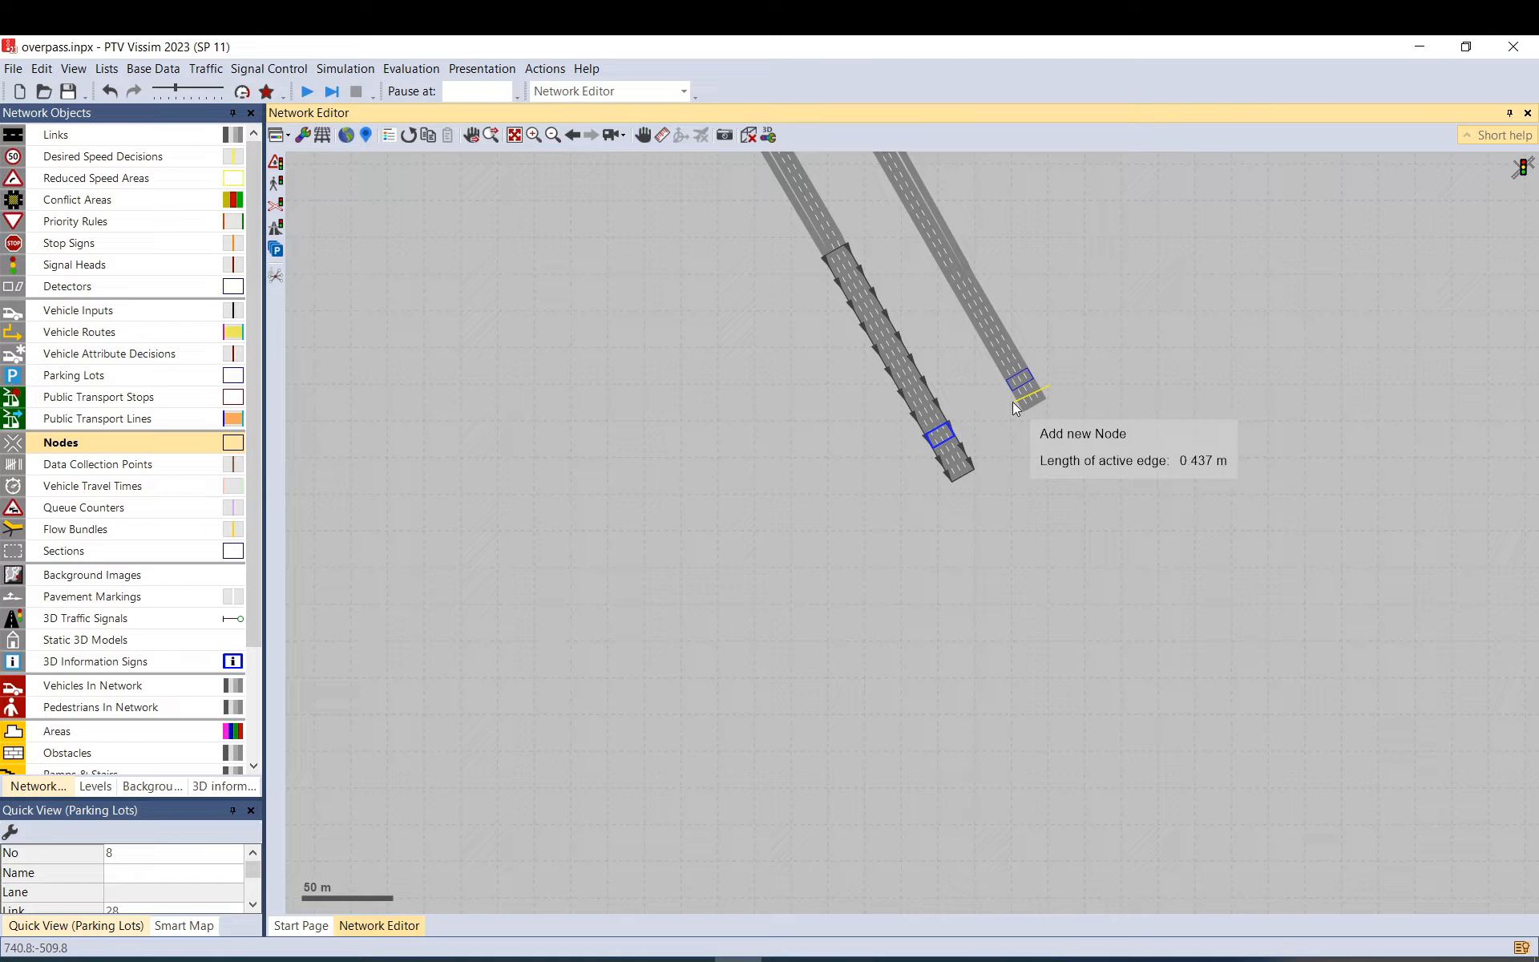
pyautogui.scroll(1, 1020, 377)
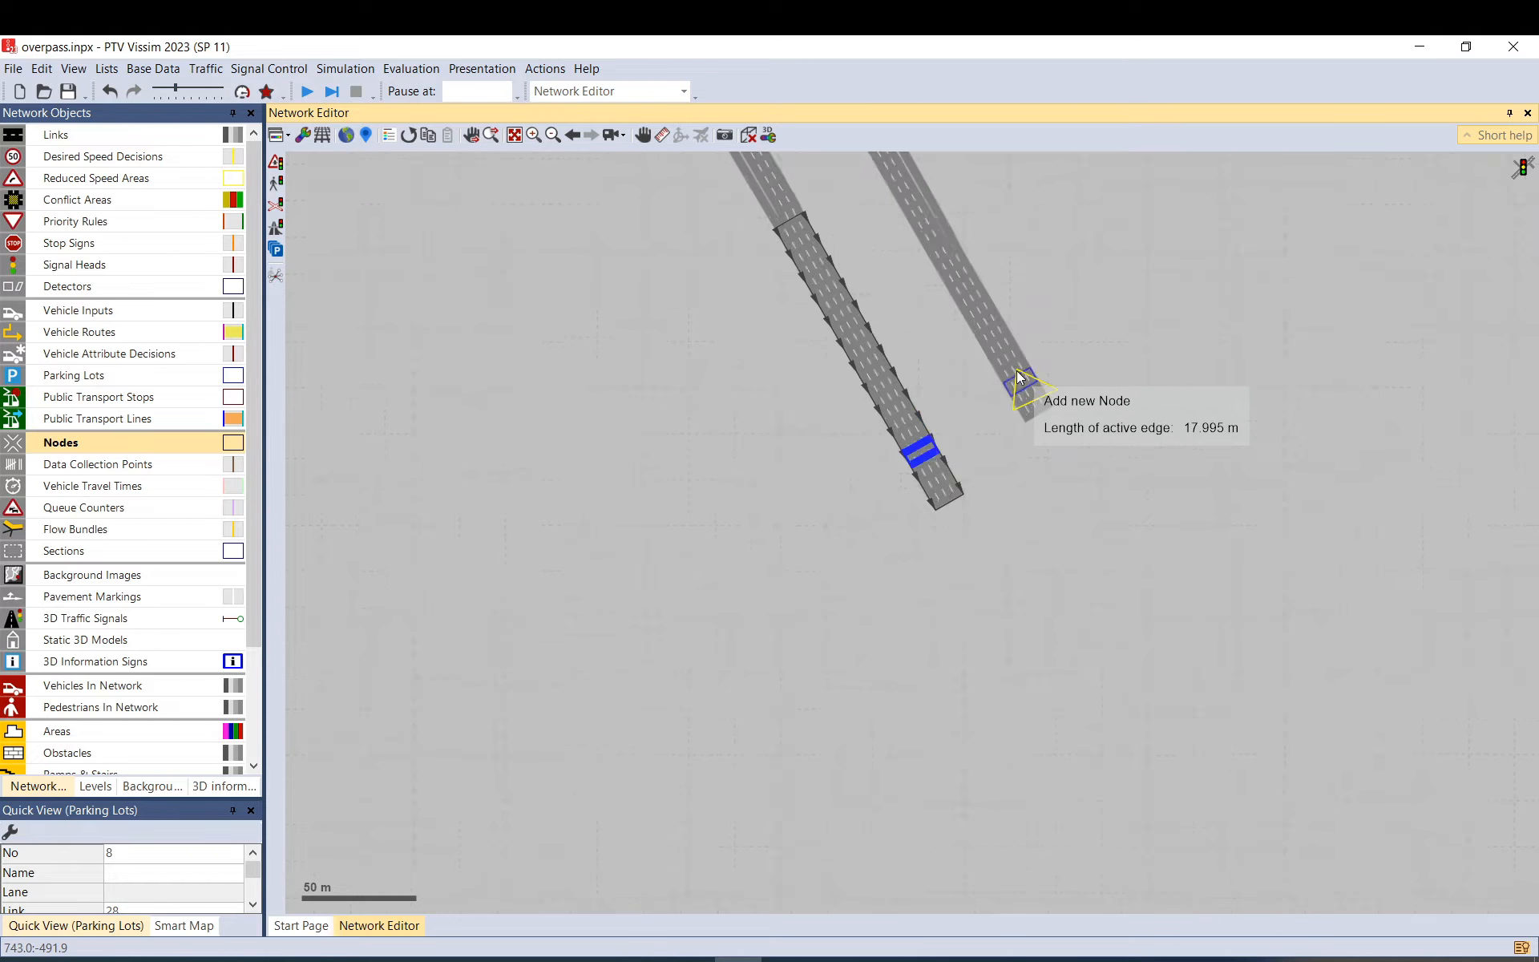
pyautogui.scroll(2, 1020, 377)
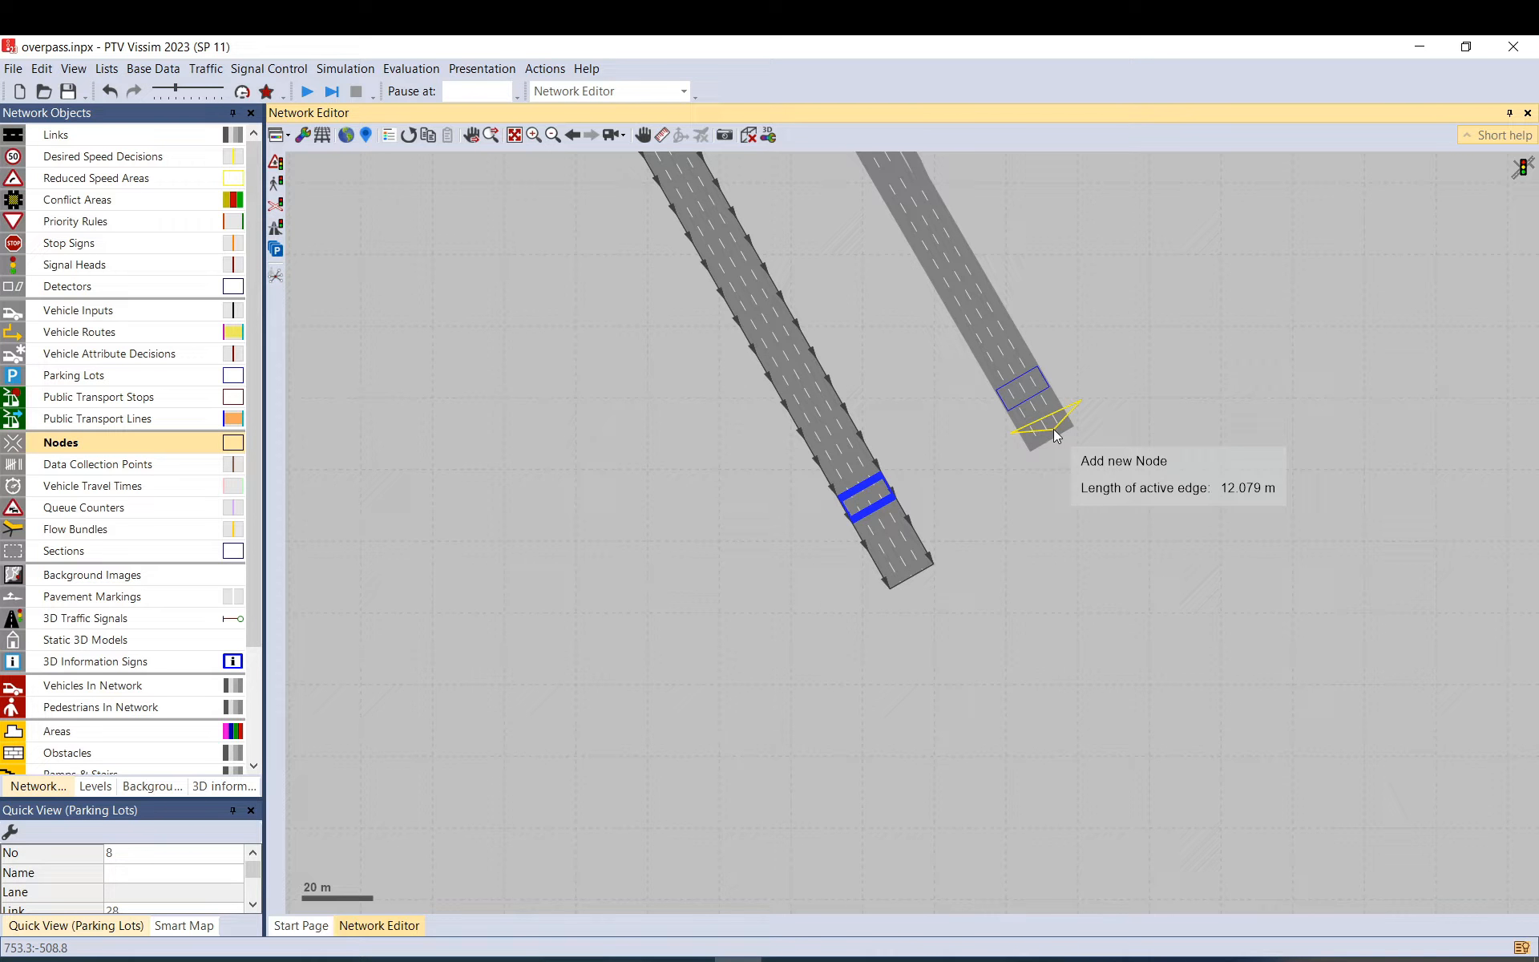
pyautogui.click(1043, 449)
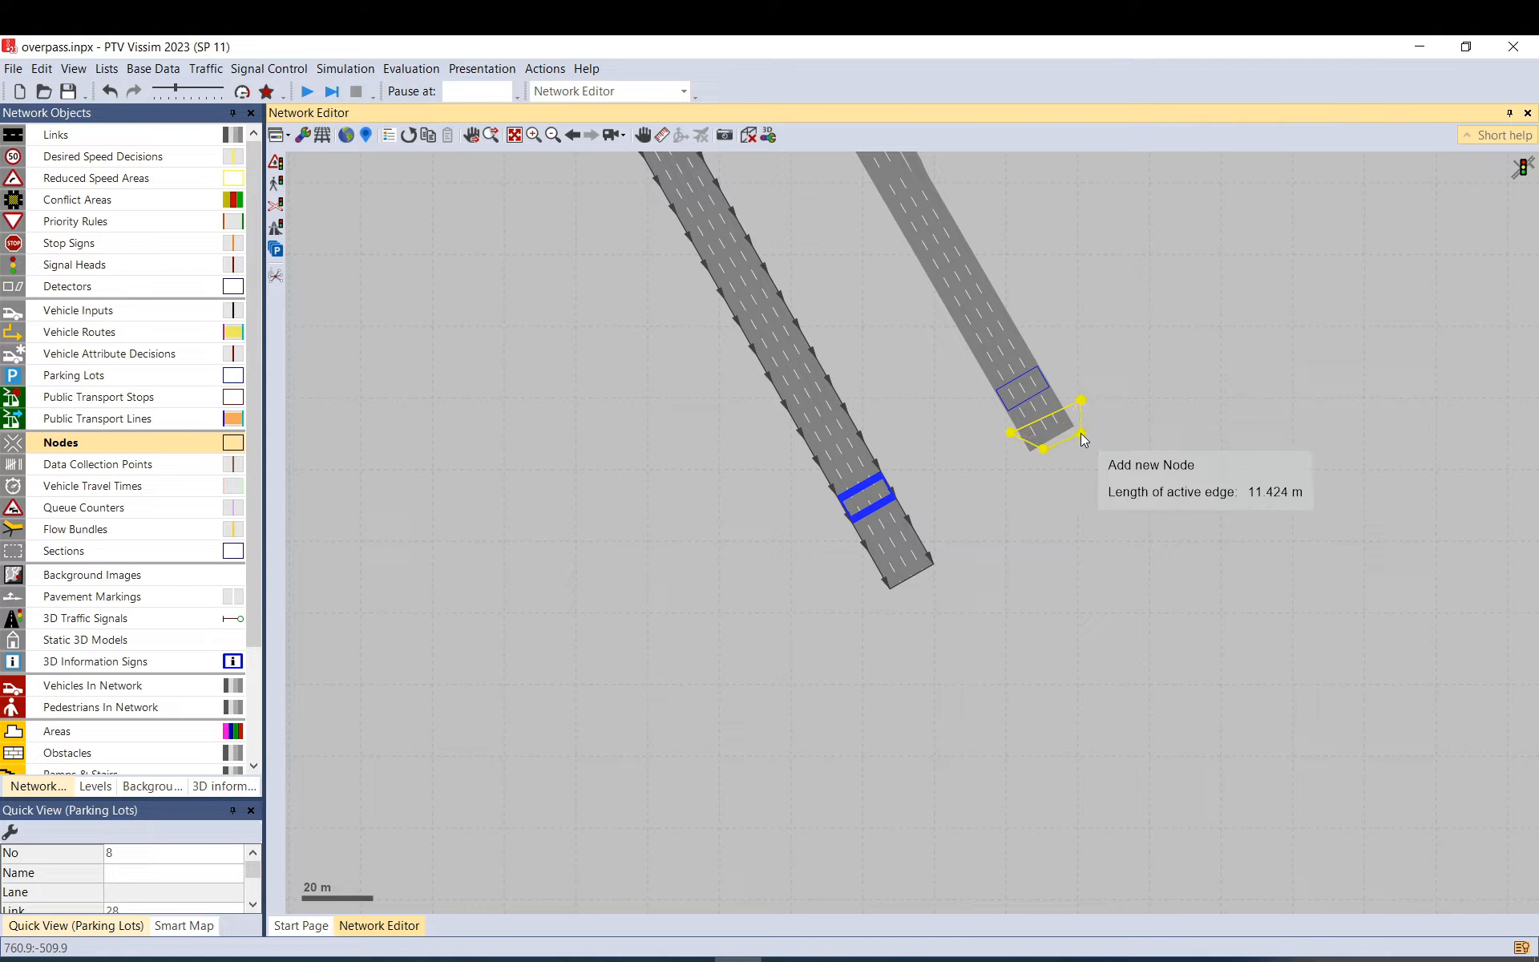
pyautogui.doubleClick(1081, 433)
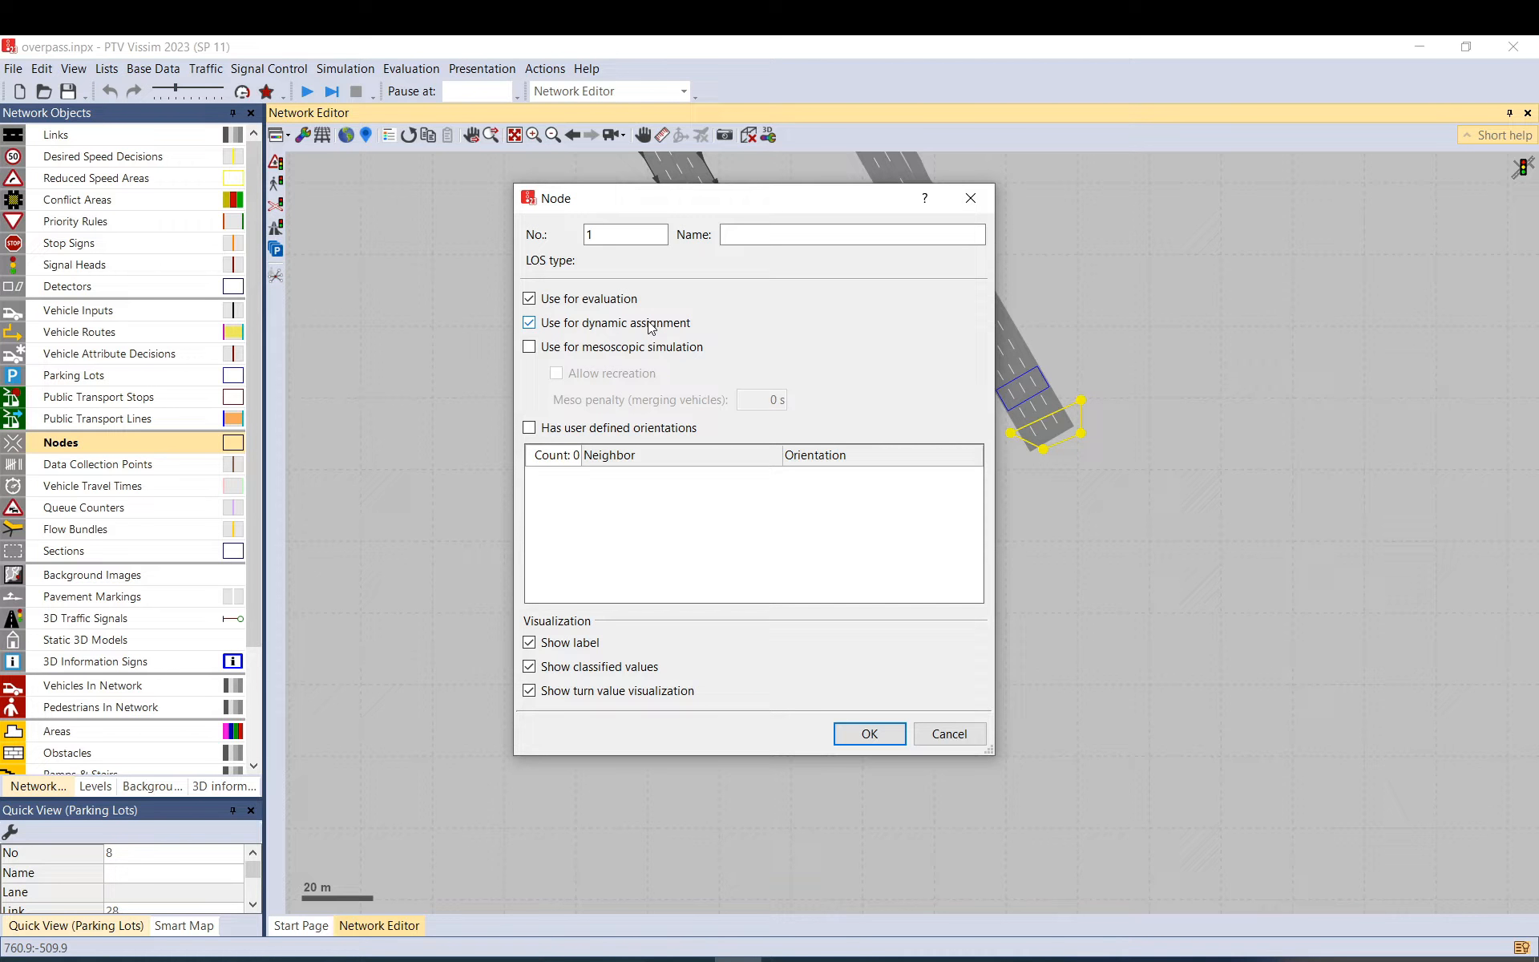
pyautogui.click(573, 305)
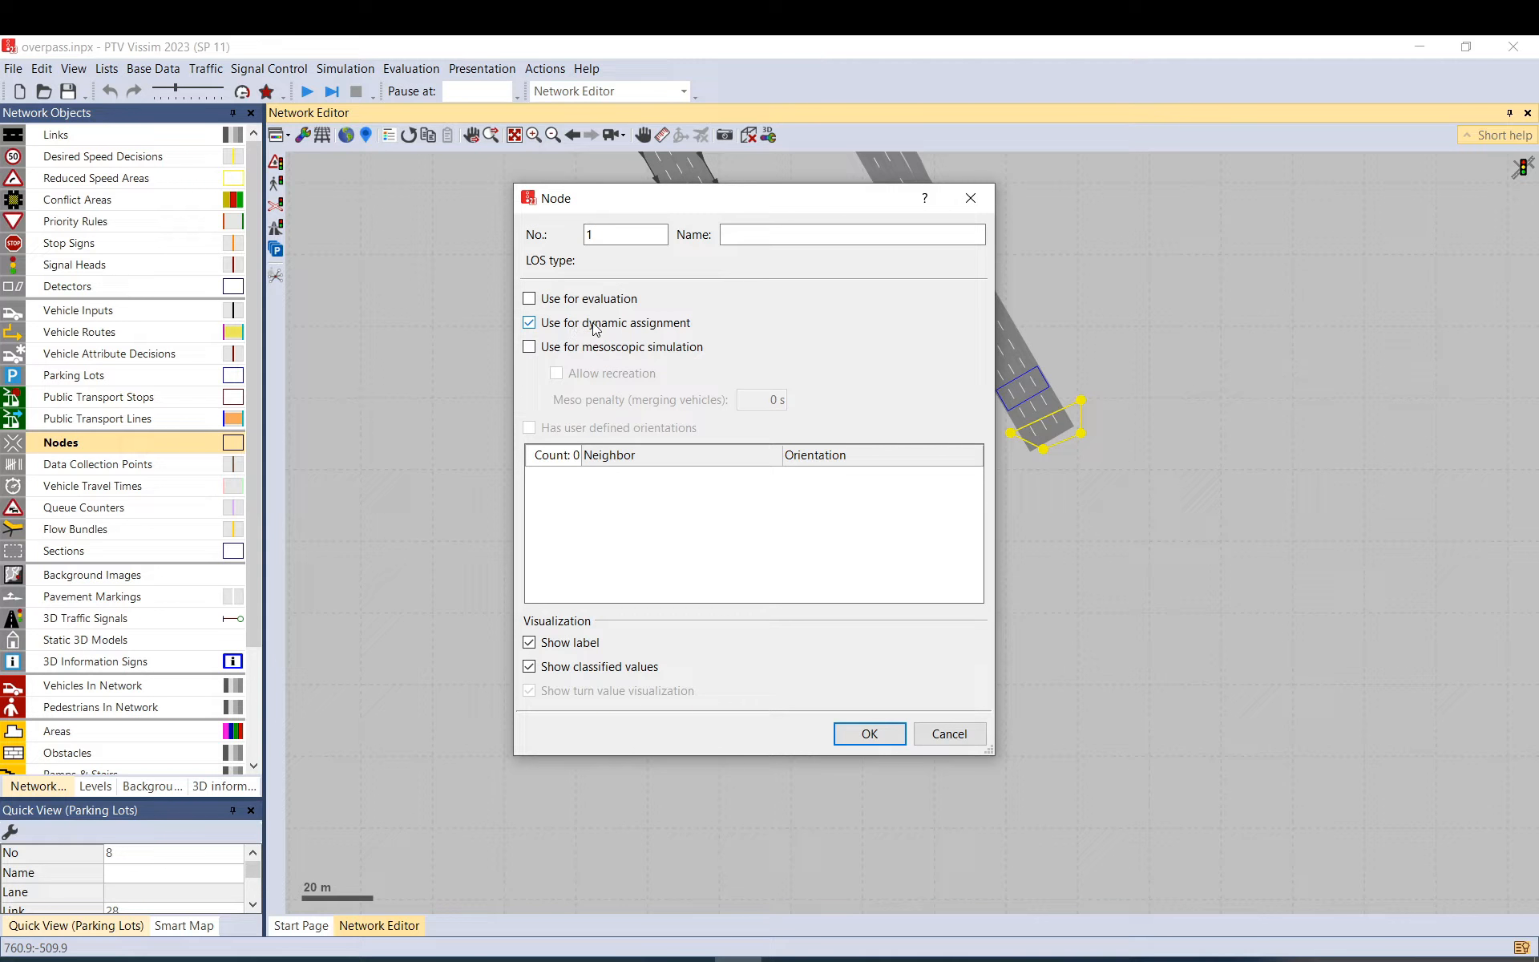
pyautogui.click(600, 308)
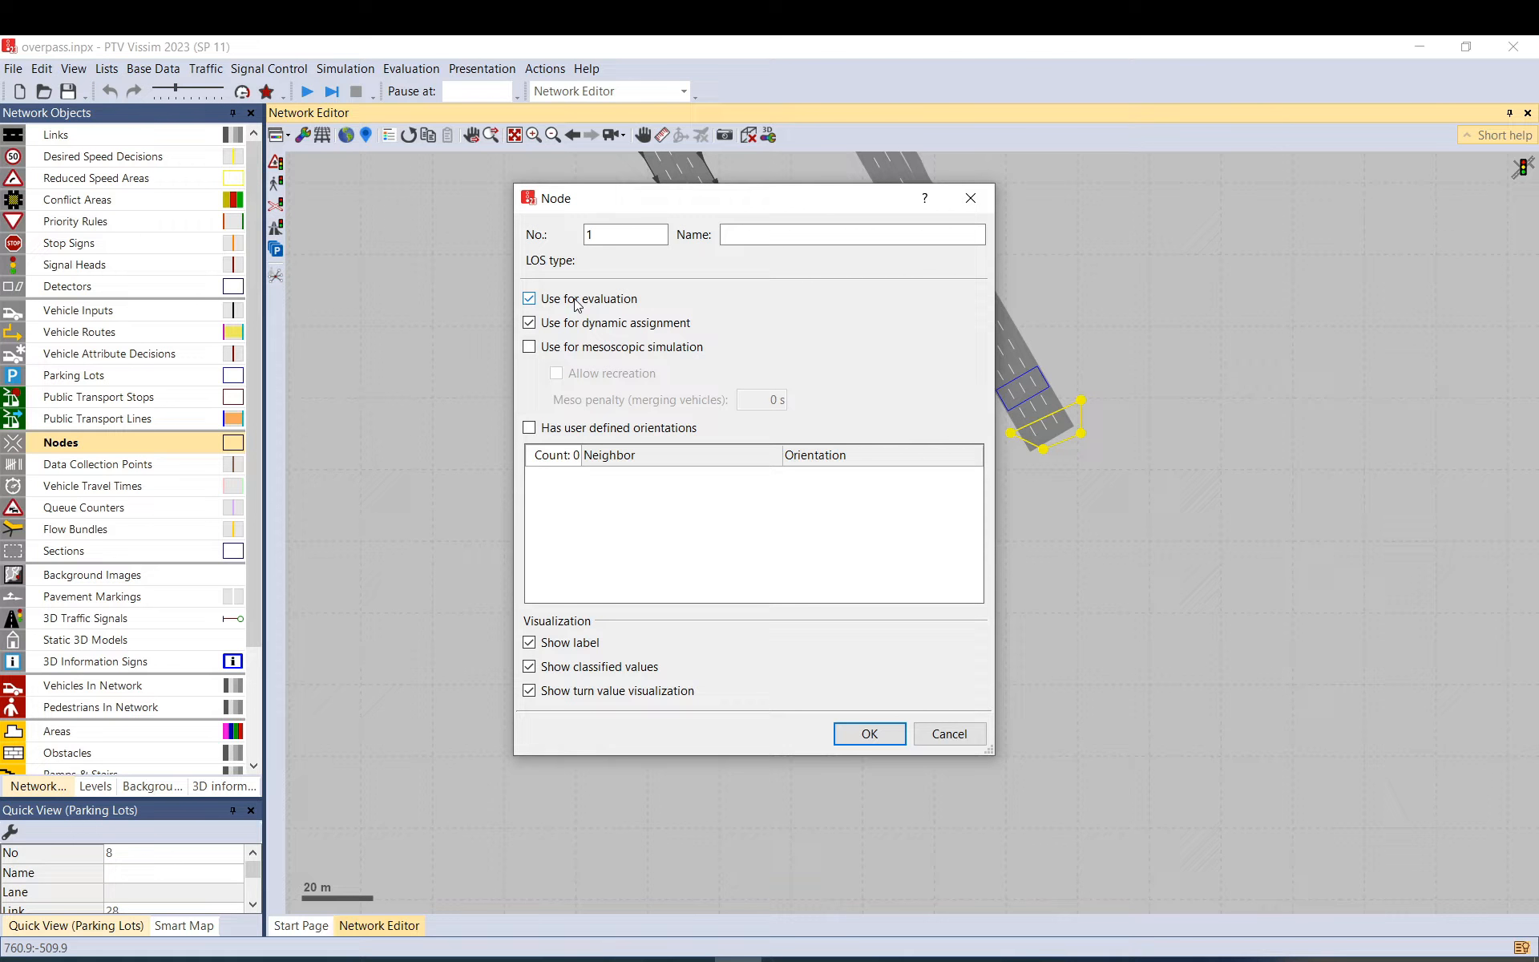
pyautogui.click(870, 734)
# Add nodes 2, 3 and 4 around the right and left link ends.
pyautogui.rightClick(1040, 326)
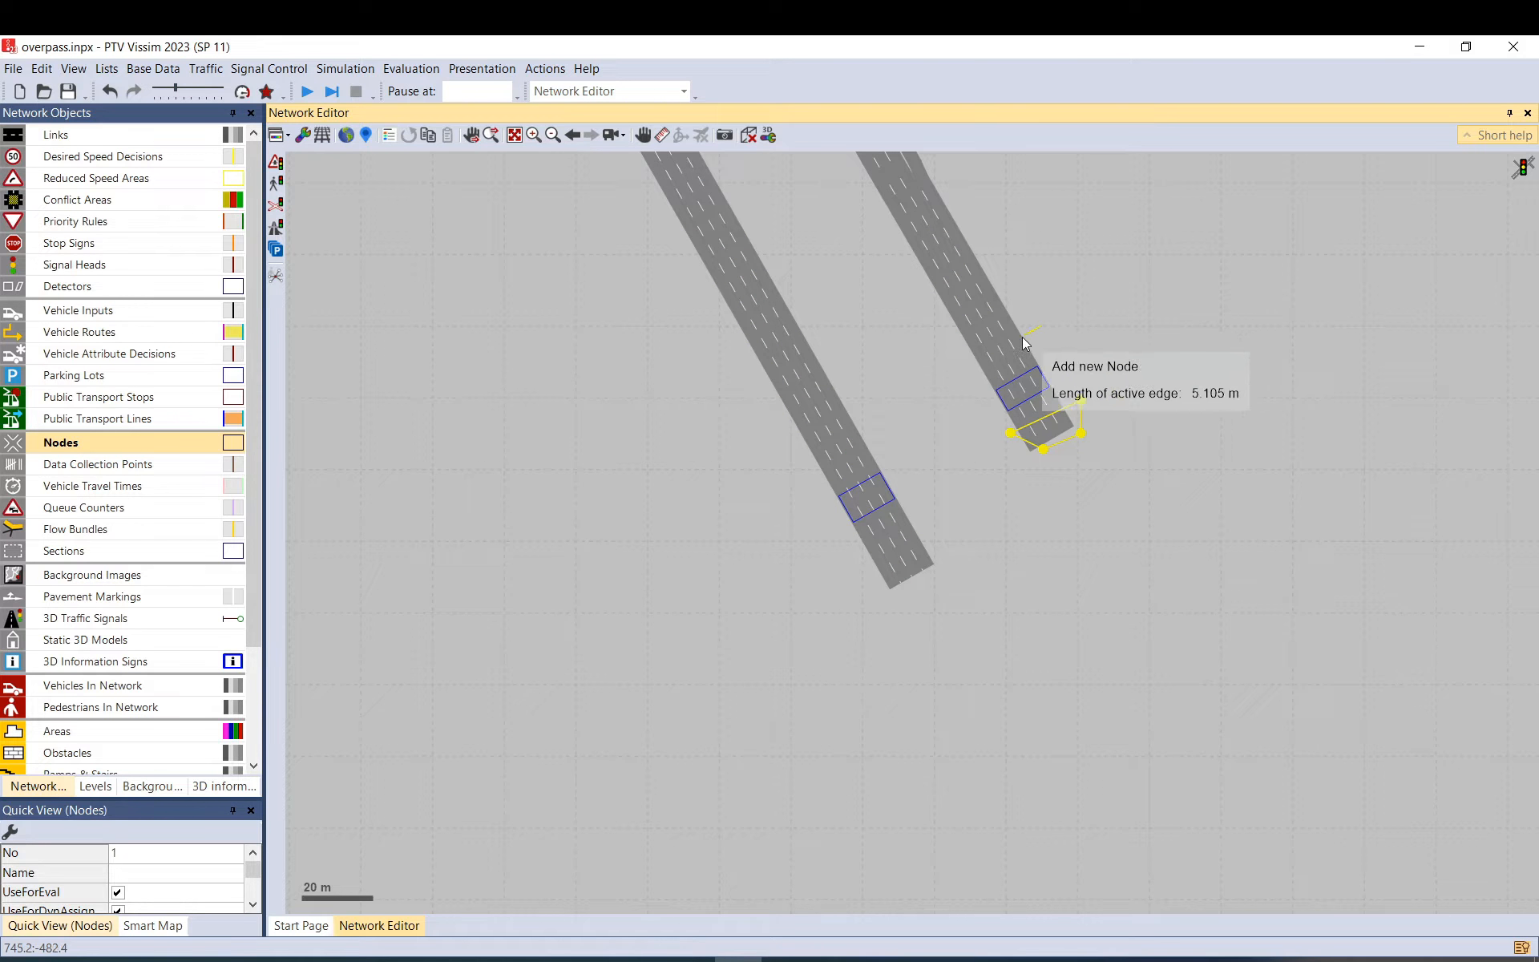
pyautogui.click(963, 373)
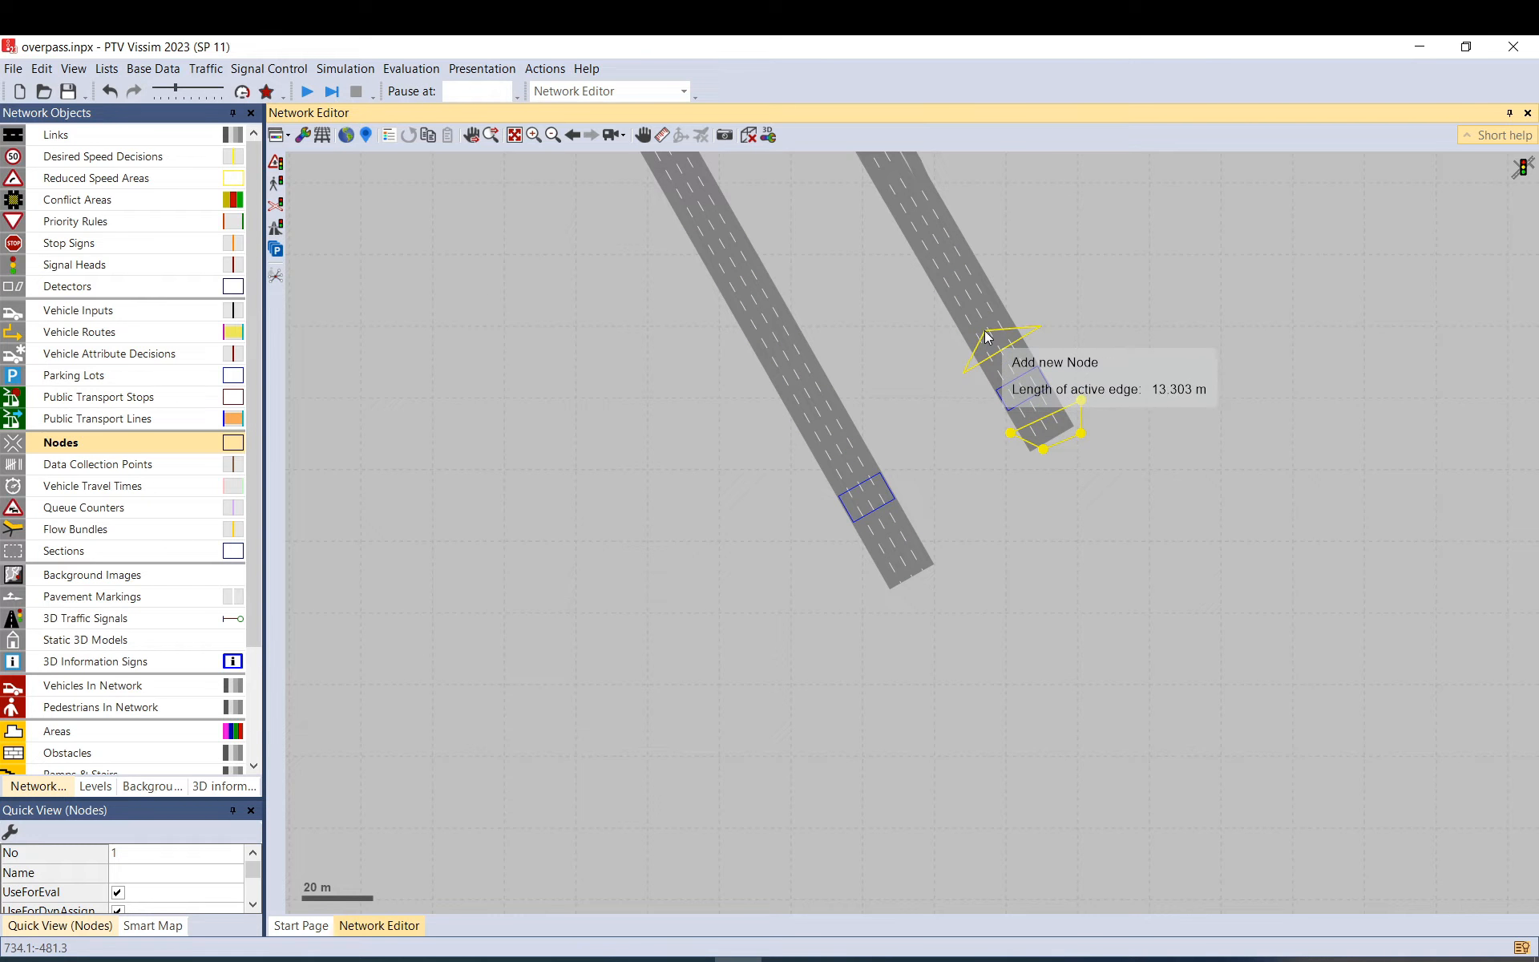
pyautogui.doubleClick(985, 331)
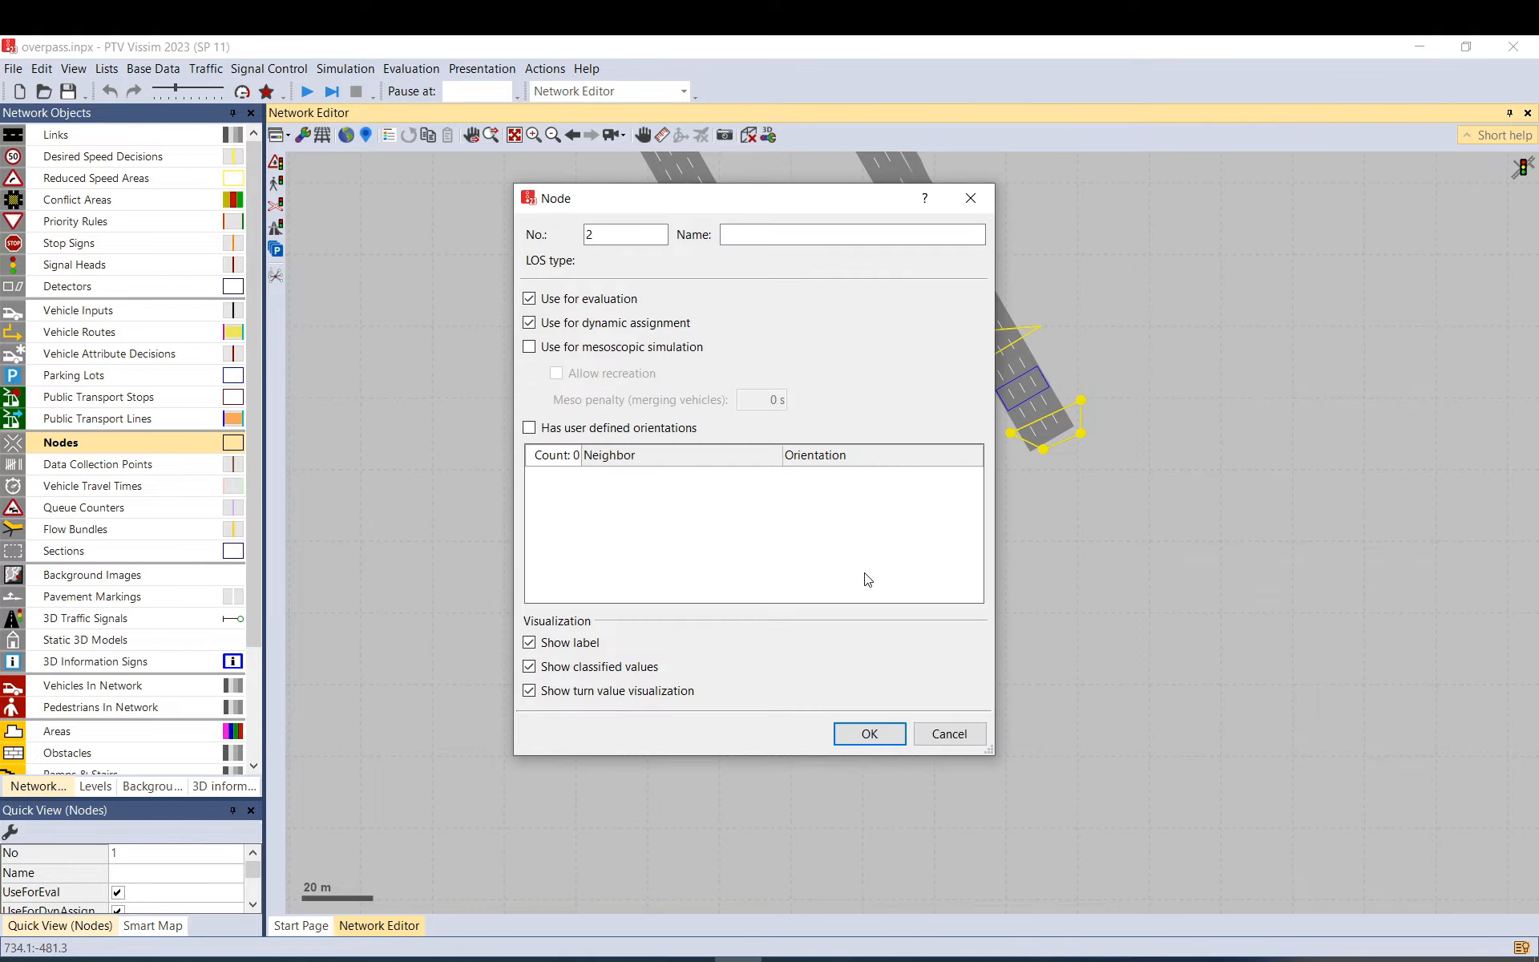
pyautogui.click(870, 736)
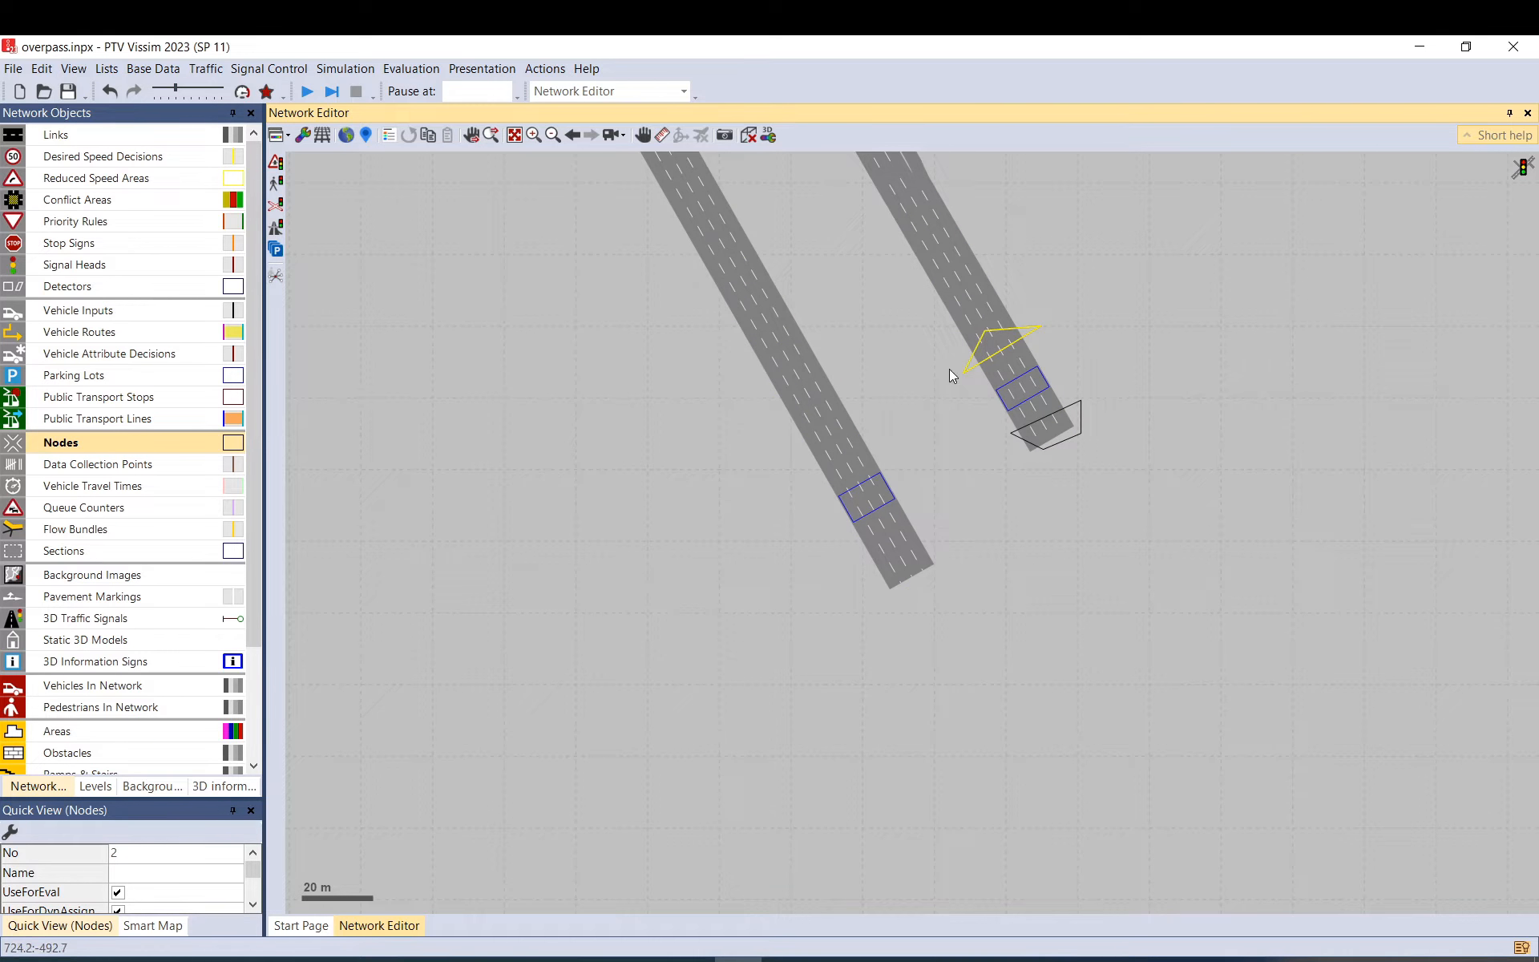
pyautogui.rightClick(912, 494)
pyautogui.click(848, 544)
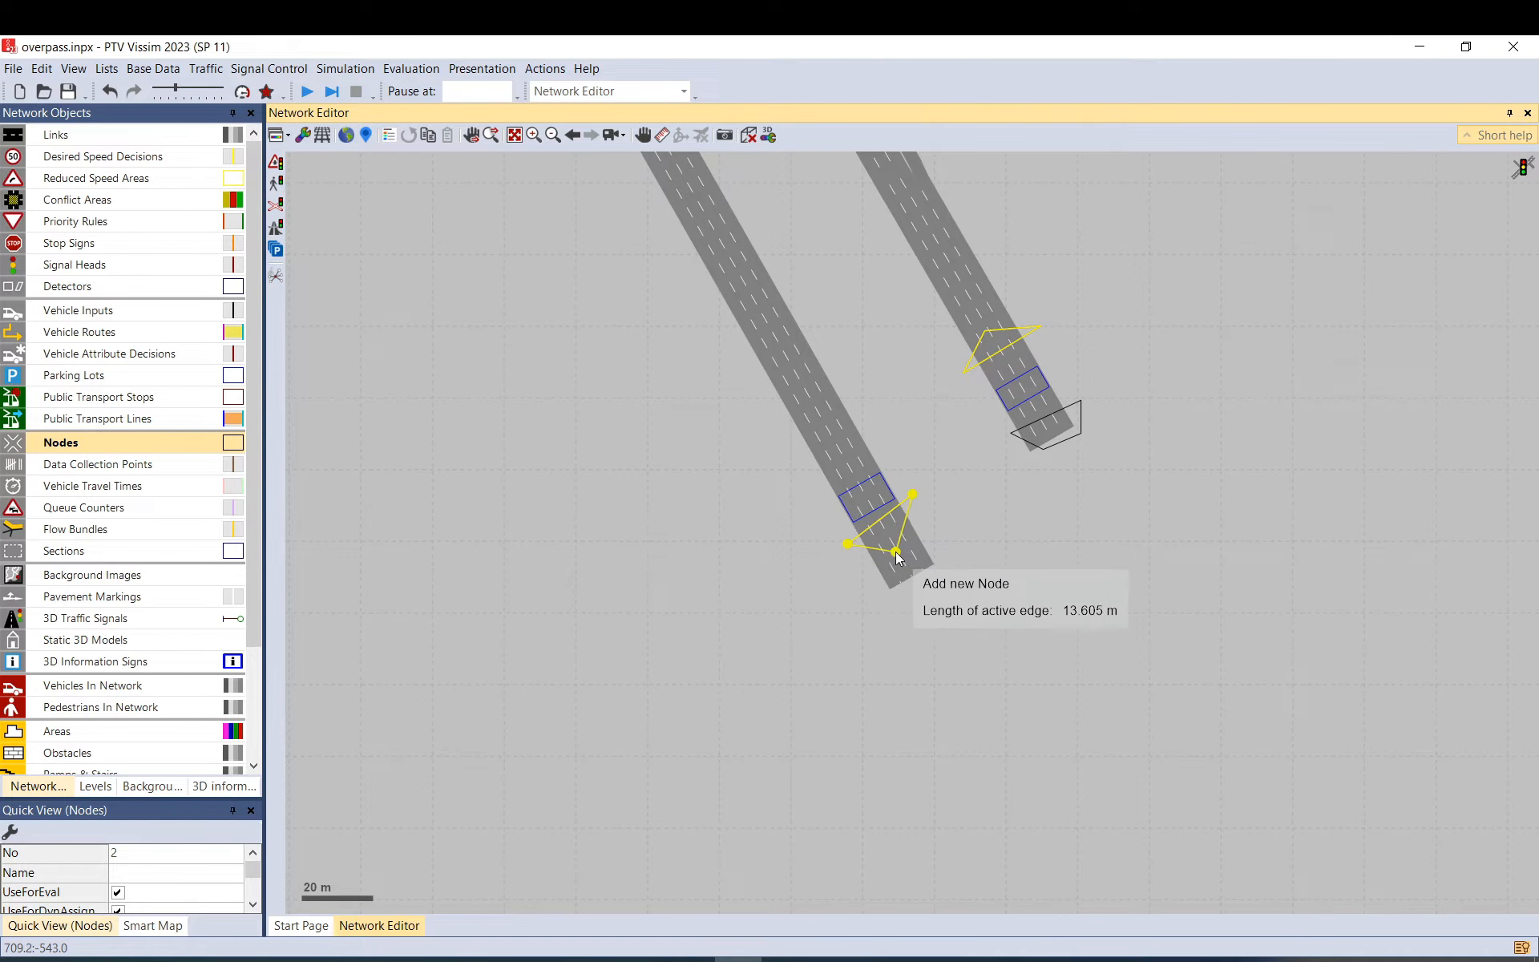
pyautogui.doubleClick(893, 542)
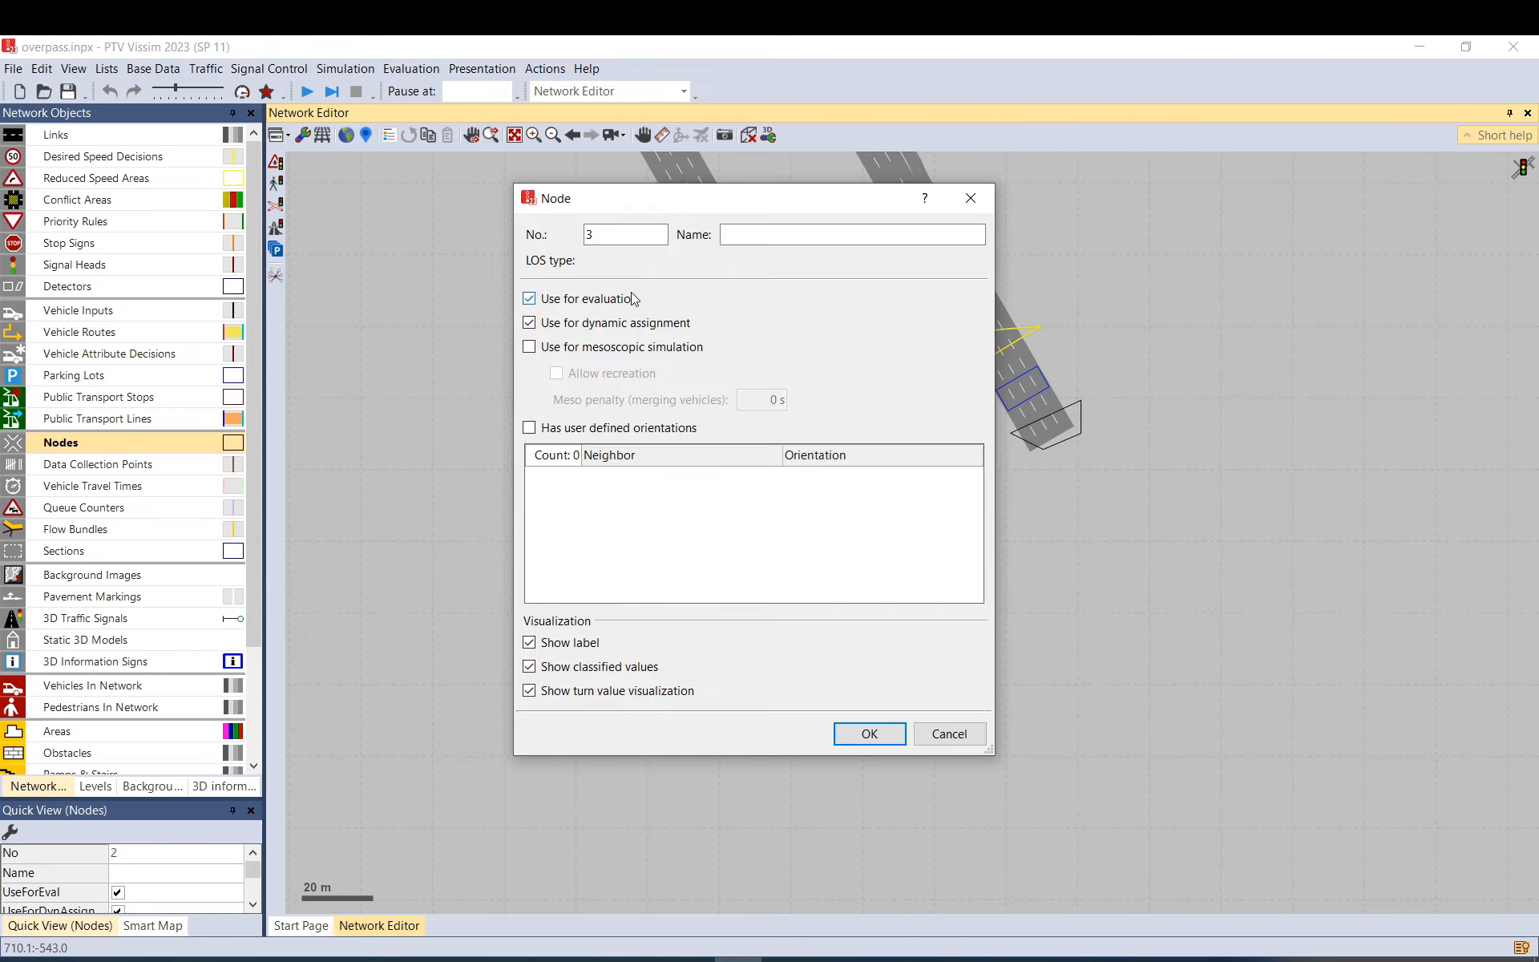
pyautogui.click(881, 732)
pyautogui.rightClick(880, 438)
pyautogui.click(814, 476)
pyautogui.doubleClick(833, 449)
pyautogui.click(870, 732)
# Add nodes 5 and 6 around the western link ends.
pyautogui.scroll(-3, 1066, 594)
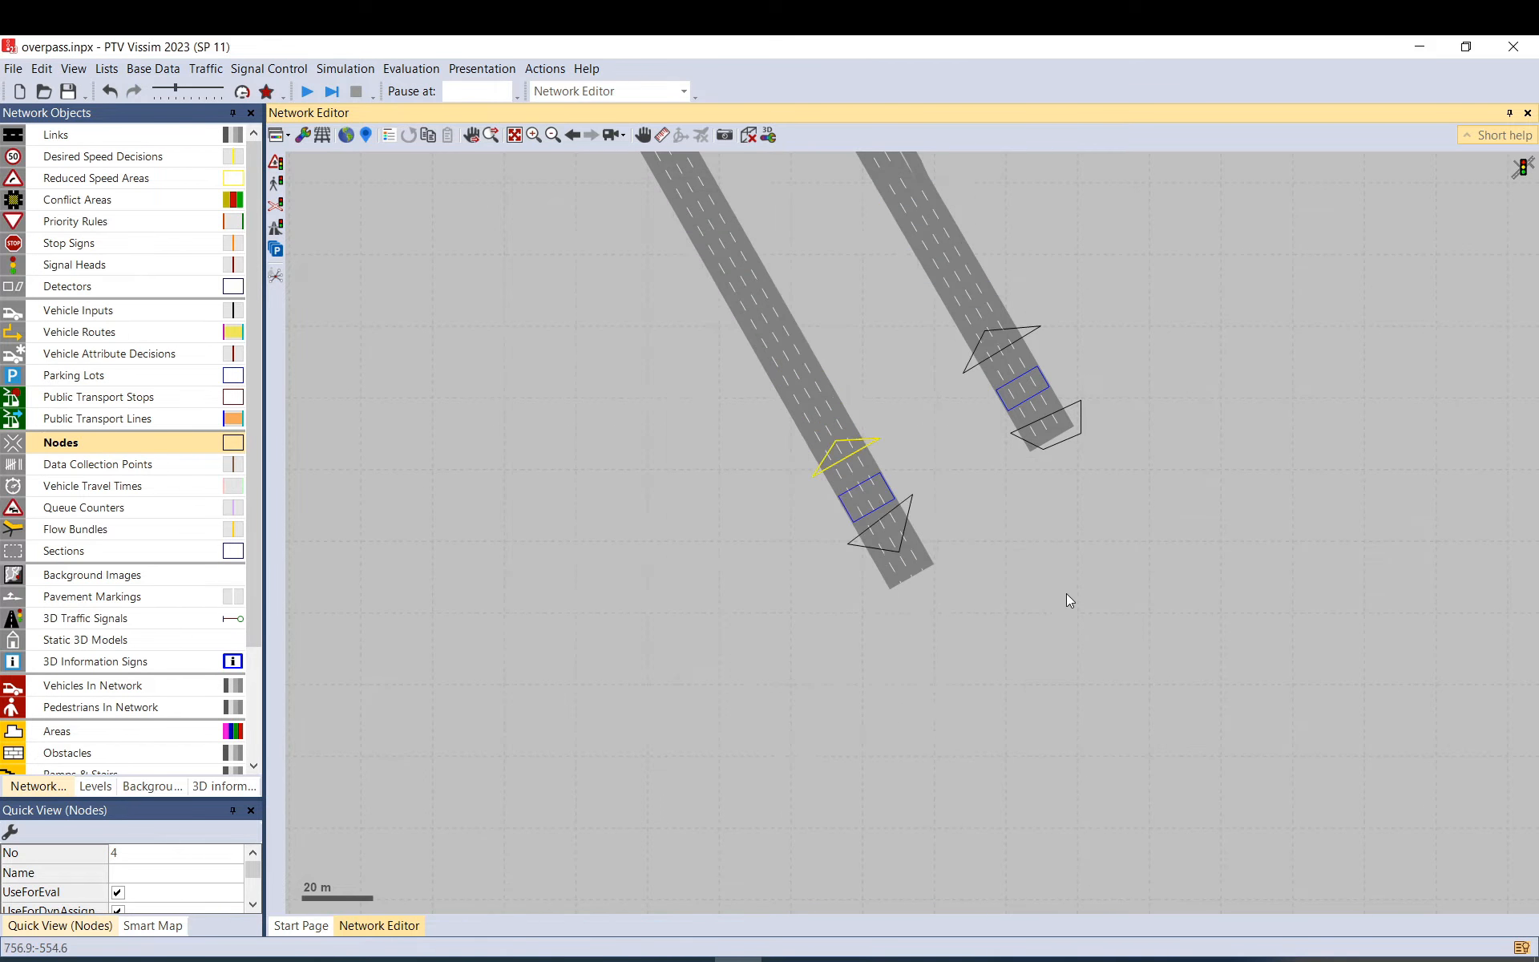
pyautogui.scroll(-5, 1061, 580)
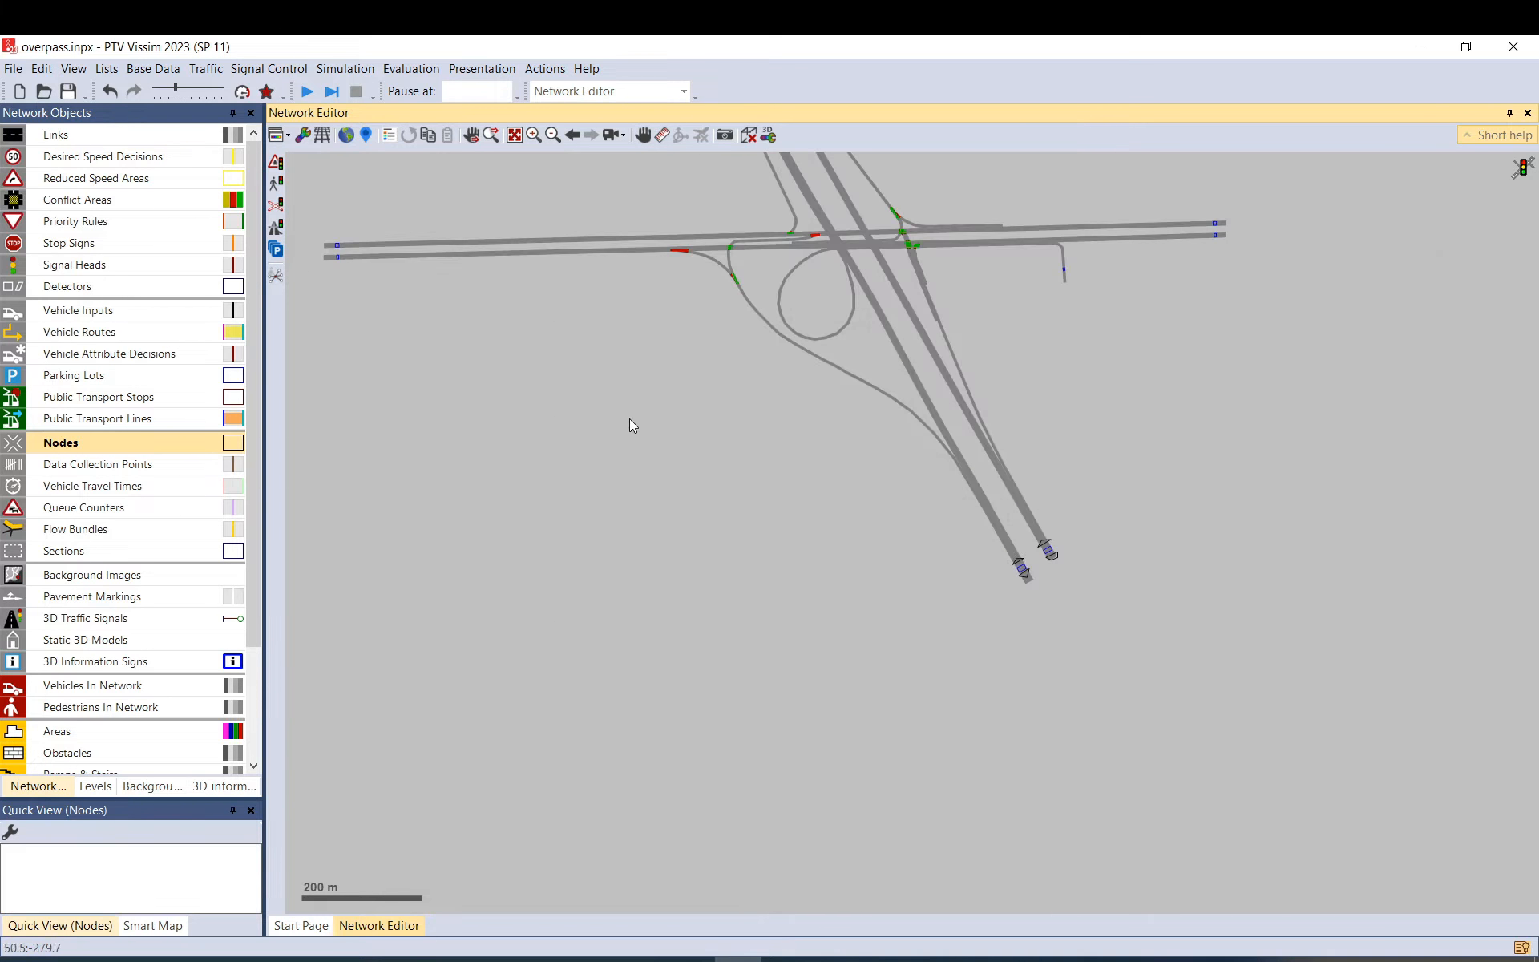
pyautogui.moveTo(628, 418); pyautogui.dragTo(910, 489)
pyautogui.scroll(3, 757, 404)
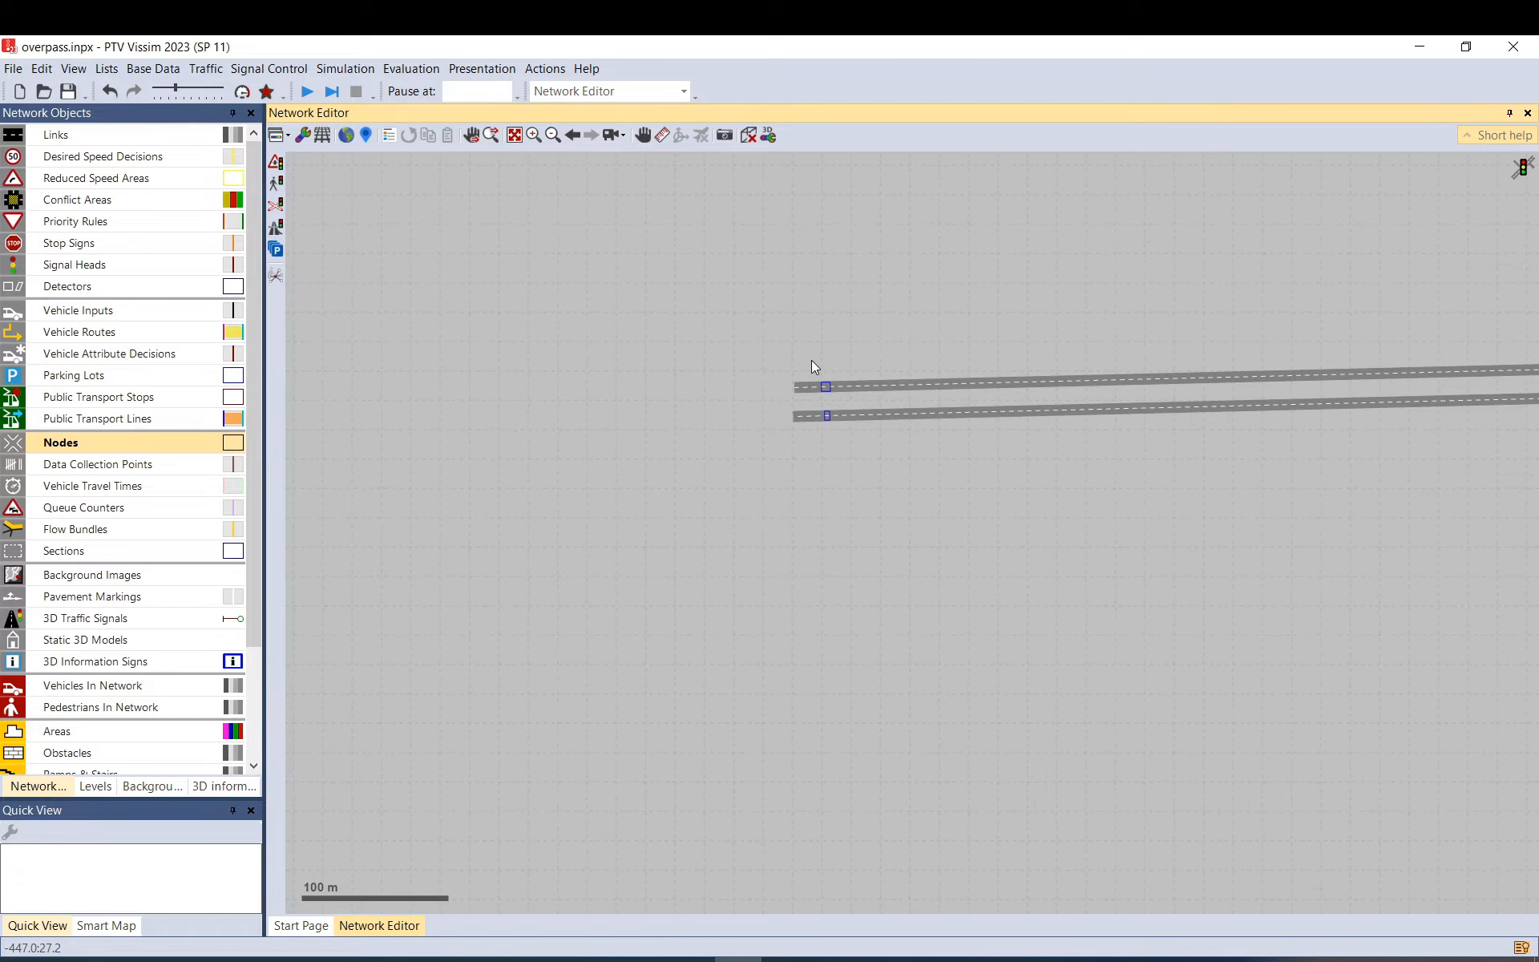
pyautogui.rightClick(811, 361)
pyautogui.doubleClick(796, 404)
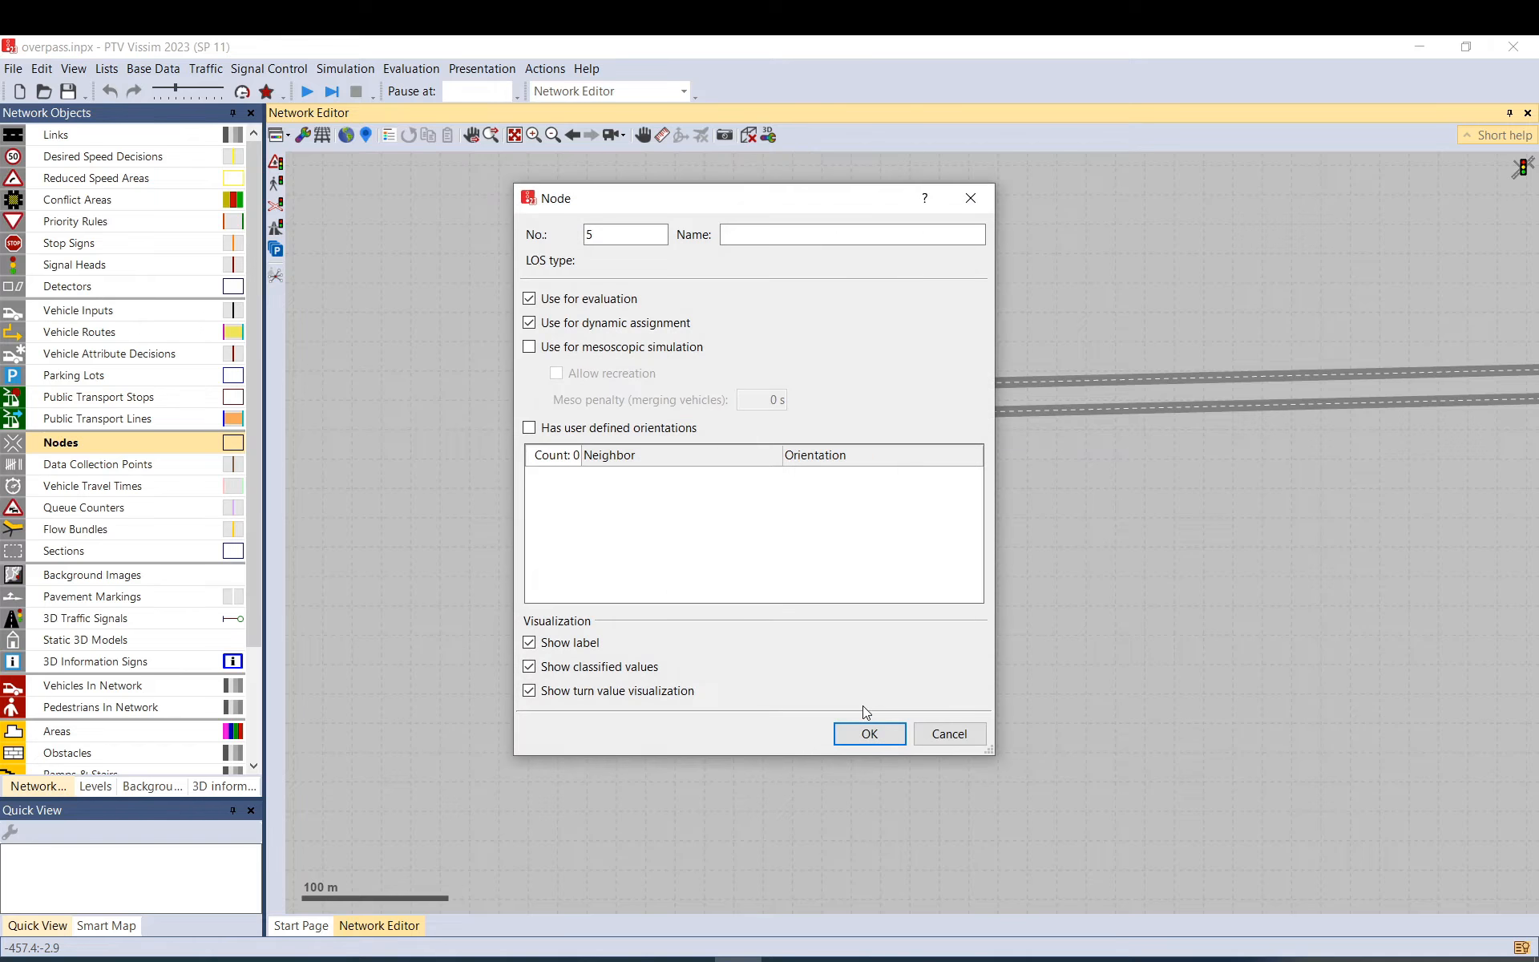
pyautogui.click(869, 730)
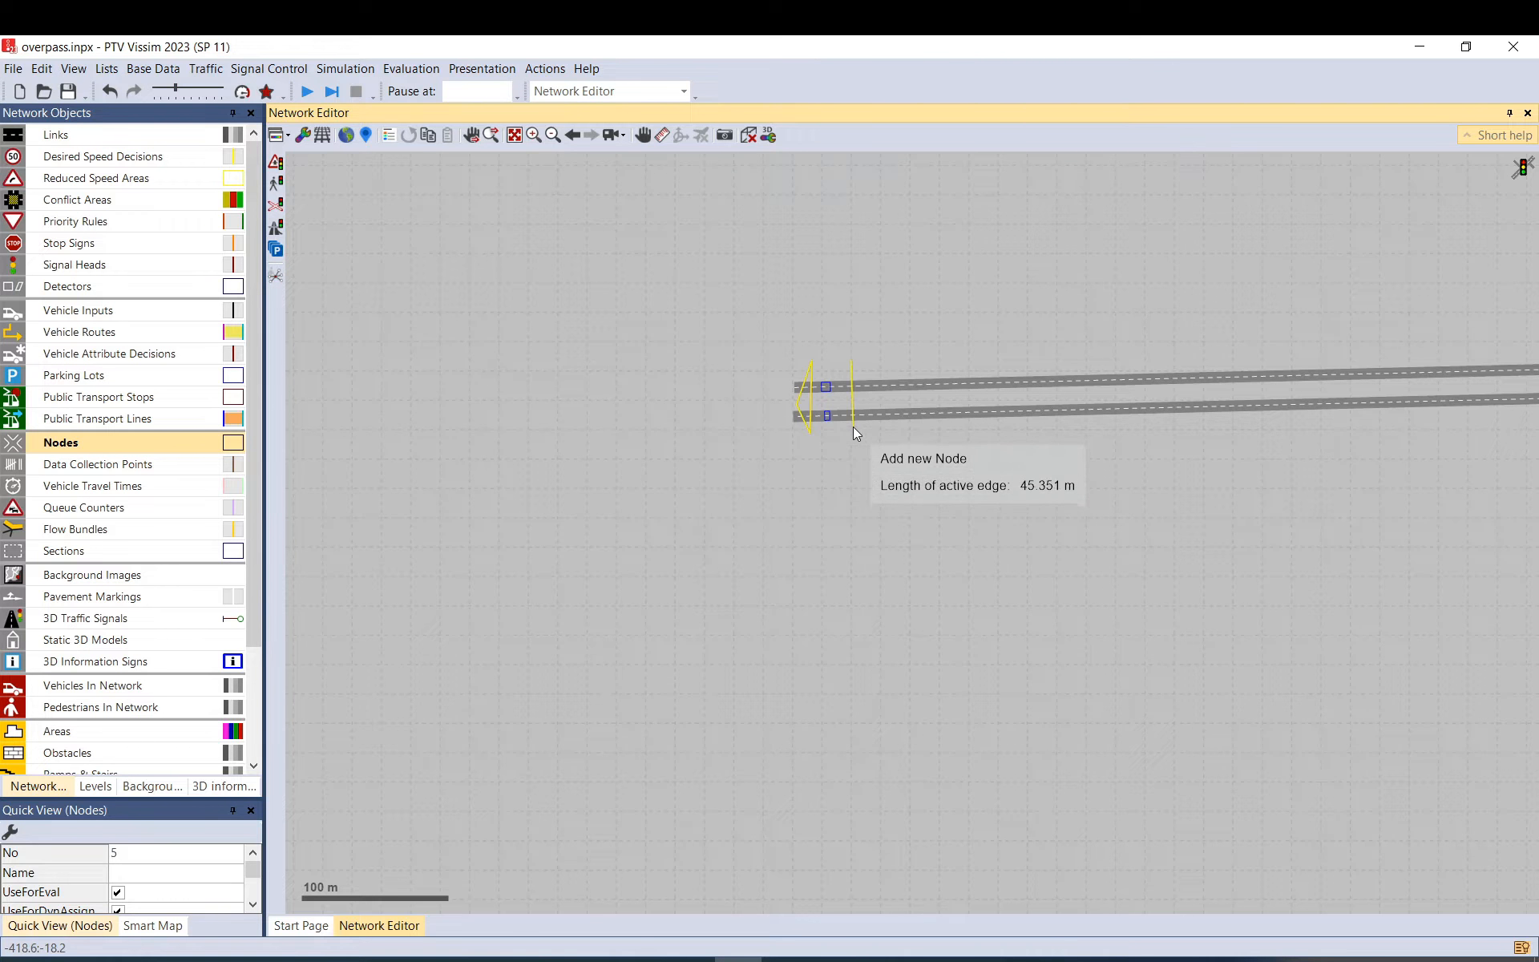
pyautogui.click(874, 392)
pyautogui.doubleClick(874, 392)
pyautogui.click(876, 731)
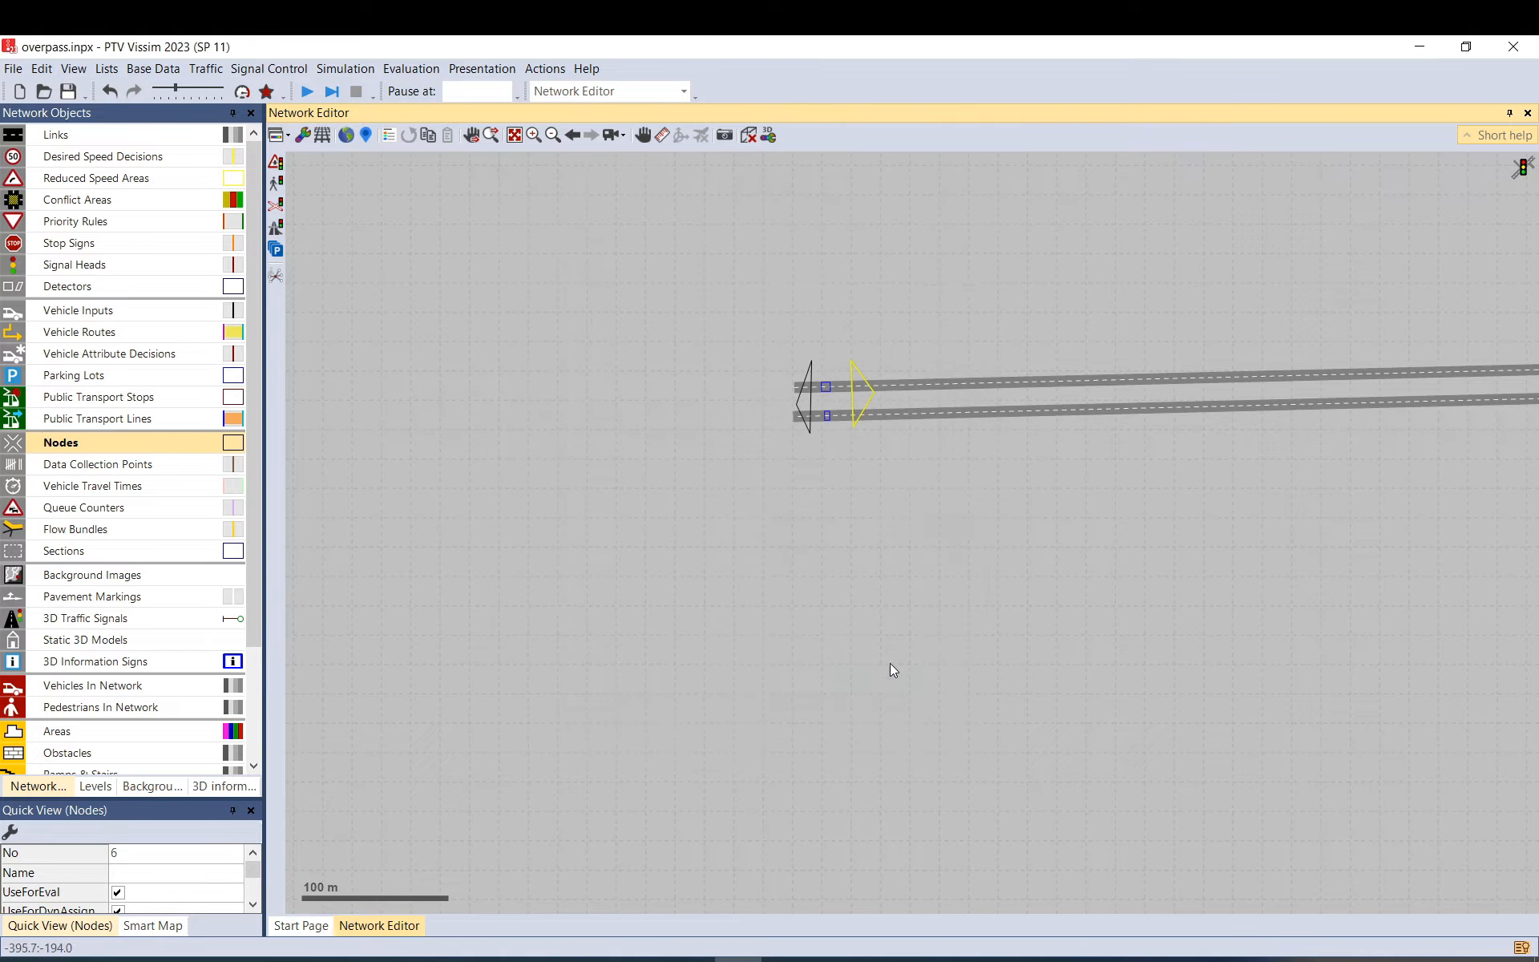
# Begin a node outline across both links at their other ends.
pyautogui.moveTo(975, 305); pyautogui.dragTo(657, 350)
pyautogui.scroll(-3, 650, 361)
pyautogui.scroll(3, 1053, 375)
pyautogui.click(1007, 350)
pyautogui.click(1008, 408)
# Finish node 7, then draw node 8 spanning both parallel links.
pyautogui.doubleClick(1023, 390)
pyautogui.click(872, 732)
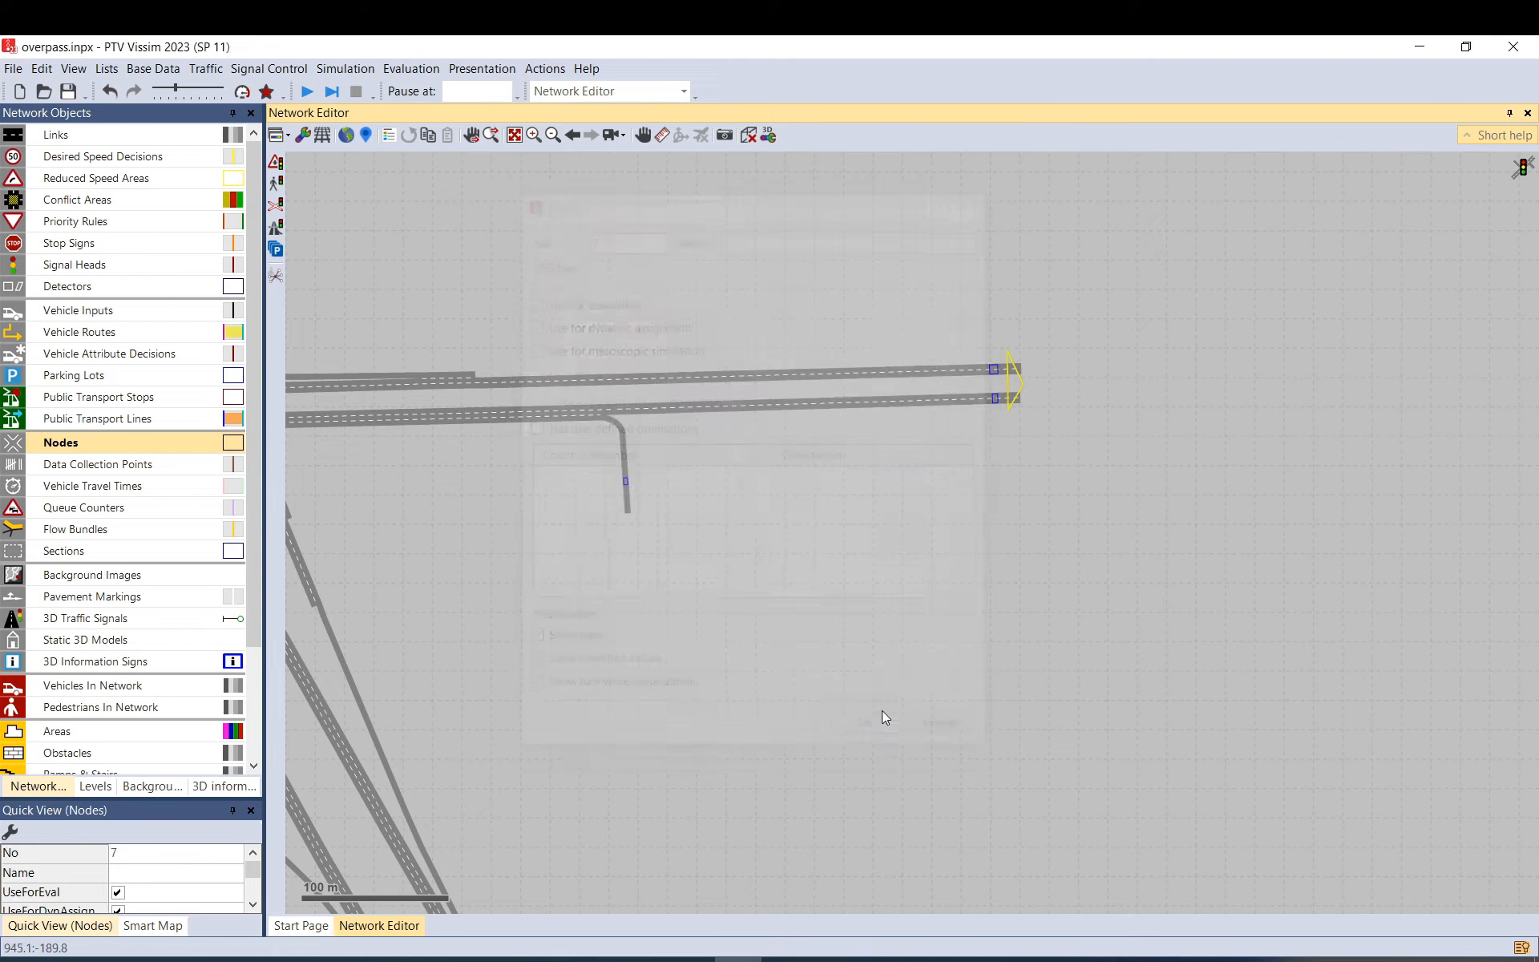
pyautogui.scroll(5, 979, 361)
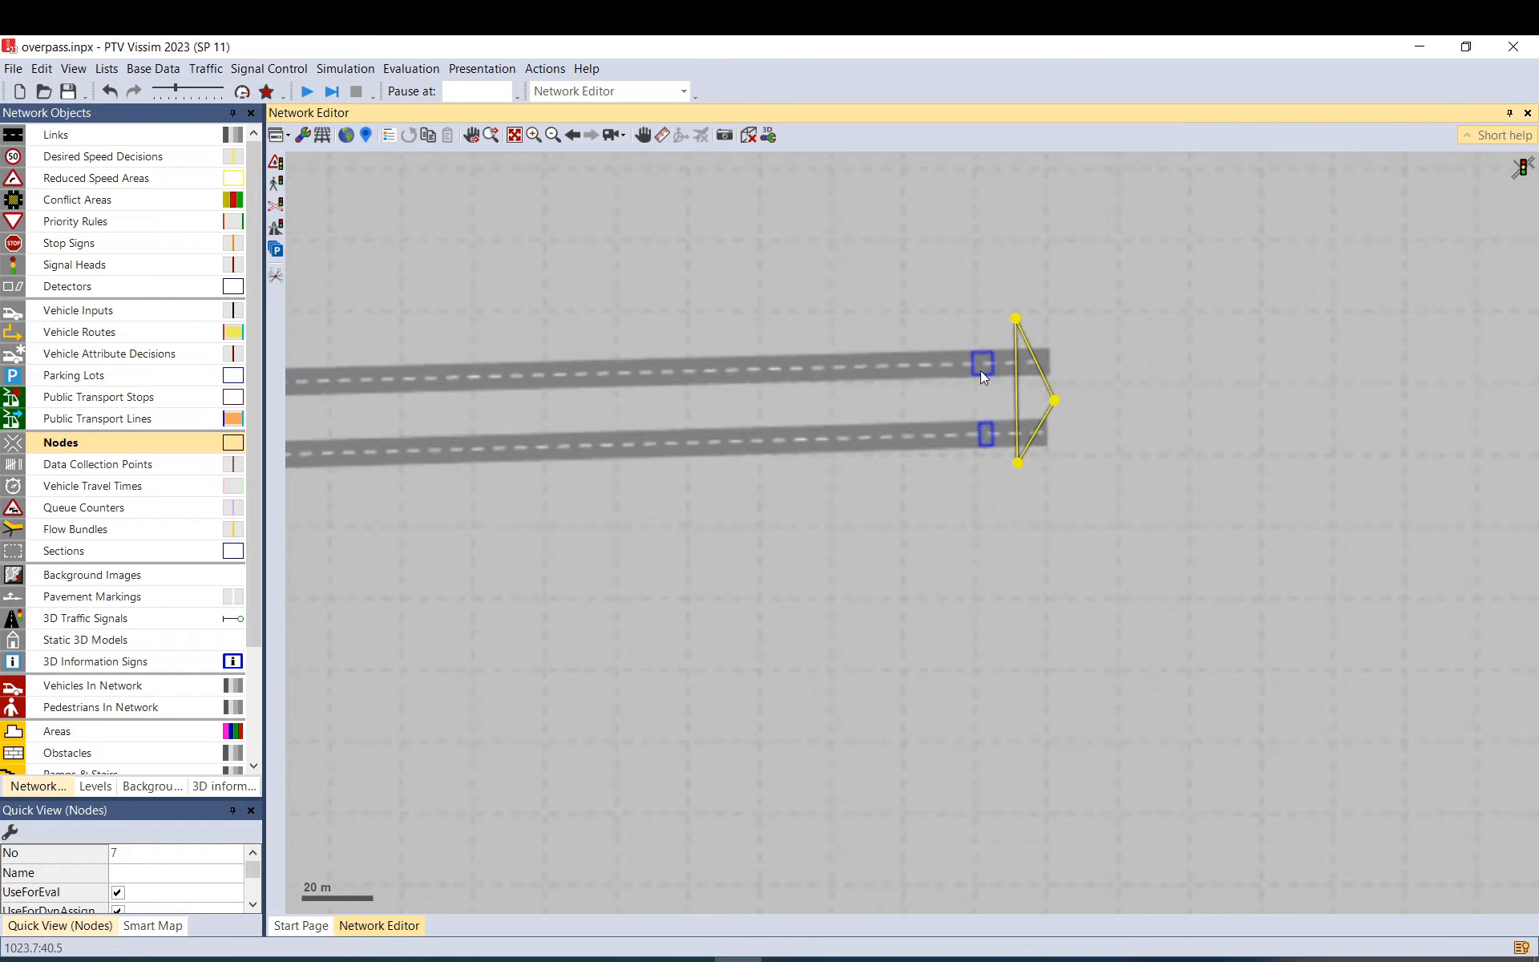
pyautogui.click(942, 303)
pyautogui.click(952, 537)
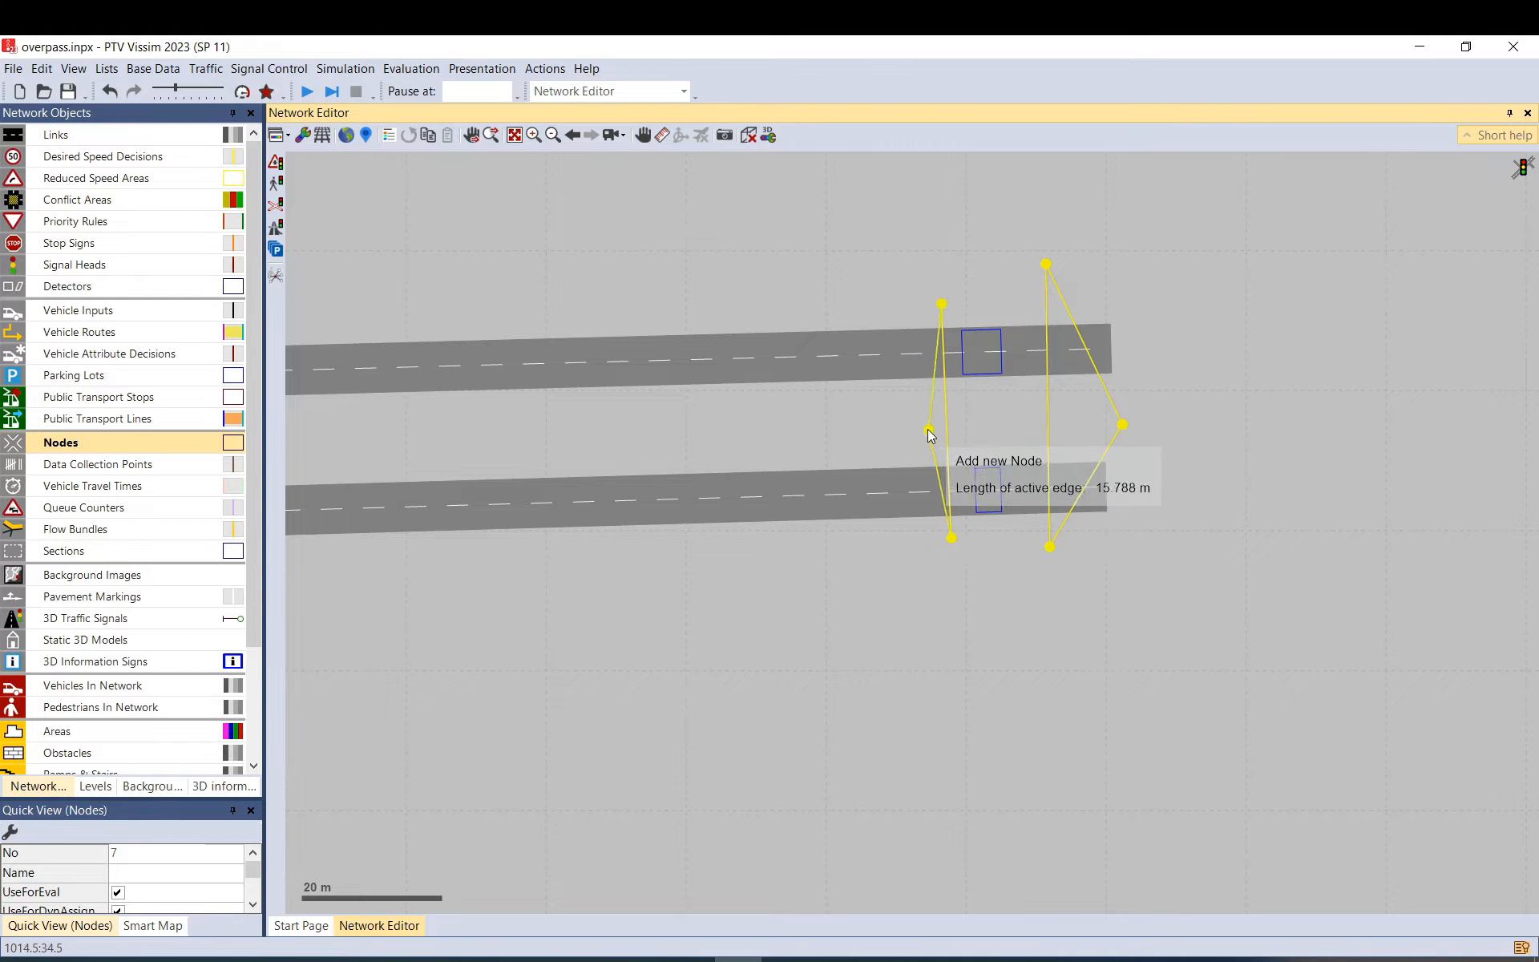
pyautogui.doubleClick(920, 429)
pyautogui.click(878, 732)
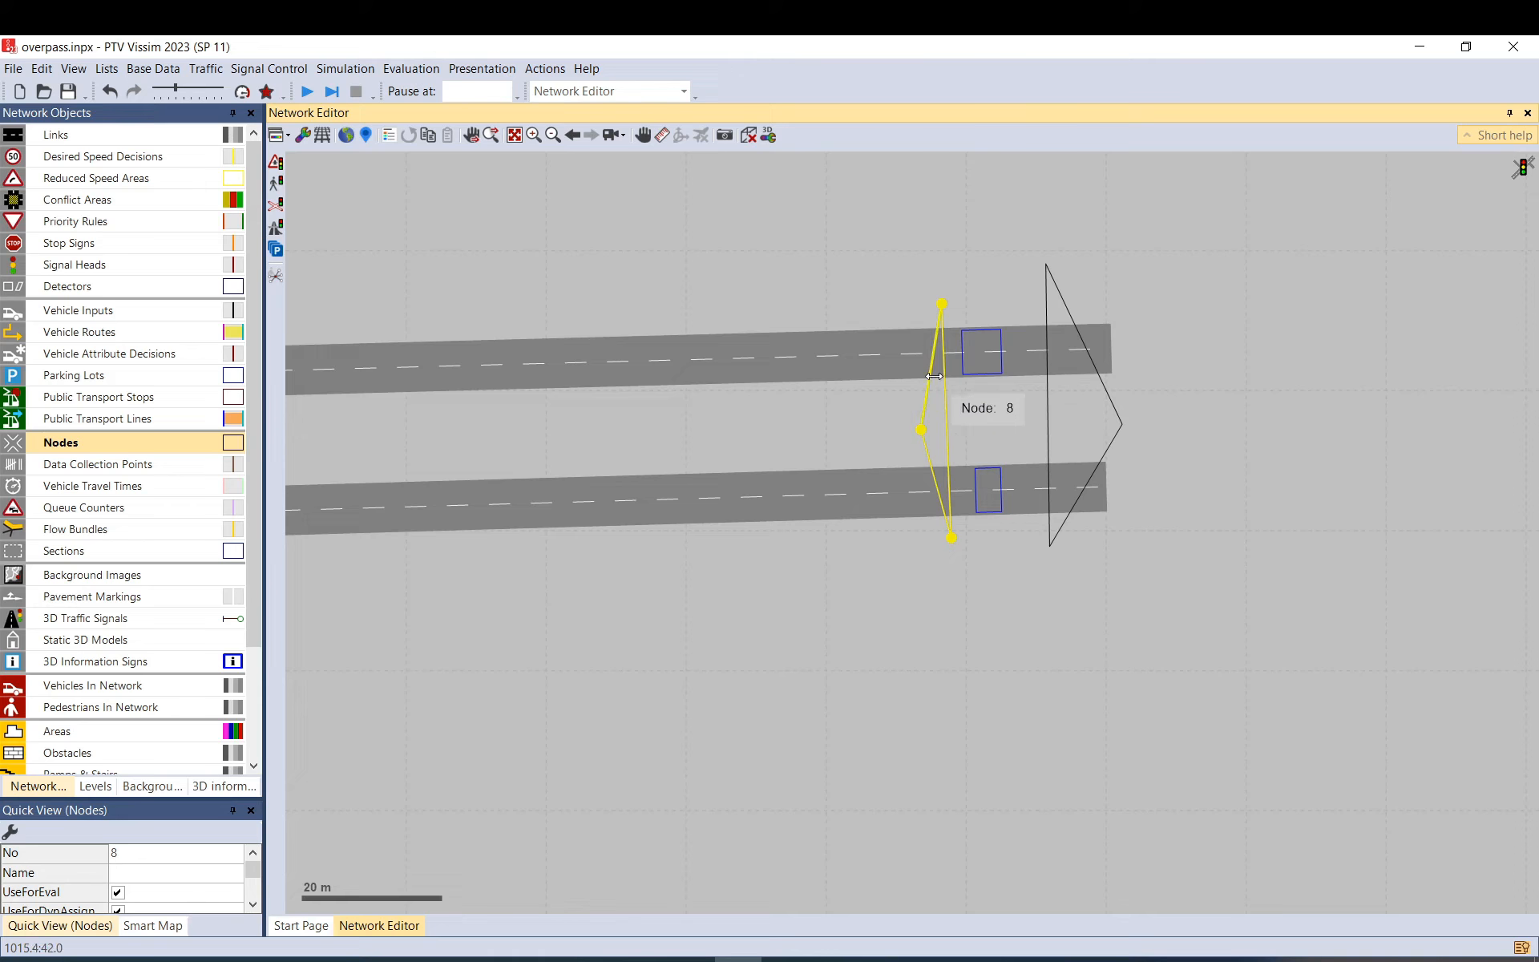
# Check node 8 in wireframe view and keep its corners above and below both links.
pyautogui.click(324, 135)
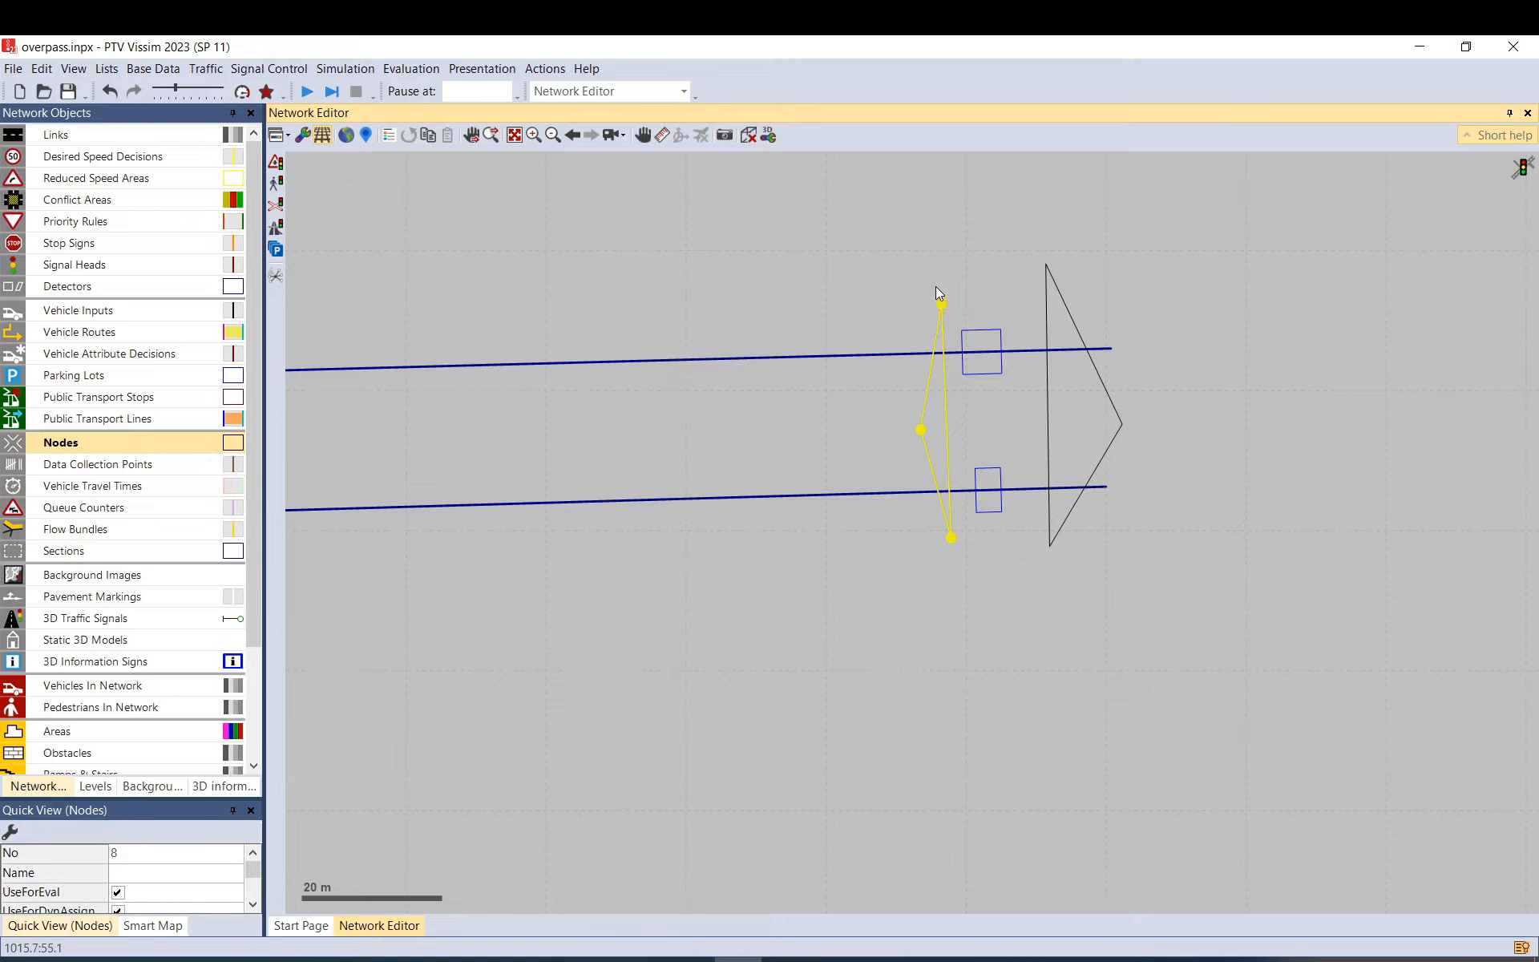
pyautogui.moveTo(941, 303); pyautogui.dragTo(942, 341)
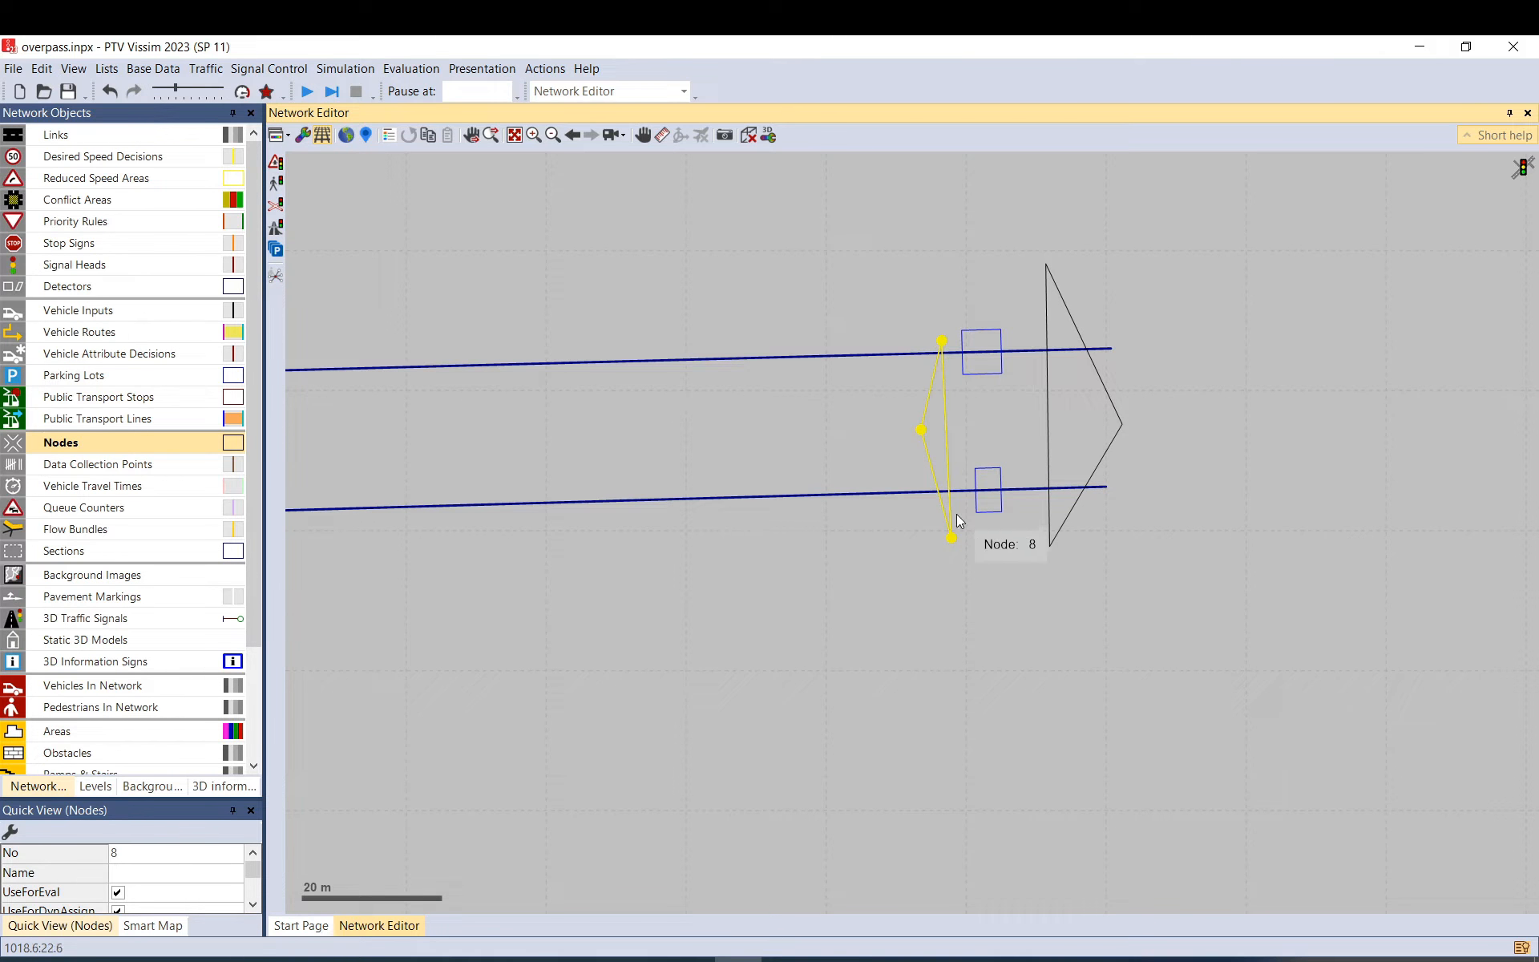
pyautogui.moveTo(952, 537); pyautogui.dragTo(951, 503)
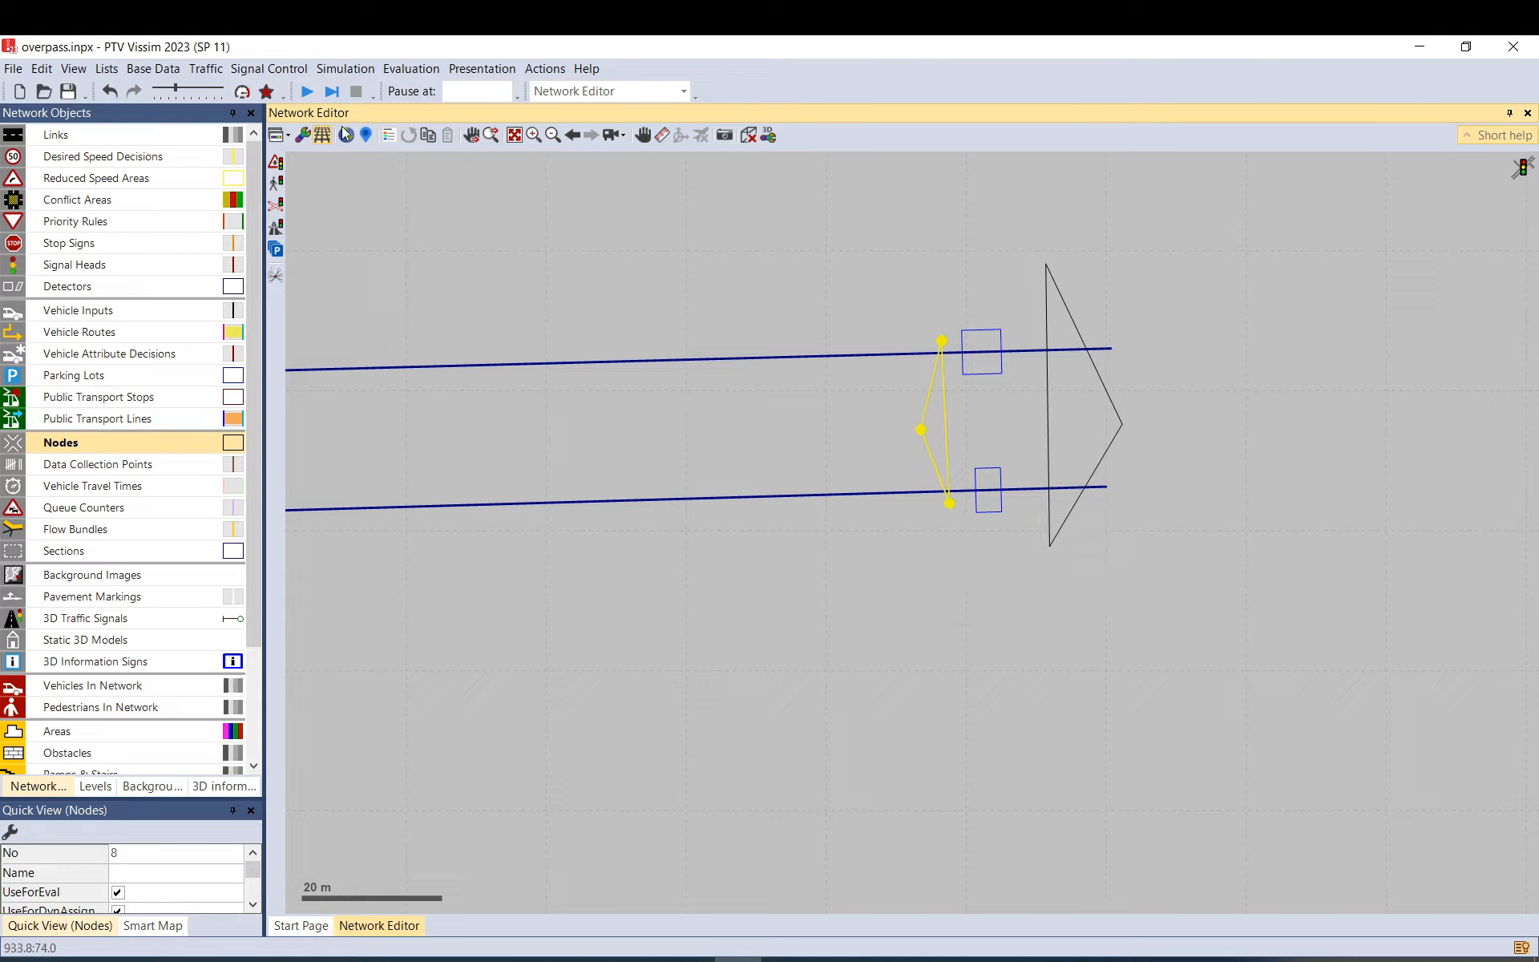
pyautogui.click(324, 136)
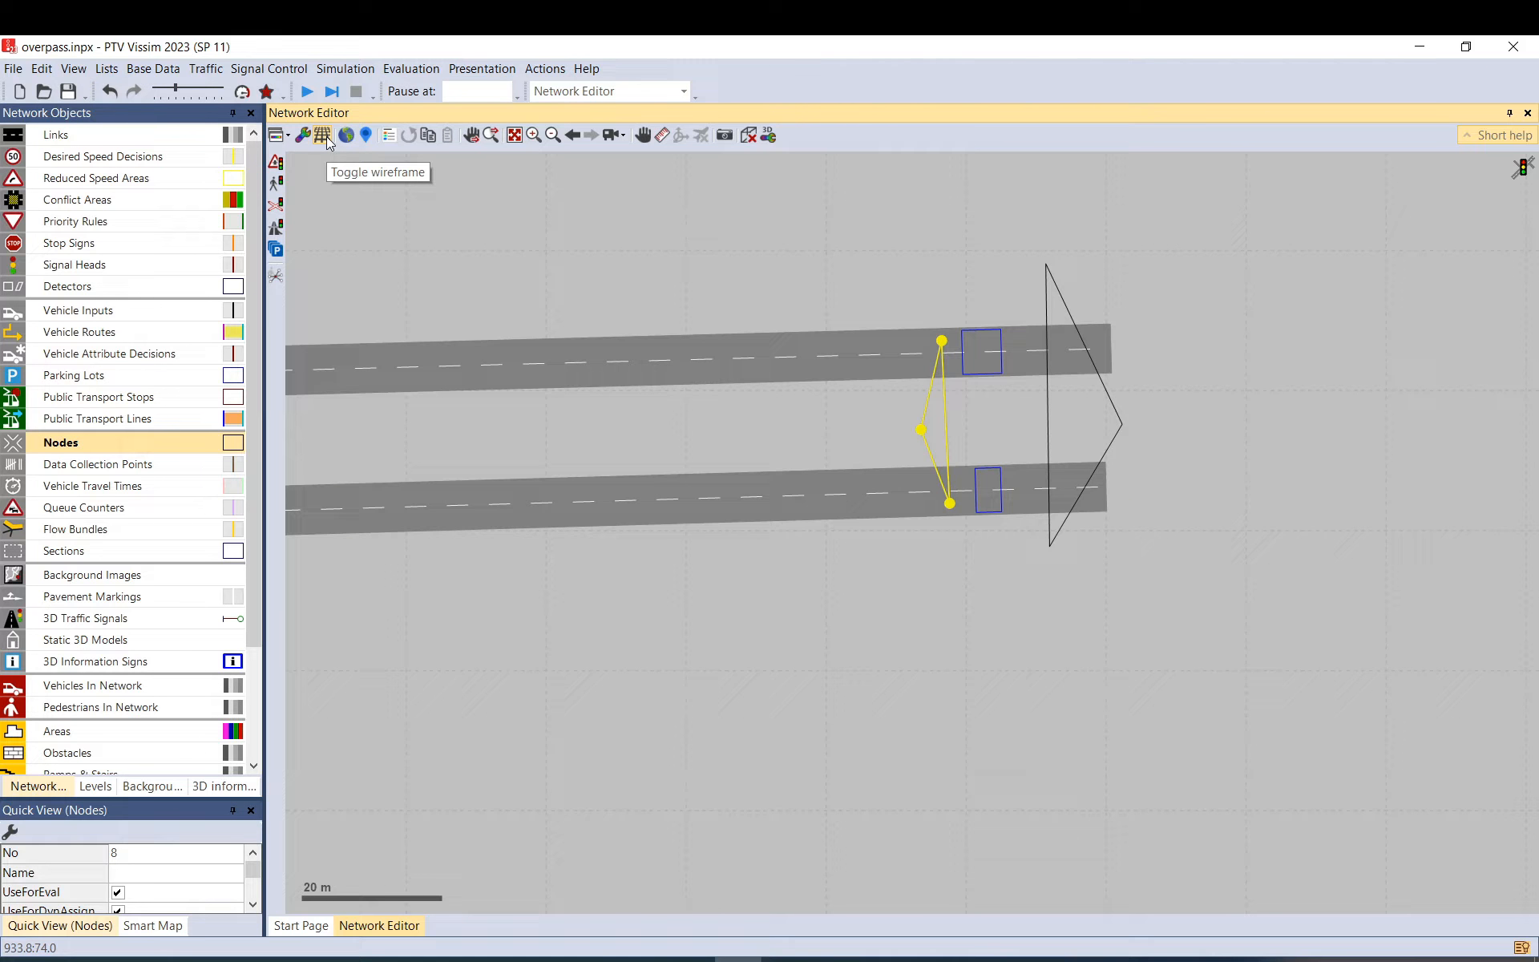
pyautogui.click(324, 135)
pyautogui.moveTo(942, 341); pyautogui.dragTo(946, 295)
pyautogui.moveTo(950, 504); pyautogui.dragTo(956, 537)
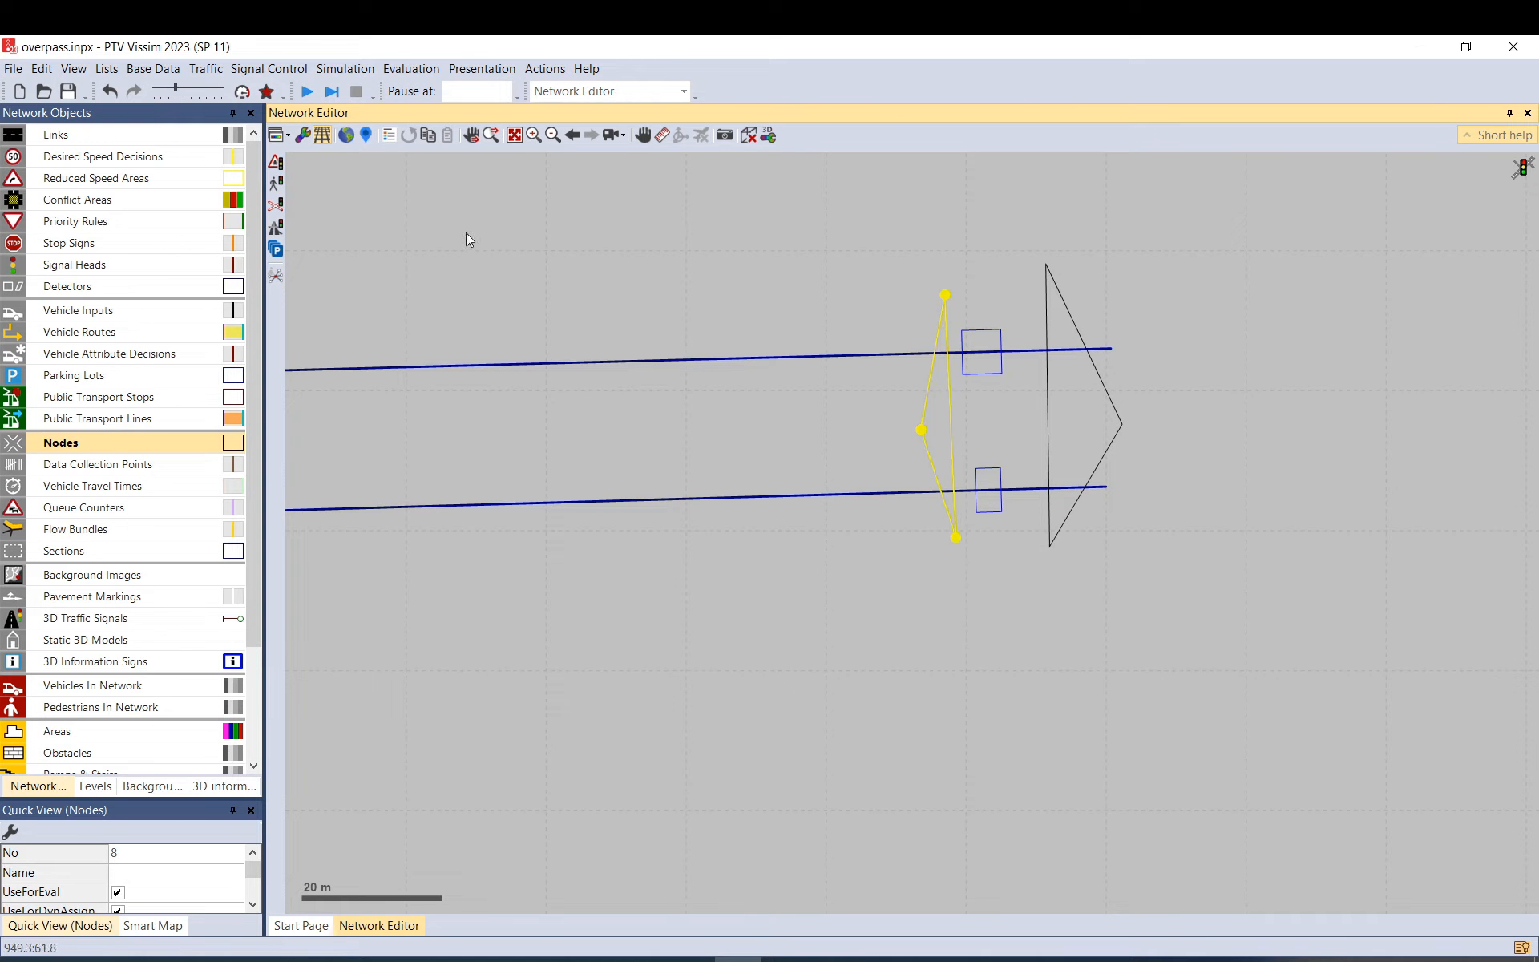
pyautogui.click(324, 136)
pyautogui.scroll(-5, 1103, 267)
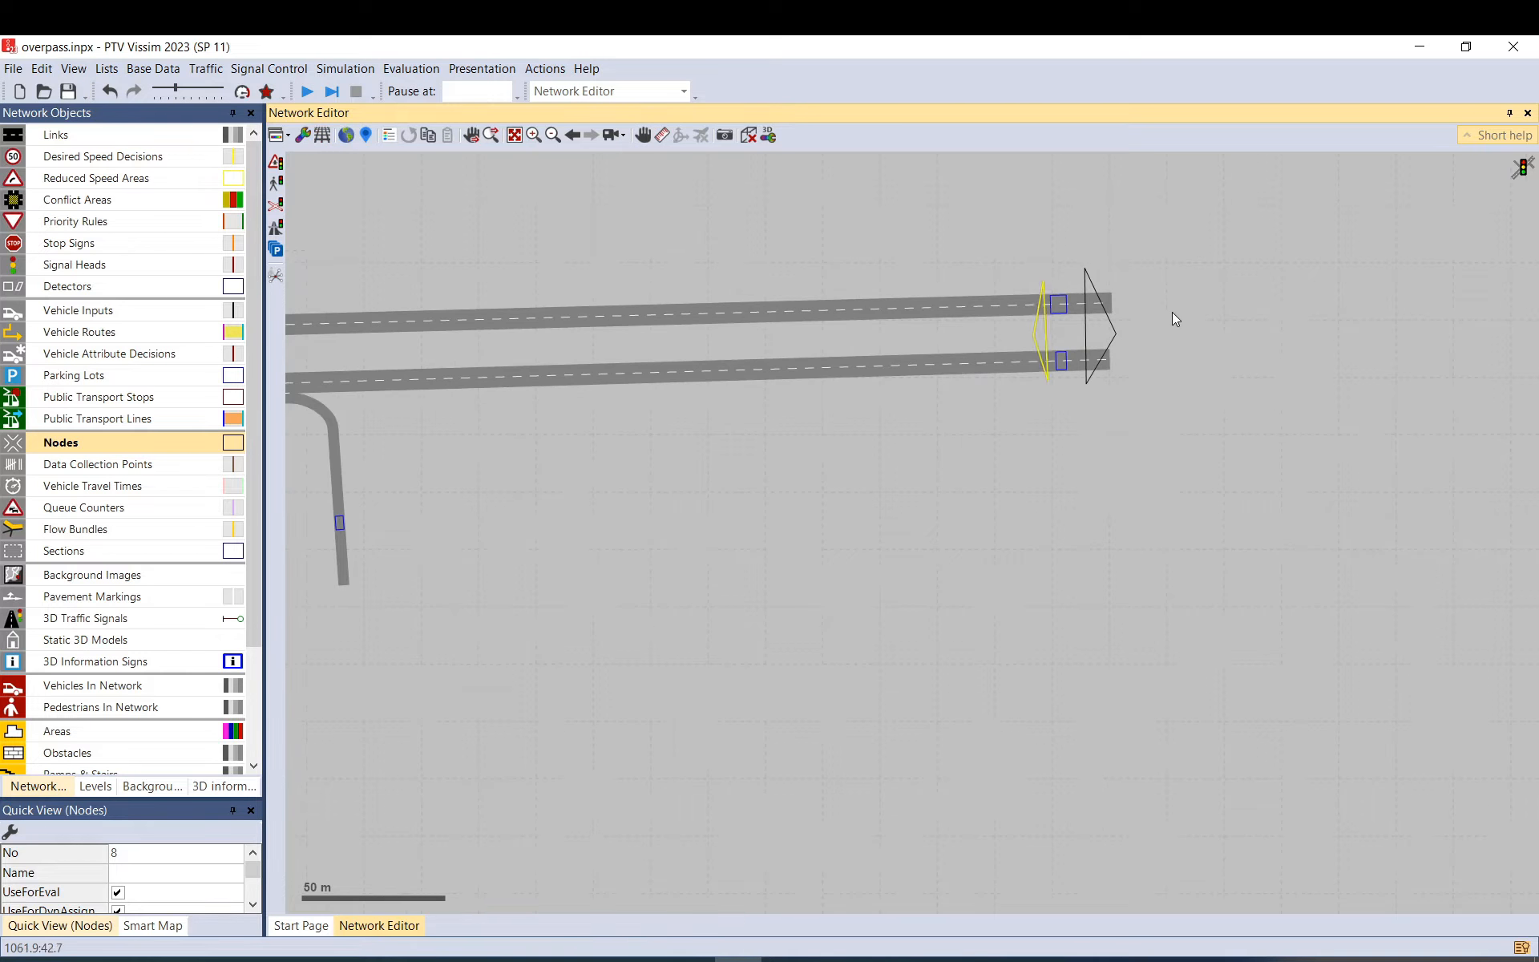
pyautogui.click(1060, 565)
pyautogui.scroll(-2, 1060, 565)
# Add nodes 9 and 10 around the side road stub.
pyautogui.scroll(1, 833, 561)
pyautogui.keyDown('ctrl'); pyautogui.rightClick(811, 555); pyautogui.keyUp('ctrl')
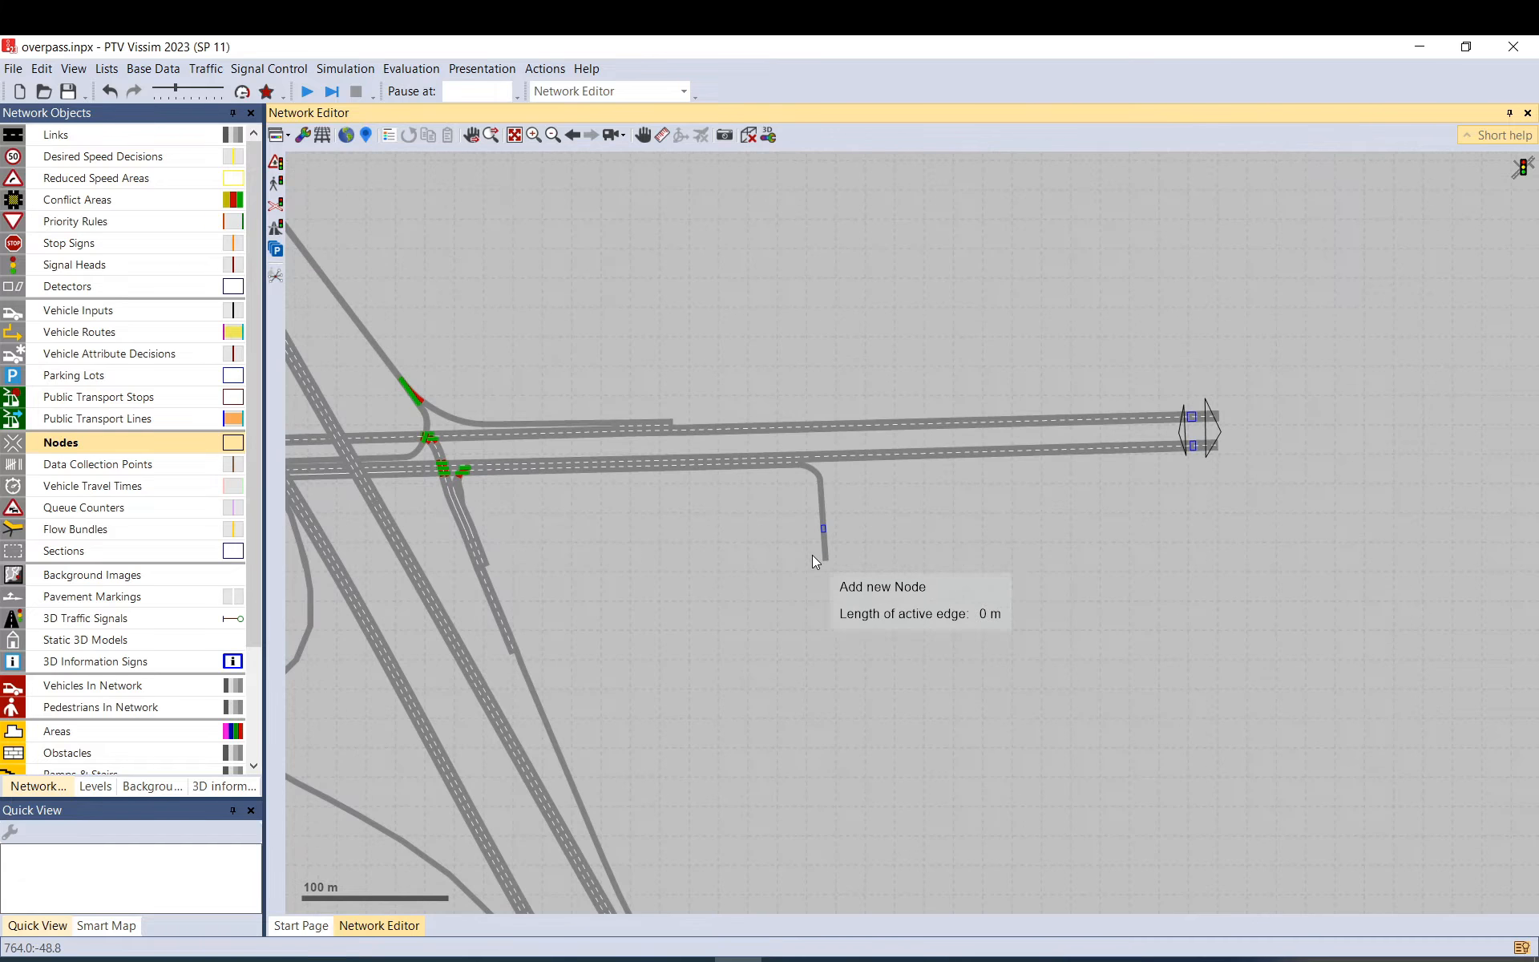
pyautogui.click(831, 554)
pyautogui.doubleClick(822, 573)
pyautogui.click(870, 734)
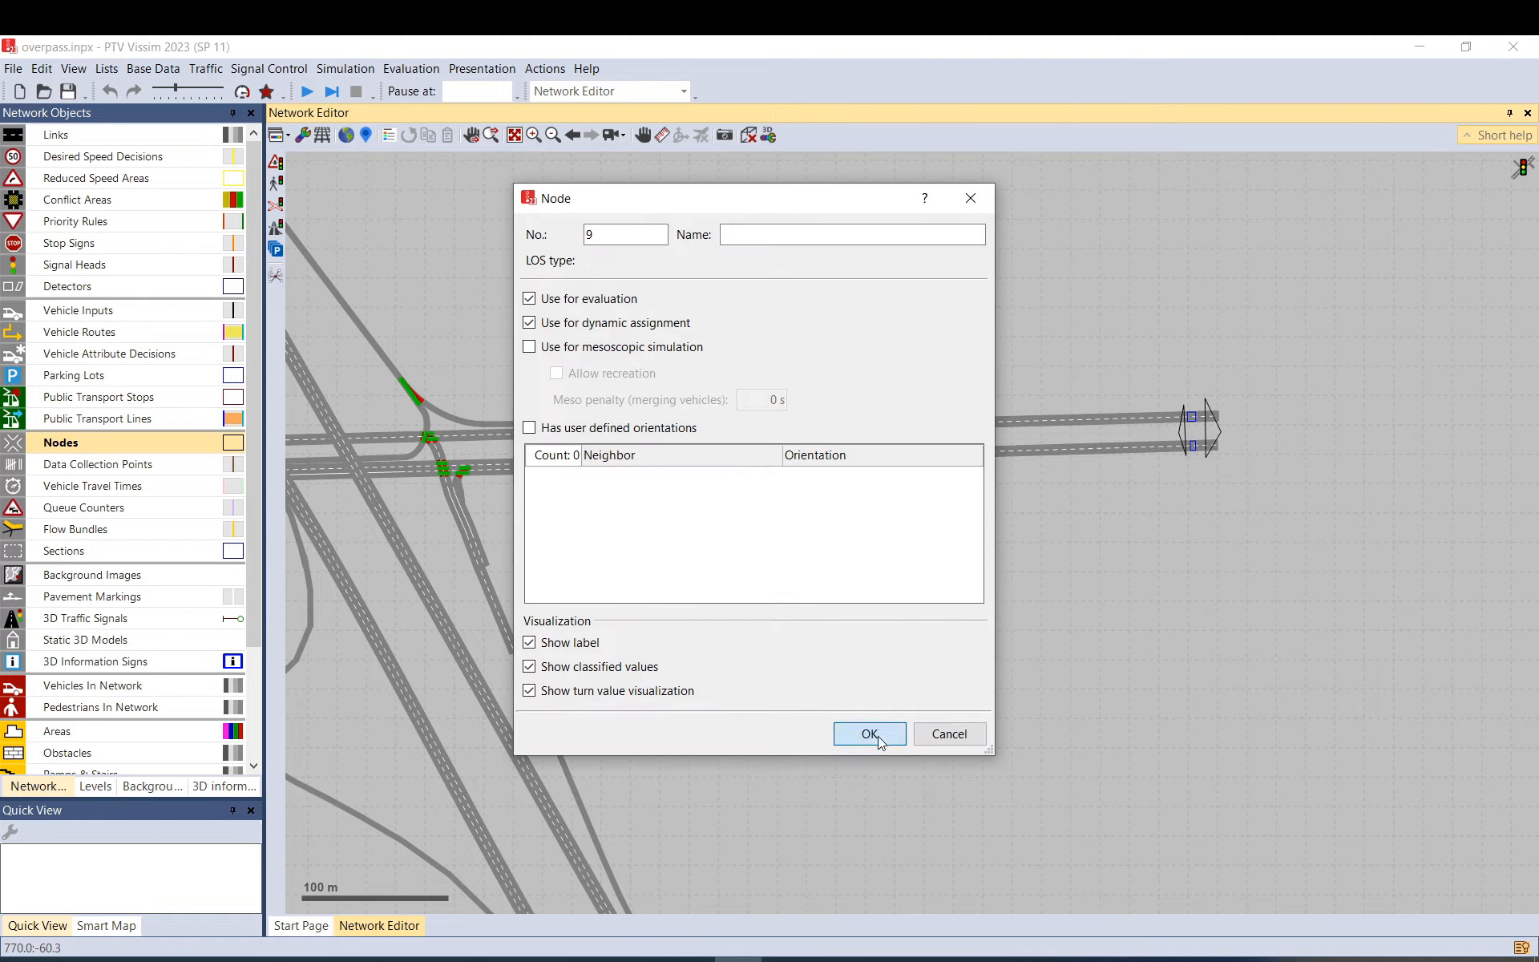
pyautogui.click(810, 506)
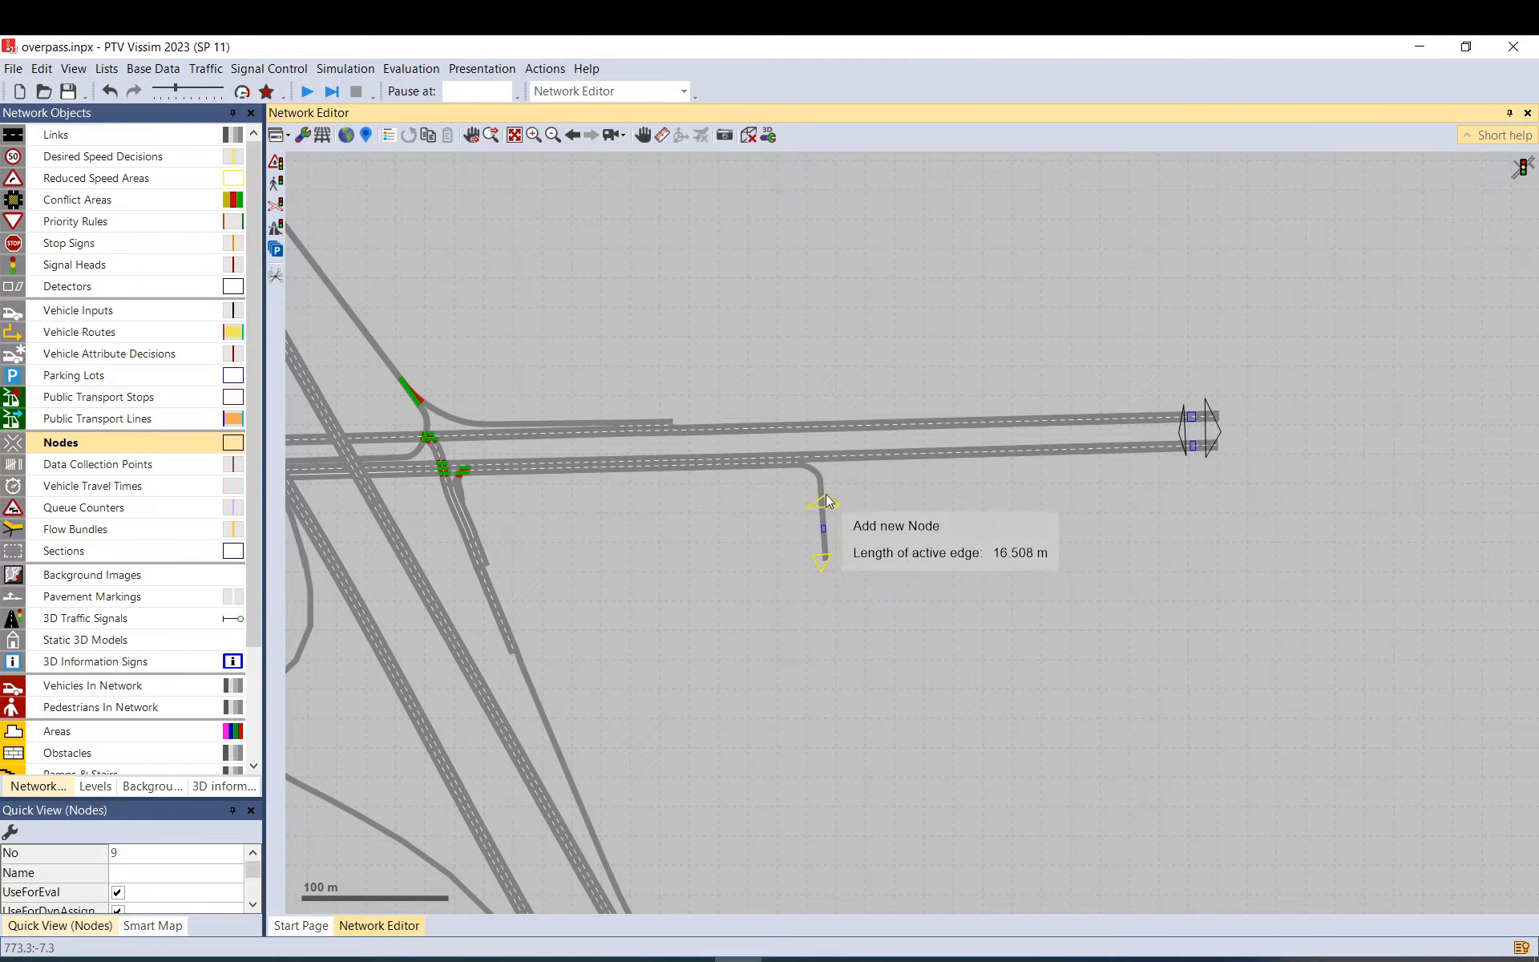
pyautogui.doubleClick(824, 494)
pyautogui.click(870, 733)
pyautogui.click(704, 392)
# Add nodes 11 and 12 across the diagonal links' ends.
pyautogui.moveTo(563, 284); pyautogui.dragTo(946, 602)
pyautogui.moveTo(641, 353); pyautogui.dragTo(1040, 640)
pyautogui.click(854, 402)
pyautogui.click(726, 469)
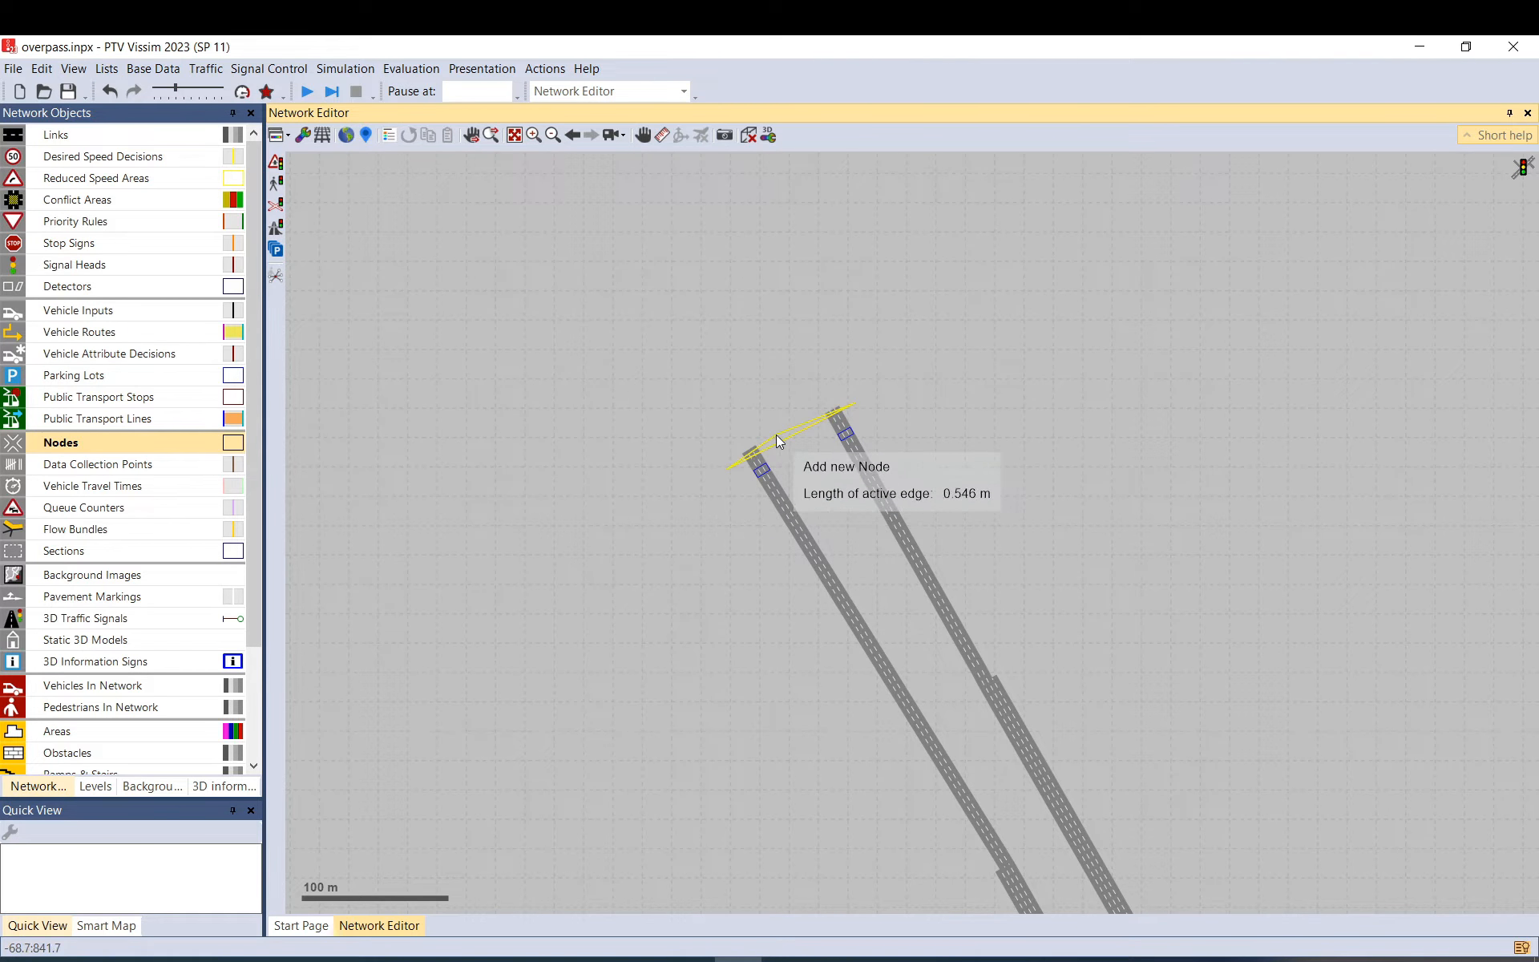
pyautogui.doubleClick(776, 435)
pyautogui.click(872, 732)
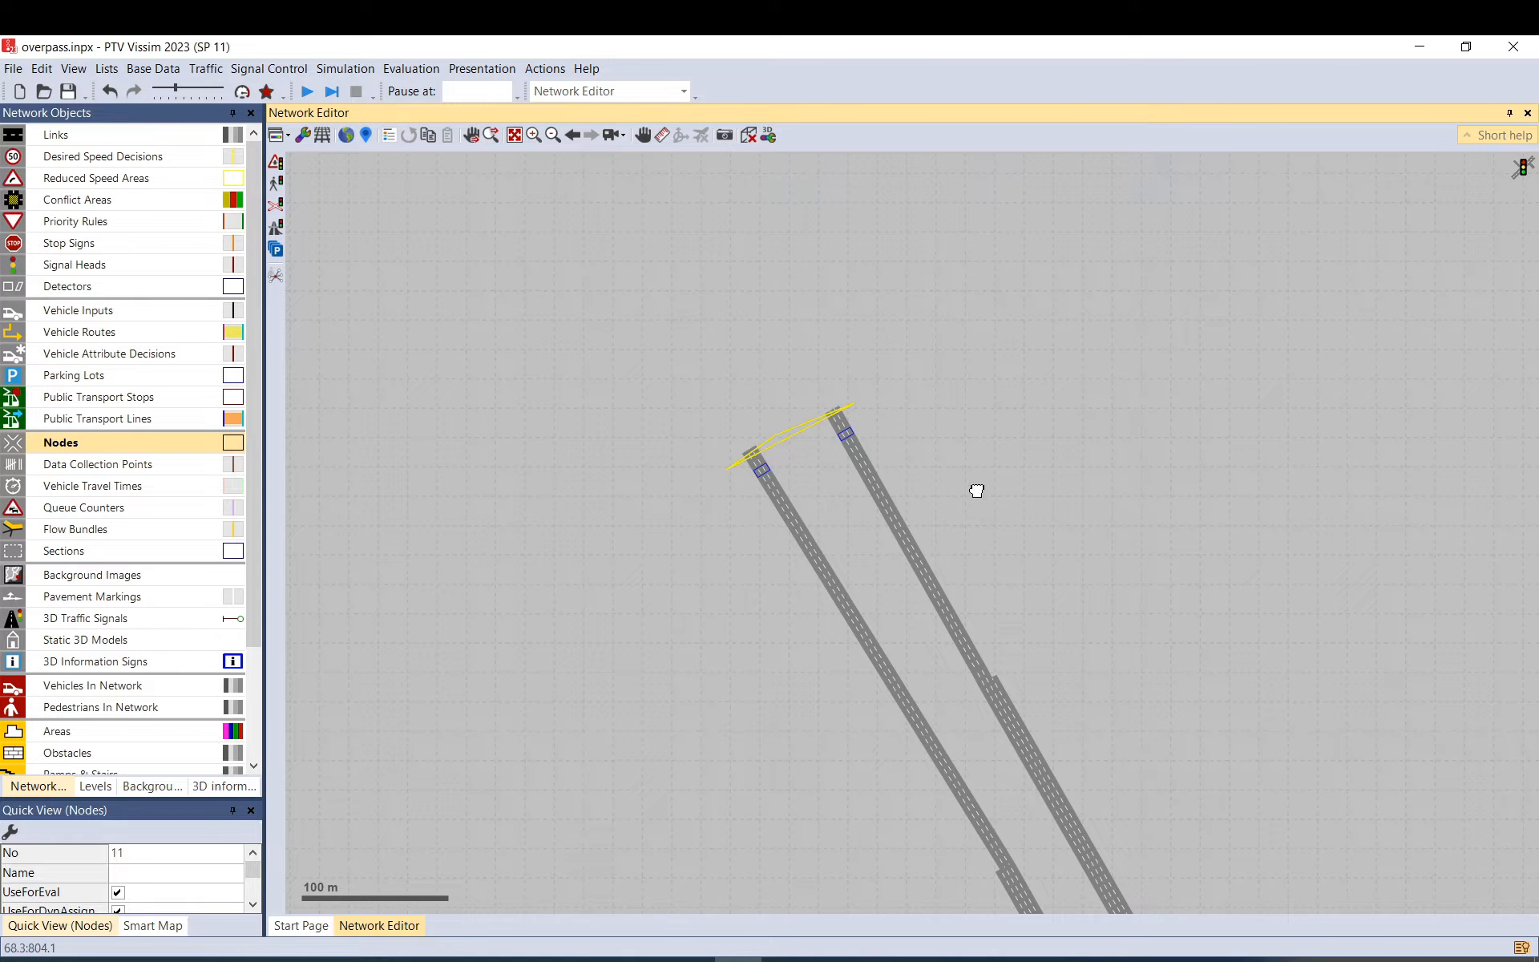
pyautogui.moveTo(977, 490); pyautogui.dragTo(842, 233)
pyautogui.scroll(-2, 842, 233)
pyautogui.keyDown('ctrl'); pyautogui.rightClick(896, 390); pyautogui.keyUp('ctrl')
pyautogui.click(812, 466)
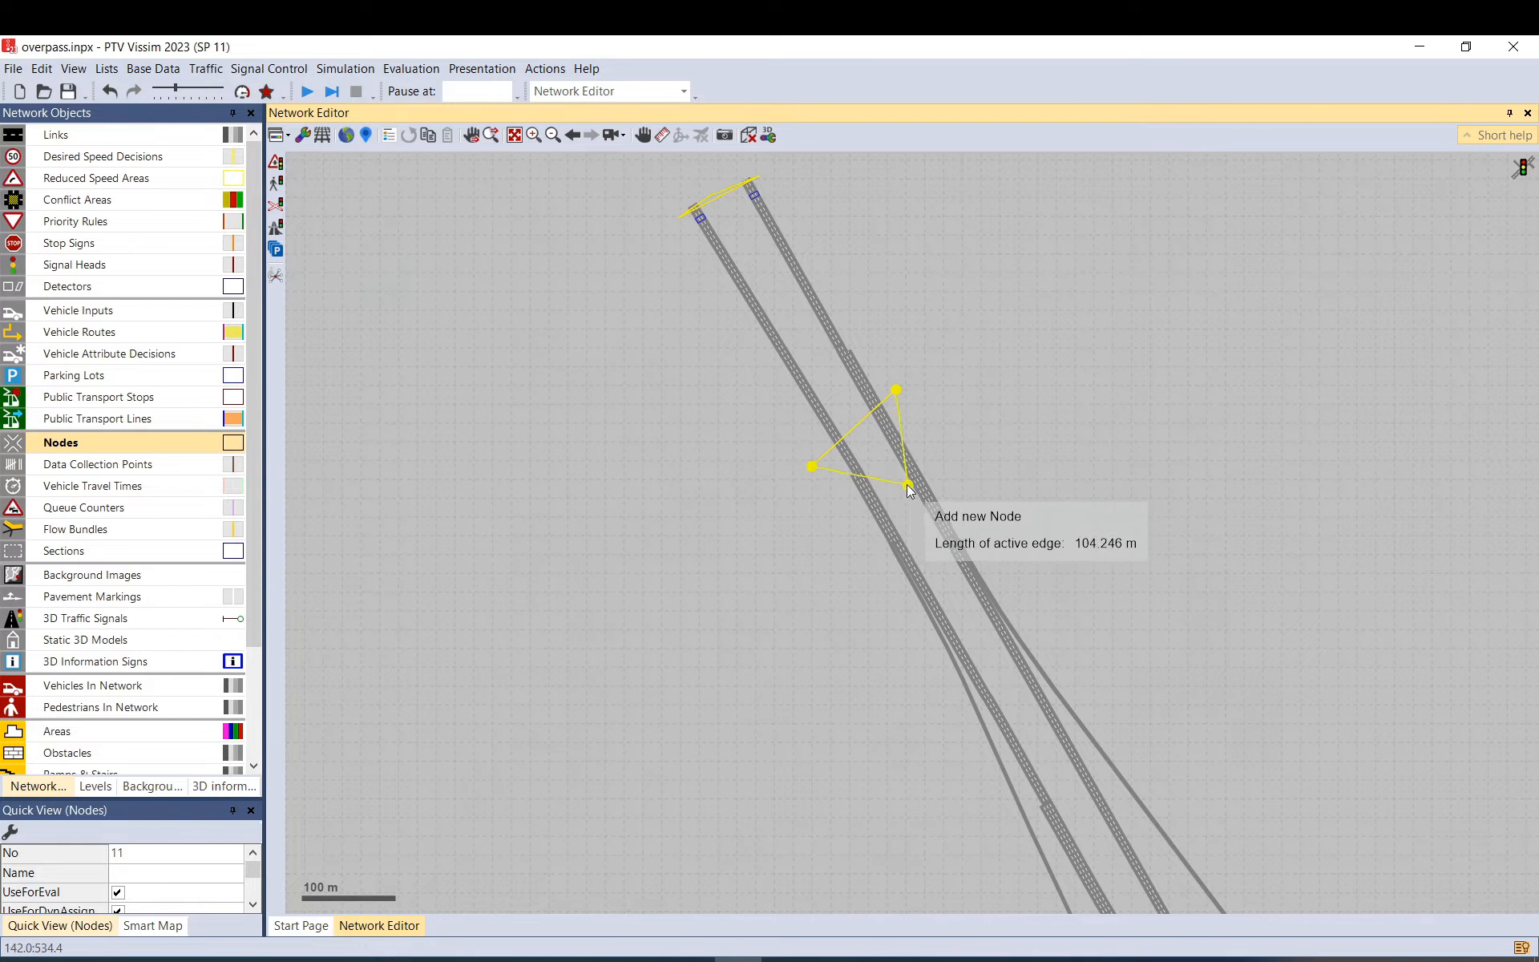
pyautogui.doubleClick(884, 465)
pyautogui.click(872, 733)
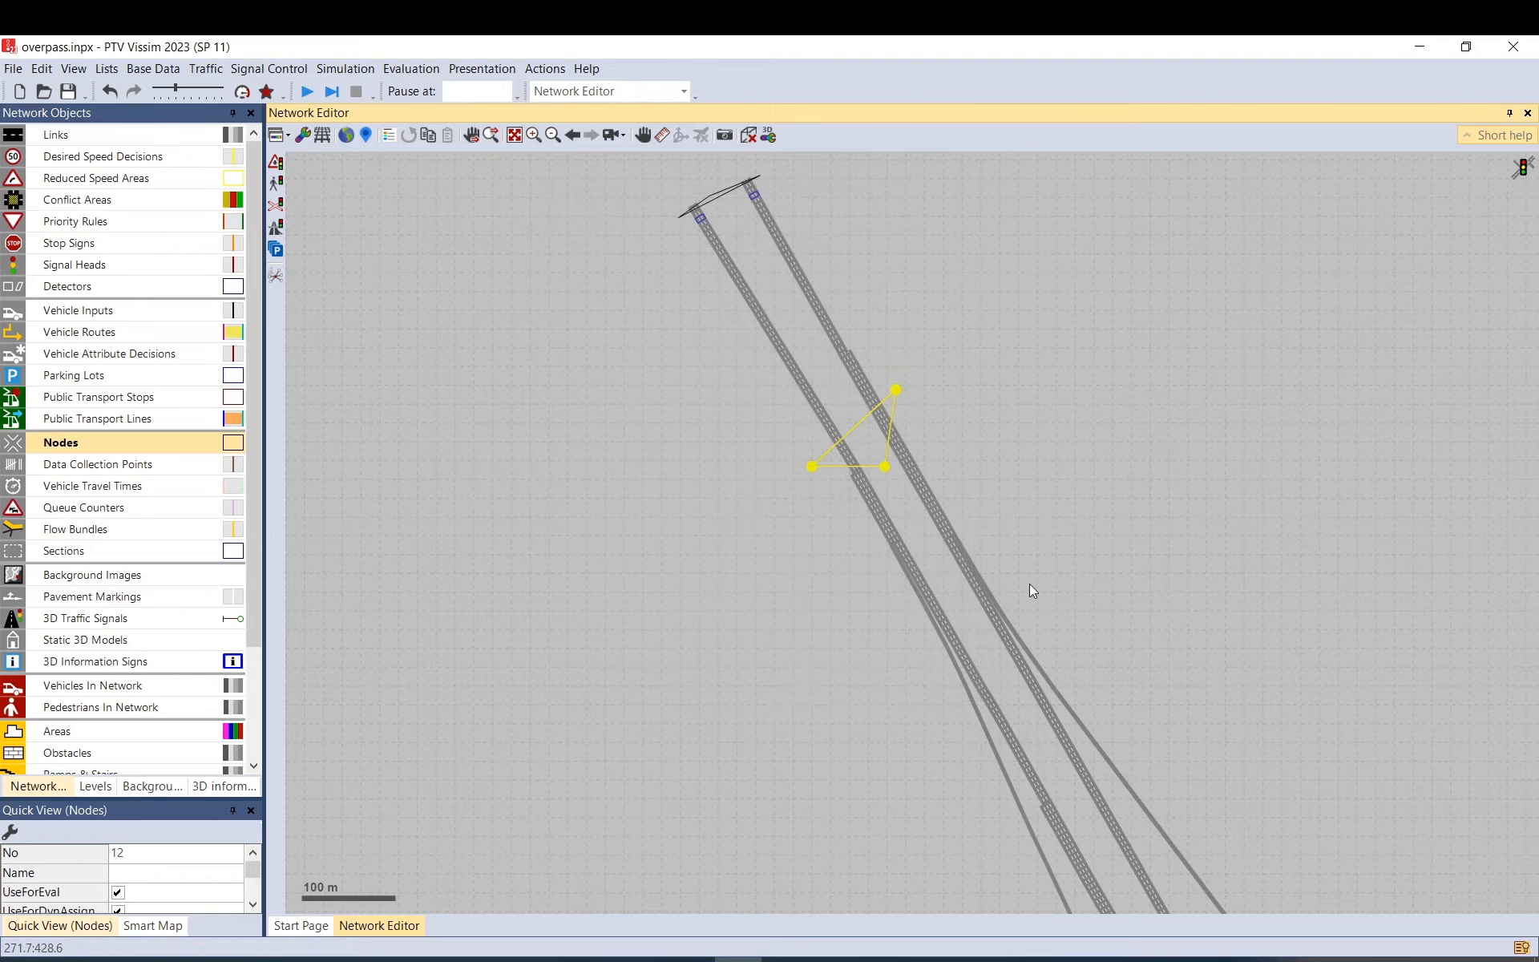
# Draw a large node 13 enclosing the whole interchange.
pyautogui.scroll(-3, 930, 406)
pyautogui.scroll(1, 882, 350)
pyautogui.keyDown('ctrl'); pyautogui.rightClick(800, 257); pyautogui.keyUp('ctrl')
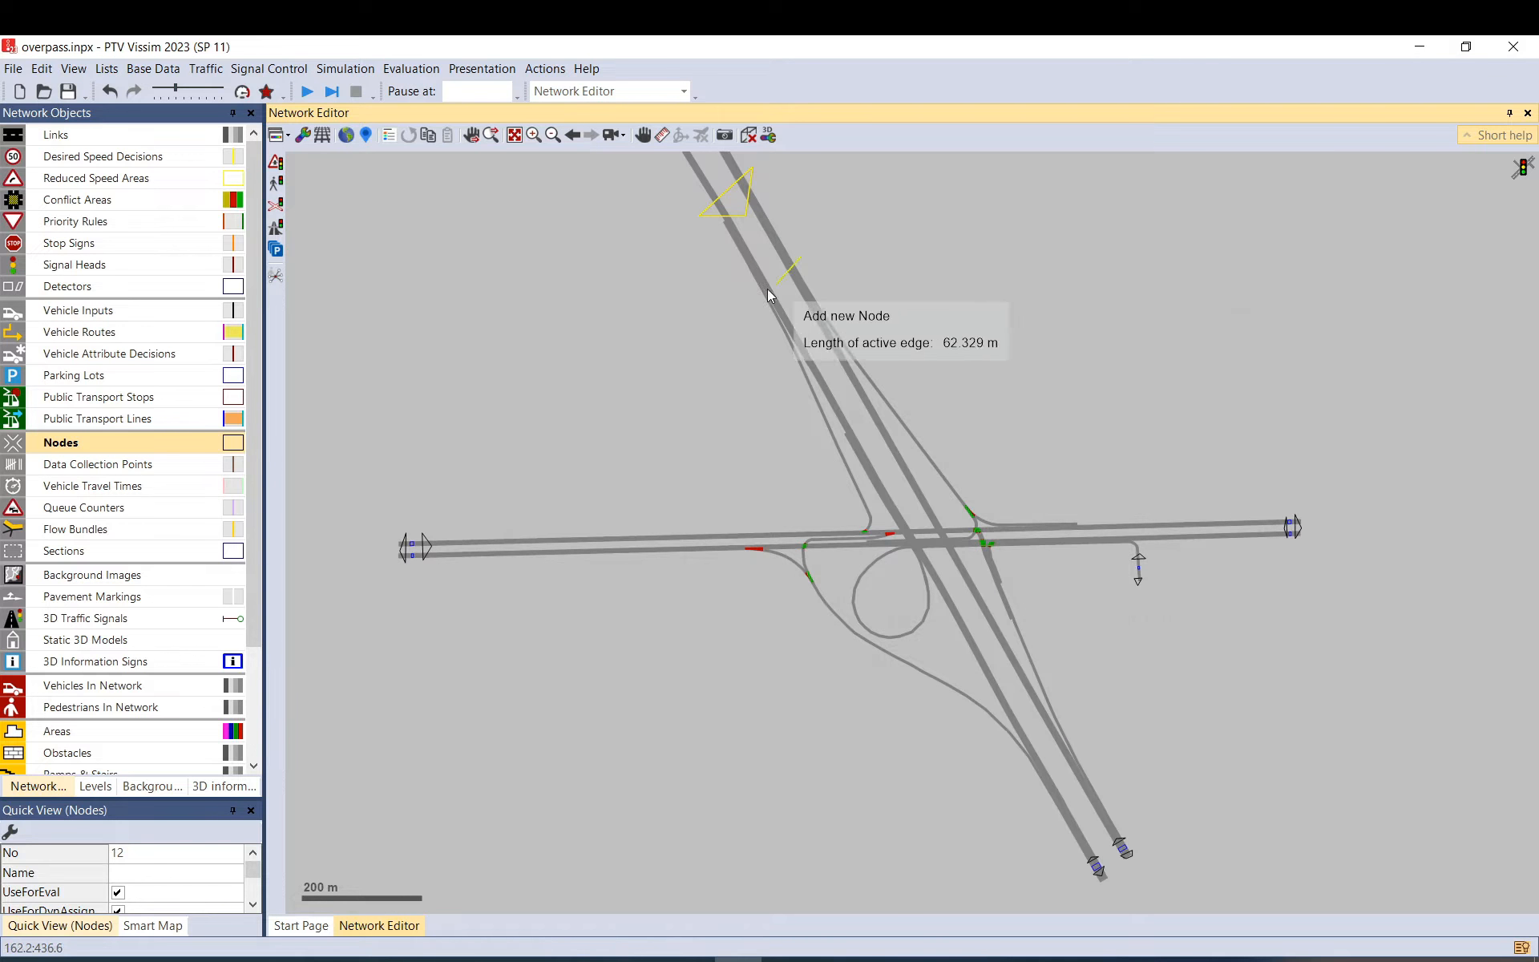
pyautogui.click(707, 316)
pyautogui.click(740, 569)
pyautogui.click(860, 699)
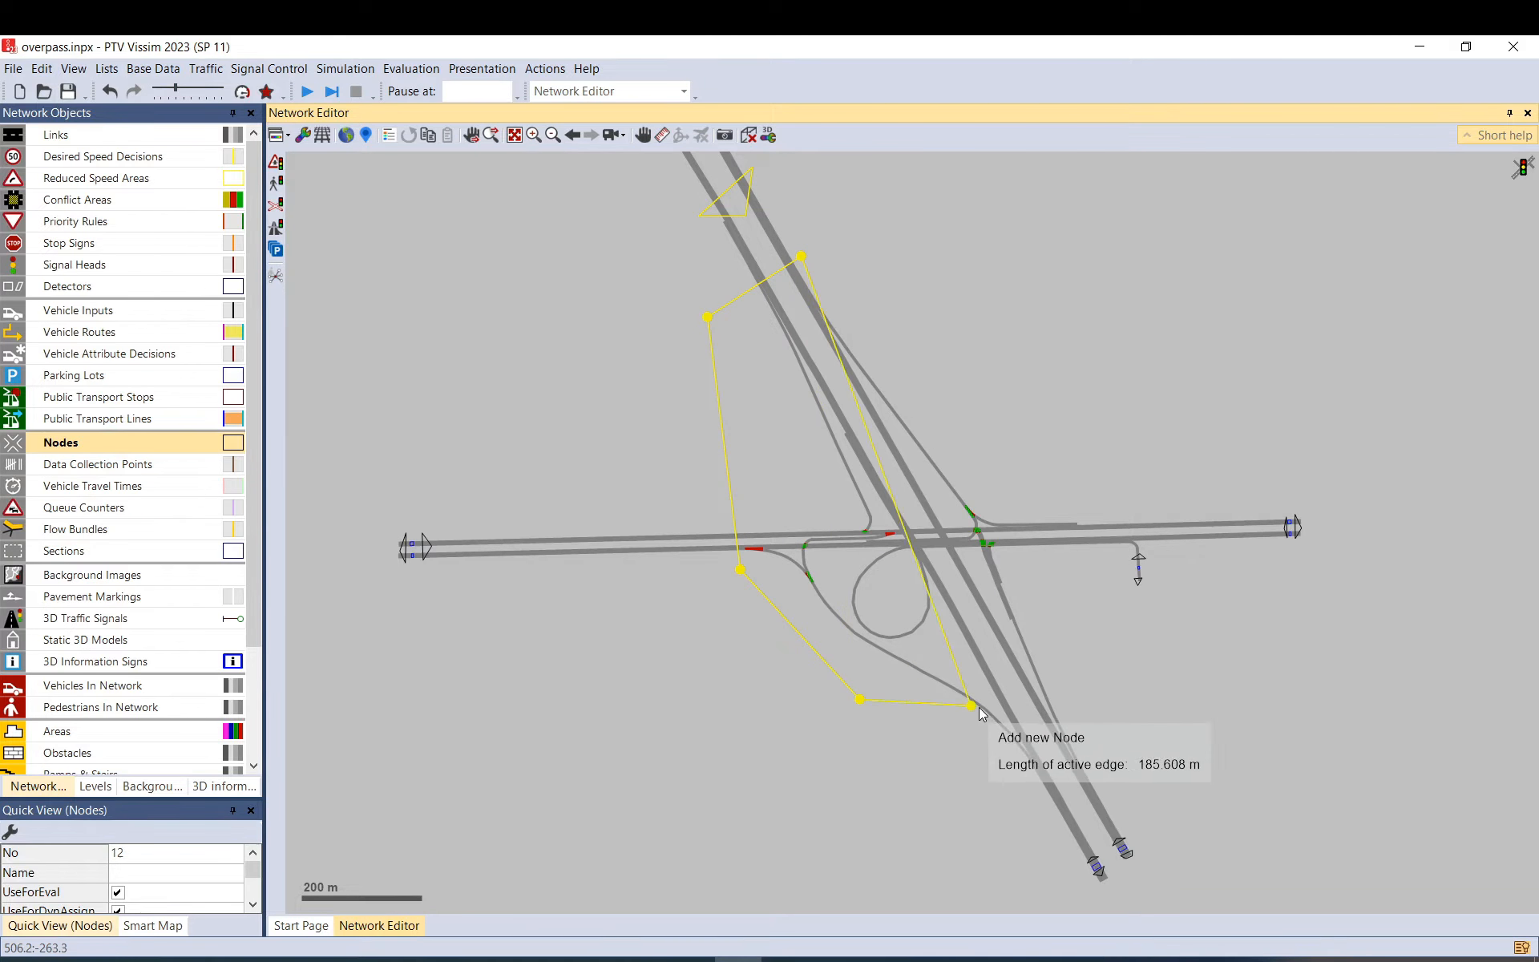
pyautogui.click(1011, 765)
pyautogui.click(1048, 813)
pyautogui.click(1110, 760)
pyautogui.doubleClick(1035, 507)
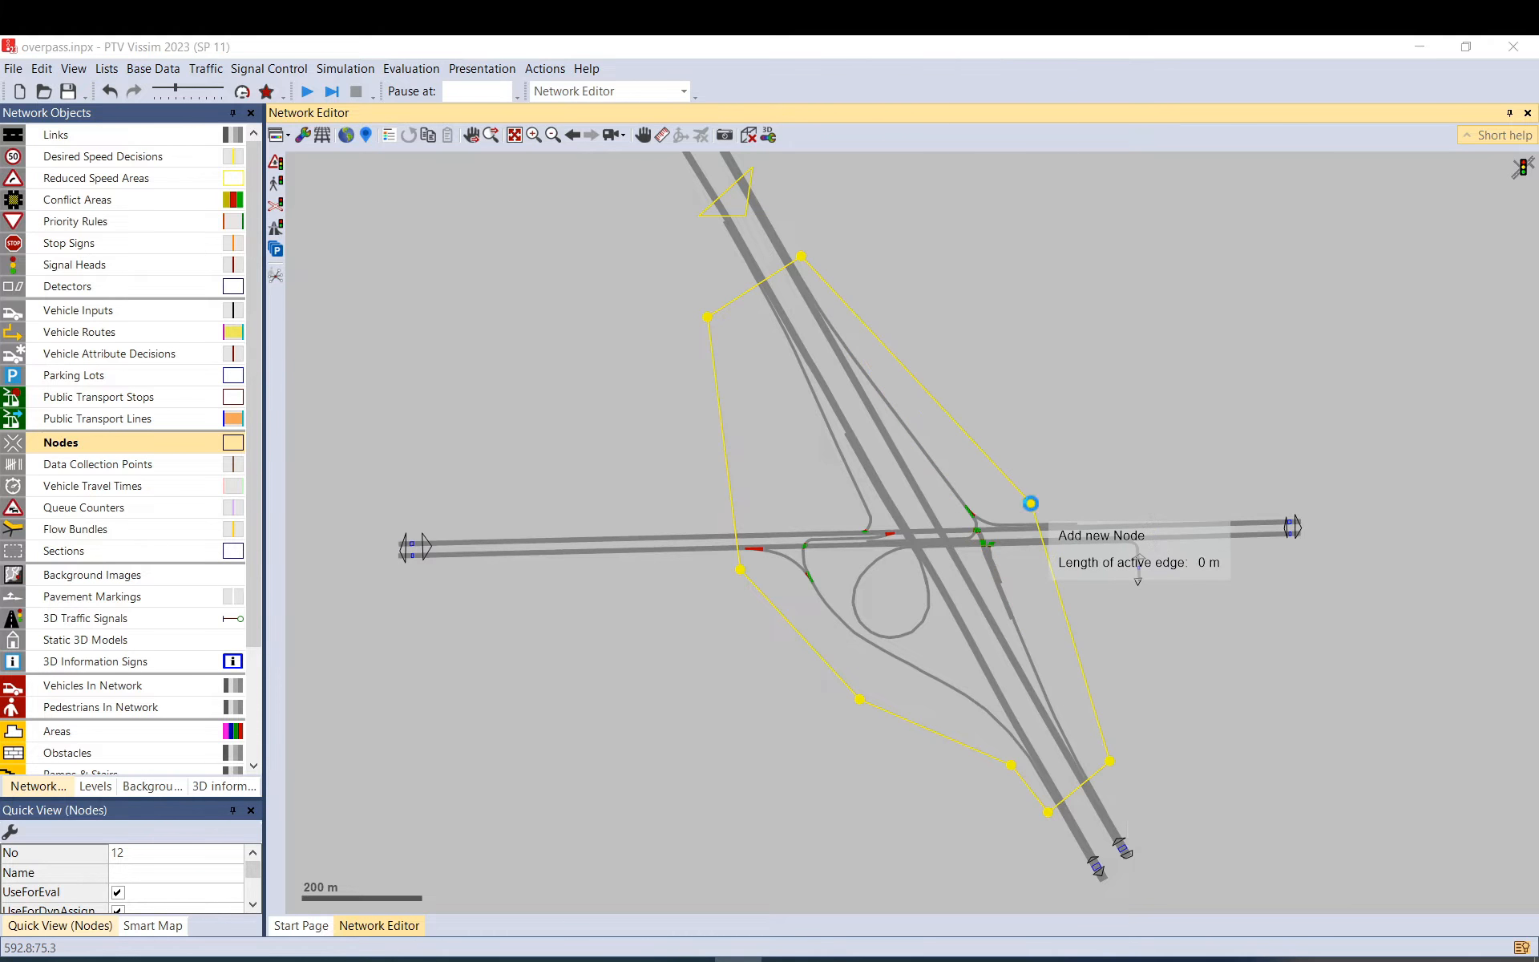
pyautogui.click(874, 732)
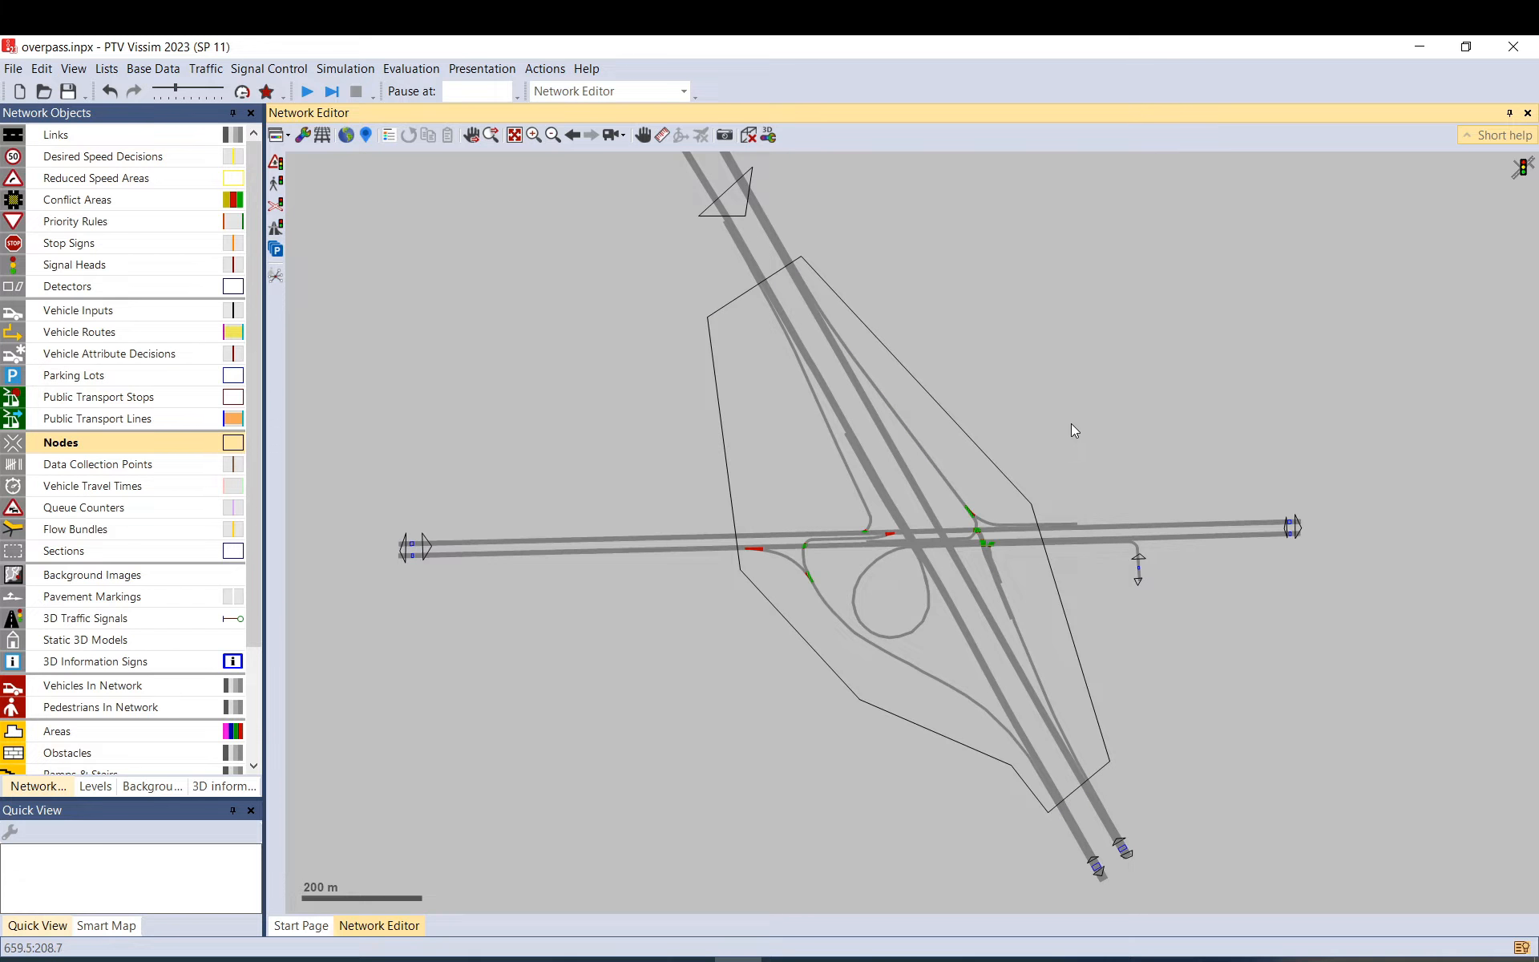
# Move node 12 up and to the left, then delete interchange node 13.
pyautogui.click(728, 201)
pyautogui.moveTo(638, 222); pyautogui.dragTo(746, 494)
pyautogui.moveTo(834, 472); pyautogui.dragTo(770, 350)
pyautogui.click(886, 359)
pyautogui.moveTo(983, 468); pyautogui.dragTo(892, 345)
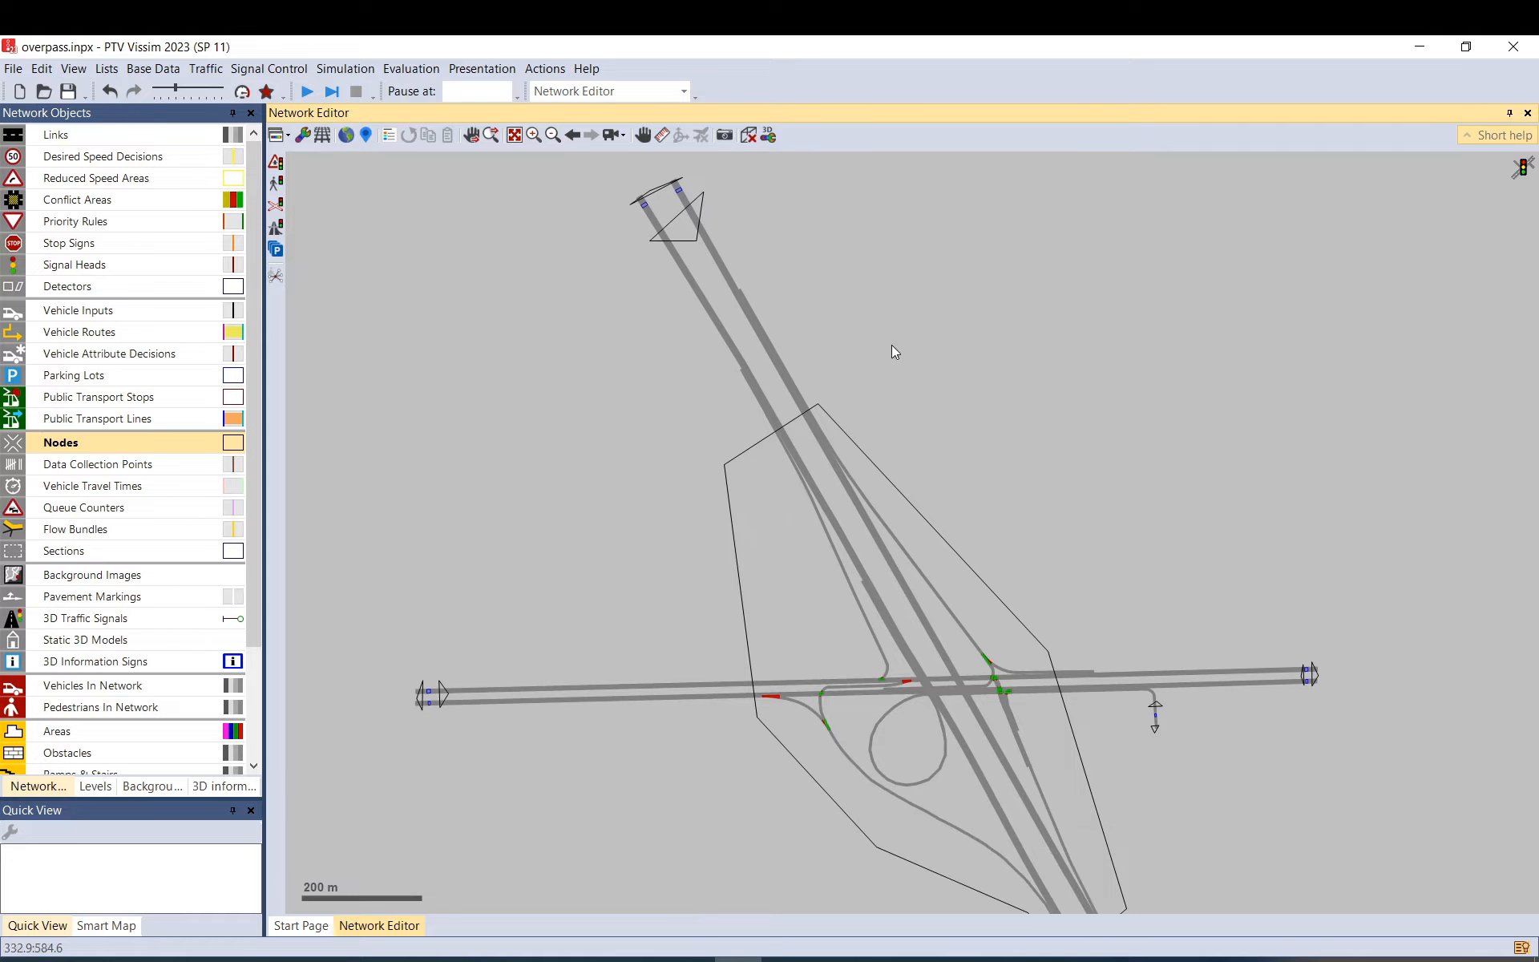
pyautogui.click(931, 551)
pyautogui.press('Delete')
pyautogui.scroll(3, 912, 542)
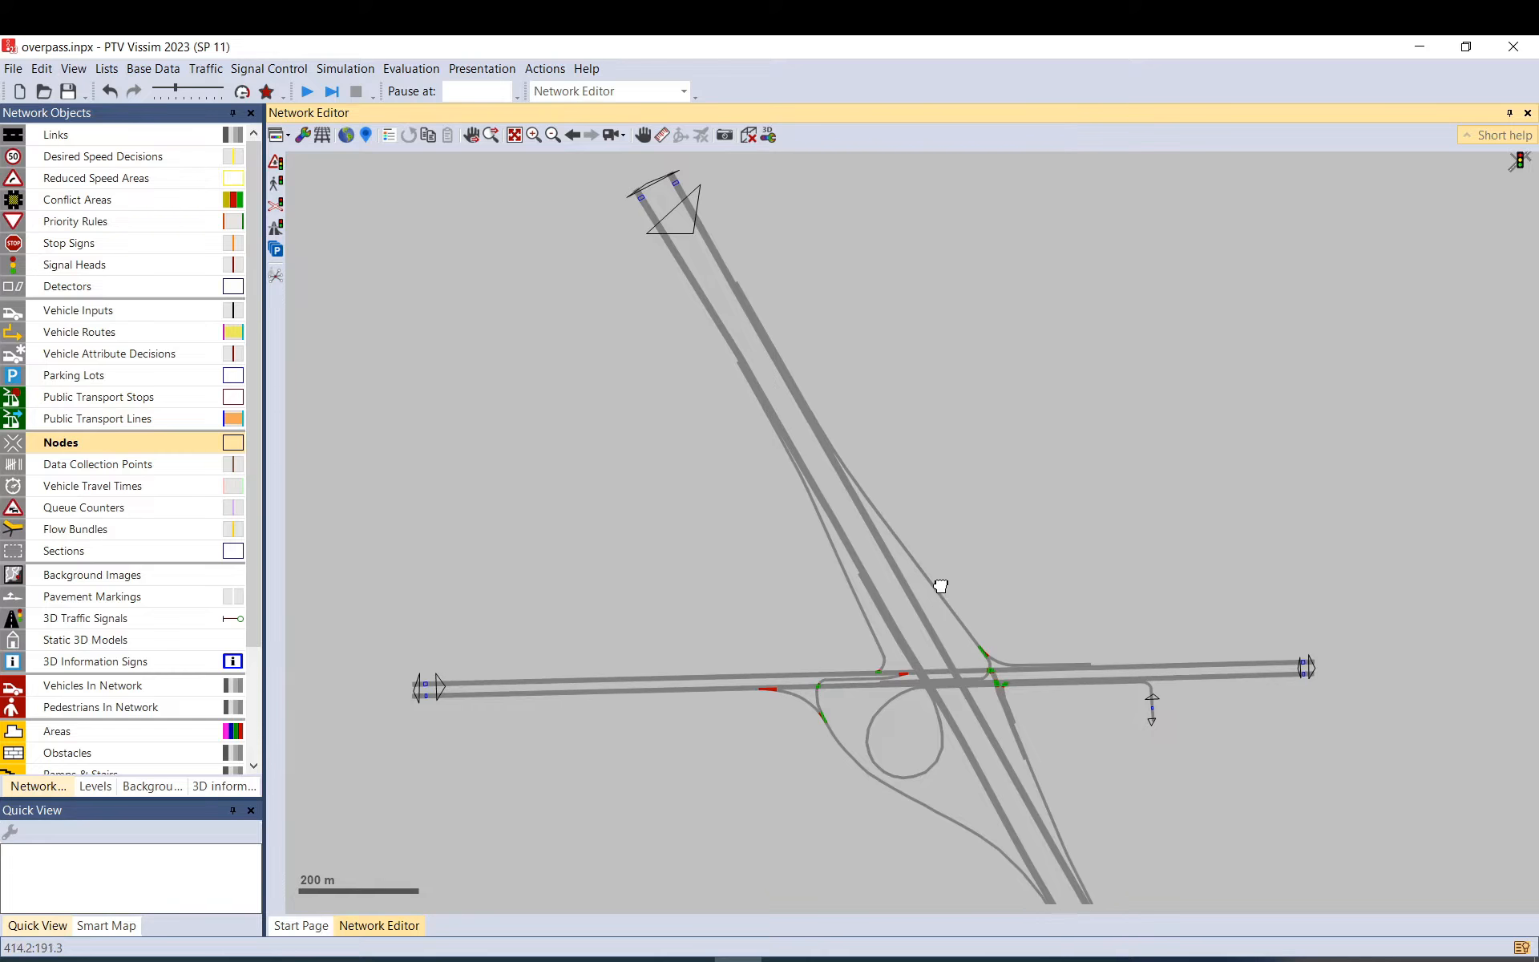
# Open the Edges list and generate the 41-edge dynamic assignment graph.
pyautogui.scroll(-1, 843, 423)
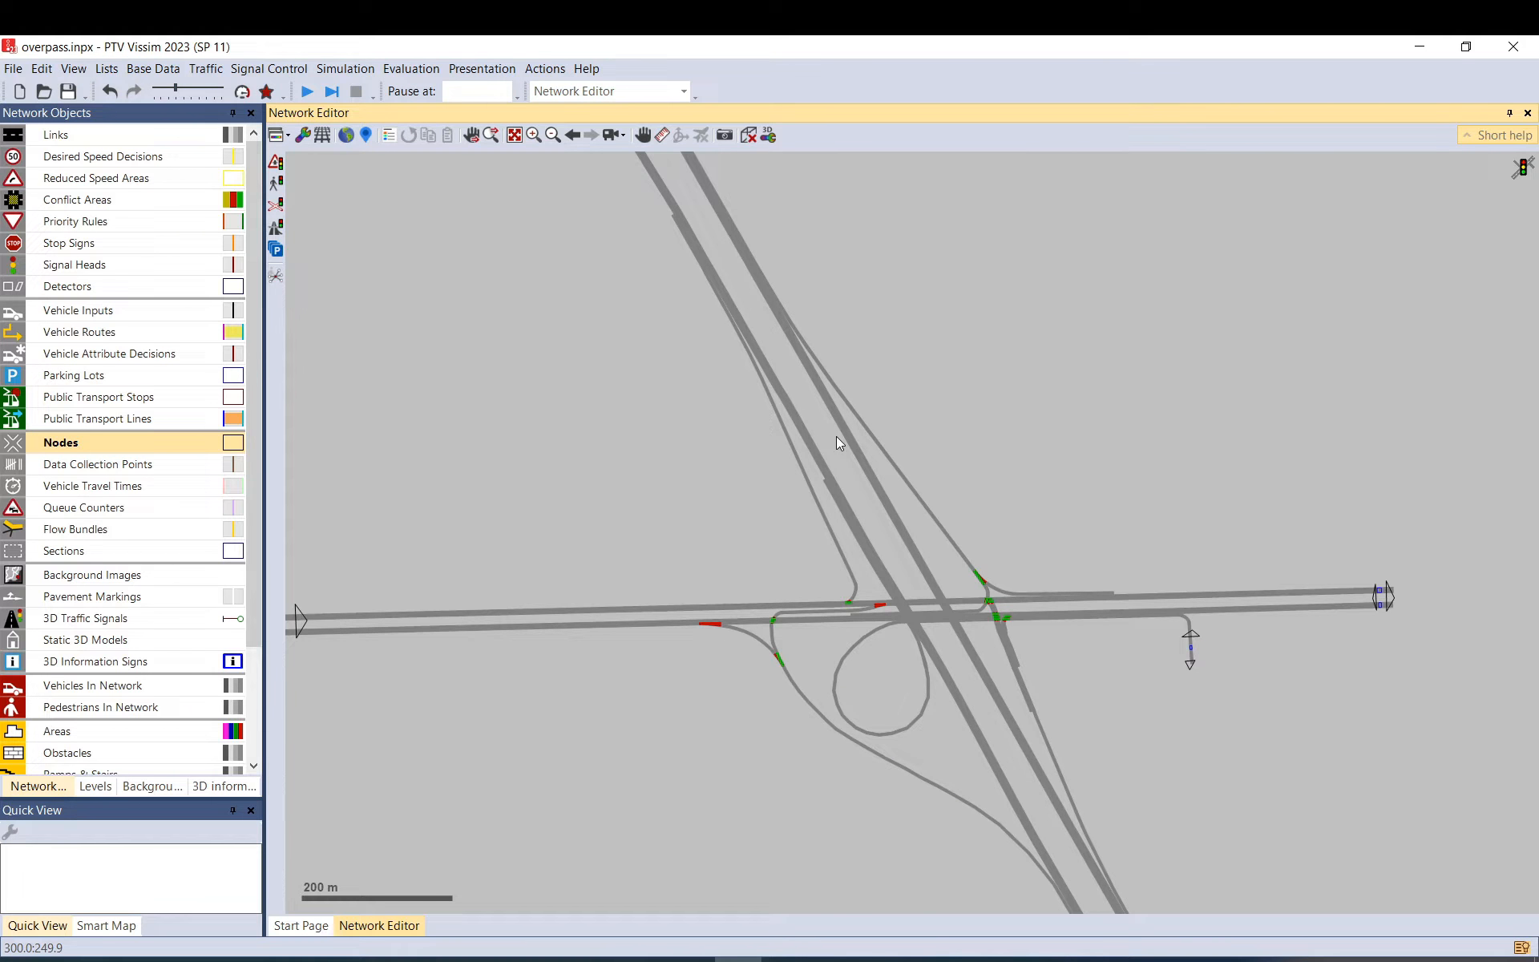
pyautogui.click(200, 70)
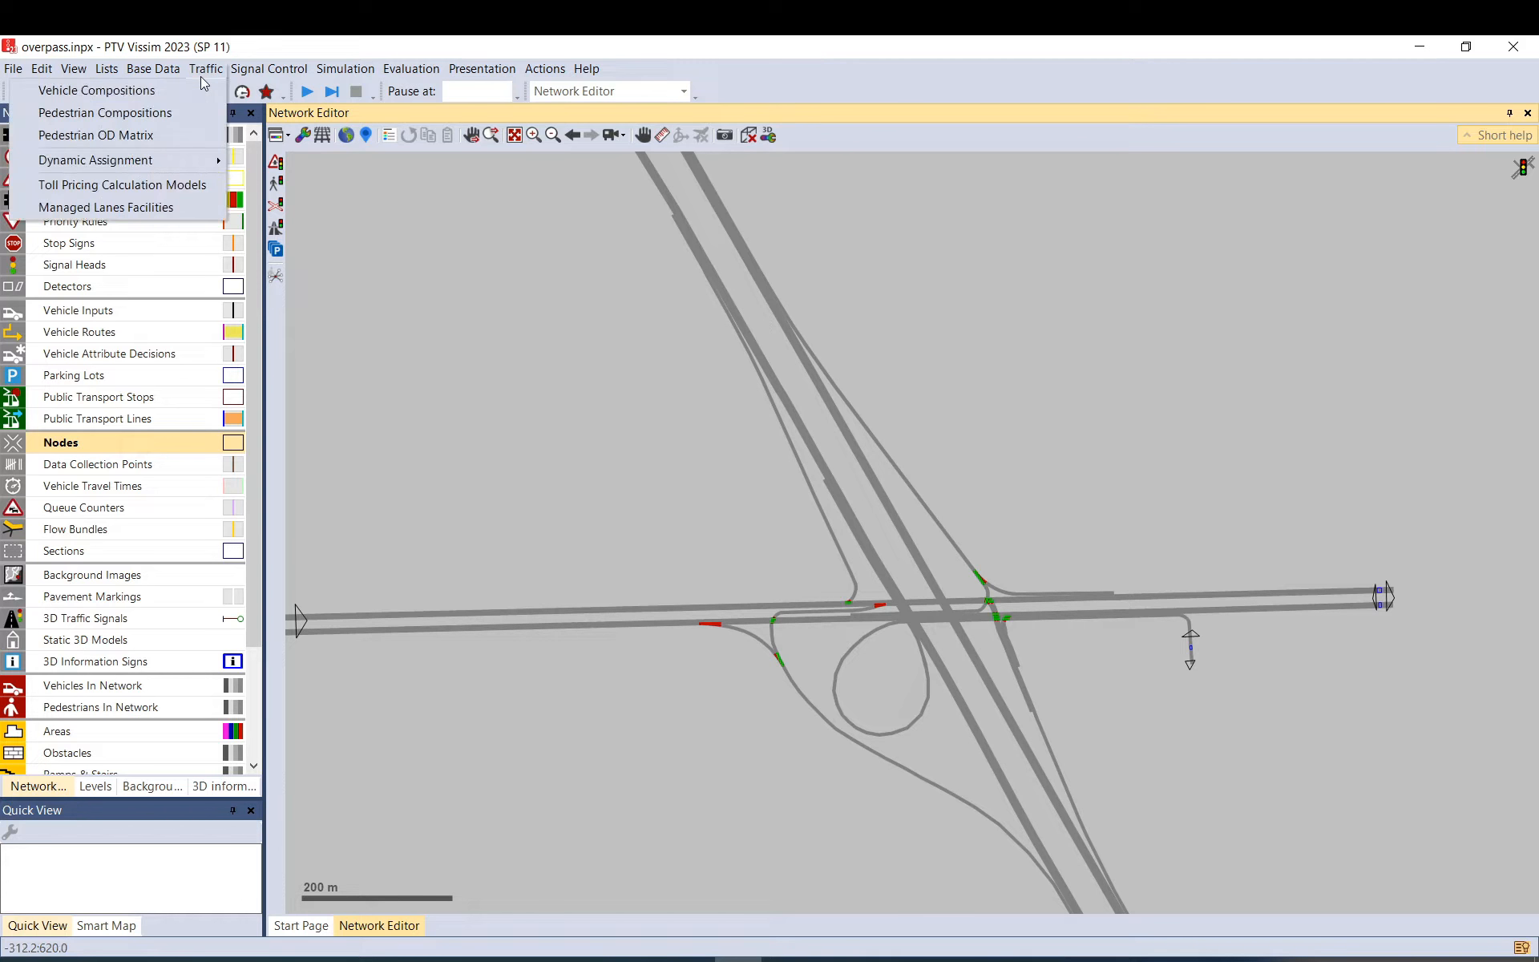
pyautogui.moveTo(179, 161)
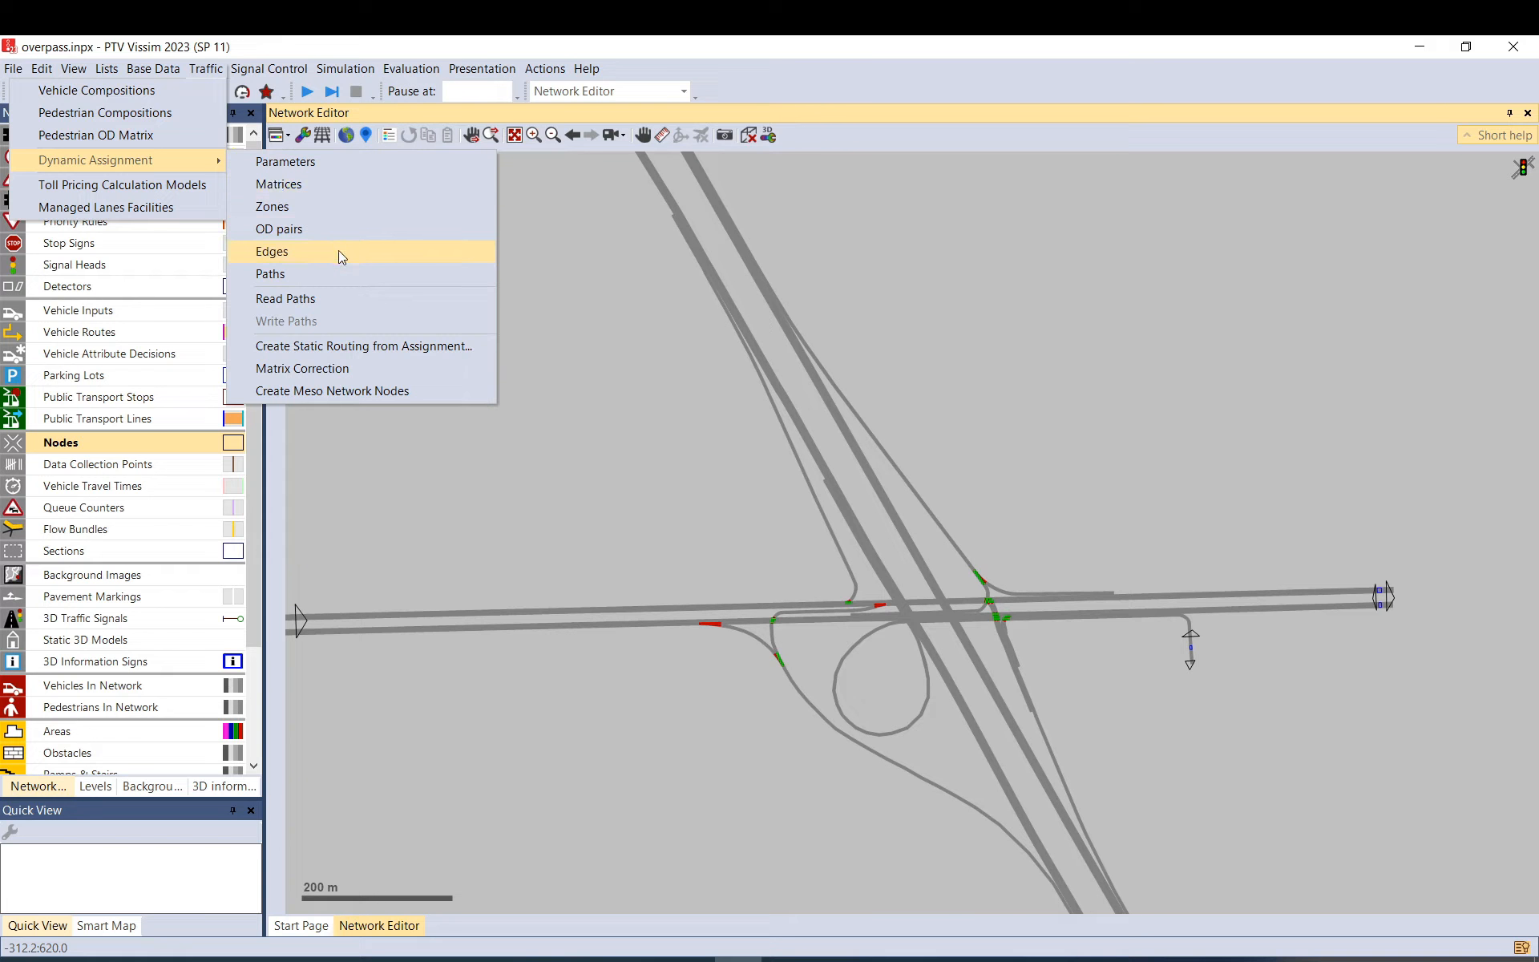
pyautogui.click(284, 253)
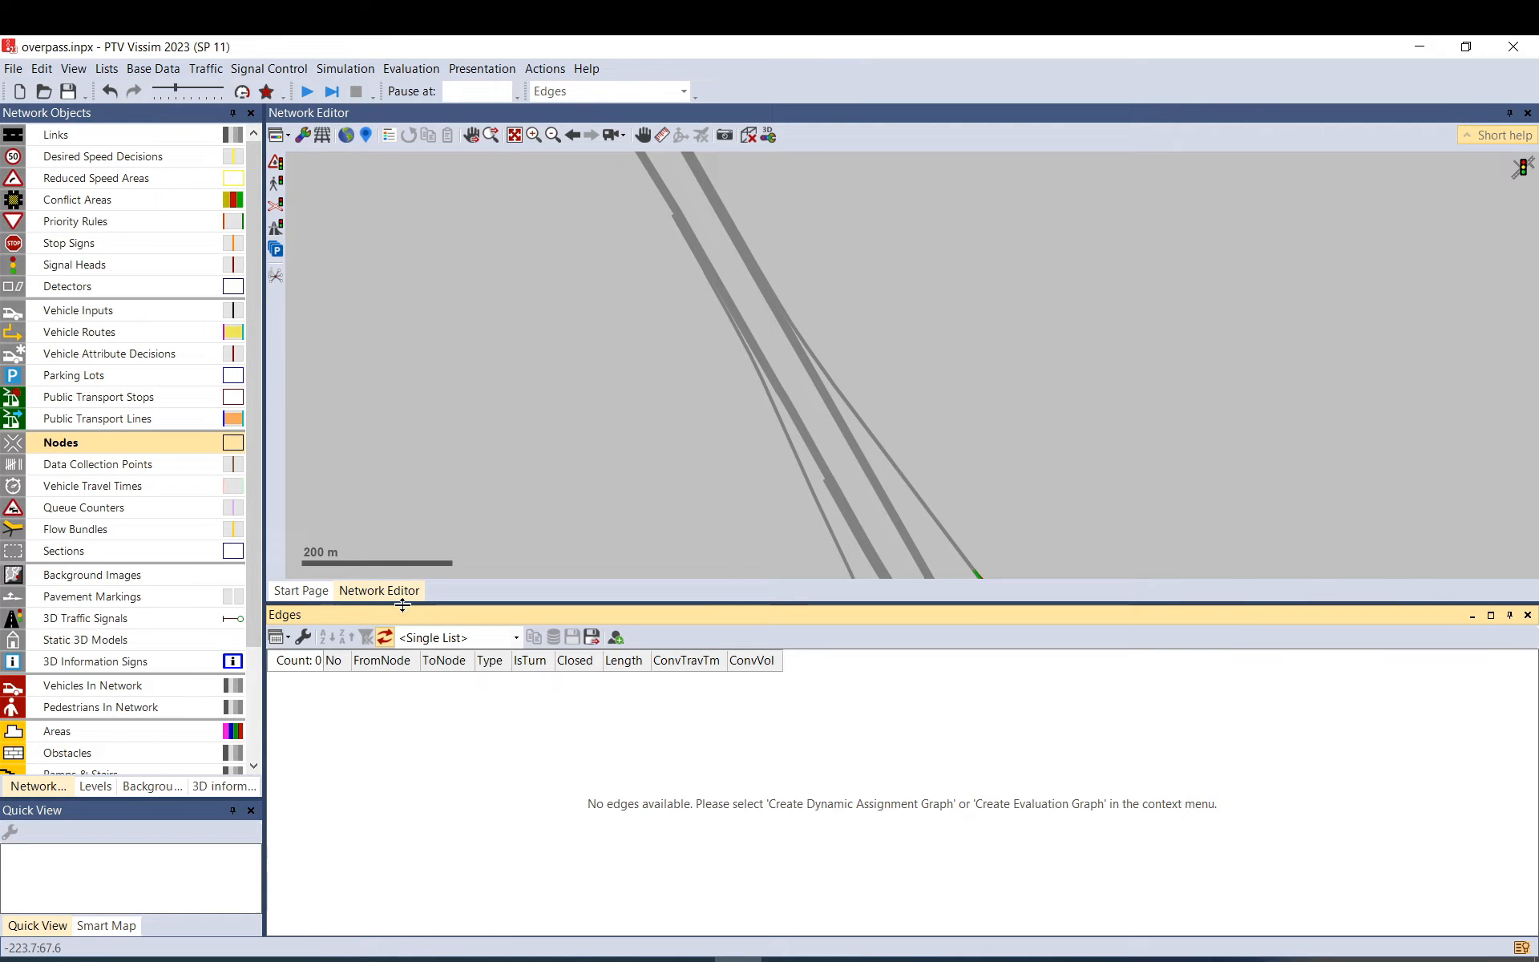
pyautogui.rightClick(415, 732)
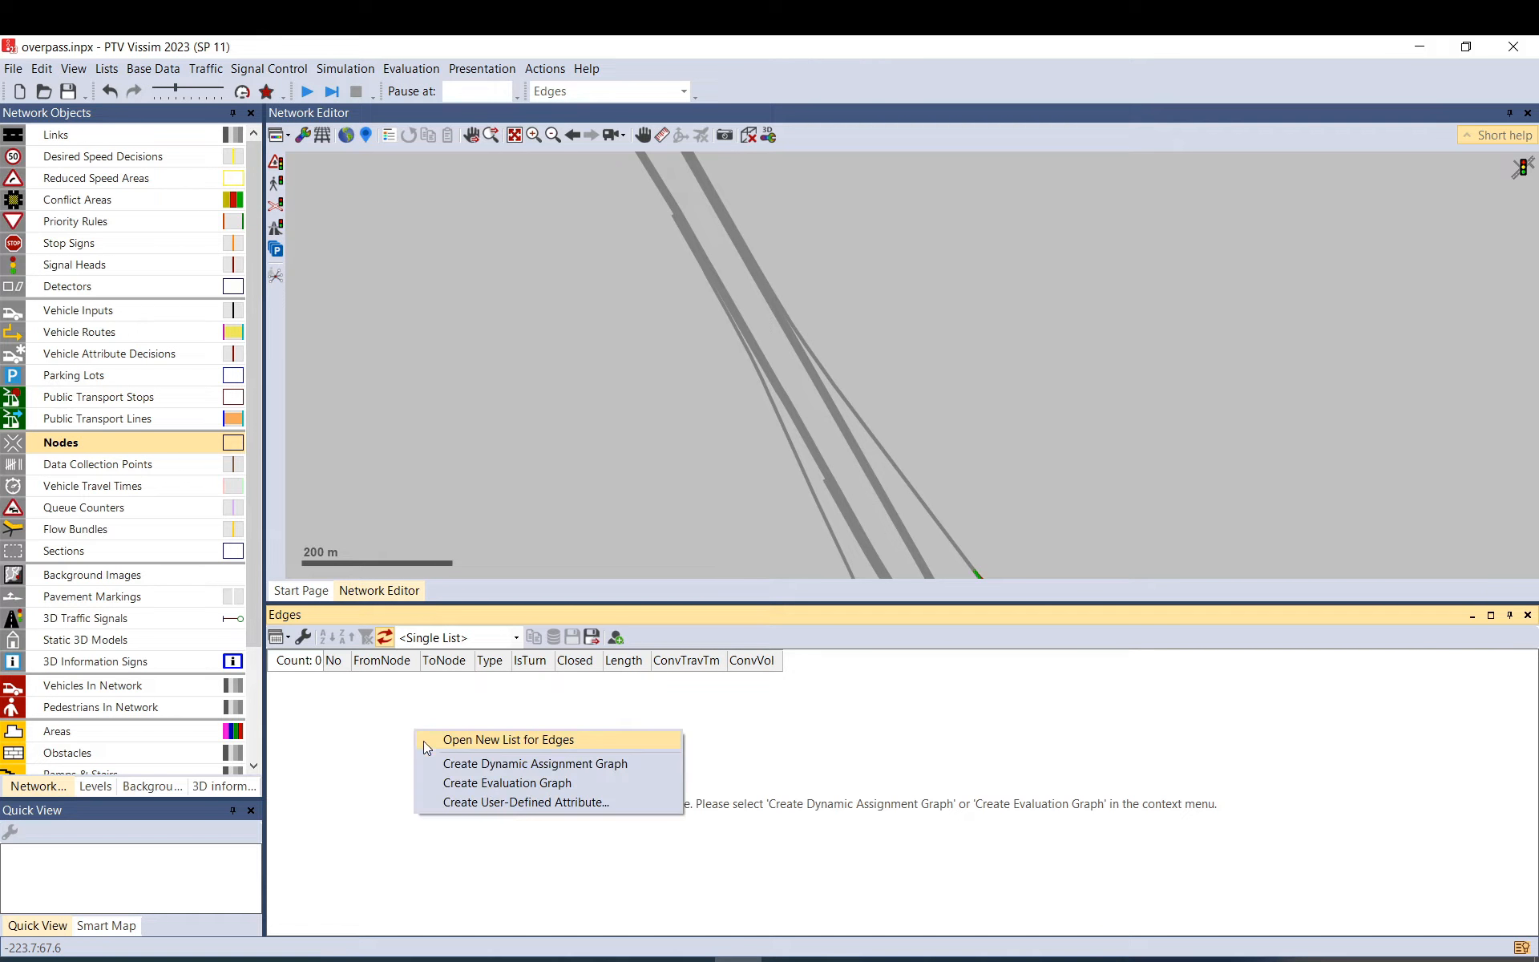
pyautogui.click(579, 768)
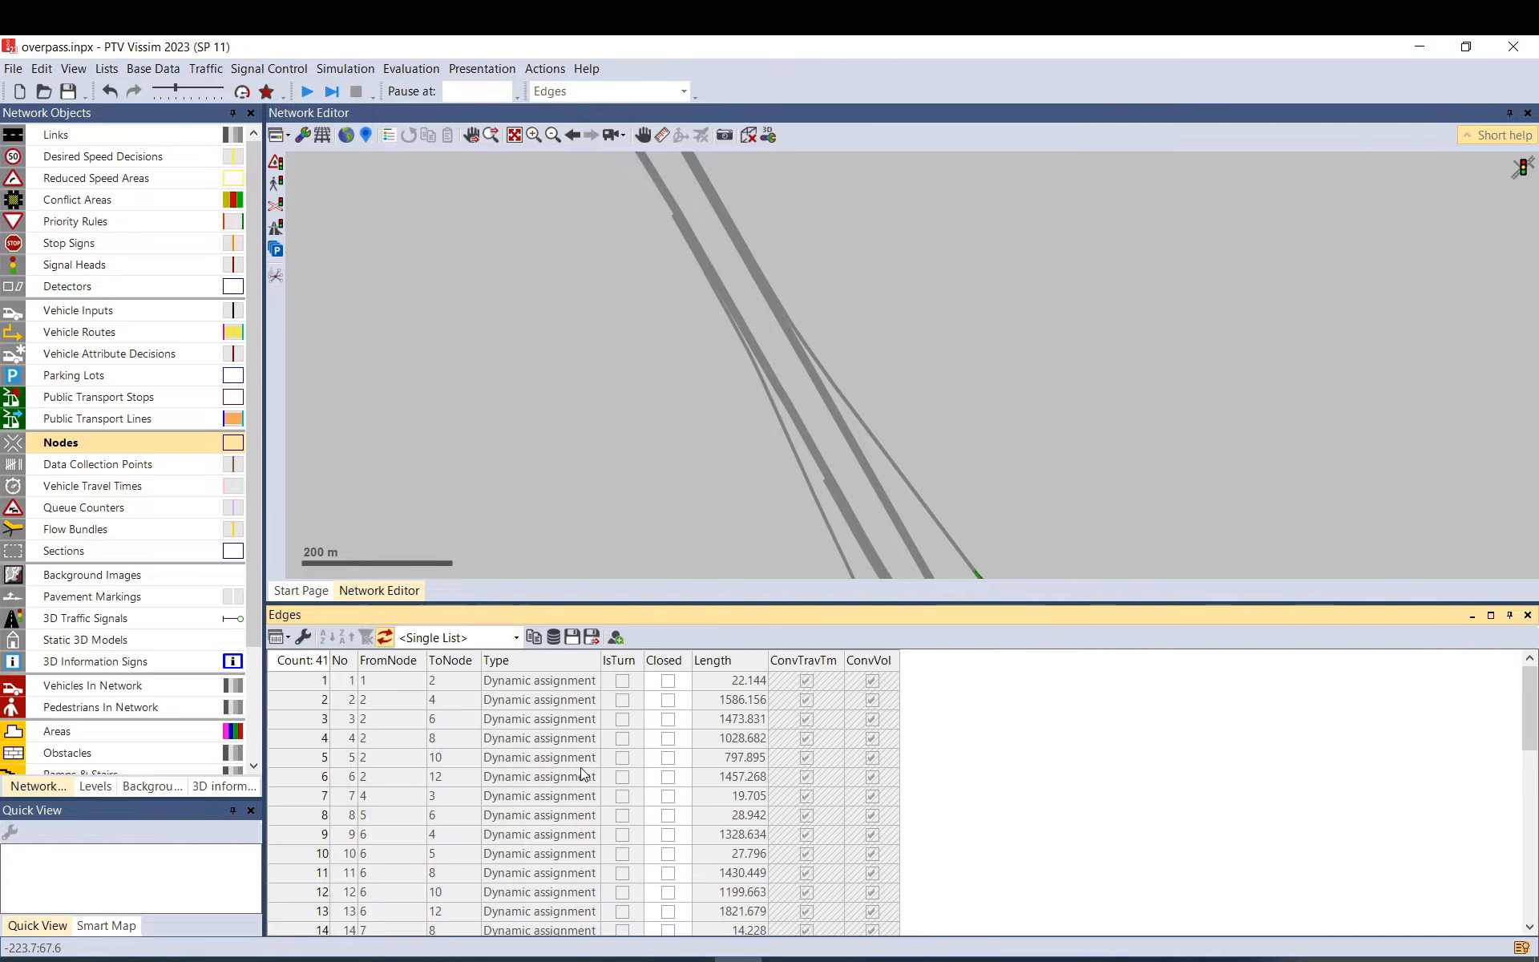
# Browse the edges in the list, inspecting edges 1 through 18 on the network.
pyautogui.click(308, 683)
pyautogui.scroll(-3, 561, 471)
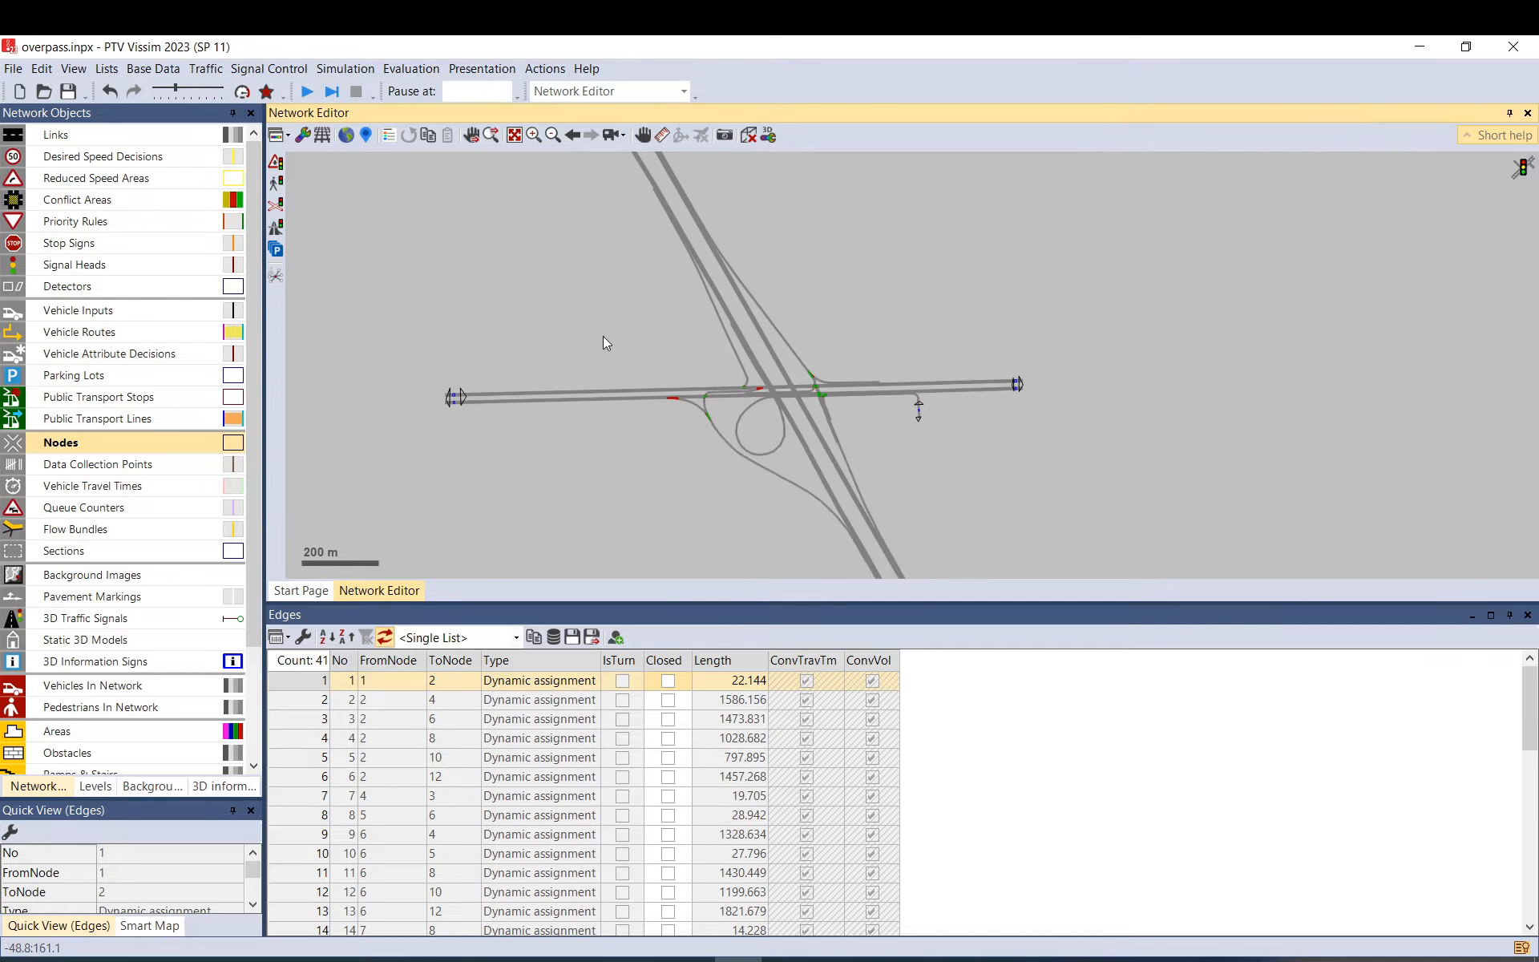
pyautogui.scroll(-2, 633, 373)
pyautogui.scroll(4, 796, 523)
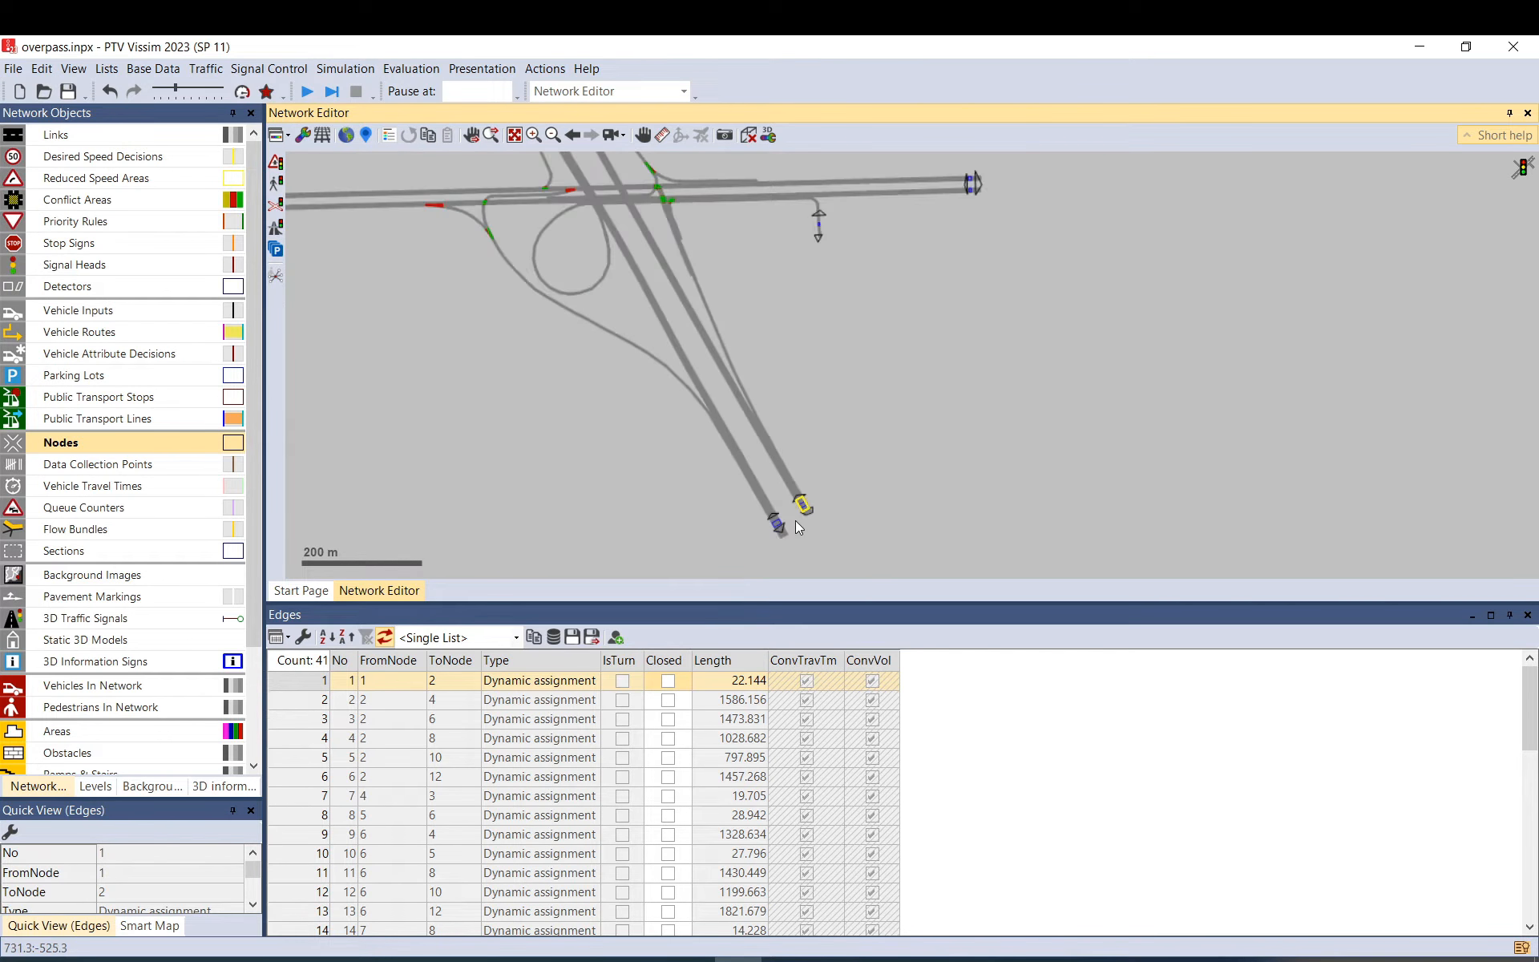
pyautogui.scroll(5, 798, 527)
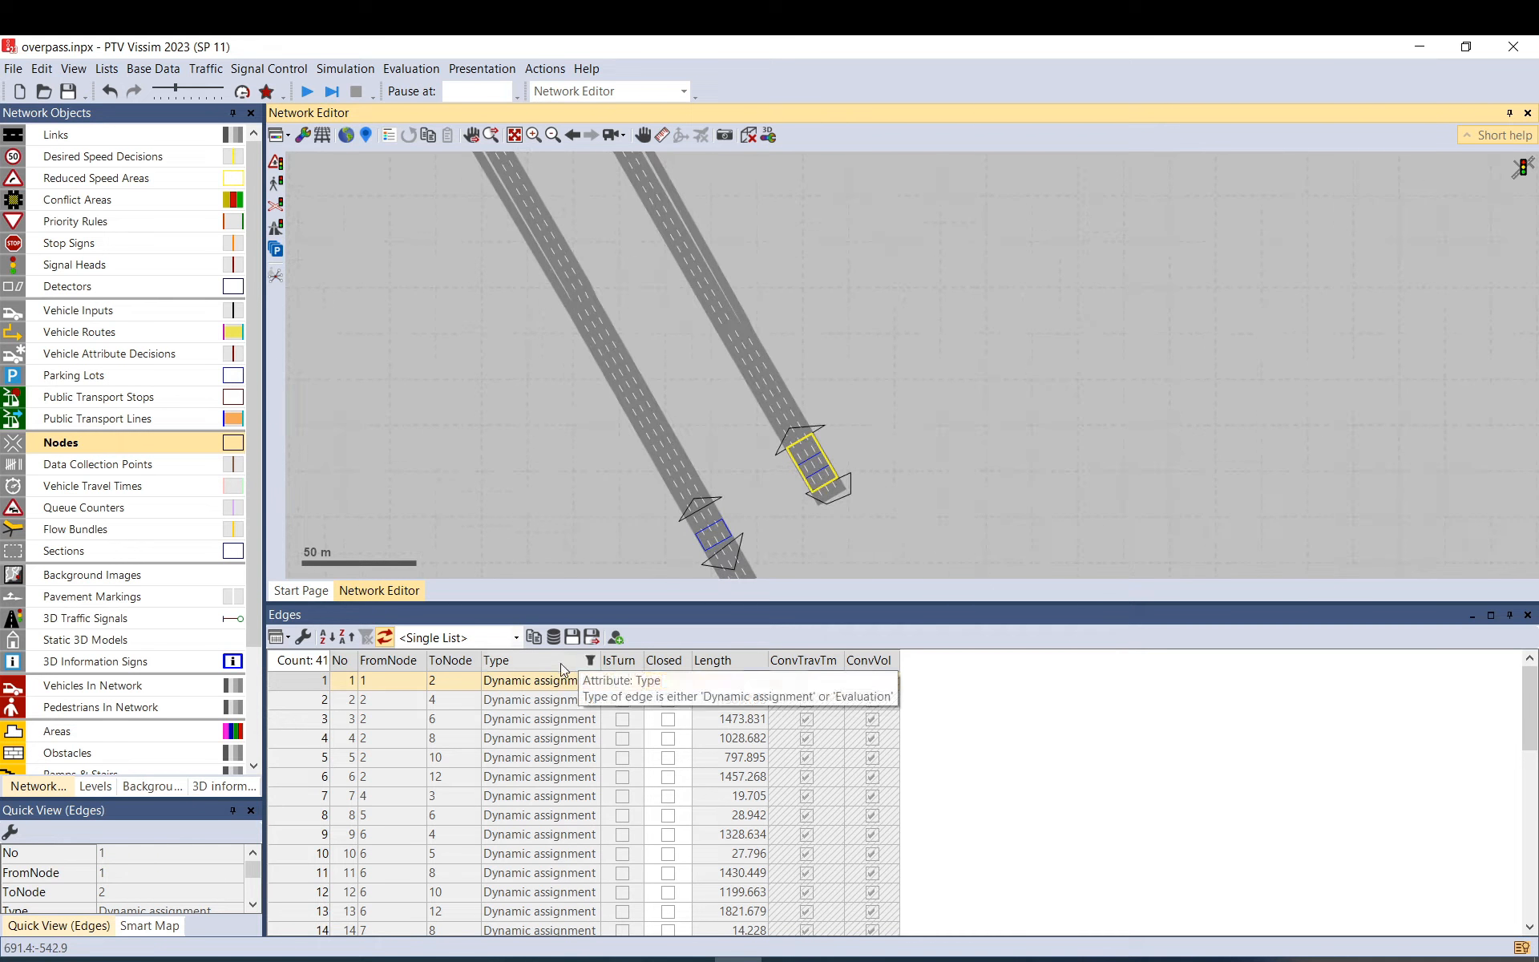
pyautogui.click(550, 700)
pyautogui.scroll(-3, 594, 522)
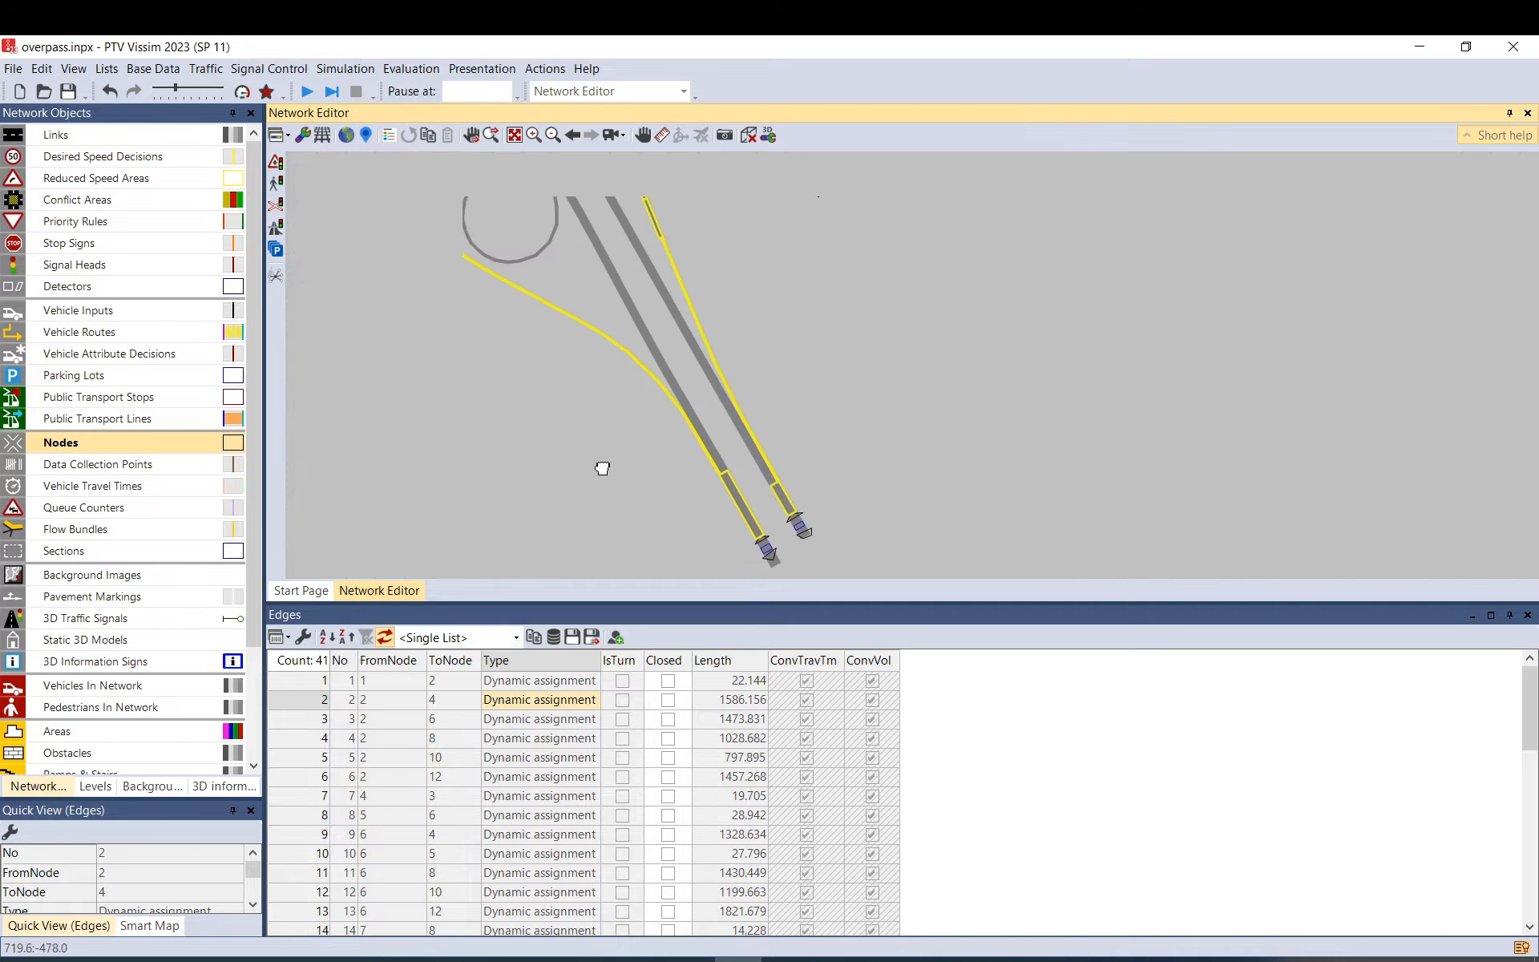
pyautogui.click(556, 719)
pyautogui.click(558, 739)
pyautogui.click(560, 759)
pyautogui.press('Down')
pyautogui.press('Down')
pyautogui.press('Down')
pyautogui.press('Down')
pyautogui.press('Down')
pyautogui.press('Down')
pyautogui.press('Down')
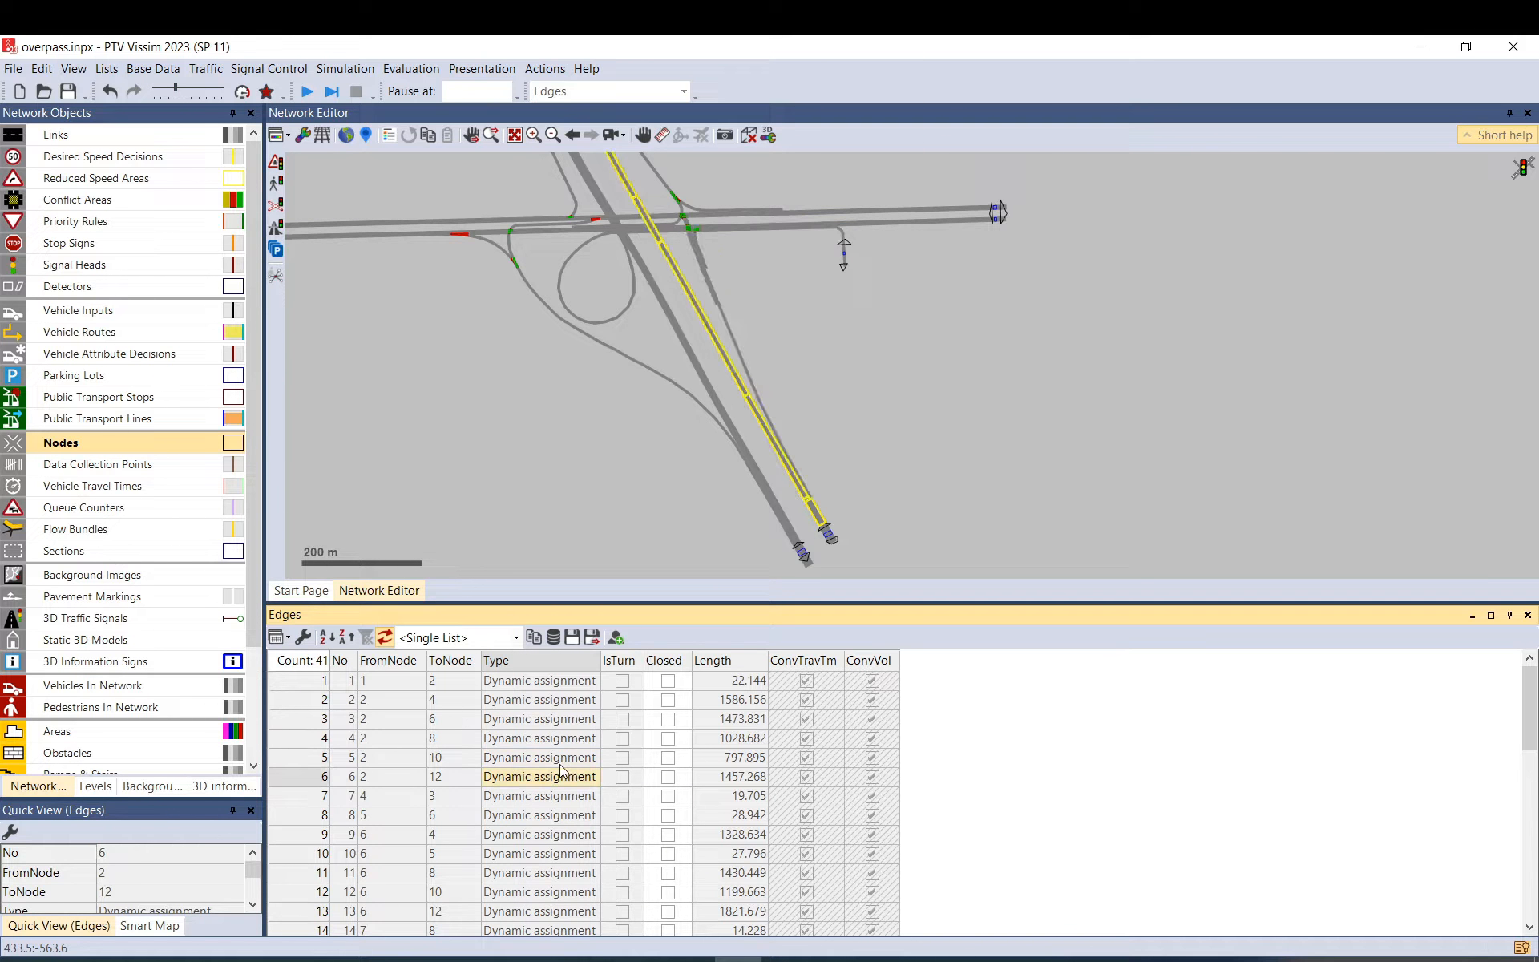
pyautogui.press('Down')
pyautogui.press('Down')
pyautogui.press('Down')
pyautogui.press('Down')
pyautogui.press('Down')
pyautogui.press('Down')
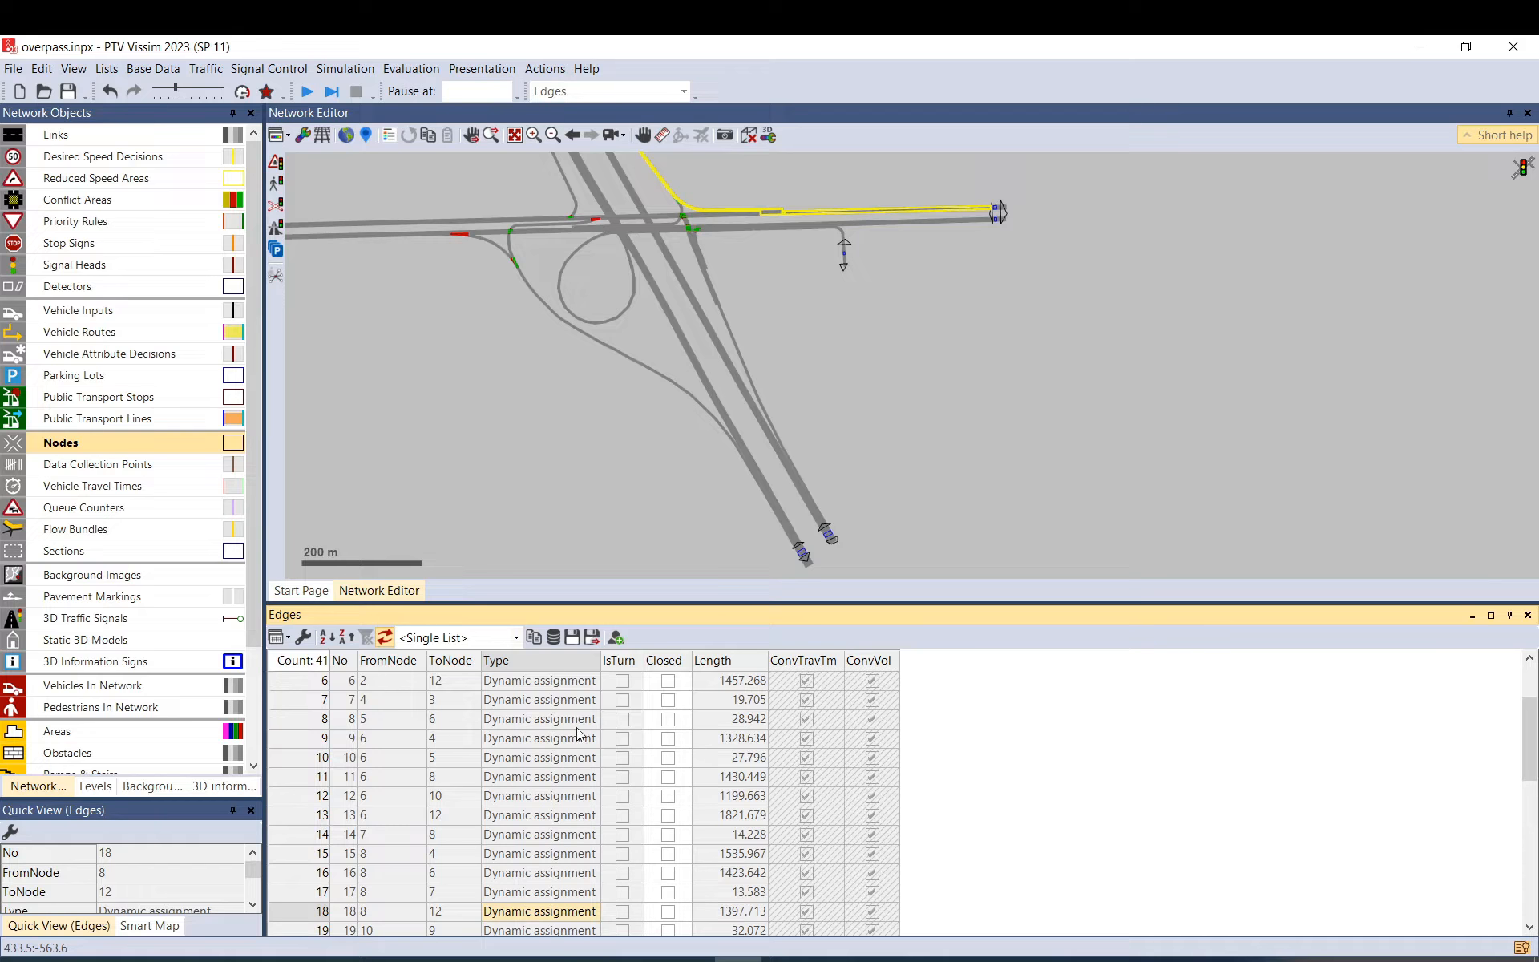
pyautogui.click(685, 718)
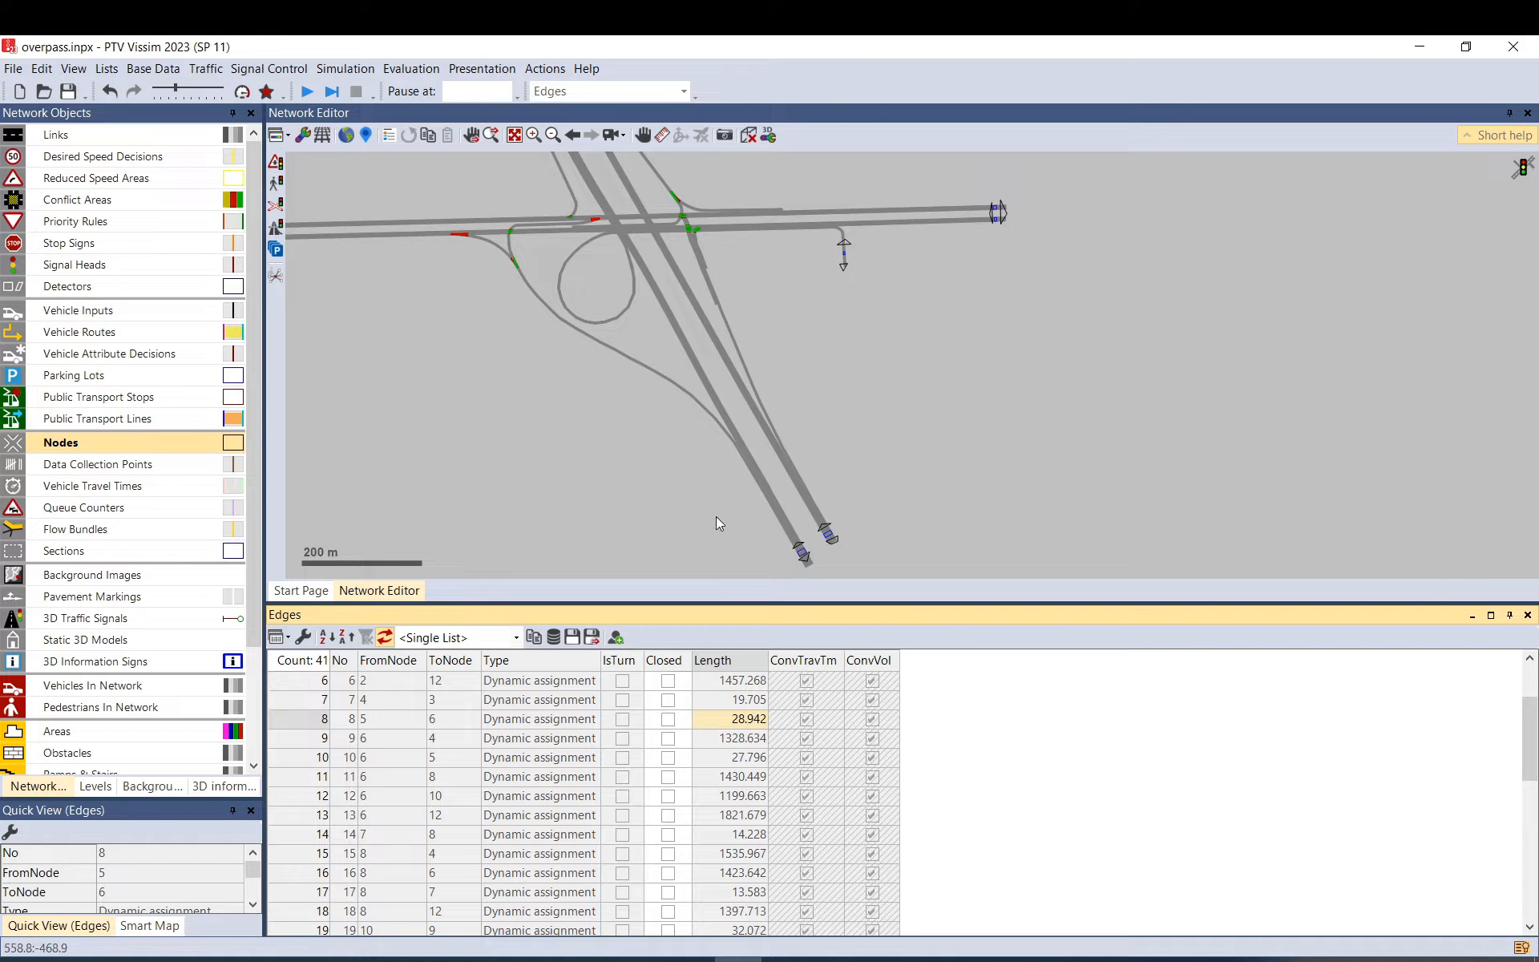
# Set edge 12 (node 6 to 10) closed, reopen it, then close the Edges list.
pyautogui.click(562, 796)
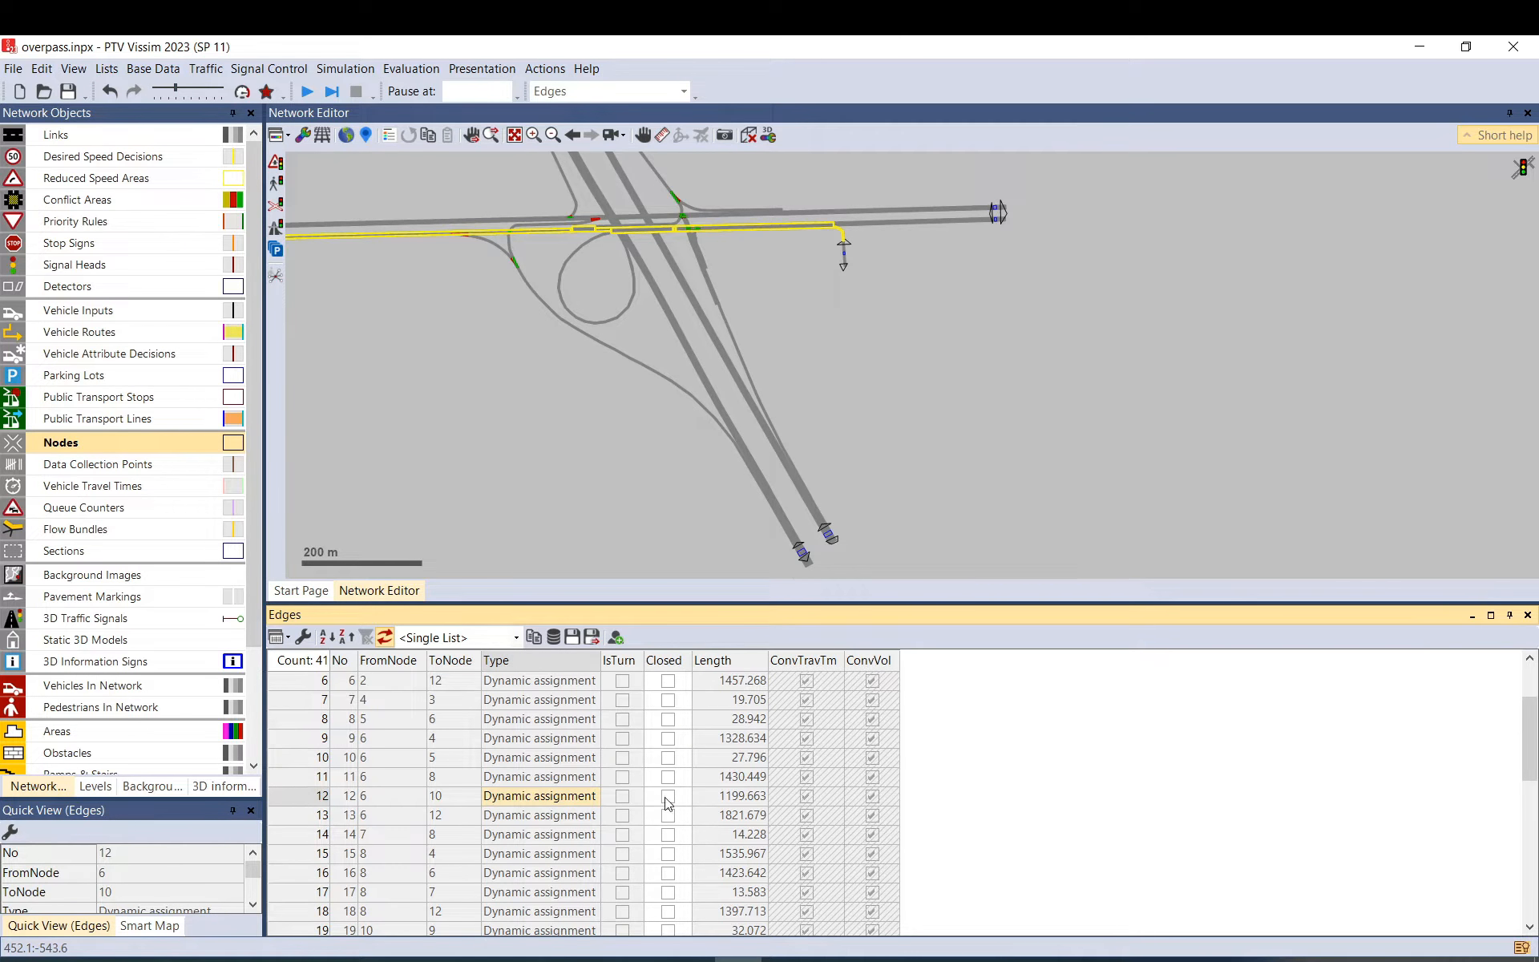
pyautogui.click(668, 796)
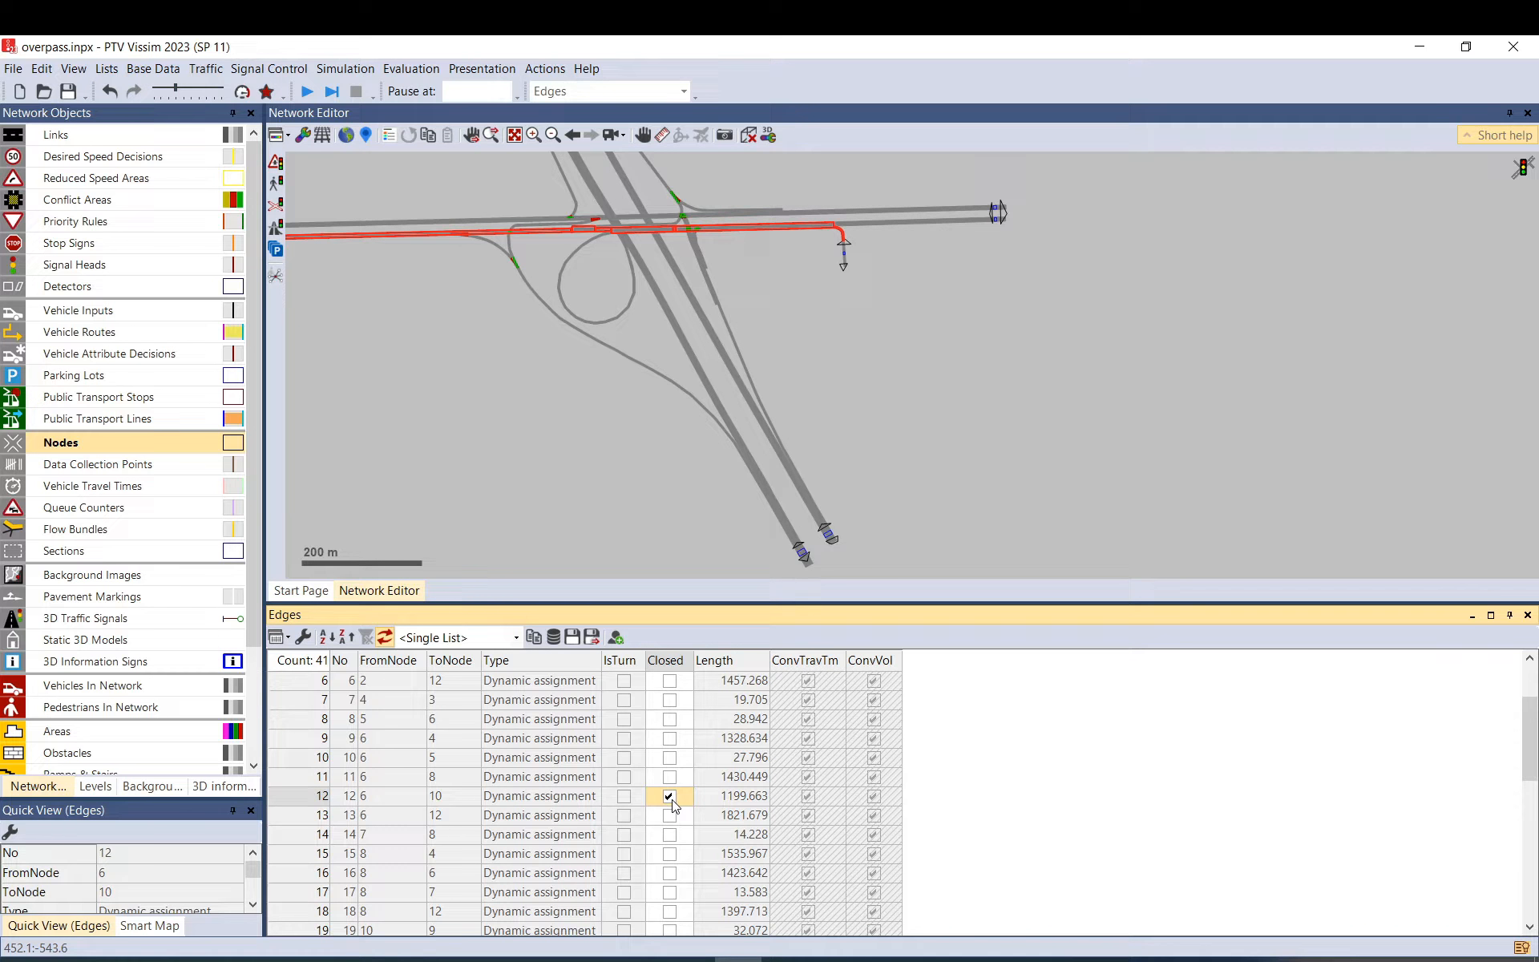
pyautogui.click(672, 799)
pyautogui.click(672, 801)
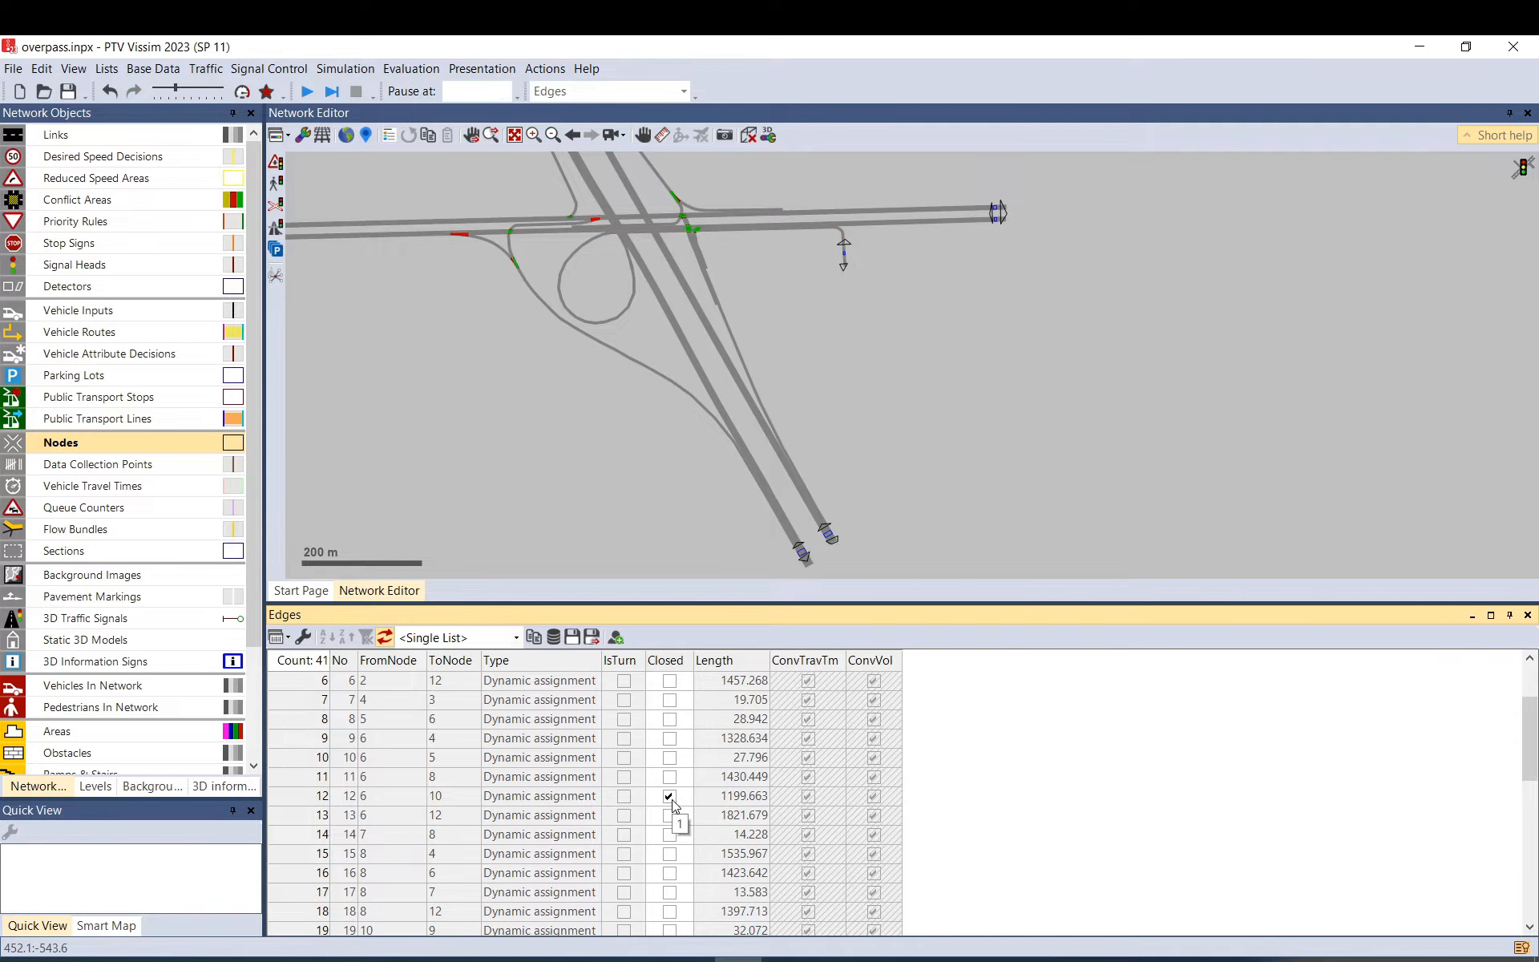
pyautogui.click(672, 798)
pyautogui.click(887, 454)
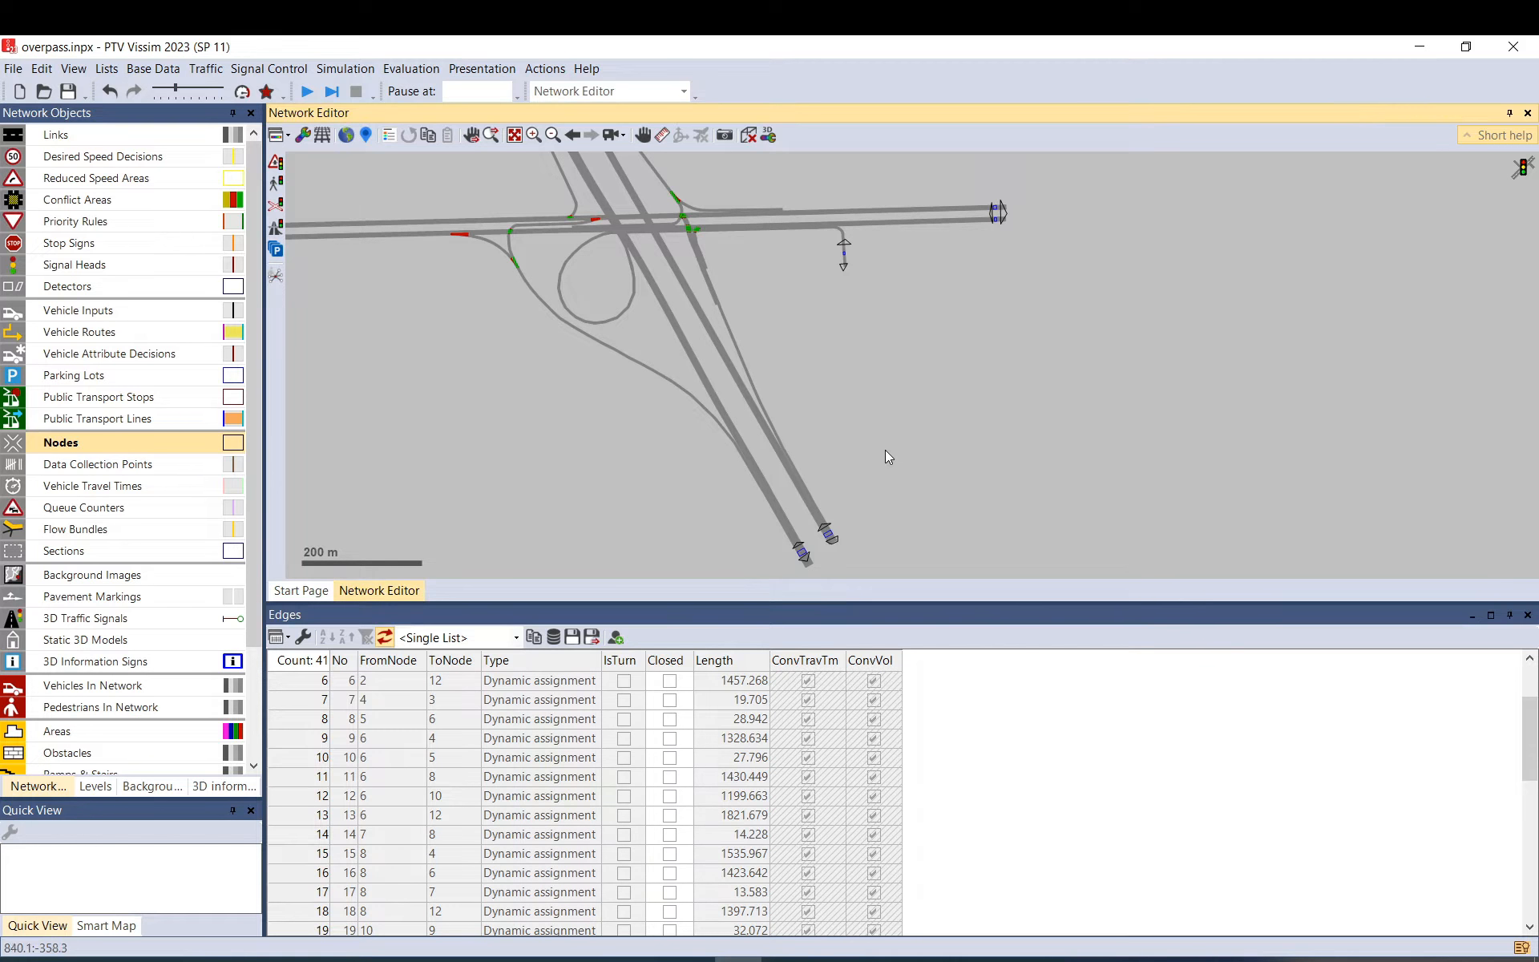
pyautogui.click(1528, 616)
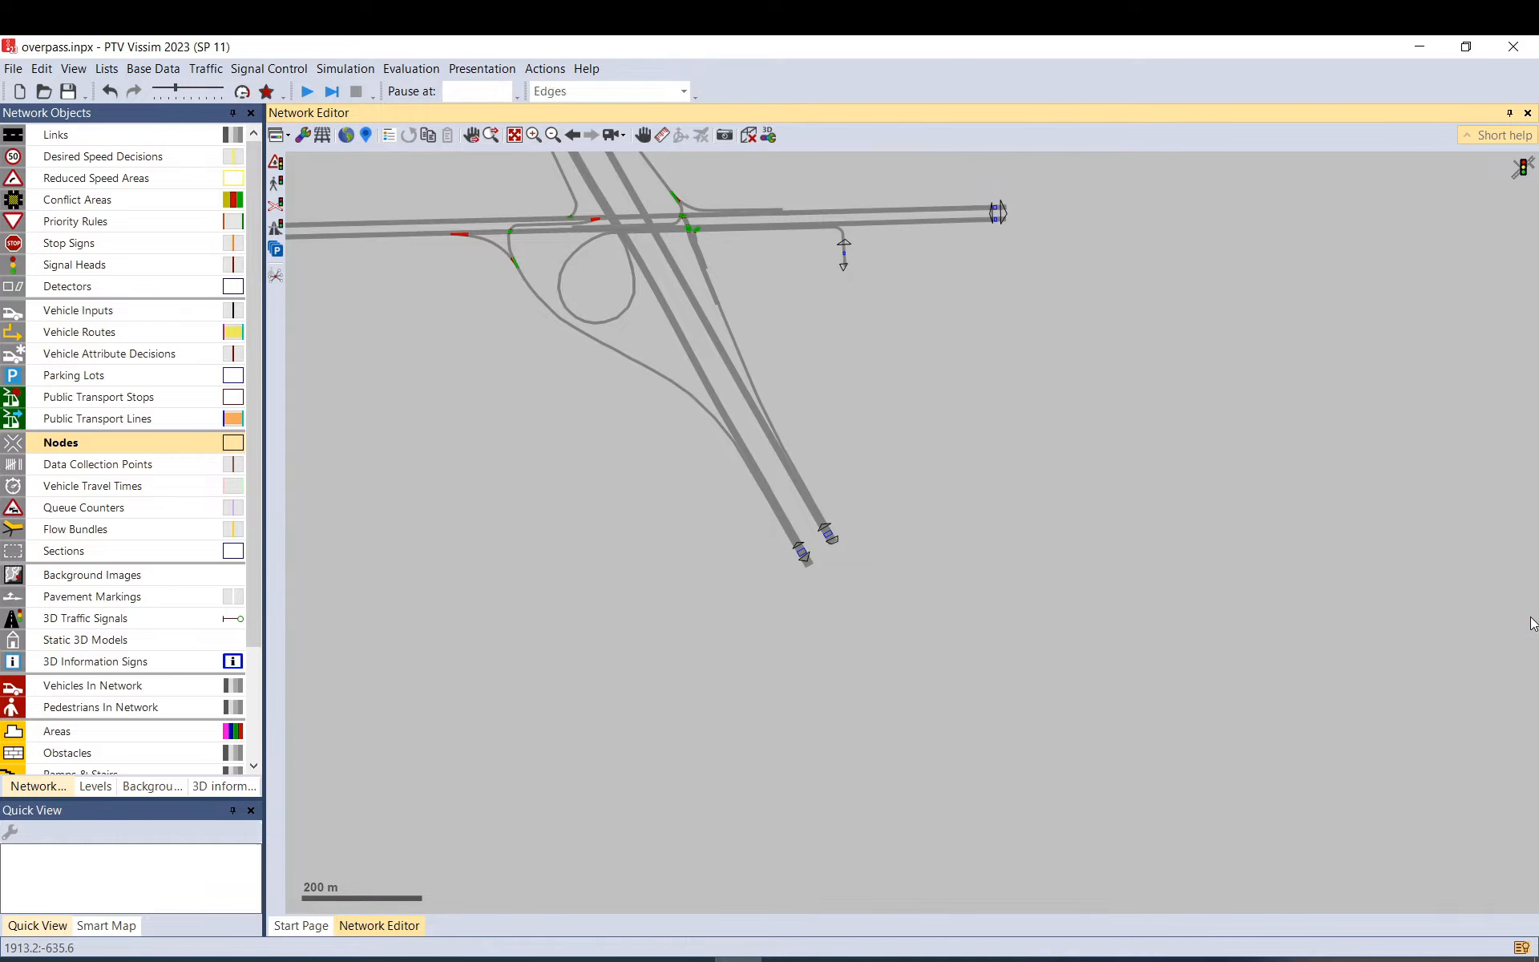
# Draw node 13 as a polygon around the right-hand ramp junction and confirm it.
pyautogui.moveTo(949, 382); pyautogui.dragTo(1097, 571)
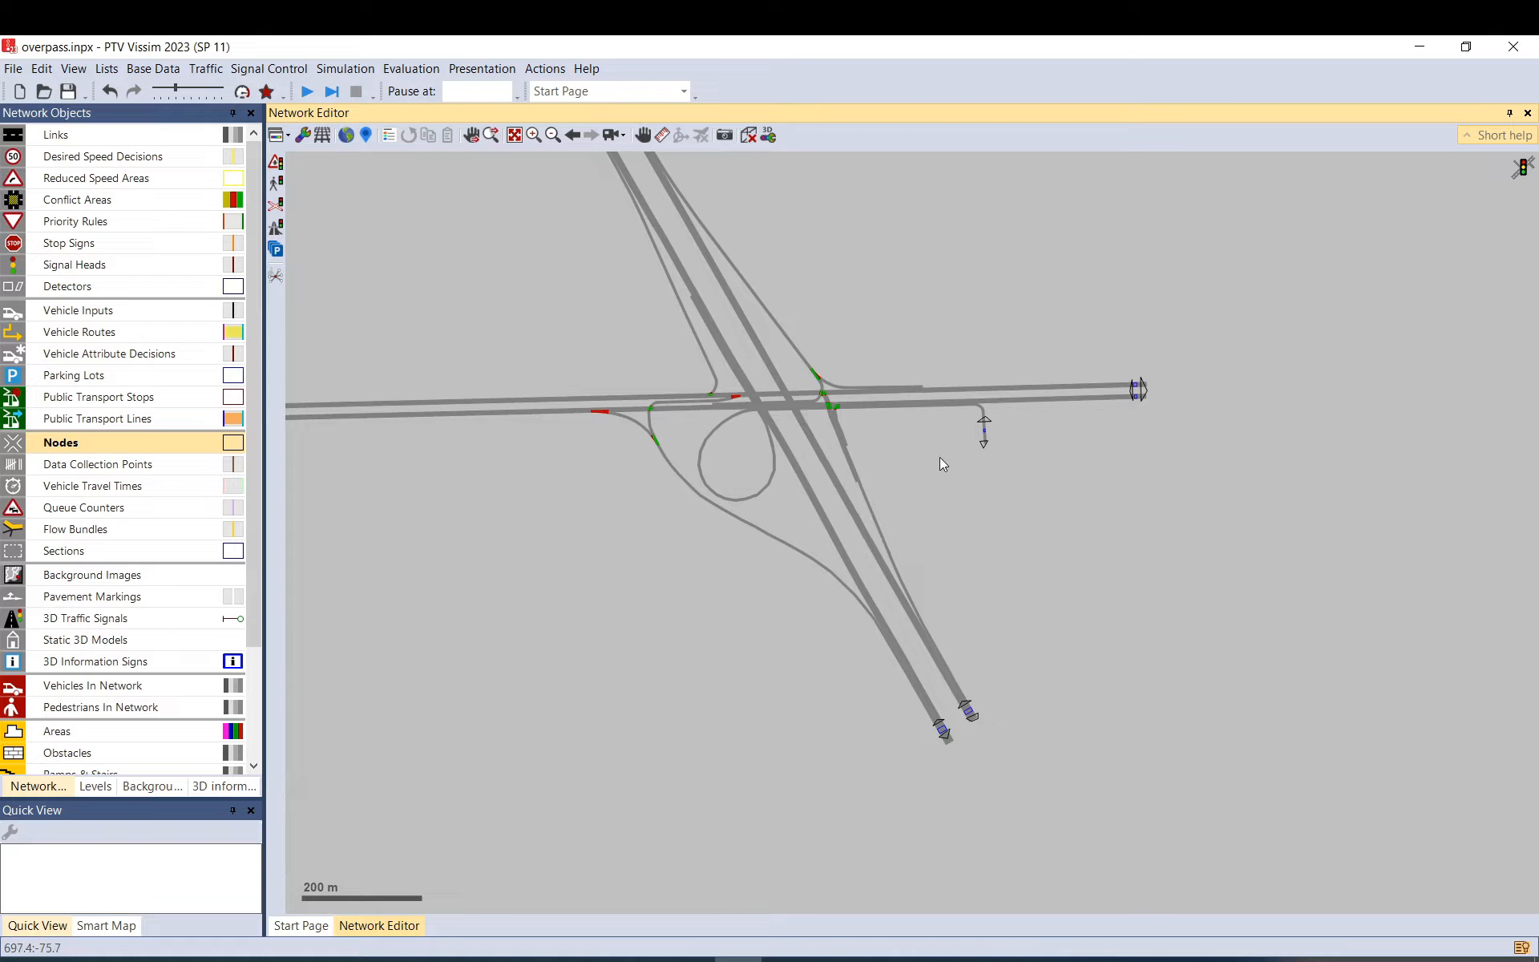
pyautogui.moveTo(853, 340); pyautogui.dragTo(919, 421)
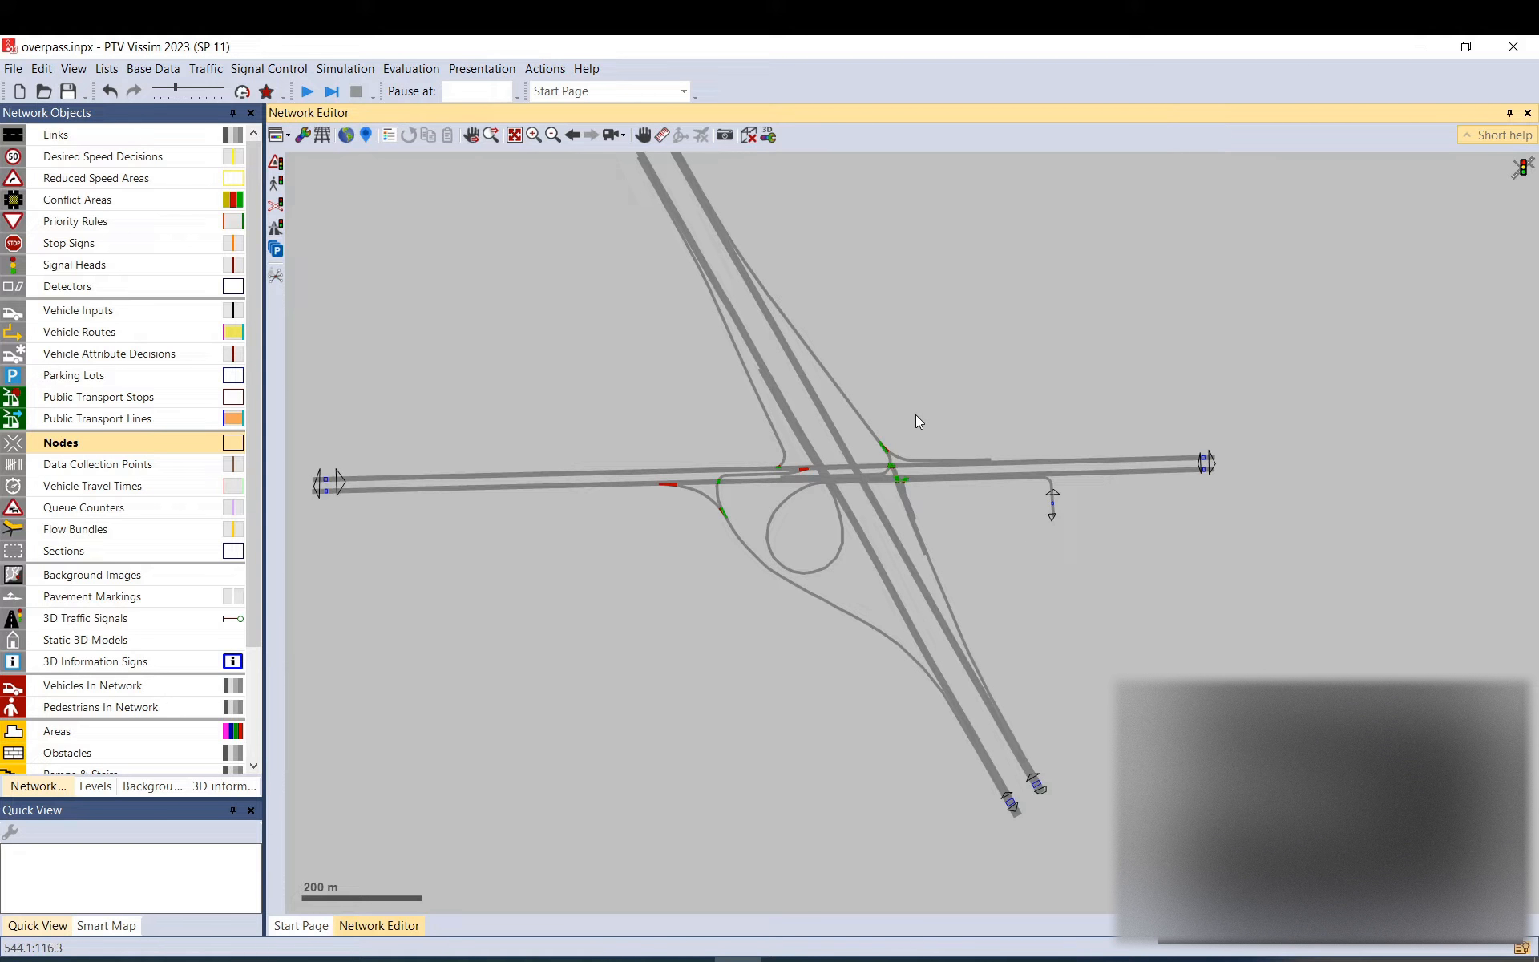
pyautogui.moveTo(936, 406); pyautogui.dragTo(1002, 468)
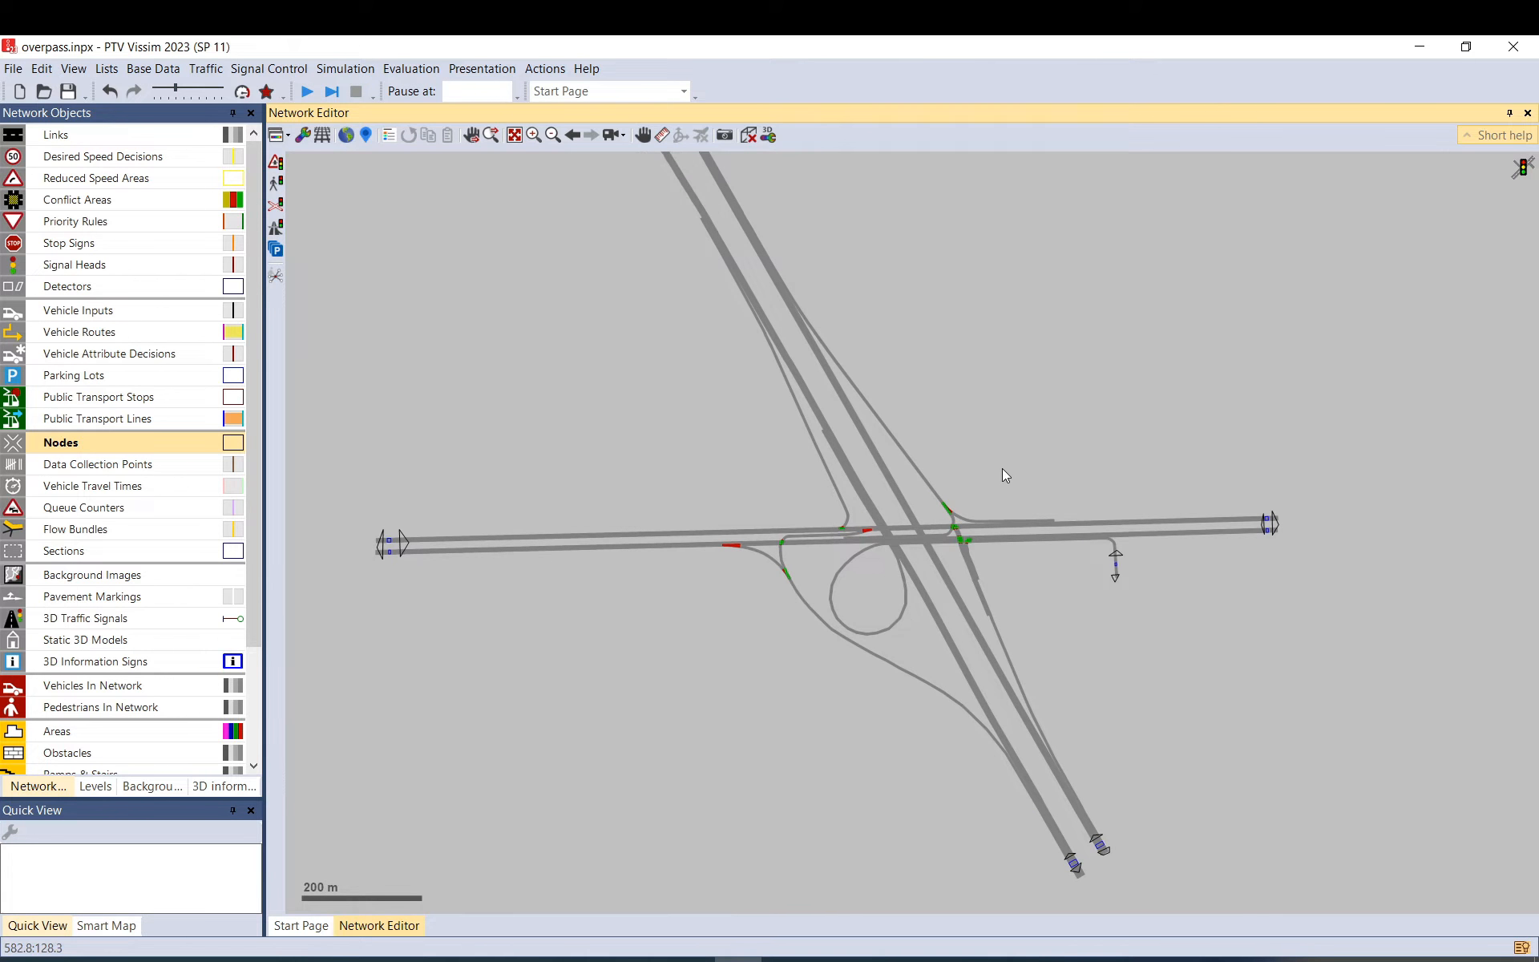
pyautogui.moveTo(957, 403); pyautogui.dragTo(992, 473)
pyautogui.scroll(-1, 993, 473)
pyautogui.scroll(4, 1007, 612)
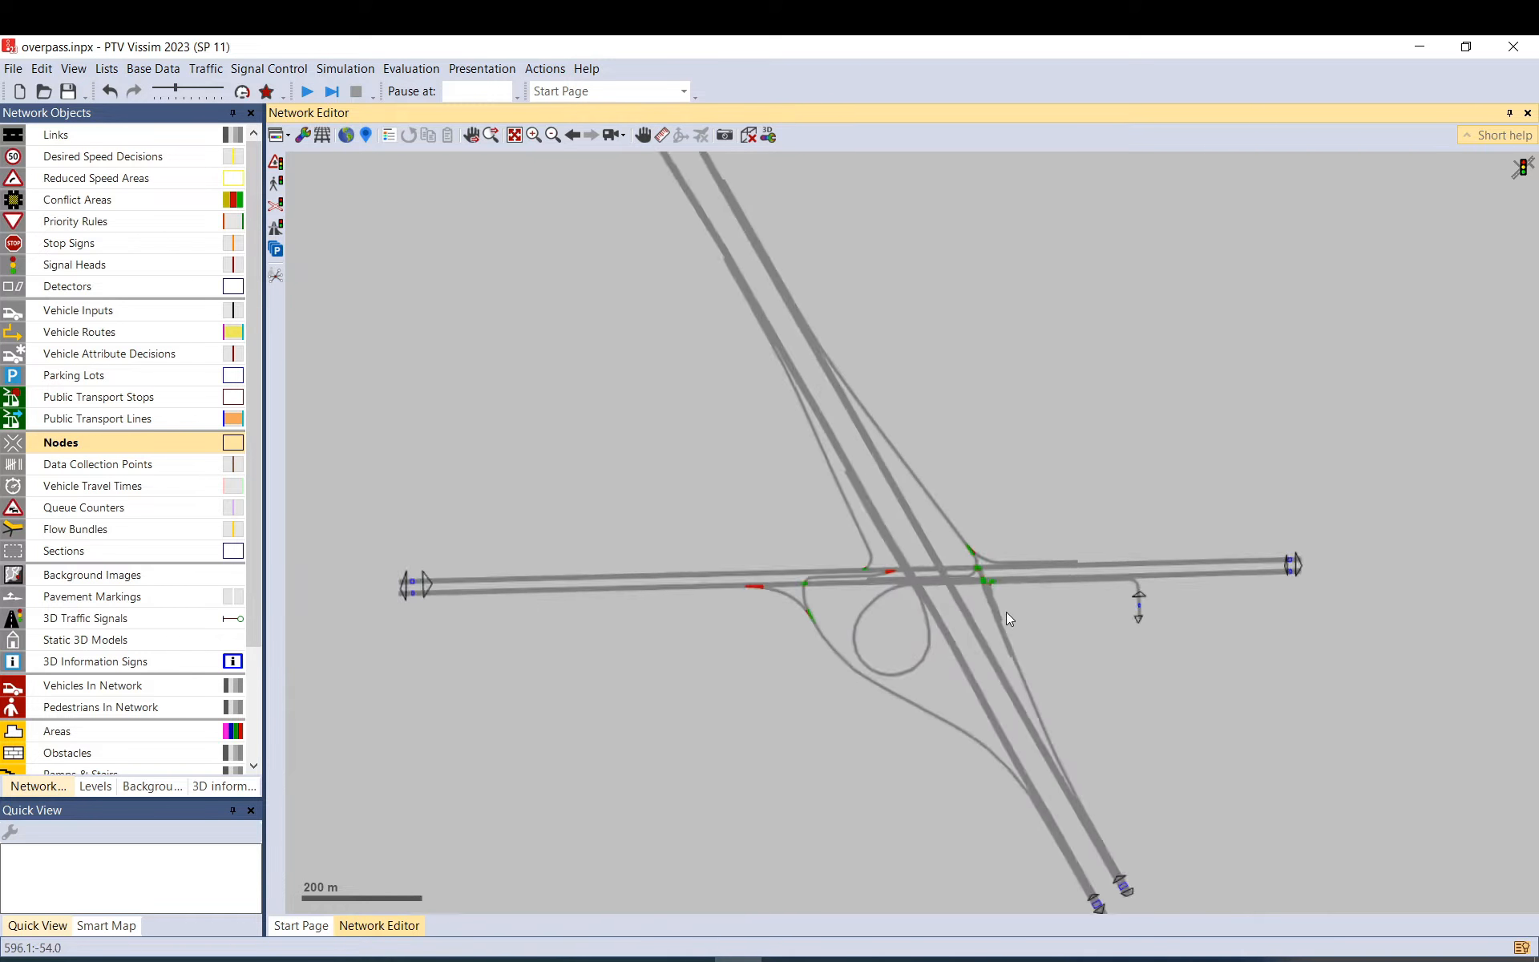
pyautogui.scroll(3, 992, 602)
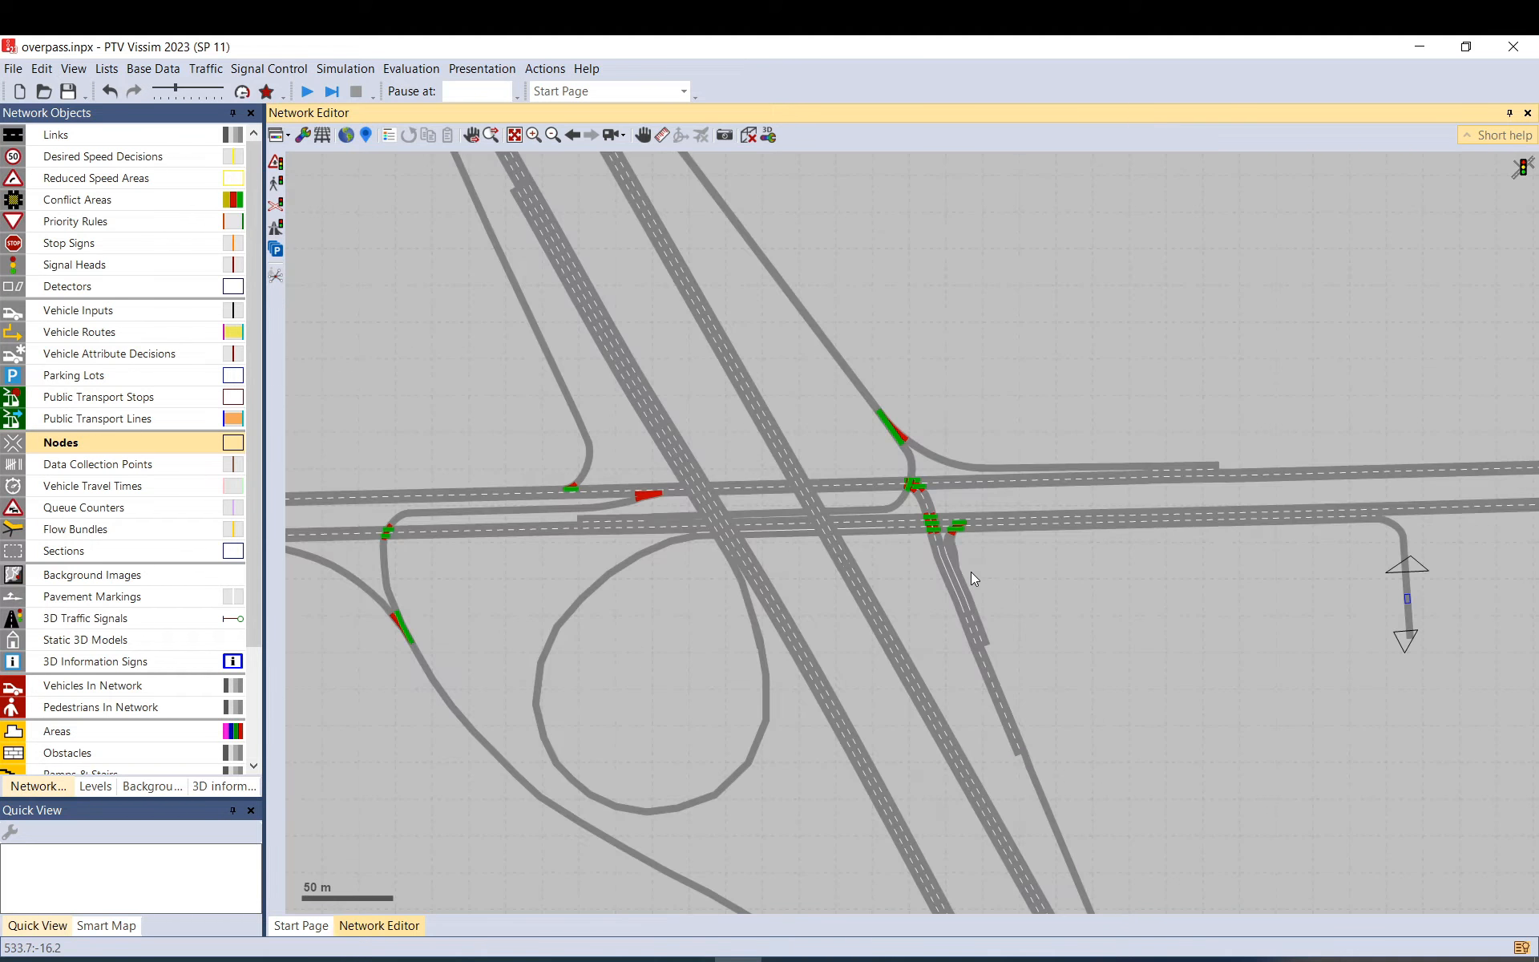
pyautogui.click(1008, 622)
pyautogui.click(943, 632)
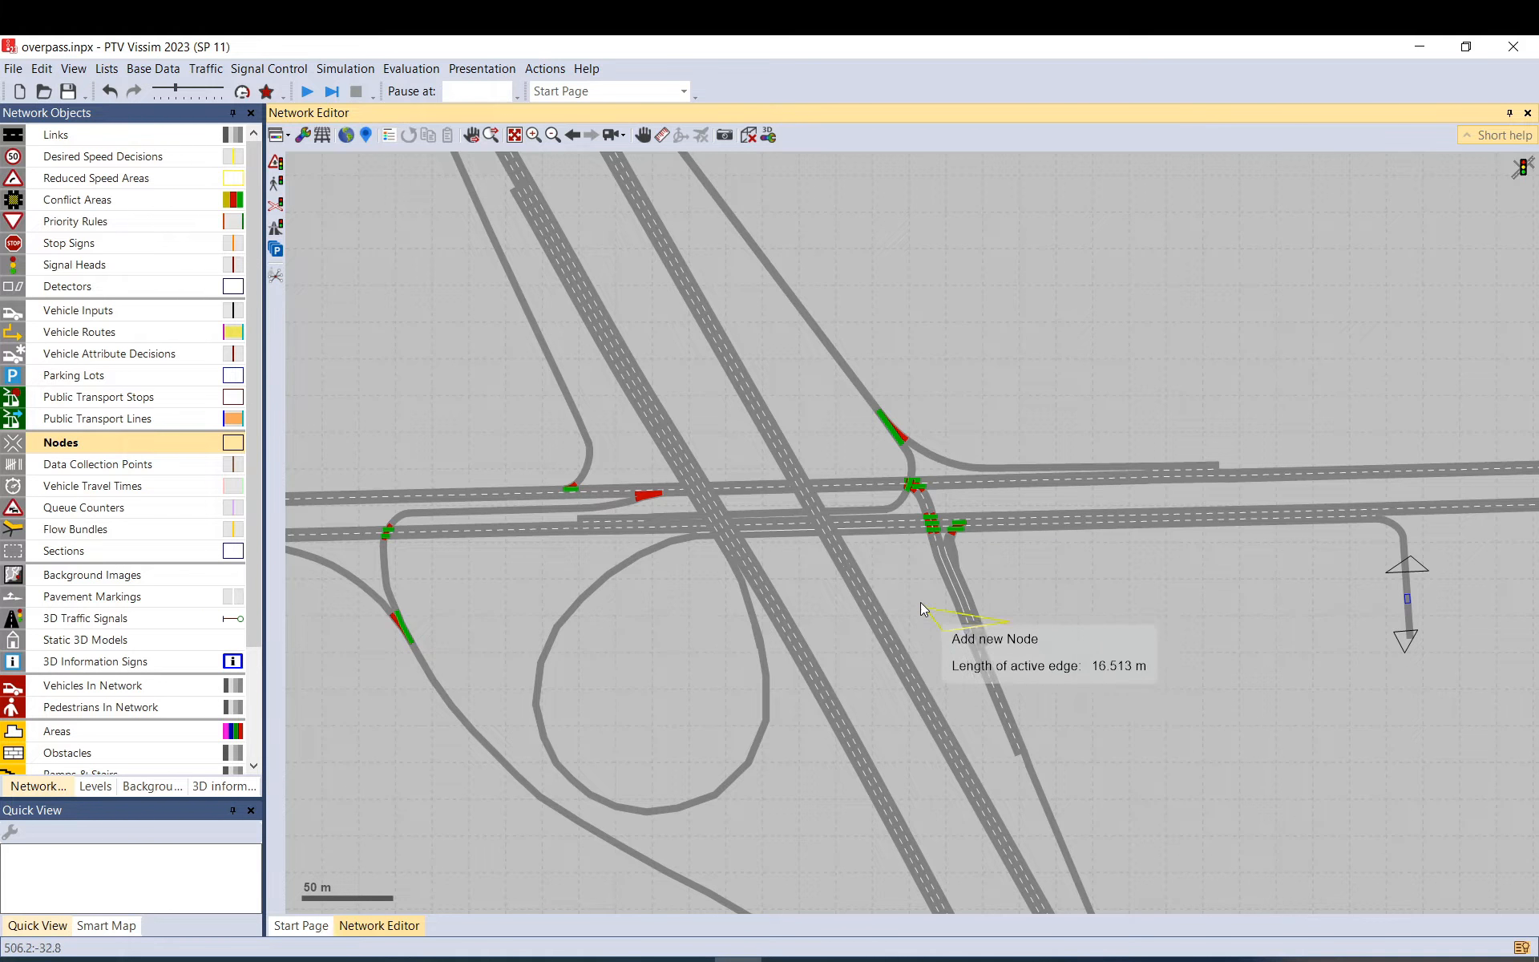
pyautogui.click(885, 572)
pyautogui.click(856, 465)
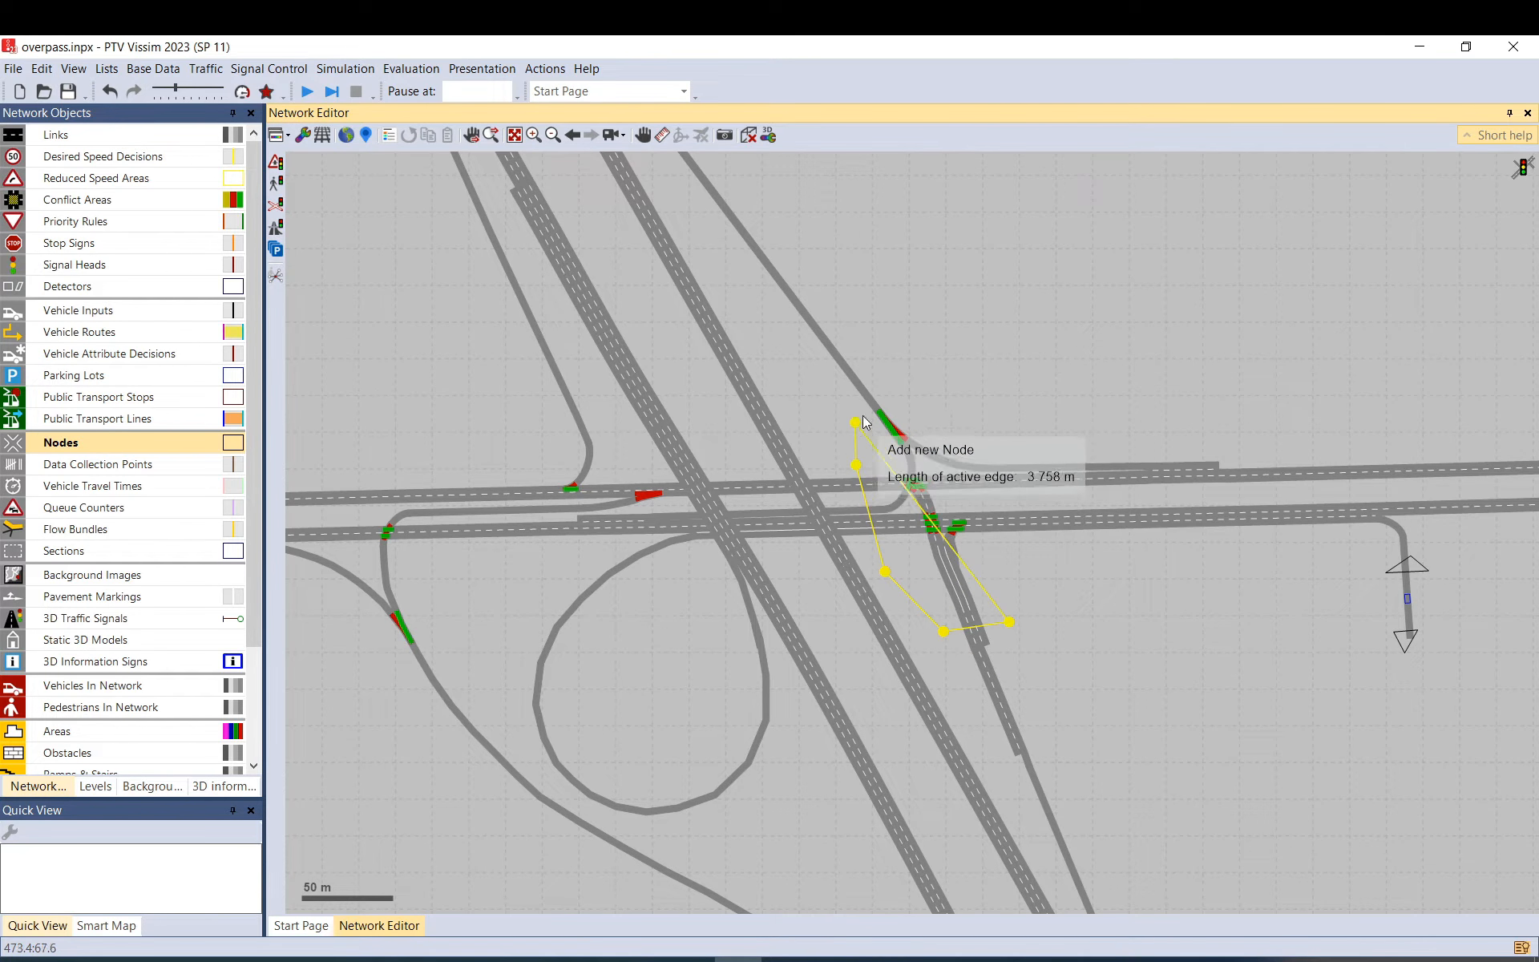
pyautogui.click(856, 423)
pyautogui.click(908, 394)
pyautogui.click(1042, 399)
pyautogui.doubleClick(1063, 501)
pyautogui.click(870, 734)
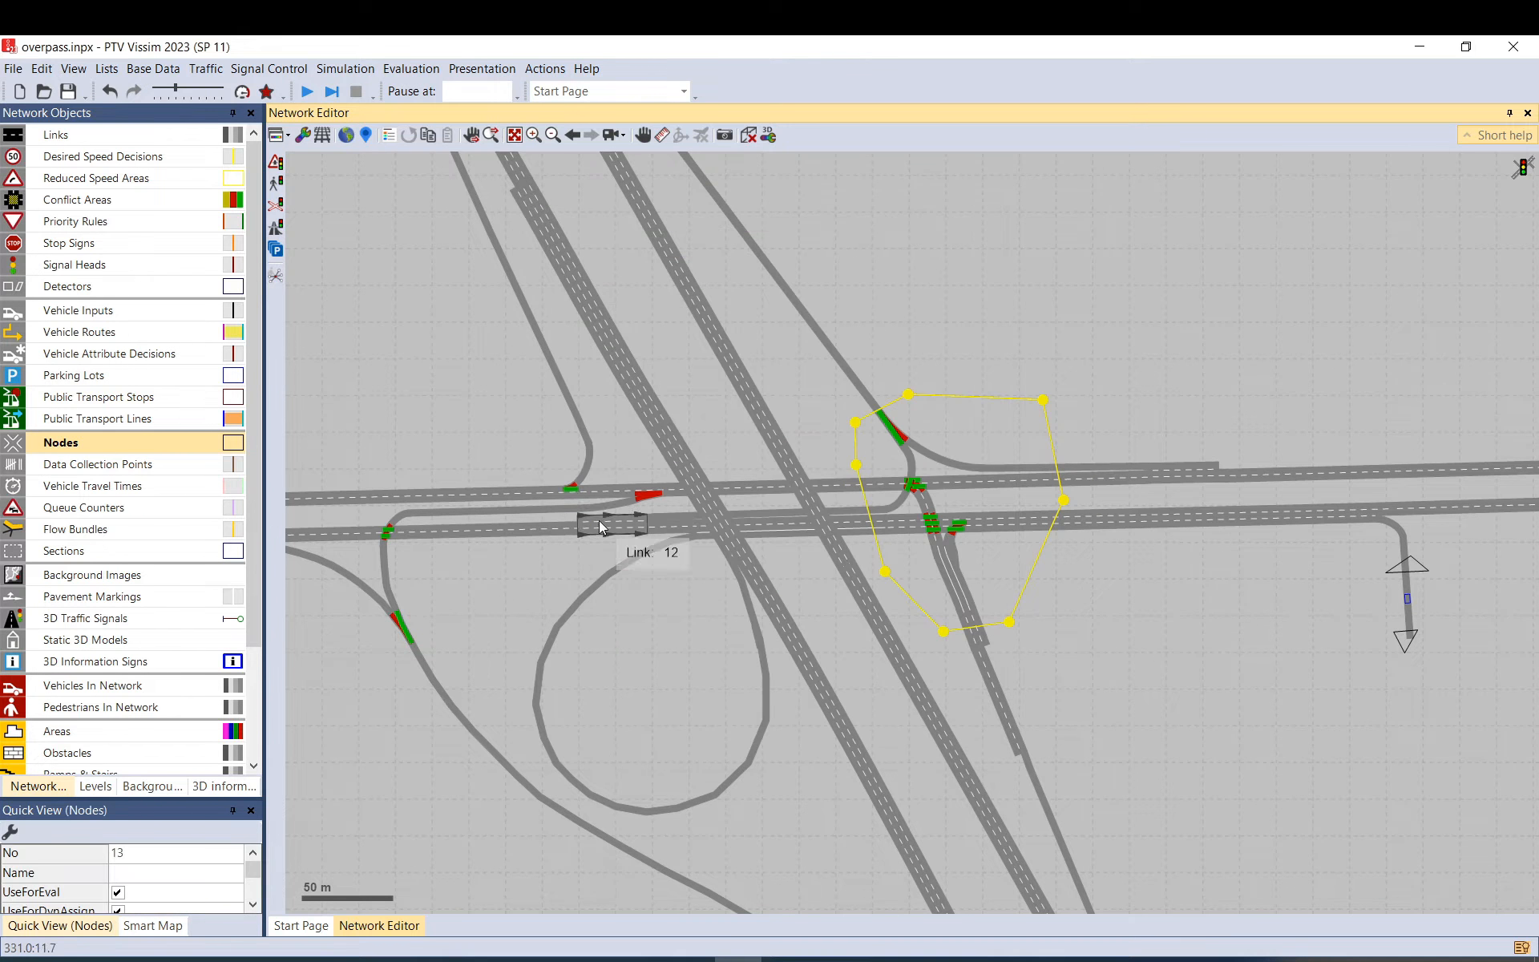
# Draw node 14 as a polygon around the left-hand ramp junction and confirm it.
pyautogui.scroll(-3, 504, 445)
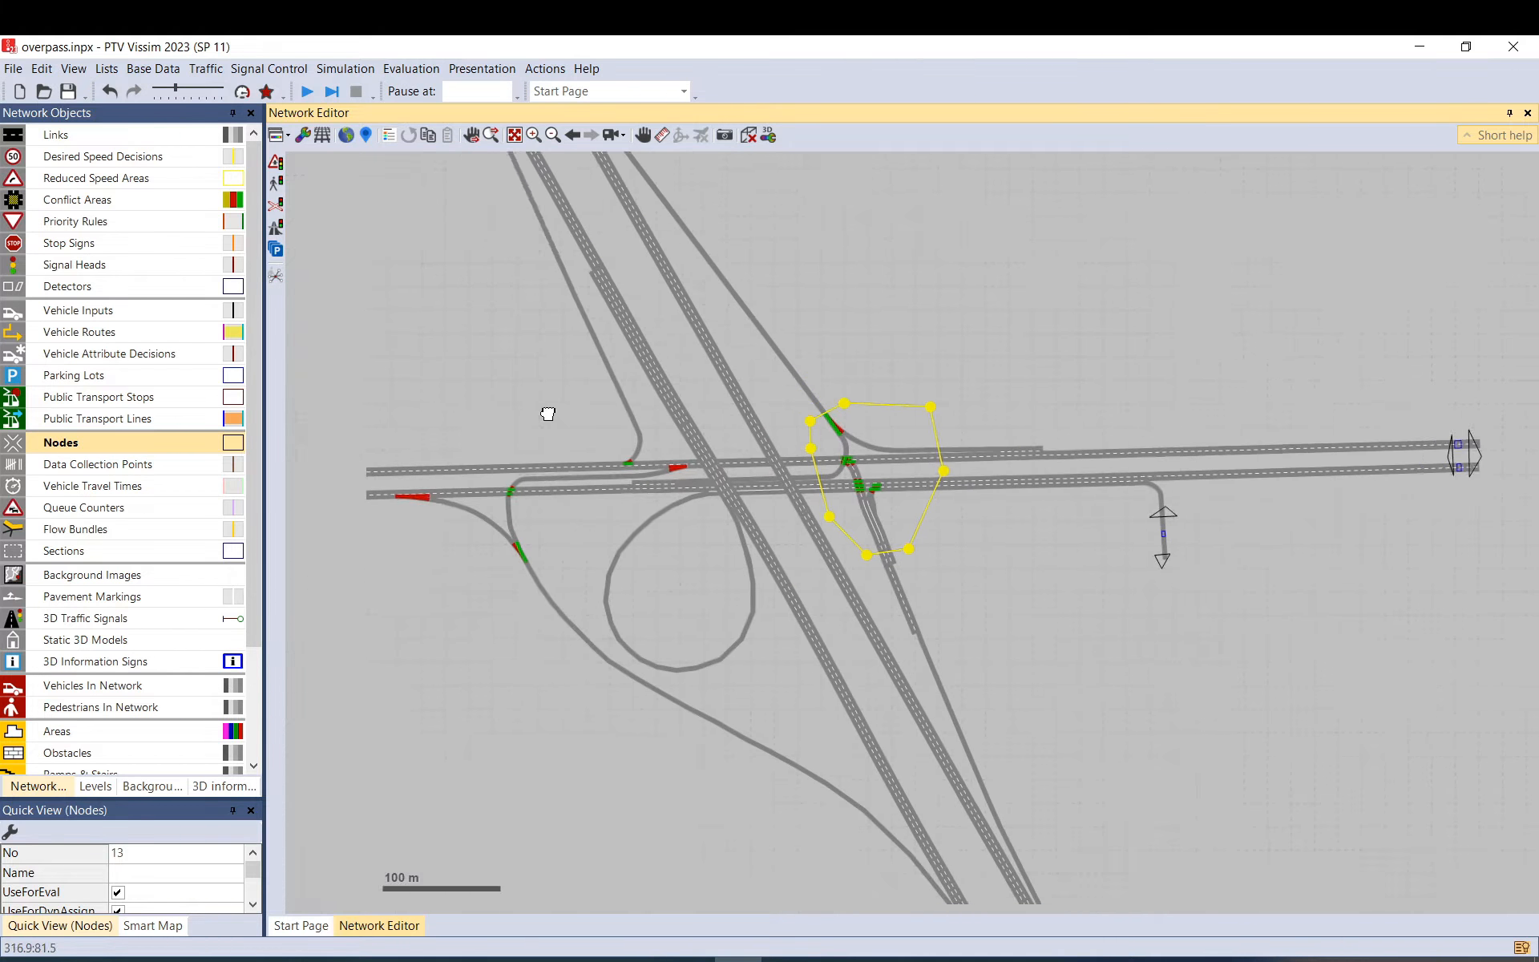
pyautogui.click(433, 405)
pyautogui.click(417, 529)
pyautogui.click(577, 620)
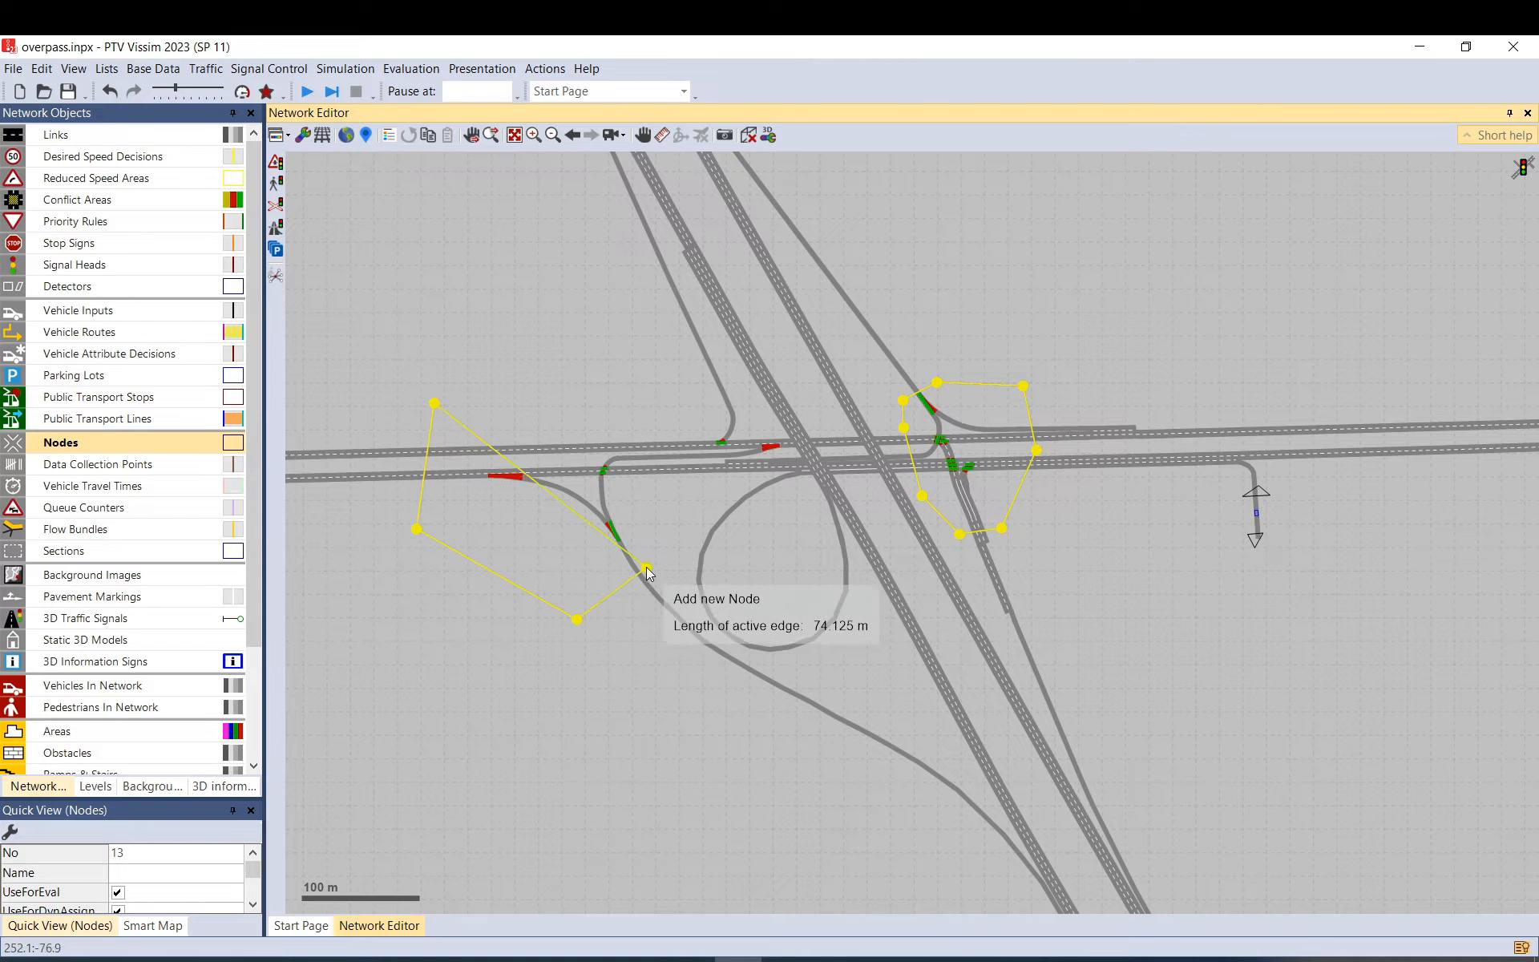
pyautogui.click(665, 562)
pyautogui.click(665, 425)
pyautogui.doubleClick(665, 427)
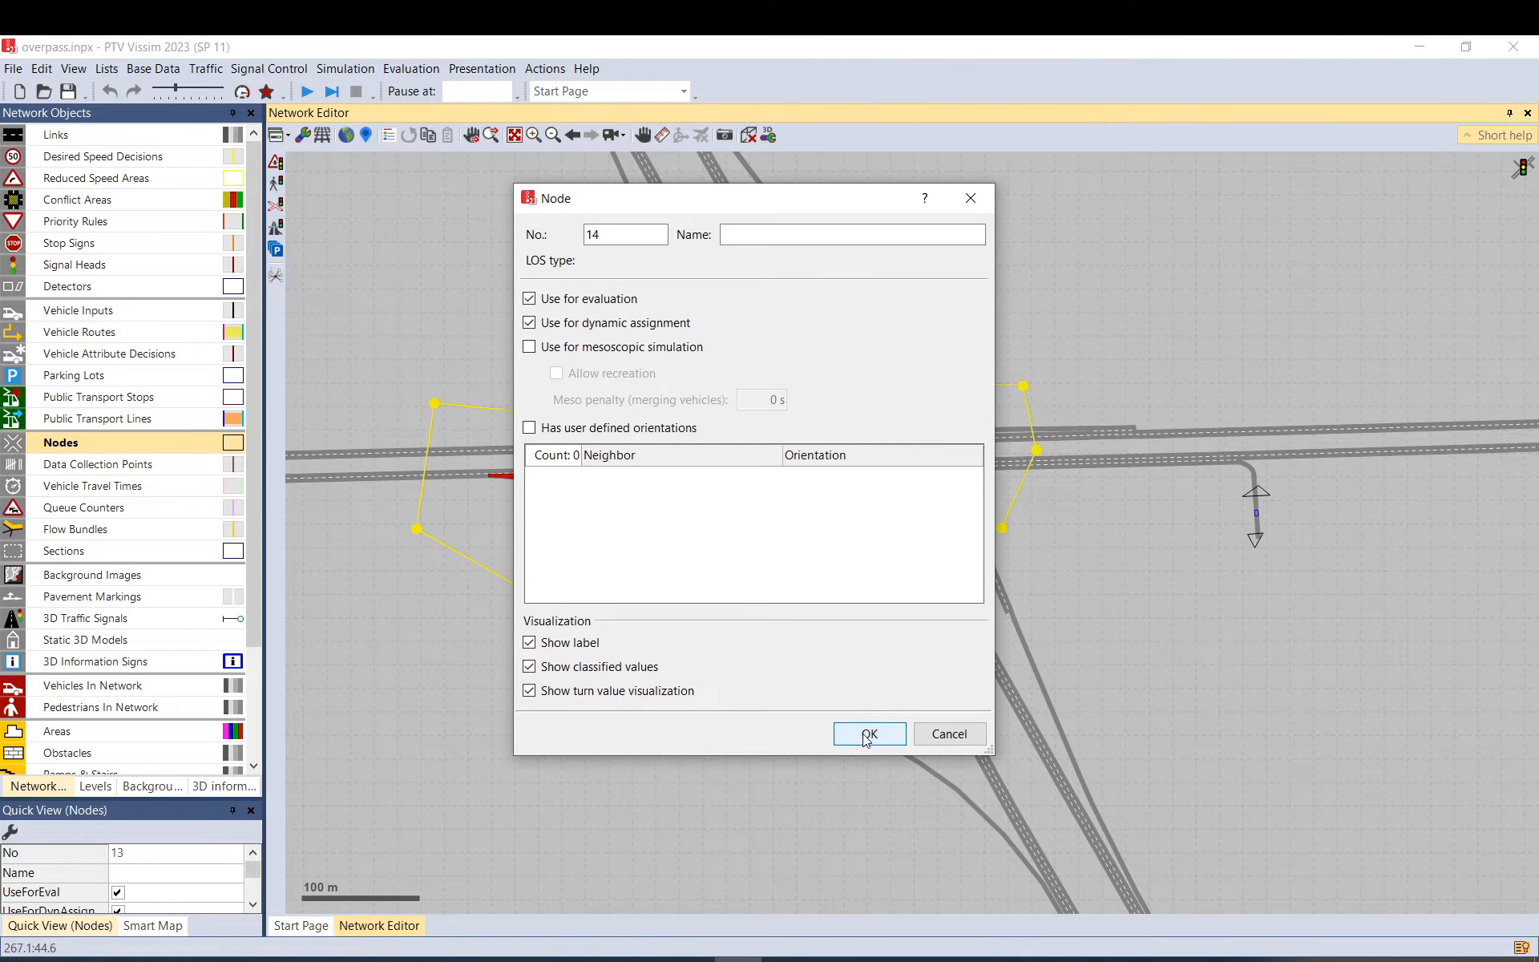
pyautogui.click(865, 734)
pyautogui.click(975, 402)
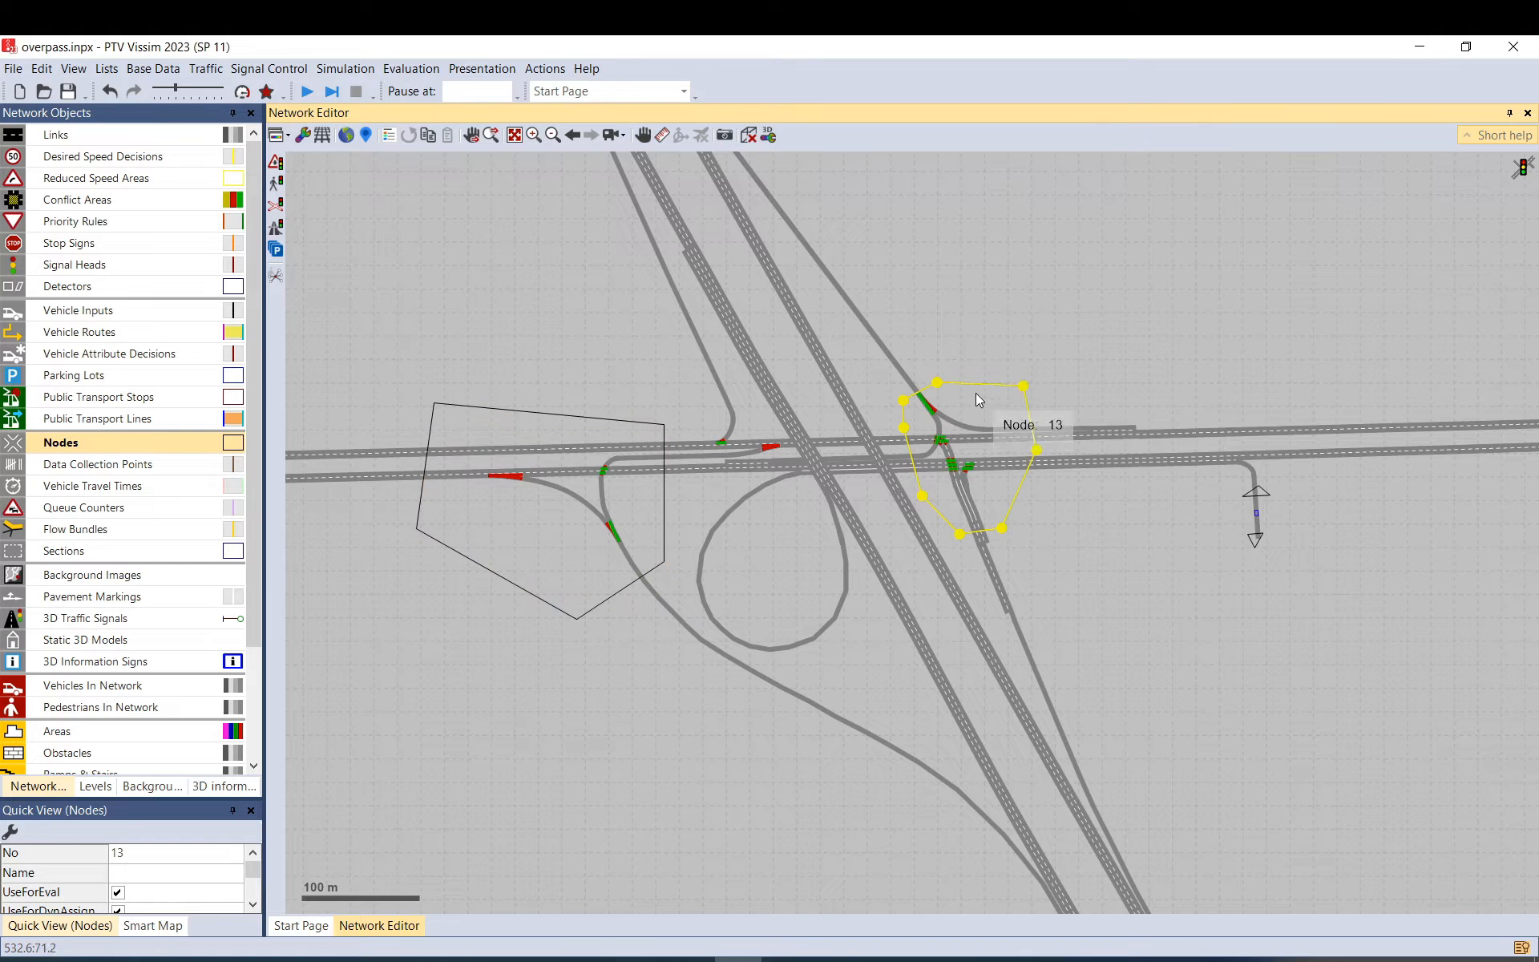
pyautogui.click(980, 358)
# Check node 13's properties without changes, then outline a new node 15 at the right ramps.
pyautogui.doubleClick(989, 407)
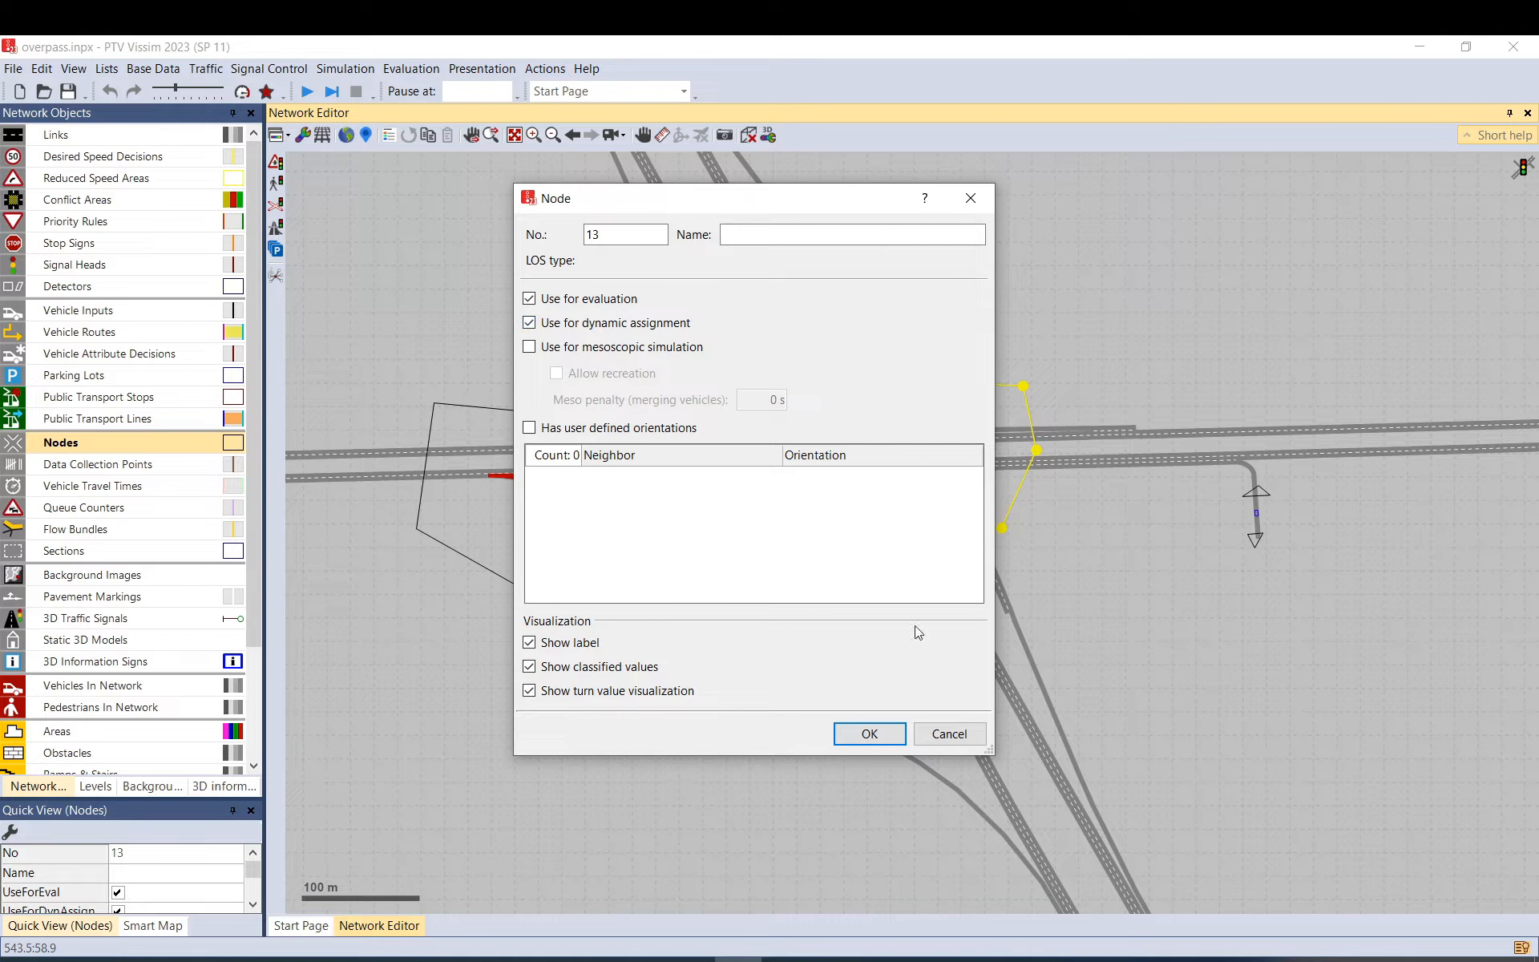
pyautogui.click(932, 743)
pyautogui.keyDown('ctrl'); pyautogui.rightClick(1034, 365); pyautogui.keyUp('ctrl')
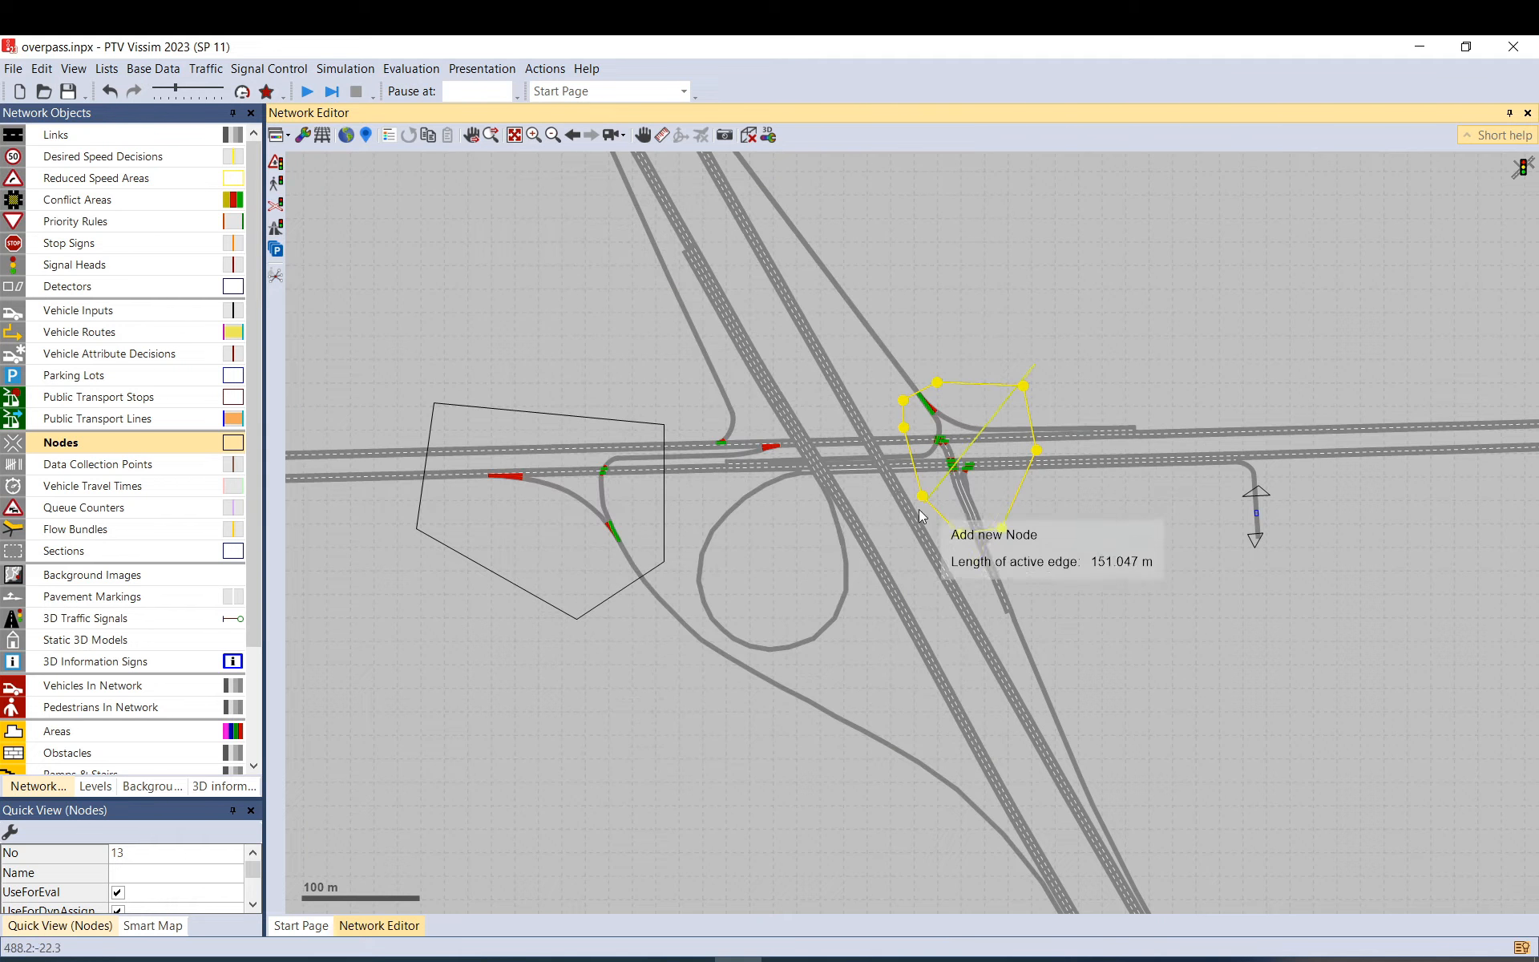
pyautogui.click(907, 558)
pyautogui.doubleClick(1120, 558)
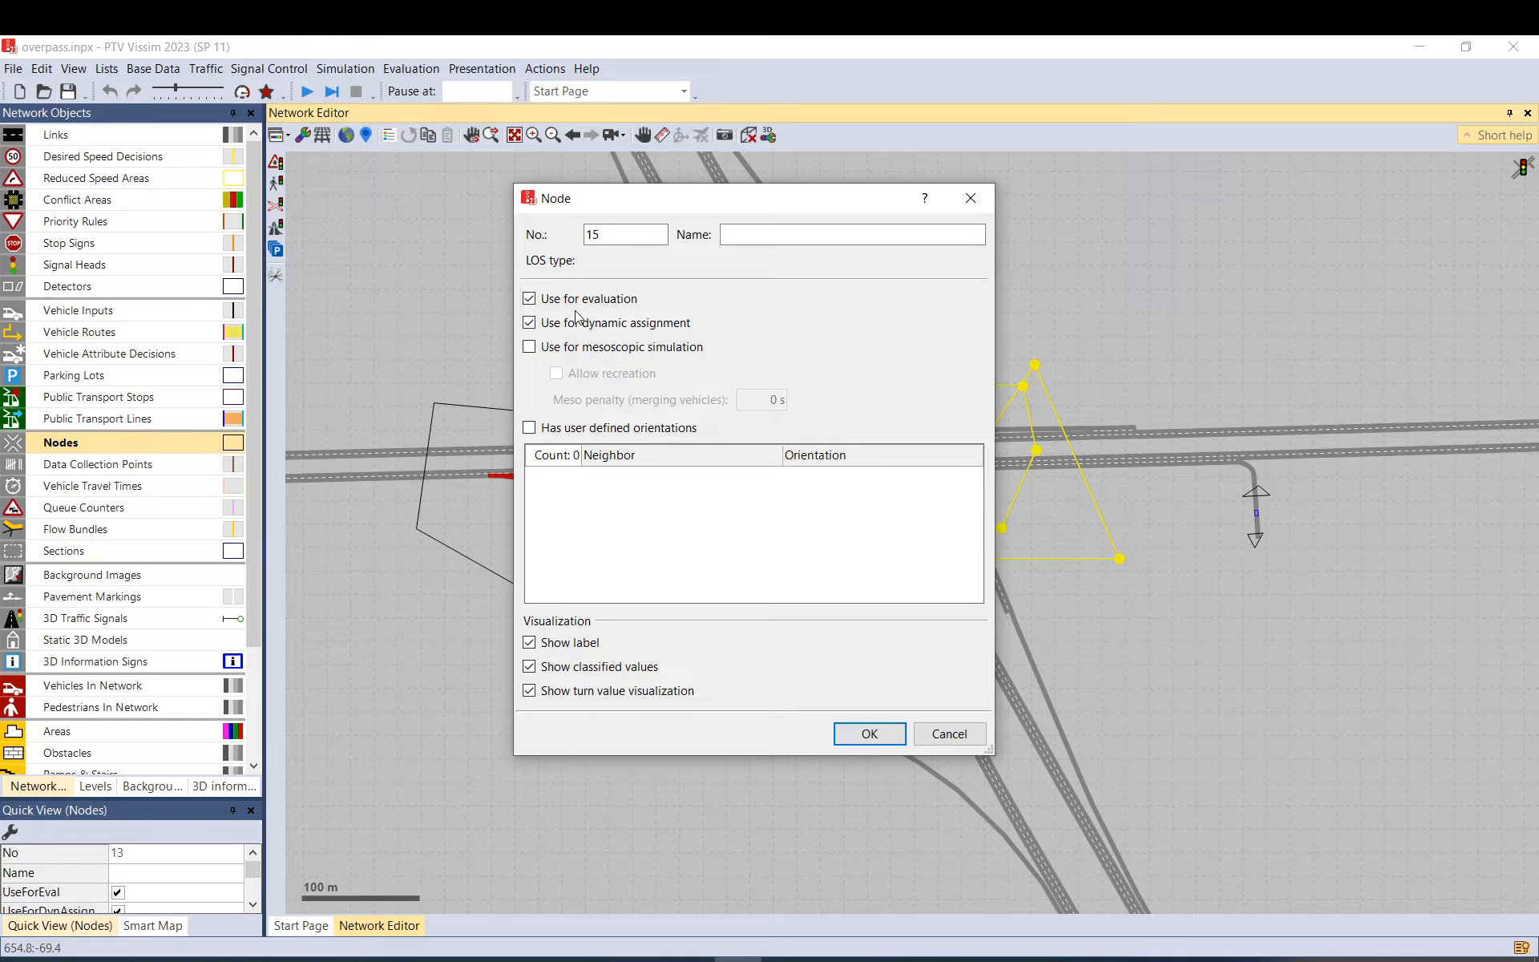
# Toggle node 15's evaluation and dynamic assignment options, then cancel so node 15 is not created.
pyautogui.click(529, 298)
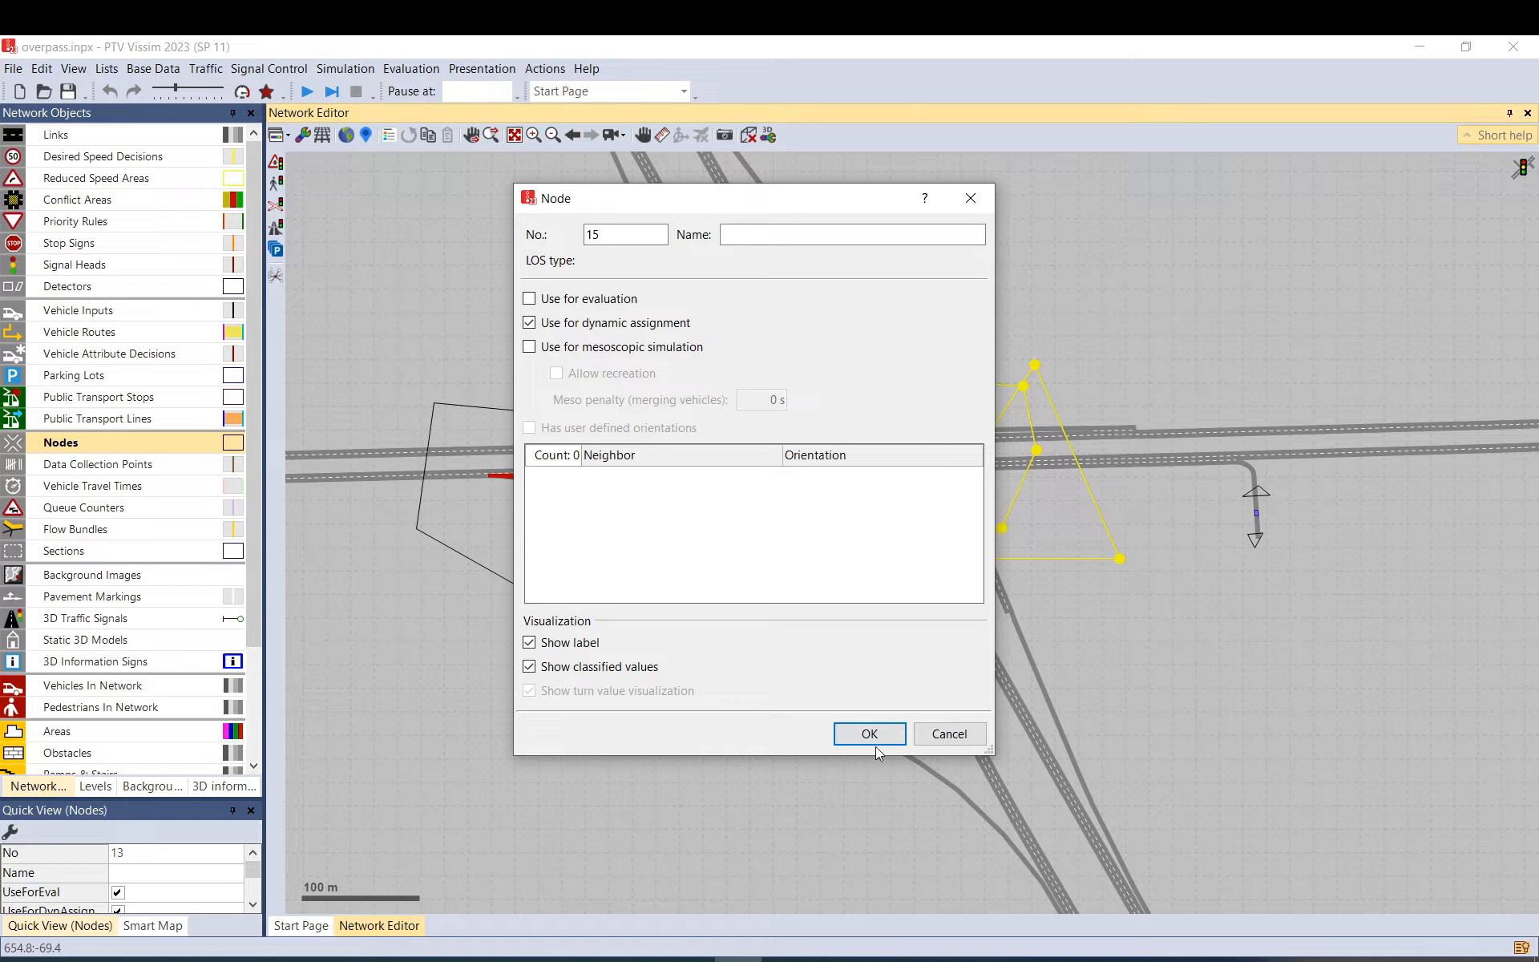
pyautogui.click(604, 301)
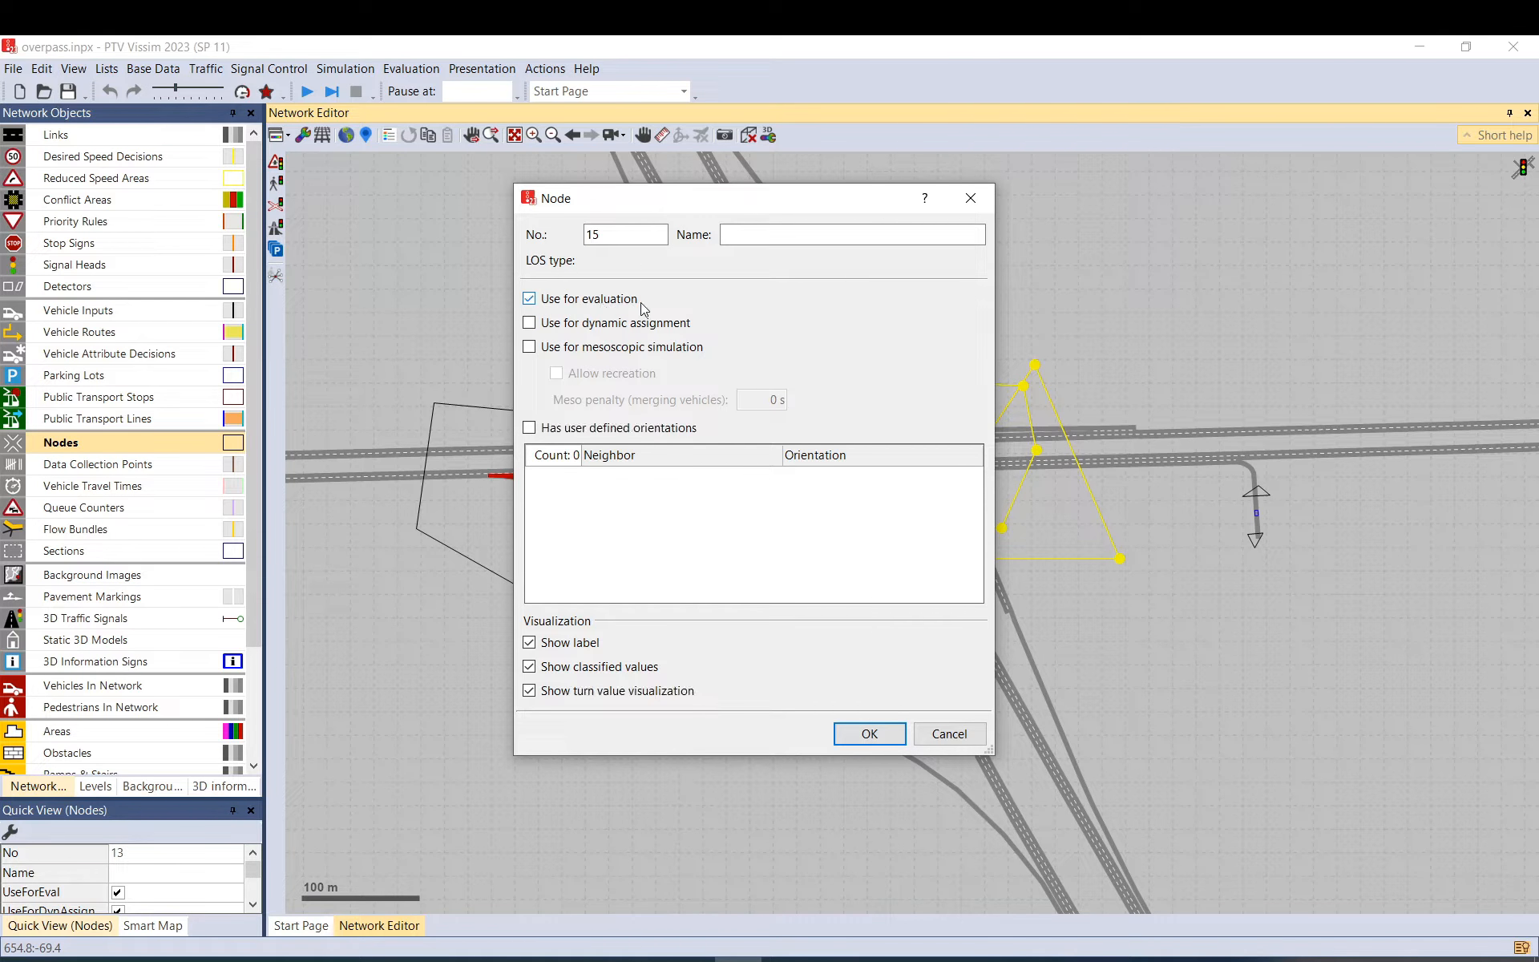
pyautogui.click(617, 303)
pyautogui.click(615, 310)
pyautogui.click(614, 309)
pyautogui.click(615, 324)
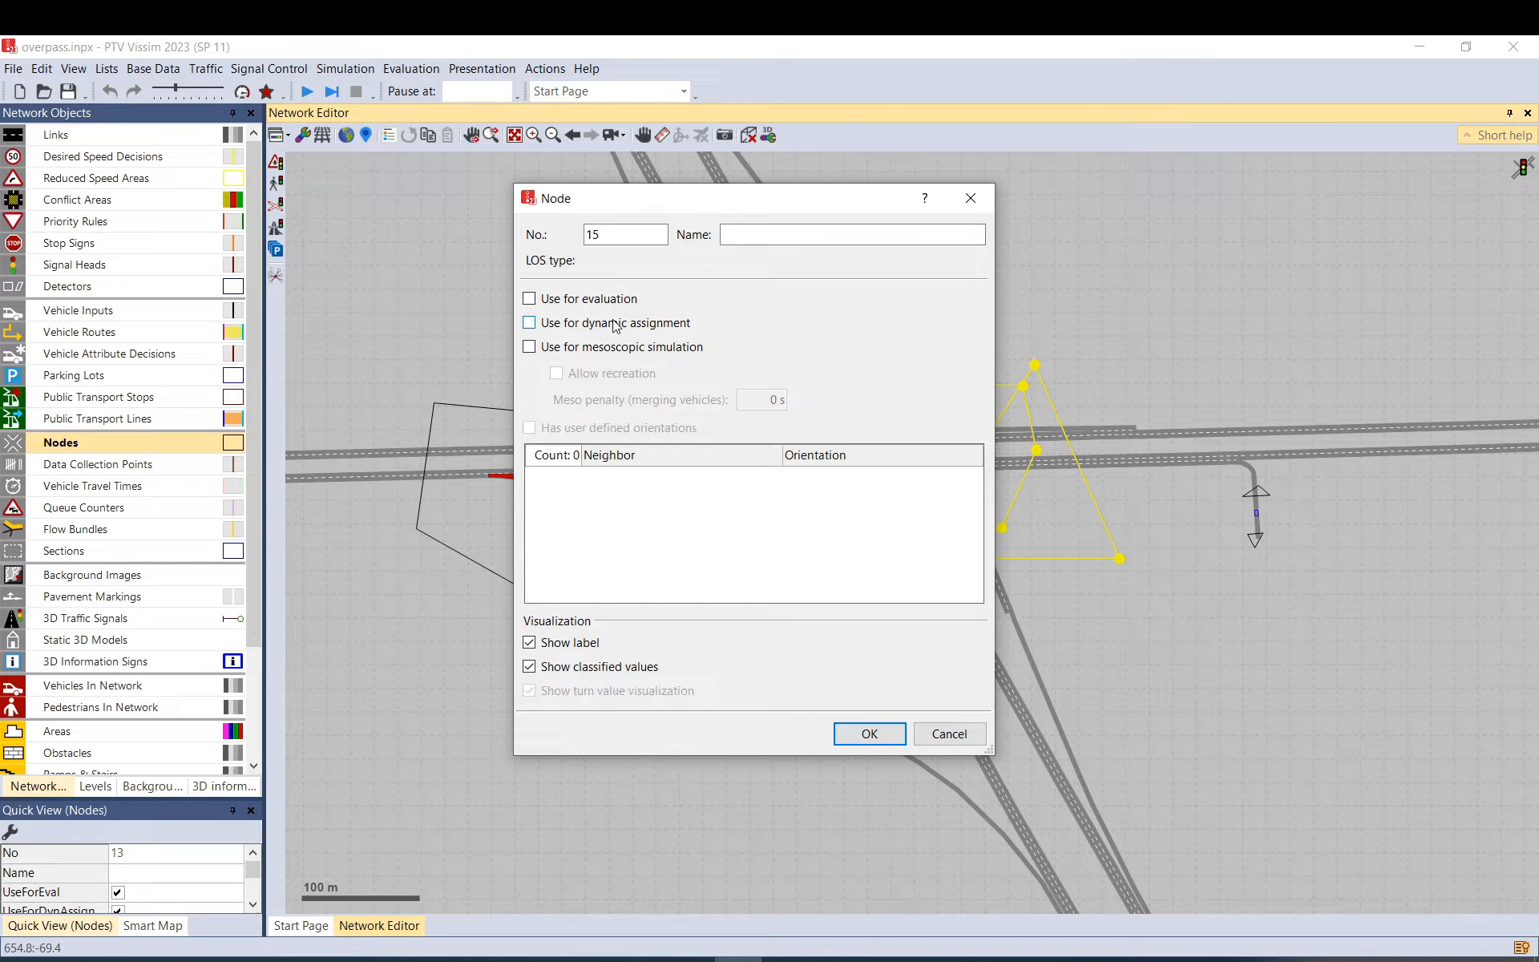
pyautogui.click(948, 735)
pyautogui.click(1106, 353)
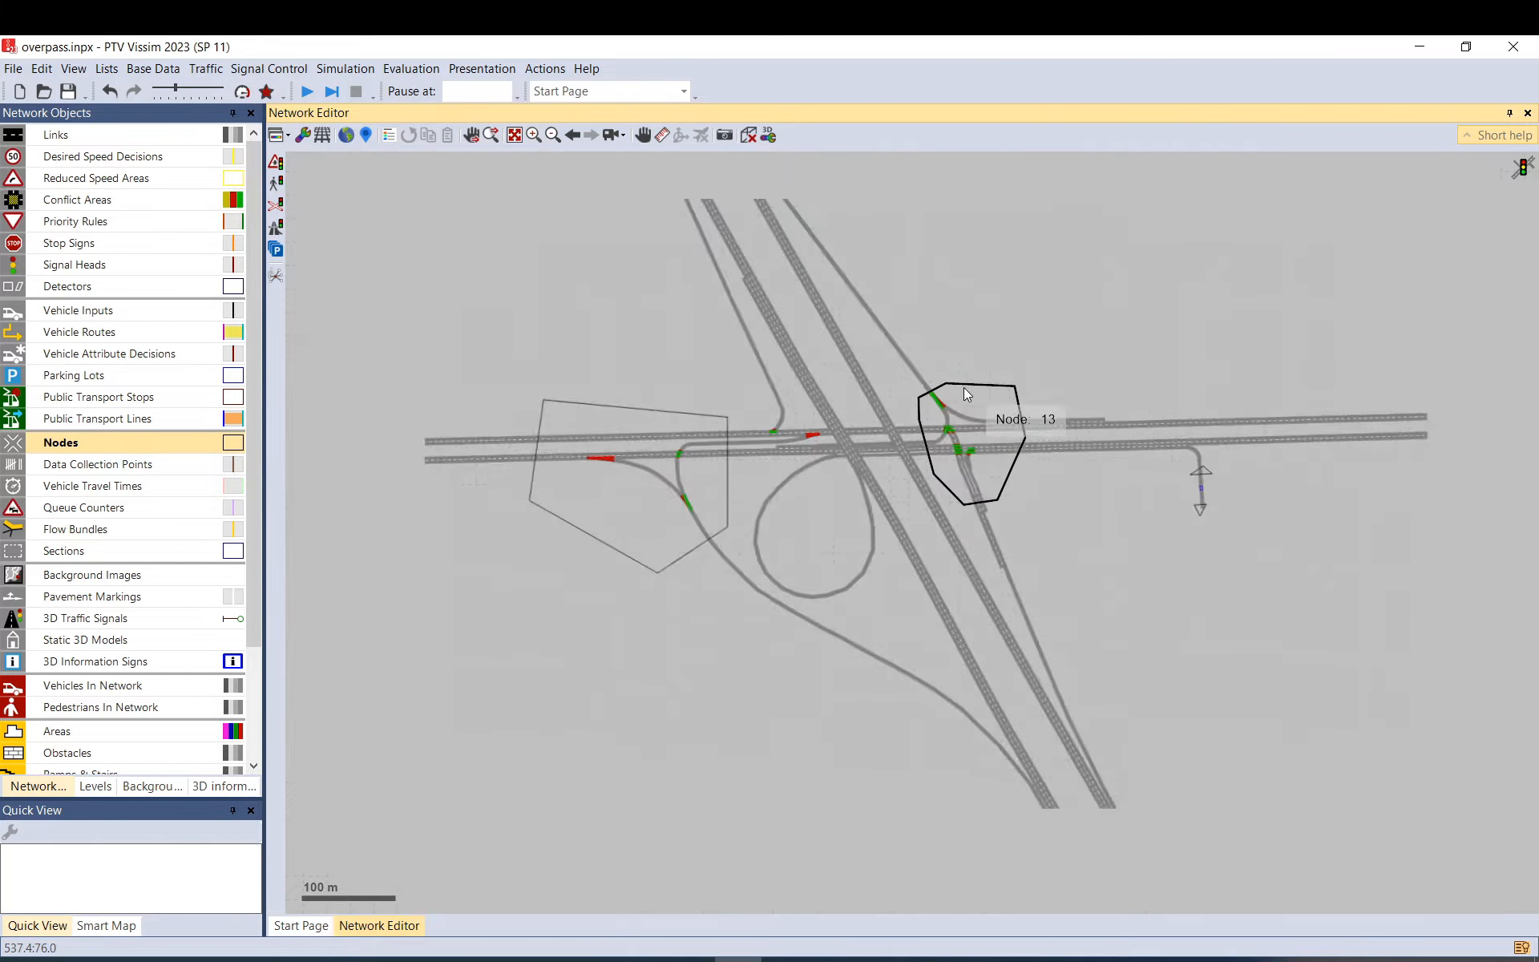
pyautogui.scroll(-1, 963, 387)
# Confirm the simulation parameters with a 3600 s period starting at 07:00:00.
pyautogui.click(205, 69)
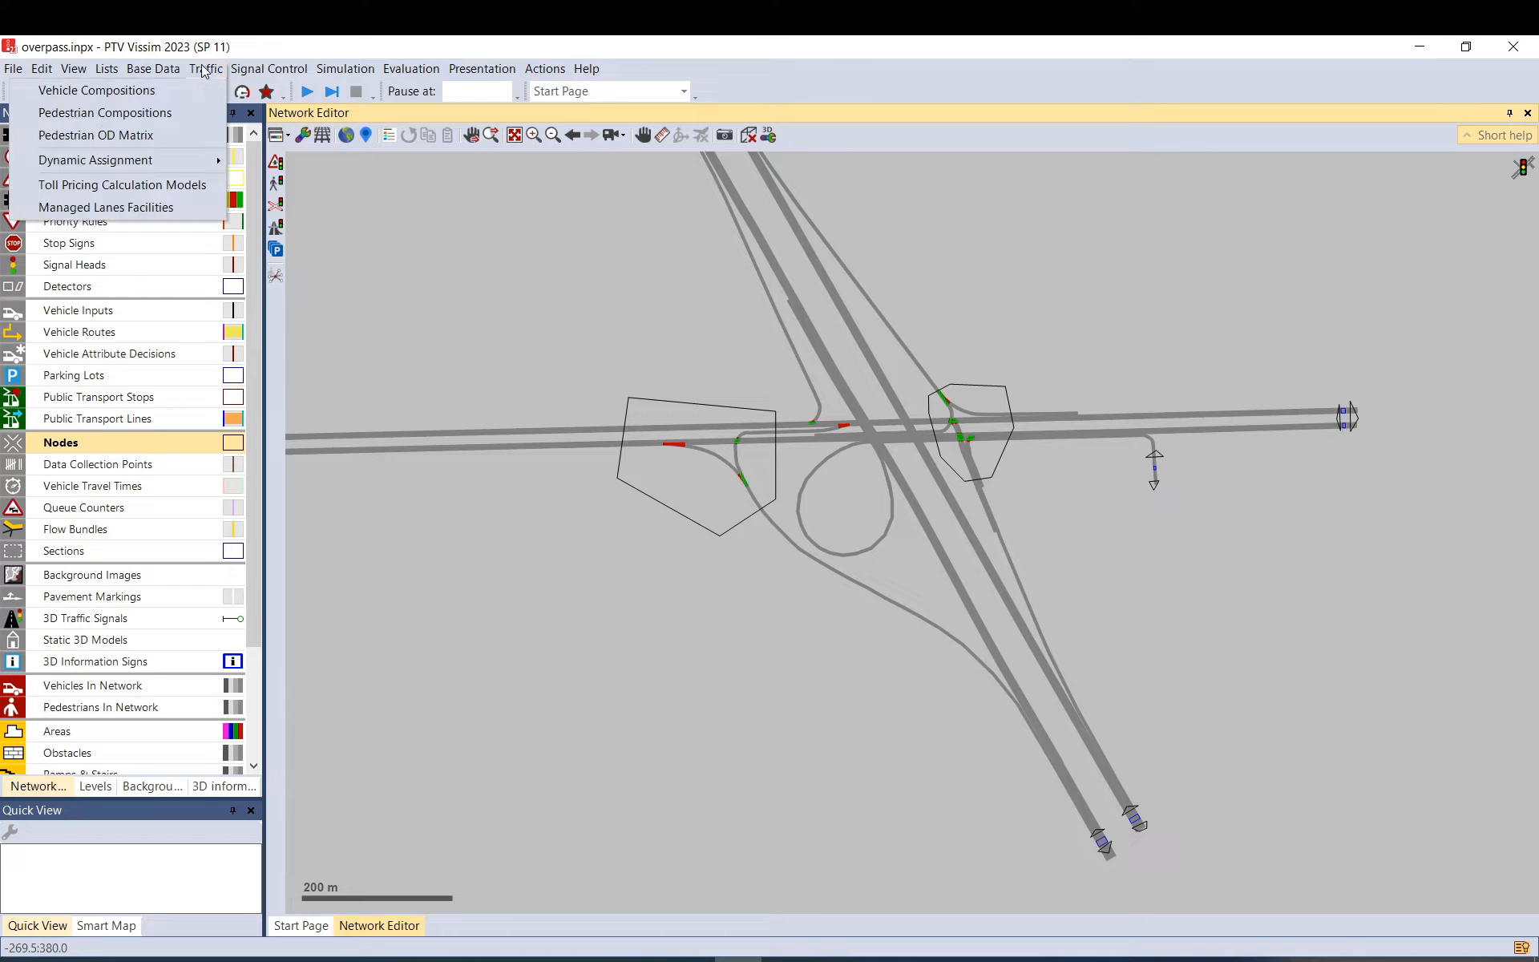
pyautogui.click(348, 91)
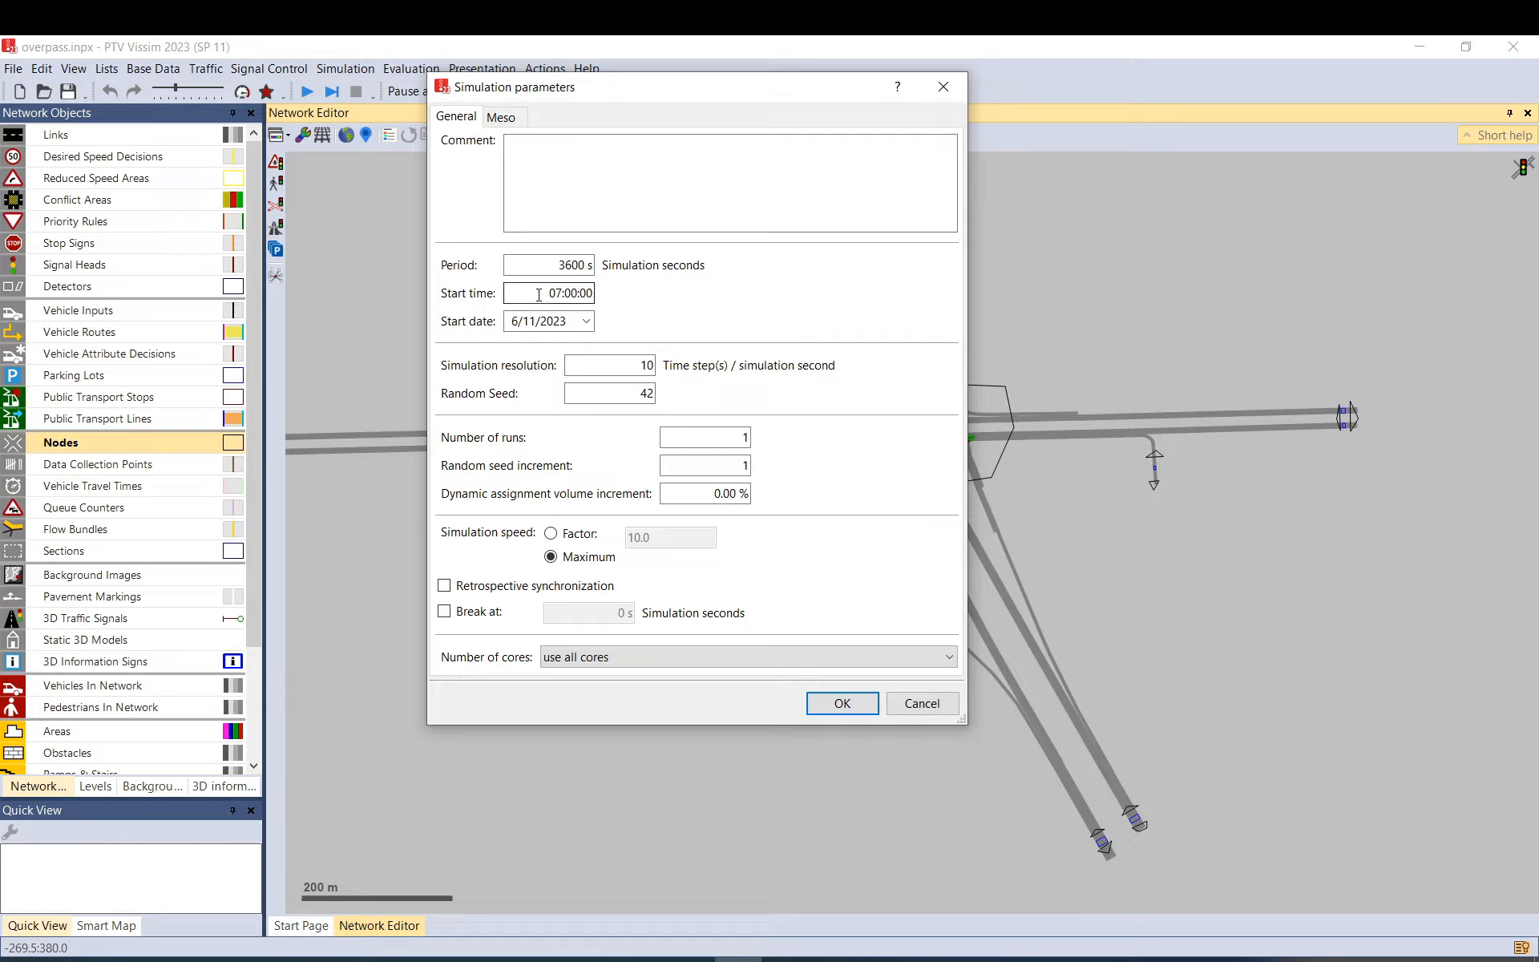
pyautogui.moveTo(539, 294); pyautogui.dragTo(625, 298)
pyautogui.moveTo(531, 265); pyautogui.dragTo(602, 265)
pyautogui.click(548, 266)
pyautogui.click(833, 703)
# Bring up the Dynamic Assignment Matrices list.
pyautogui.click(206, 69)
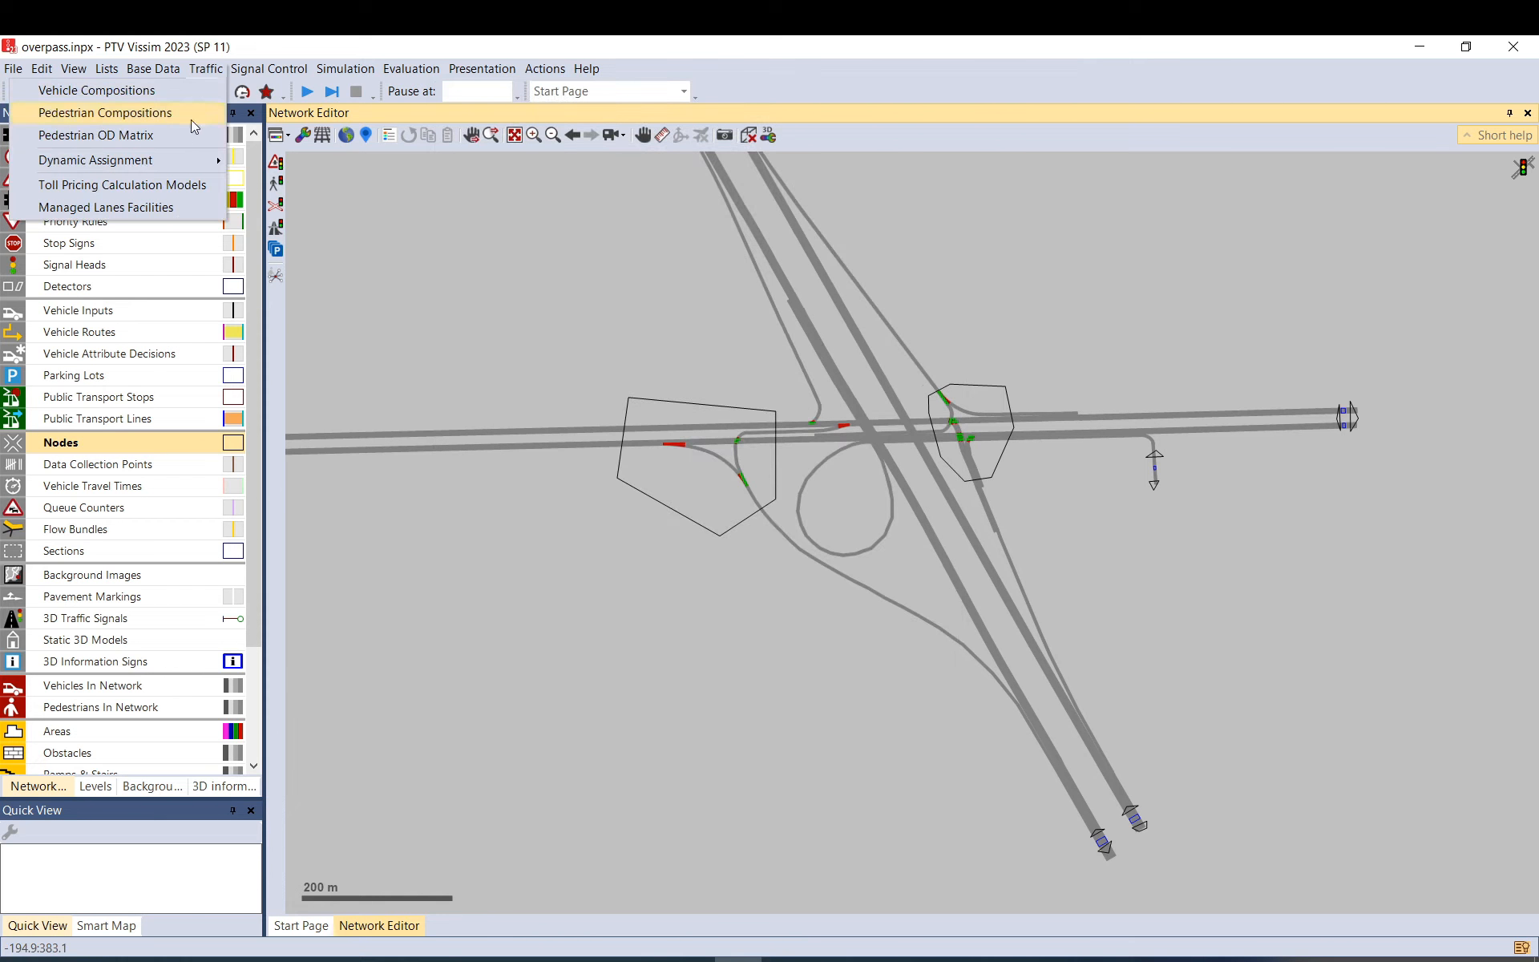
pyautogui.moveTo(179, 160)
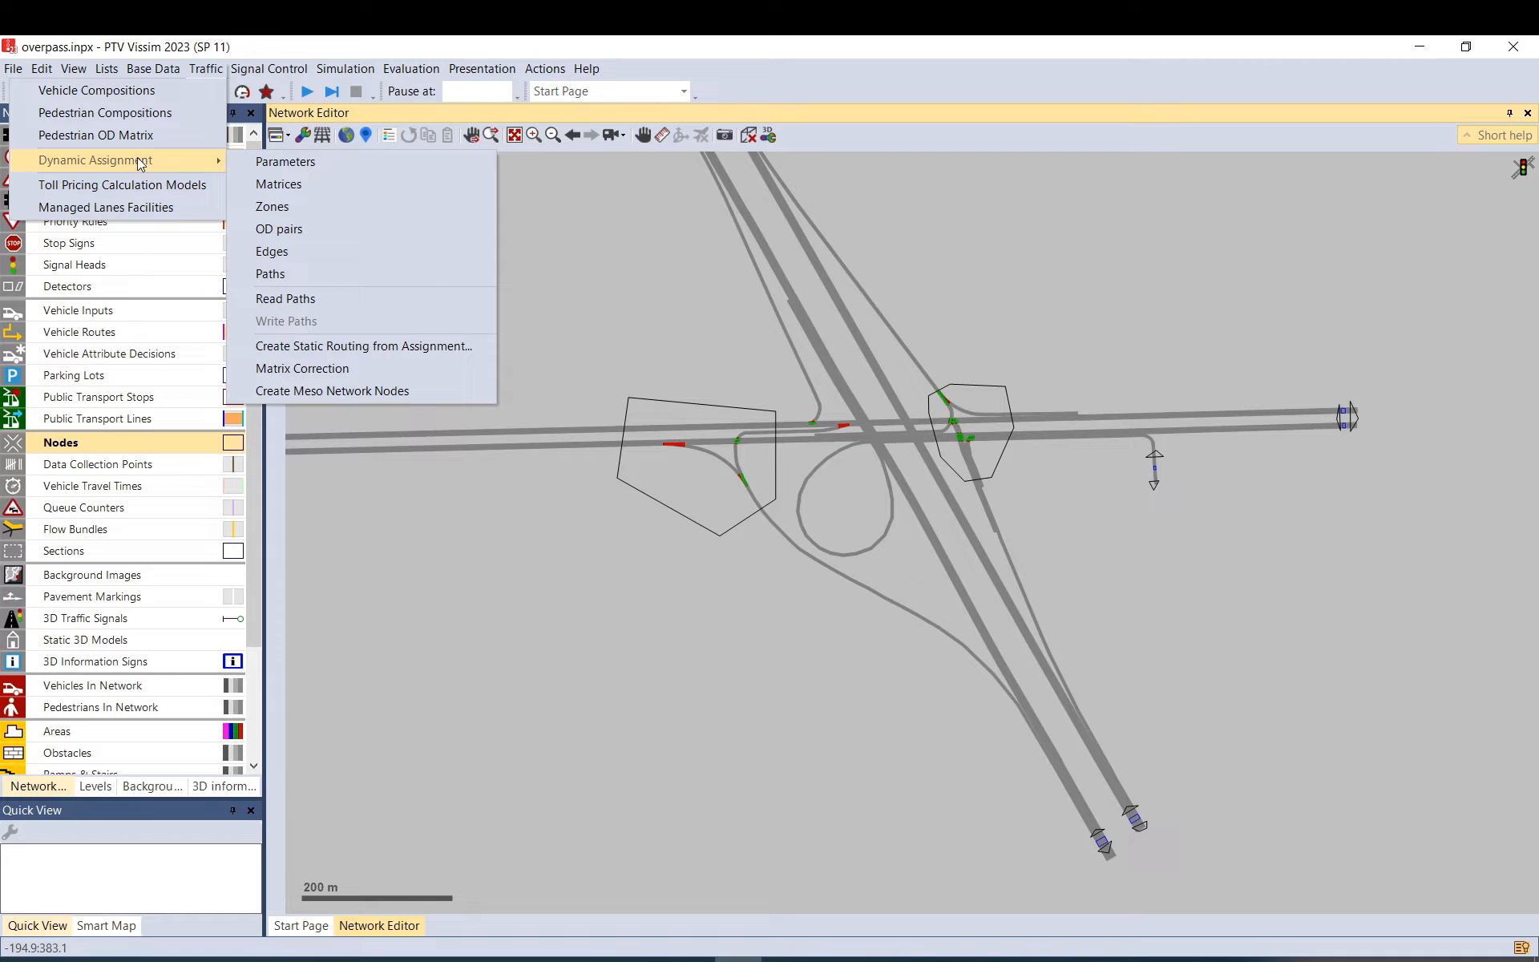
pyautogui.click(278, 185)
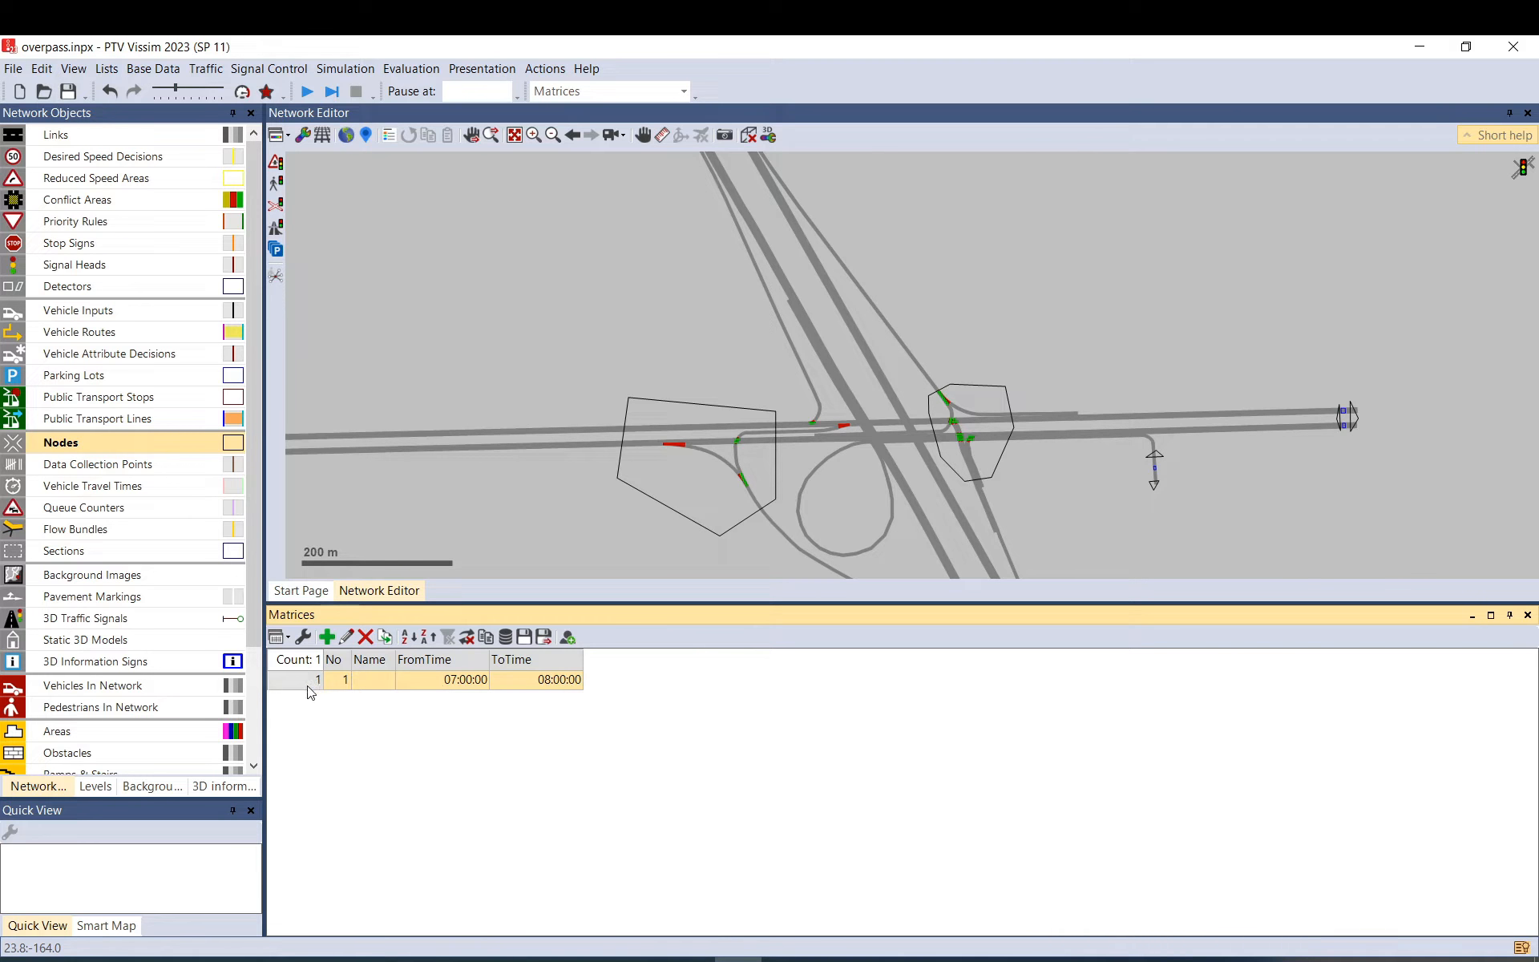
# Delete the old matrix 1 and add a new matrix spanning 07:00:00 to 08:00:00.
pyautogui.click(366, 638)
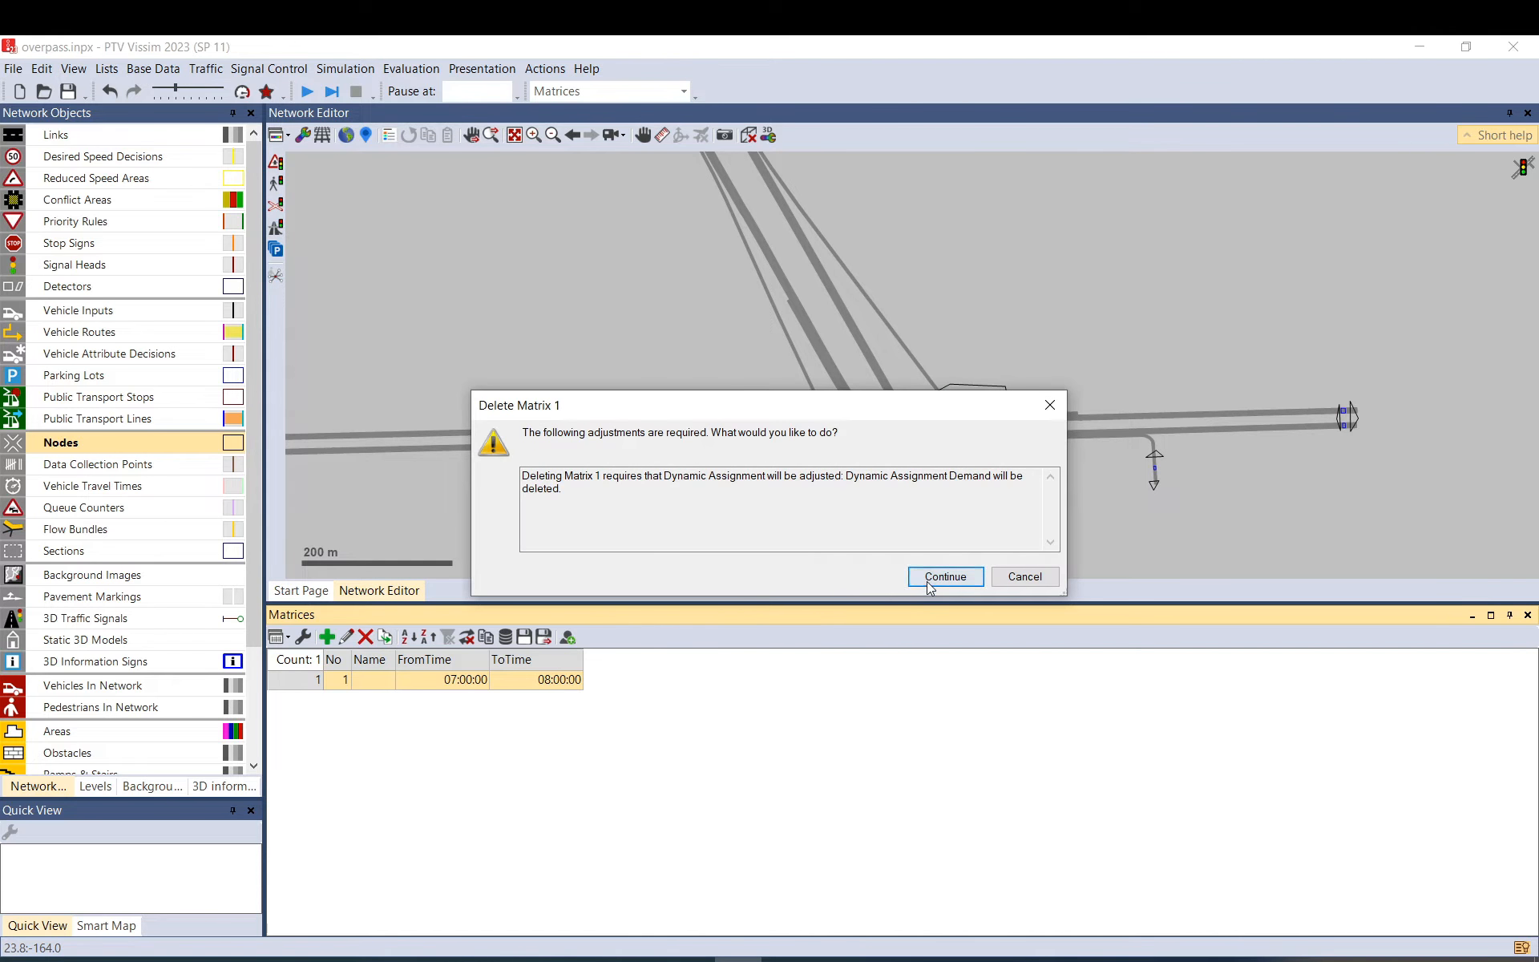
pyautogui.click(939, 572)
pyautogui.click(326, 637)
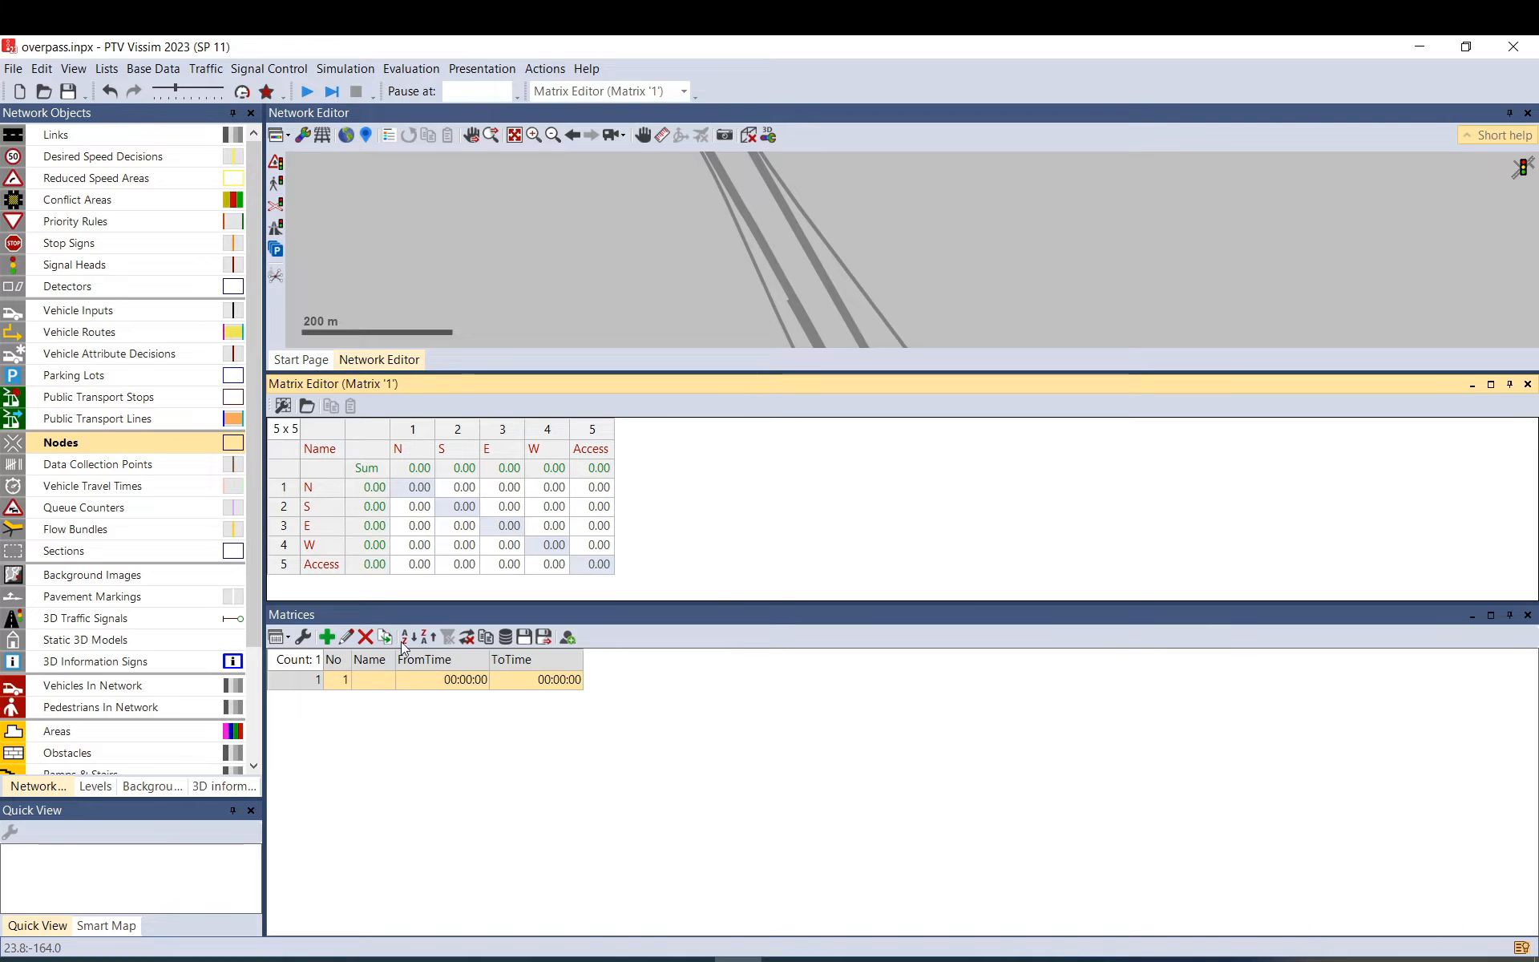
pyautogui.click(456, 682)
pyautogui.write('07')
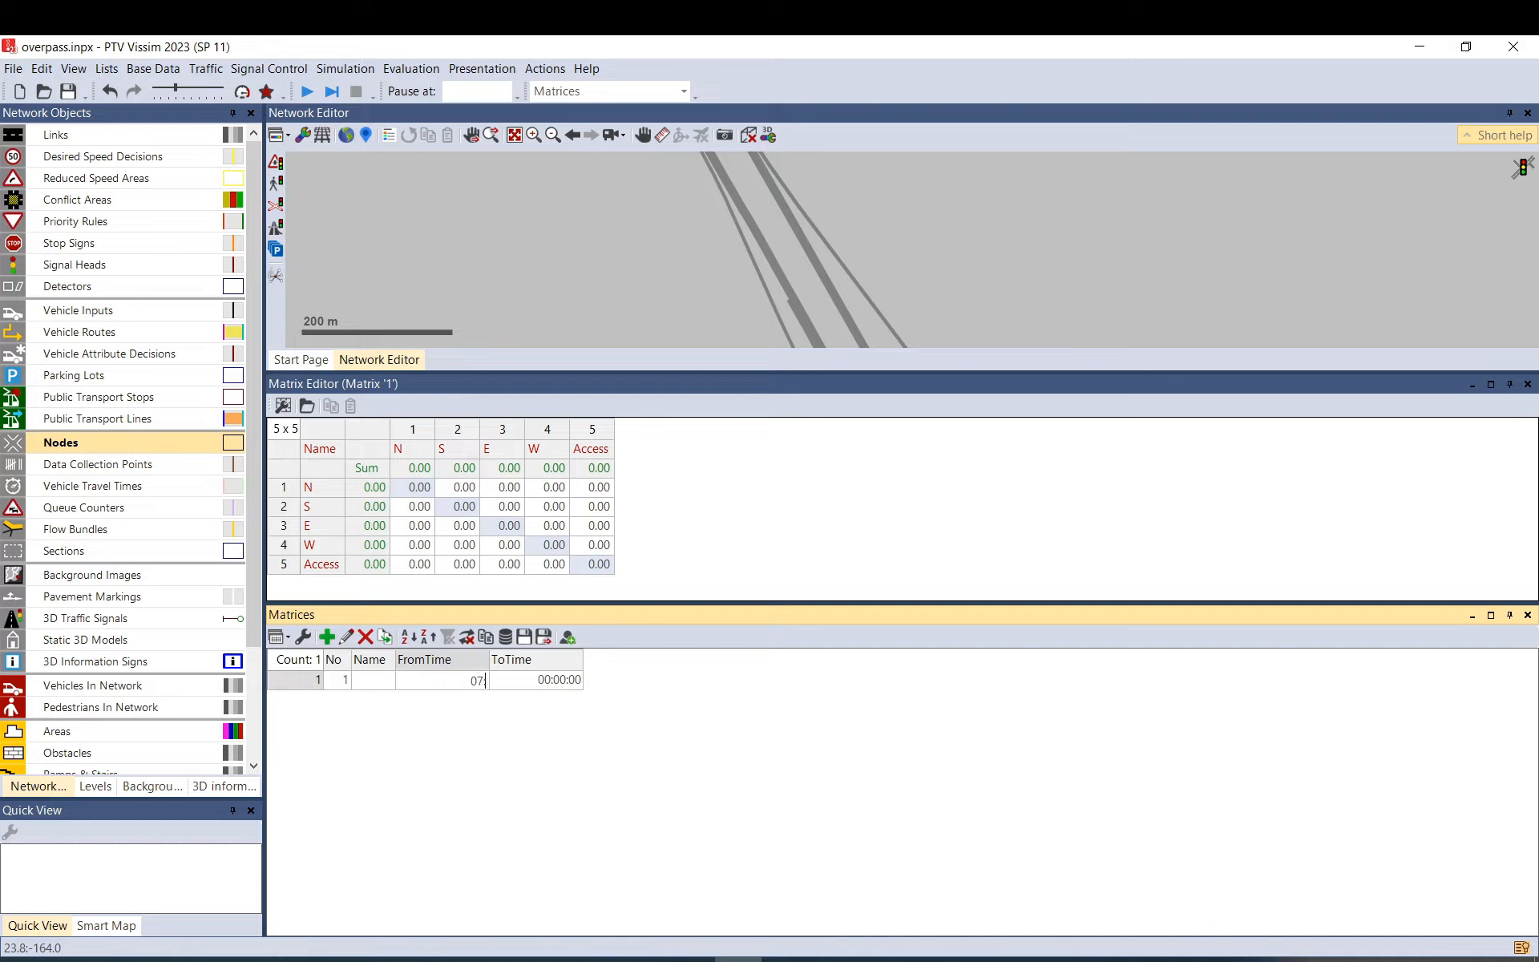
pyautogui.press('Tab')
pyautogui.write('08:00')
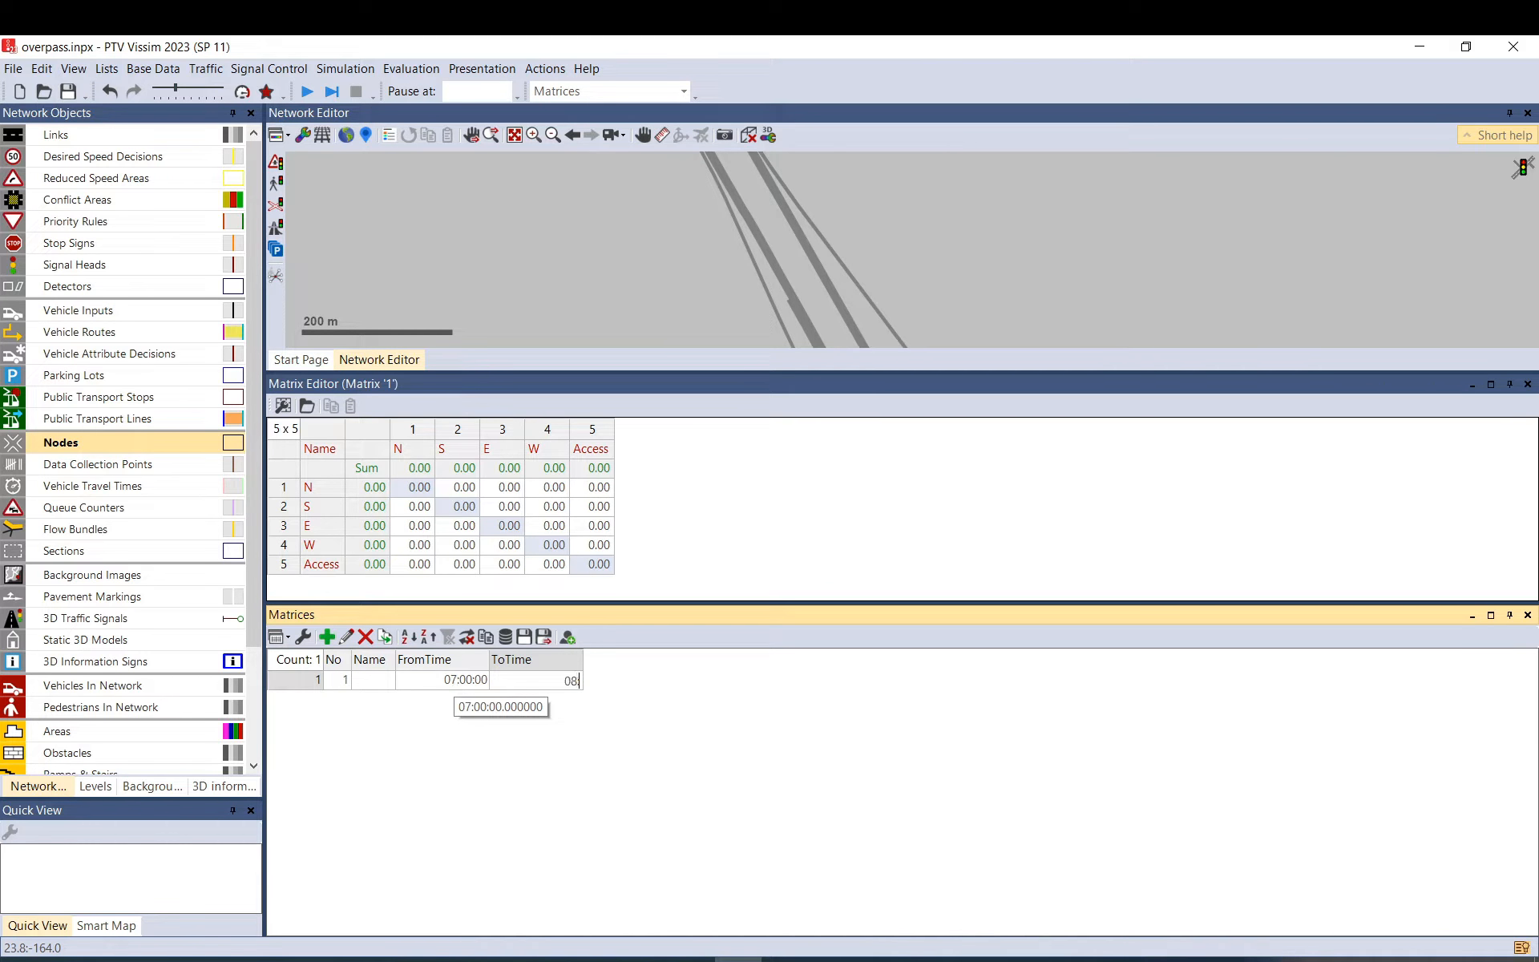
pyautogui.press('Return')
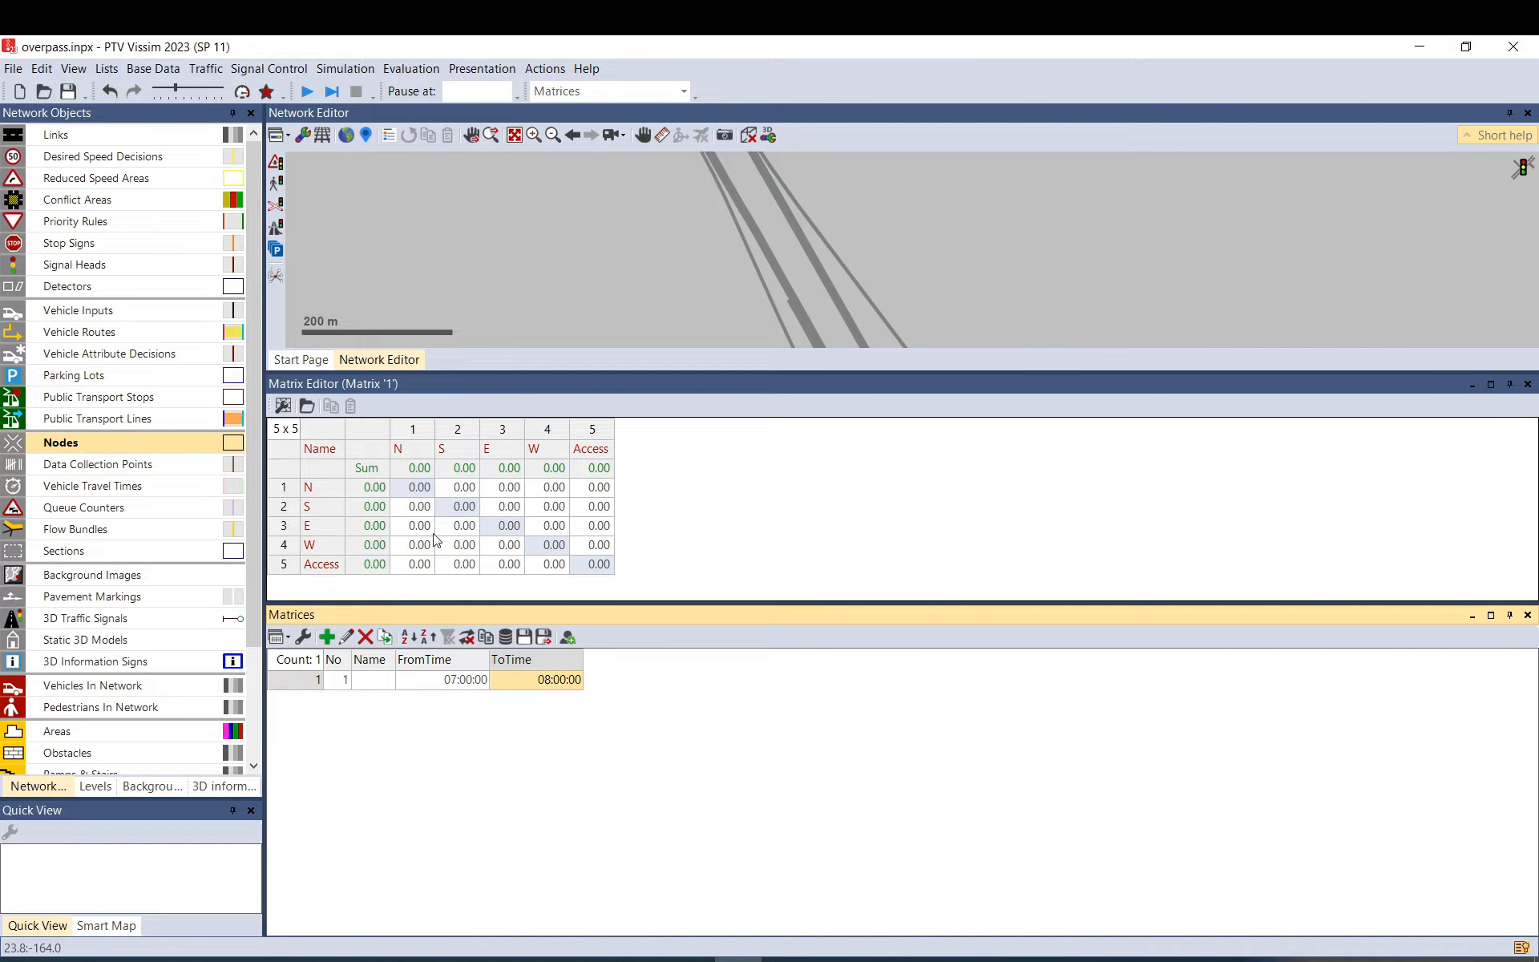
# Enter 2000 trips from N to S in the matrix.
pyautogui.click(454, 489)
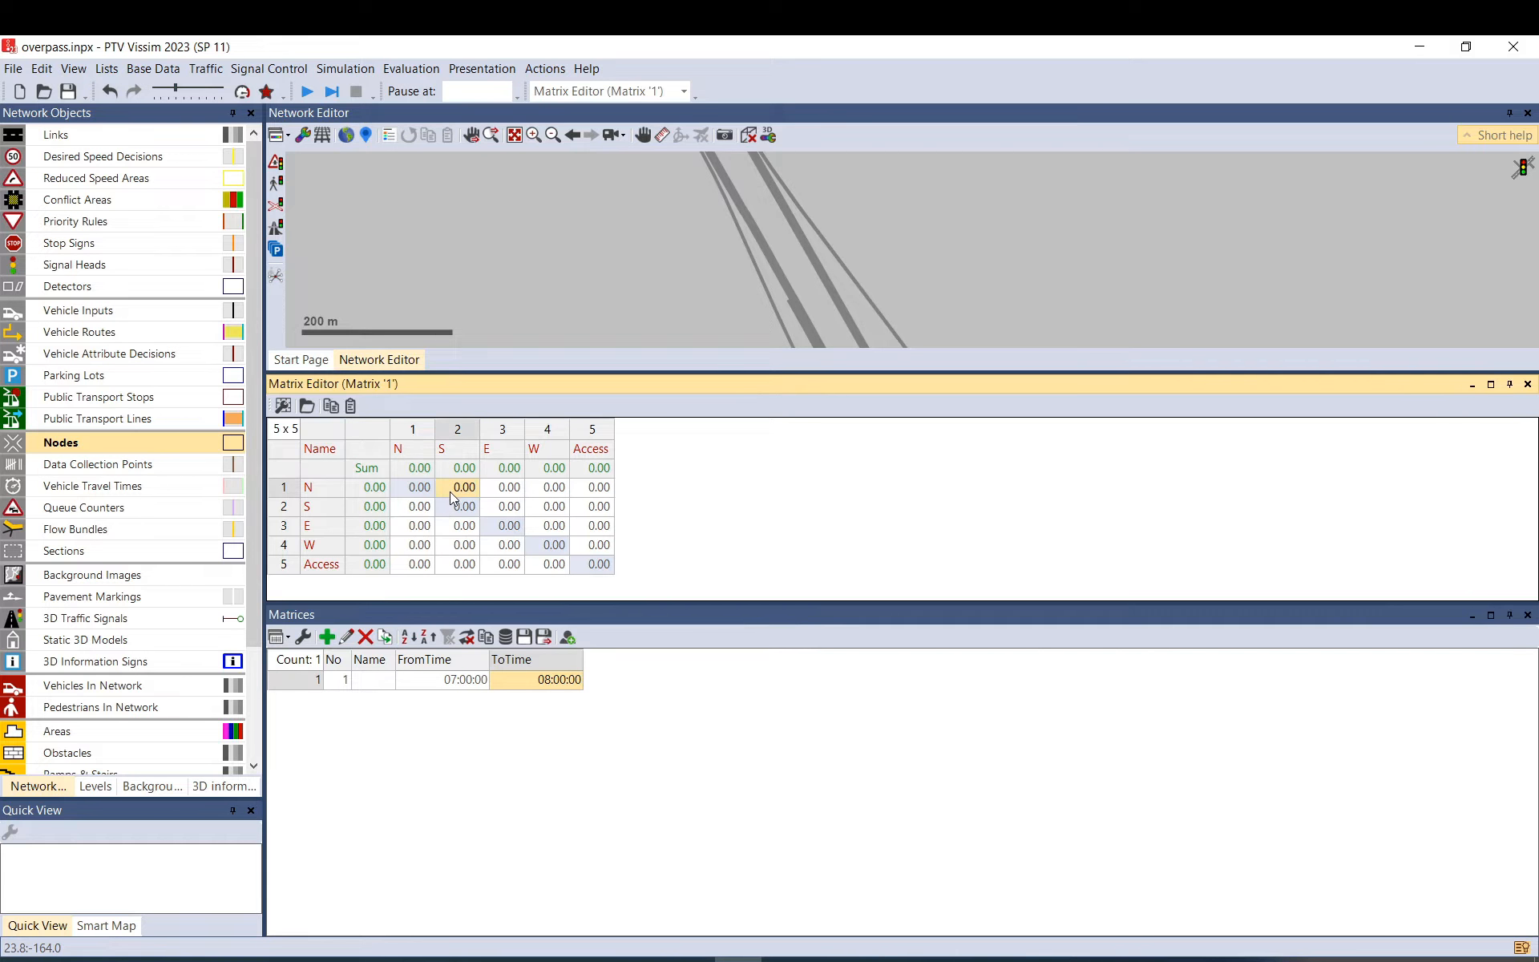
pyautogui.write('2000')
pyautogui.click(555, 508)
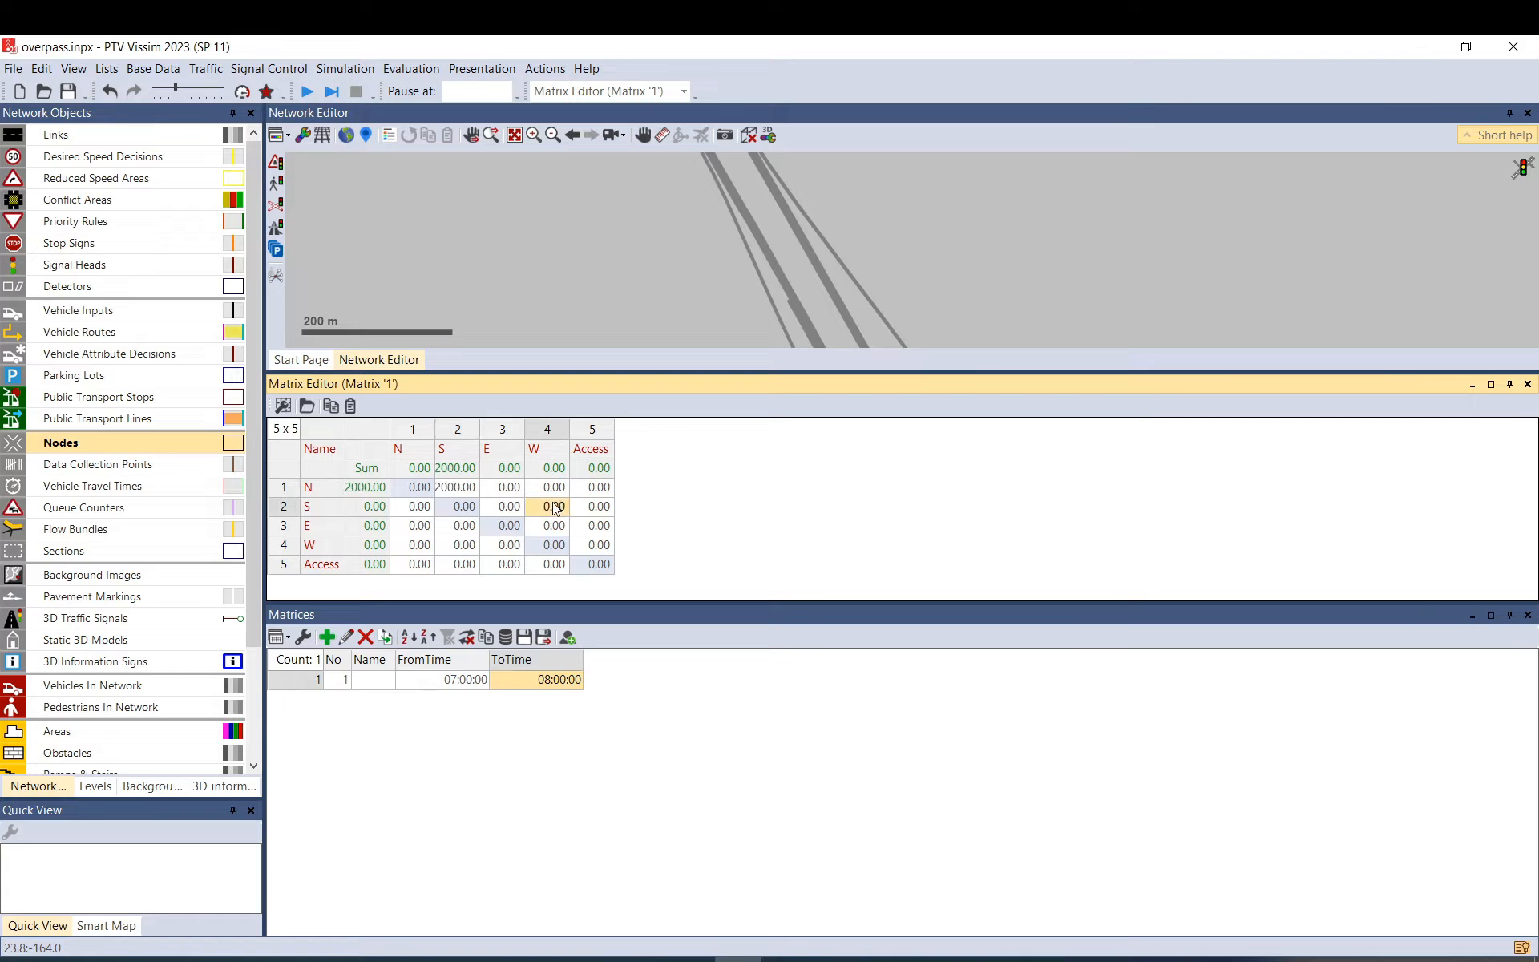
pyautogui.click(471, 491)
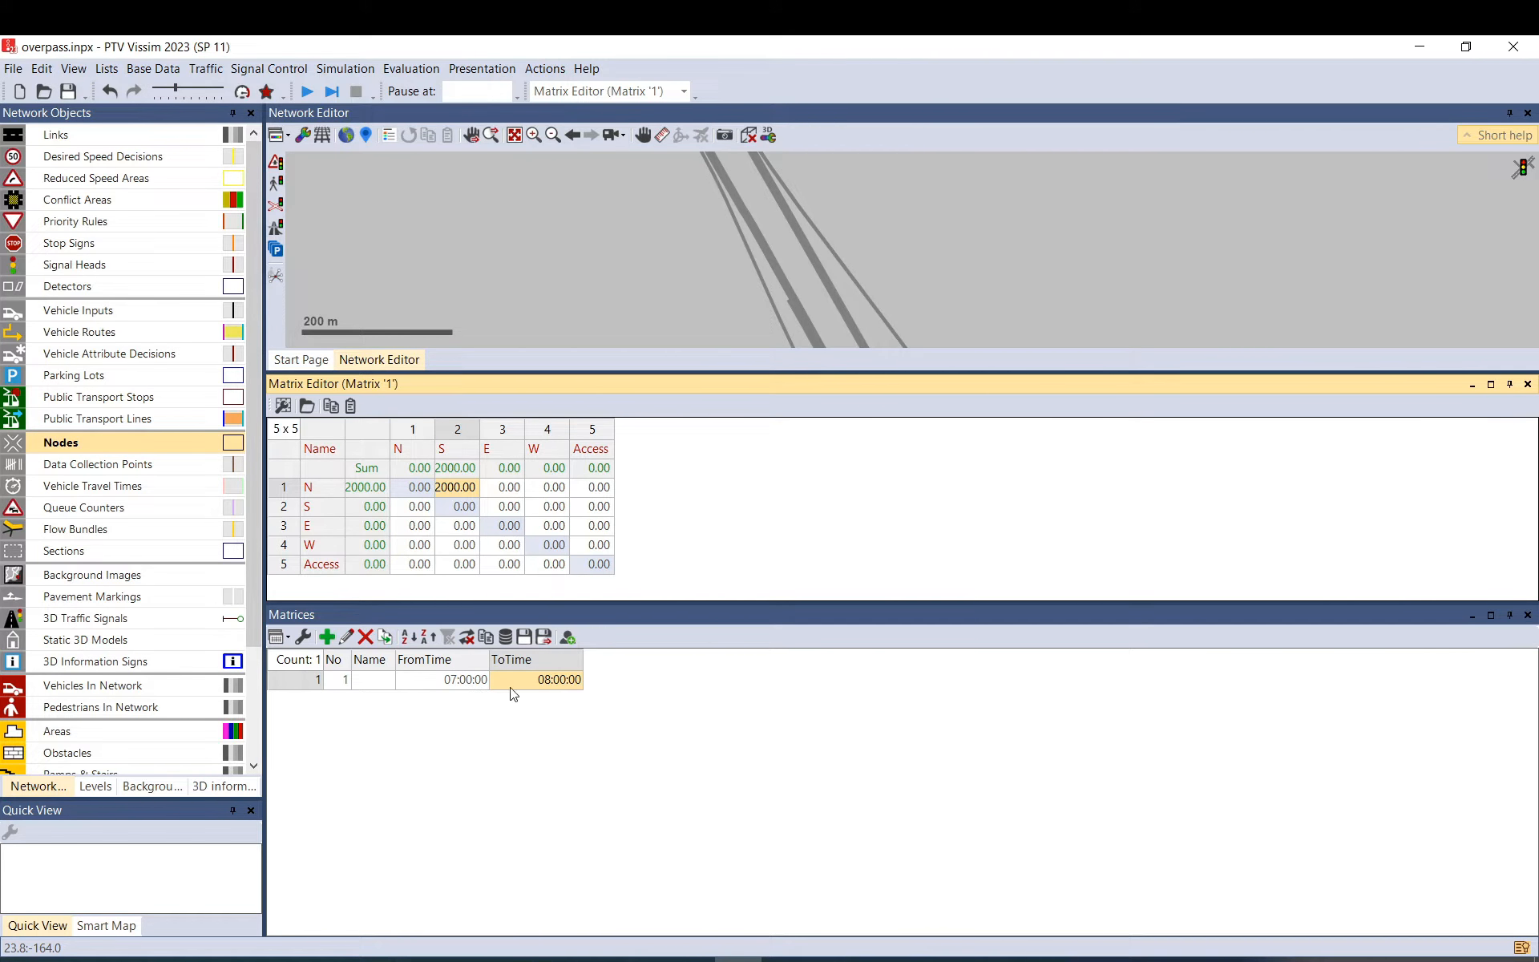
# Fix the matrix ToTime back to 08:00:00 after an invalid time format error.
pyautogui.doubleClick(544, 681)
pyautogui.press('BackSpace')
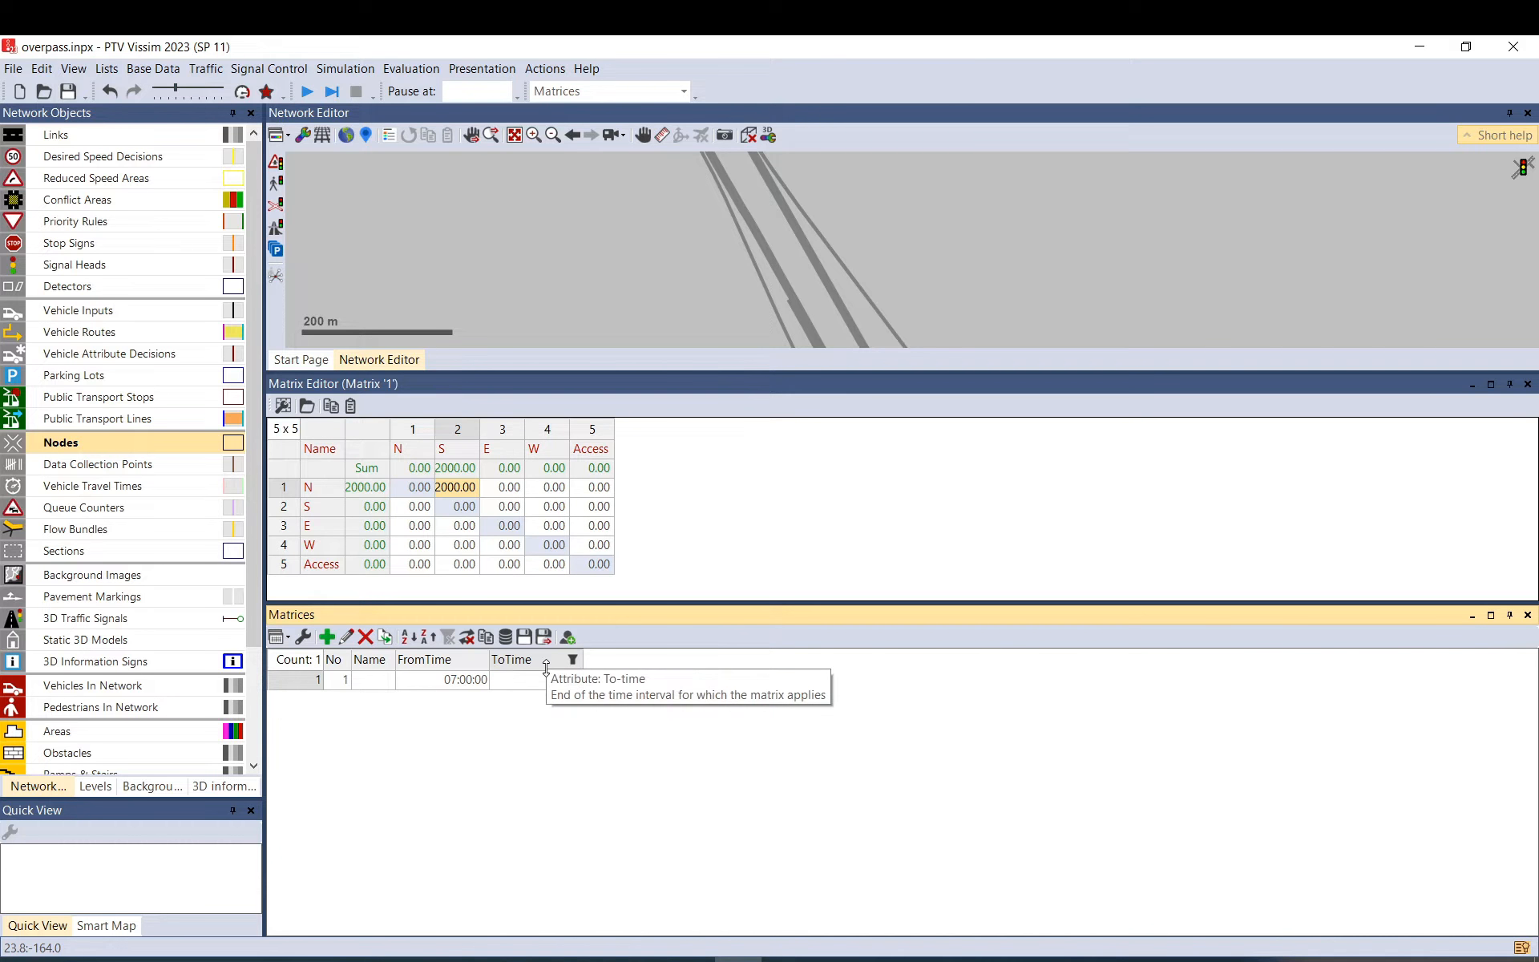
pyautogui.press('Return')
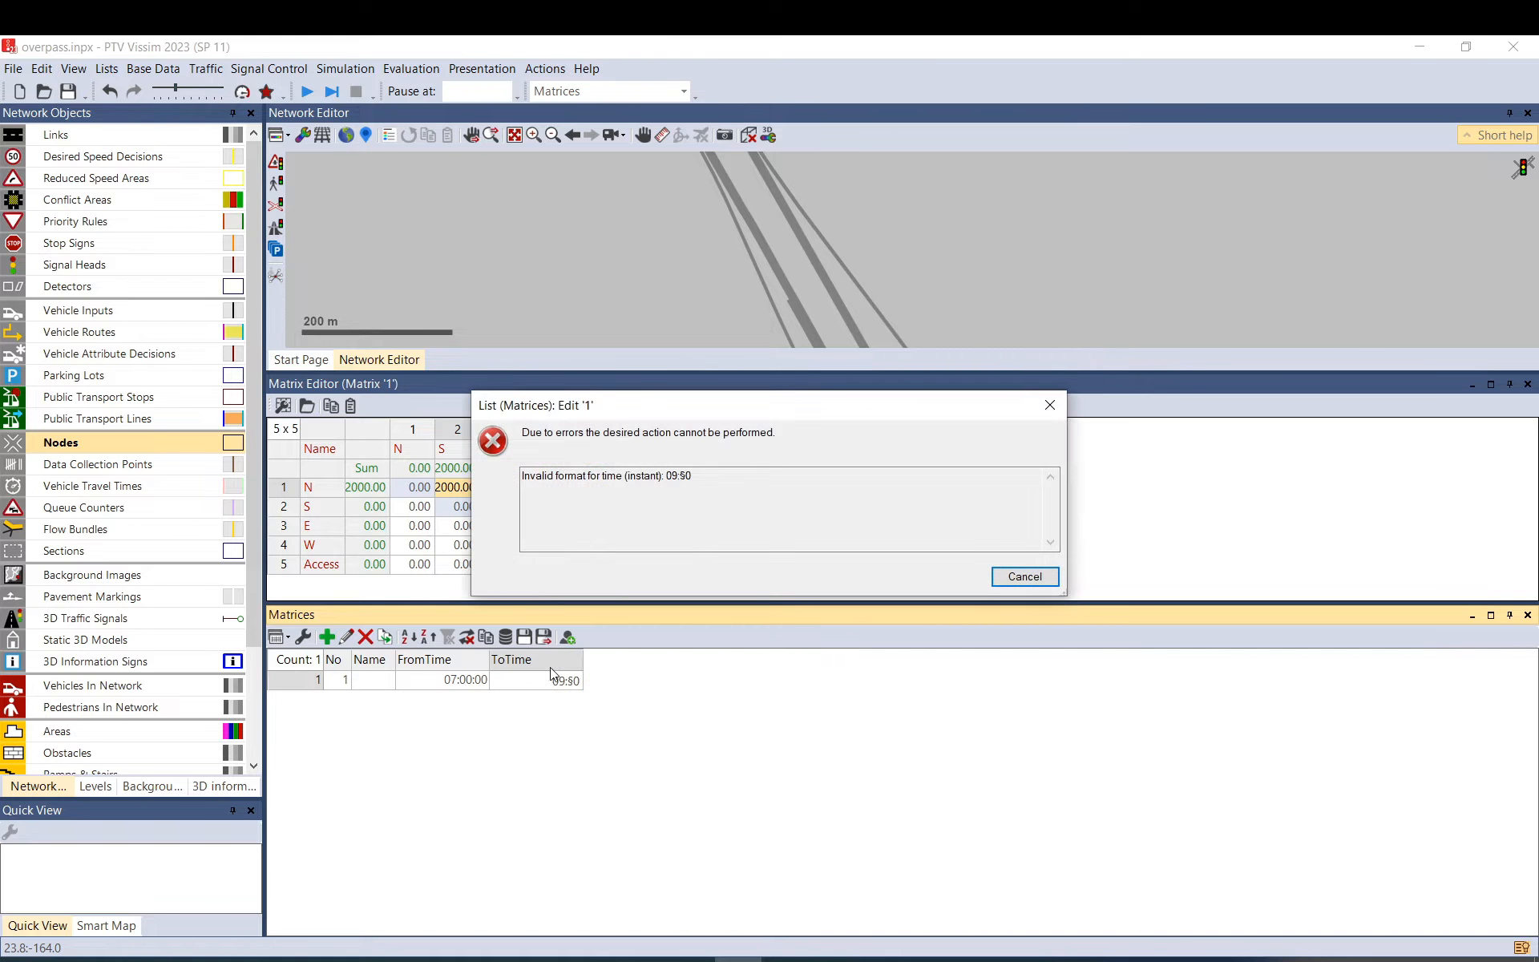
pyautogui.click(1025, 576)
pyautogui.write('09')
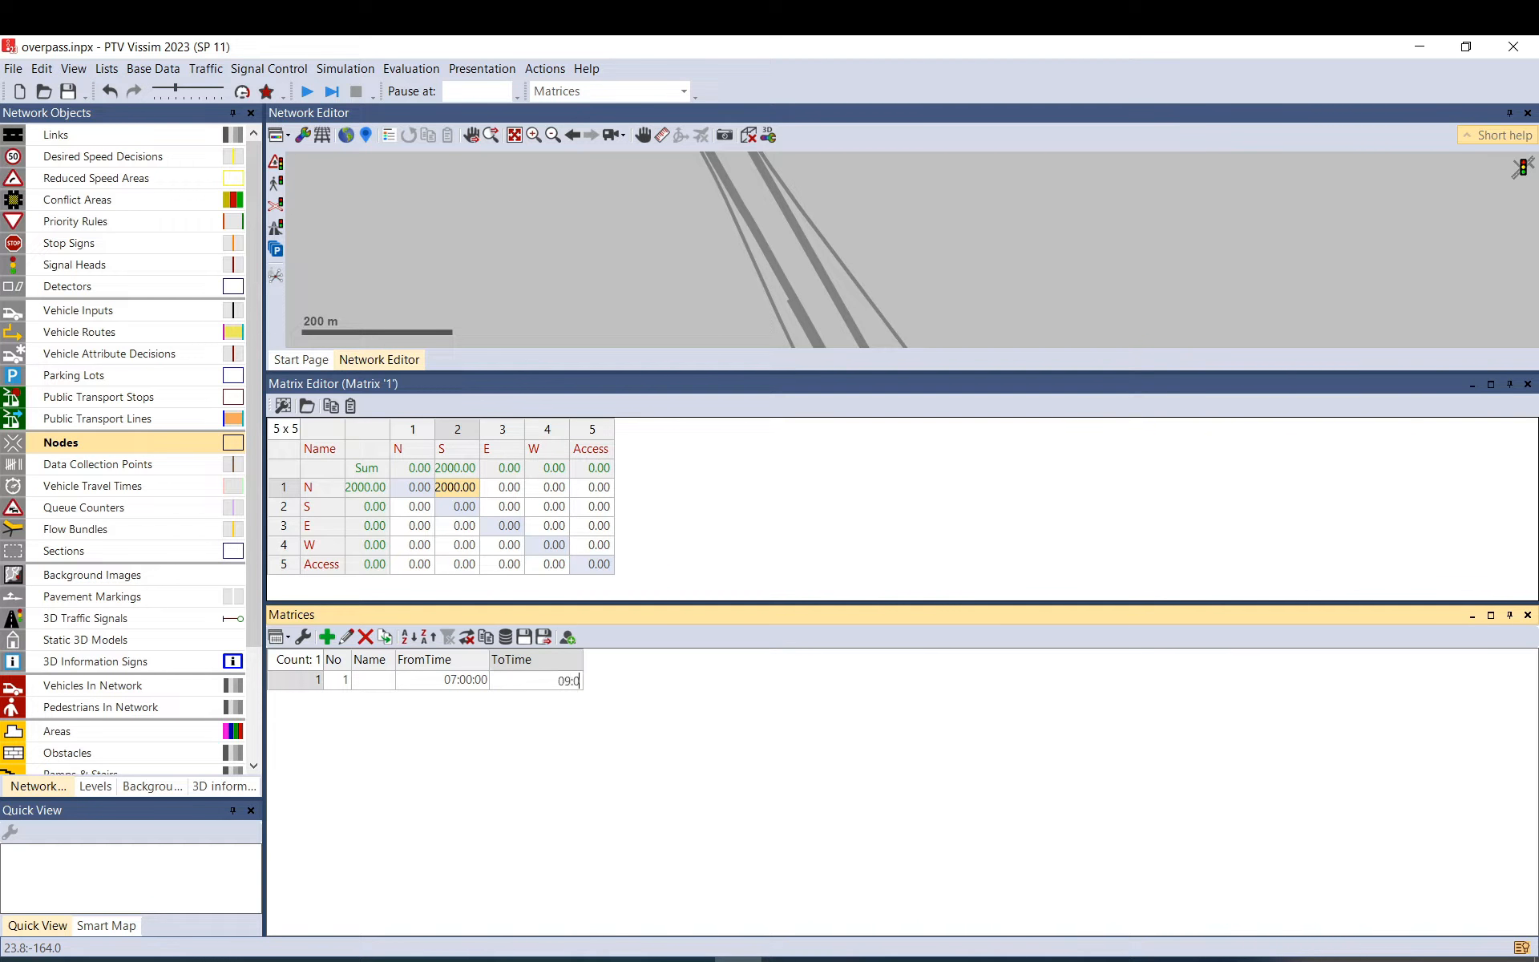
pyautogui.press('Return')
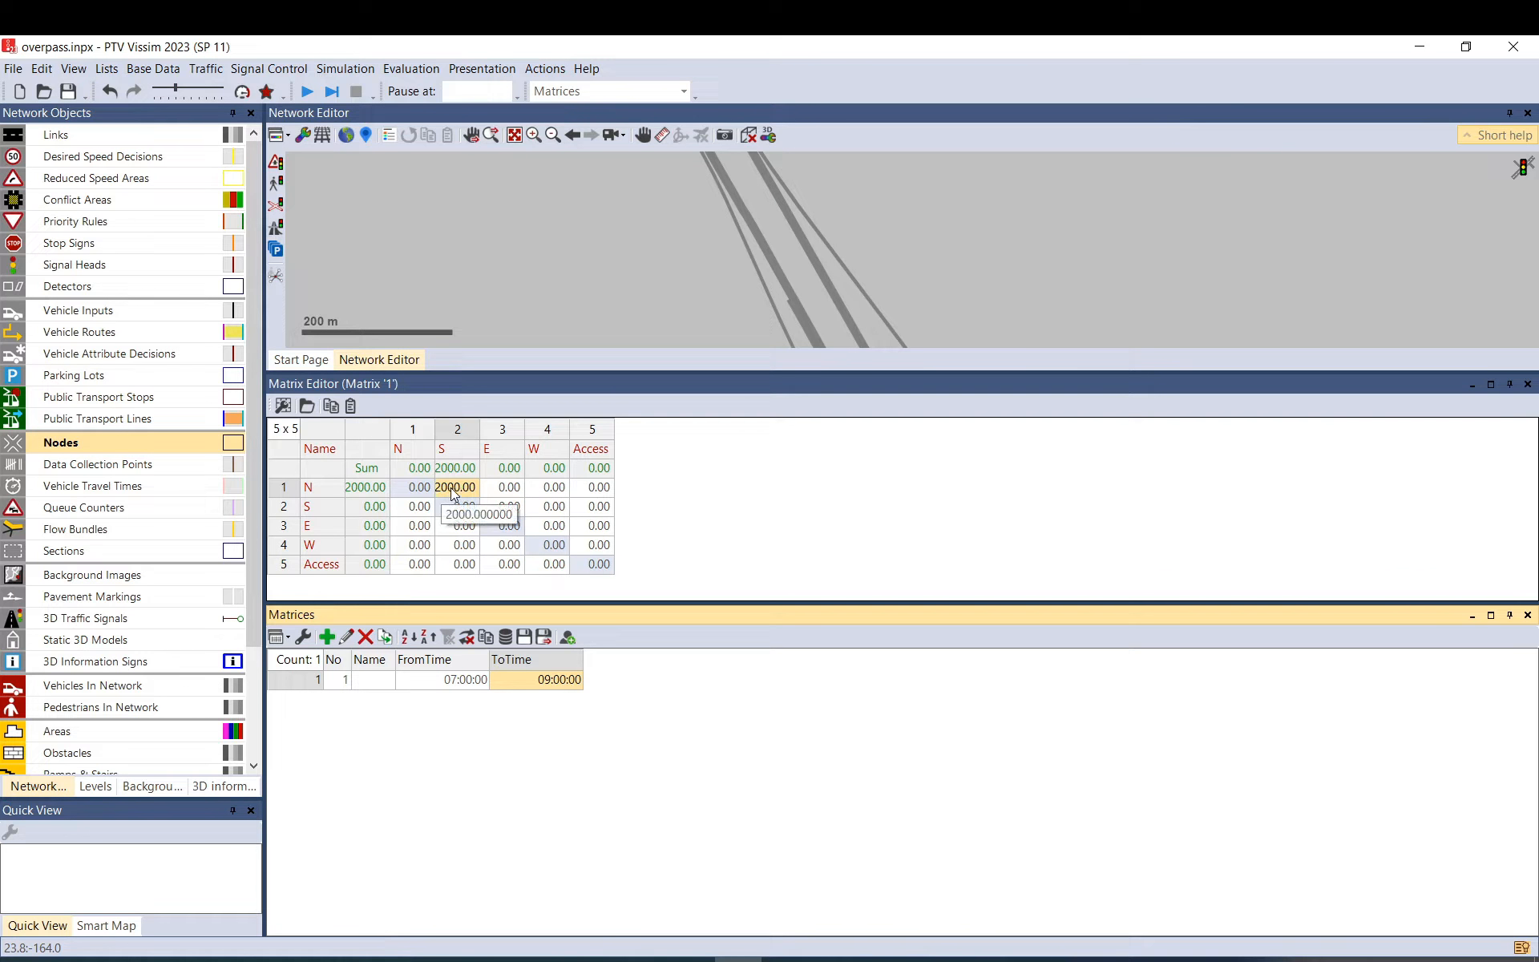
pyautogui.click(561, 680)
pyautogui.write('08:0')
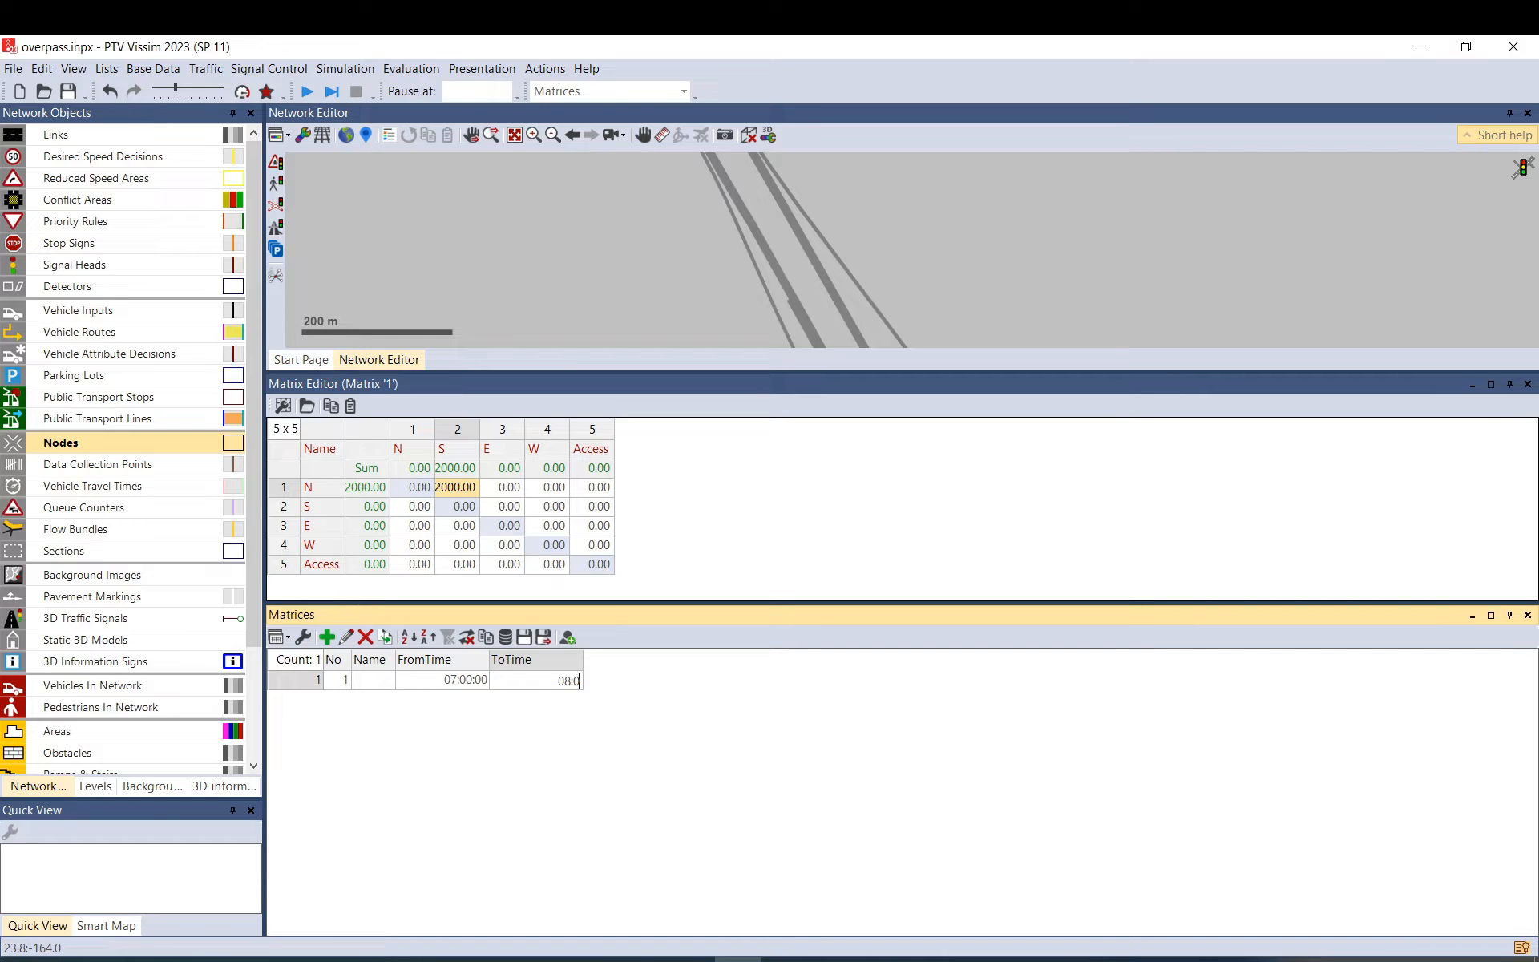
pyautogui.write('0')
pyautogui.press('Return')
# Enter 2000 trips from S to N and widen the matrix columns.
pyautogui.click(411, 506)
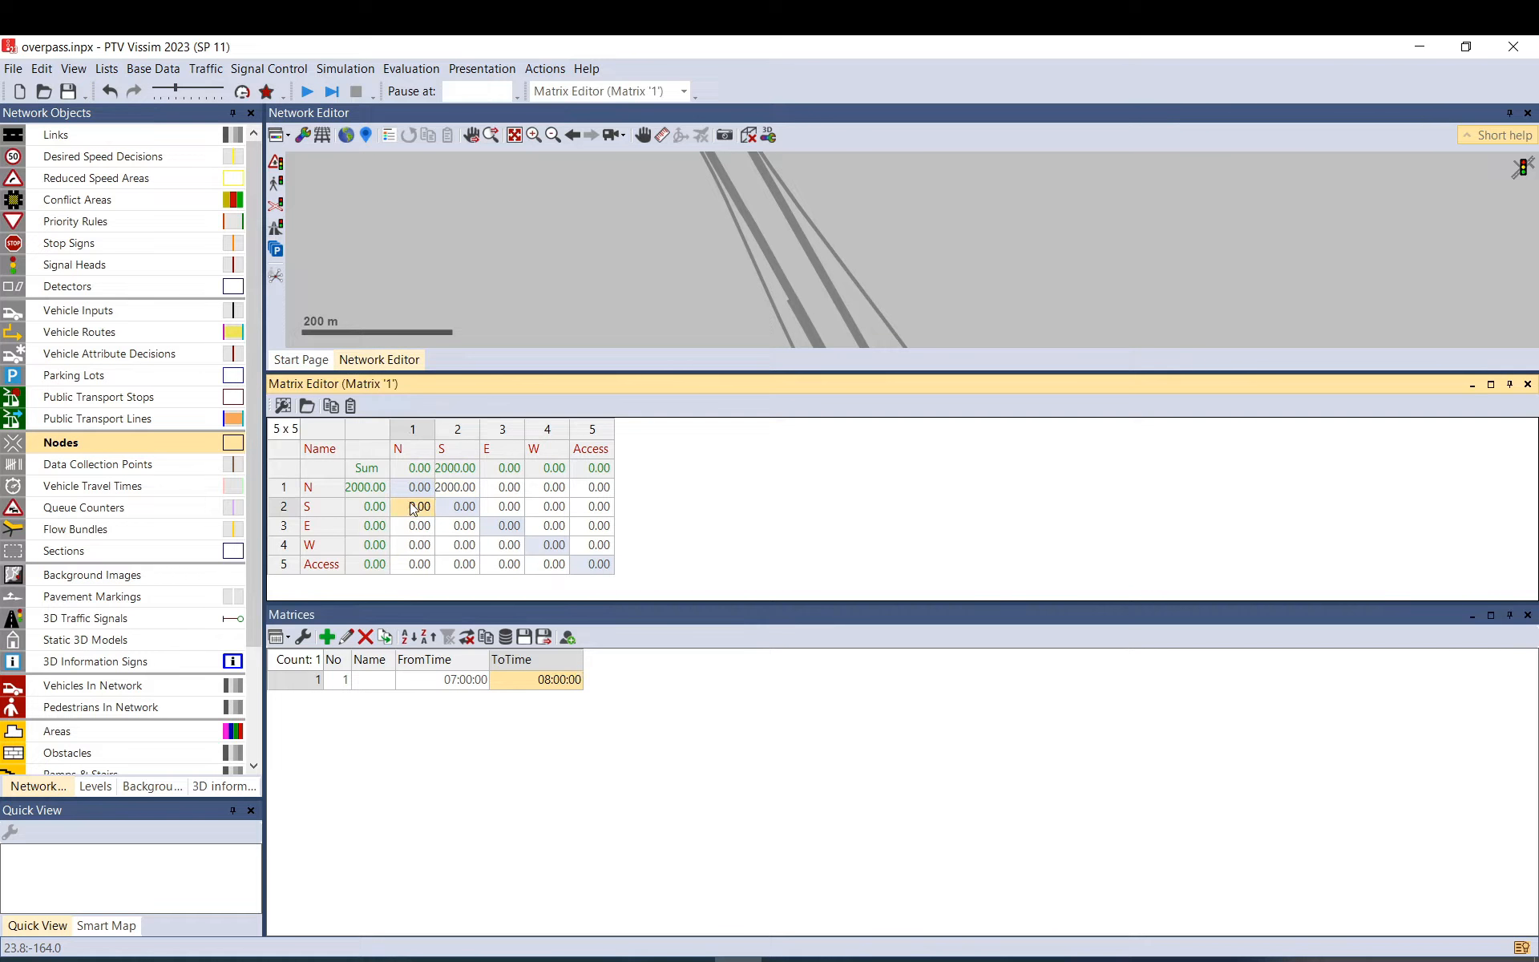
pyautogui.write('2000')
pyautogui.press('Return')
pyautogui.click(659, 604)
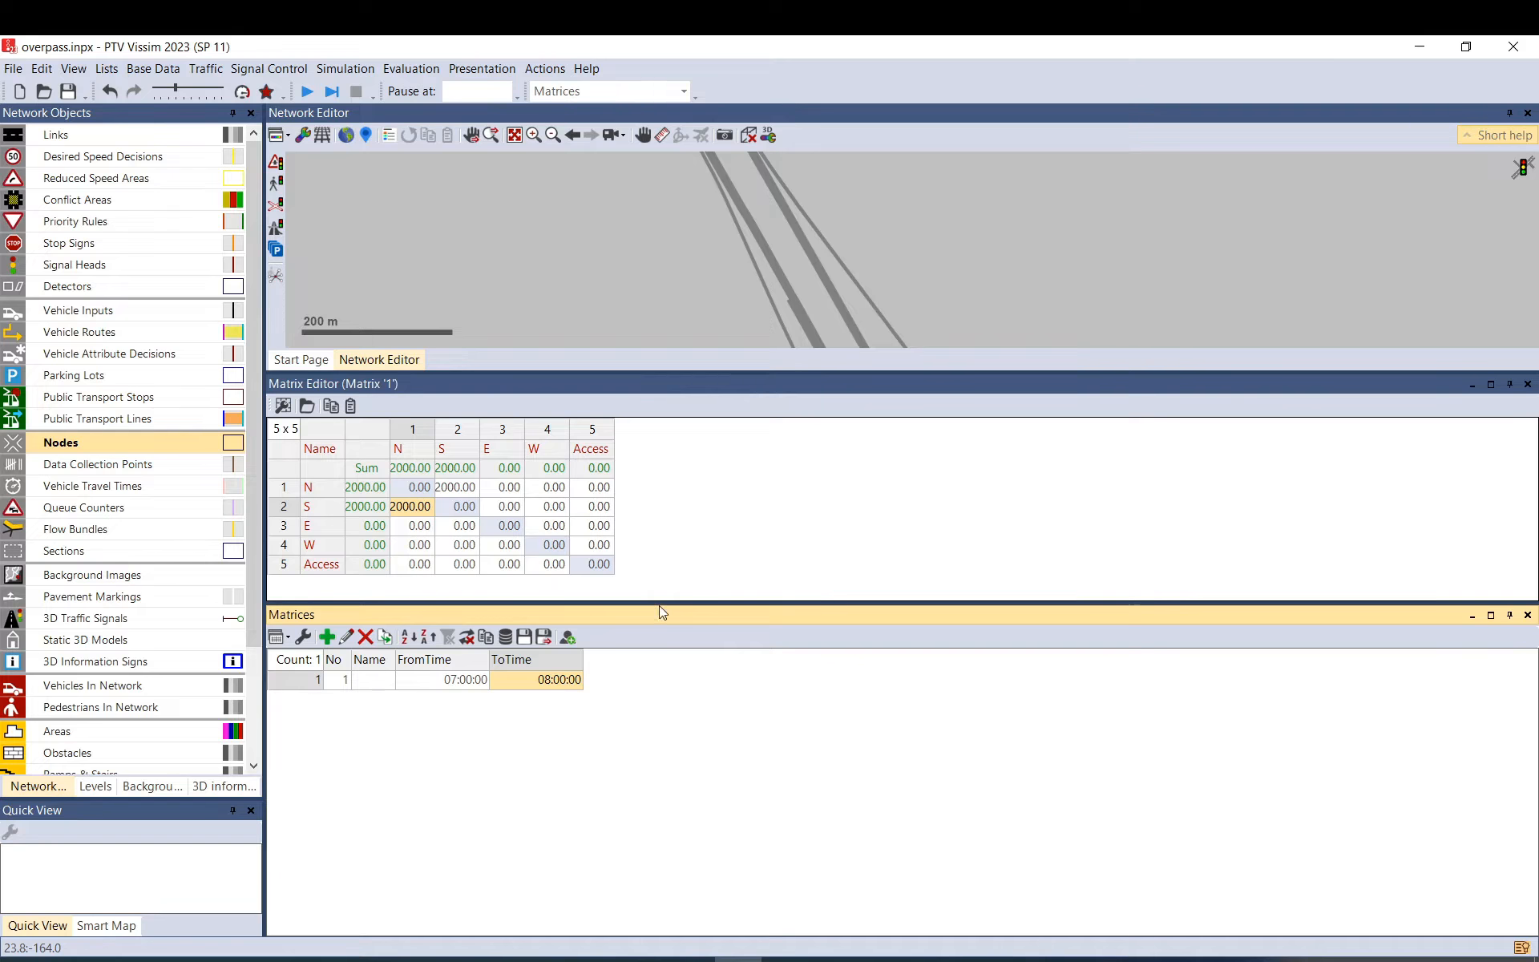
pyautogui.click(417, 431)
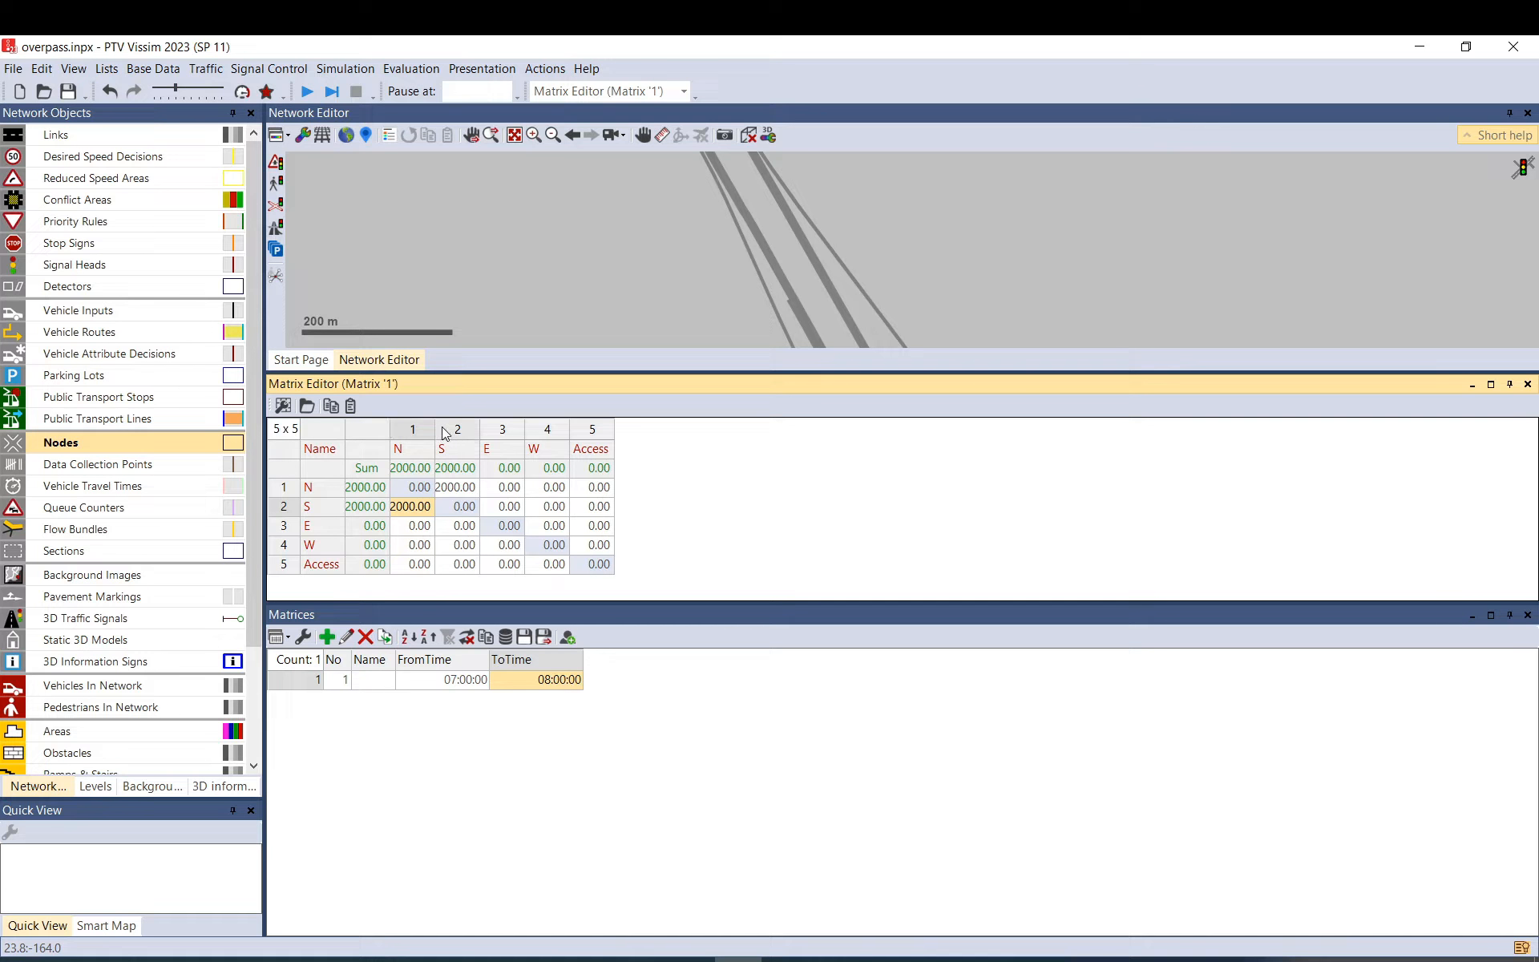
pyautogui.moveTo(436, 427); pyautogui.dragTo(450, 427)
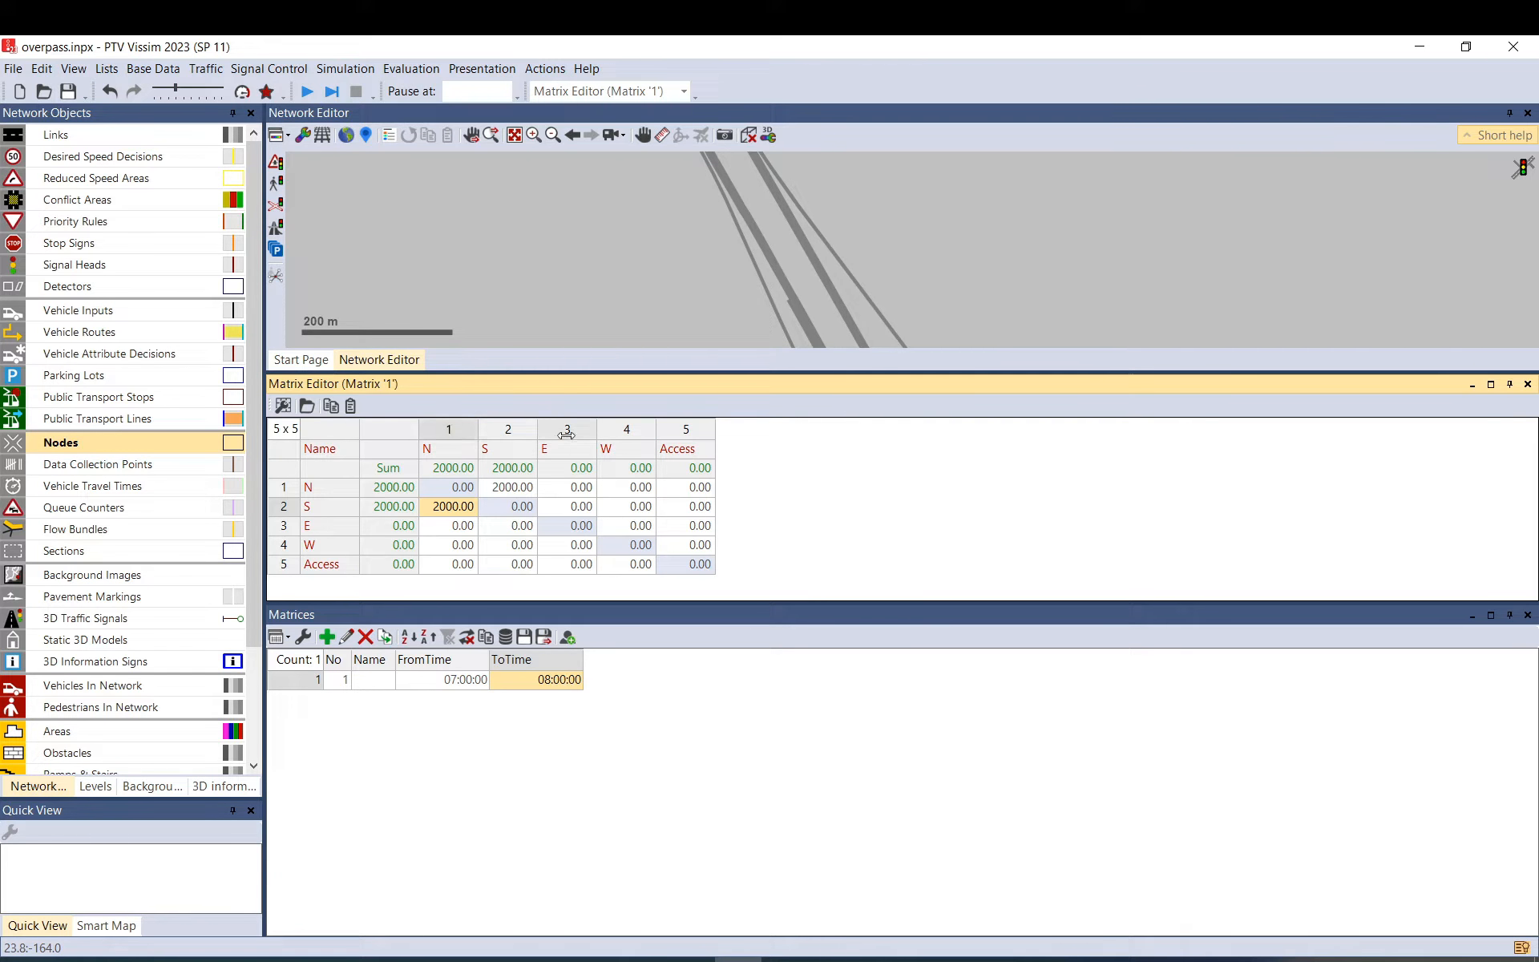
pyautogui.moveTo(550, 429); pyautogui.dragTo(564, 429)
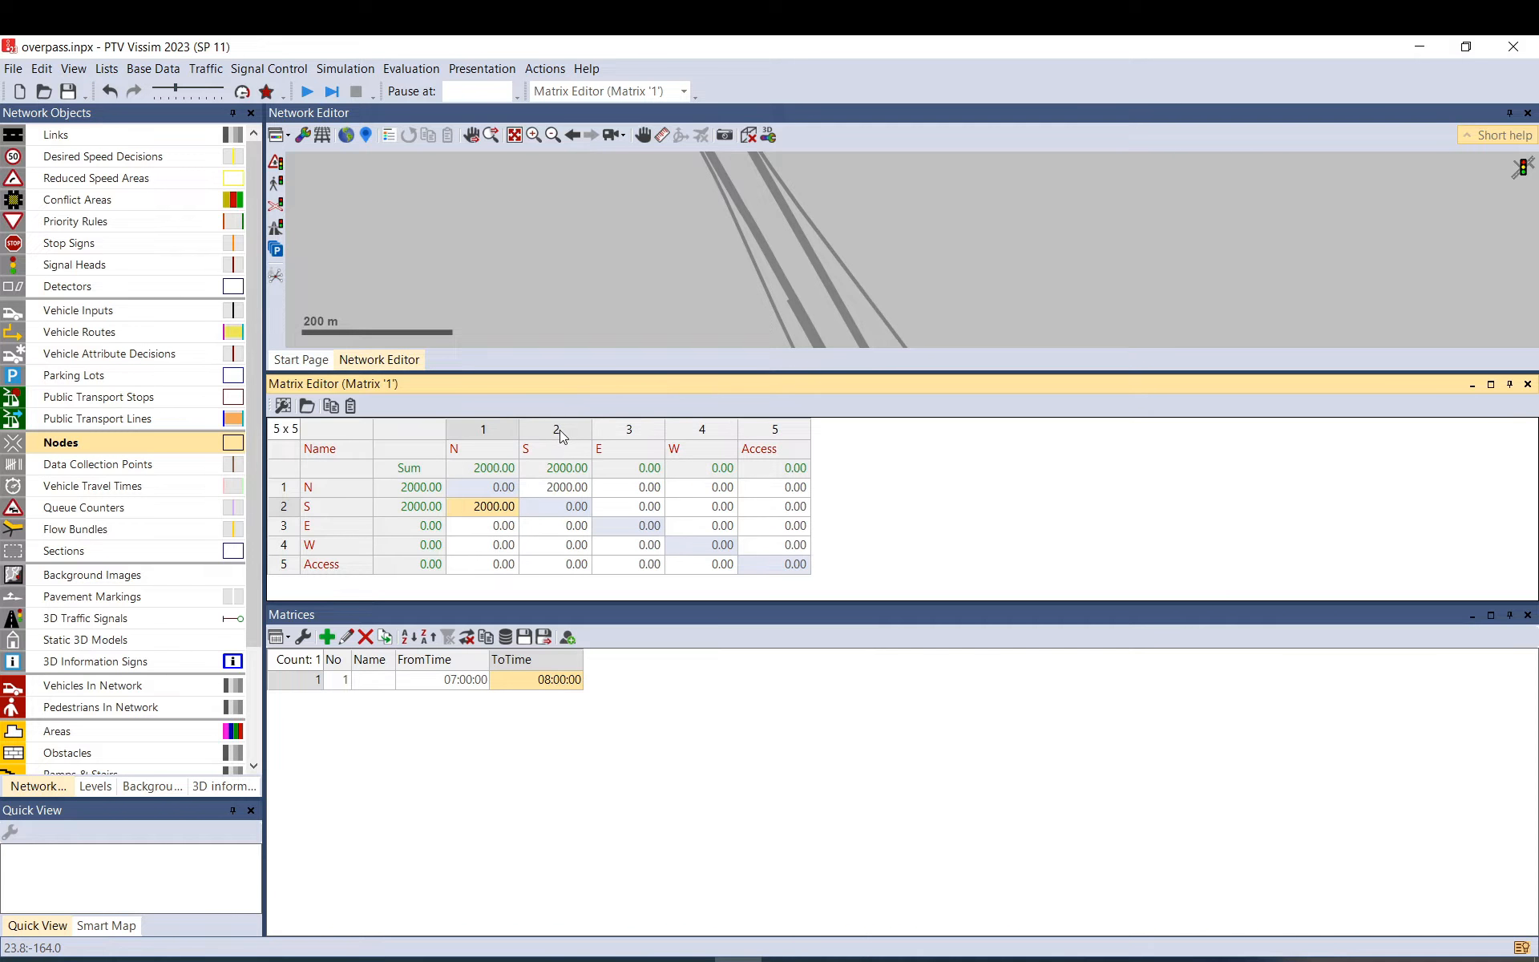
pyautogui.click(345, 496)
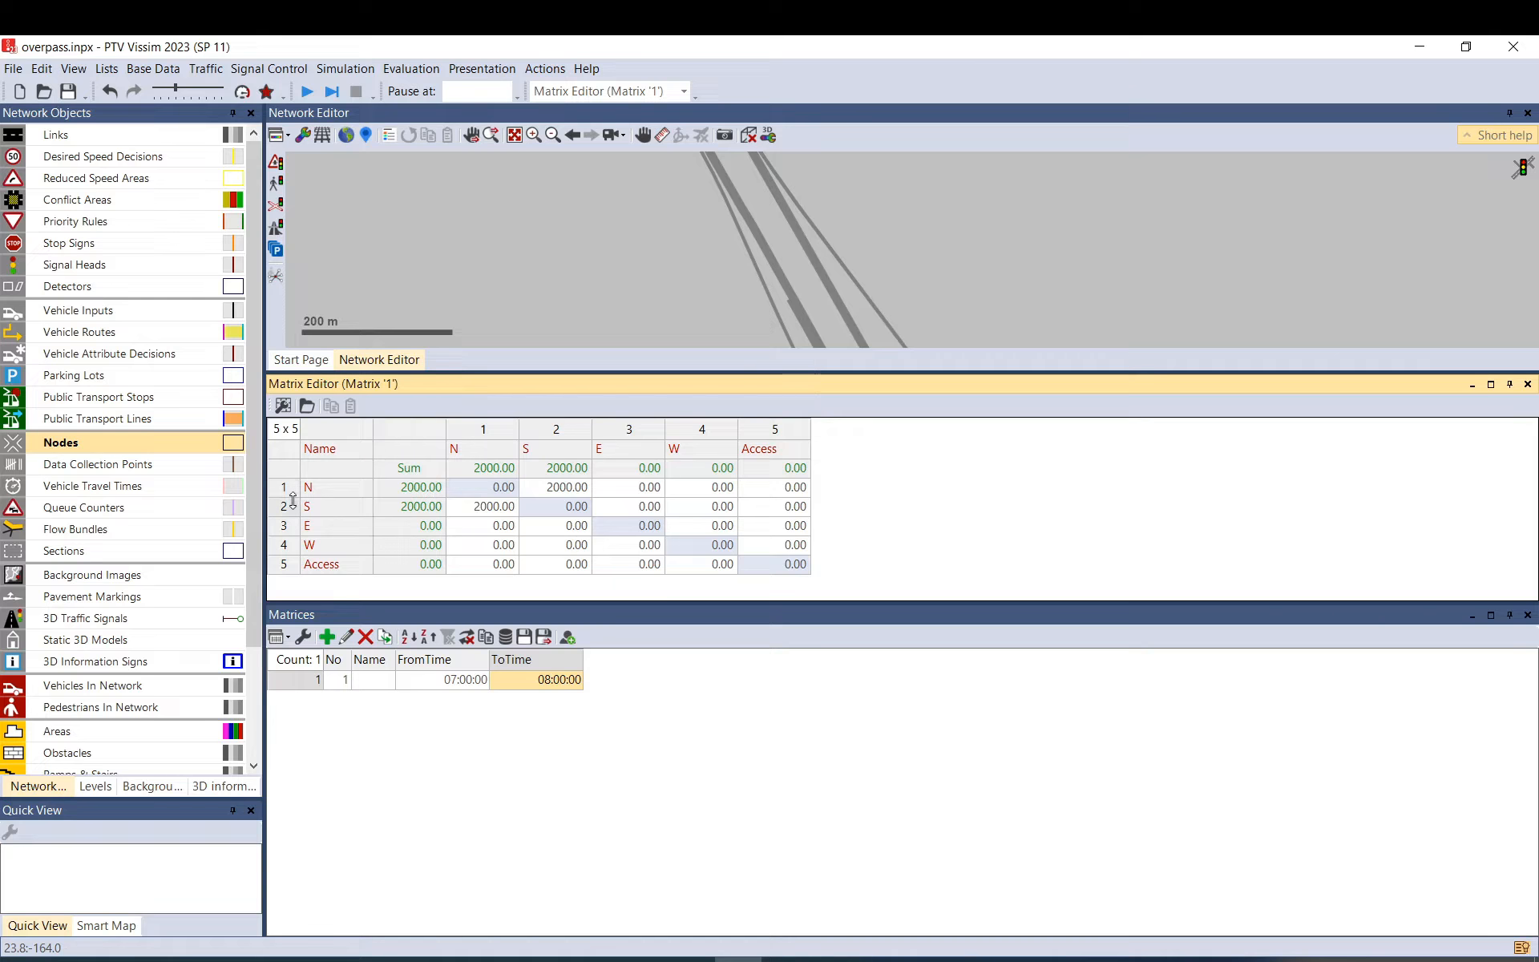
pyautogui.moveTo(293, 497); pyautogui.dragTo(294, 508)
# Enlarge the matrix view and enter 500 trips from N to E and from S to E.
pyautogui.scroll(-1, 520, 486)
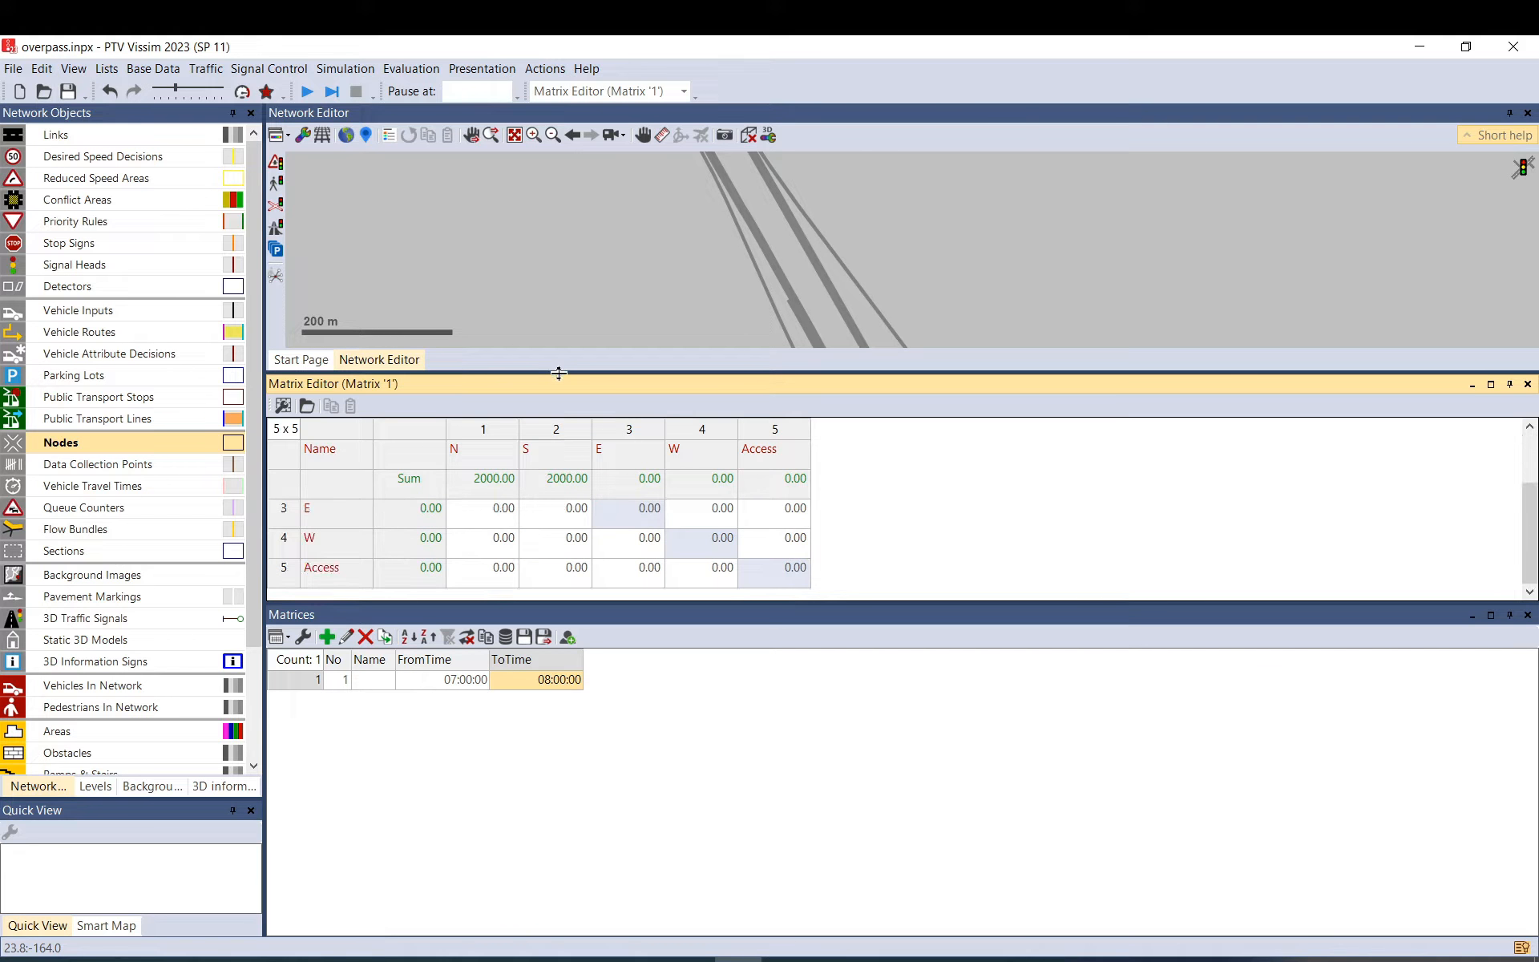
pyautogui.moveTo(559, 373); pyautogui.dragTo(573, 304)
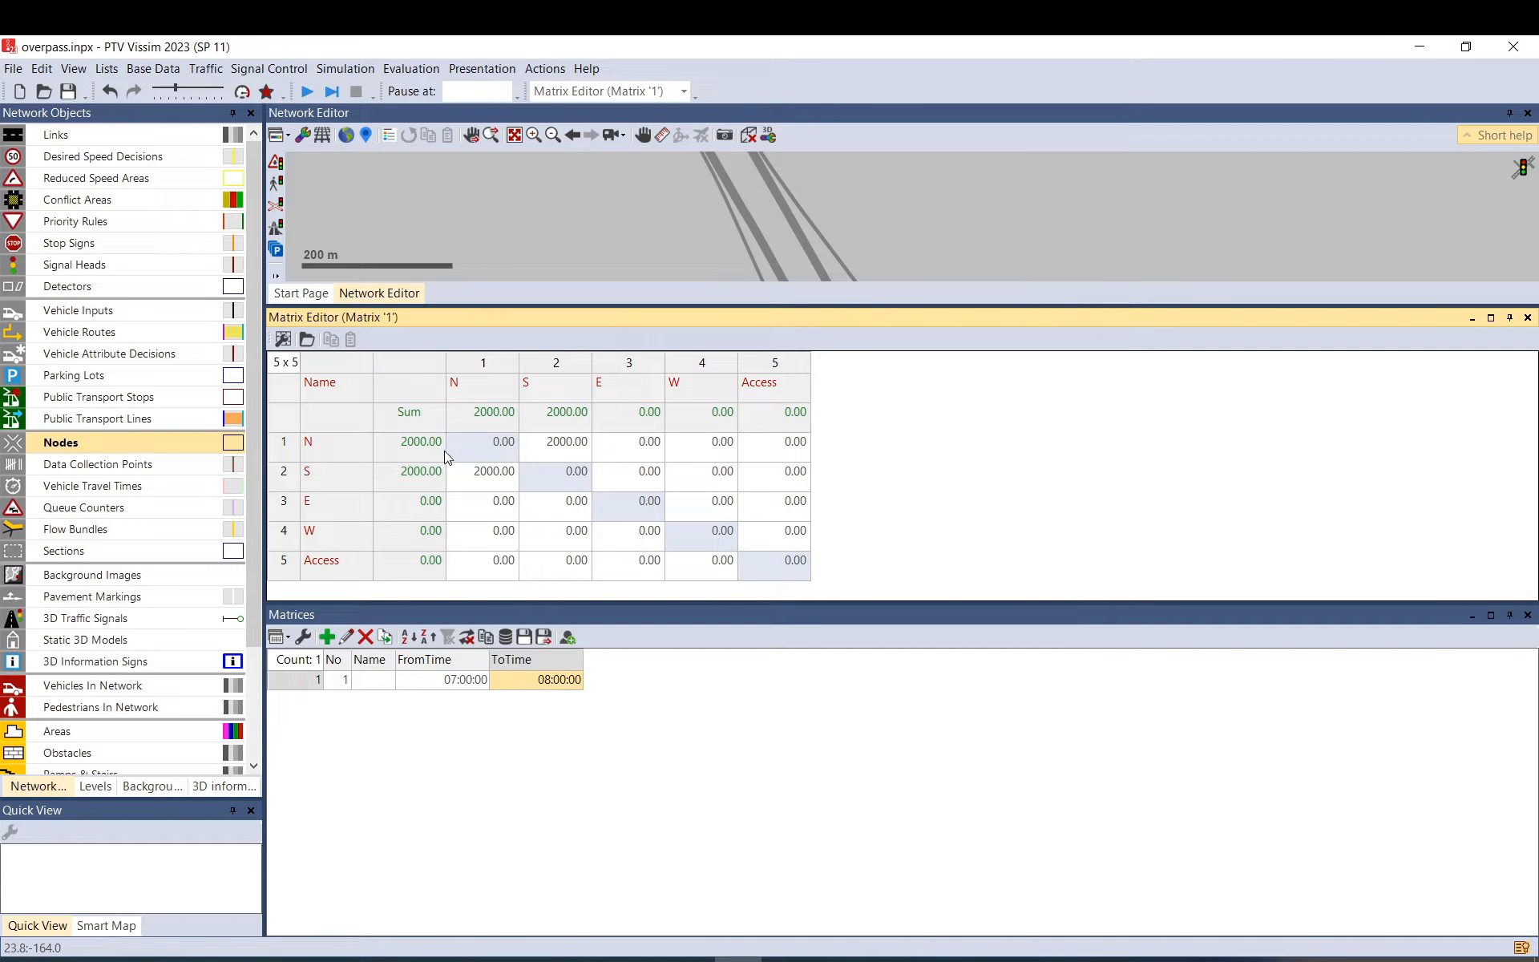
pyautogui.click(648, 452)
pyautogui.write('500')
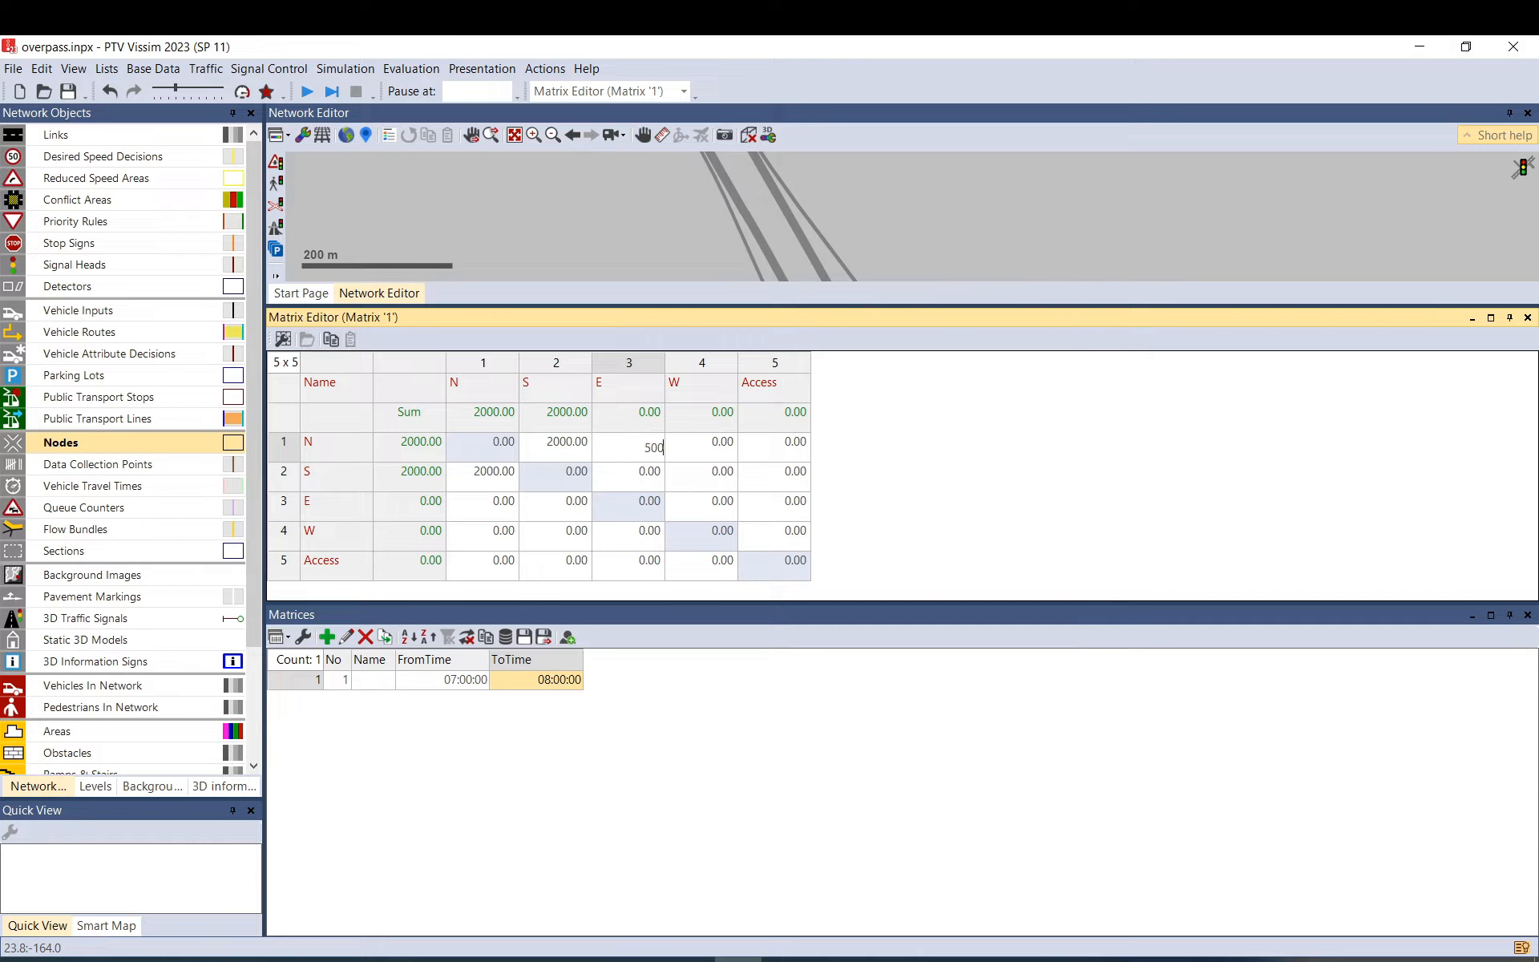
pyautogui.press('Return')
pyautogui.write('500')
pyautogui.press('Return')
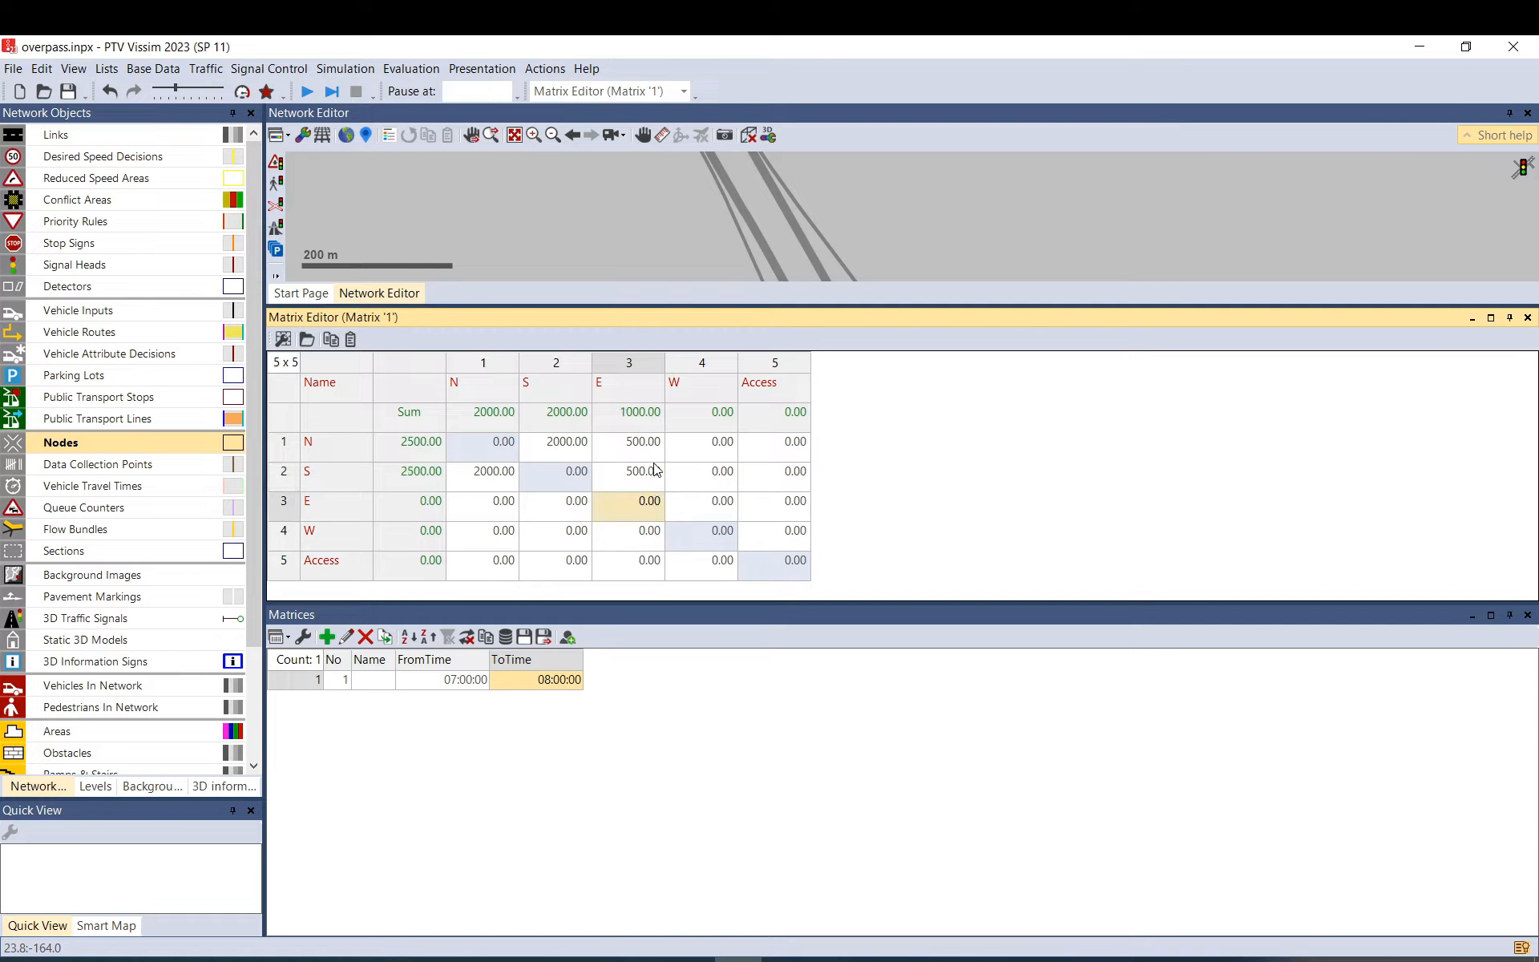
# Enter 300 trips N to W, 100 N to Access, and 300 S to W.
pyautogui.click(722, 454)
pyautogui.write('300')
pyautogui.click(793, 453)
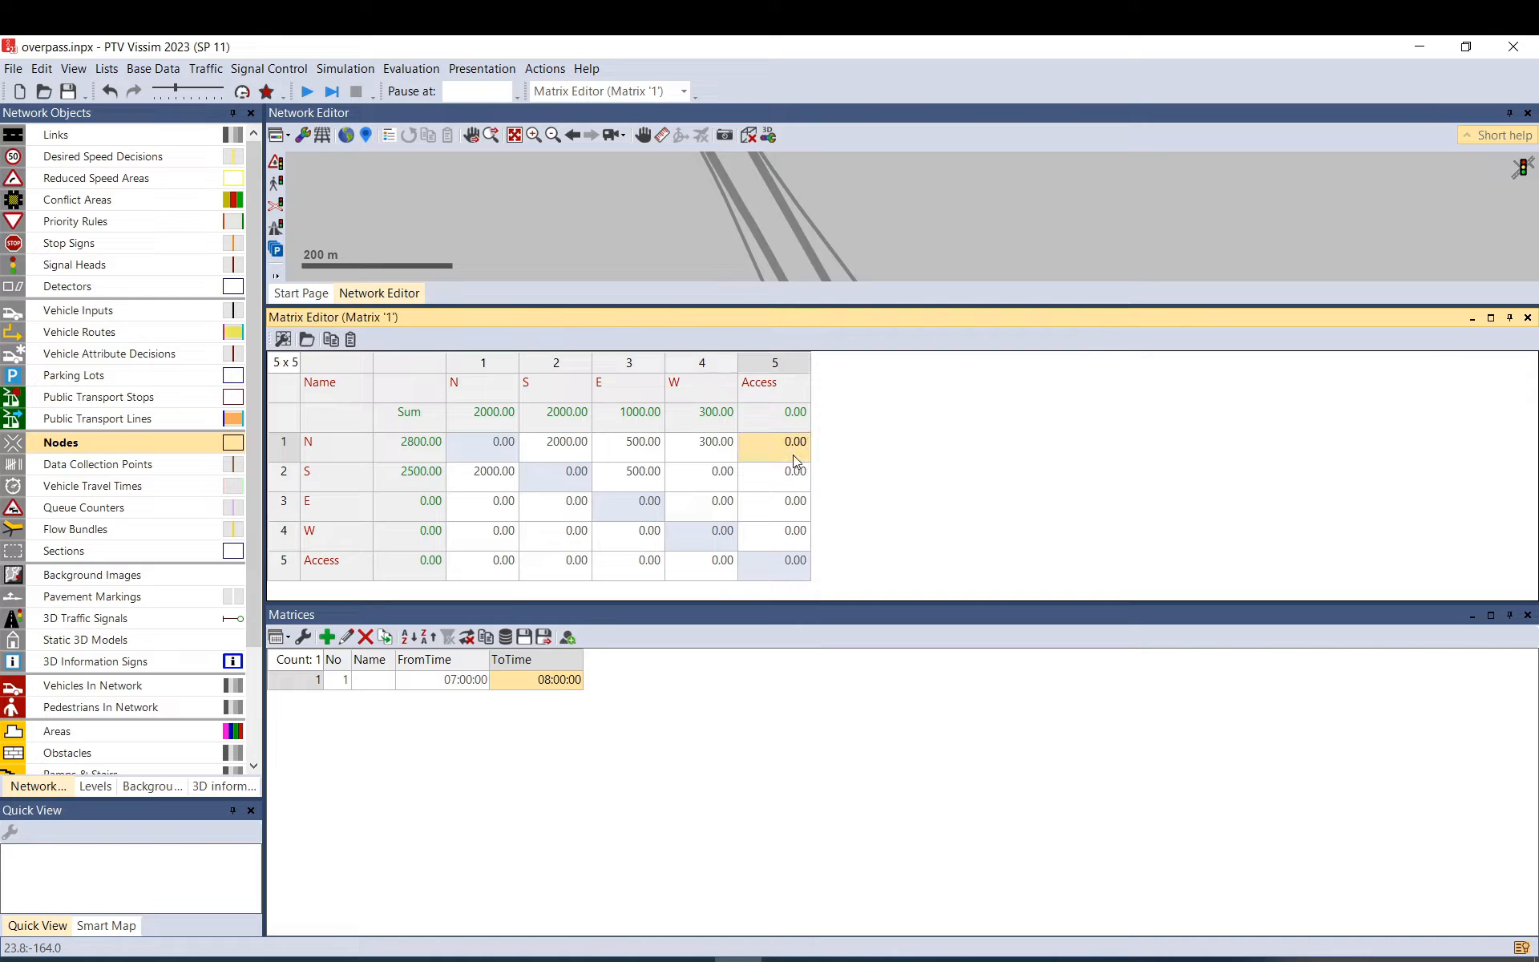
pyautogui.write('300')
pyautogui.press('Return')
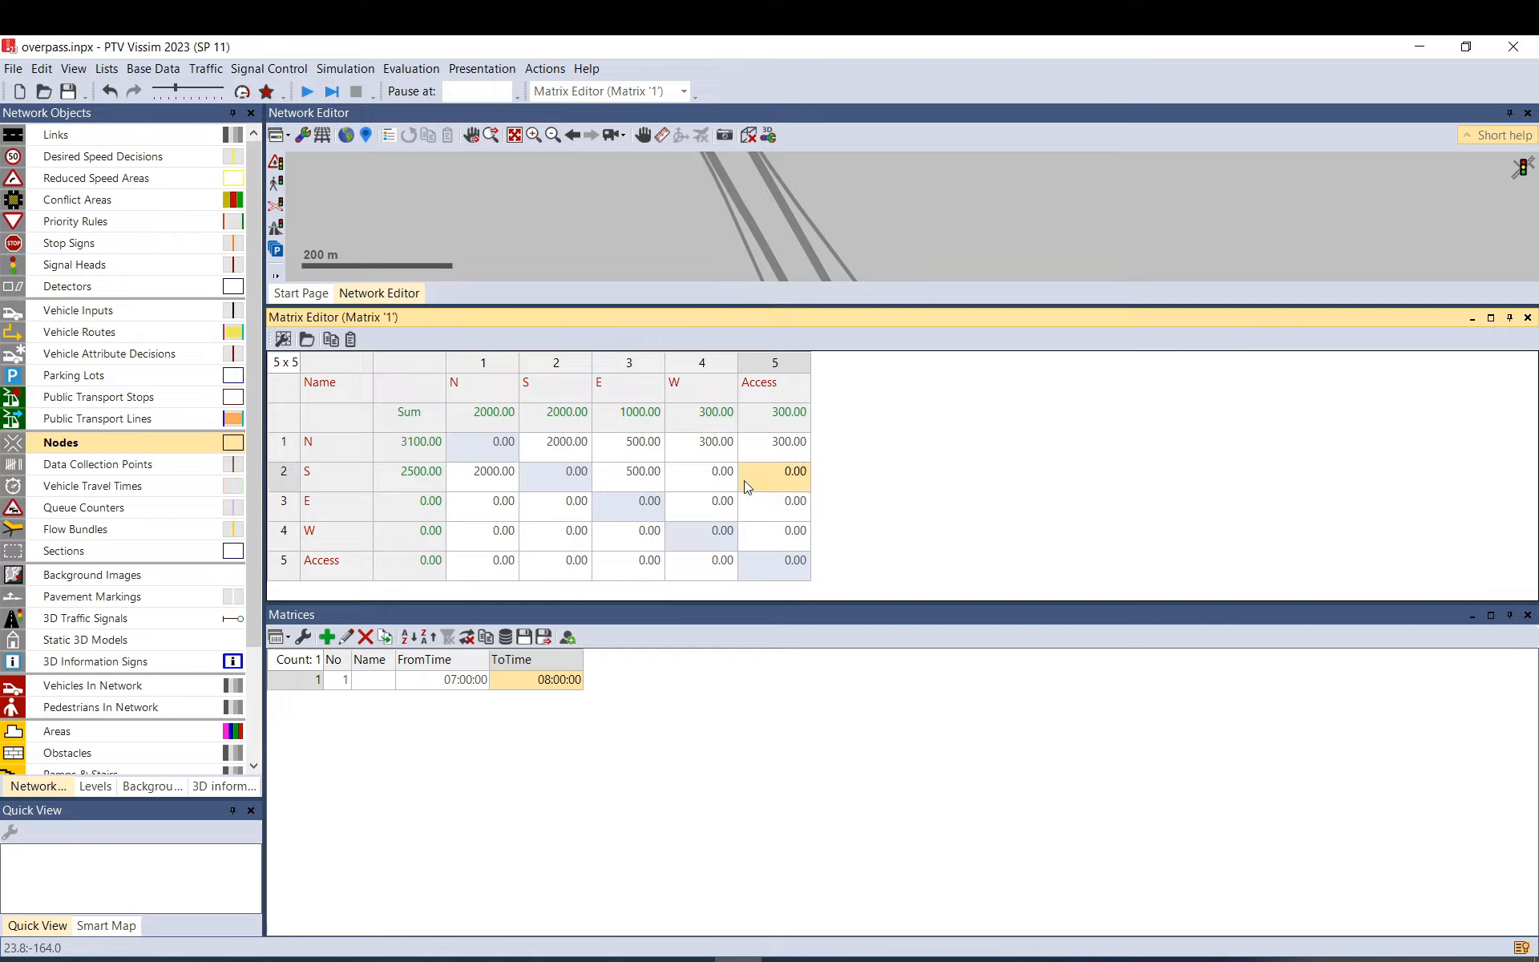
pyautogui.click(794, 457)
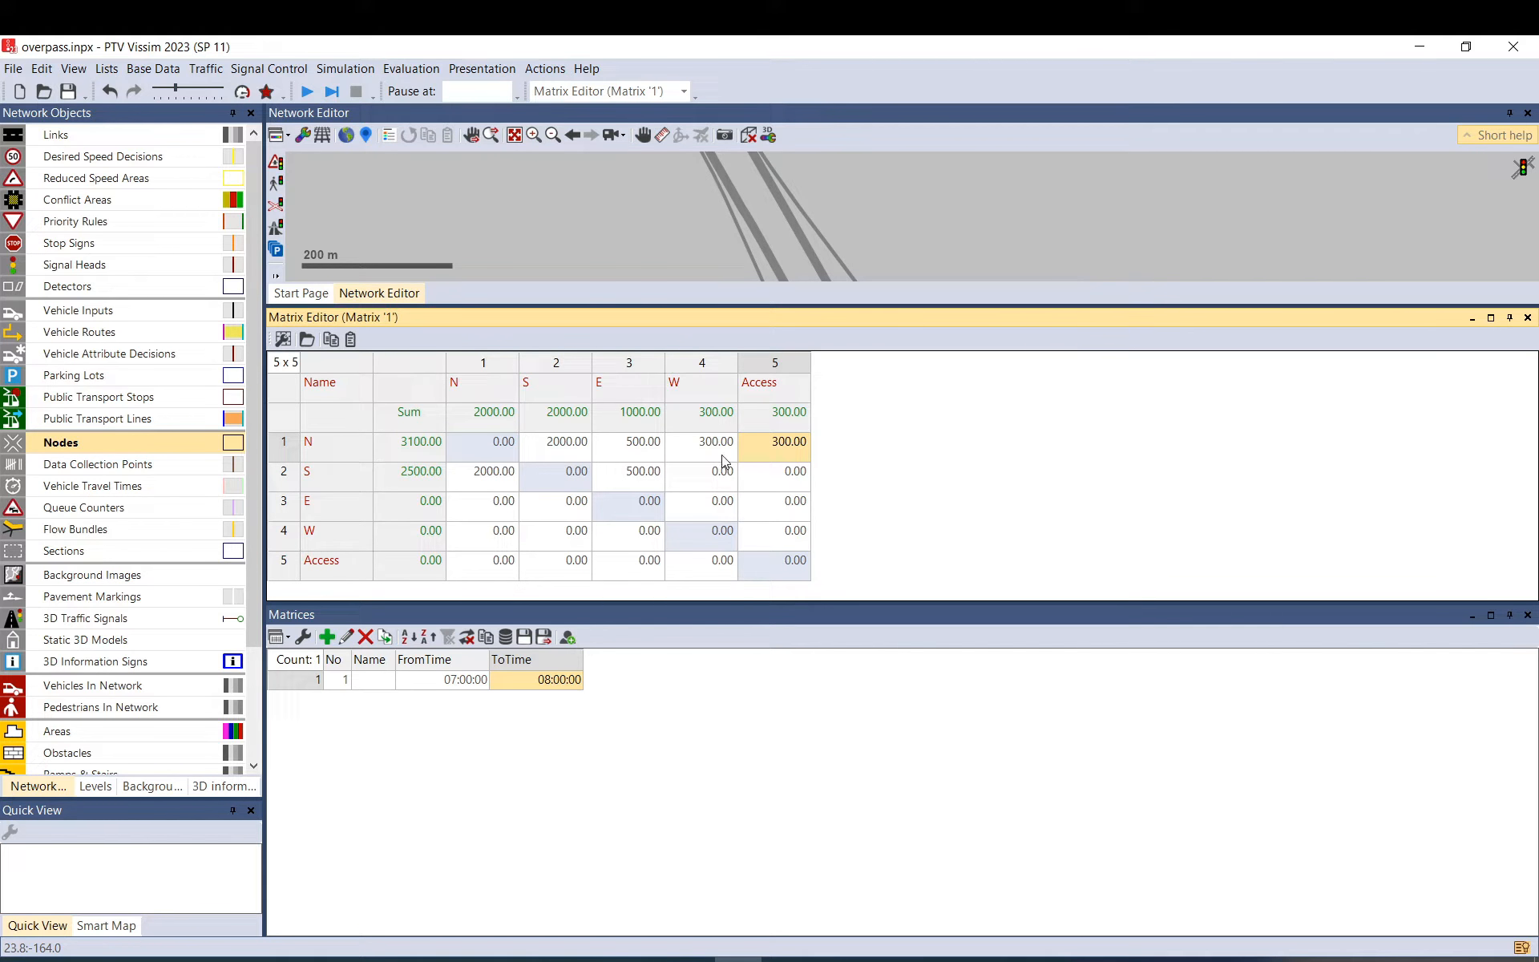
pyautogui.write('100')
pyautogui.press('Return')
pyautogui.click(696, 474)
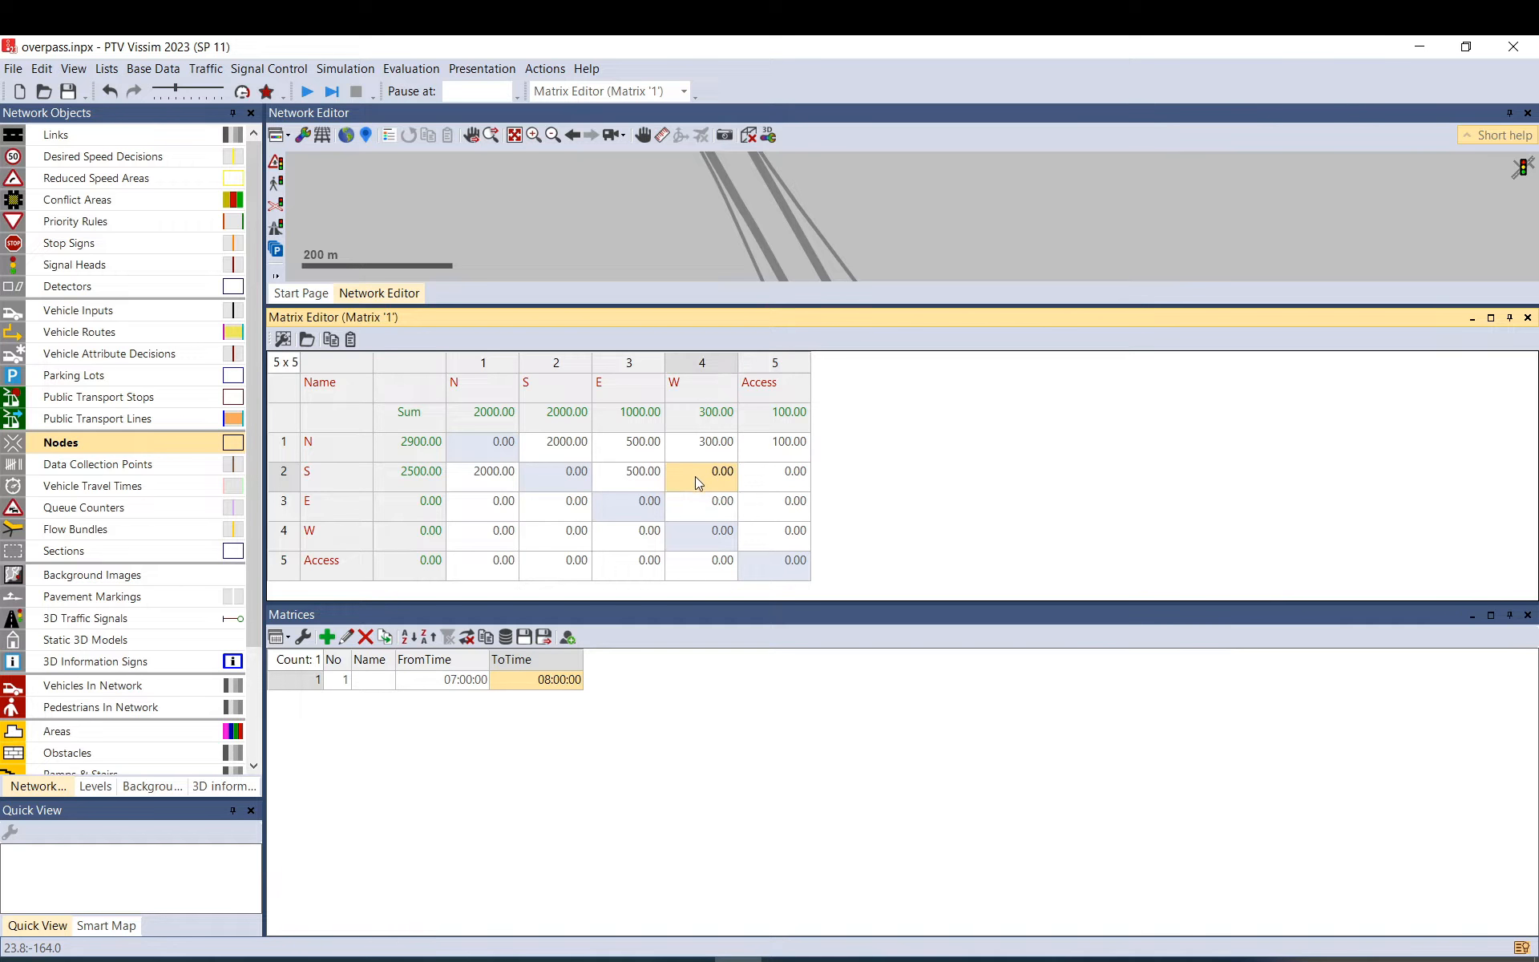
pyautogui.write('300')
pyautogui.press('Return')
# Copy the E and W values of rows N and S into rows E and W.
pyautogui.moveTo(704, 446); pyautogui.dragTo(633, 469)
pyautogui.hotkey('ctrl', 'c')
pyautogui.click(481, 512)
pyautogui.hotkey('ctrl', 'v')
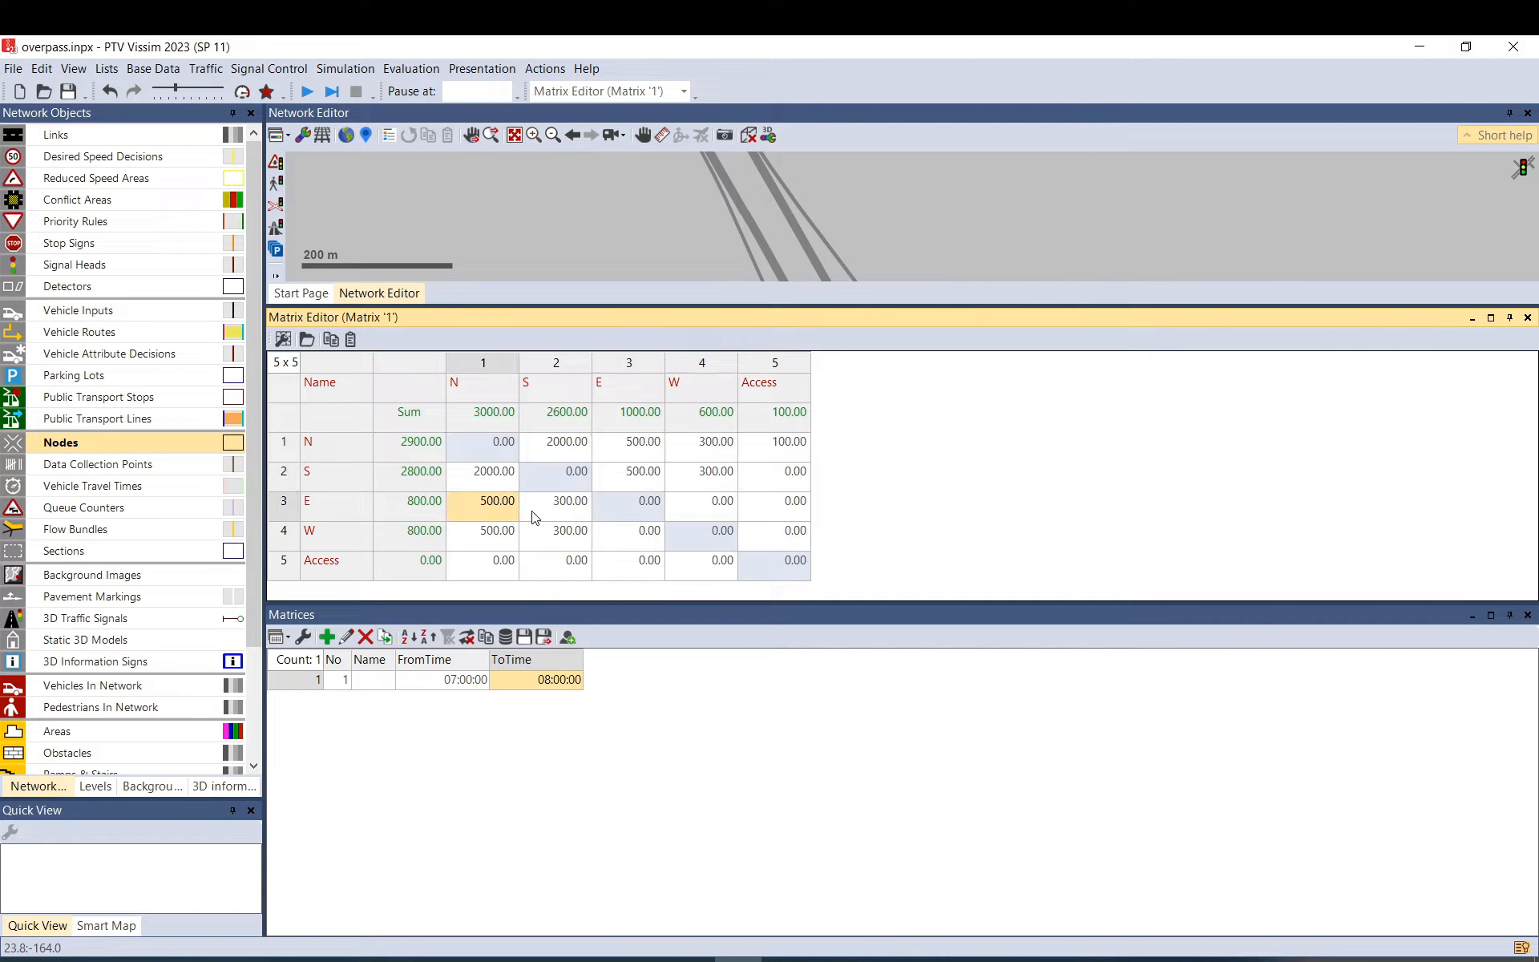
pyautogui.moveTo(627, 445); pyautogui.dragTo(704, 479)
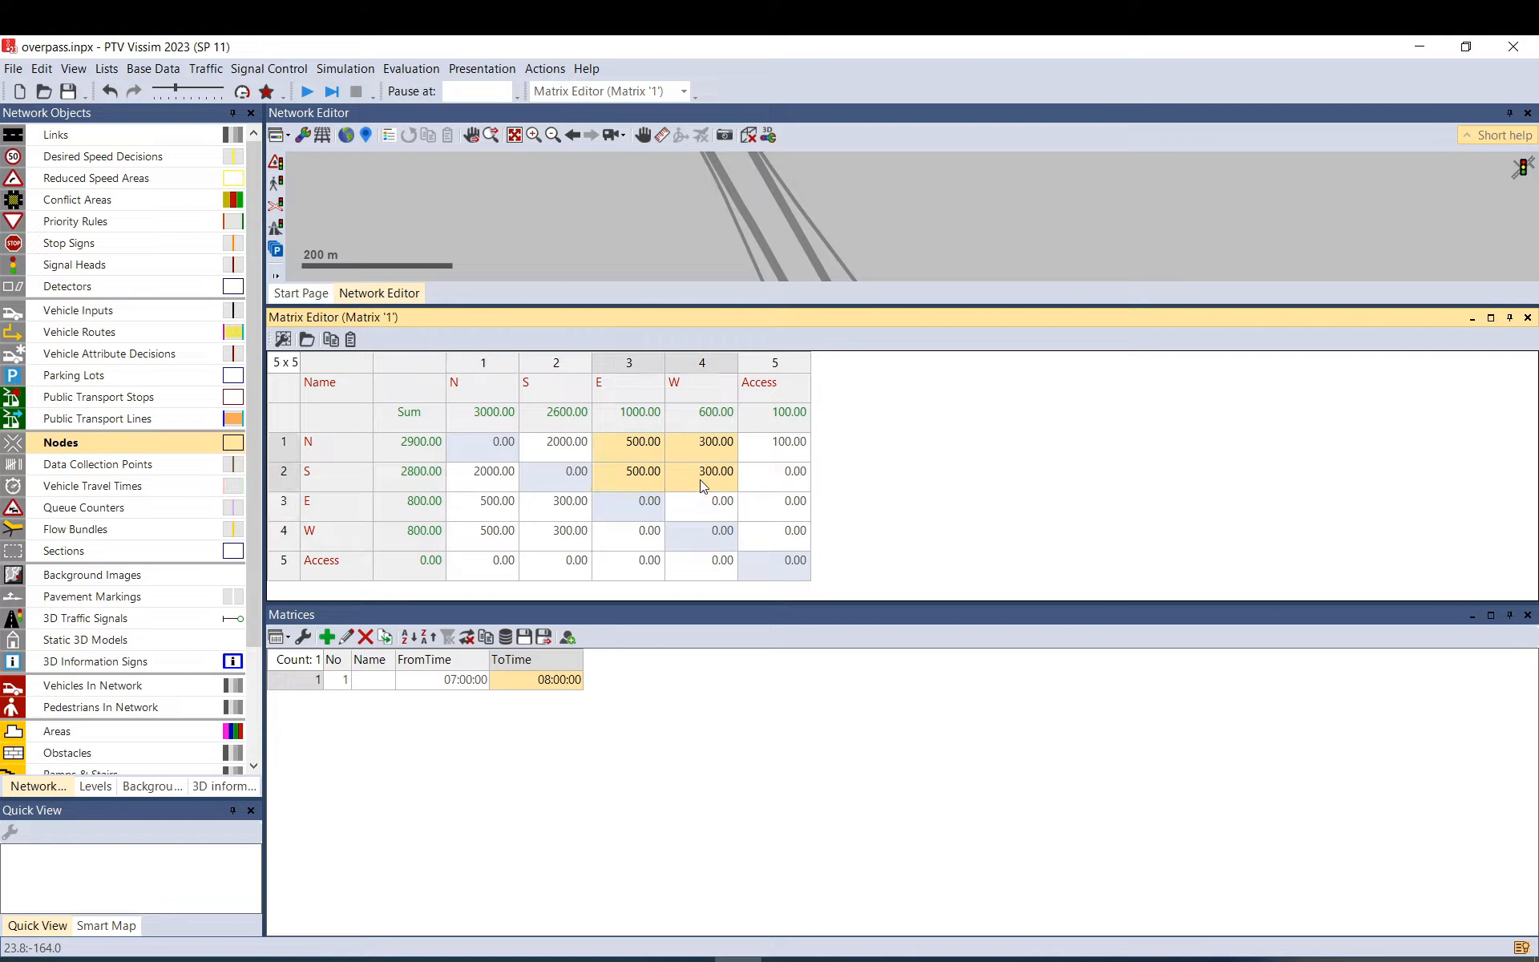
pyautogui.rightClick(704, 481)
pyautogui.click(757, 491)
# Scale the N and S rows' trips by 10% by entering =*1.1.
pyautogui.moveTo(489, 456); pyautogui.dragTo(629, 477)
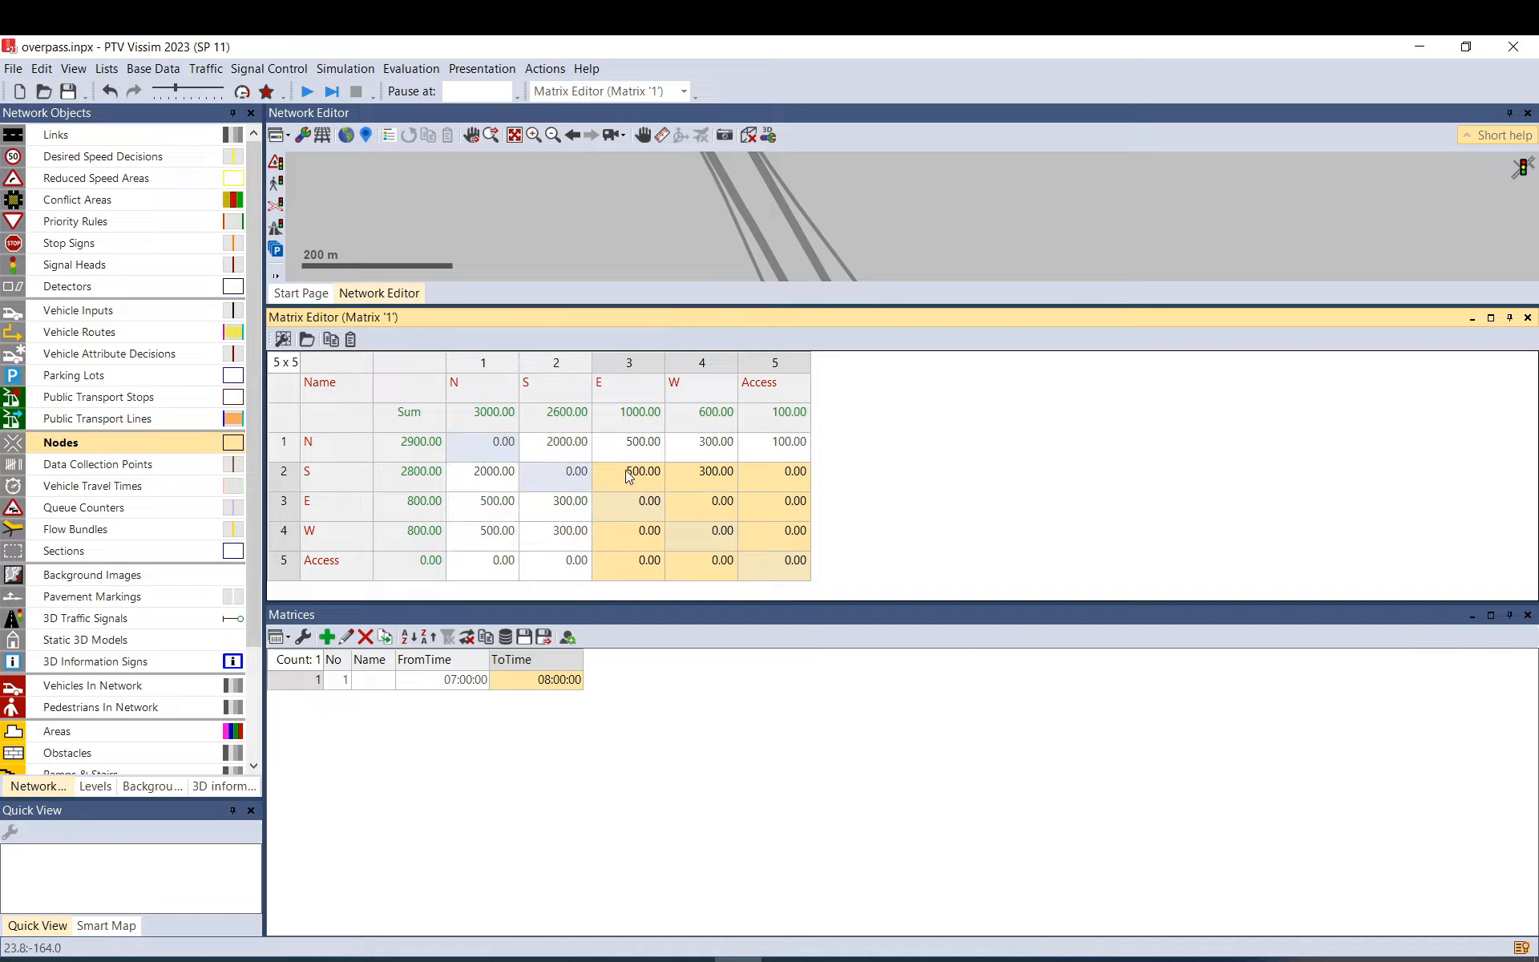
pyautogui.moveTo(463, 453); pyautogui.dragTo(682, 489)
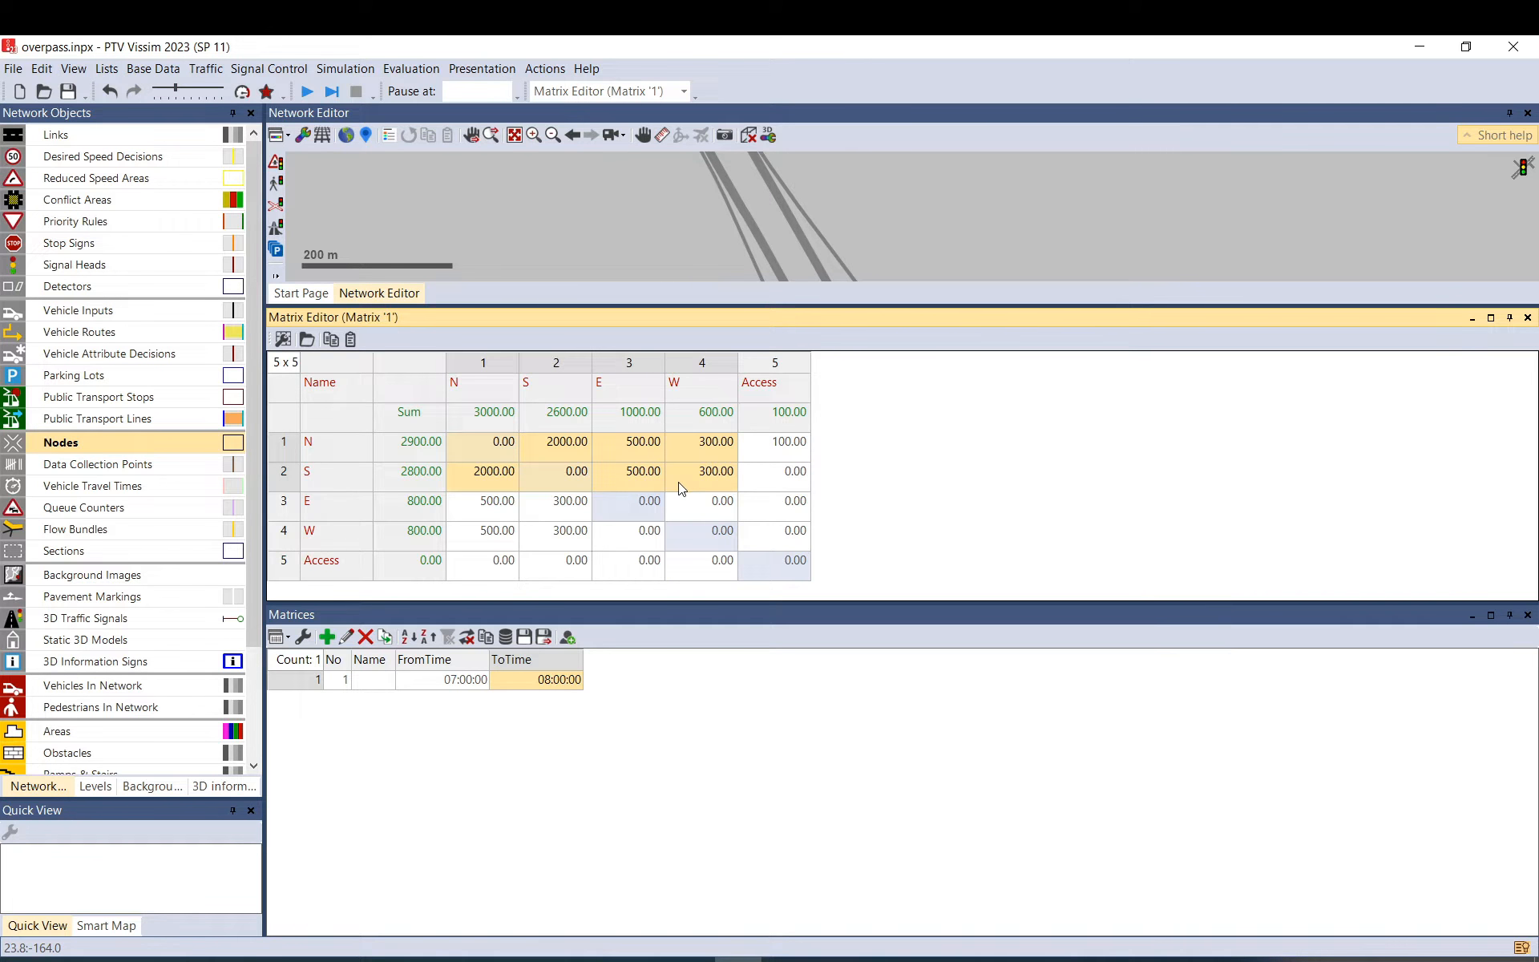
pyautogui.write('=*1.1')
pyautogui.press('Return')
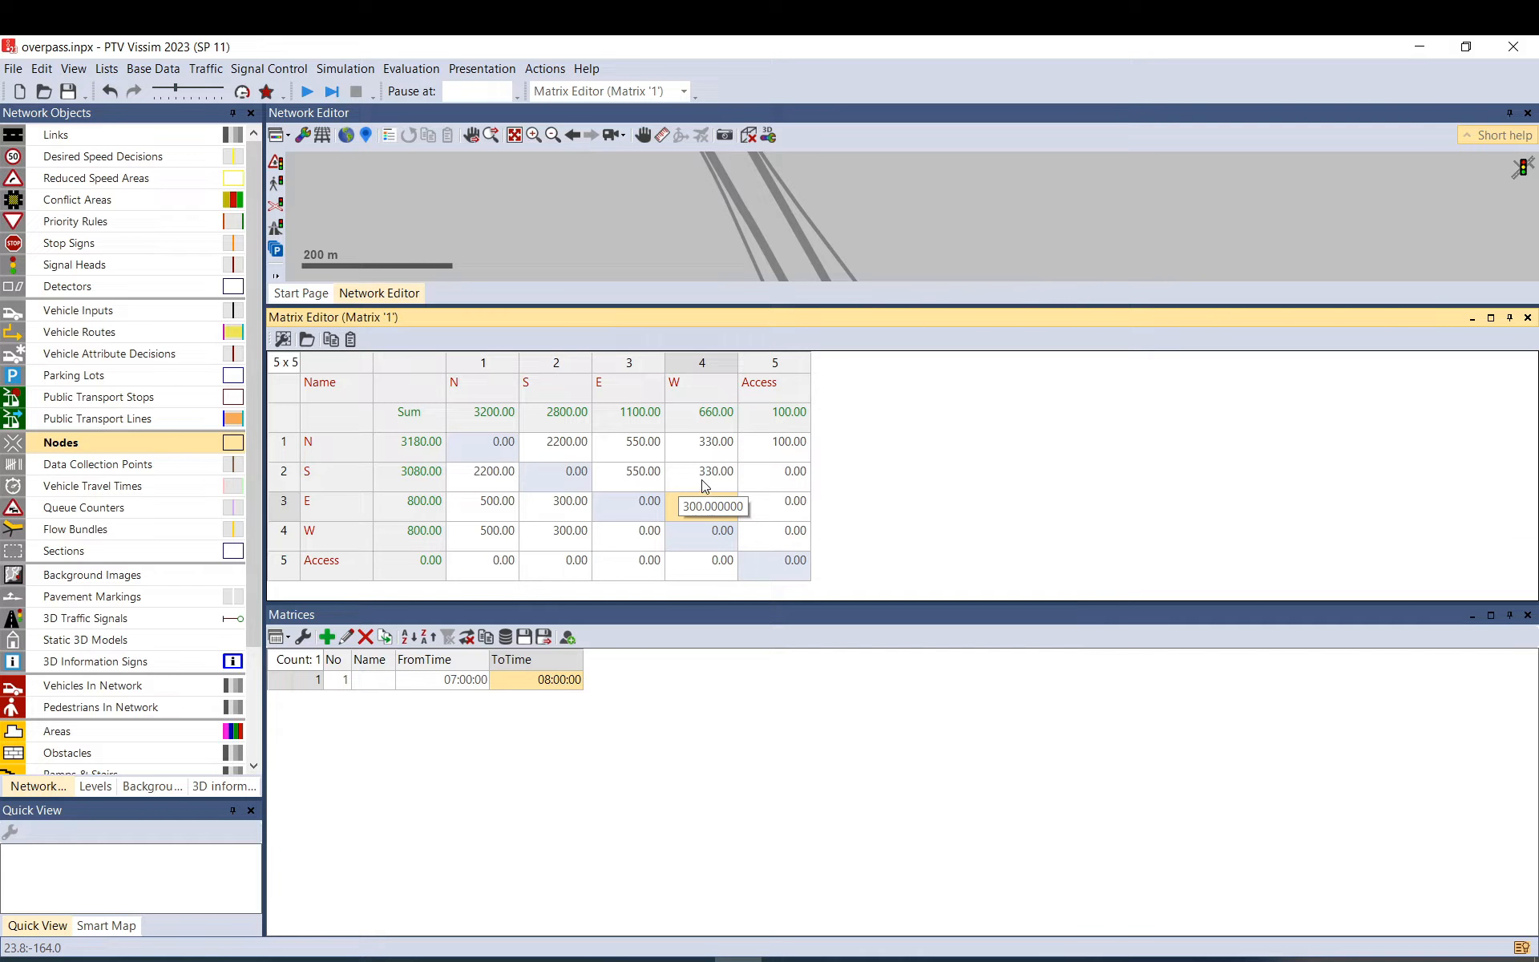
# Close the matrix panes and review the Default composition's car and HGV flows, keeping HGV at 50 km/h.
pyautogui.click(1526, 319)
pyautogui.click(1529, 428)
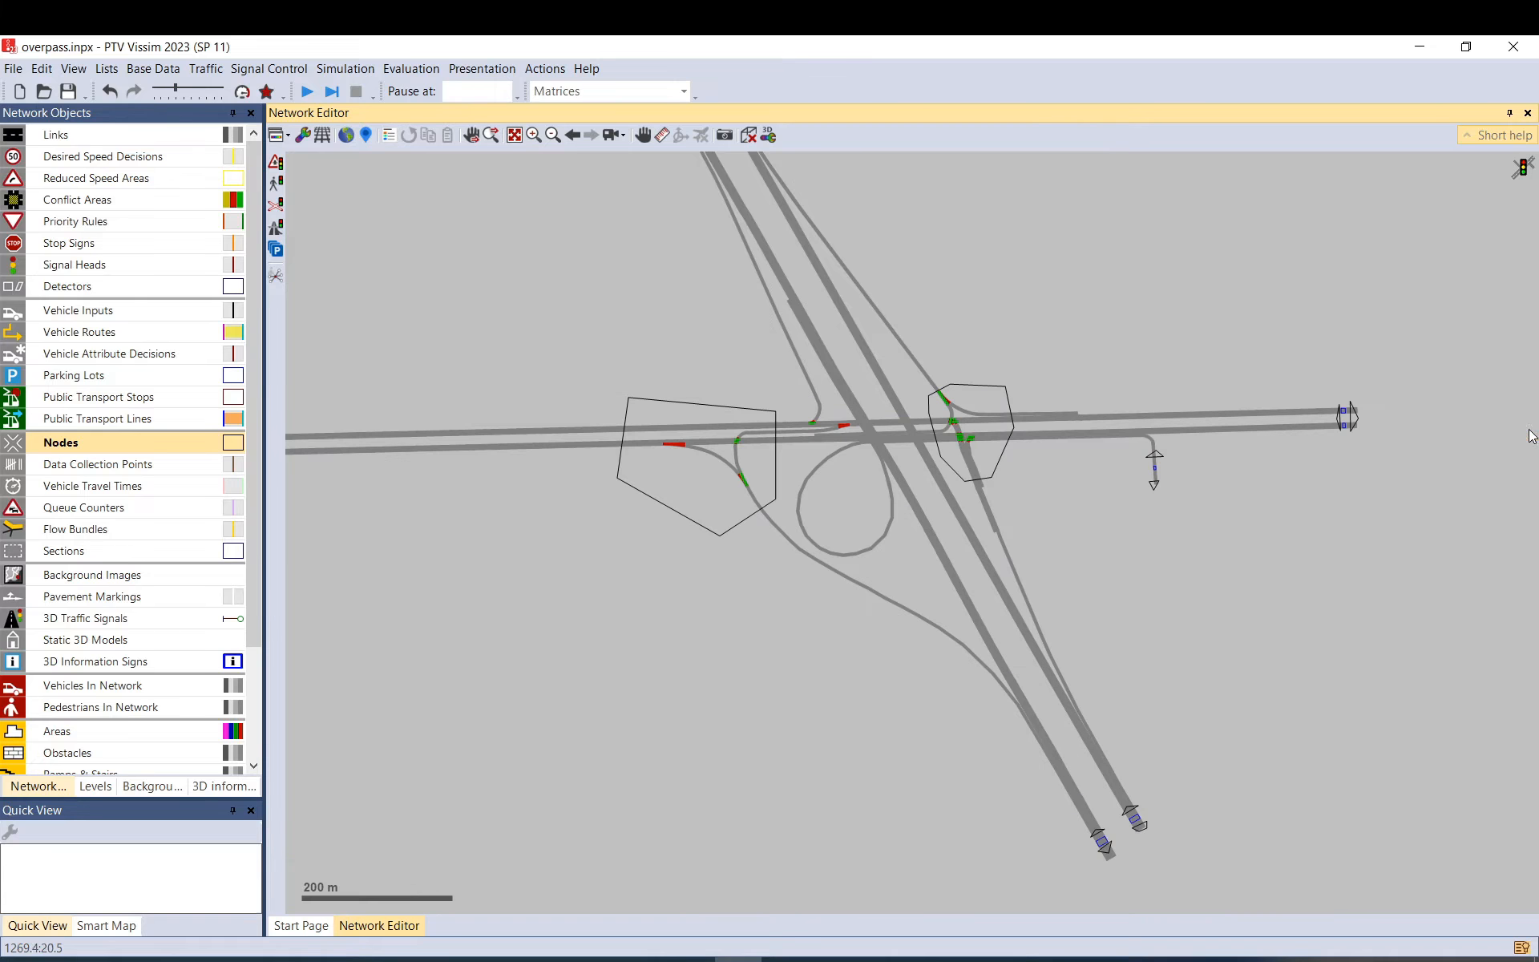
pyautogui.click(206, 69)
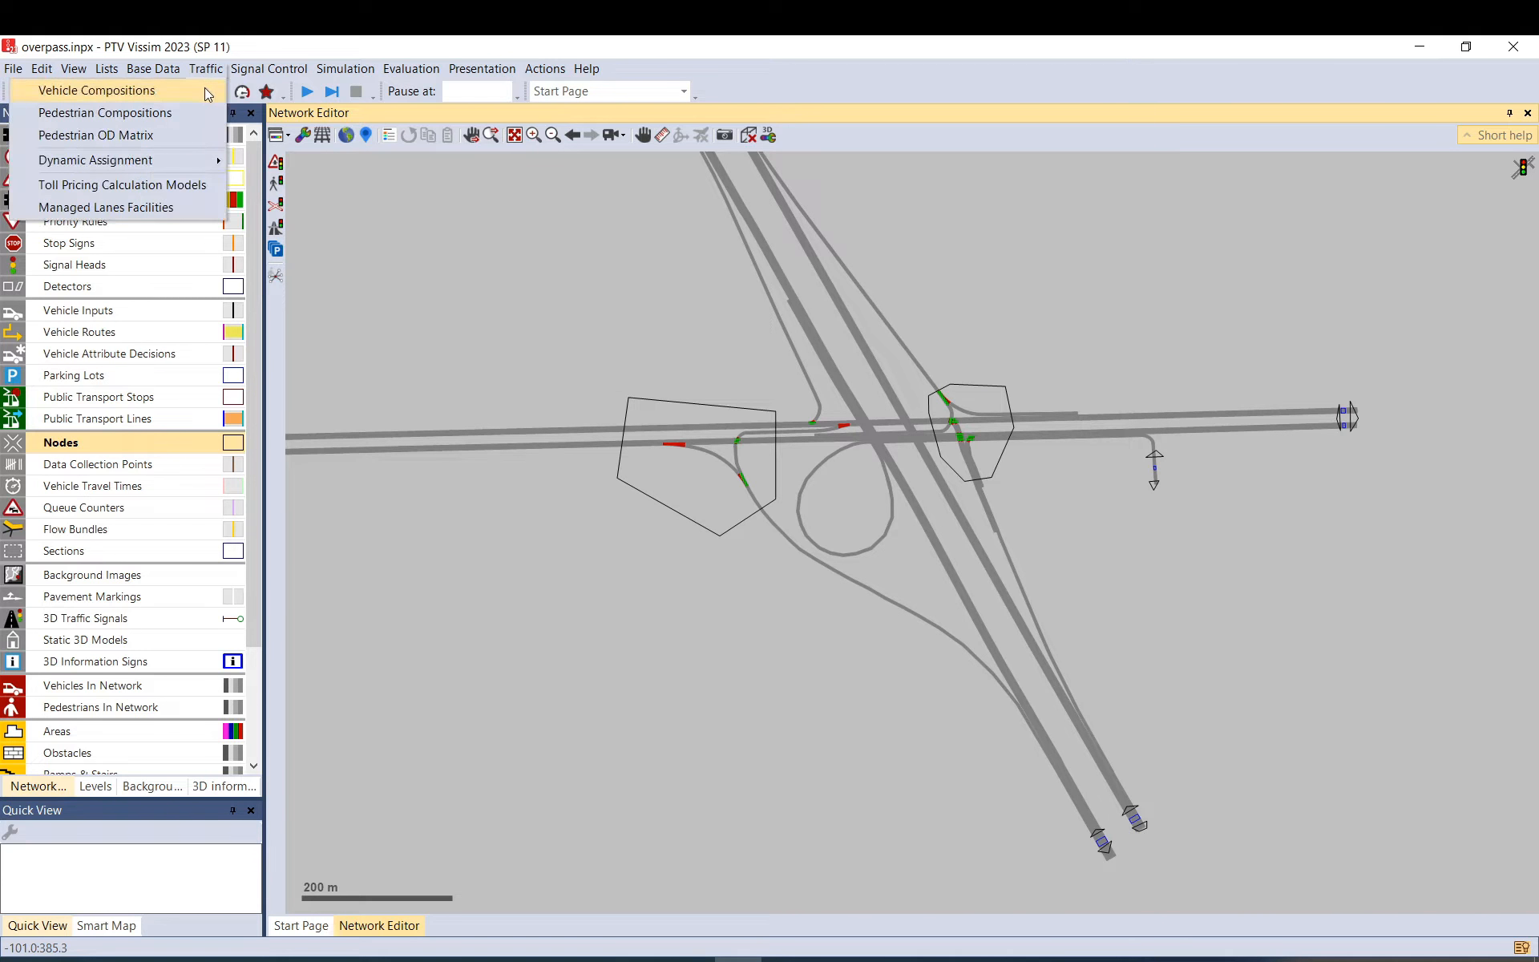
pyautogui.click(205, 89)
pyautogui.click(369, 683)
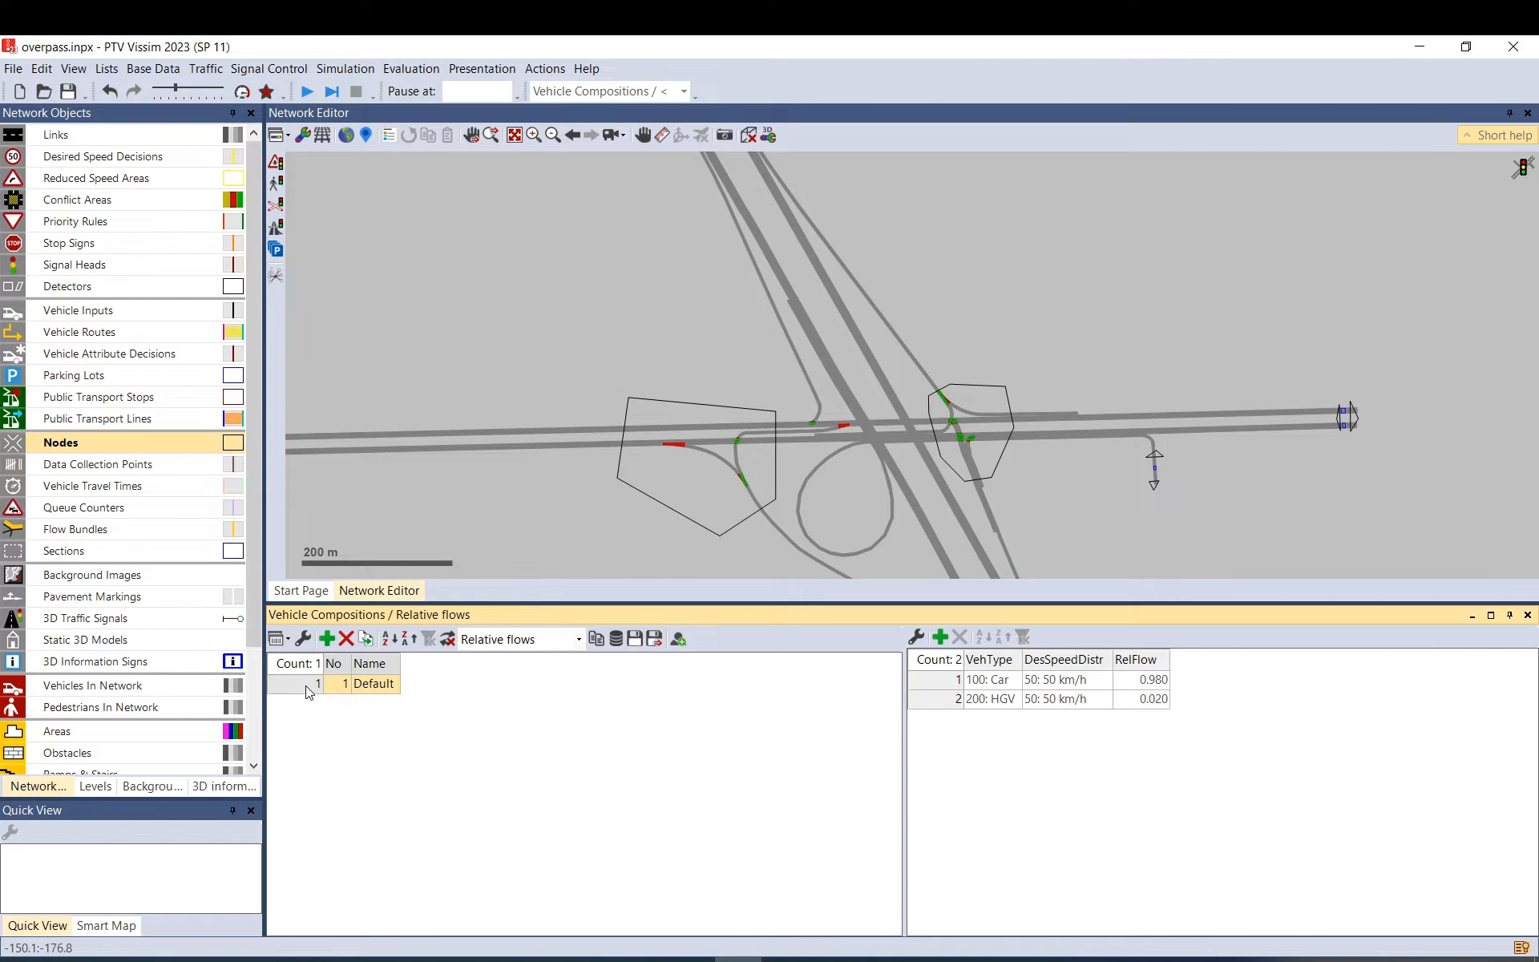
pyautogui.click(1074, 695)
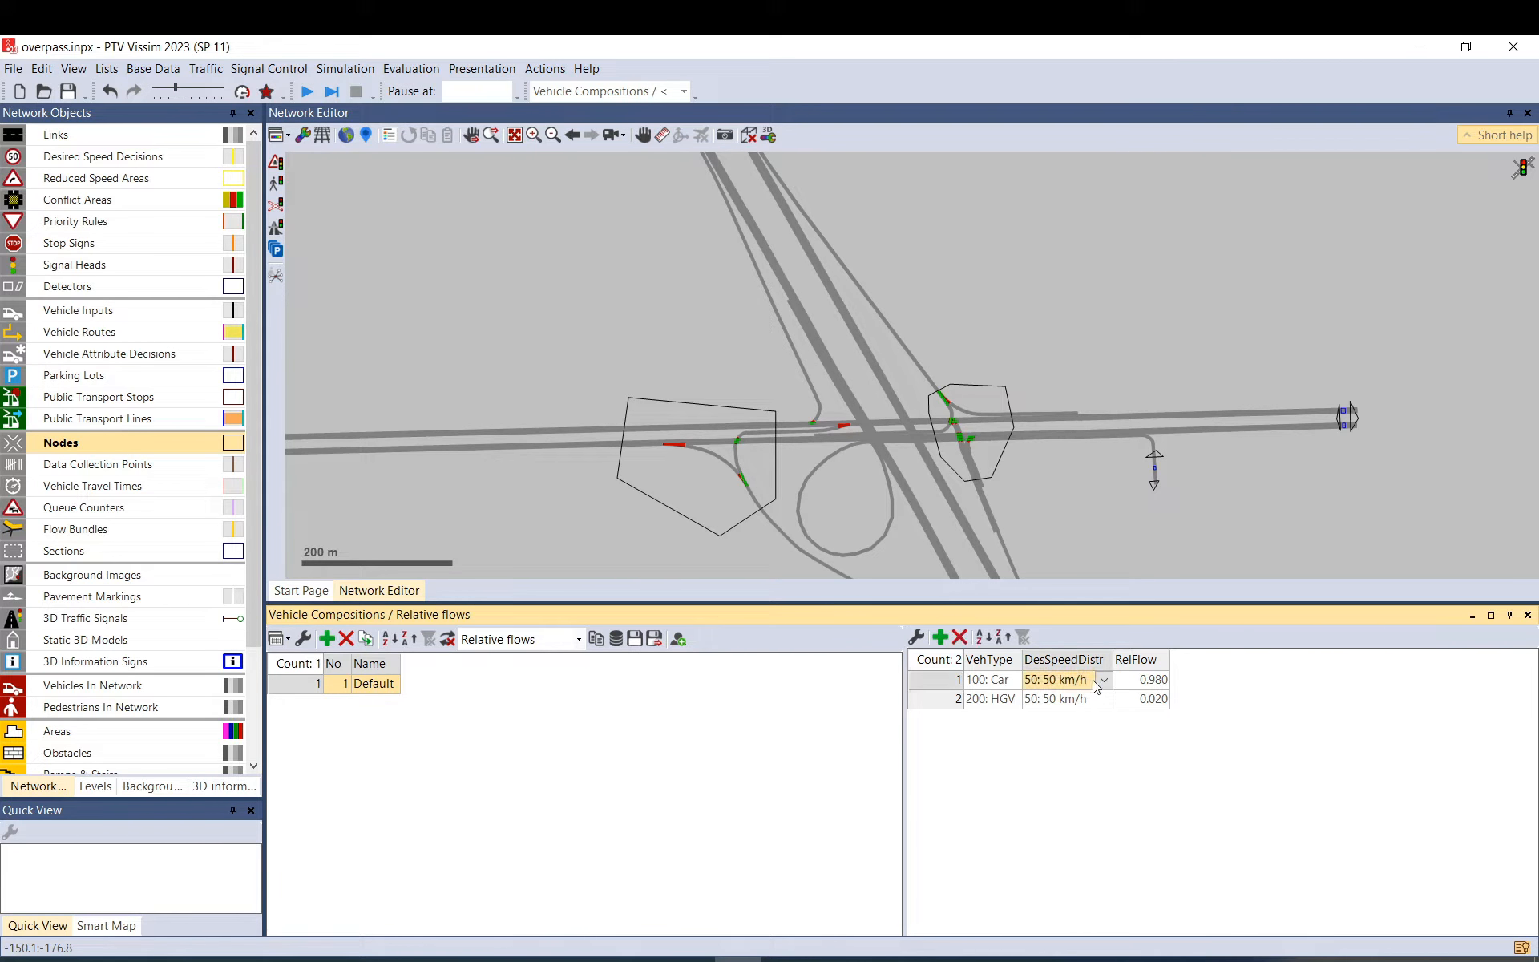
pyautogui.click(1105, 696)
pyautogui.click(919, 729)
# Inspect the east-end parking lot's properties and close them without changes.
pyautogui.click(1373, 441)
pyautogui.scroll(2, 1372, 435)
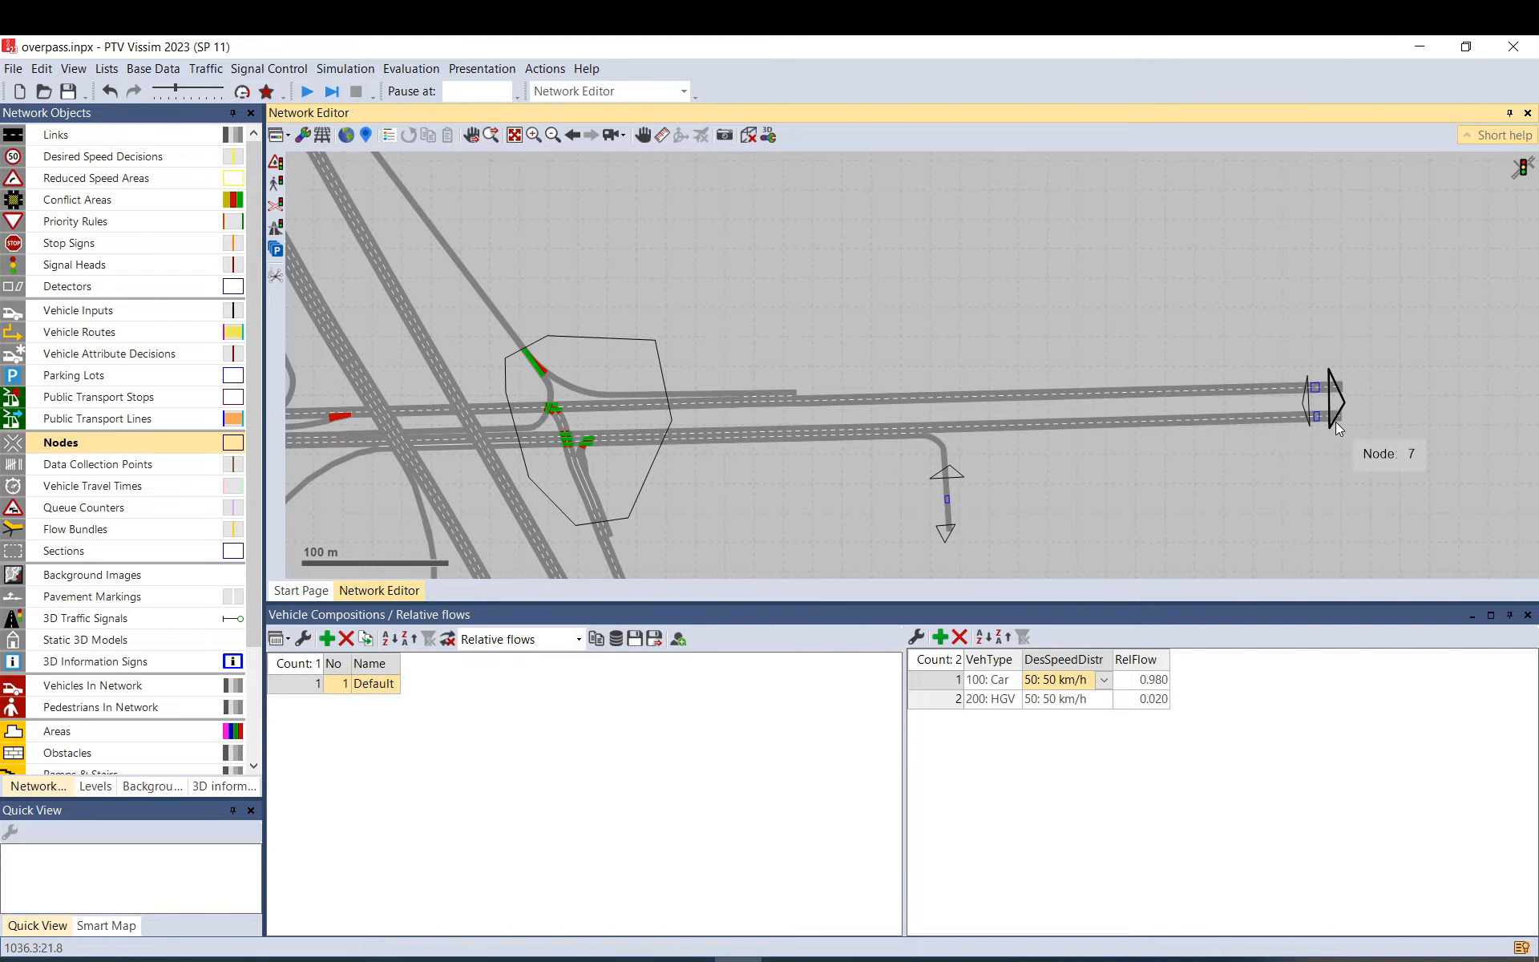
pyautogui.scroll(2, 1336, 422)
pyautogui.doubleClick(1313, 414)
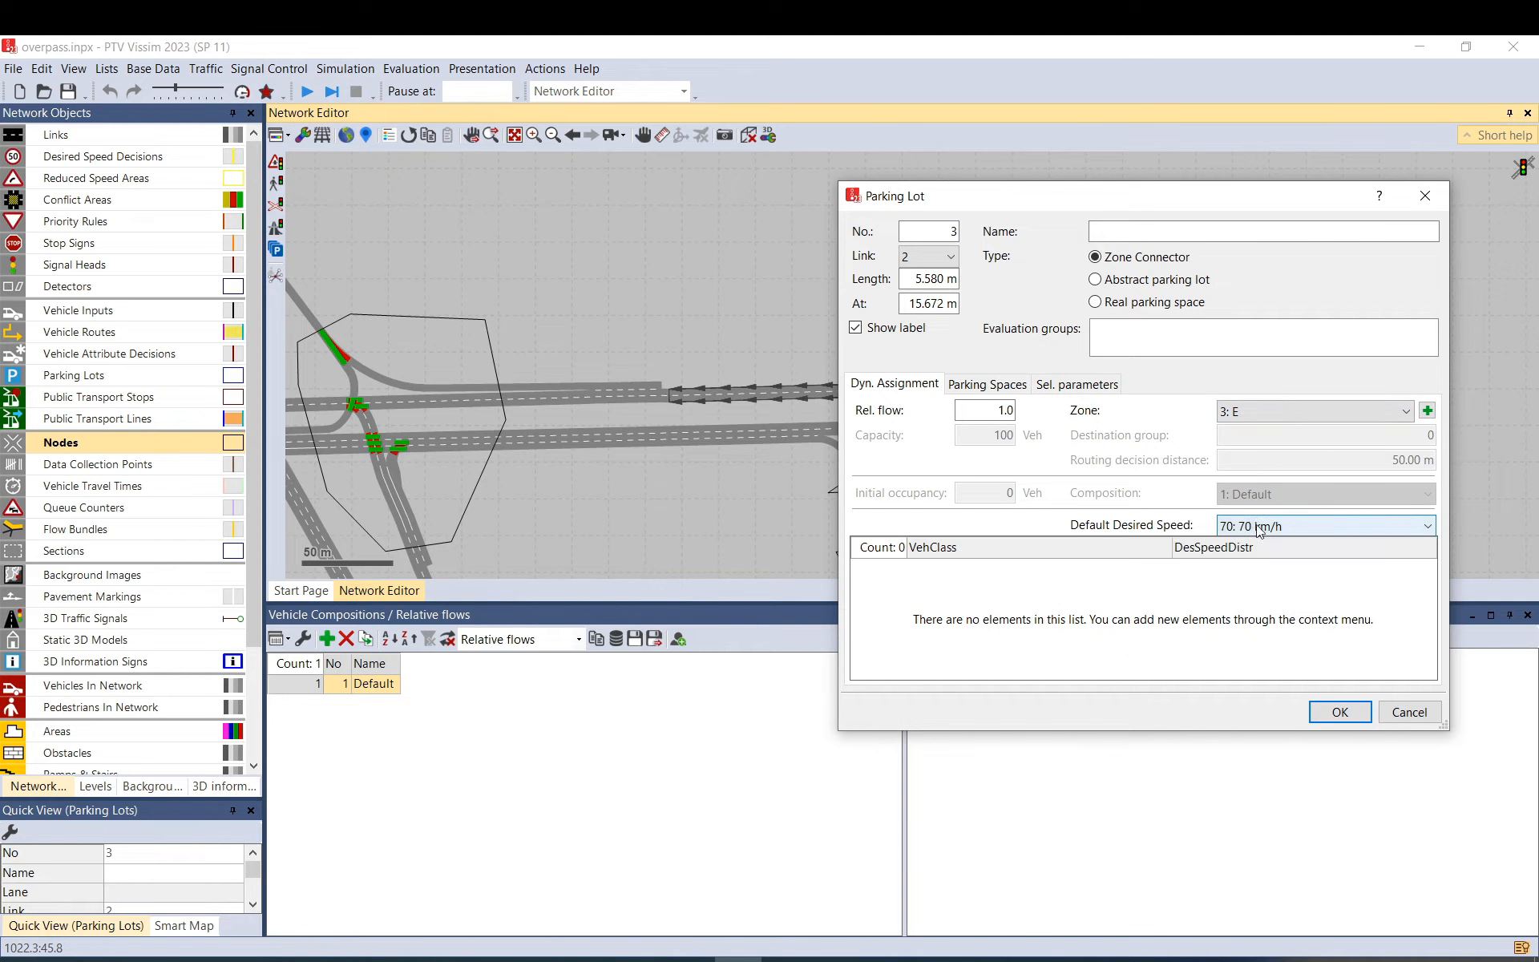
pyautogui.click(1409, 712)
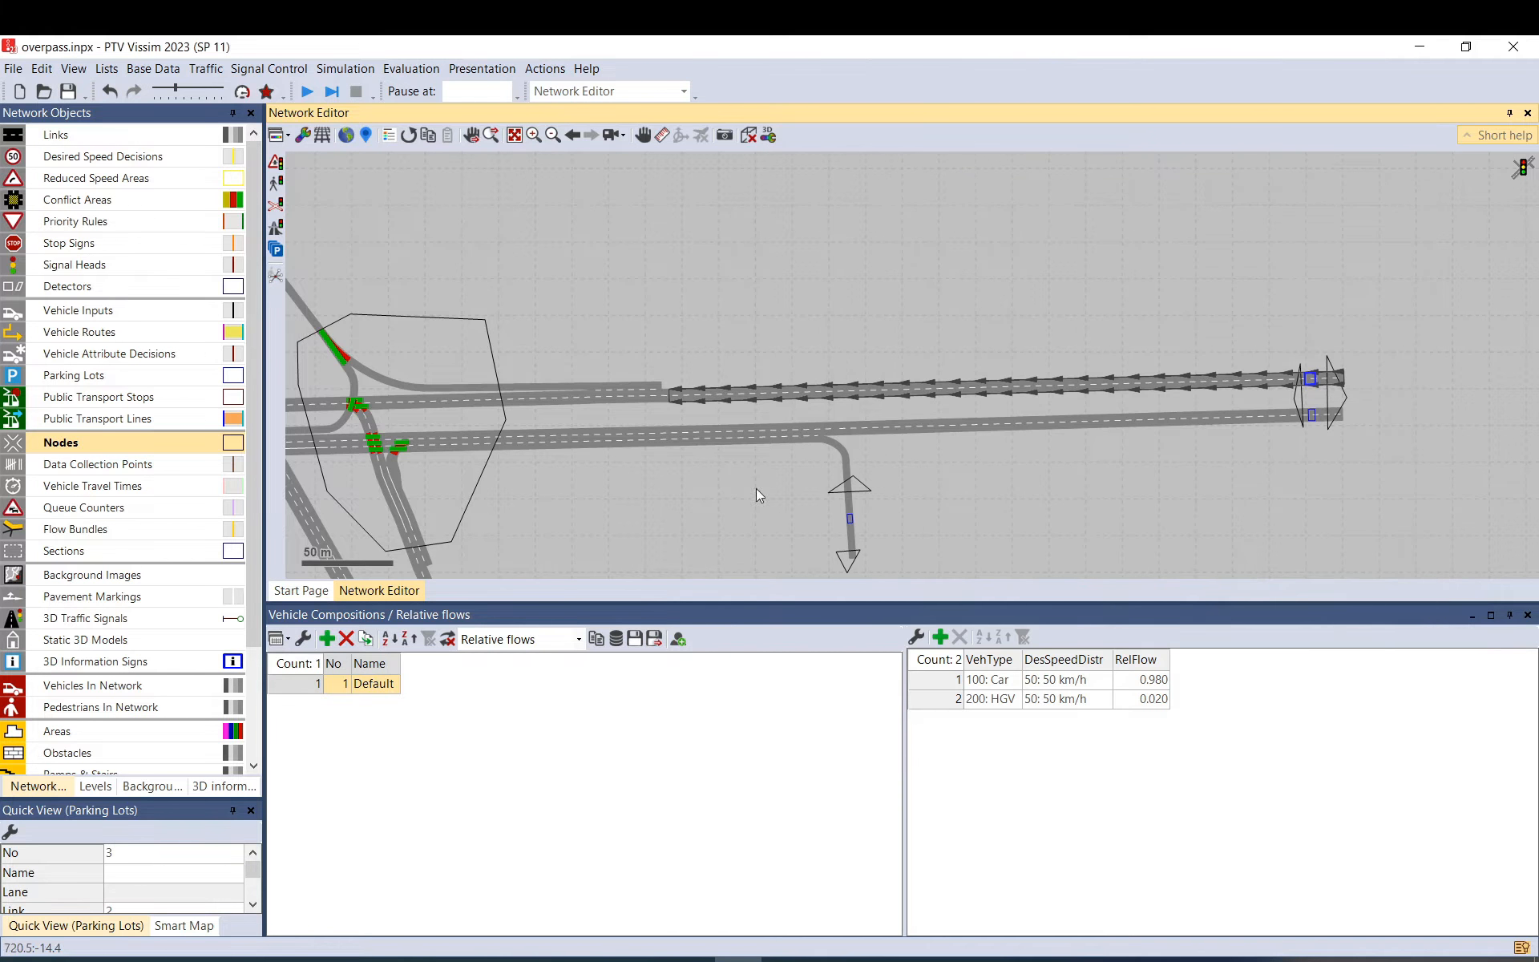
pyautogui.click(207, 69)
# Add matrix 1 with vehicle composition 1: Default to the dynamic assignment parameters.
pyautogui.moveTo(193, 166)
pyautogui.click(244, 163)
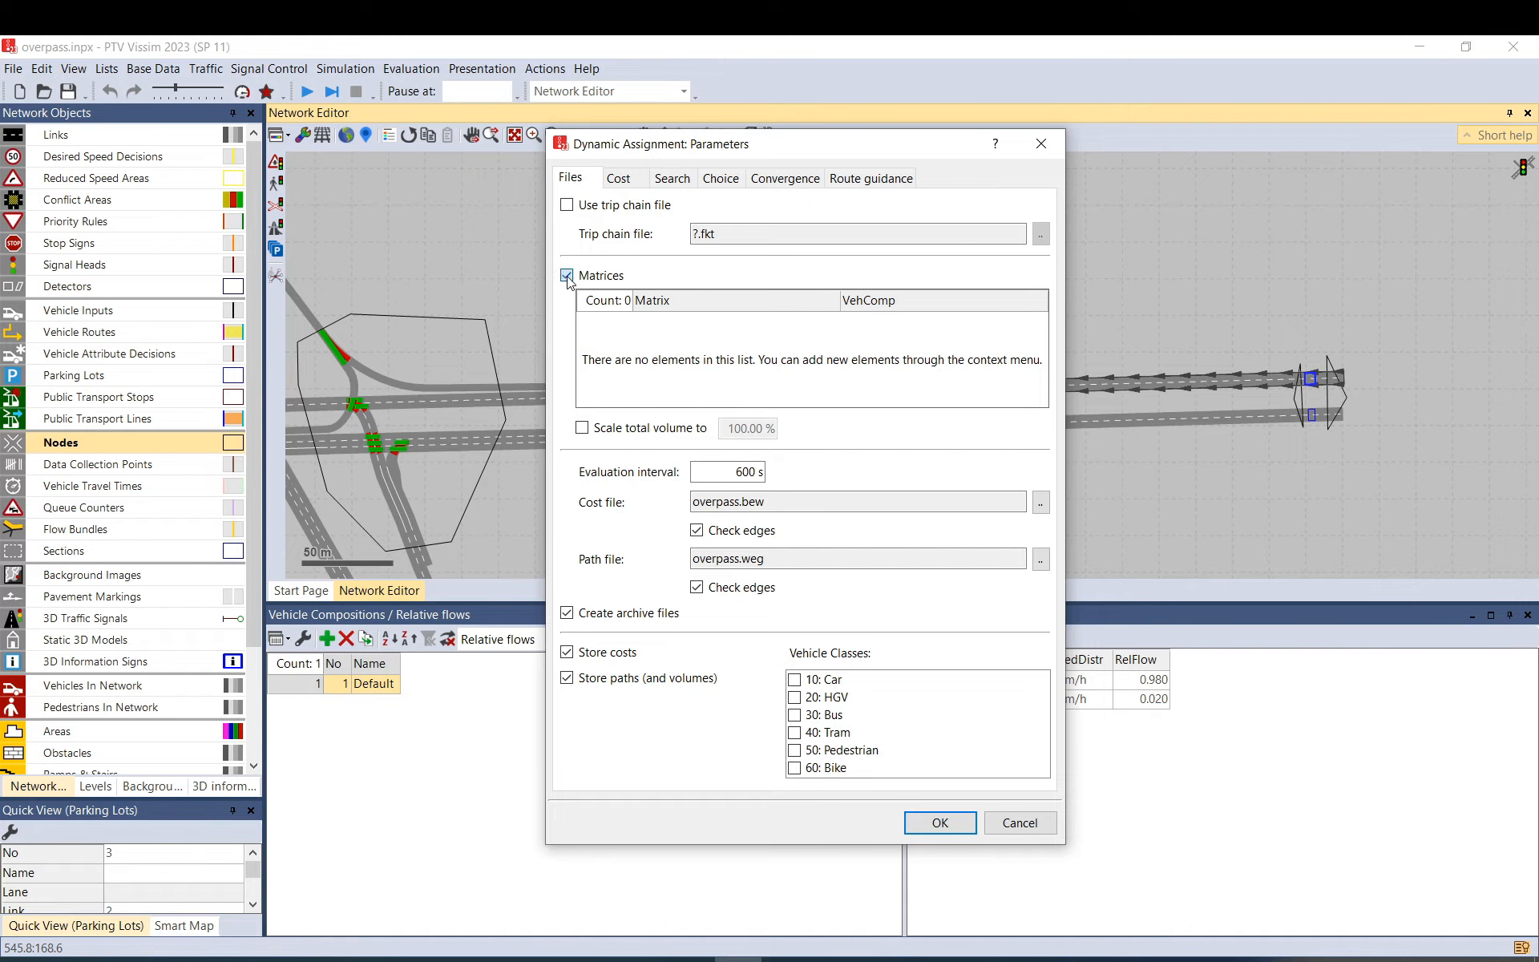
pyautogui.rightClick(614, 337)
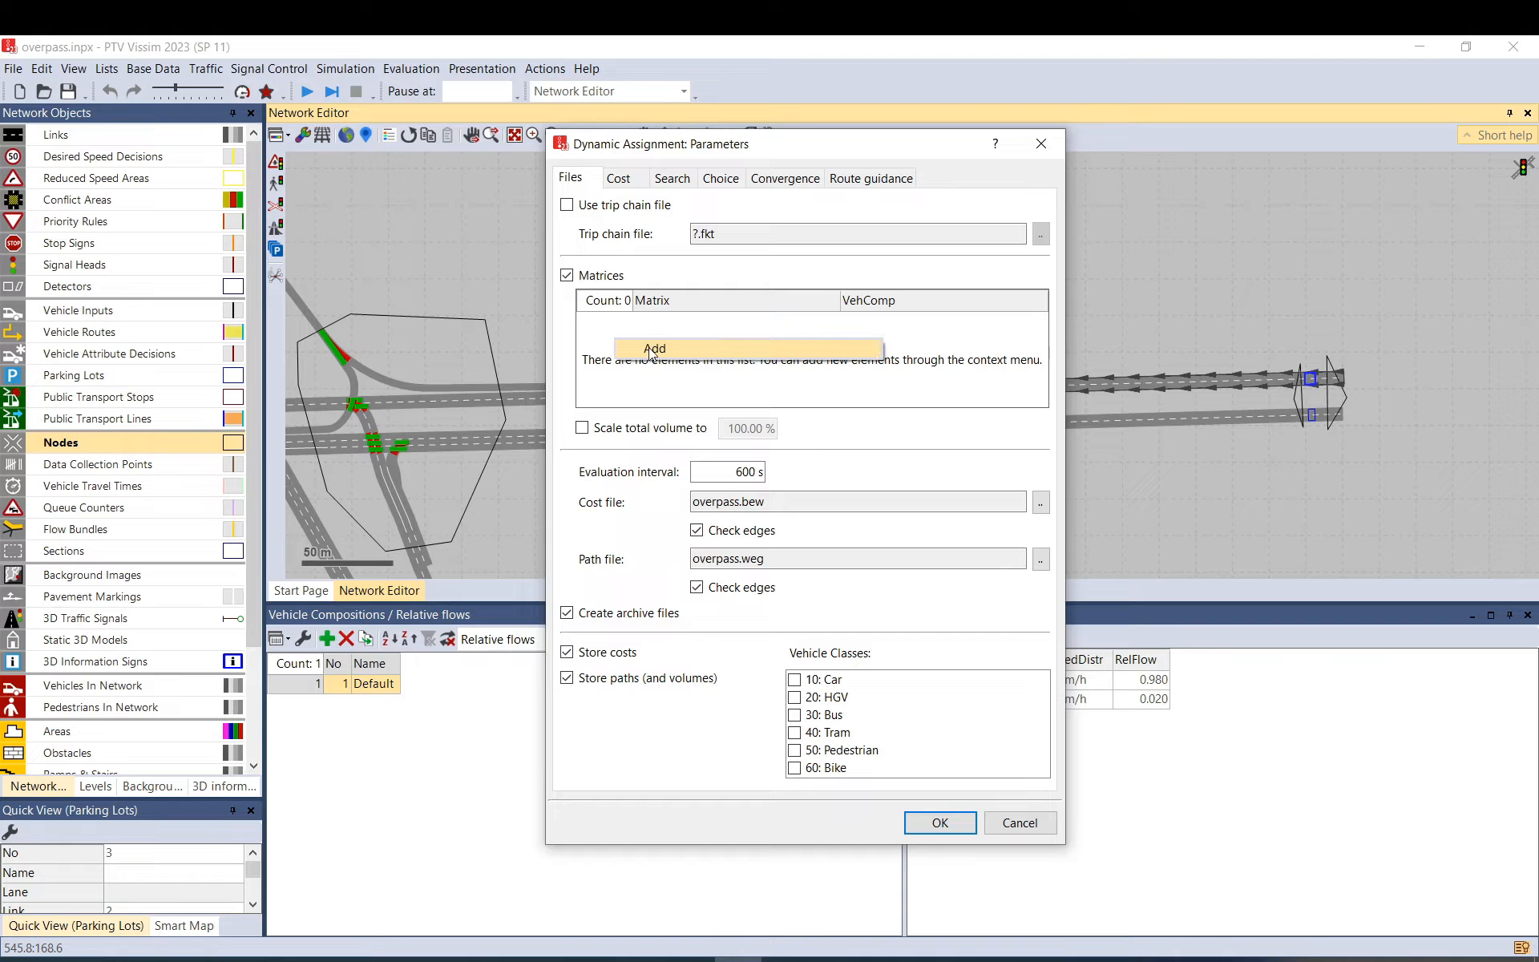
pyautogui.click(656, 350)
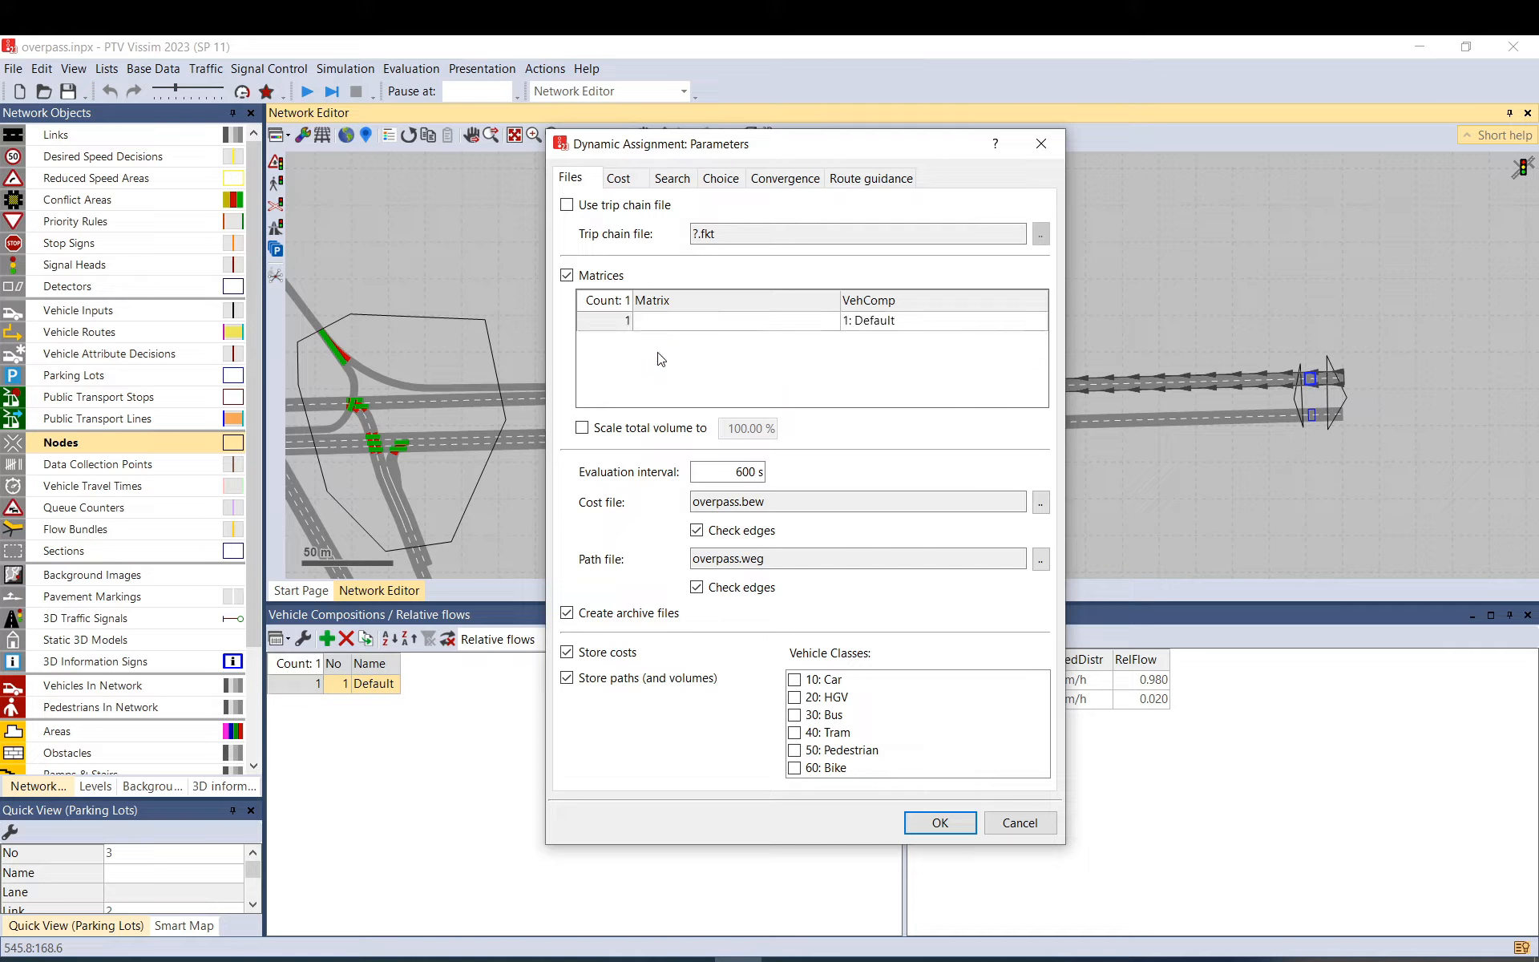
pyautogui.click(813, 324)
pyautogui.click(818, 324)
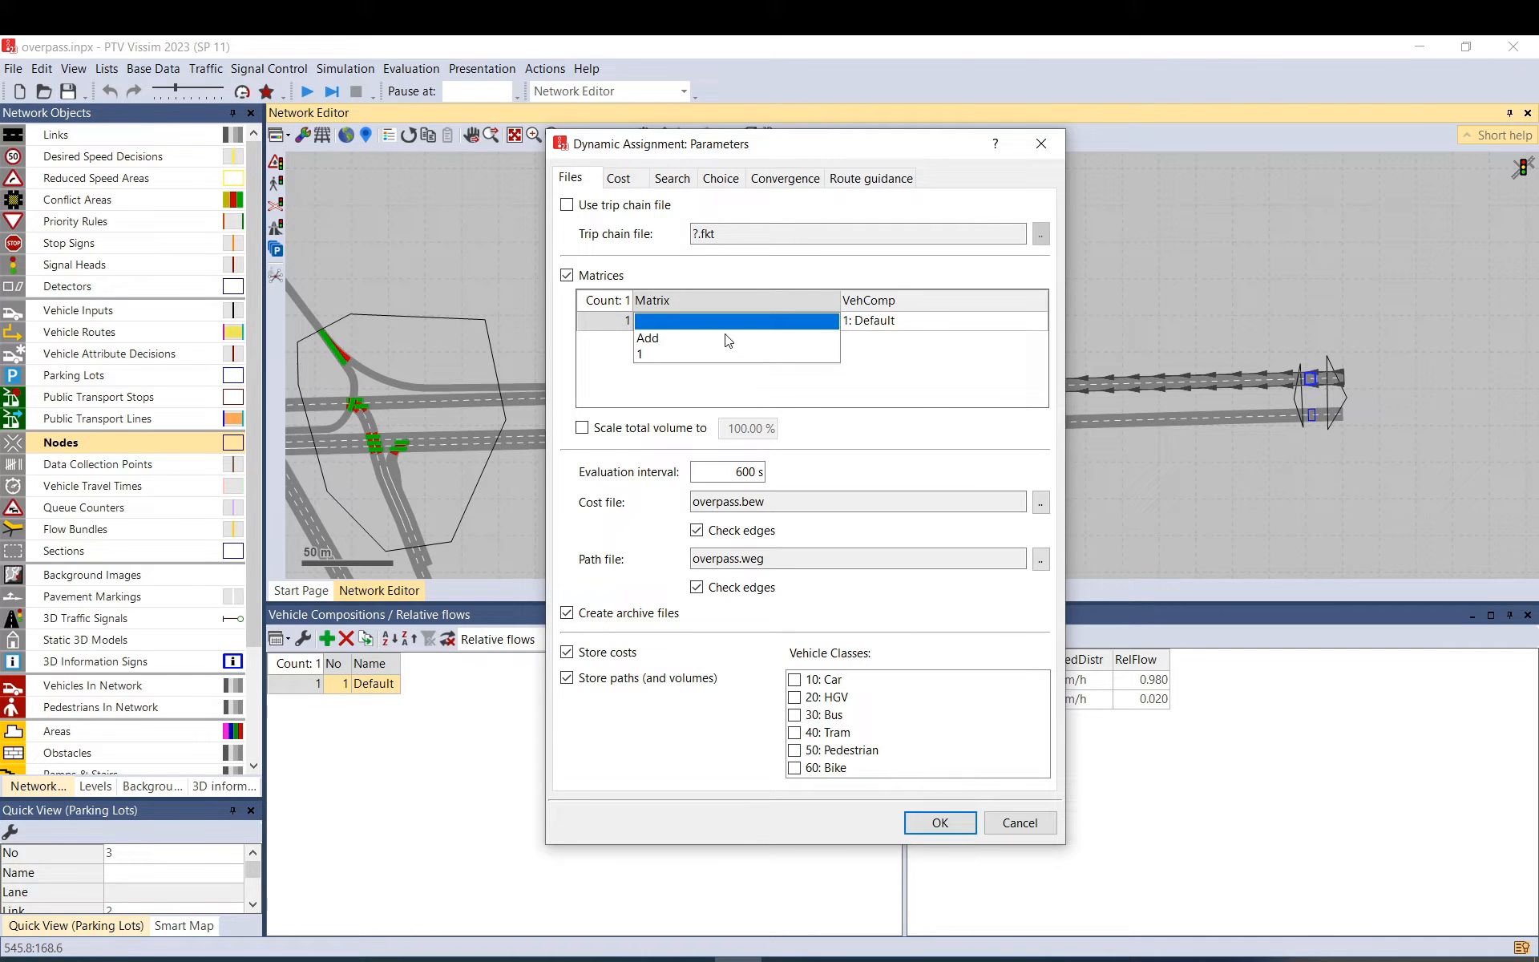
pyautogui.click(646, 354)
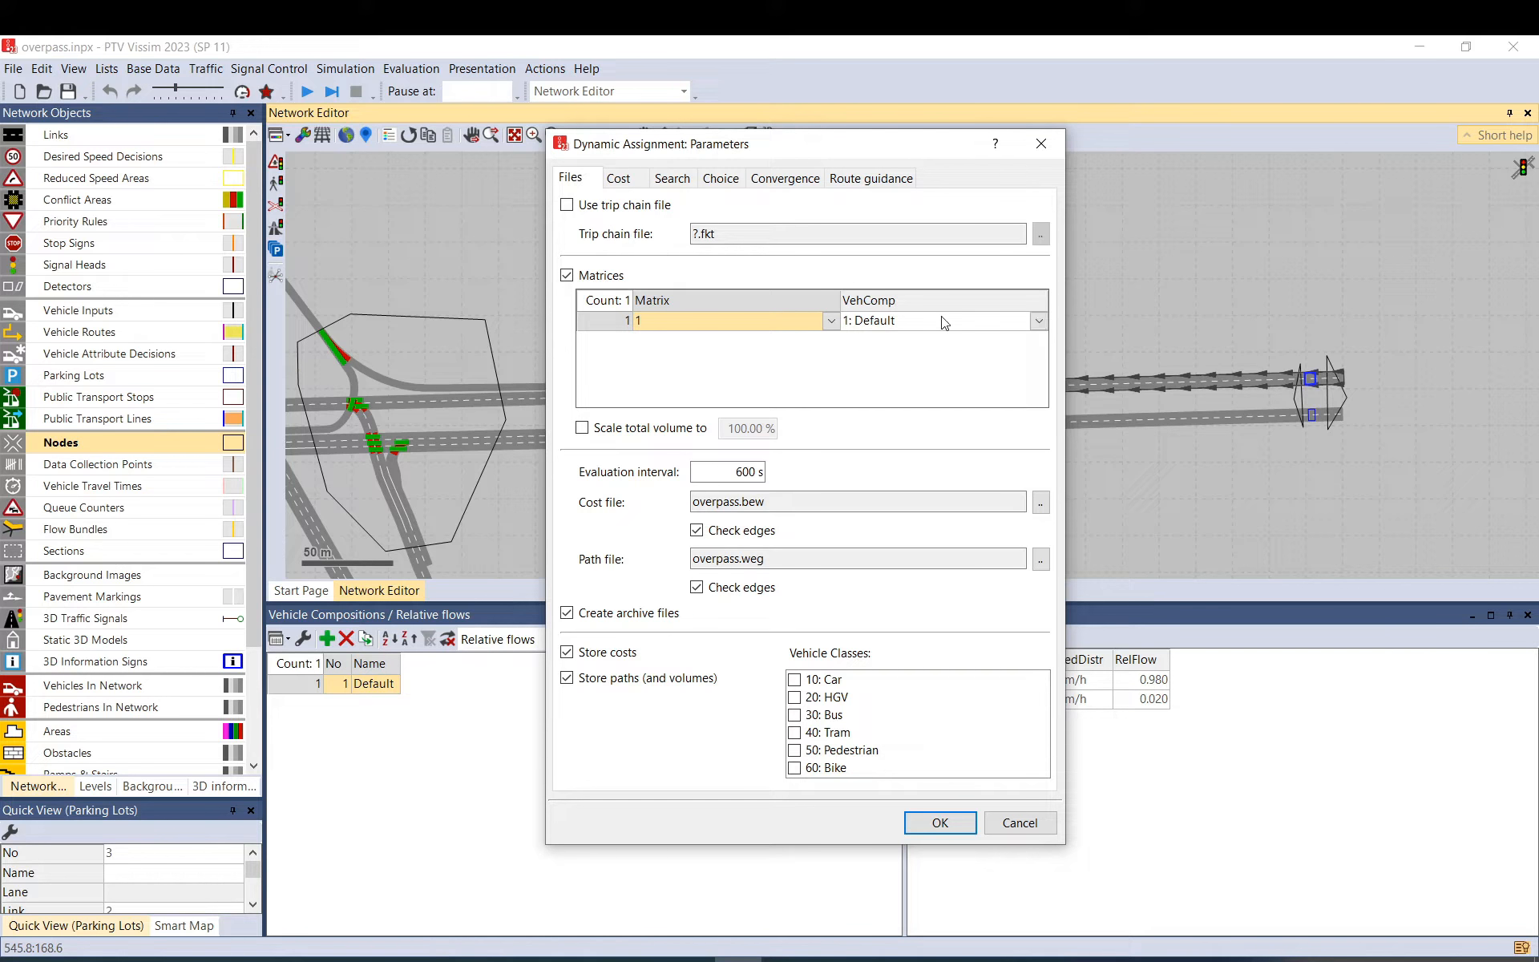
pyautogui.click(869, 324)
pyautogui.click(869, 324)
pyautogui.click(869, 339)
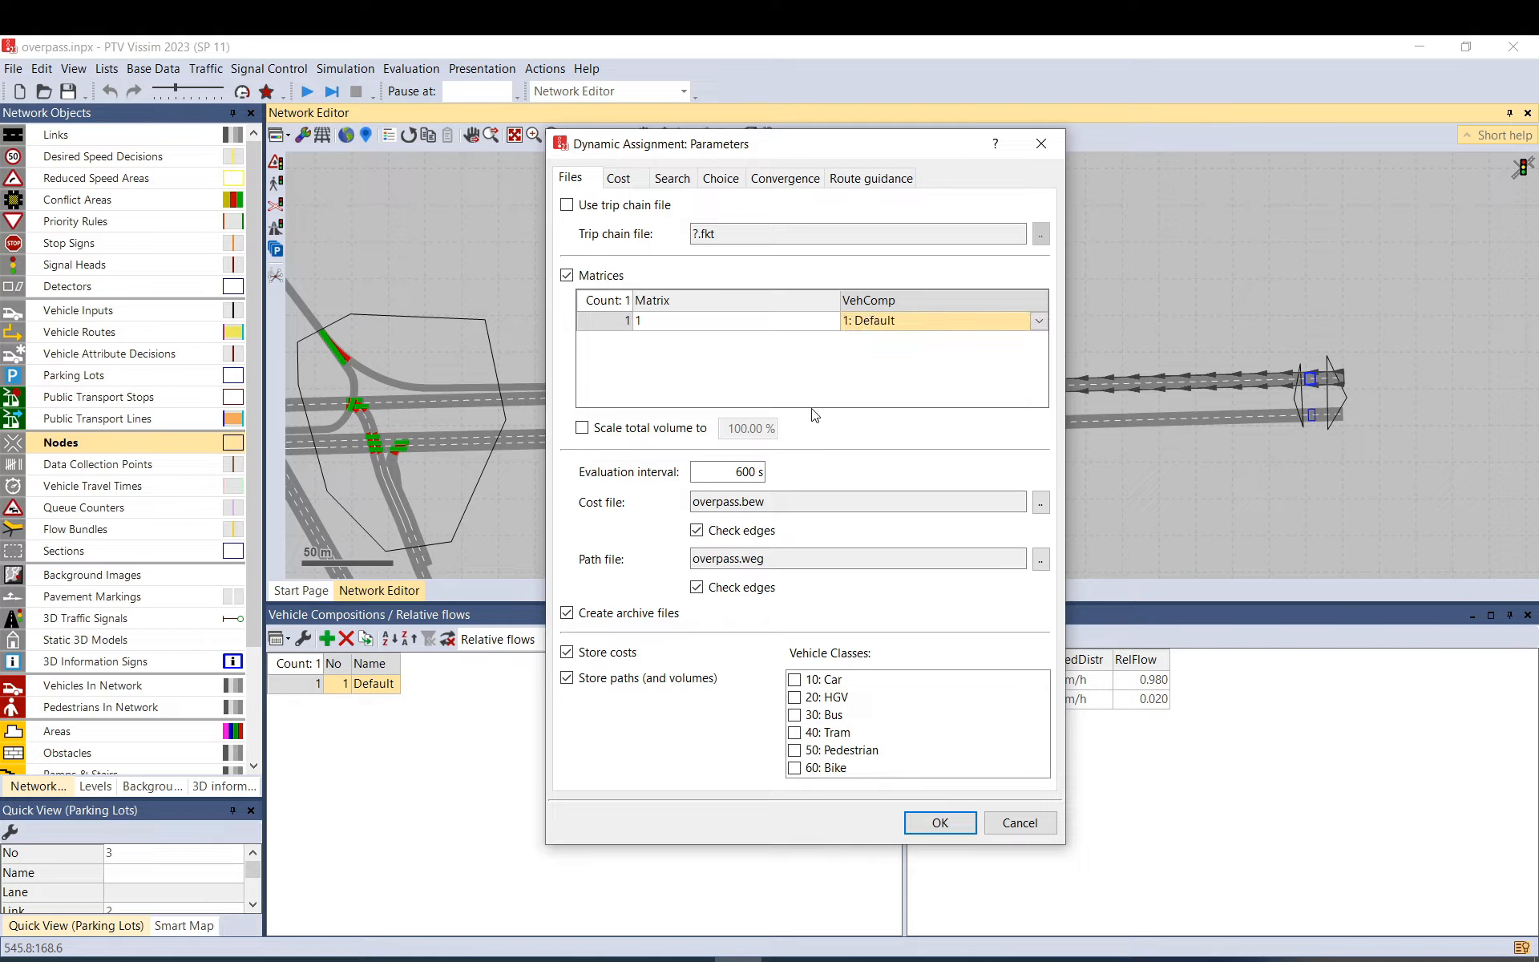
# Leave total volume scaling off at 100.00 % and confirm the dynamic assignment parameters.
pyautogui.click(680, 443)
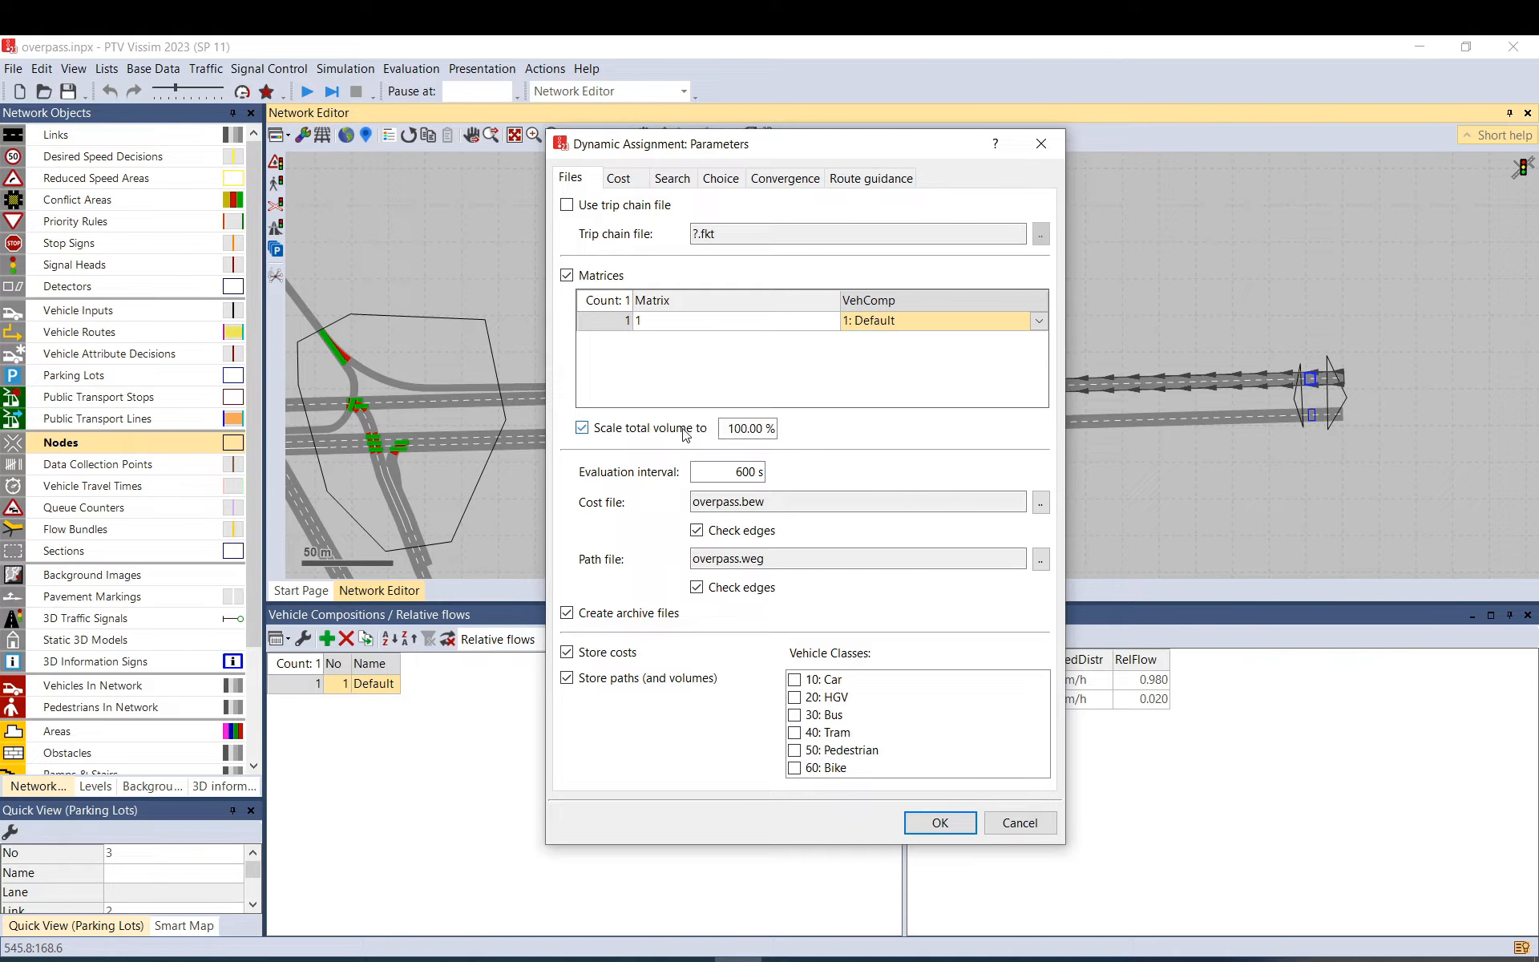
pyautogui.moveTo(722, 432); pyautogui.dragTo(800, 437)
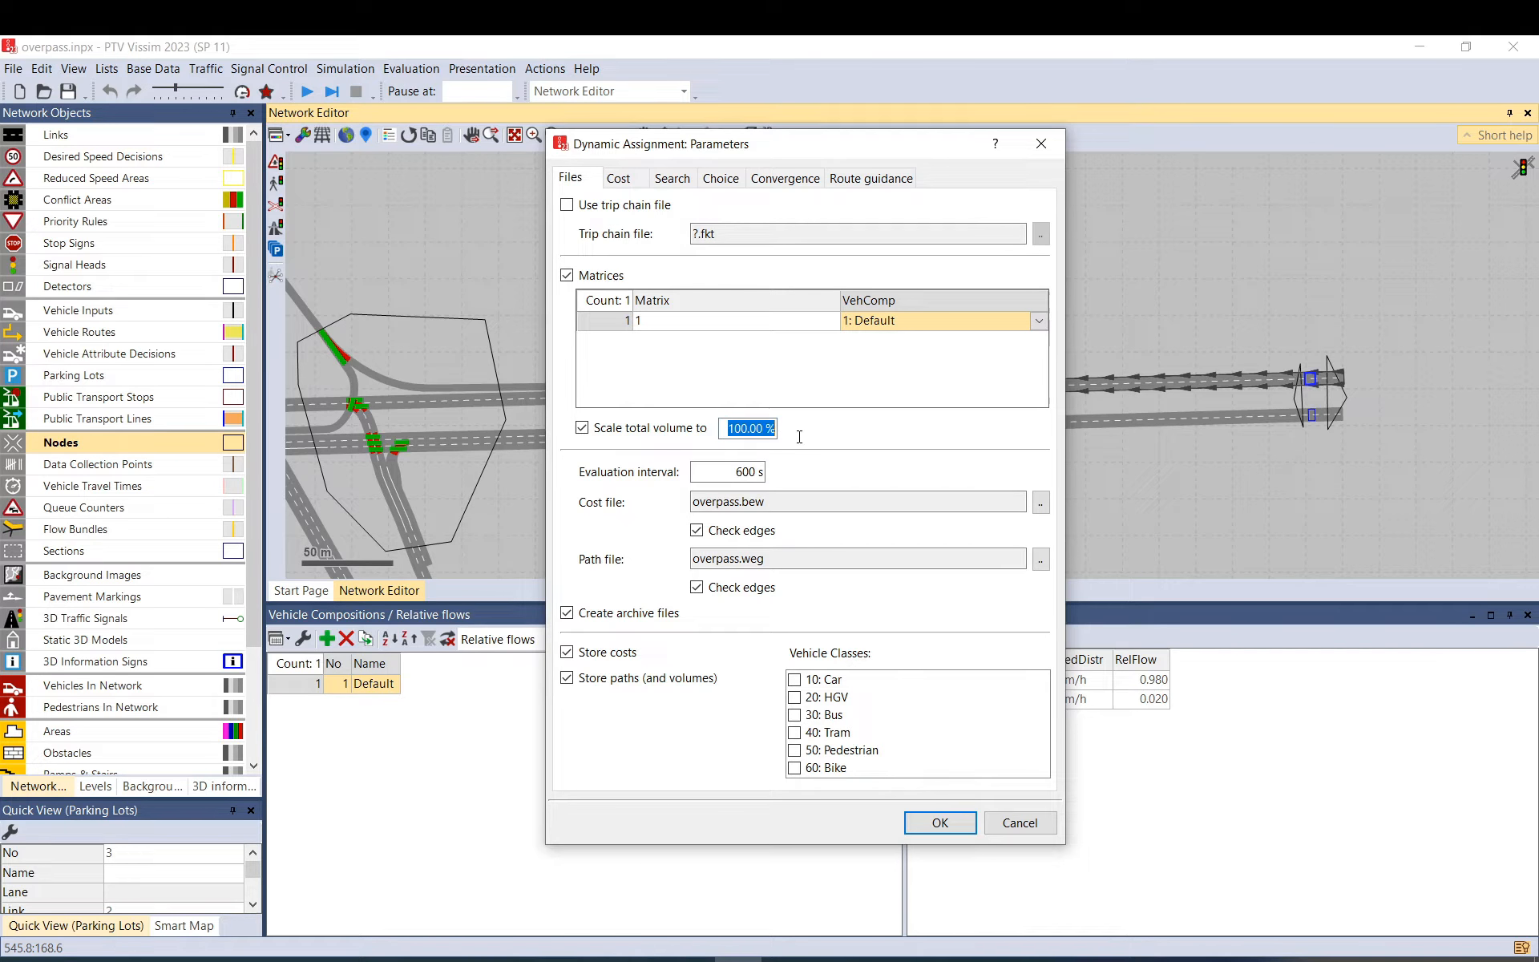
pyautogui.click(672, 435)
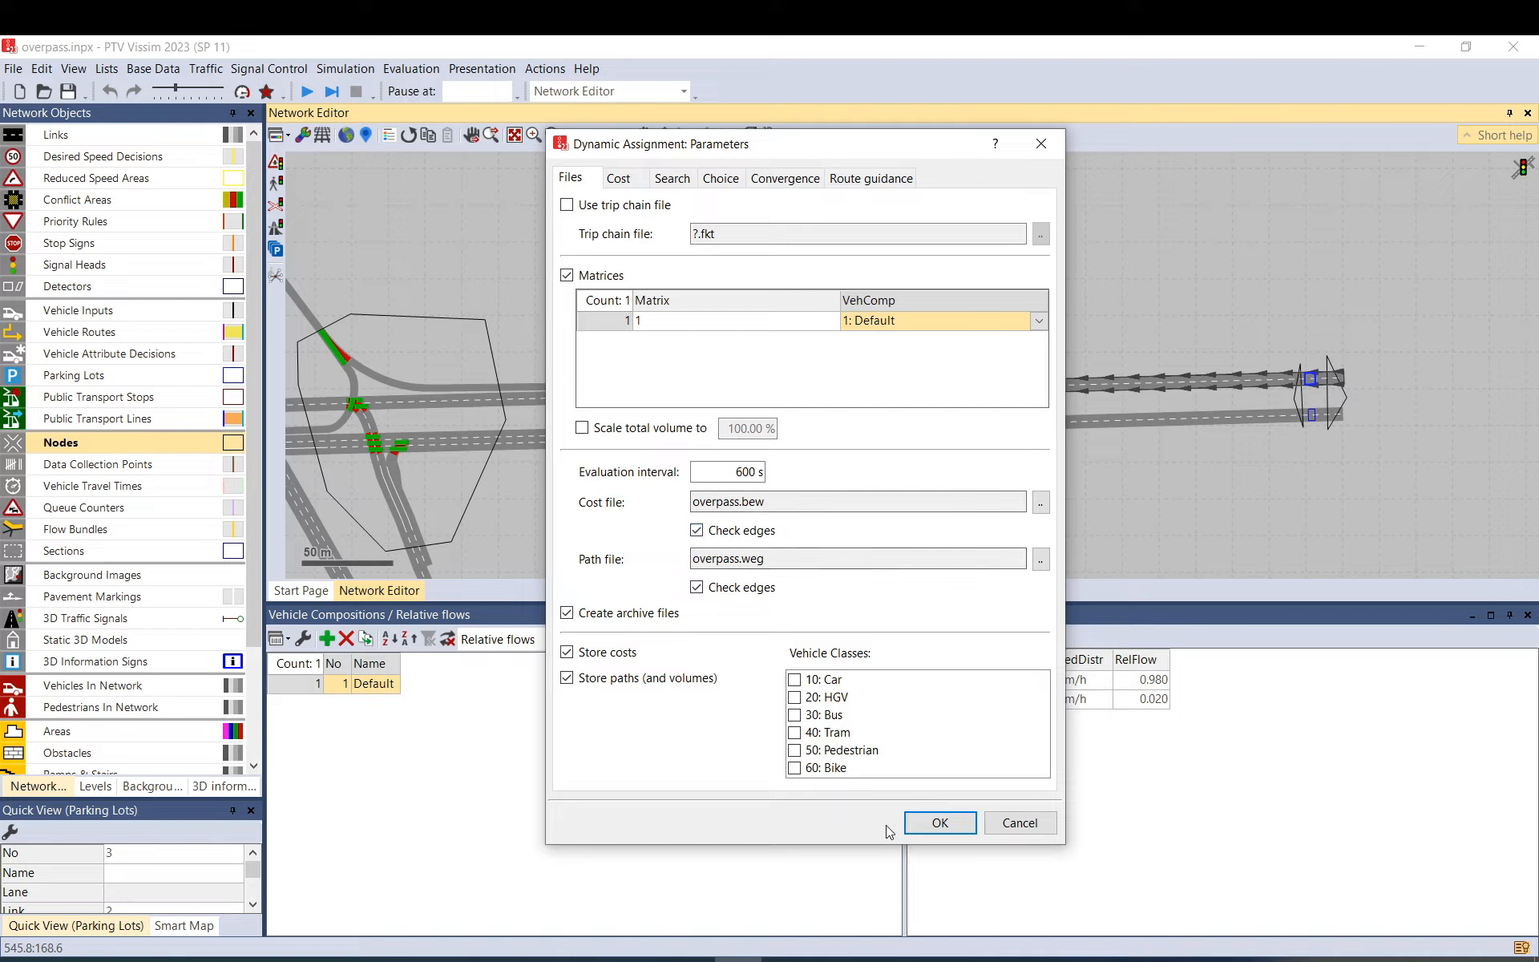
pyautogui.click(940, 823)
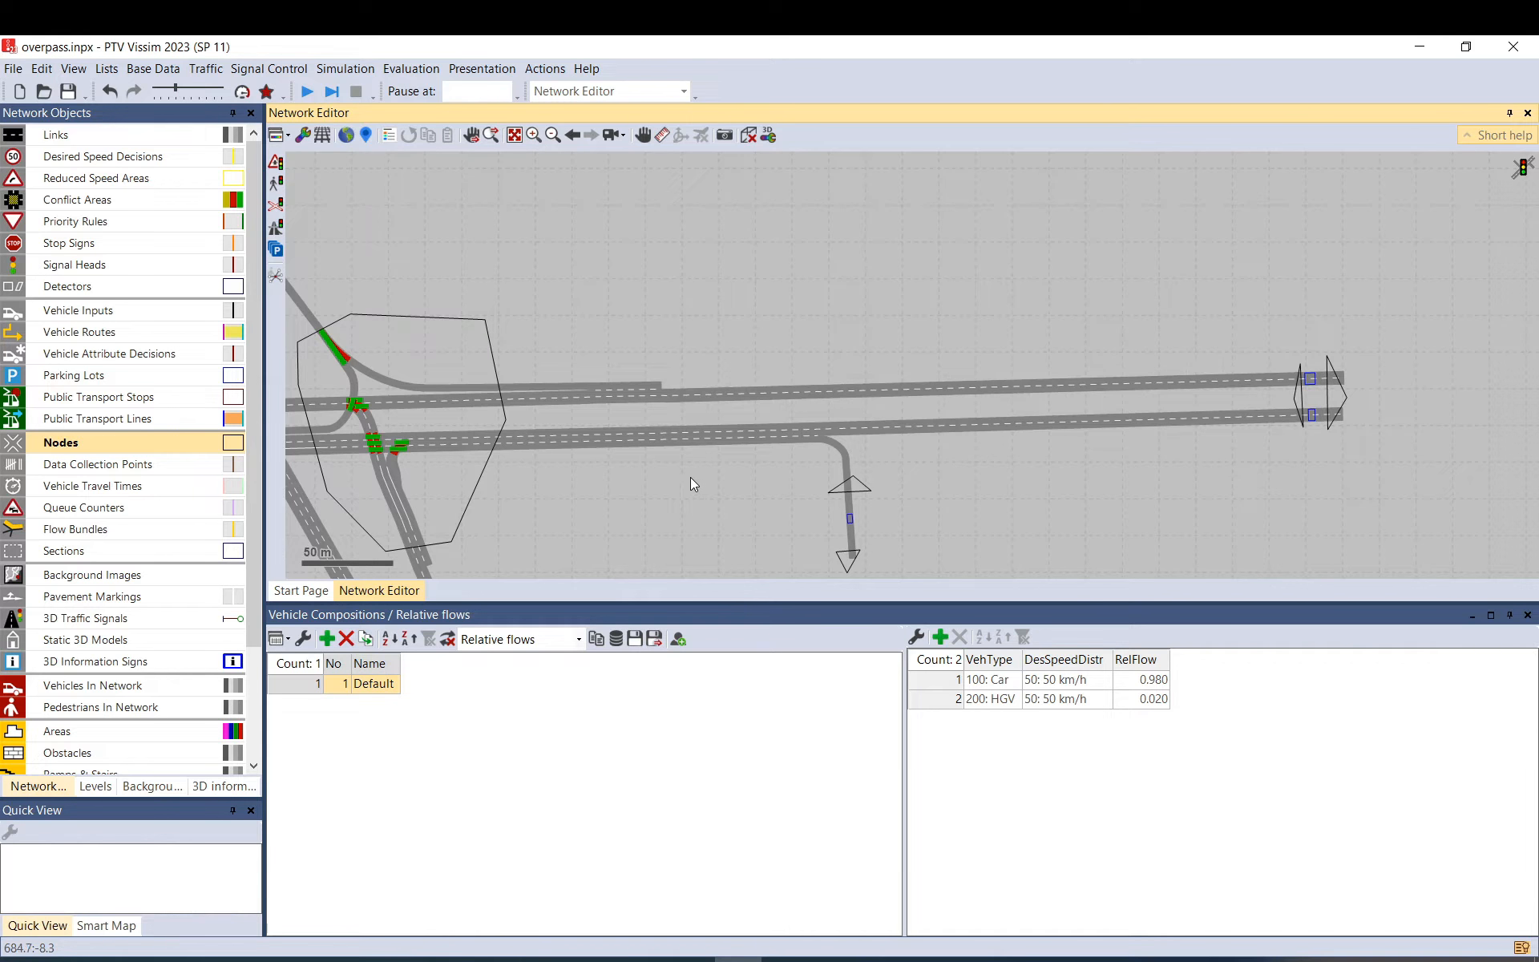
# Open Simulation Parameters and check the resolution of 10 time steps per second and random seed 42.
pyautogui.click(345, 68)
pyautogui.click(316, 117)
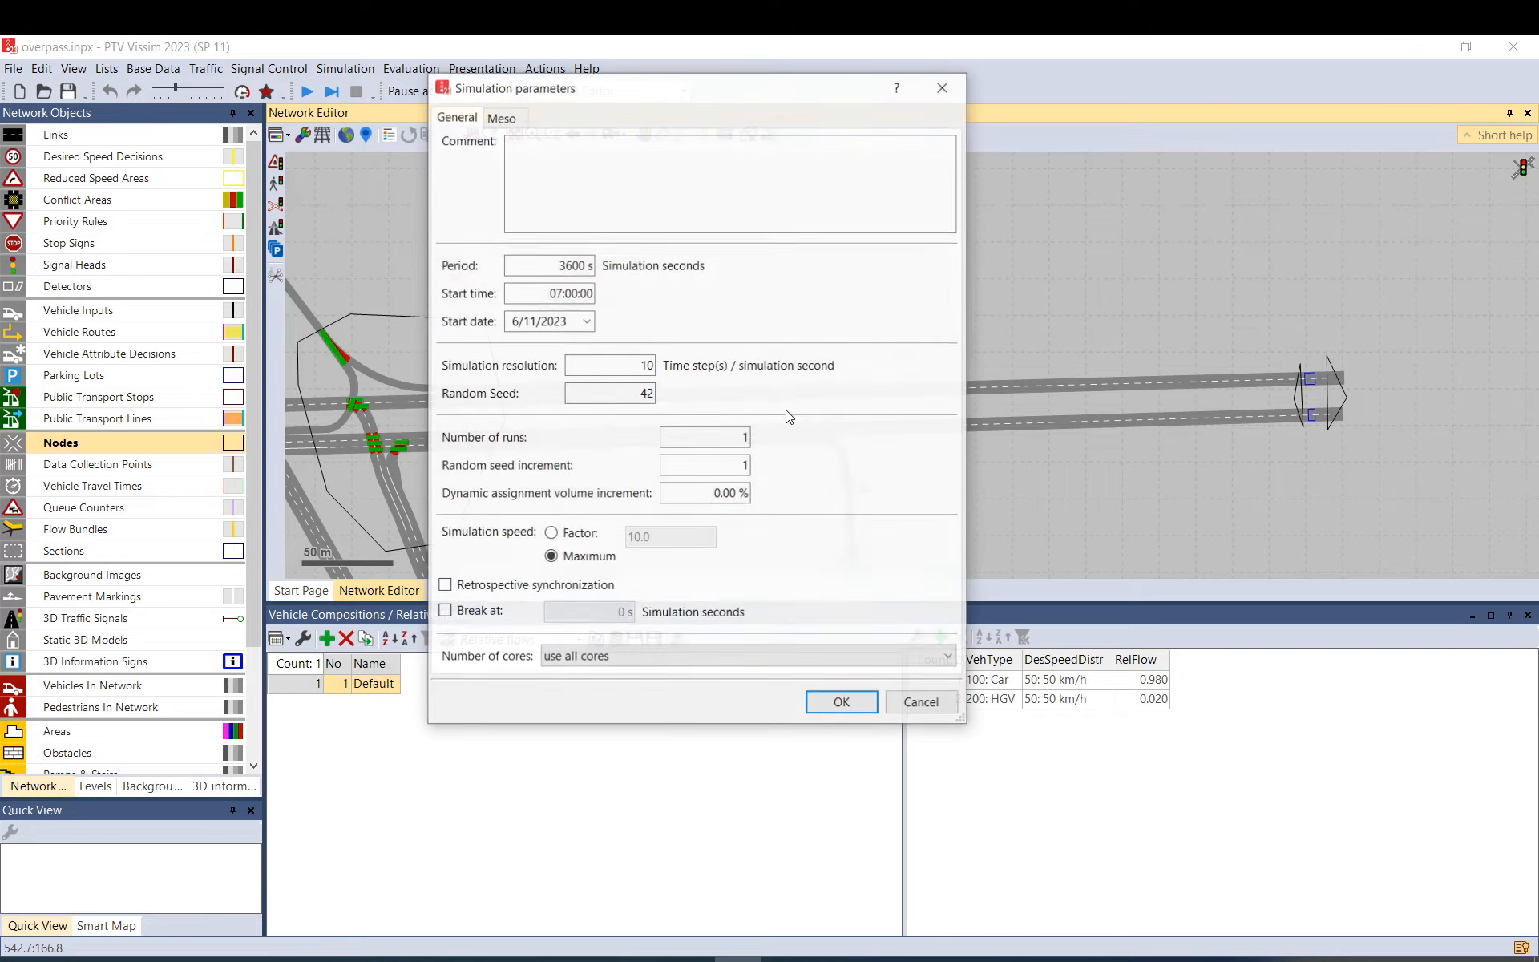
pyautogui.moveTo(639, 366); pyautogui.dragTo(721, 364)
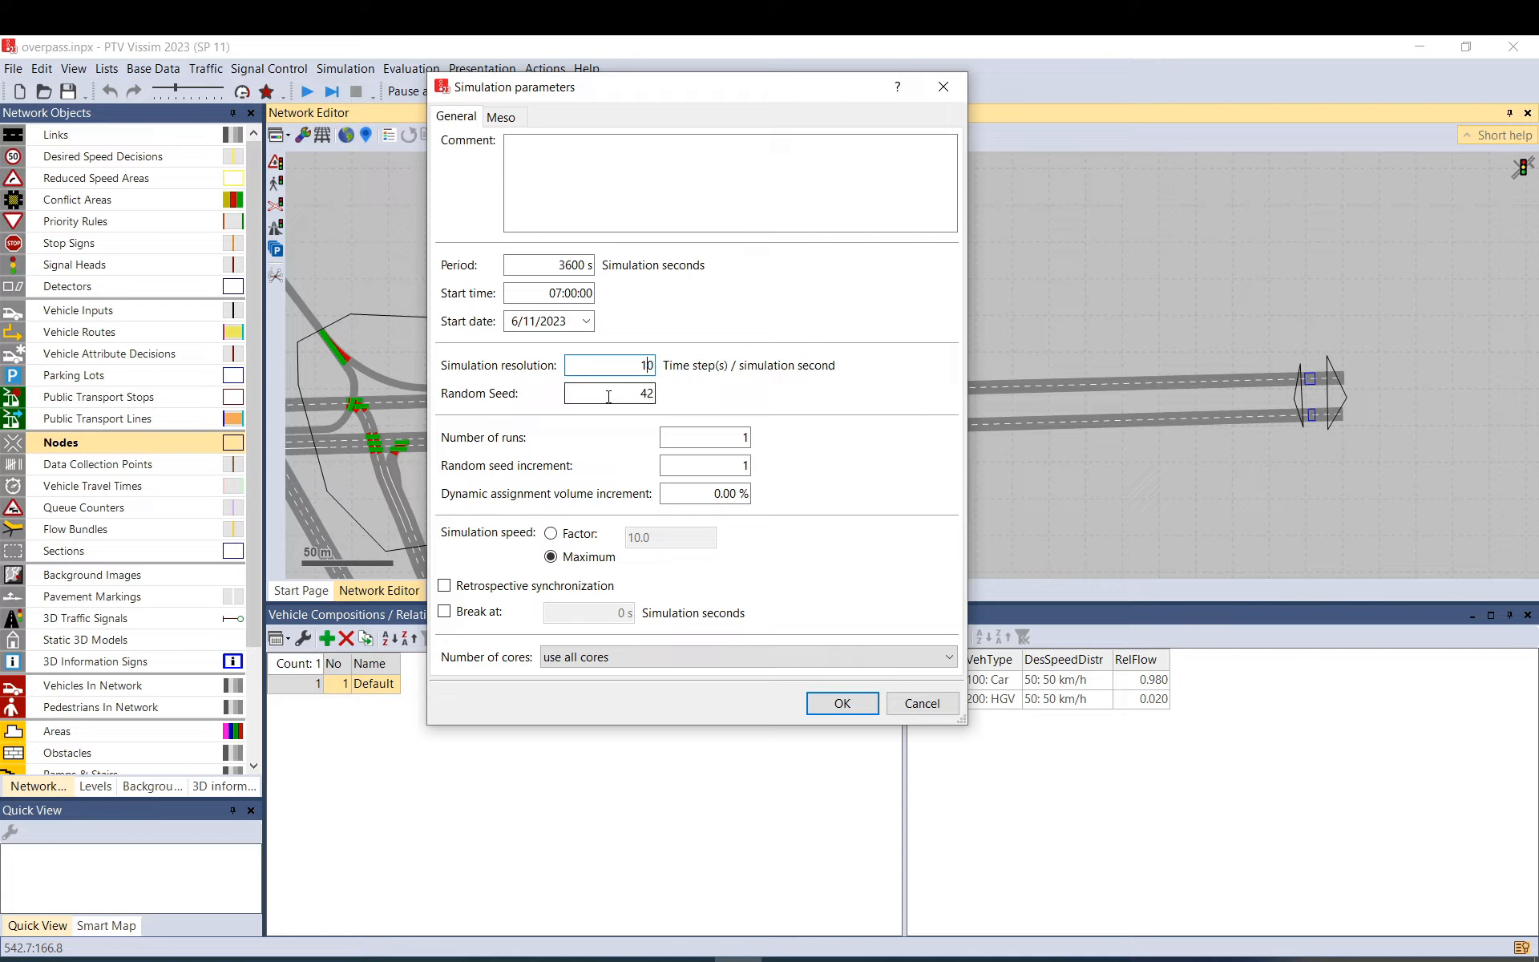
pyautogui.moveTo(641, 365); pyautogui.dragTo(648, 367)
pyautogui.moveTo(641, 365); pyautogui.dragTo(681, 371)
pyautogui.click(633, 392)
pyautogui.hotkey('shift', 'Tab')
pyautogui.press('Tab')
pyautogui.moveTo(647, 395); pyautogui.dragTo(675, 407)
pyautogui.click(646, 396)
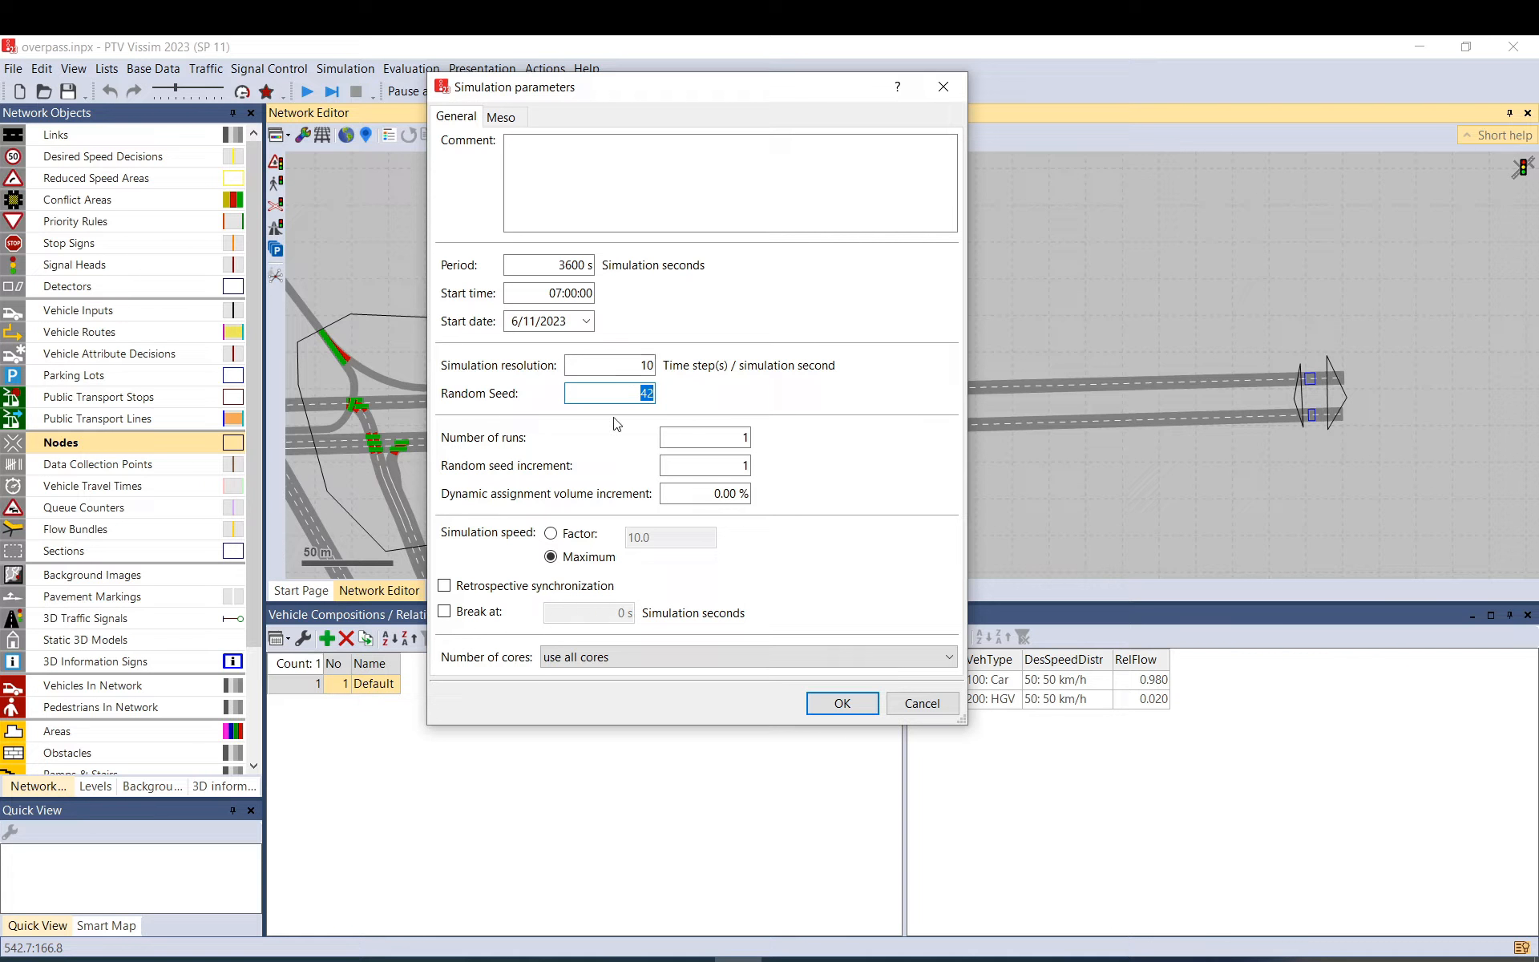
# Trial-edit the random seed fields in Simulation parameters, entering 5 runs.
pyautogui.click(624, 393)
pyautogui.press('Tab')
pyautogui.press('Tab')
pyautogui.moveTo(630, 388); pyautogui.dragTo(756, 445)
pyautogui.moveTo(629, 401); pyautogui.dragTo(659, 395)
pyautogui.click(717, 469)
pyautogui.doubleClick(739, 461)
pyautogui.hotkey('shift', 'Tab')
pyautogui.write('5')
pyautogui.hotkey('shift', 'Tab')
pyautogui.click(732, 464)
pyautogui.write('0')
# Try number of runs 1 and a random seed increment of 1.
pyautogui.moveTo(647, 393); pyautogui.dragTo(615, 392)
pyautogui.press('Tab')
pyautogui.press('Tab')
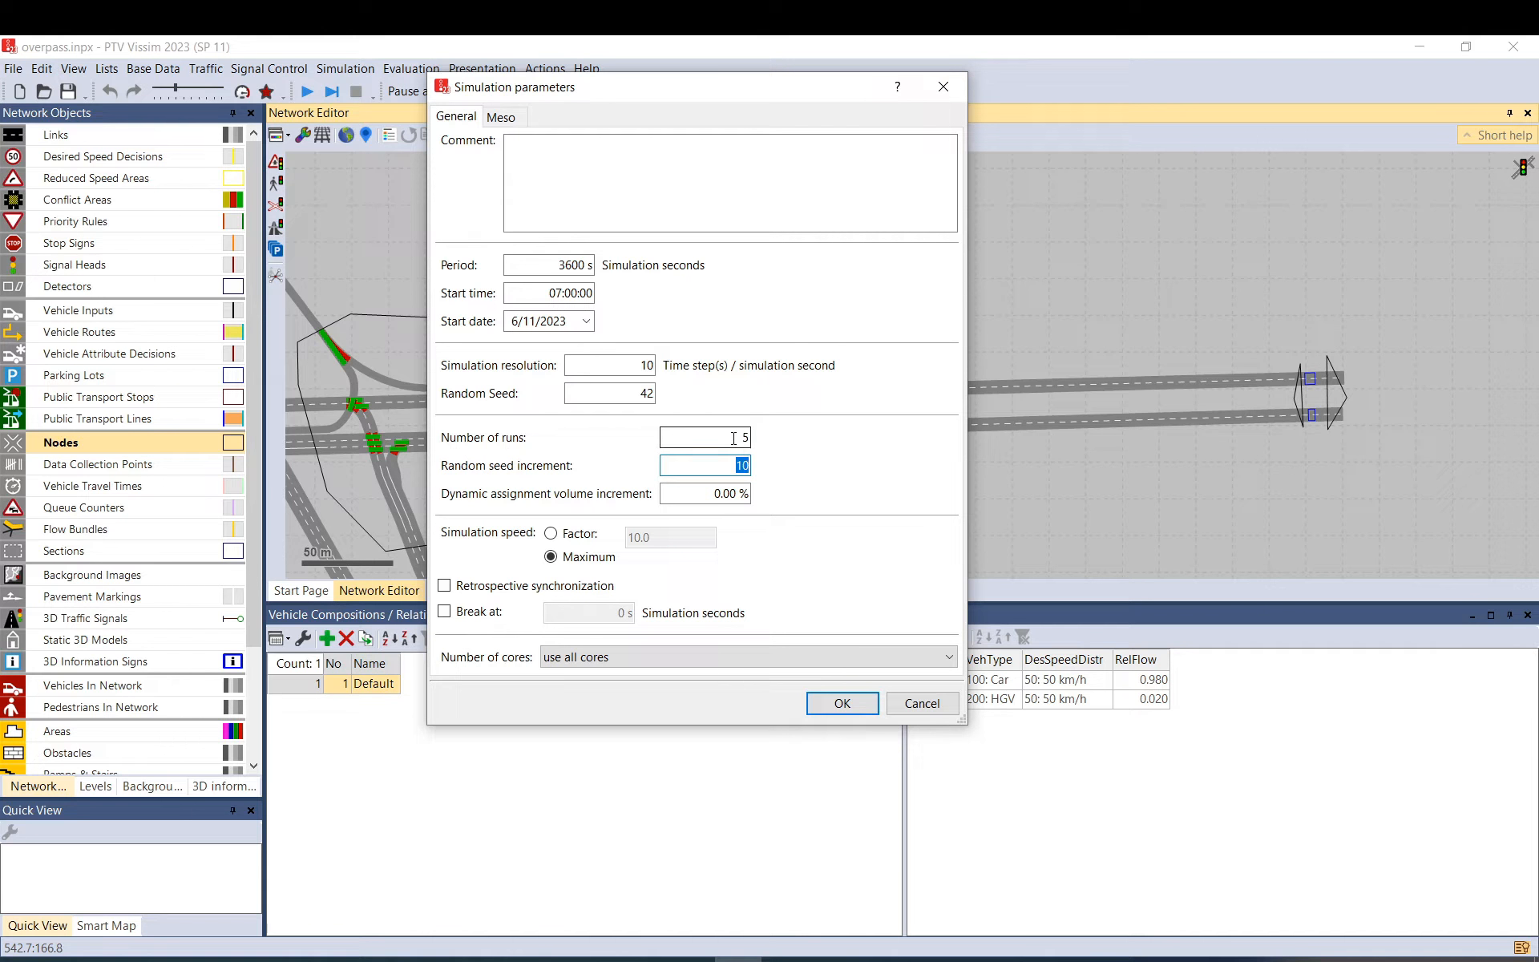
pyautogui.doubleClick(733, 438)
pyautogui.write('1')
pyautogui.press('Tab')
pyautogui.write('1')
# Try a 10 % dynamic assignment volume increment, then cancel all the simulation parameter changes.
pyautogui.click(744, 495)
pyautogui.write('10')
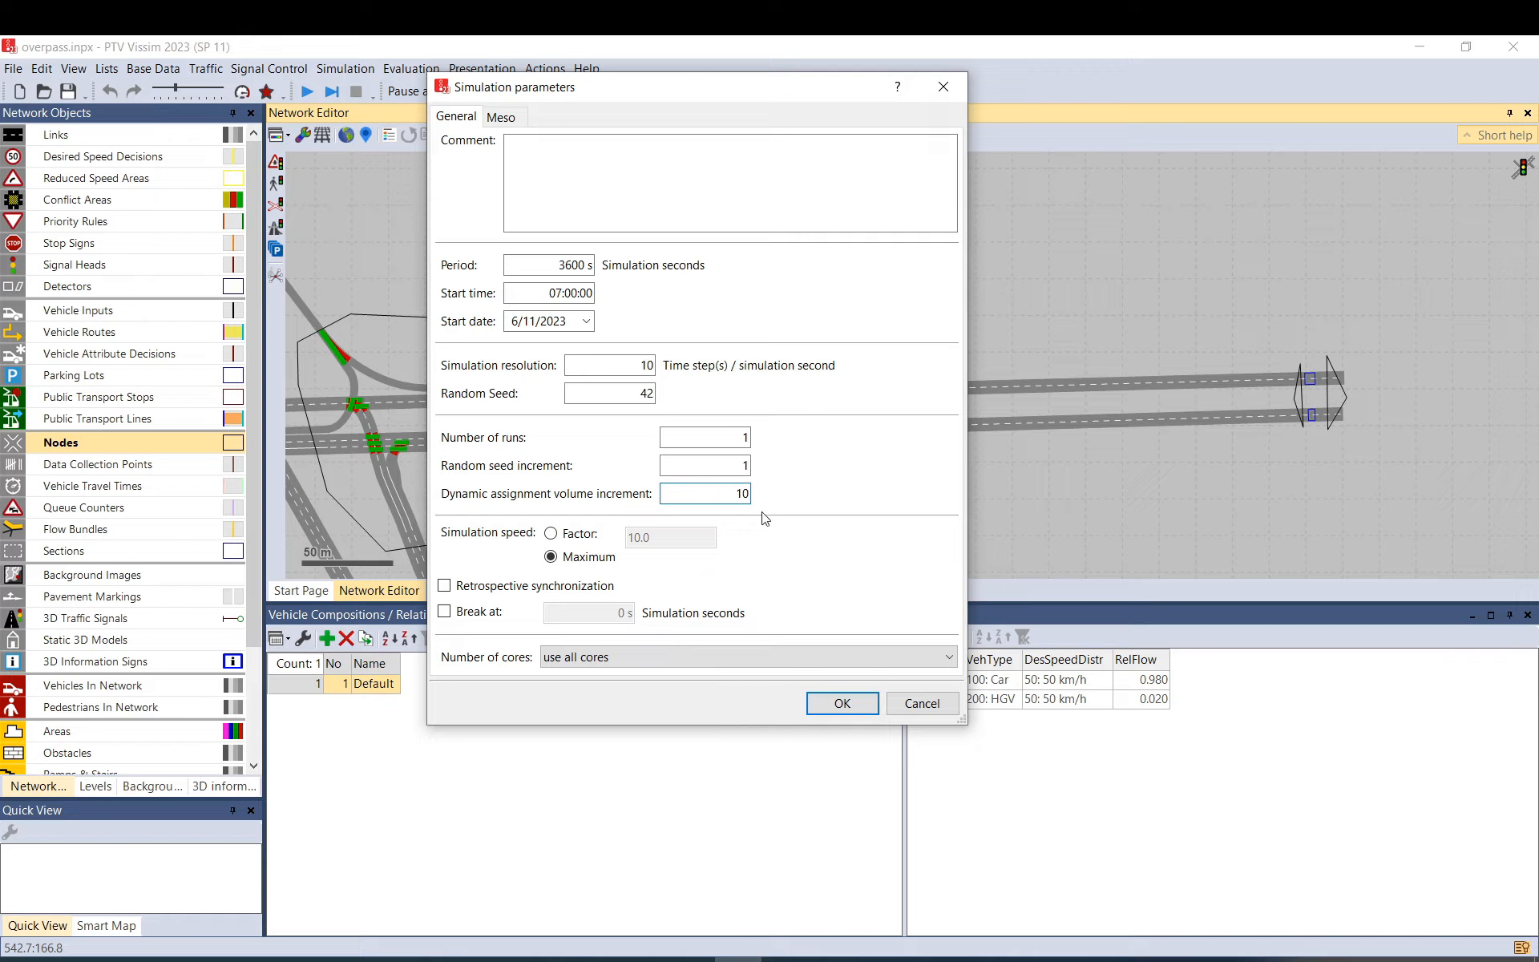
pyautogui.click(722, 466)
pyautogui.click(724, 492)
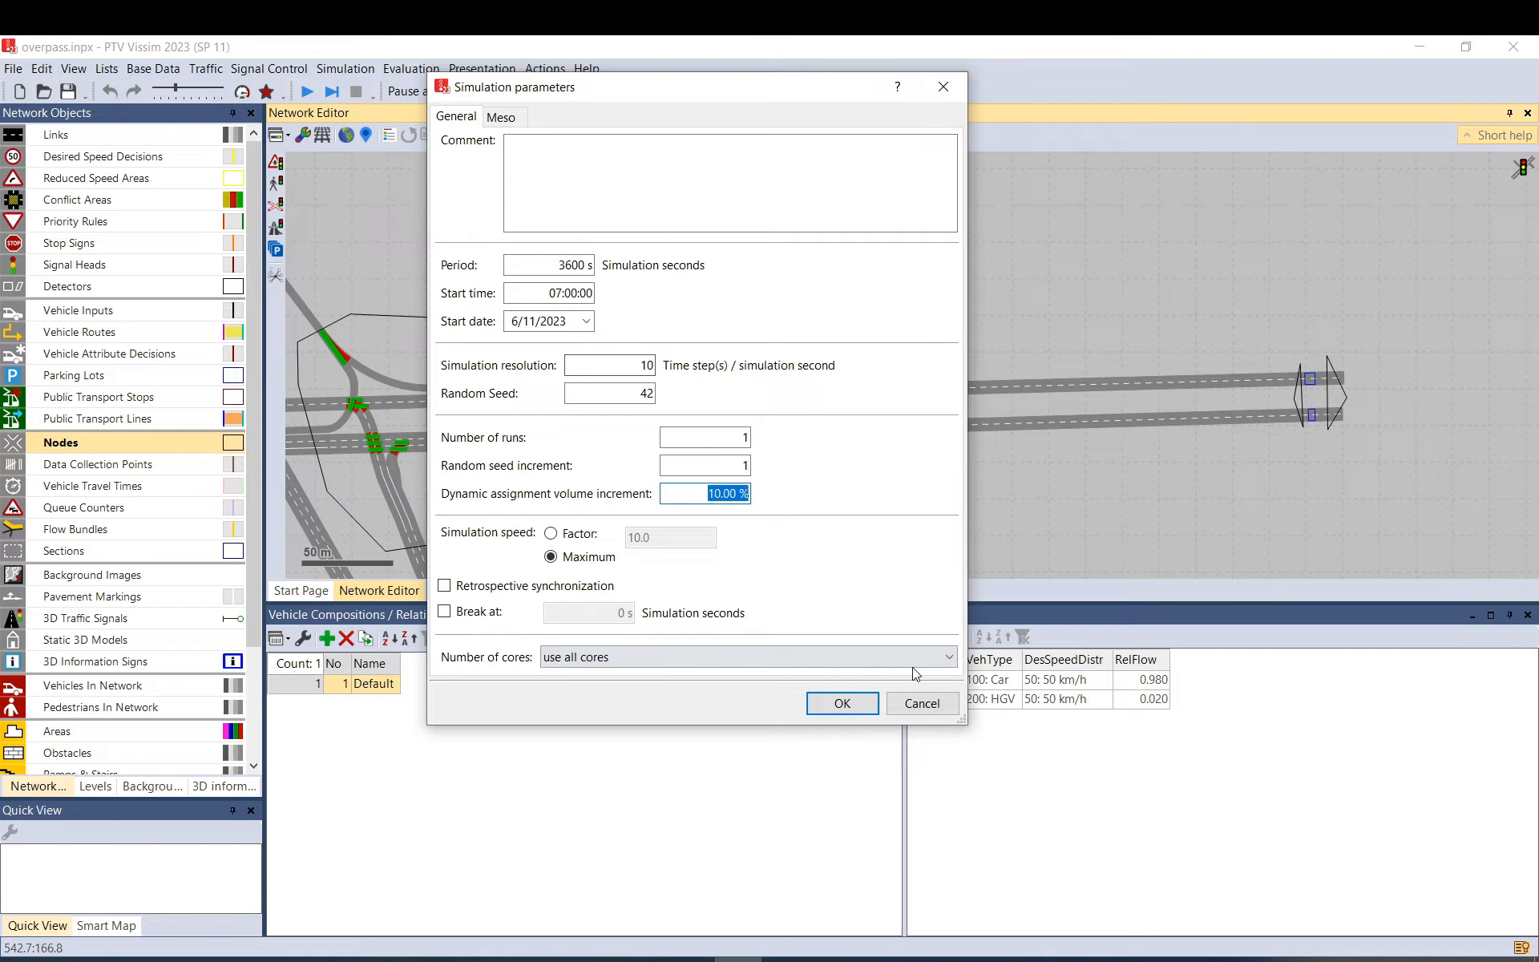
pyautogui.click(901, 711)
# Confirm the Dynamic Assignment parameters unchanged with OK, then reopen Simulation Parameters.
pyautogui.click(206, 69)
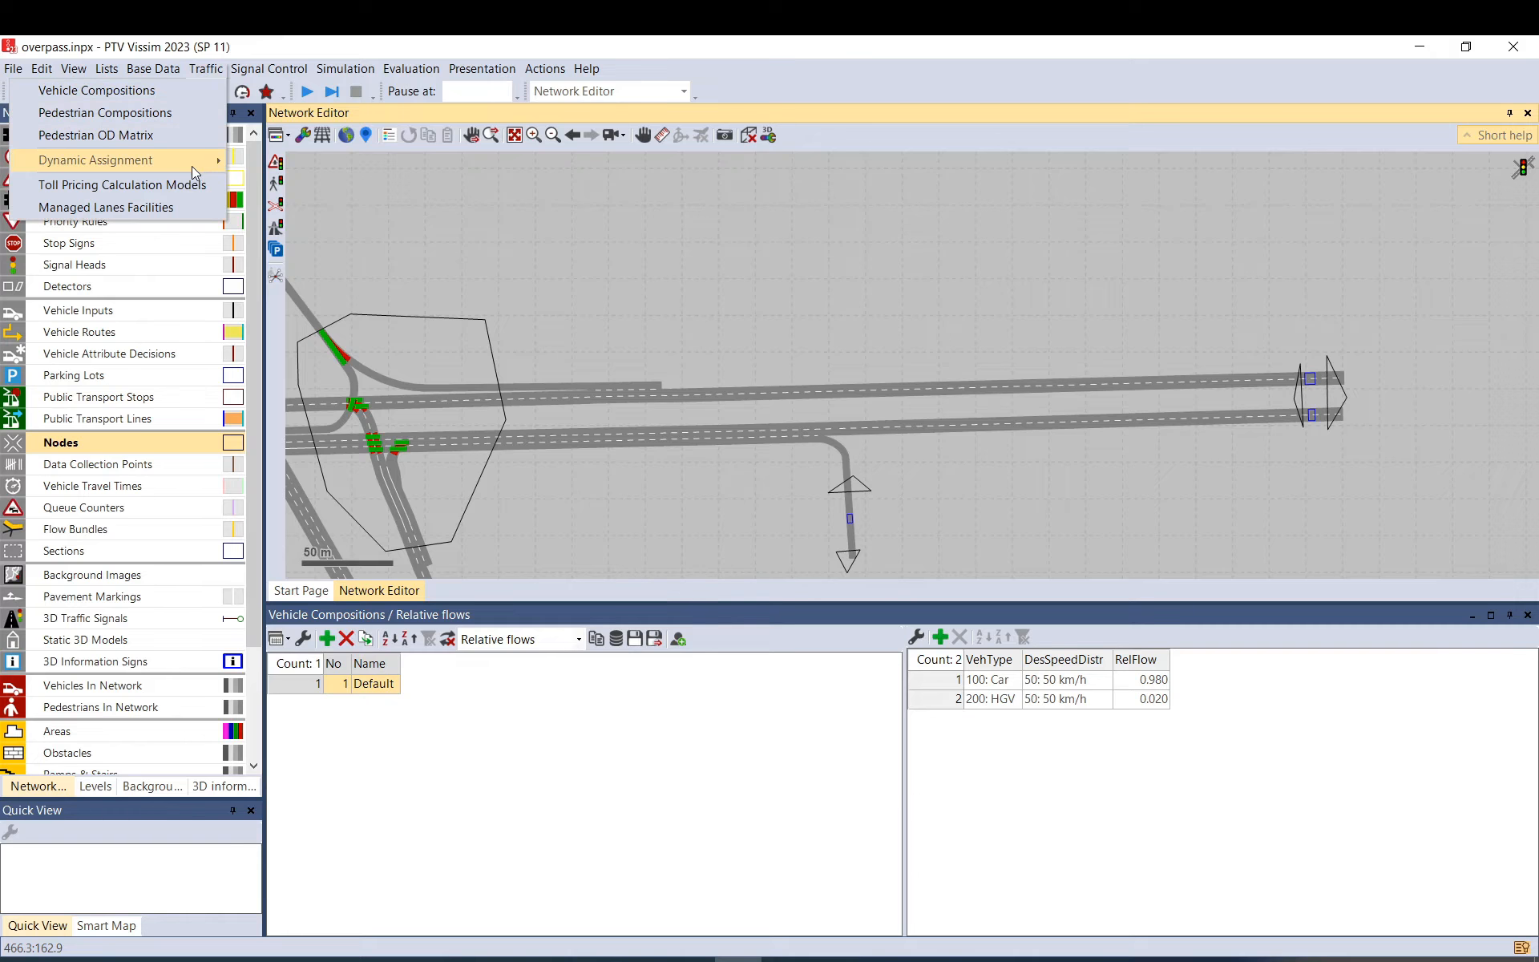
pyautogui.moveTo(191, 164)
pyautogui.click(286, 163)
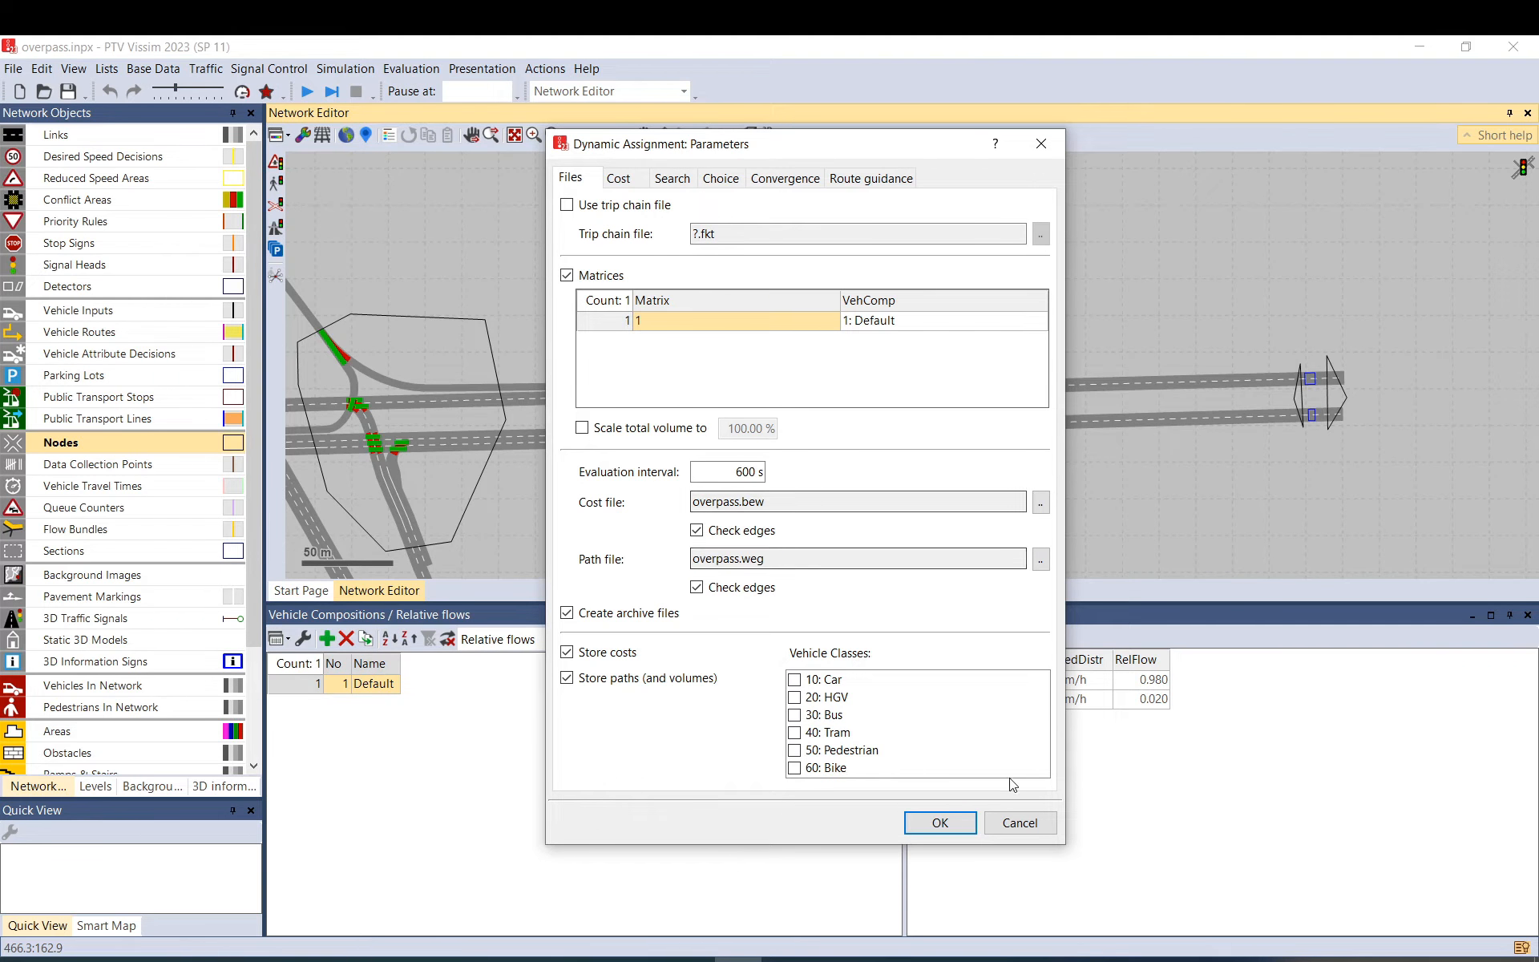
pyautogui.click(922, 825)
pyautogui.click(345, 69)
pyautogui.click(367, 91)
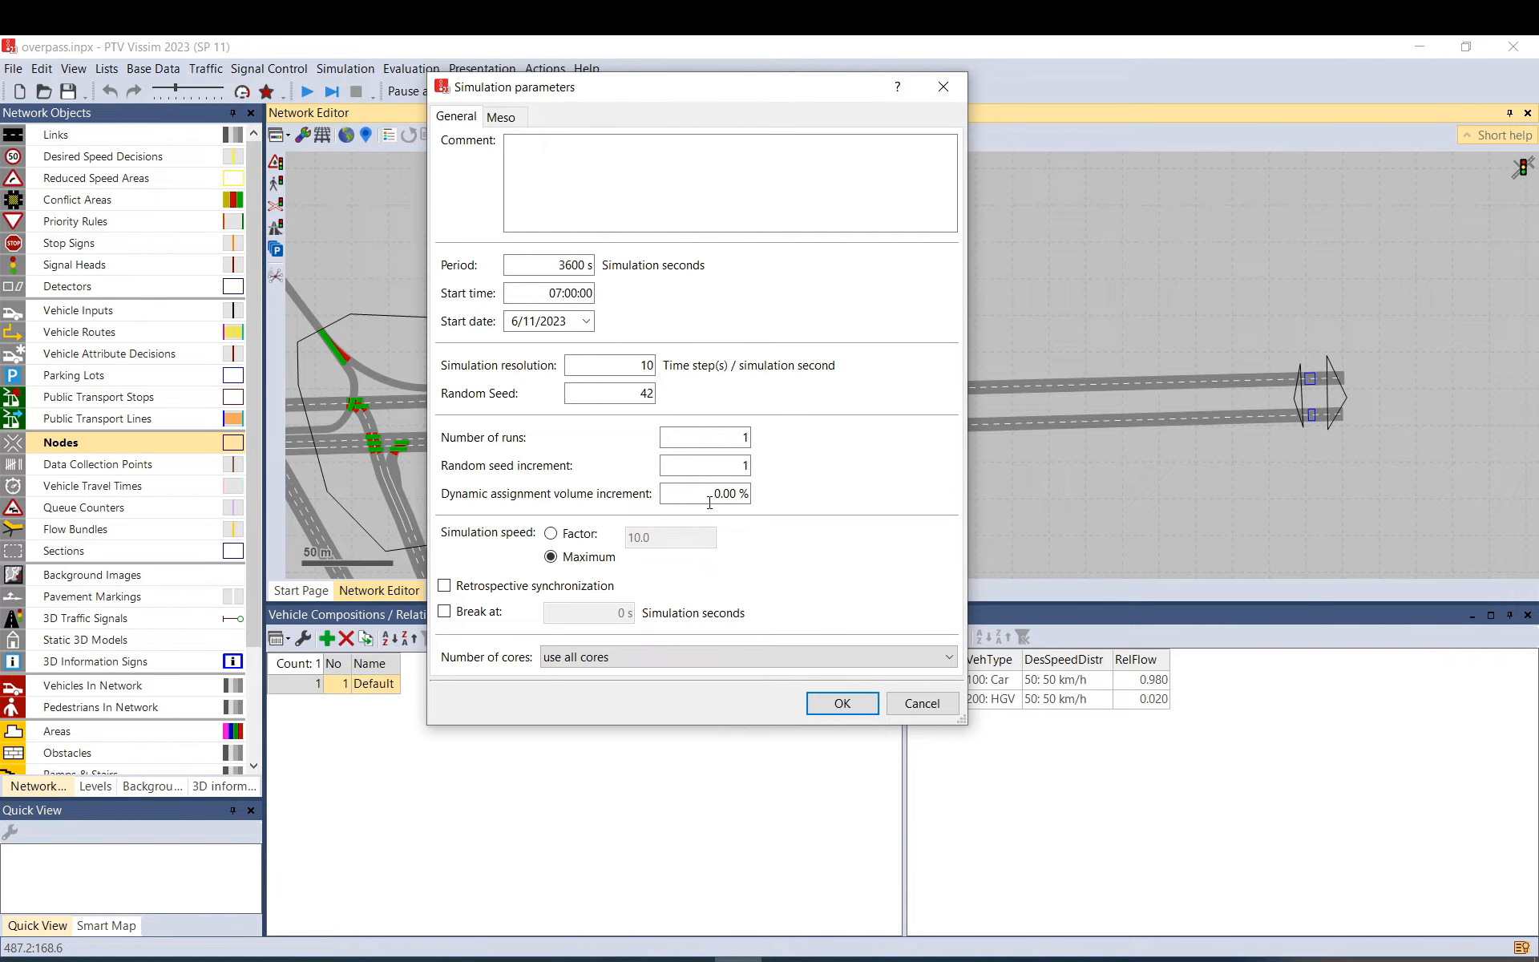
# Set the simulation speed to maximum instead of a fixed speed factor.
pyautogui.click(700, 495)
pyautogui.click(747, 440)
pyautogui.click(590, 542)
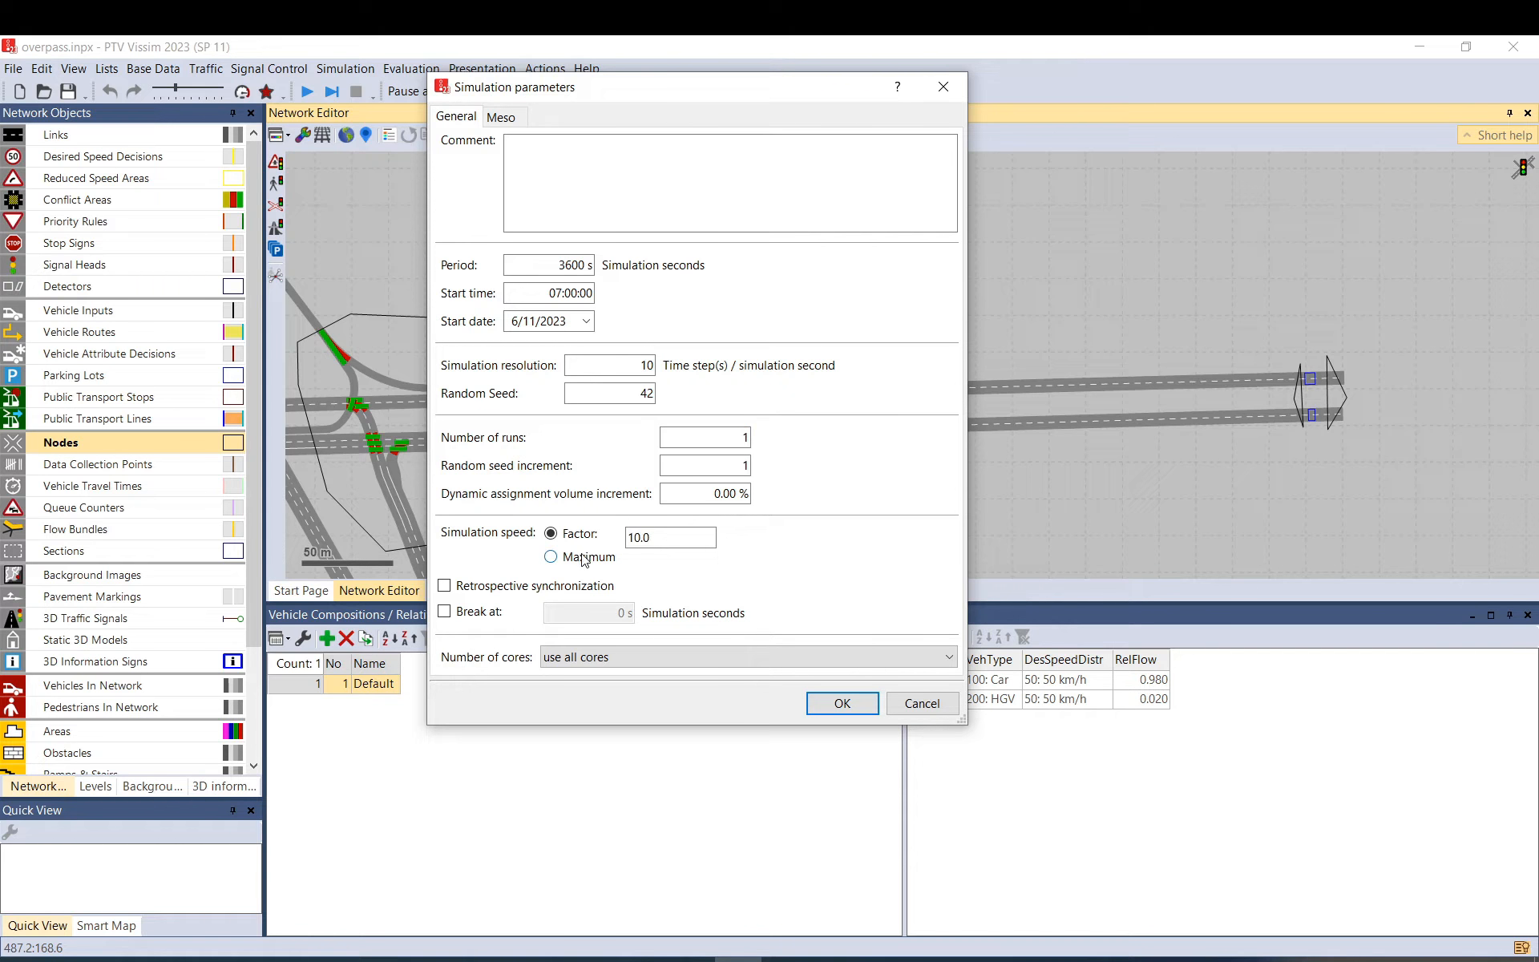
pyautogui.press('Tab')
pyautogui.moveTo(643, 537); pyautogui.dragTo(623, 536)
pyautogui.click(587, 559)
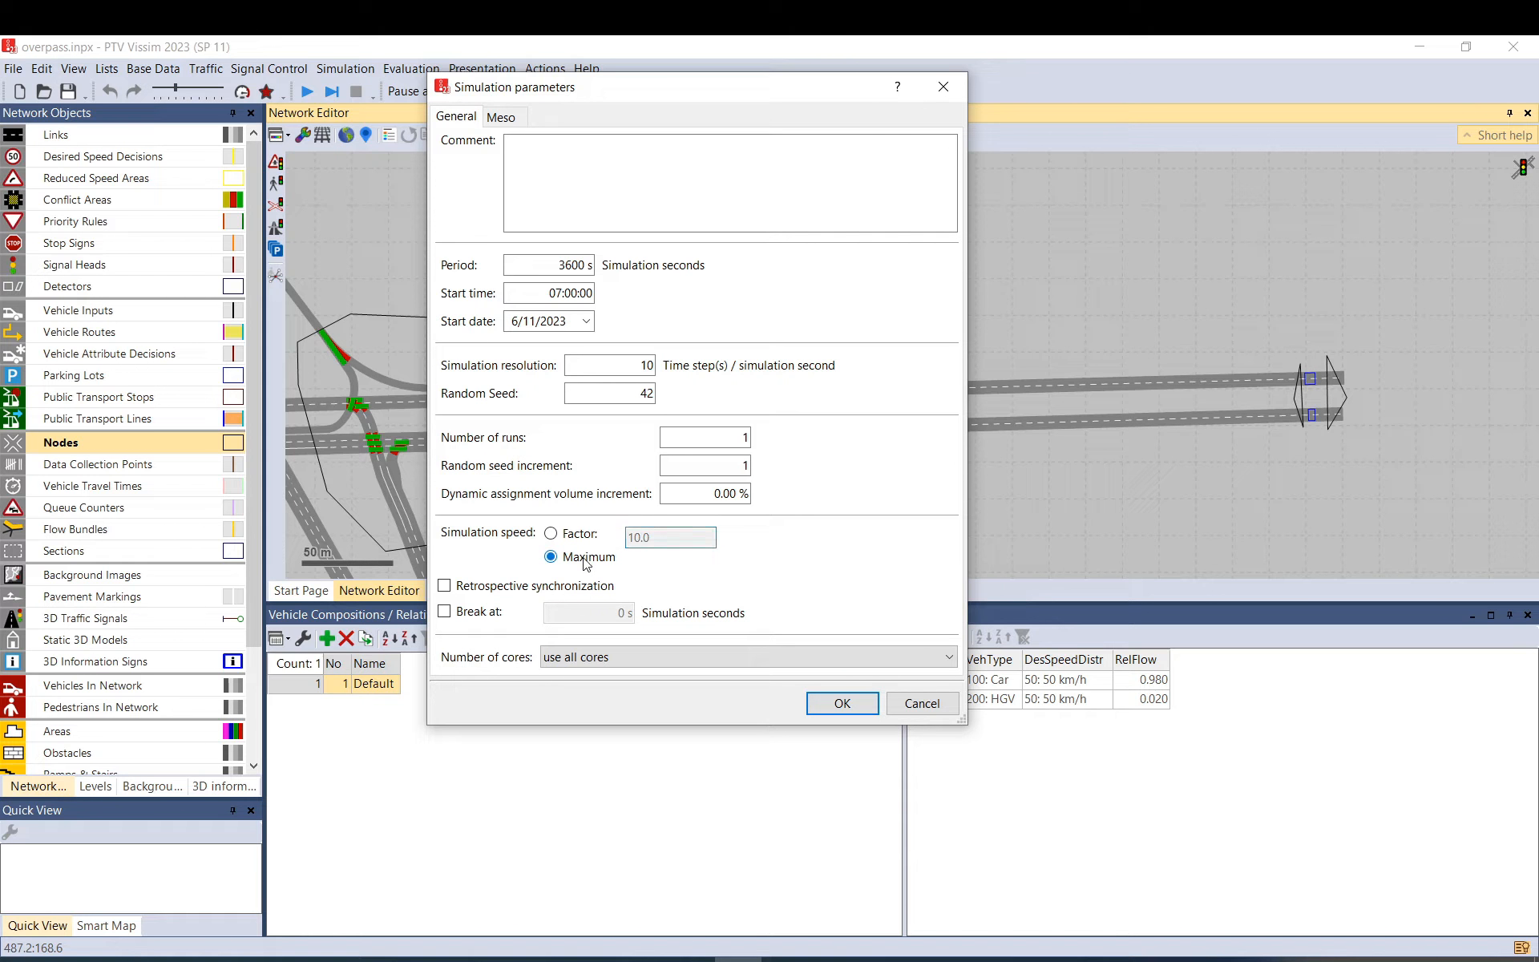
pyautogui.click(603, 539)
pyautogui.moveTo(646, 537); pyautogui.dragTo(621, 540)
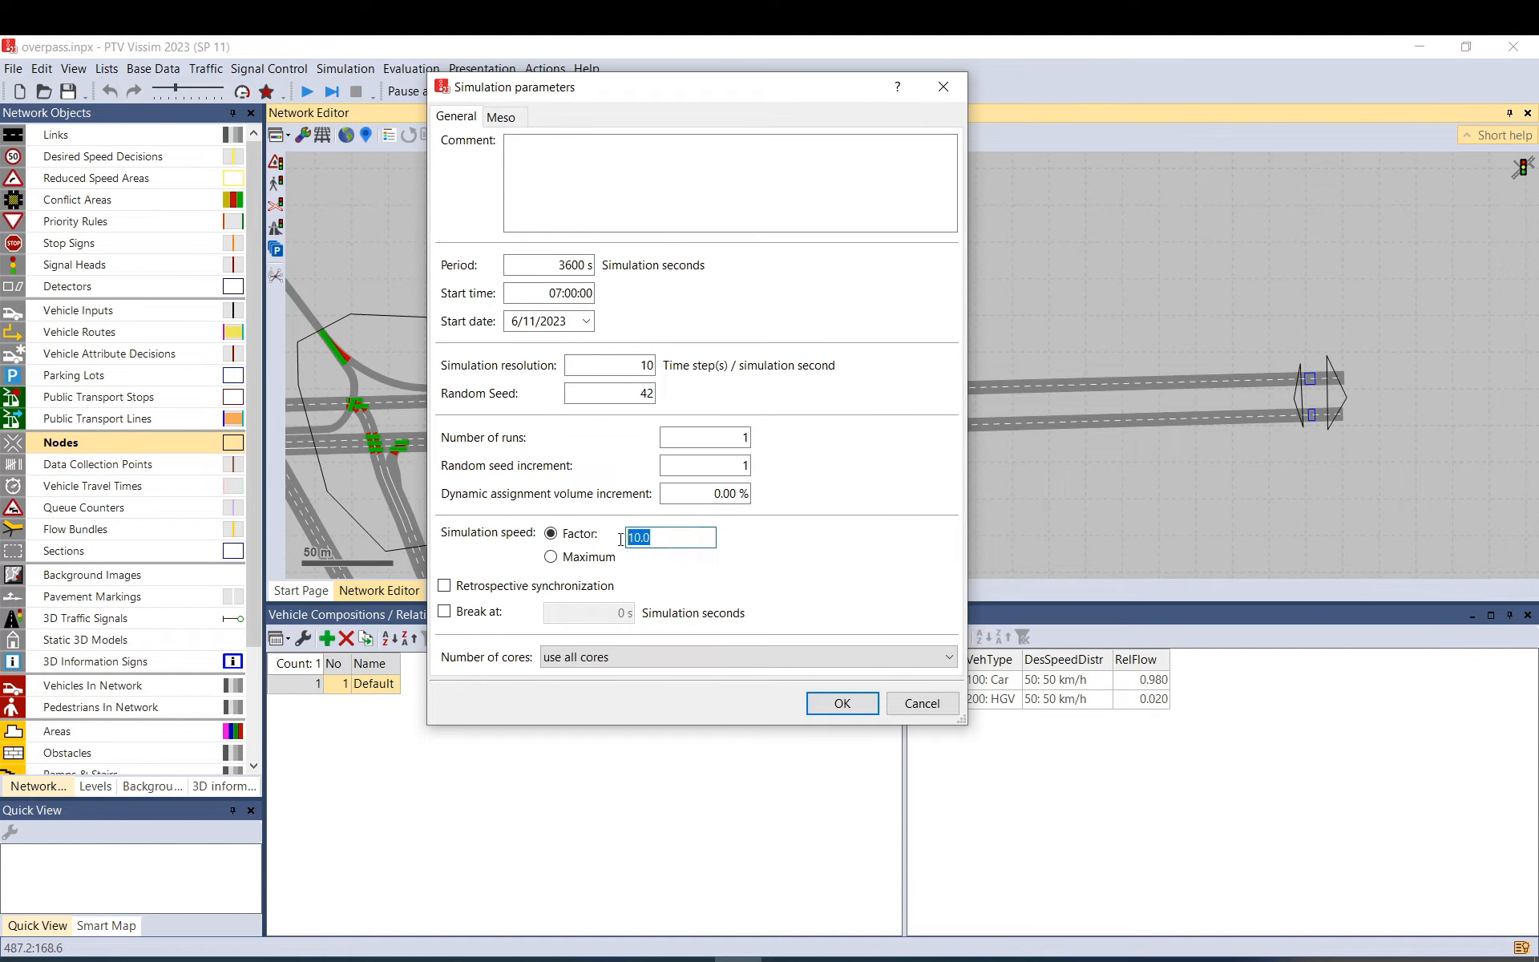
pyautogui.click(588, 564)
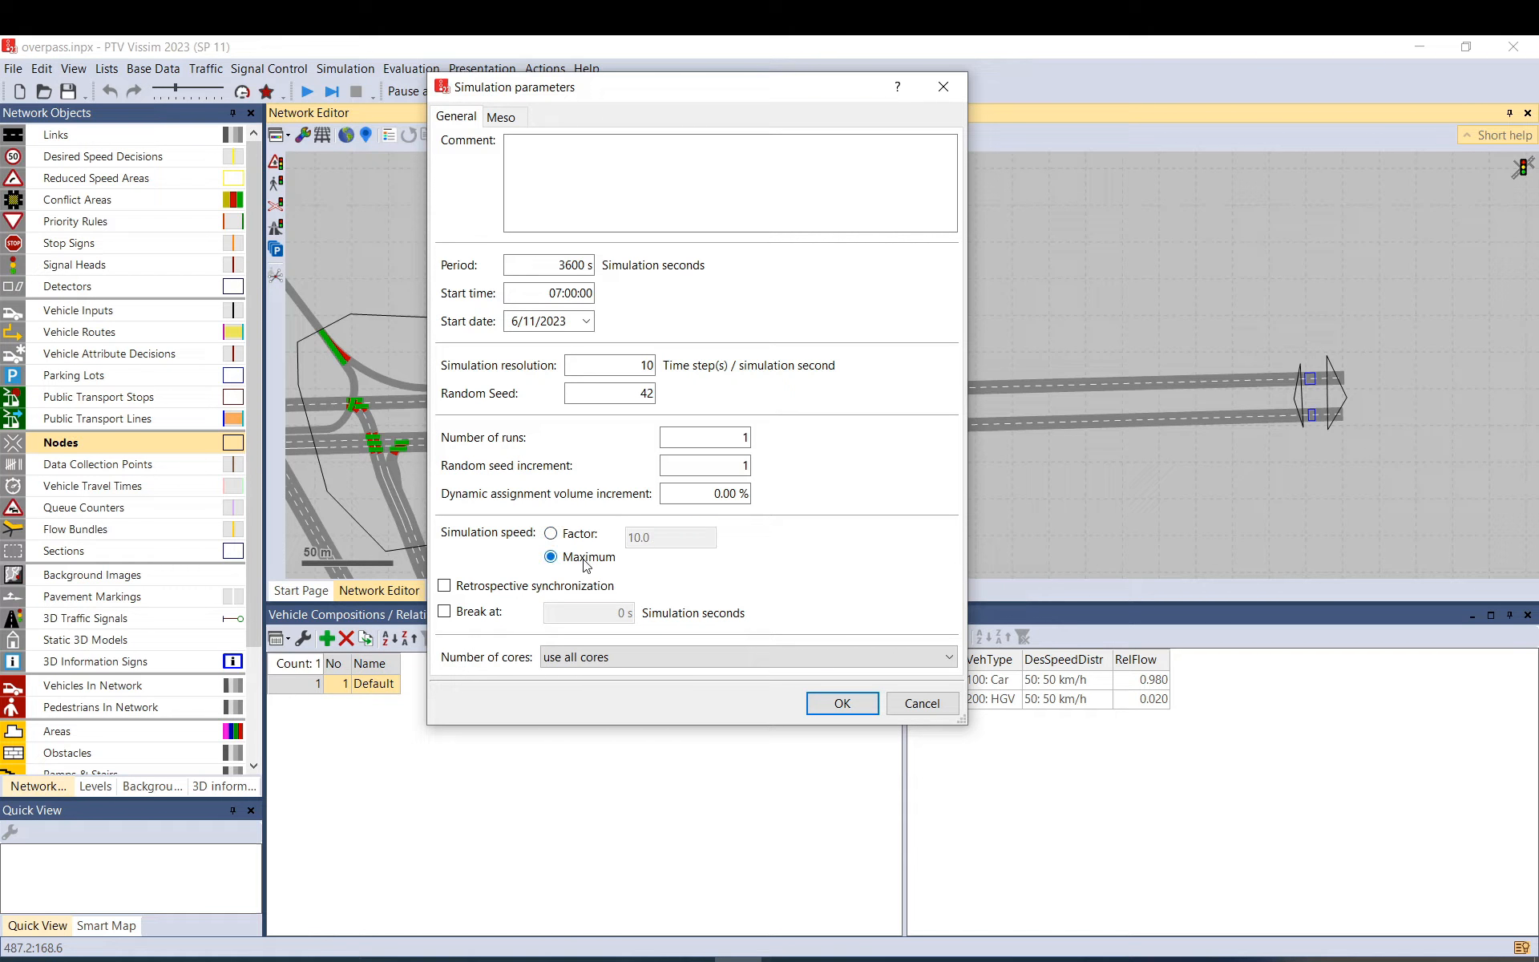
# Leave retrospective synchronization and Break at off, confirm, and enter a 1000 pause time.
pyautogui.click(530, 590)
pyautogui.click(473, 617)
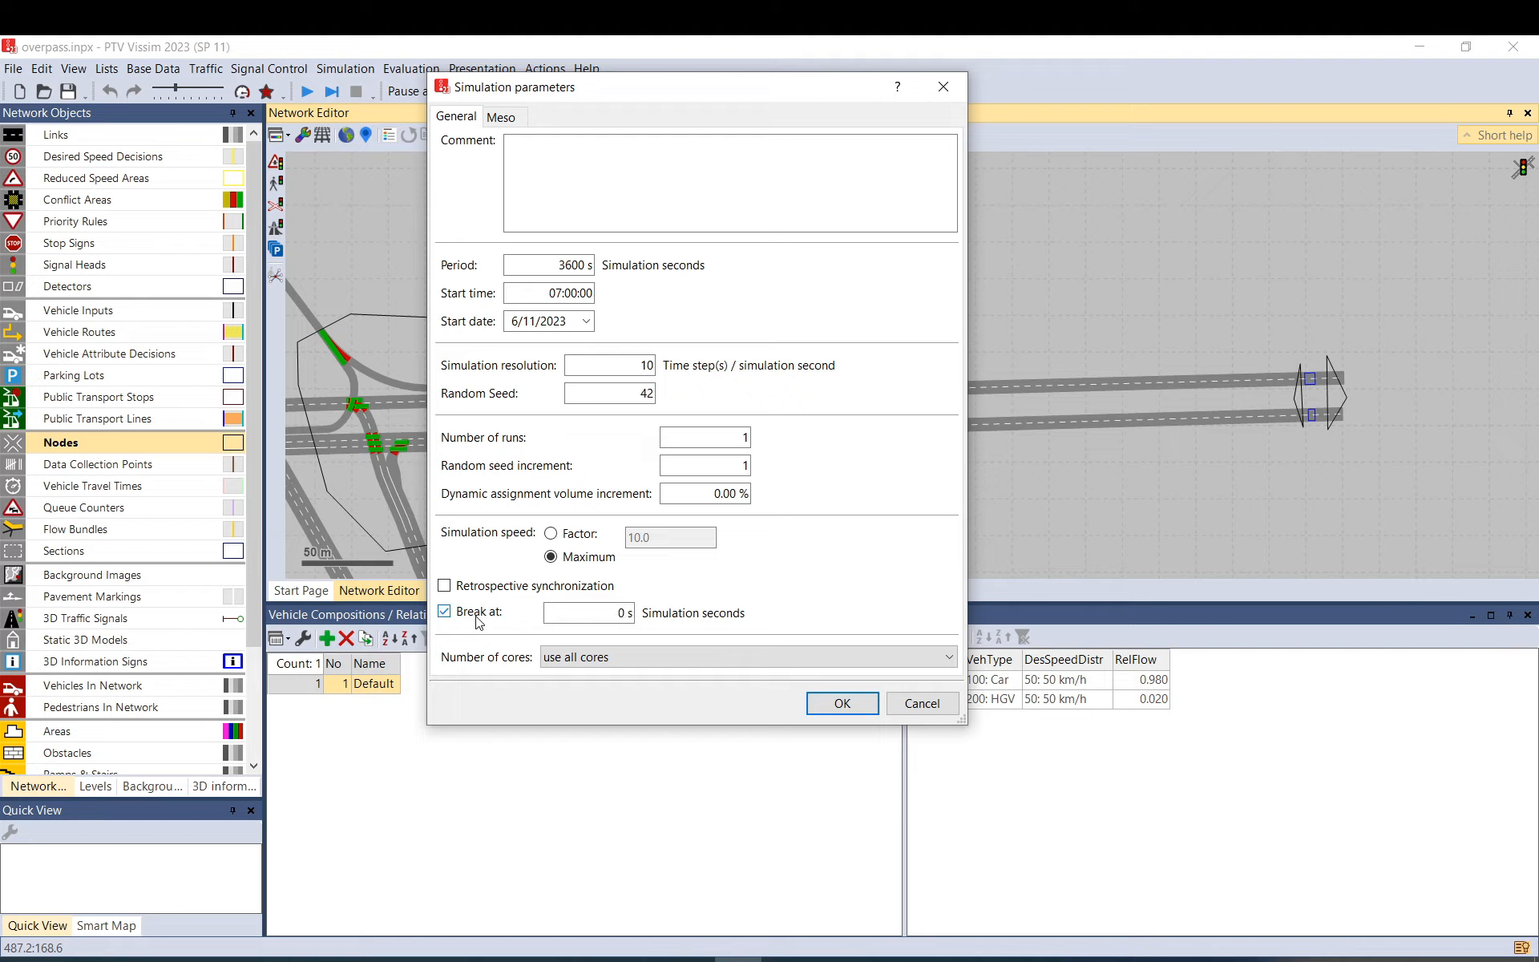
pyautogui.click(477, 615)
pyautogui.click(486, 619)
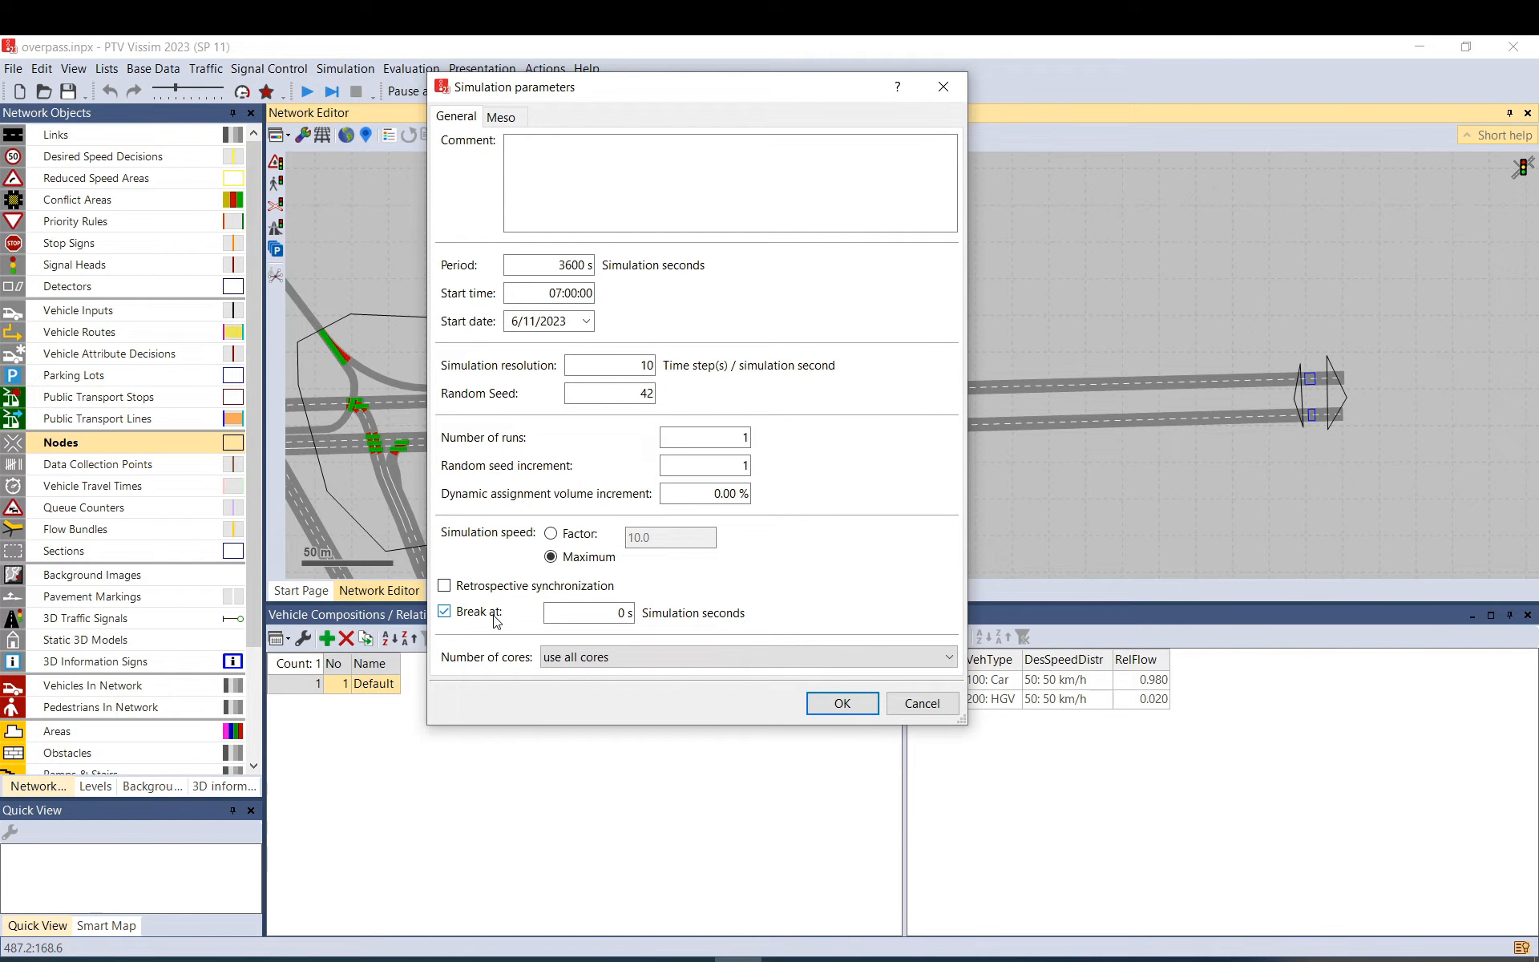
pyautogui.click(613, 615)
pyautogui.click(616, 614)
pyautogui.moveTo(615, 615); pyautogui.dragTo(629, 614)
pyautogui.click(486, 620)
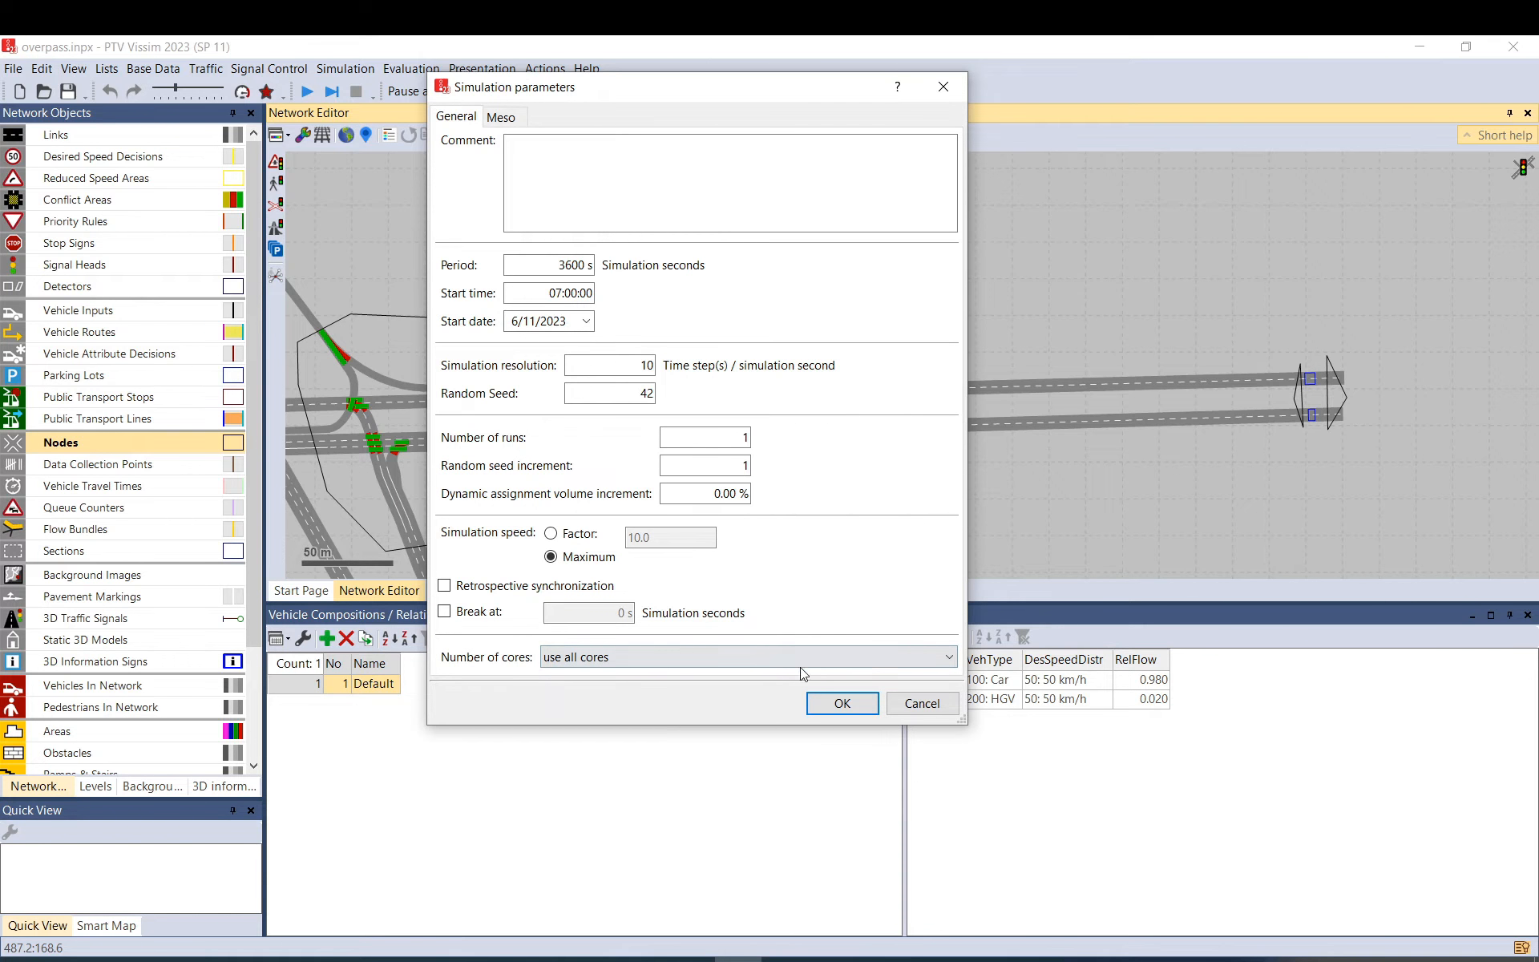
pyautogui.click(842, 703)
pyautogui.click(469, 92)
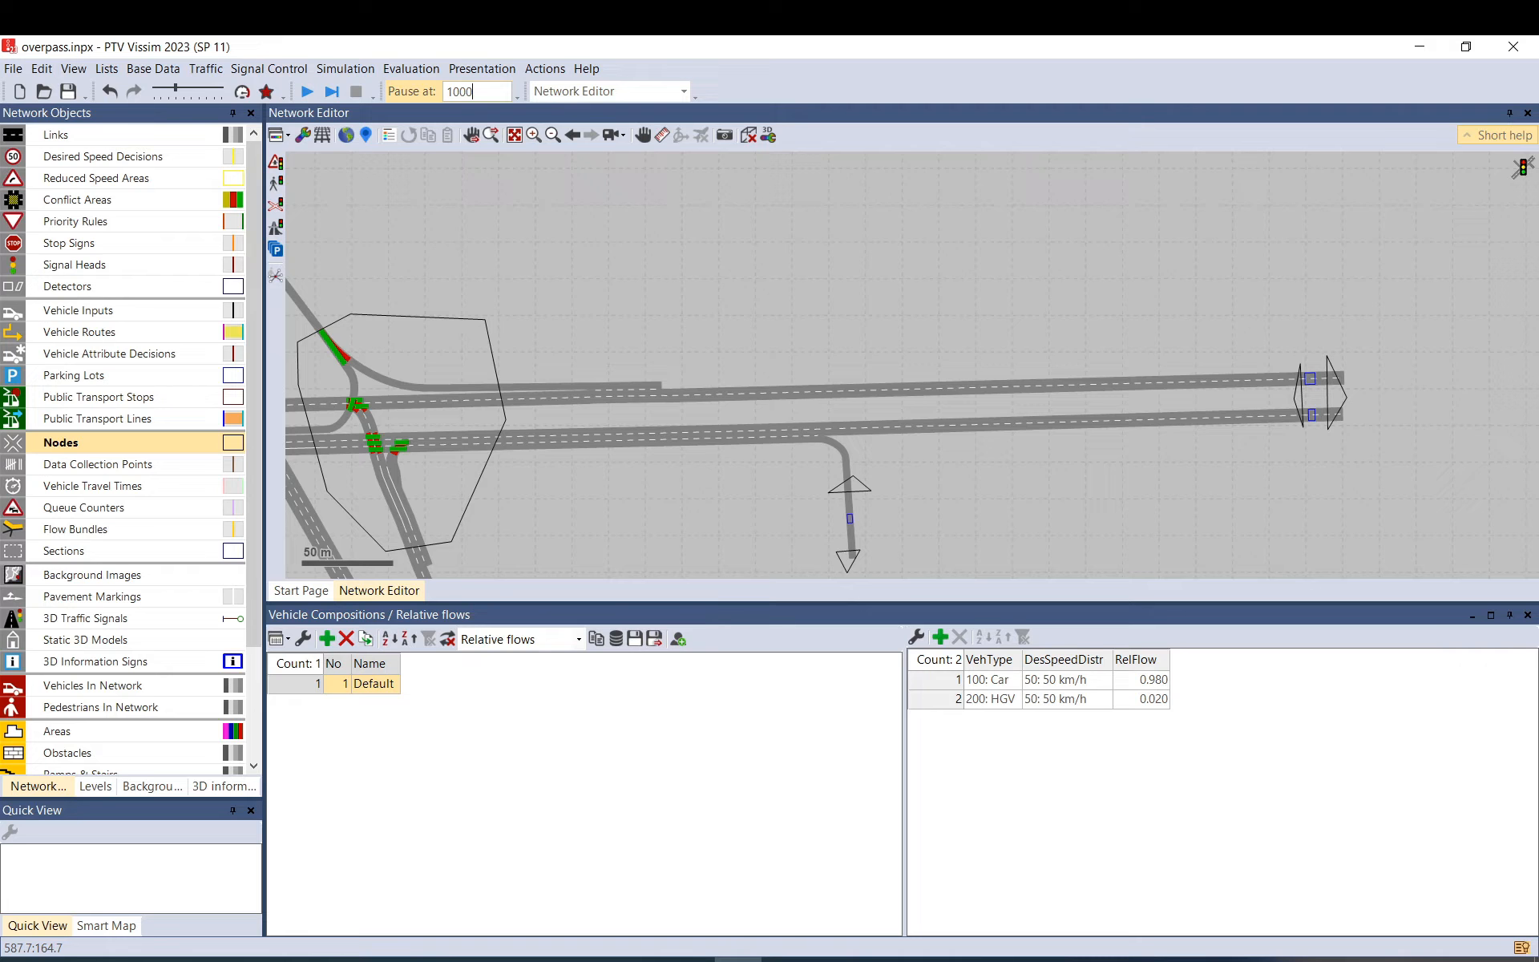
# Clear the pause time and start the simulation, saving the changes first.
pyautogui.press('Return')
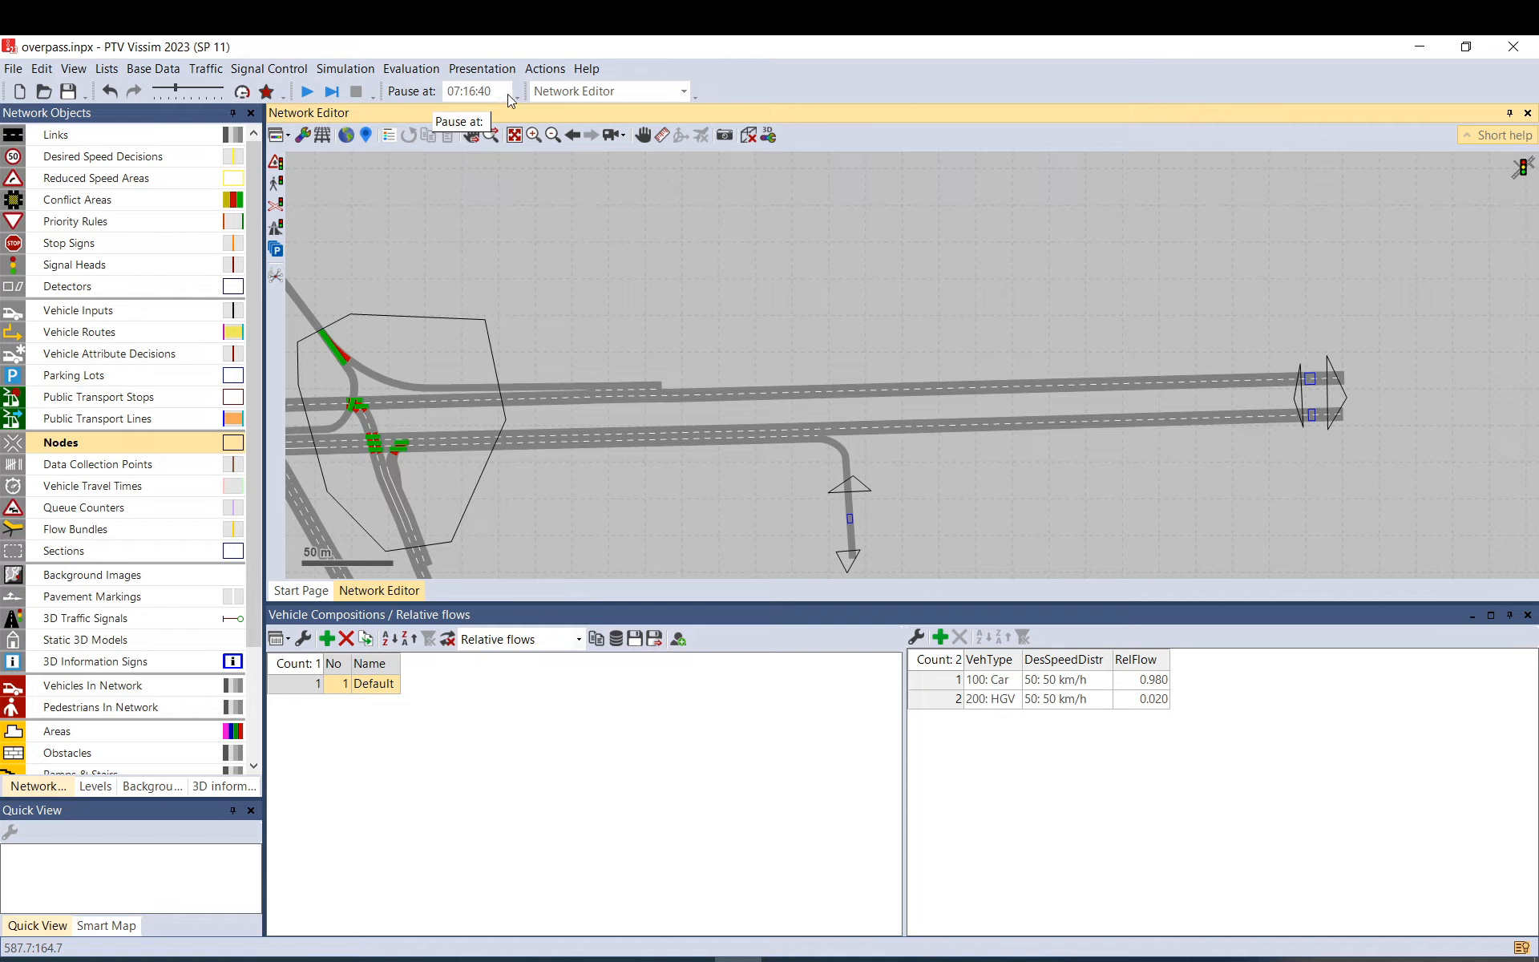
pyautogui.click(507, 93)
pyautogui.press('BackSpace')
pyautogui.press('BackSpace')
pyautogui.press('BackSpace')
pyautogui.press('BackSpace')
pyautogui.press('BackSpace')
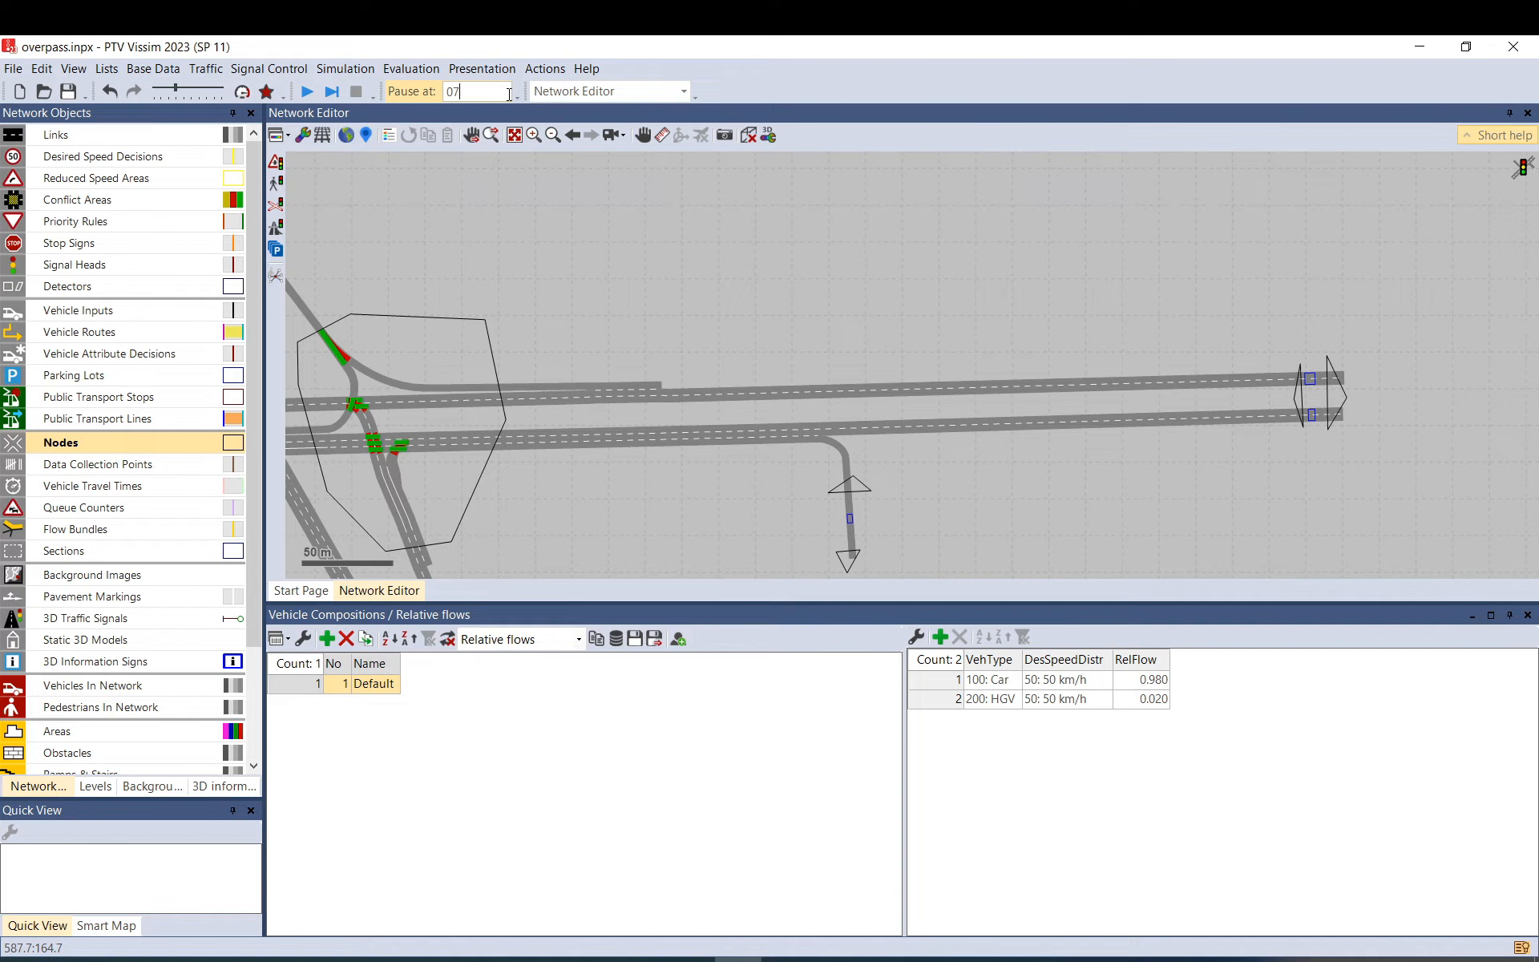
pyautogui.click(655, 257)
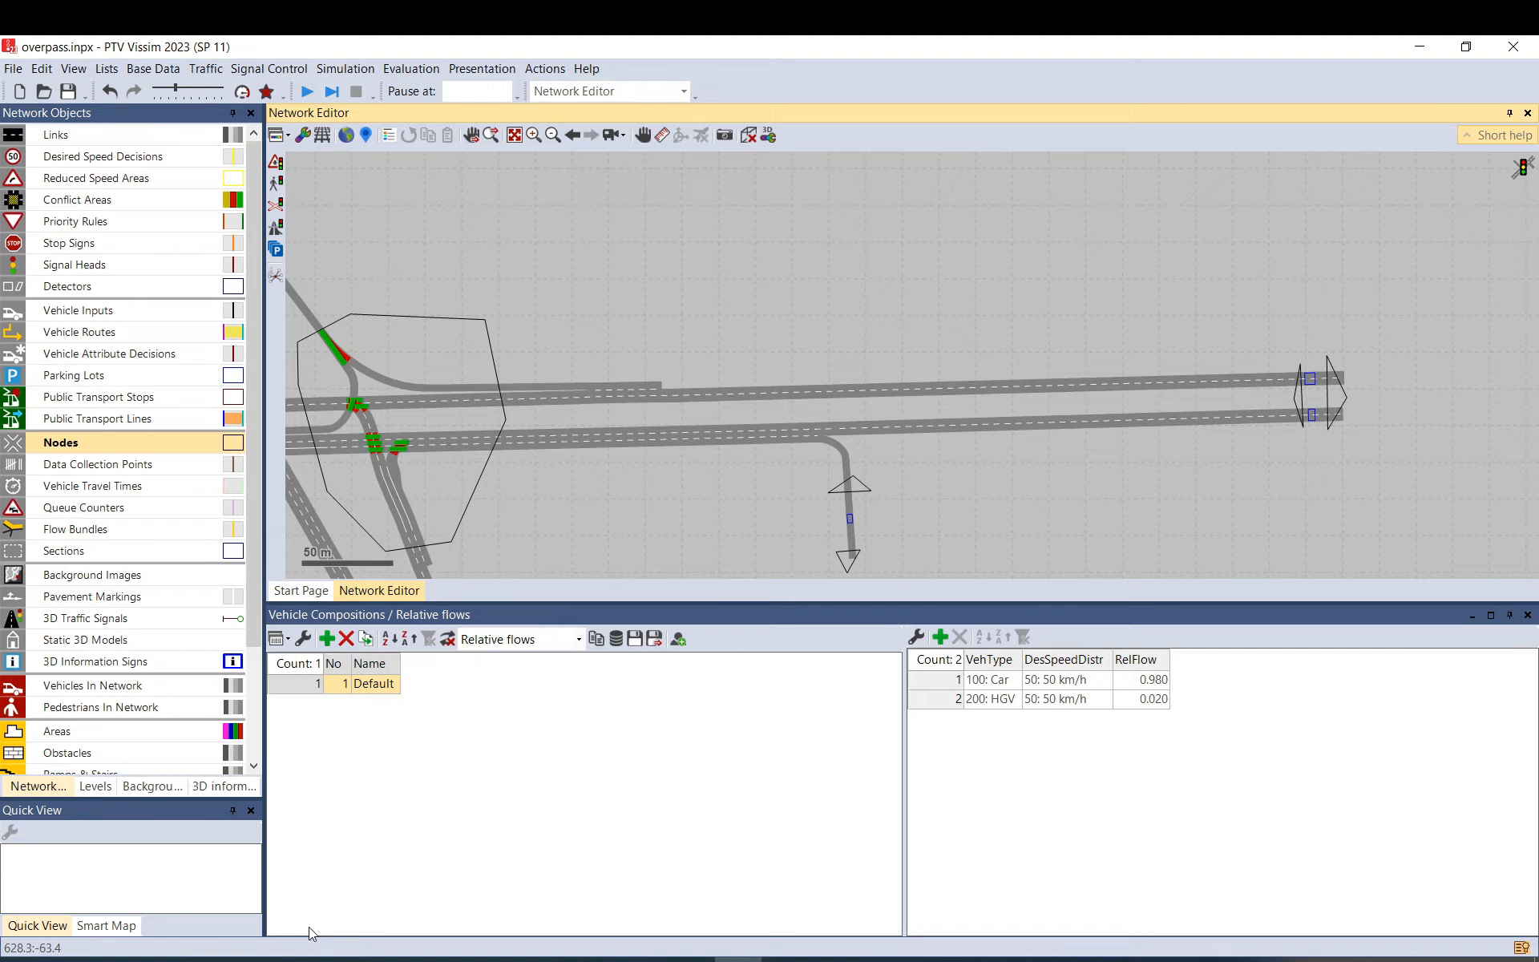
pyautogui.moveTo(561, 311); pyautogui.dragTo(716, 319)
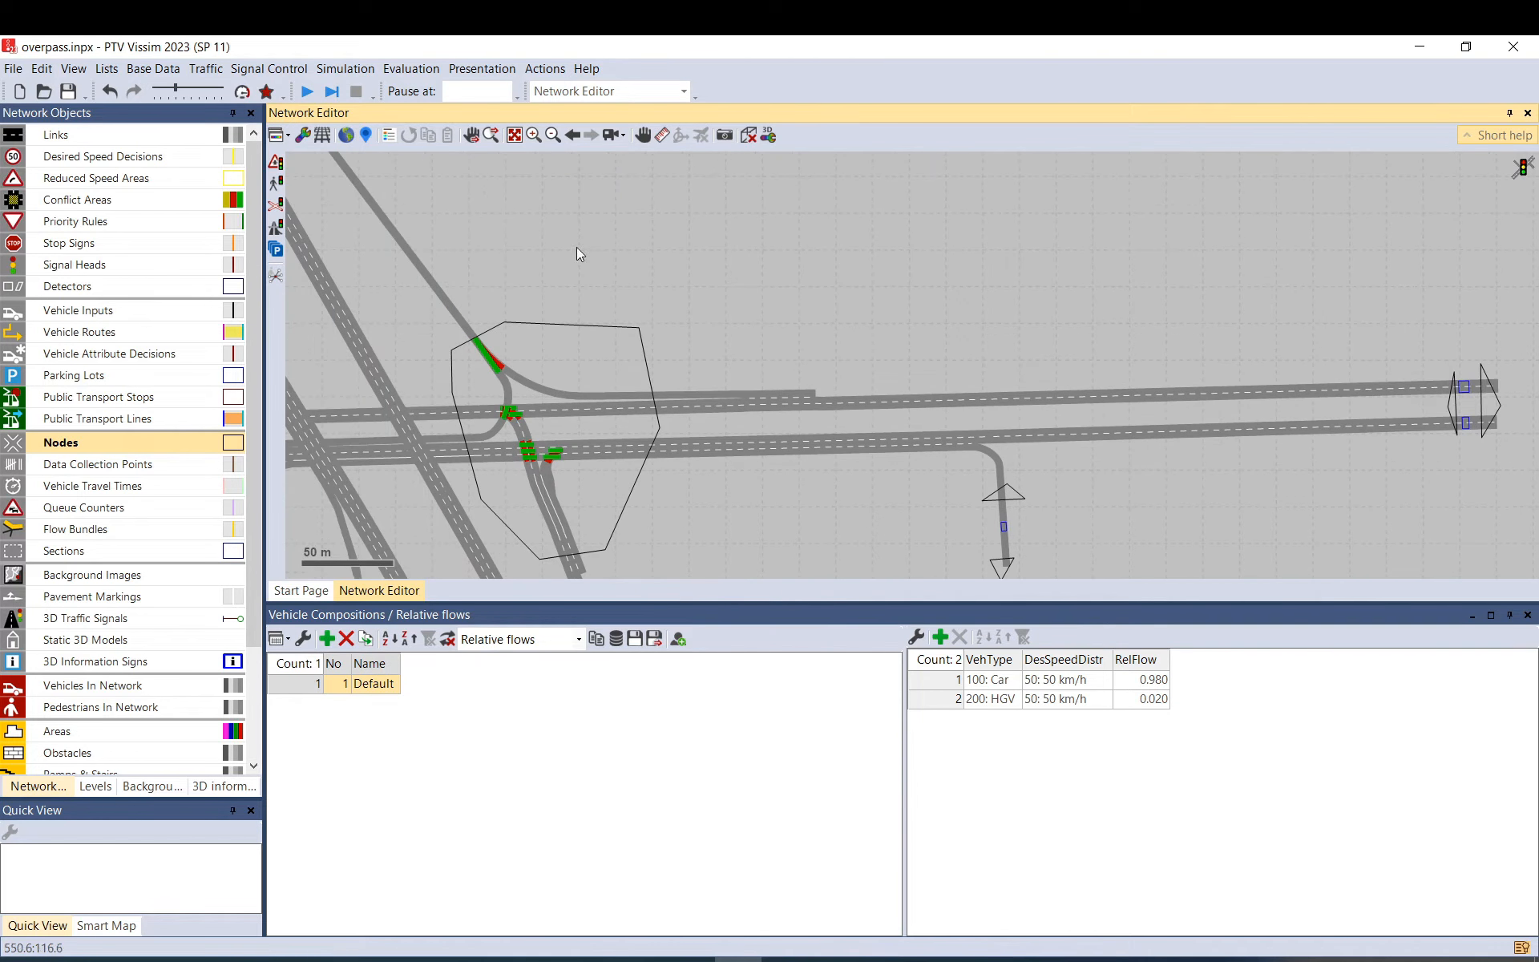
pyautogui.click(307, 93)
pyautogui.click(764, 511)
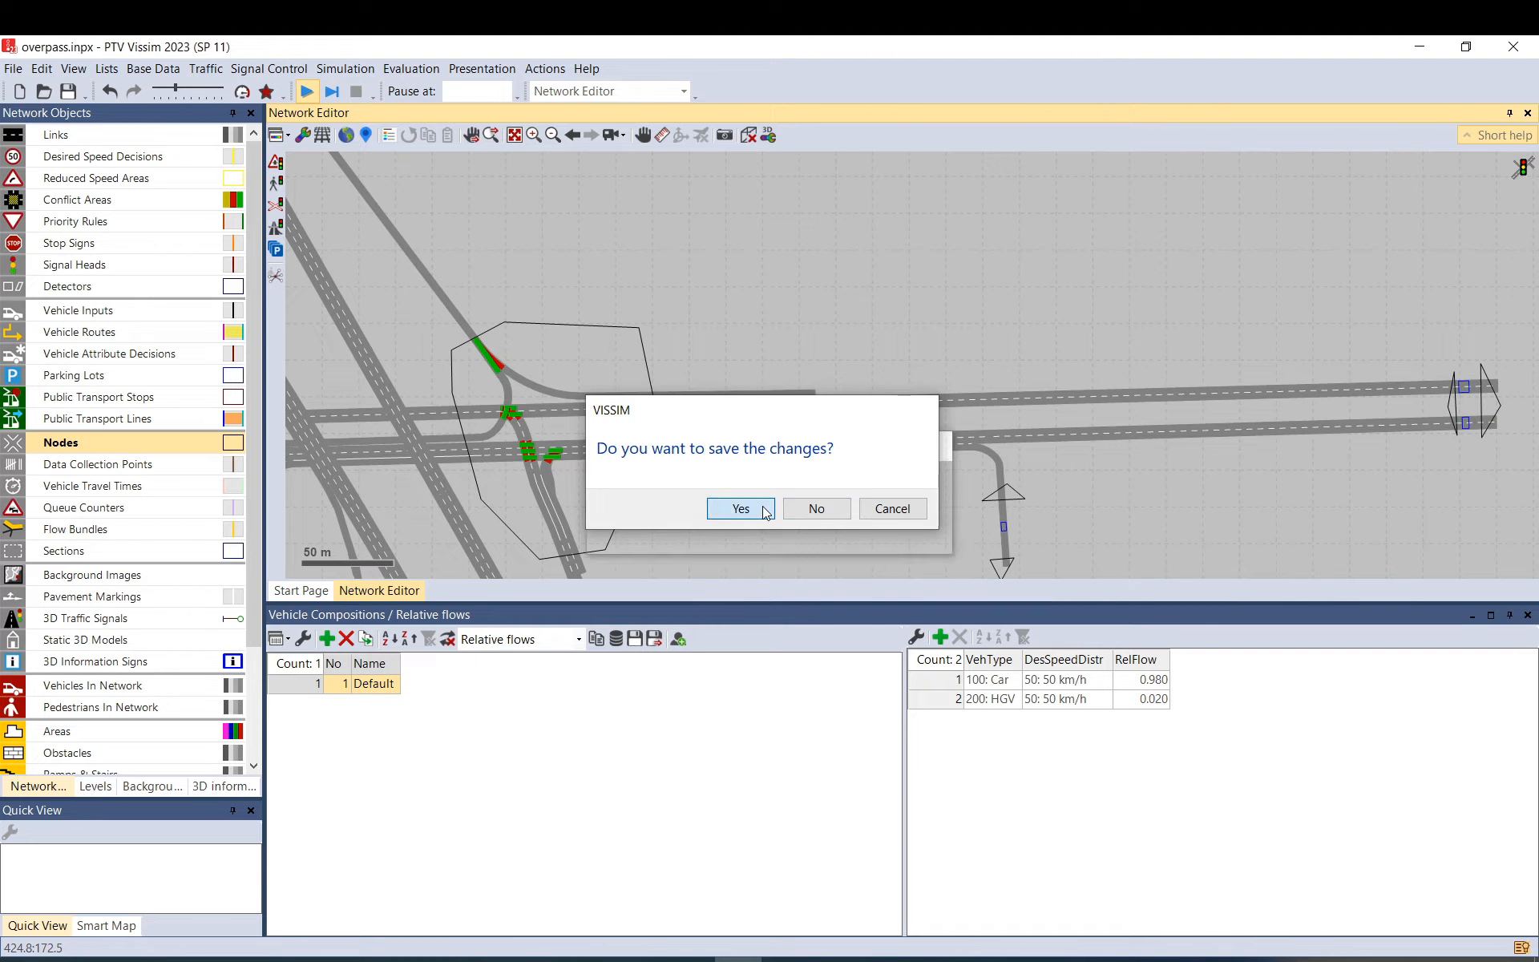
# Hide the nodes and watch vehicles cross the overpass in 3D, then return to 2D.
pyautogui.scroll(-2, 826, 433)
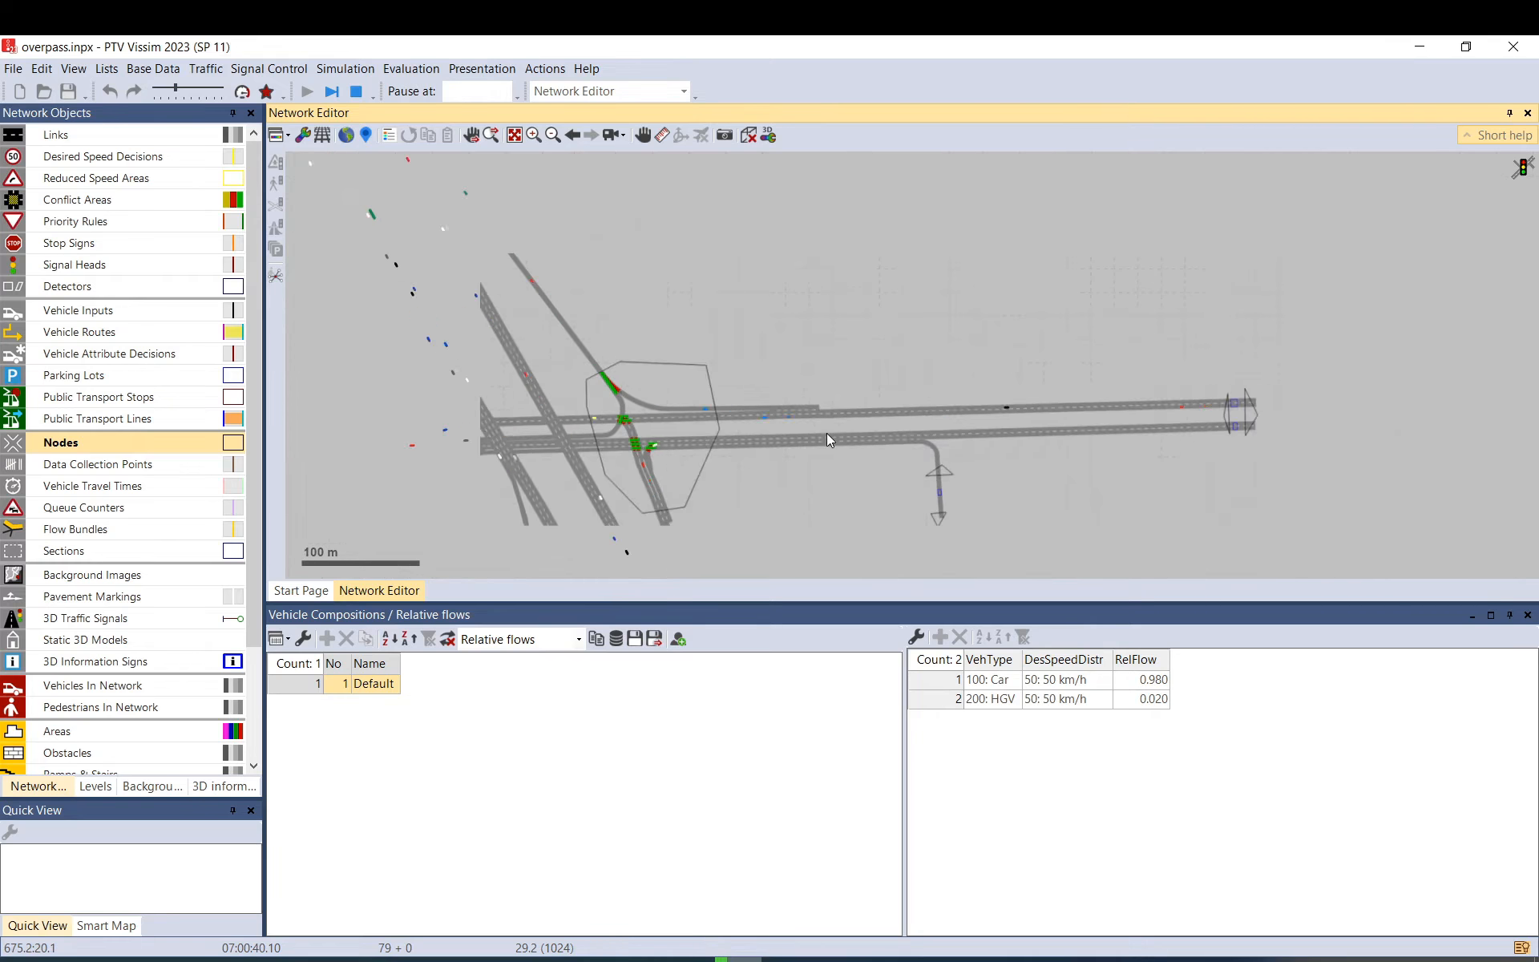
pyautogui.moveTo(484, 413); pyautogui.dragTo(716, 371)
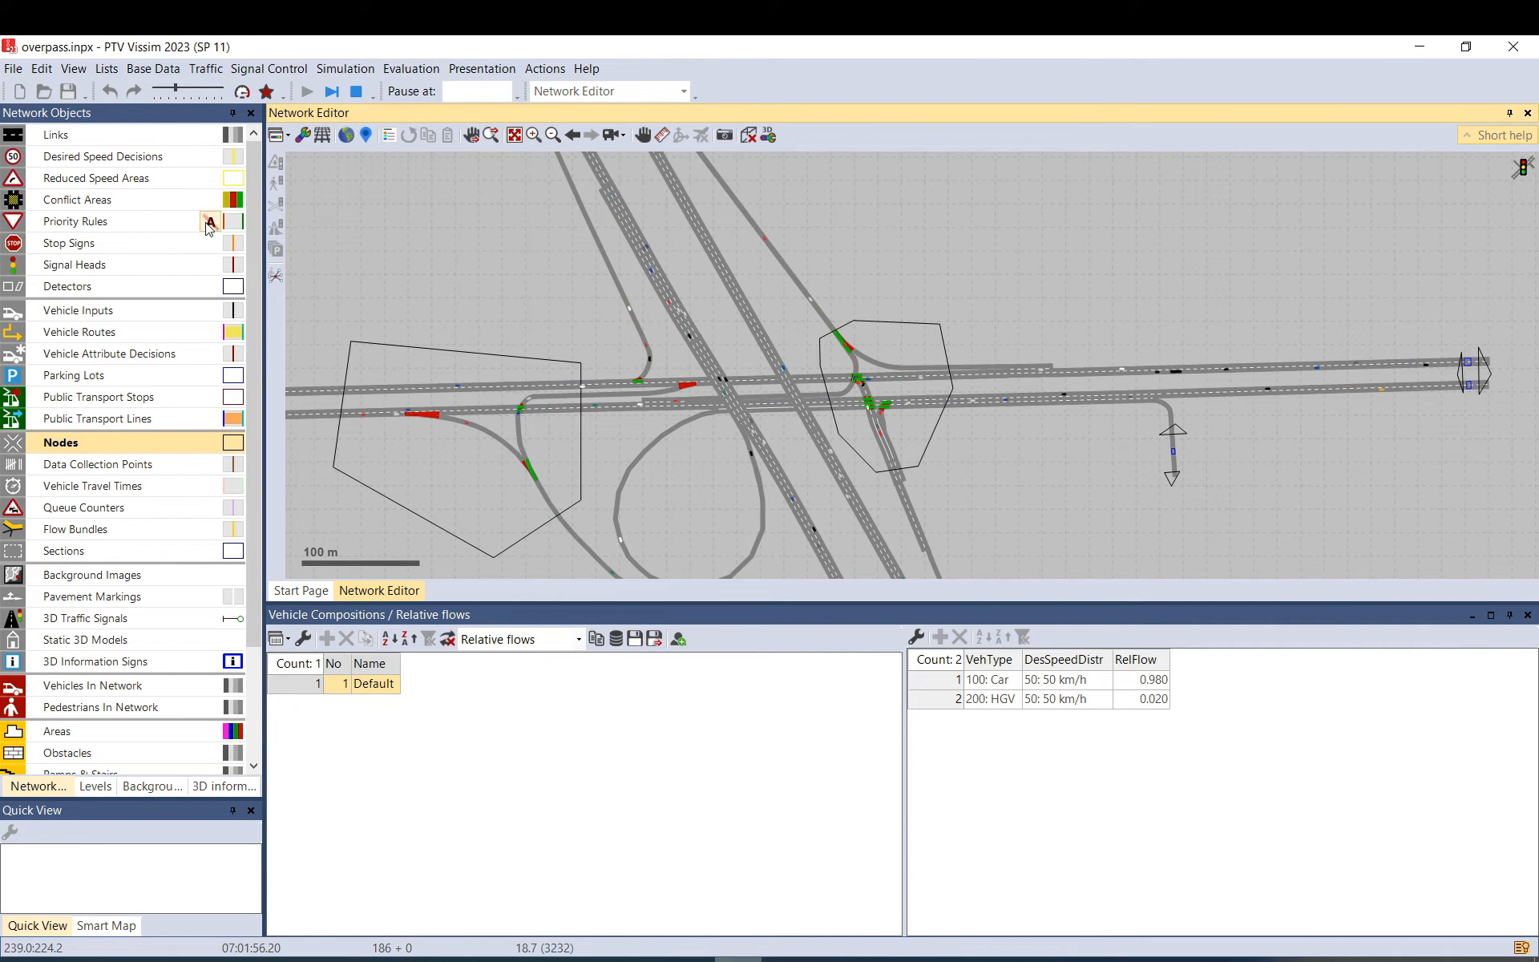
pyautogui.click(120, 139)
pyautogui.click(13, 443)
pyautogui.click(750, 134)
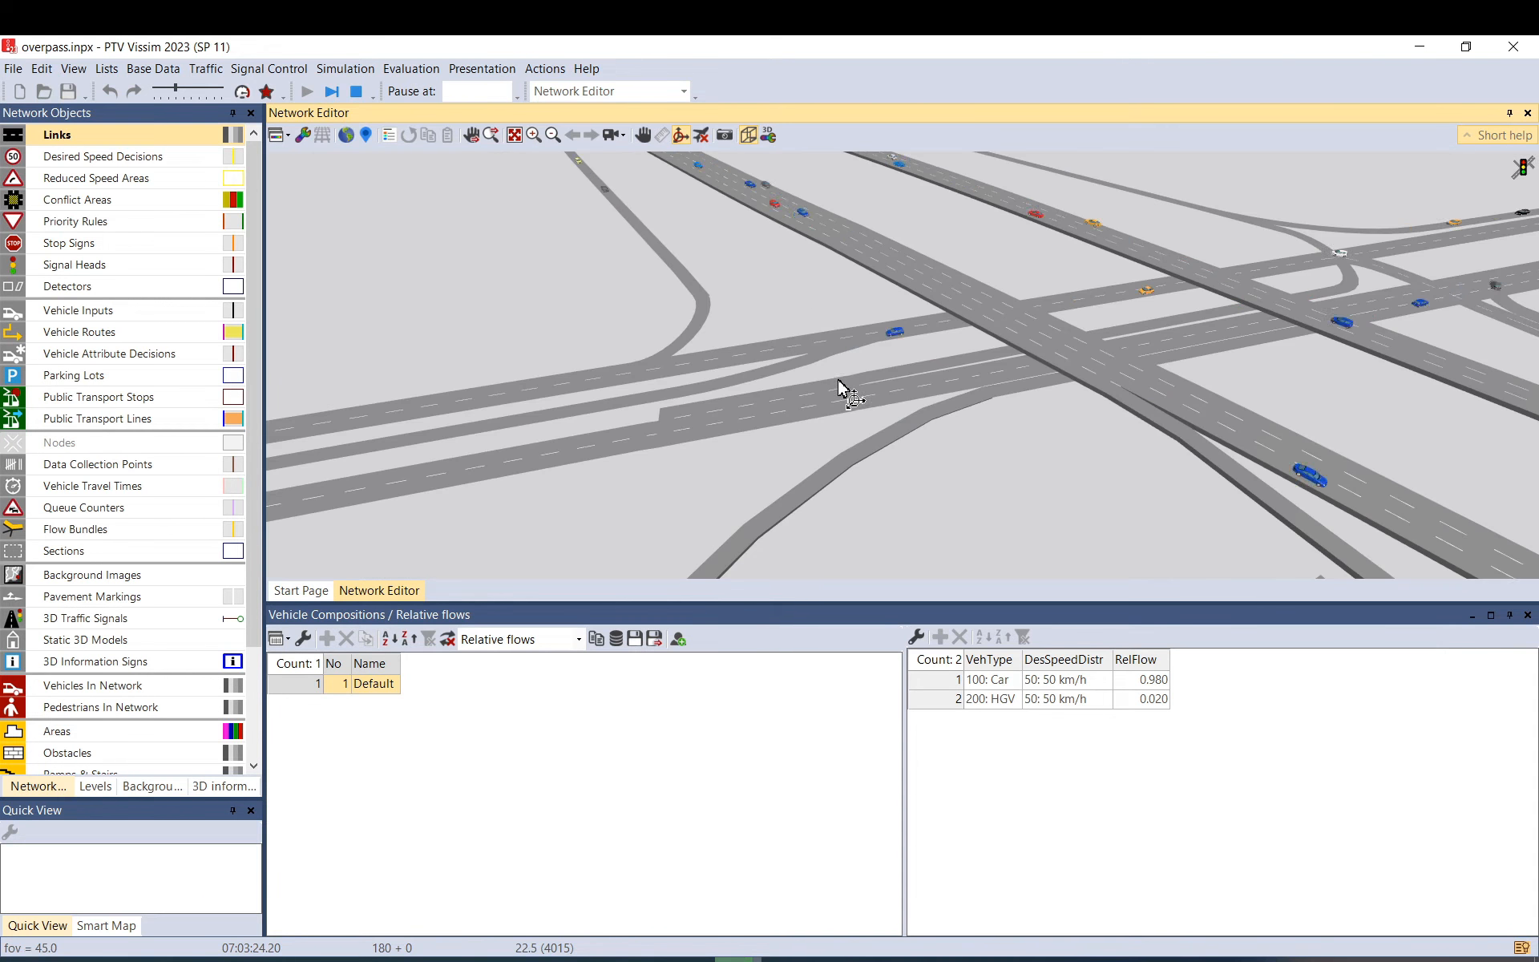
pyautogui.moveTo(997, 357); pyautogui.dragTo(797, 419)
pyautogui.scroll(3, 826, 413)
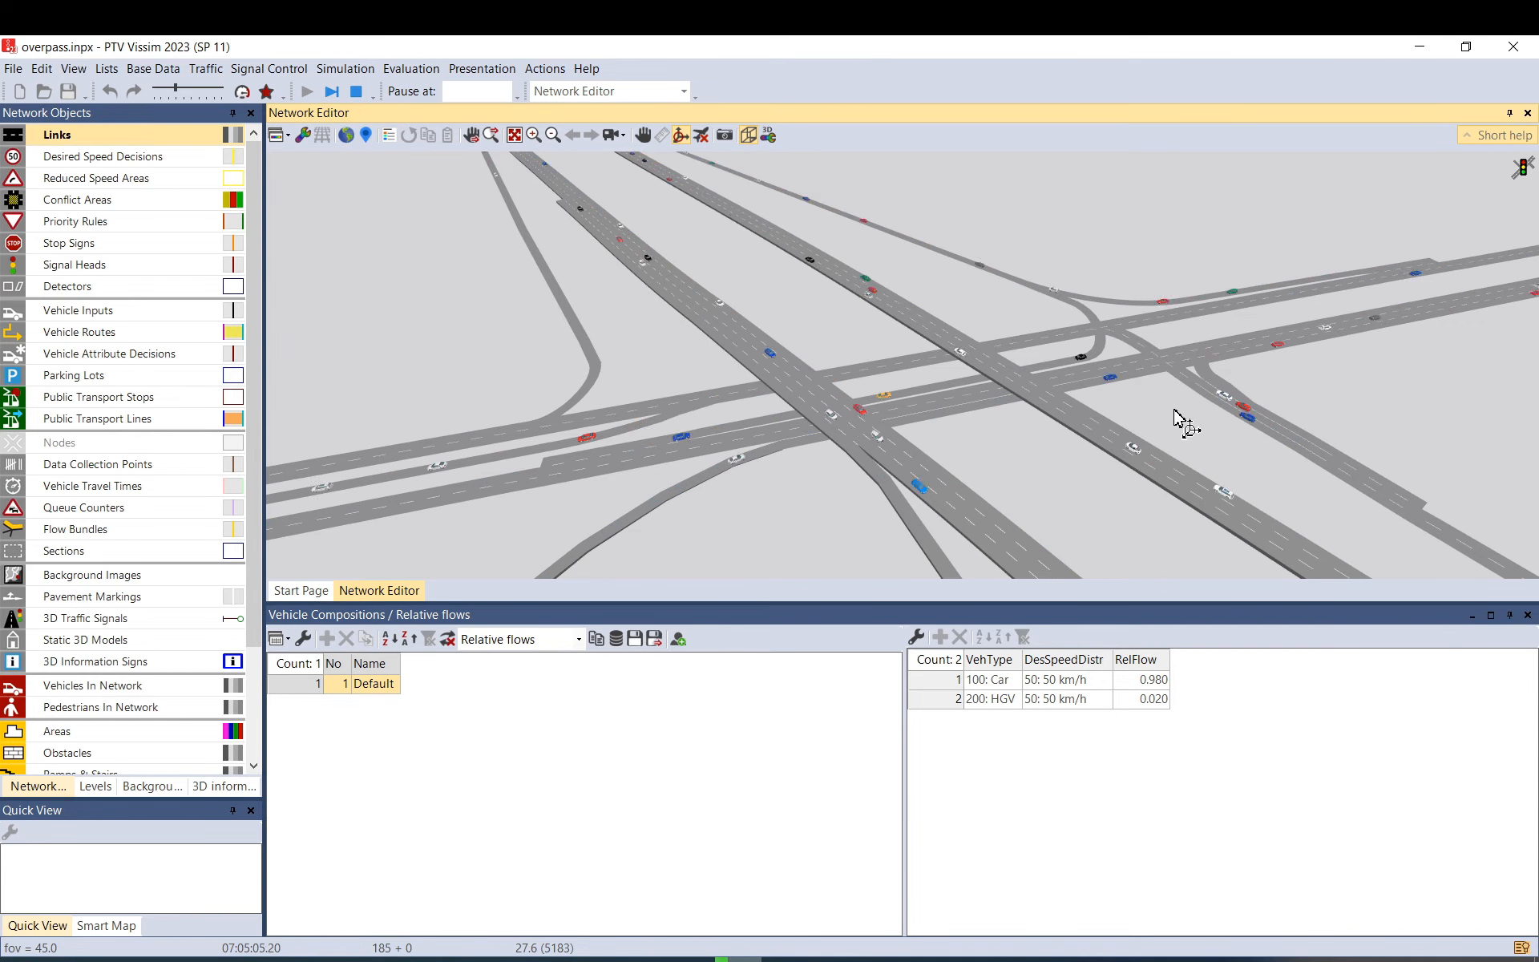
pyautogui.scroll(3, 1302, 422)
pyautogui.scroll(2, 1070, 409)
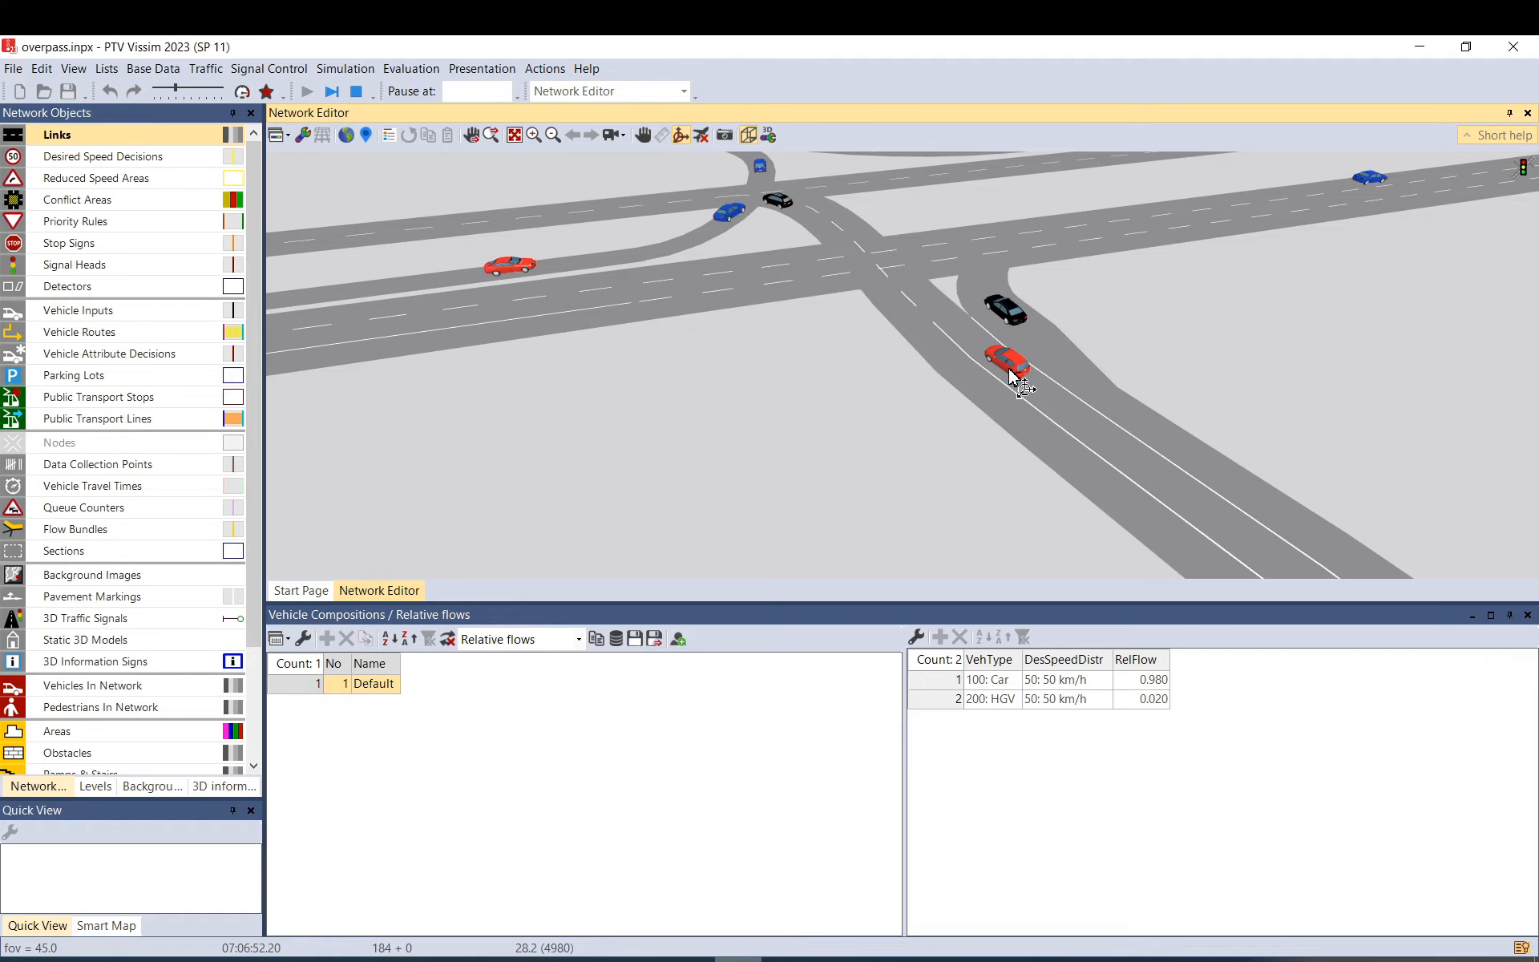
pyautogui.scroll(-5, 721, 371)
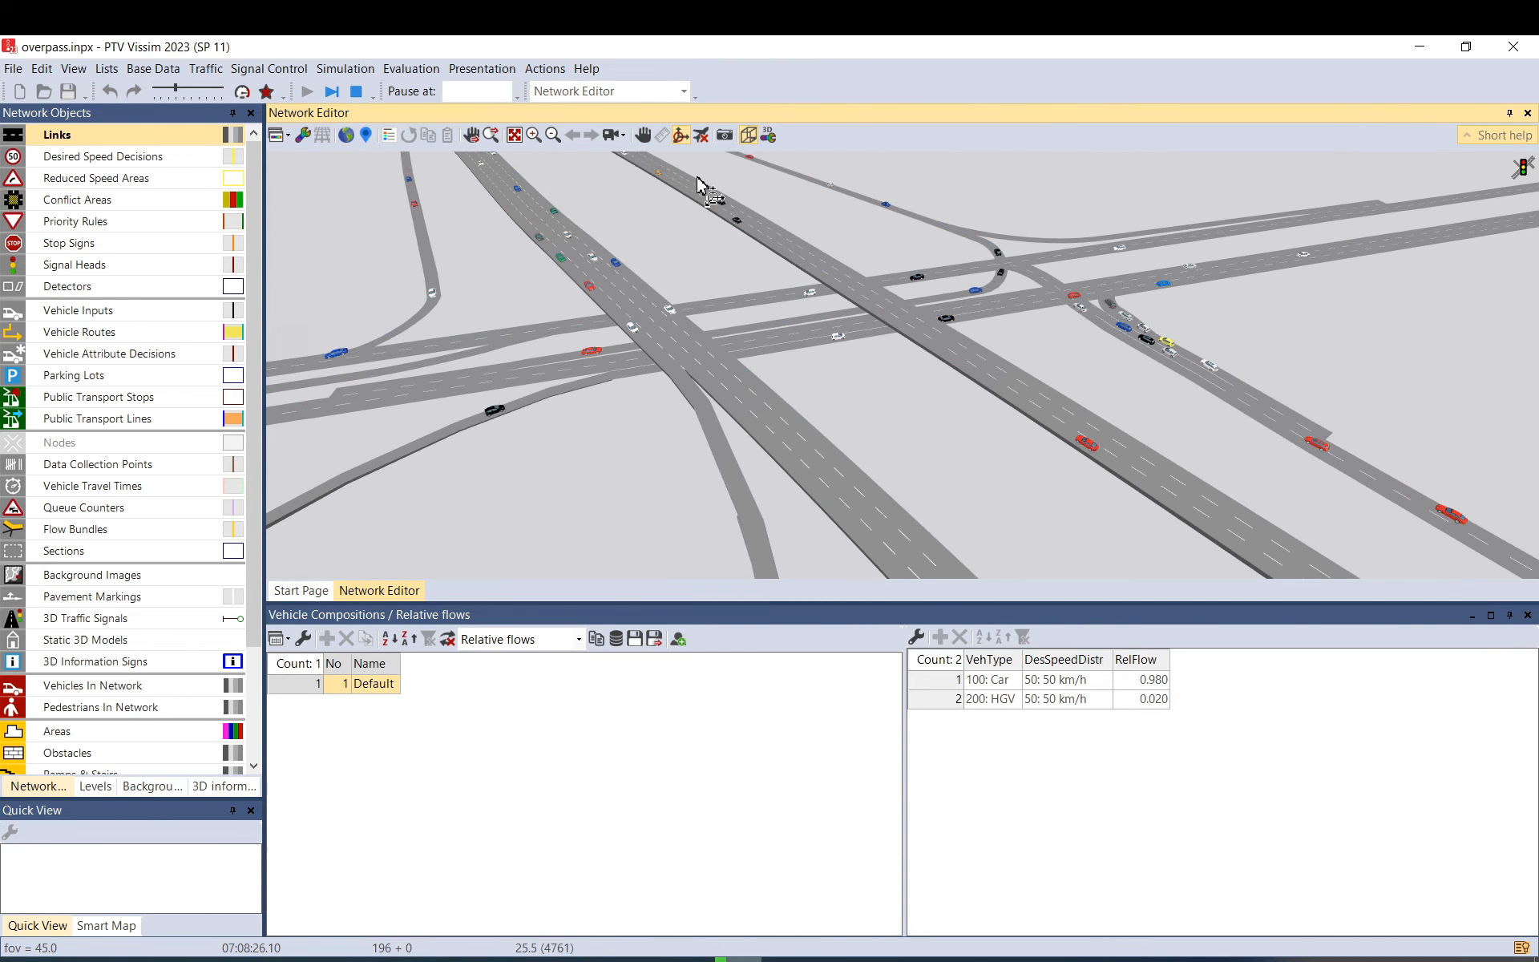
pyautogui.click(749, 134)
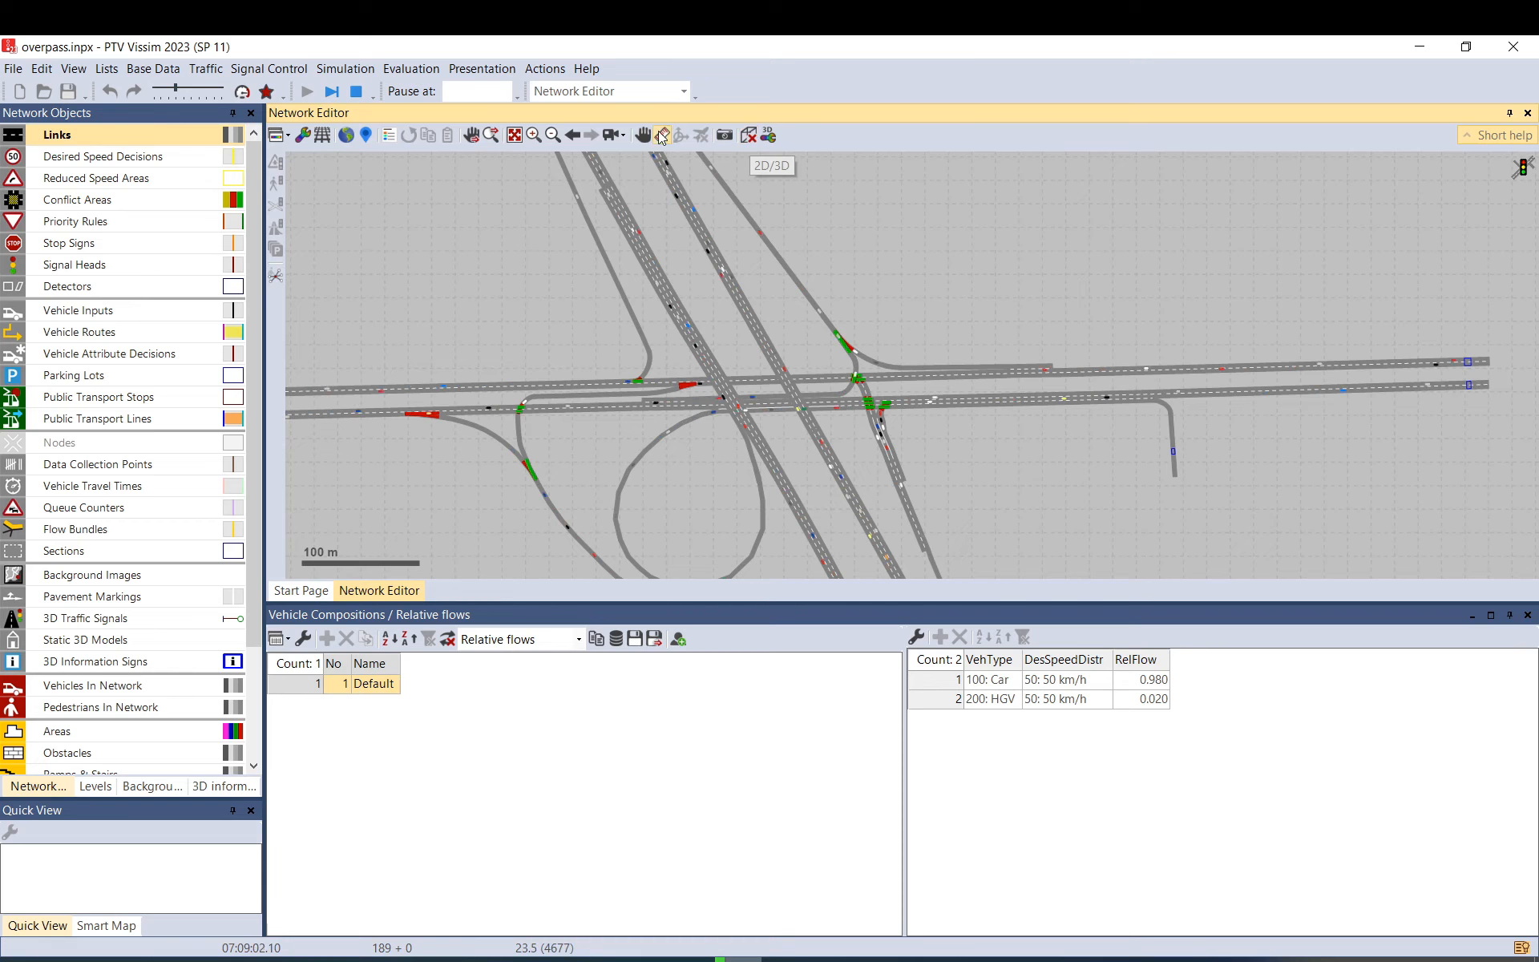
# Stop the simulation and show its warnings in a floating Messages window.
pyautogui.click(356, 92)
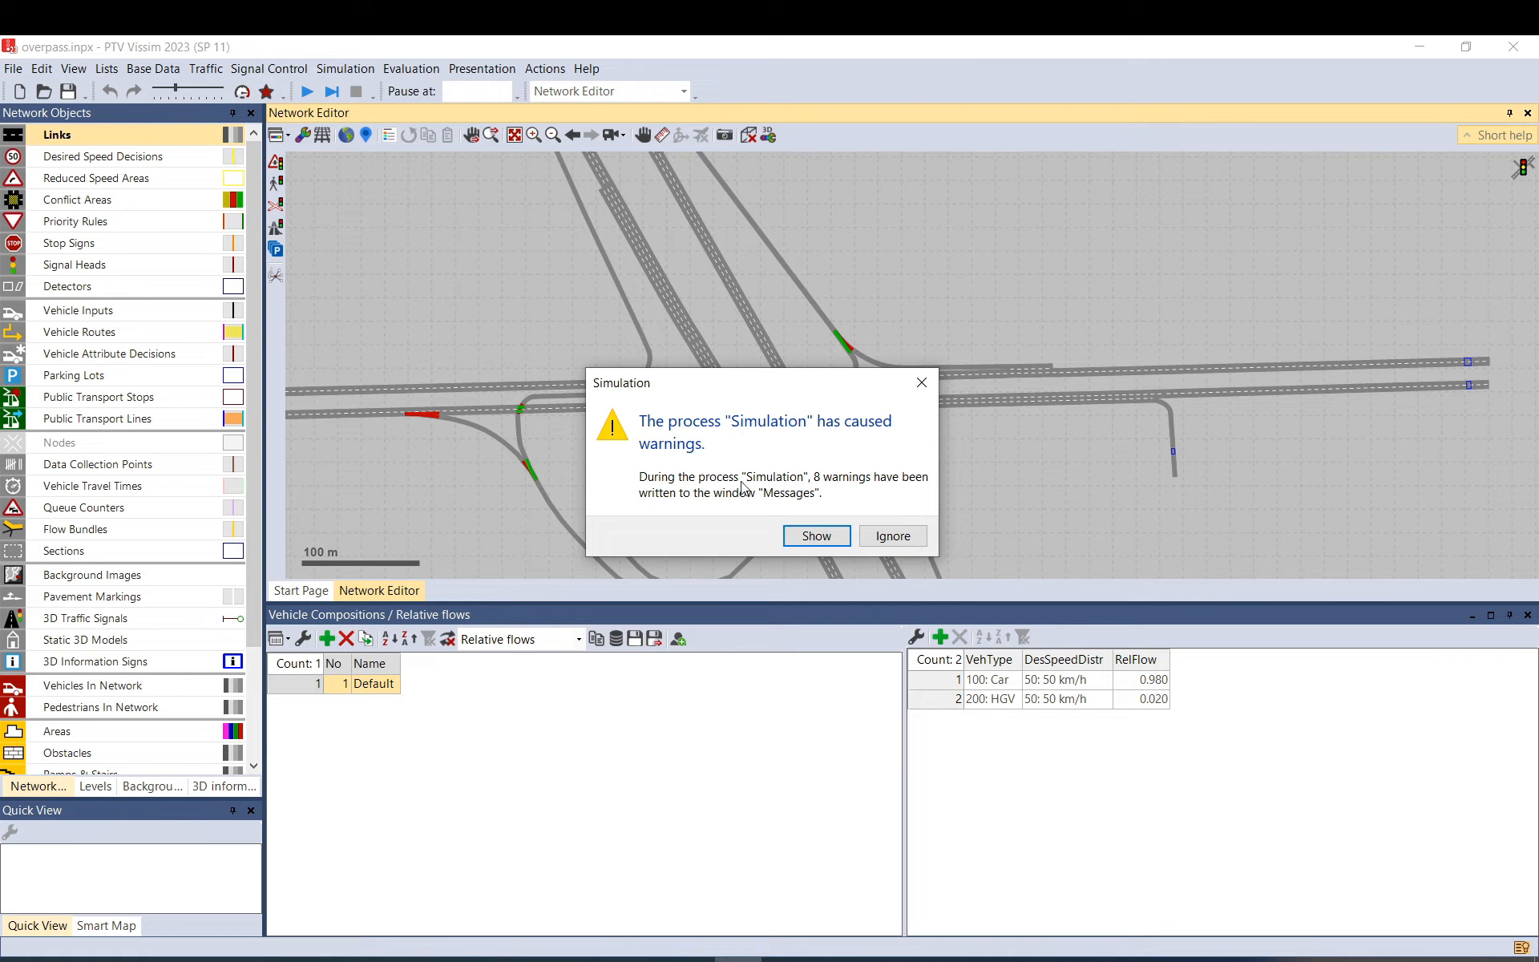
pyautogui.click(824, 536)
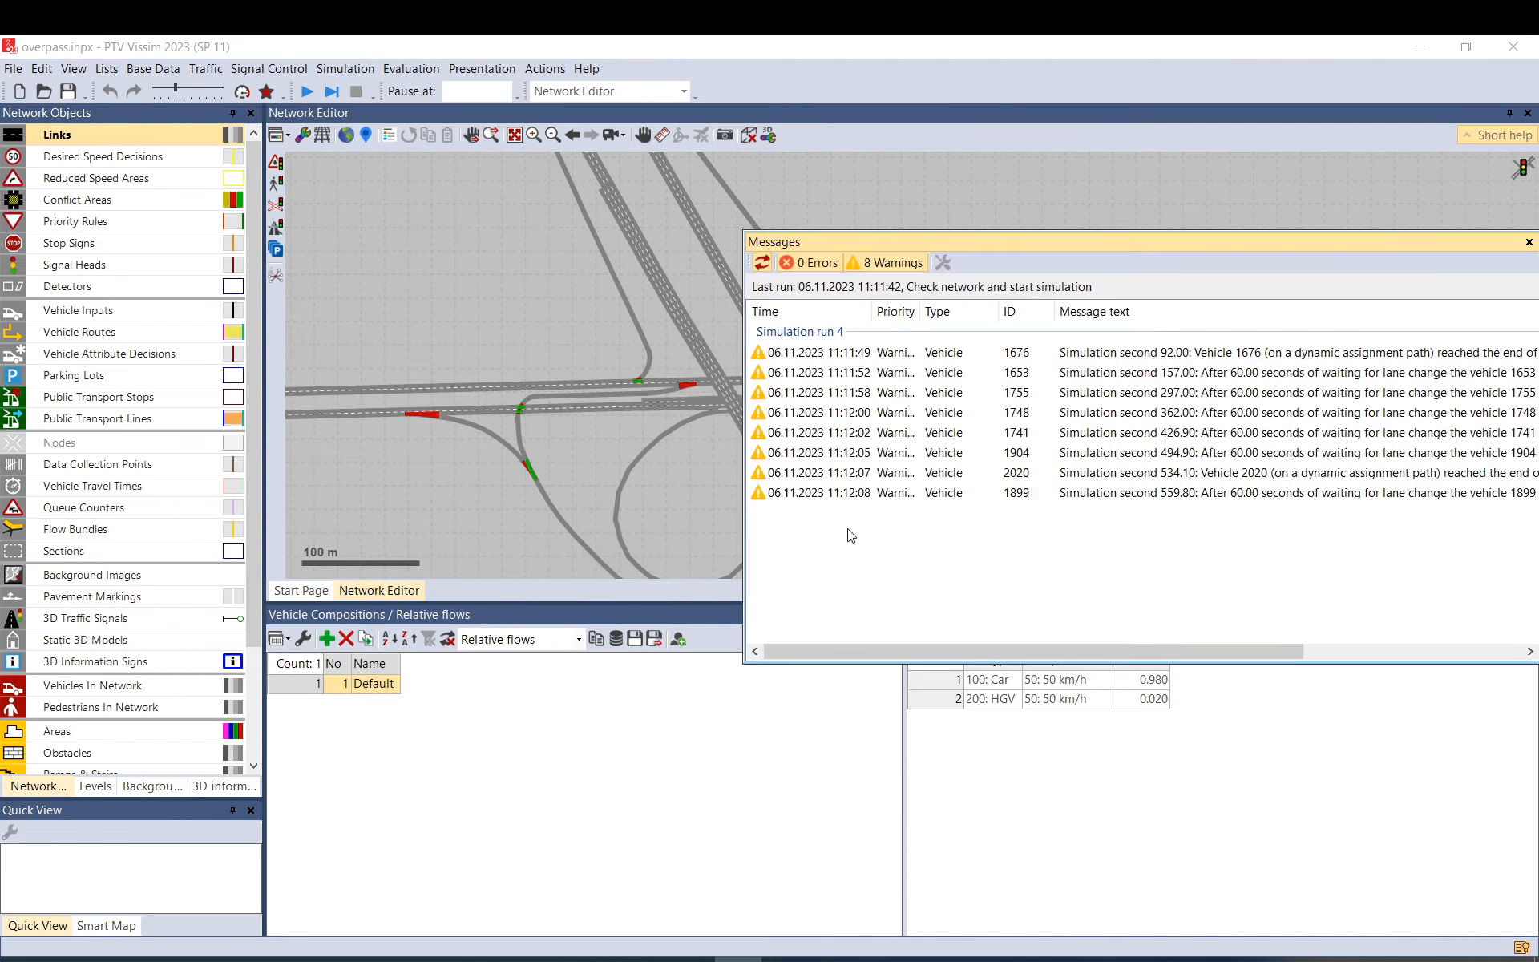
pyautogui.moveTo(1139, 241); pyautogui.dragTo(735, 293)
pyautogui.moveTo(722, 696); pyautogui.dragTo(845, 694)
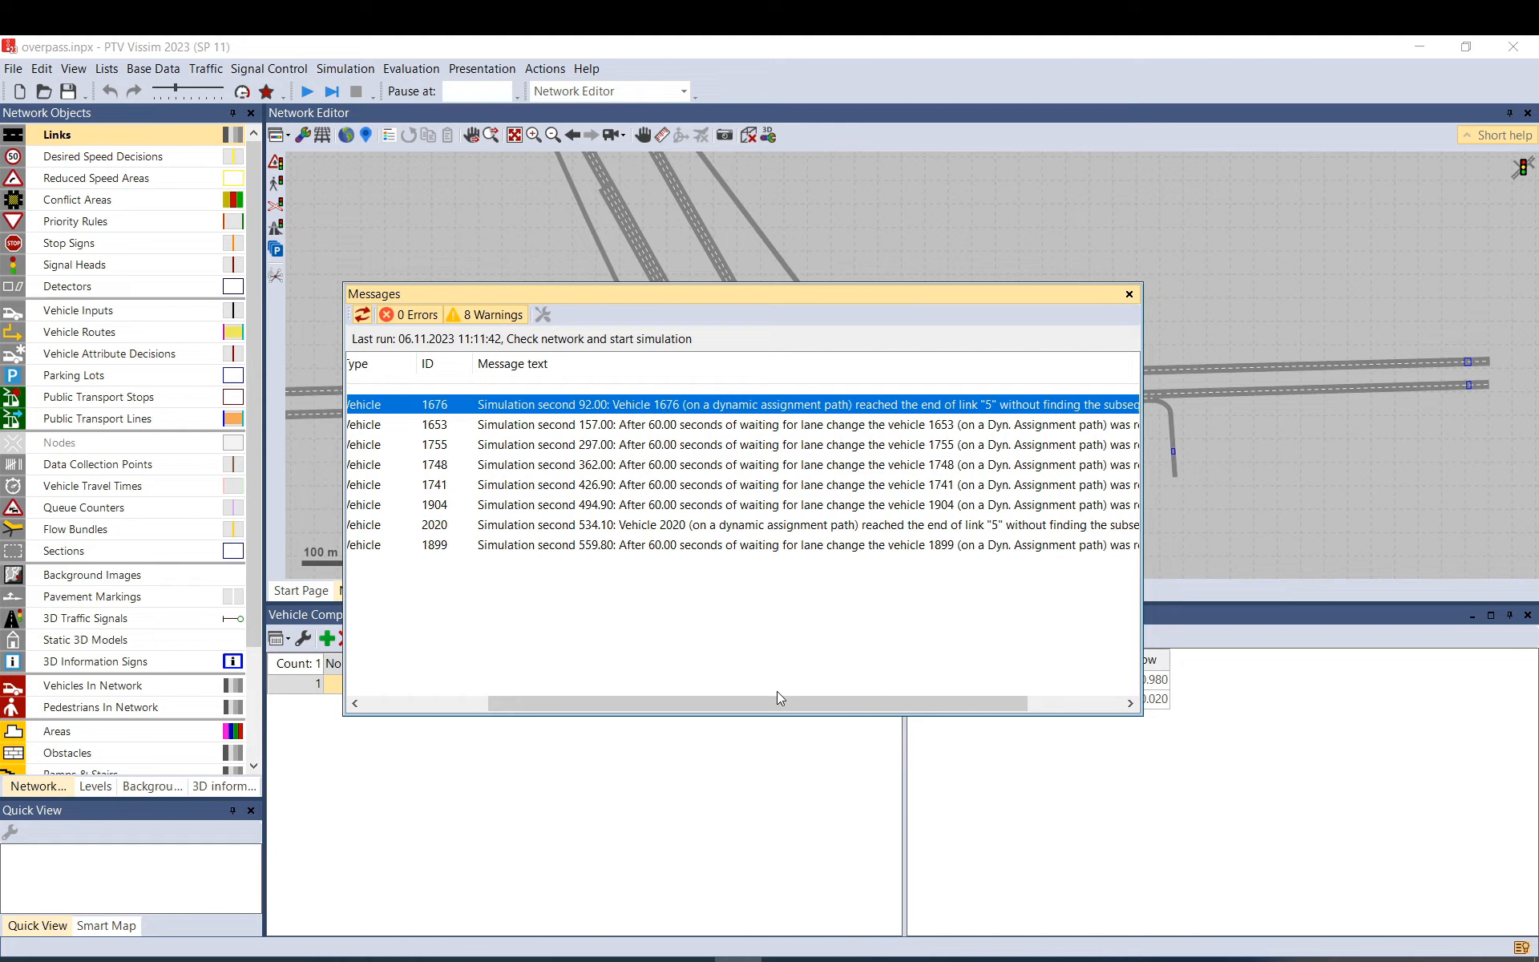
pyautogui.moveTo(781, 703); pyautogui.dragTo(926, 691)
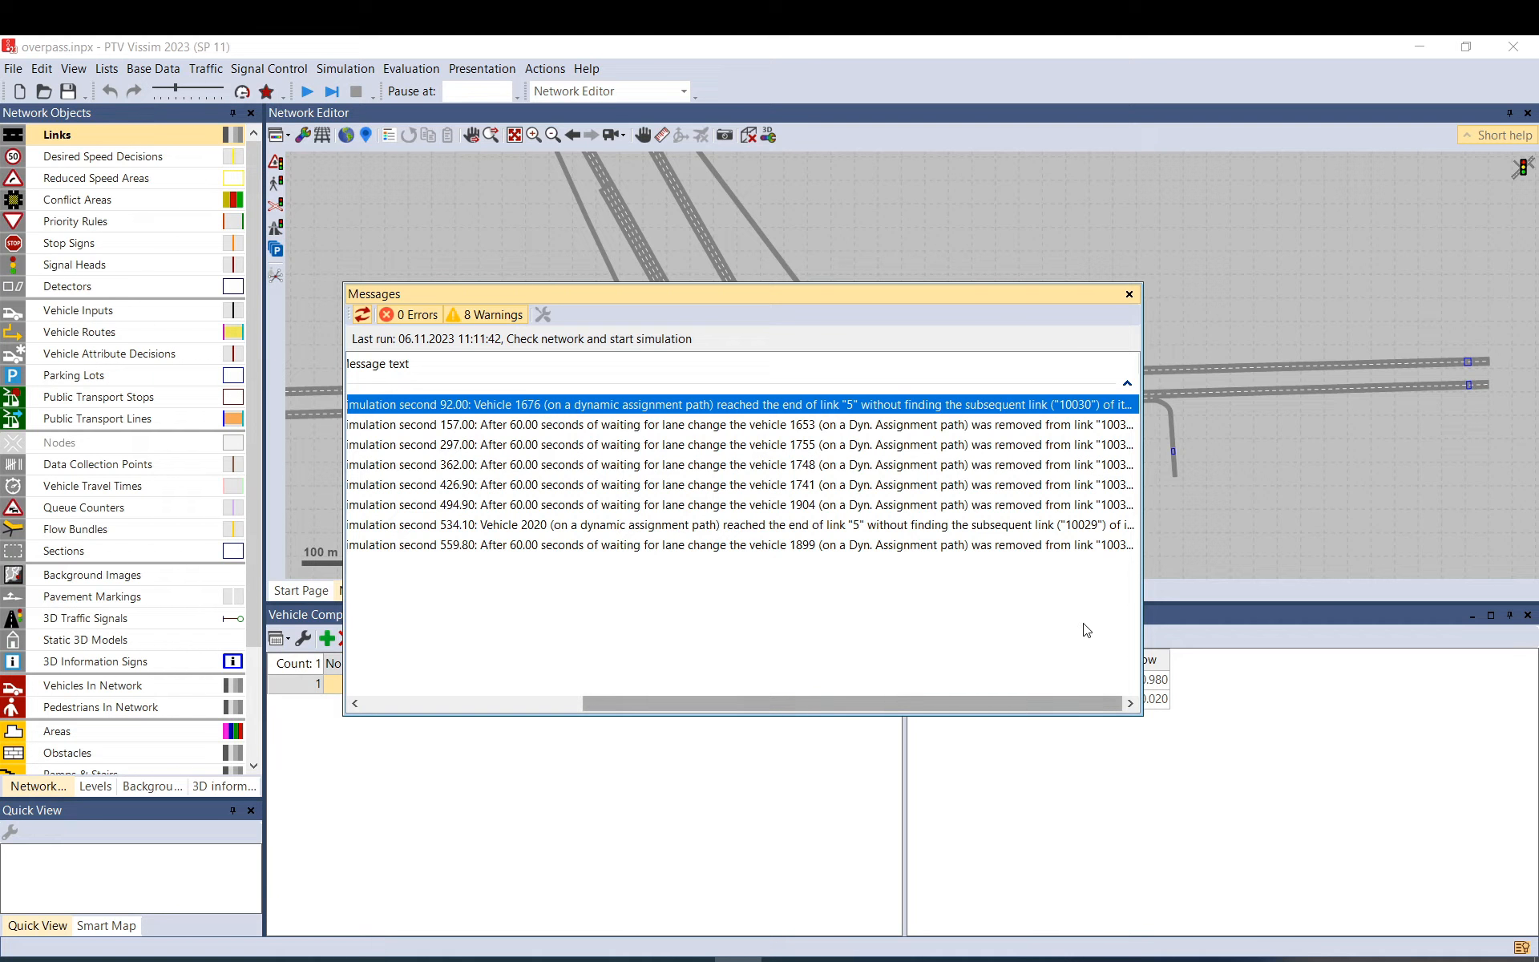
# Widen the Message text column to read the vehicle 1676, 1748 and 2020 warnings, then close Messages.
pyautogui.moveTo(1143, 624); pyautogui.dragTo(1320, 625)
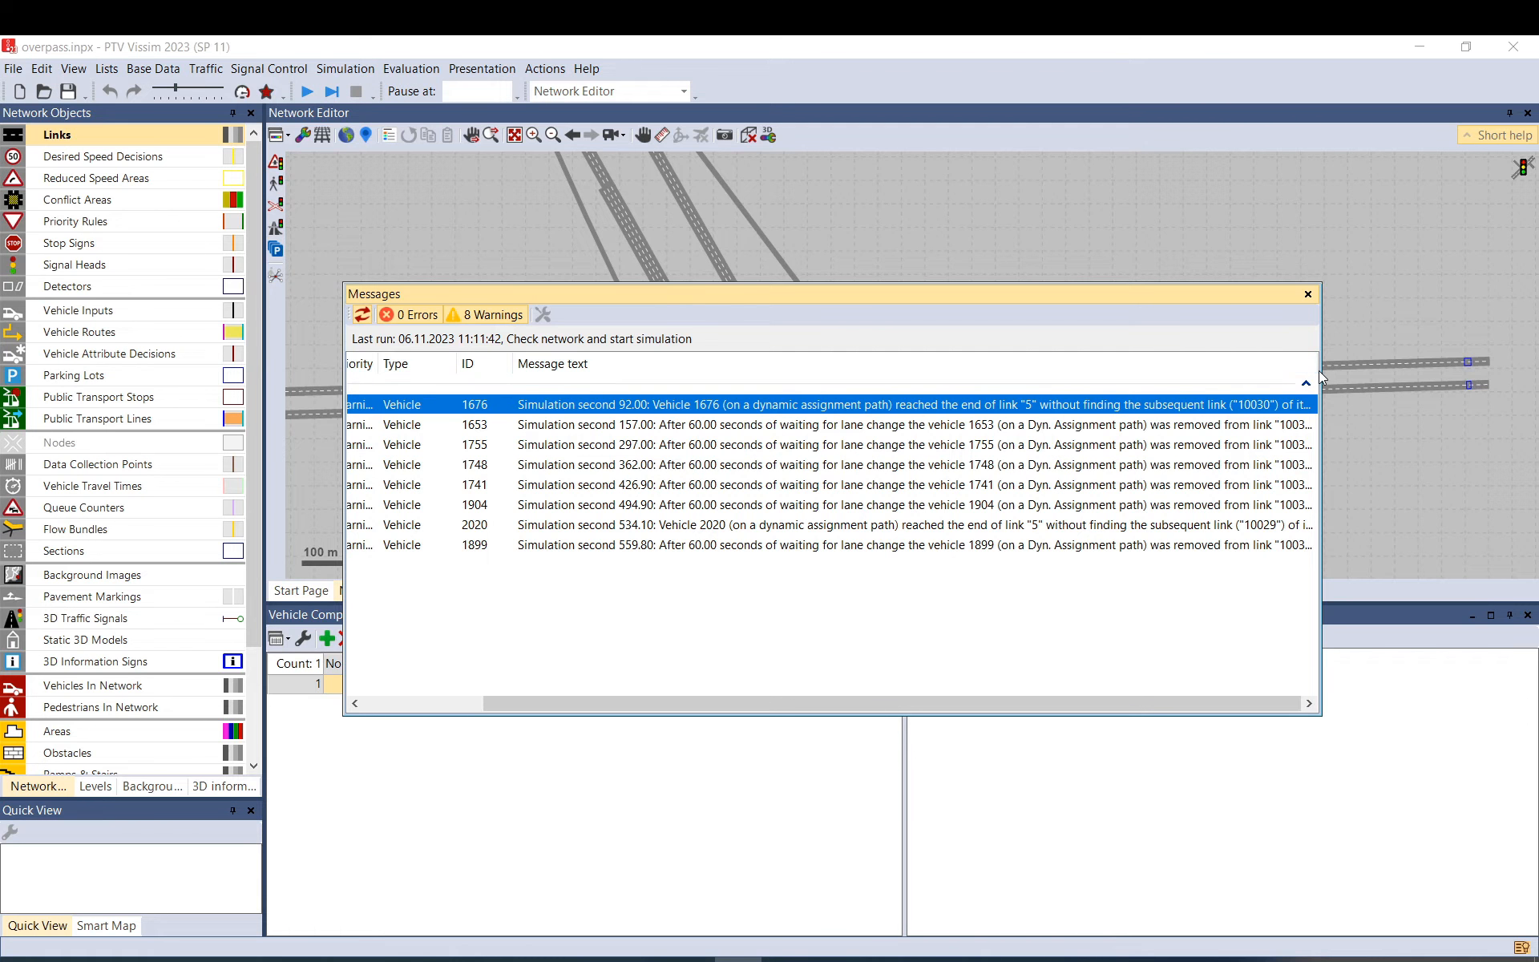
pyautogui.moveTo(1316, 366); pyautogui.dragTo(1435, 376)
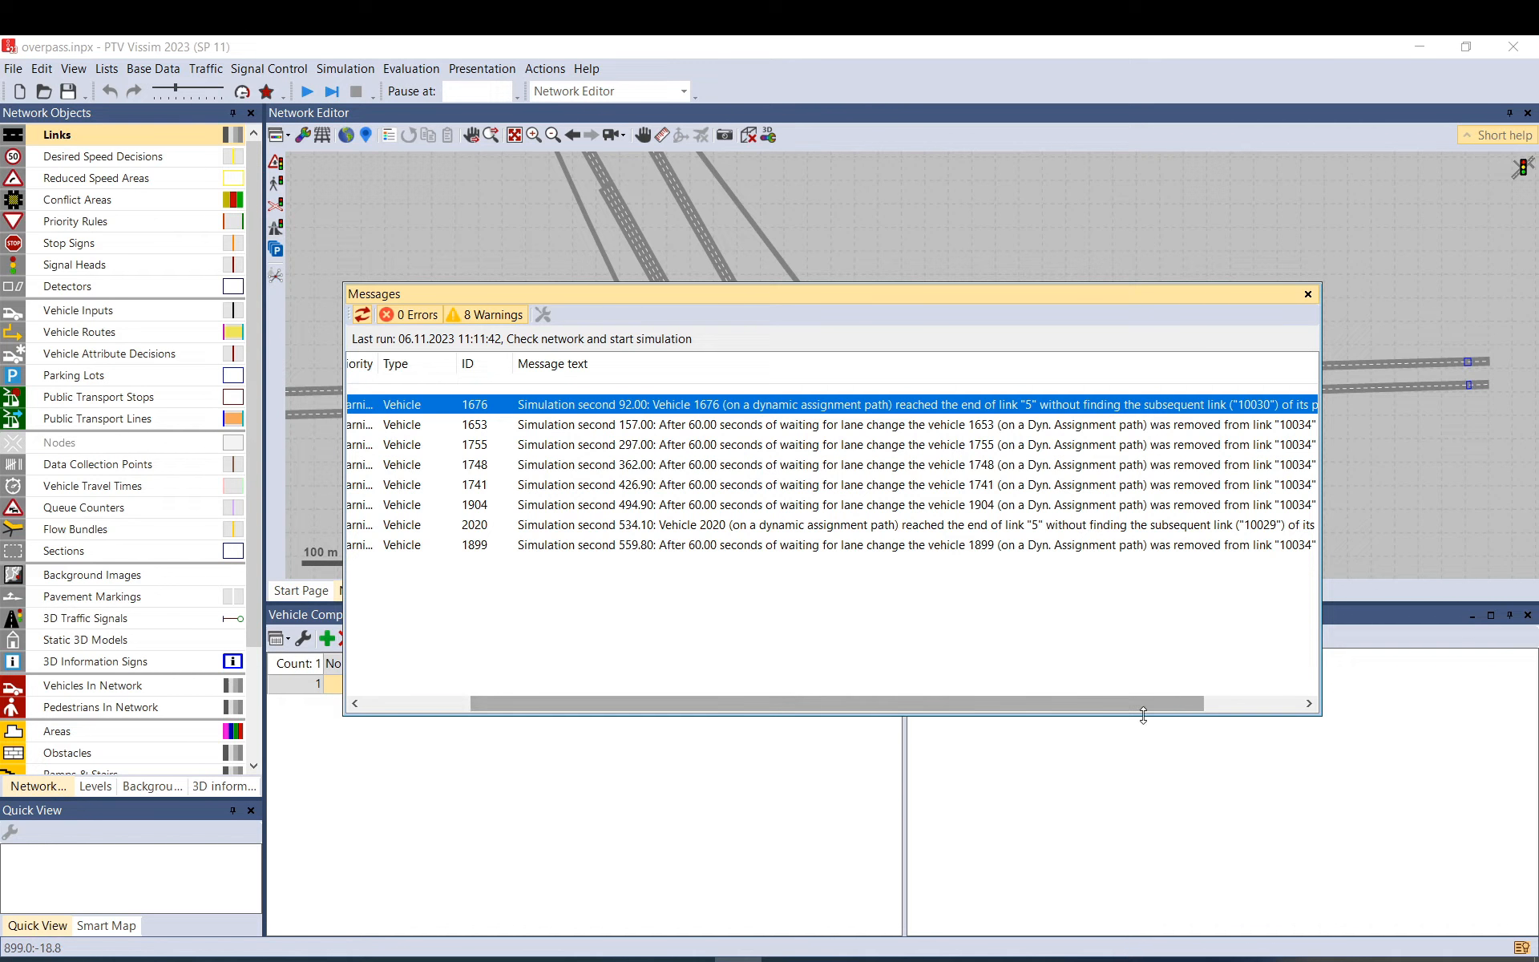
pyautogui.hscroll(3, 1151, 700)
pyautogui.click(1161, 525)
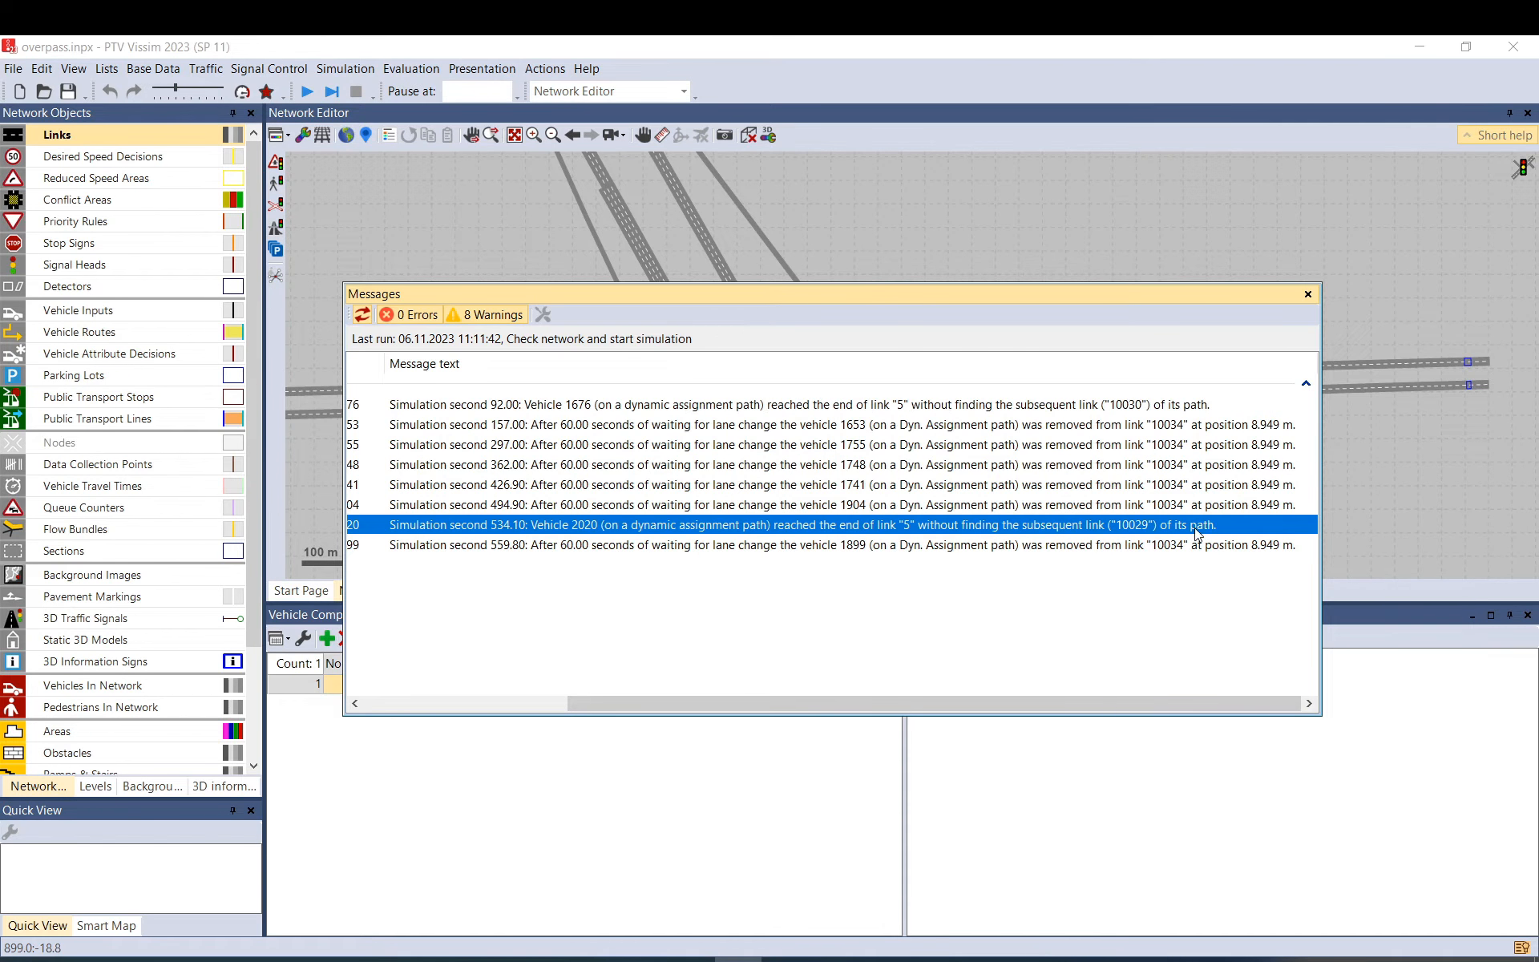
pyautogui.click(1221, 405)
pyautogui.click(1222, 465)
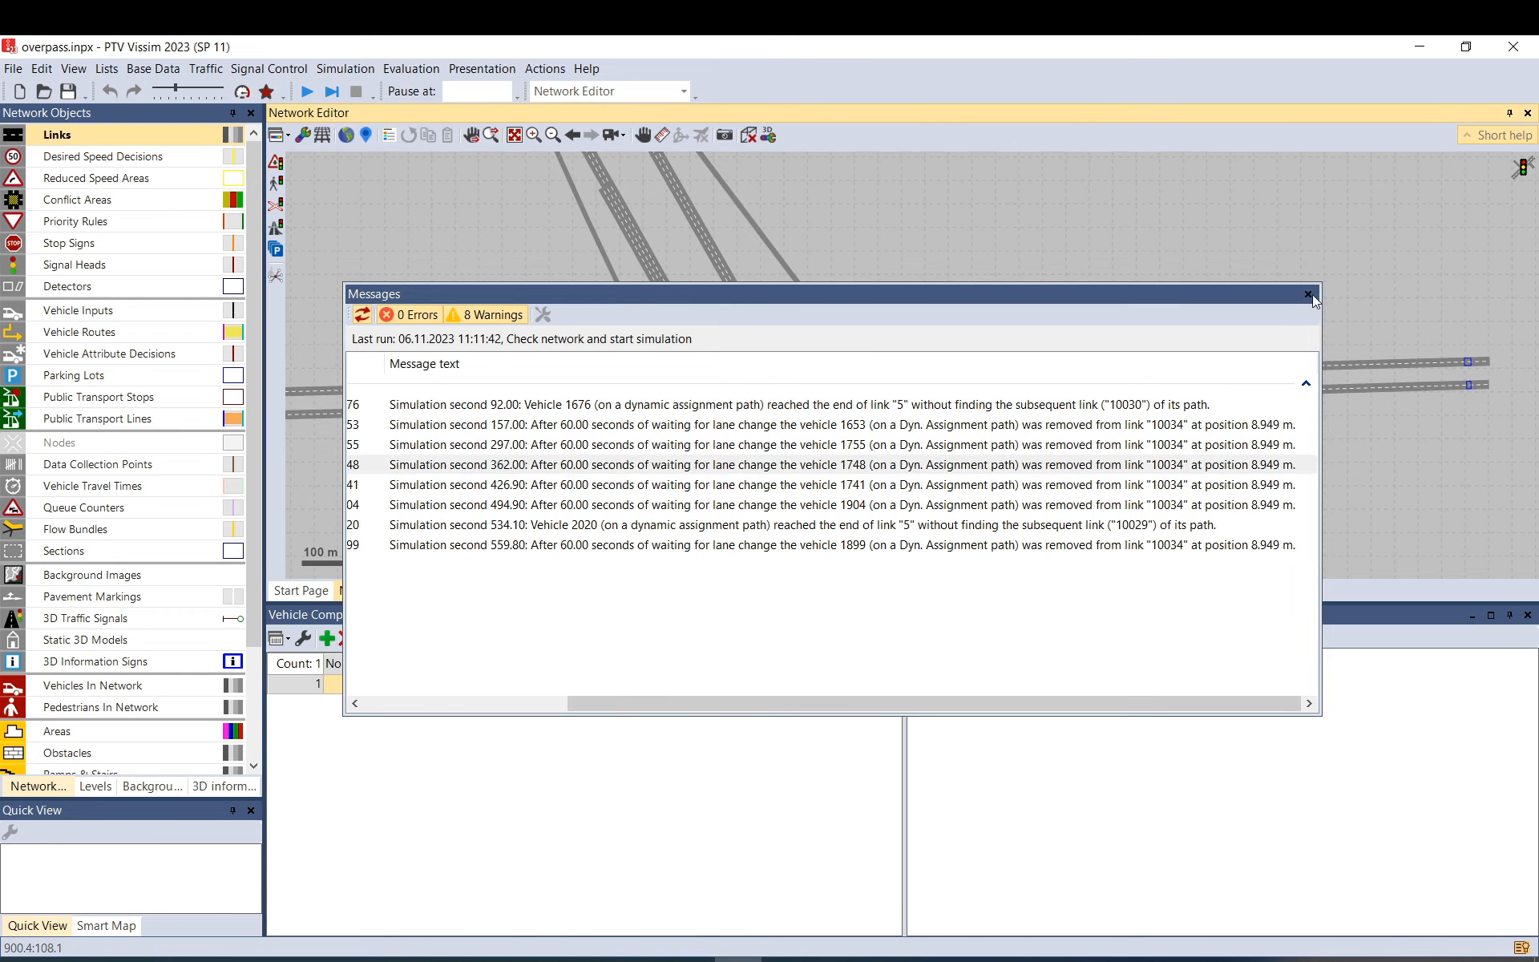
pyautogui.click(1308, 295)
pyautogui.scroll(3, 854, 416)
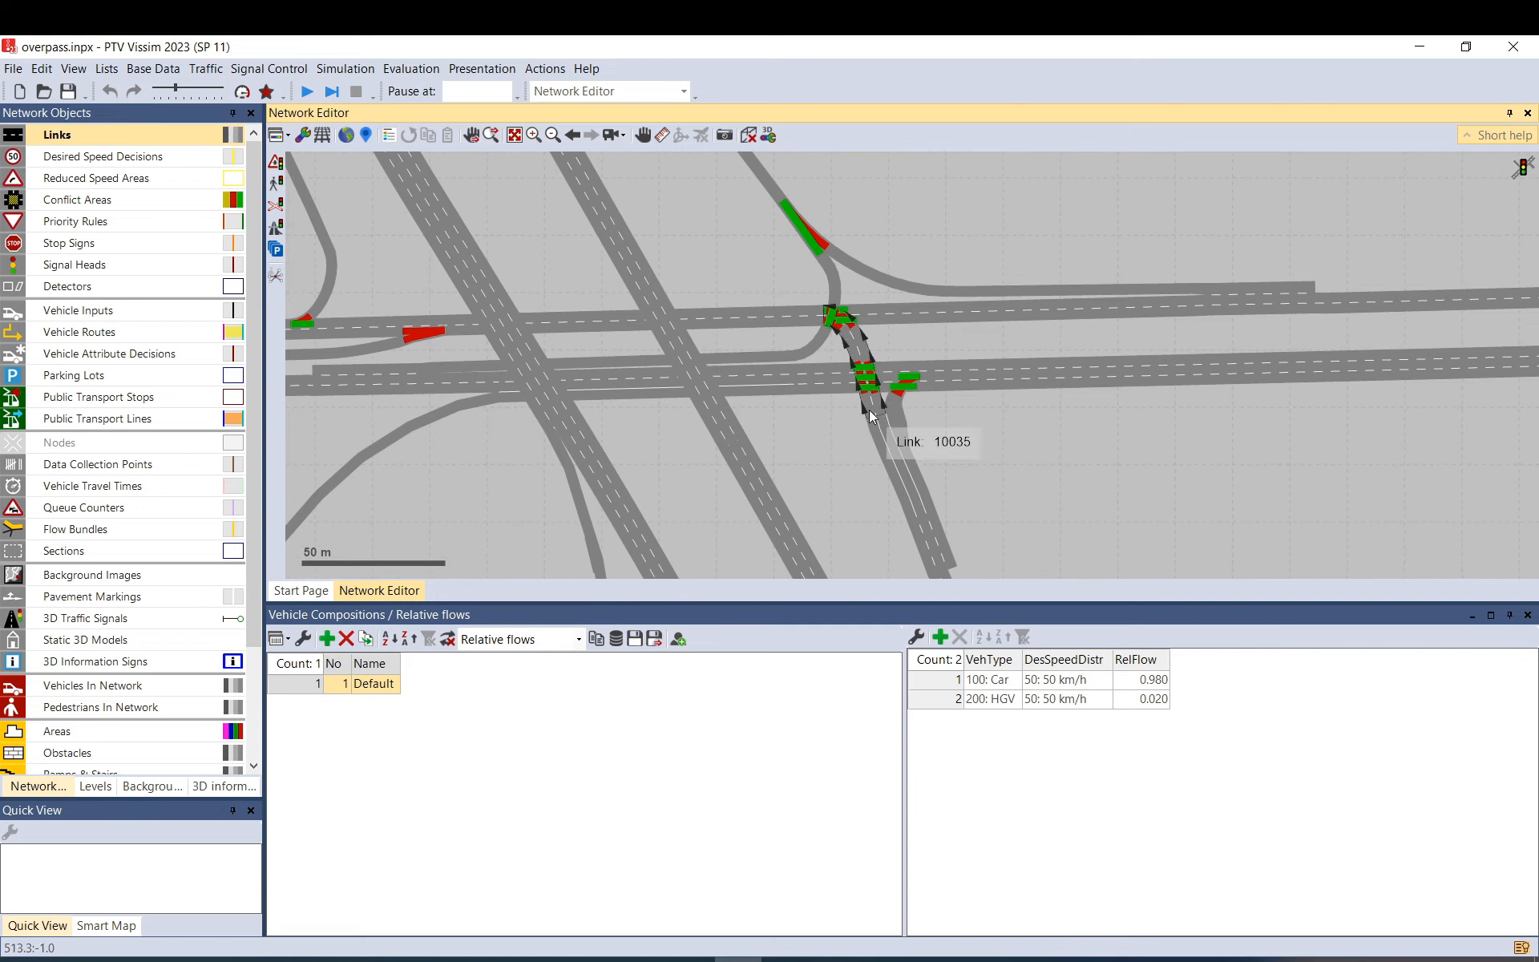
pyautogui.moveTo(870, 426); pyautogui.dragTo(714, 316)
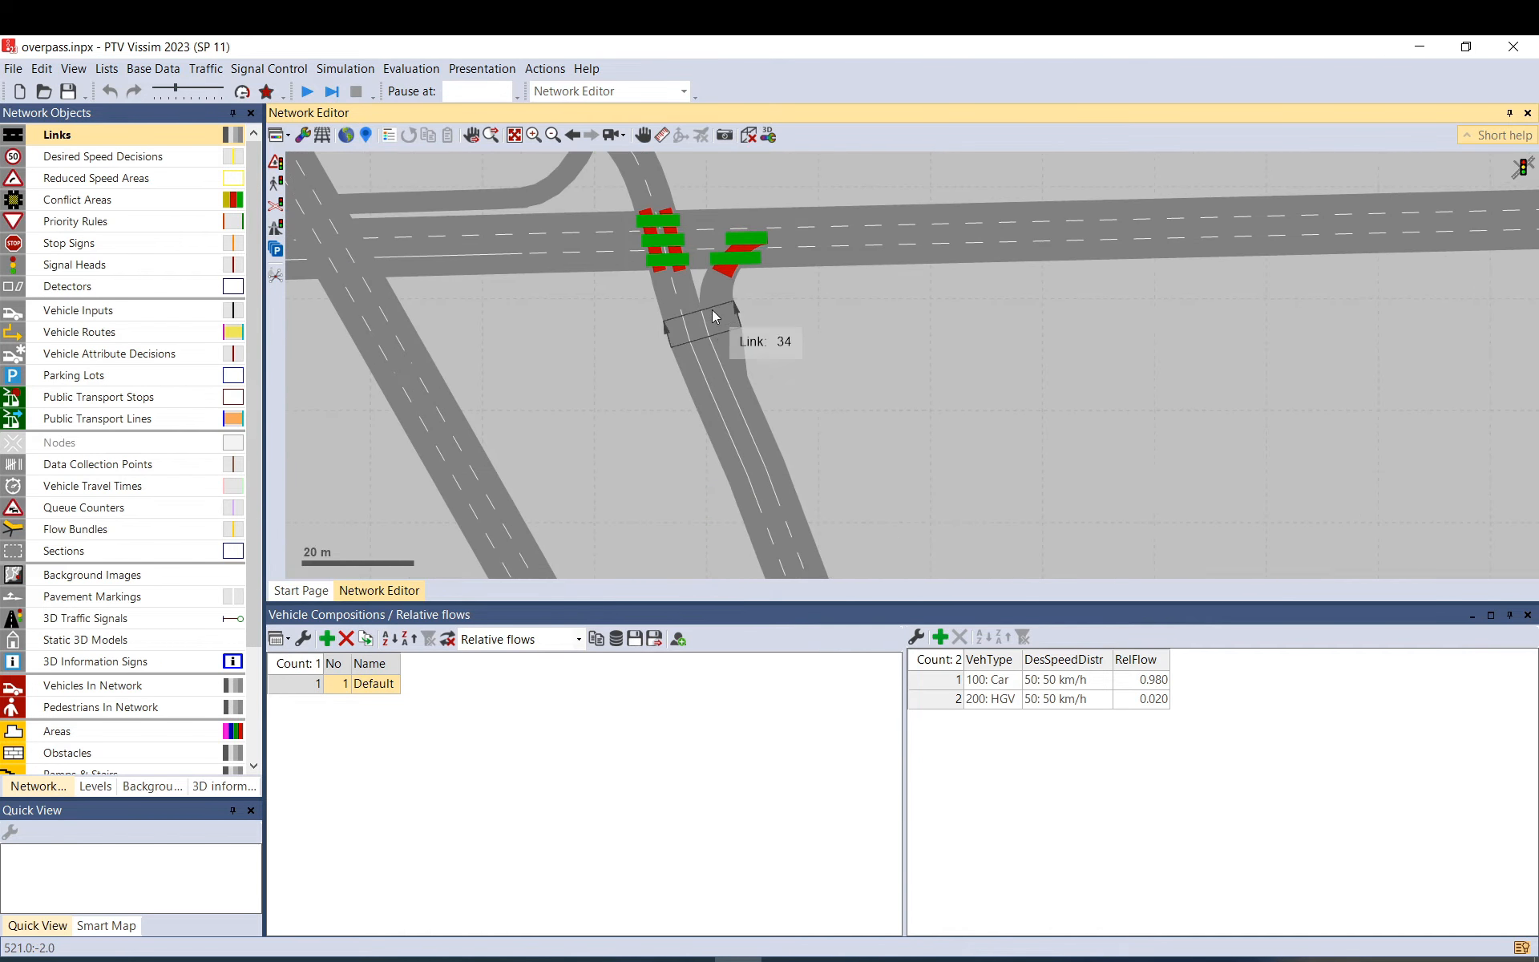
pyautogui.click(712, 295)
pyautogui.doubleClick(712, 295)
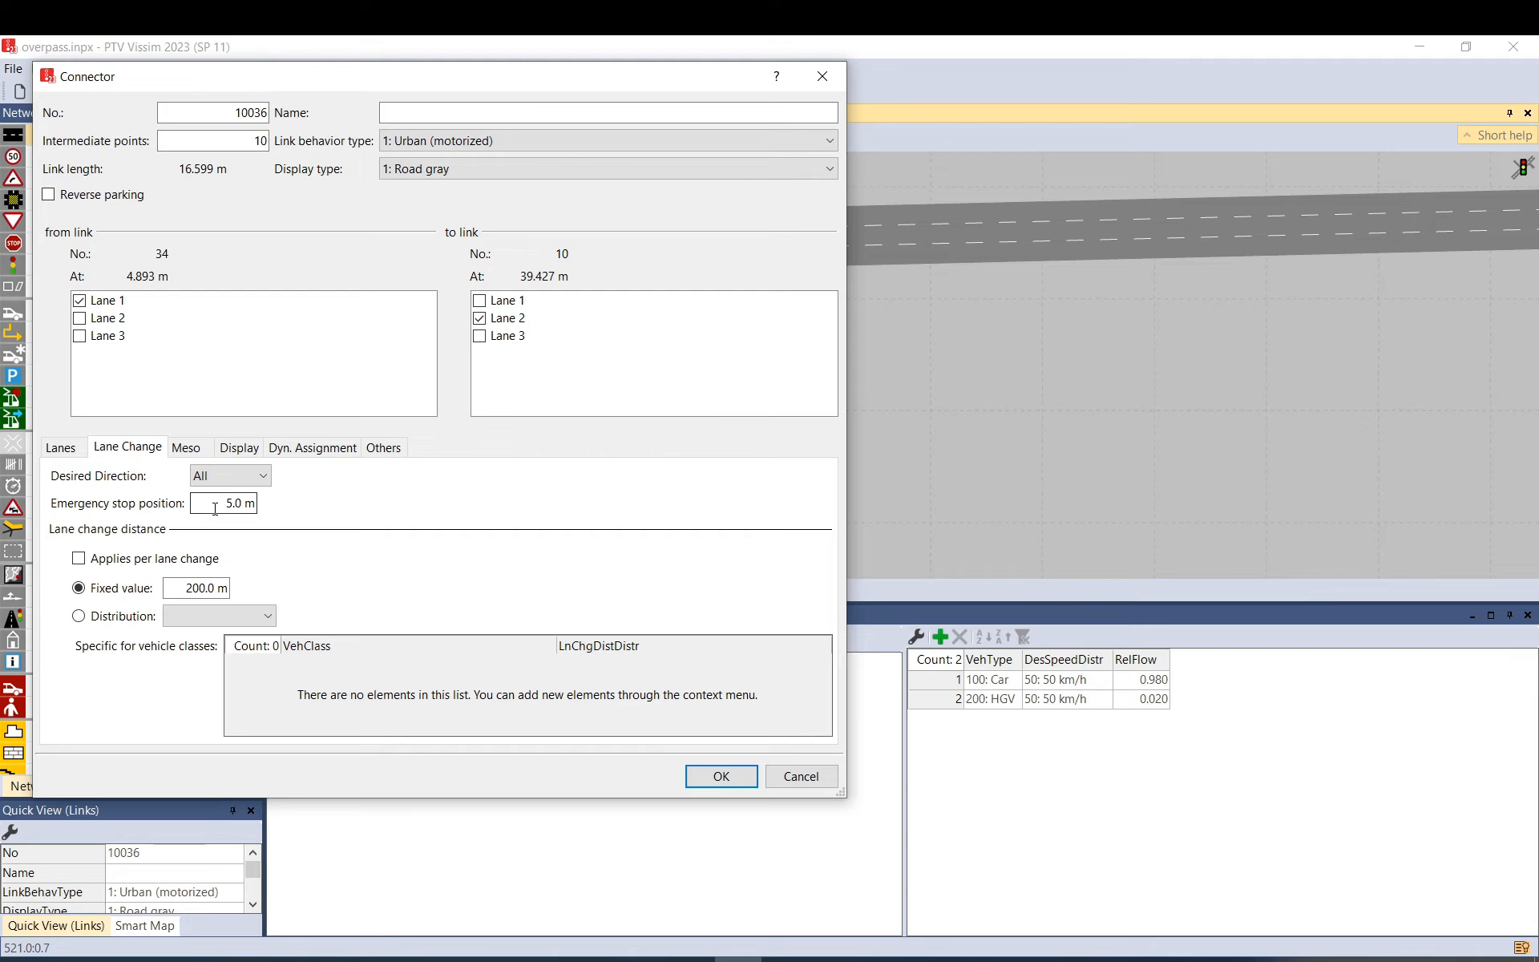
pyautogui.click(799, 777)
pyautogui.moveTo(838, 484); pyautogui.dragTo(776, 330)
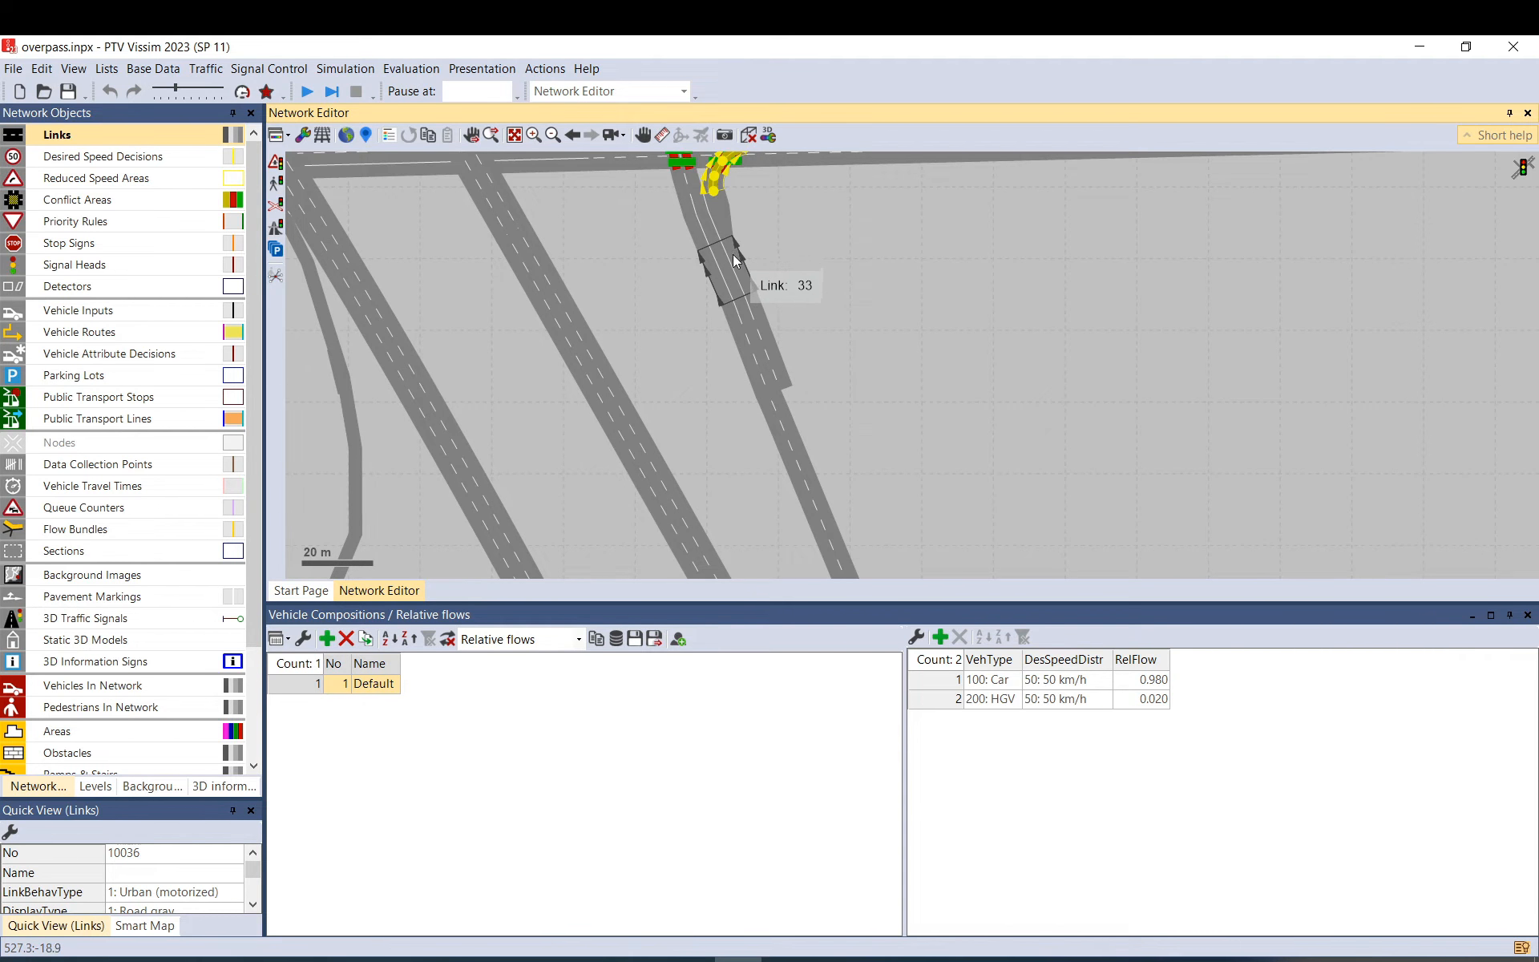
pyautogui.scroll(2, 736, 263)
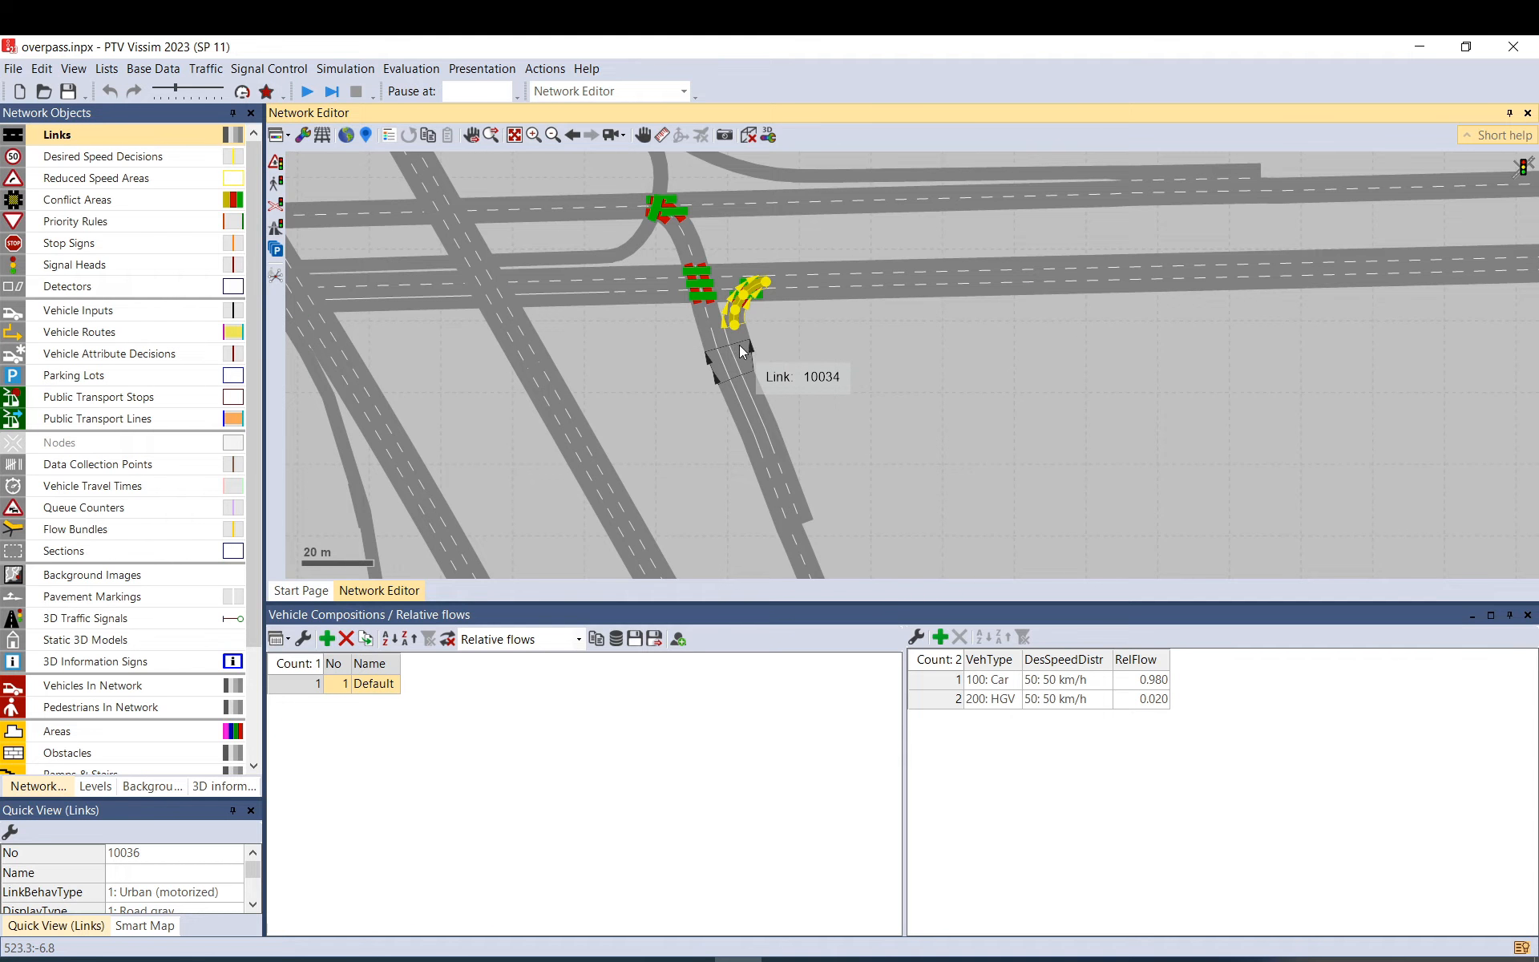
pyautogui.scroll(1, 740, 345)
pyautogui.scroll(1, 734, 337)
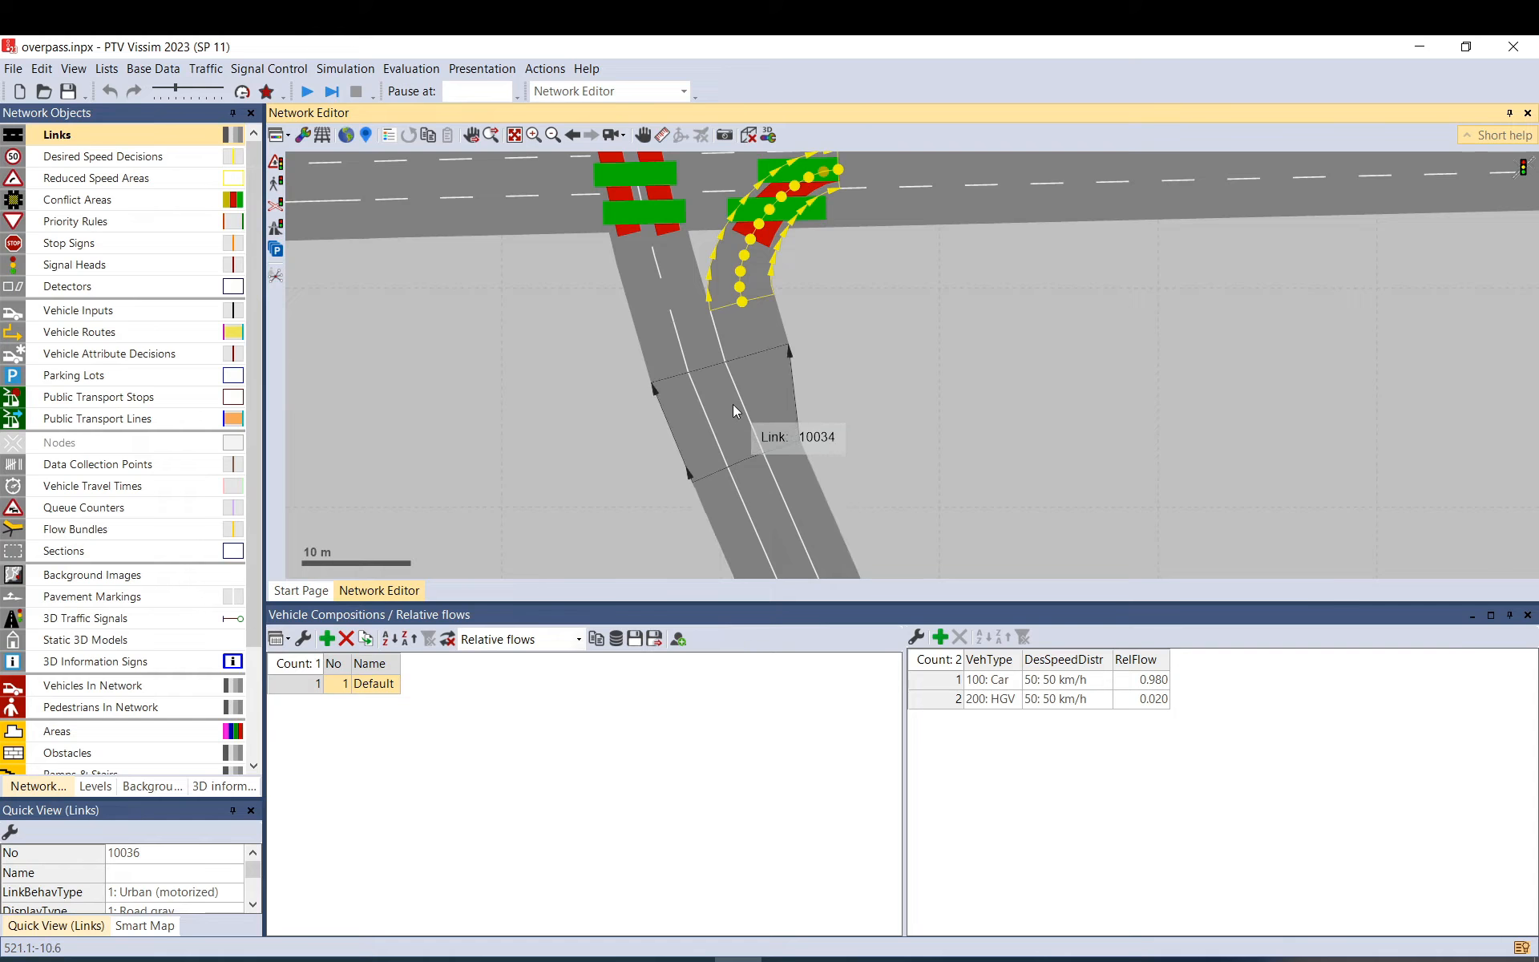
pyautogui.doubleClick(719, 289)
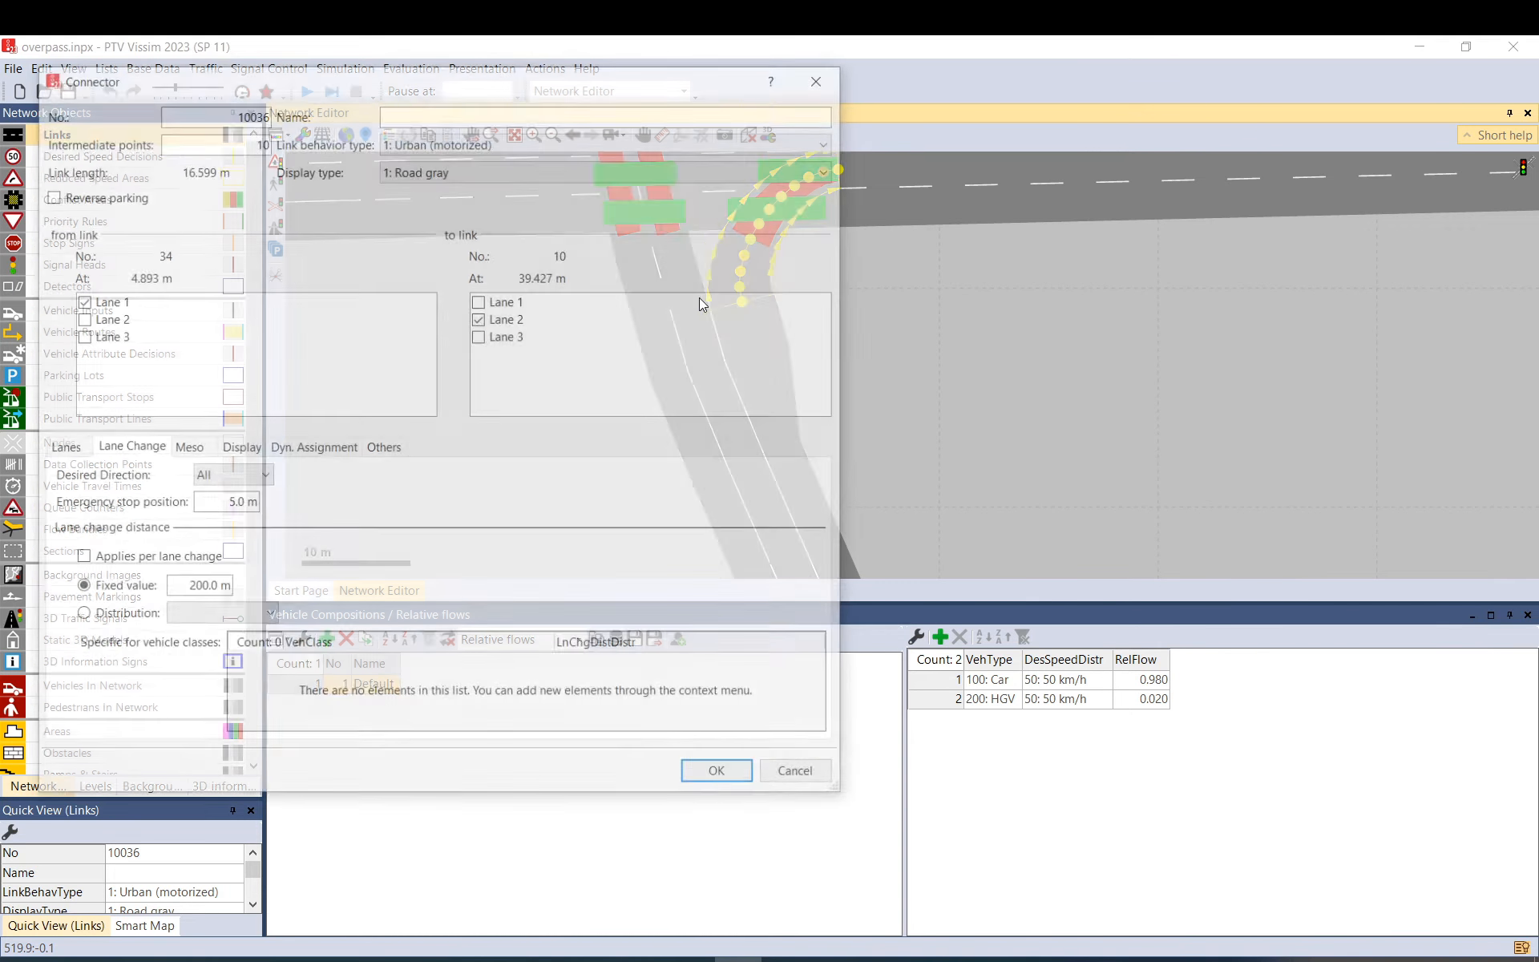
pyautogui.moveTo(205, 502); pyautogui.dragTo(284, 508)
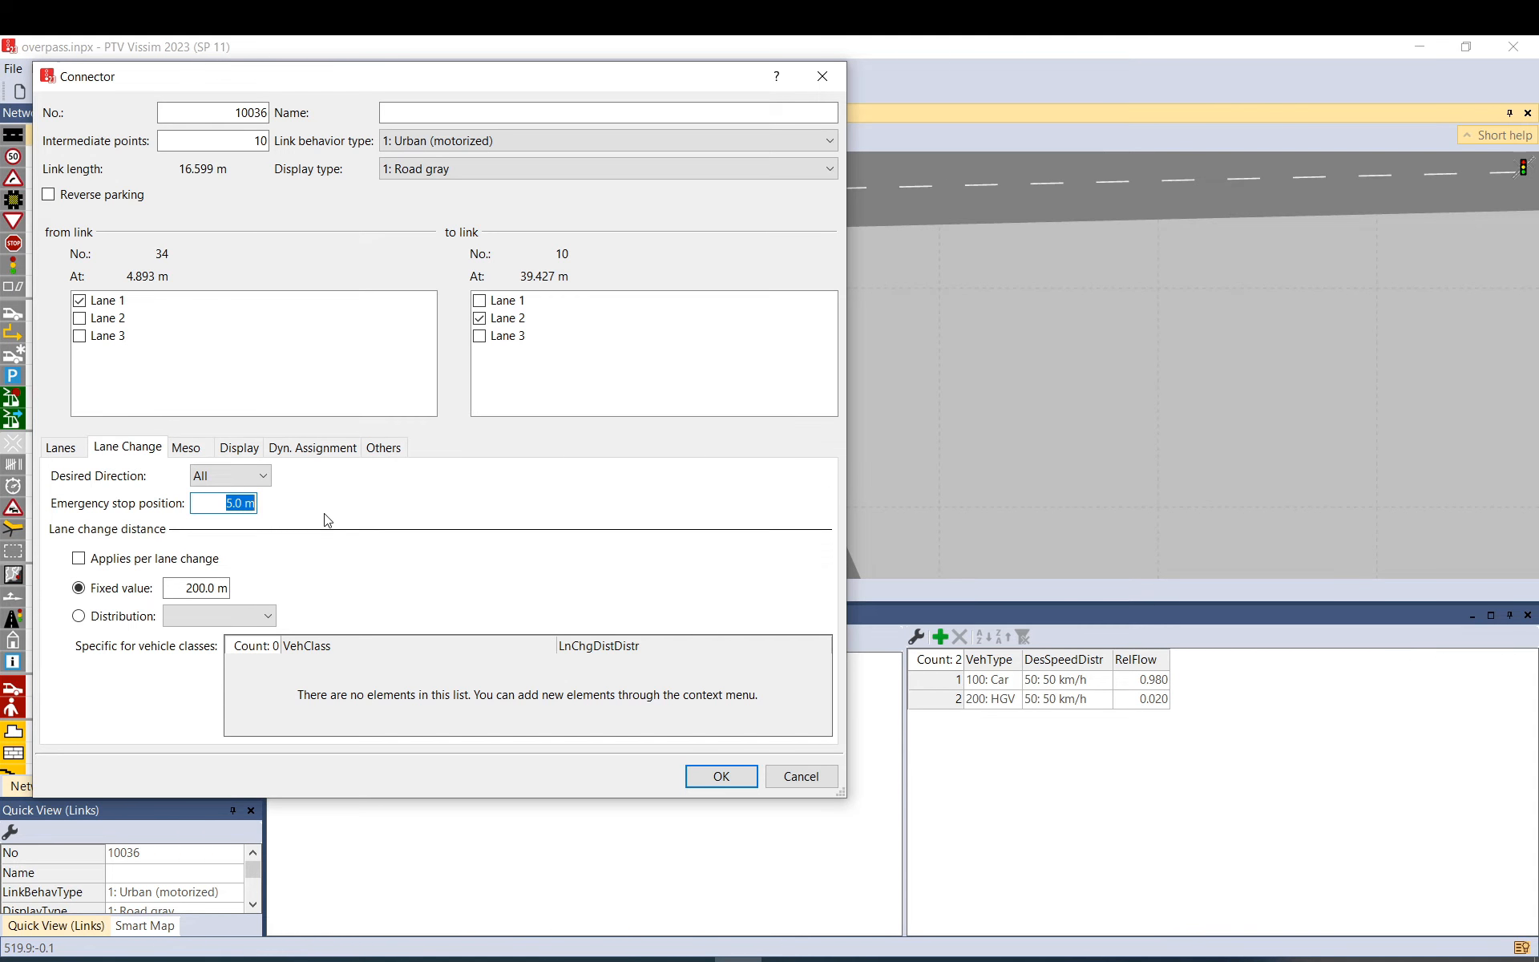
pyautogui.click(718, 774)
pyautogui.click(826, 382)
pyautogui.moveTo(839, 388); pyautogui.dragTo(697, 275)
pyautogui.scroll(-2, 741, 293)
pyautogui.scroll(-1, 739, 300)
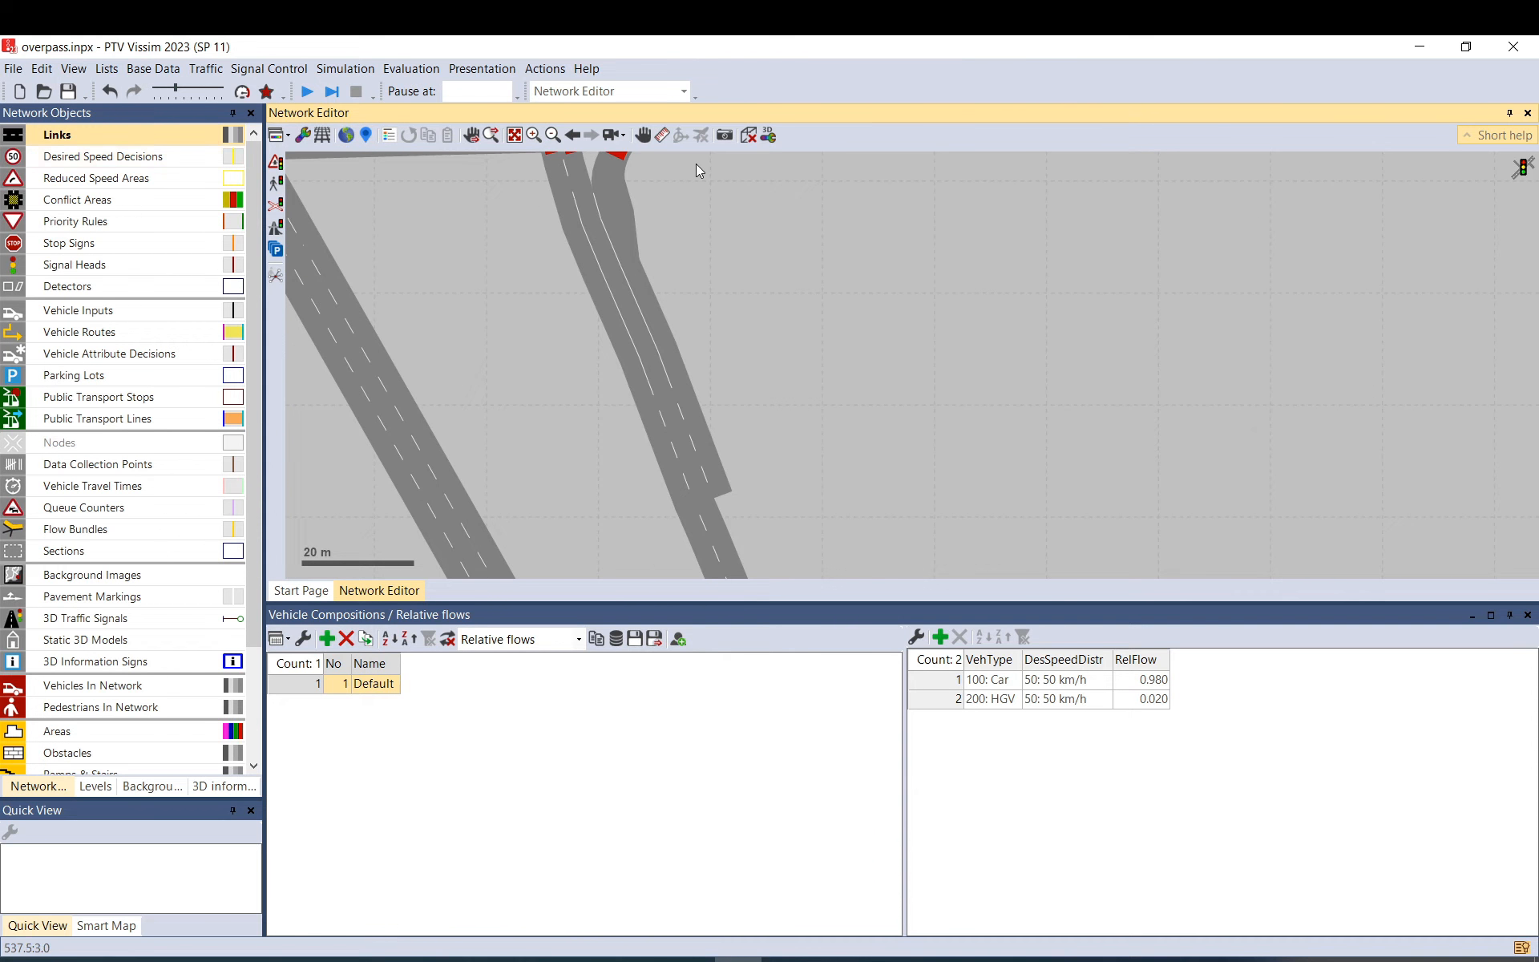
# Measure 46.52 m along link 10035.
pyautogui.click(662, 140)
pyautogui.moveTo(583, 202); pyautogui.dragTo(676, 473)
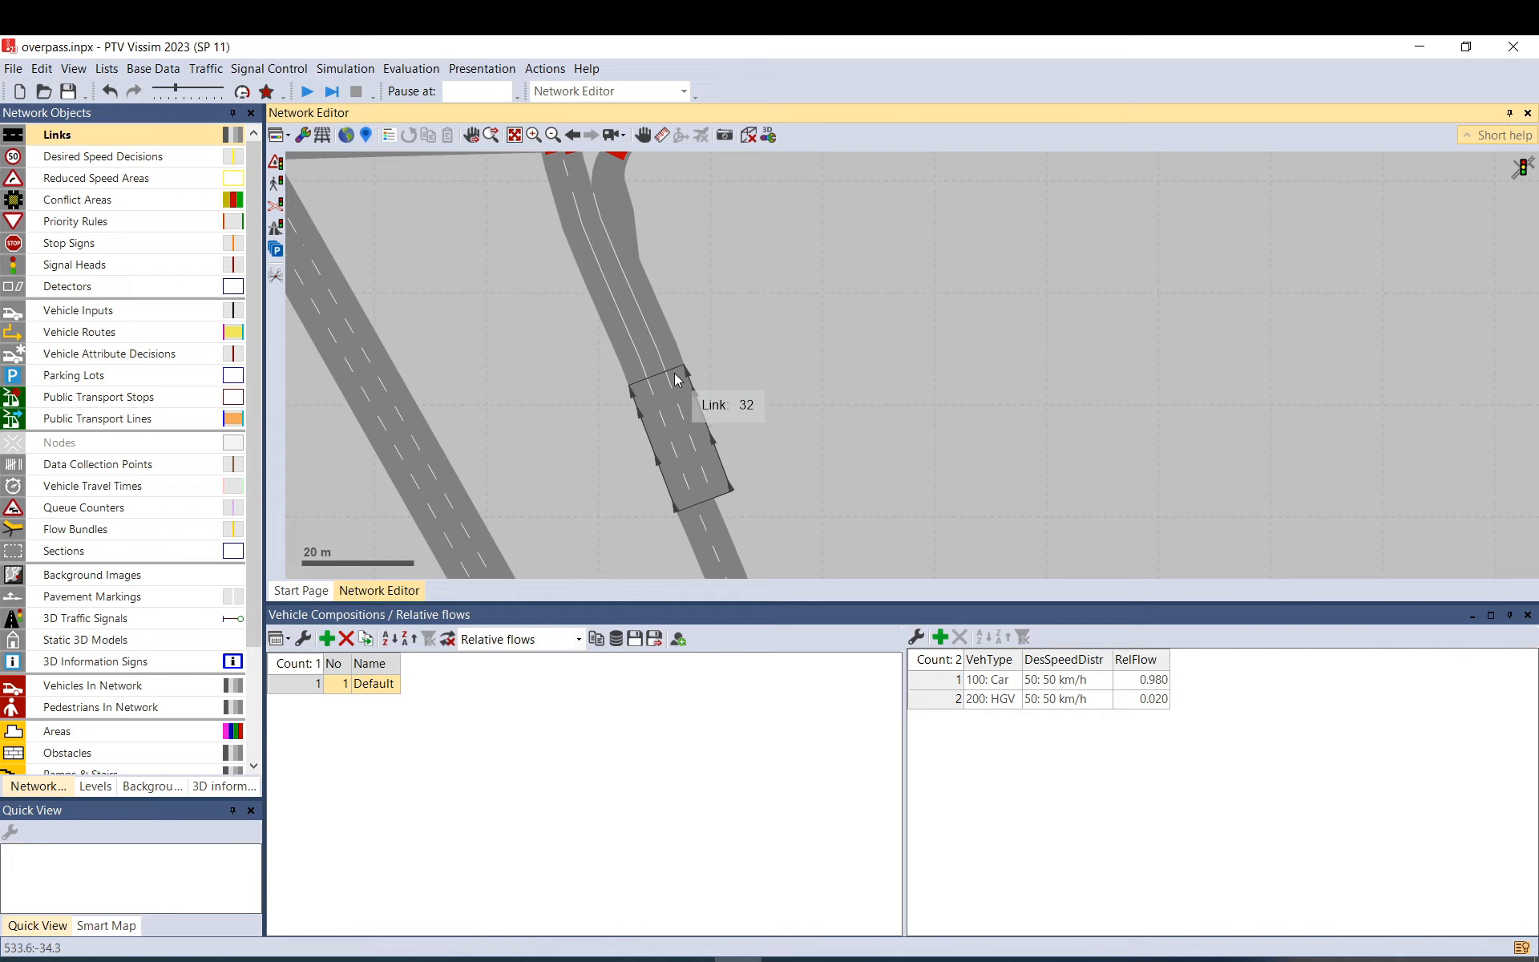
pyautogui.moveTo(635, 273); pyautogui.dragTo(800, 403)
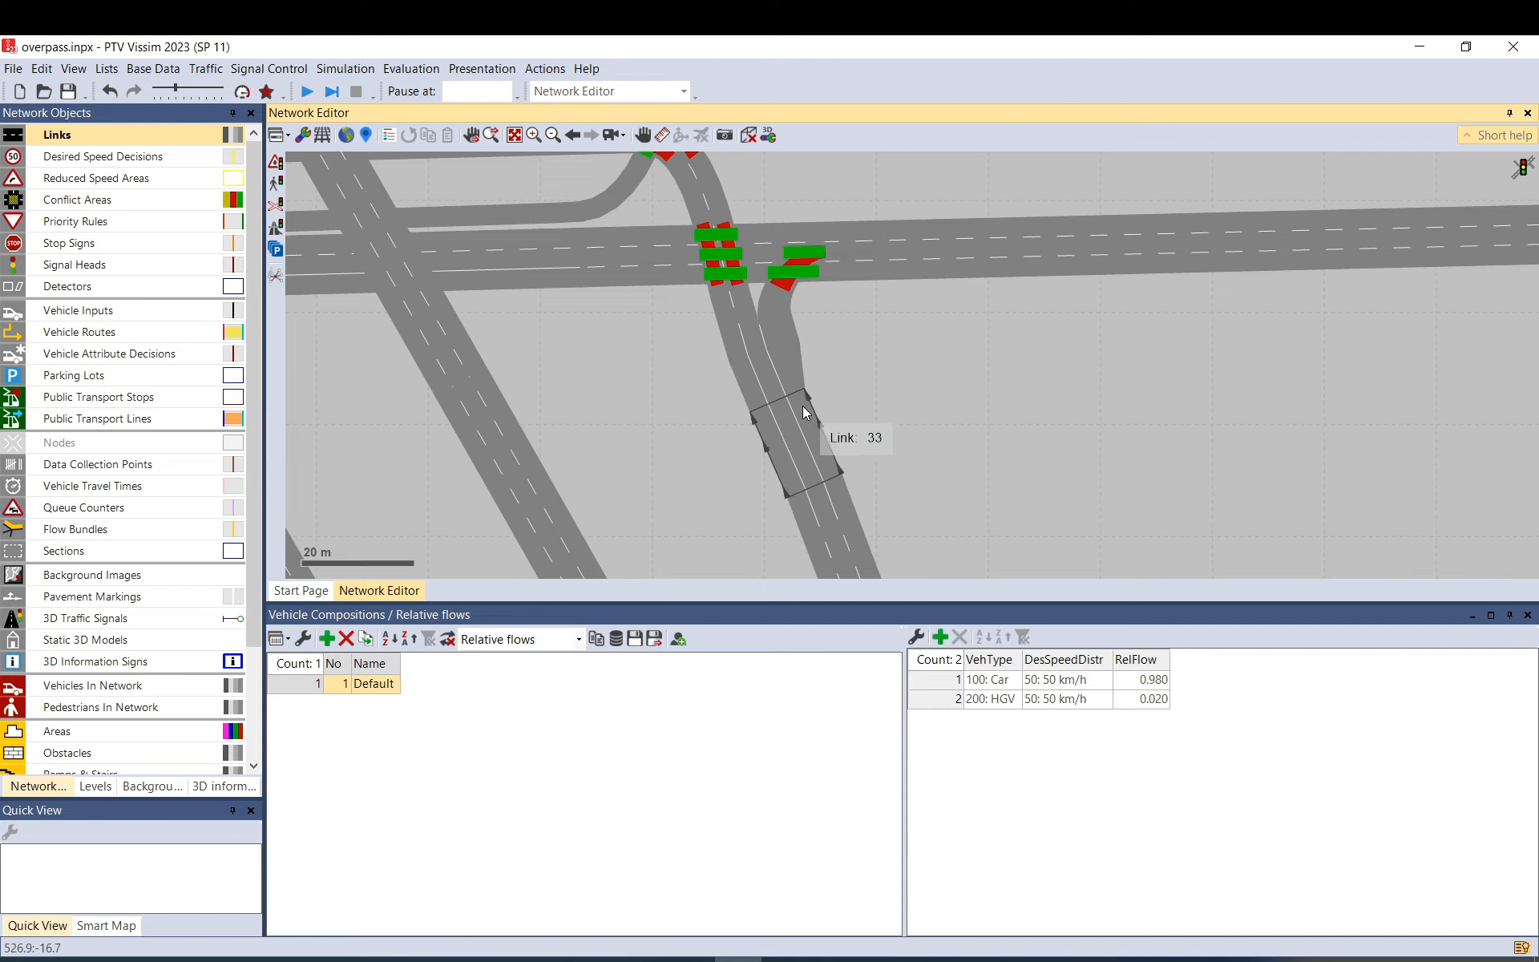
# Inspect connector 10035 and link 10034, then start a continuous simulation run.
pyautogui.click(741, 321)
pyautogui.click(758, 393)
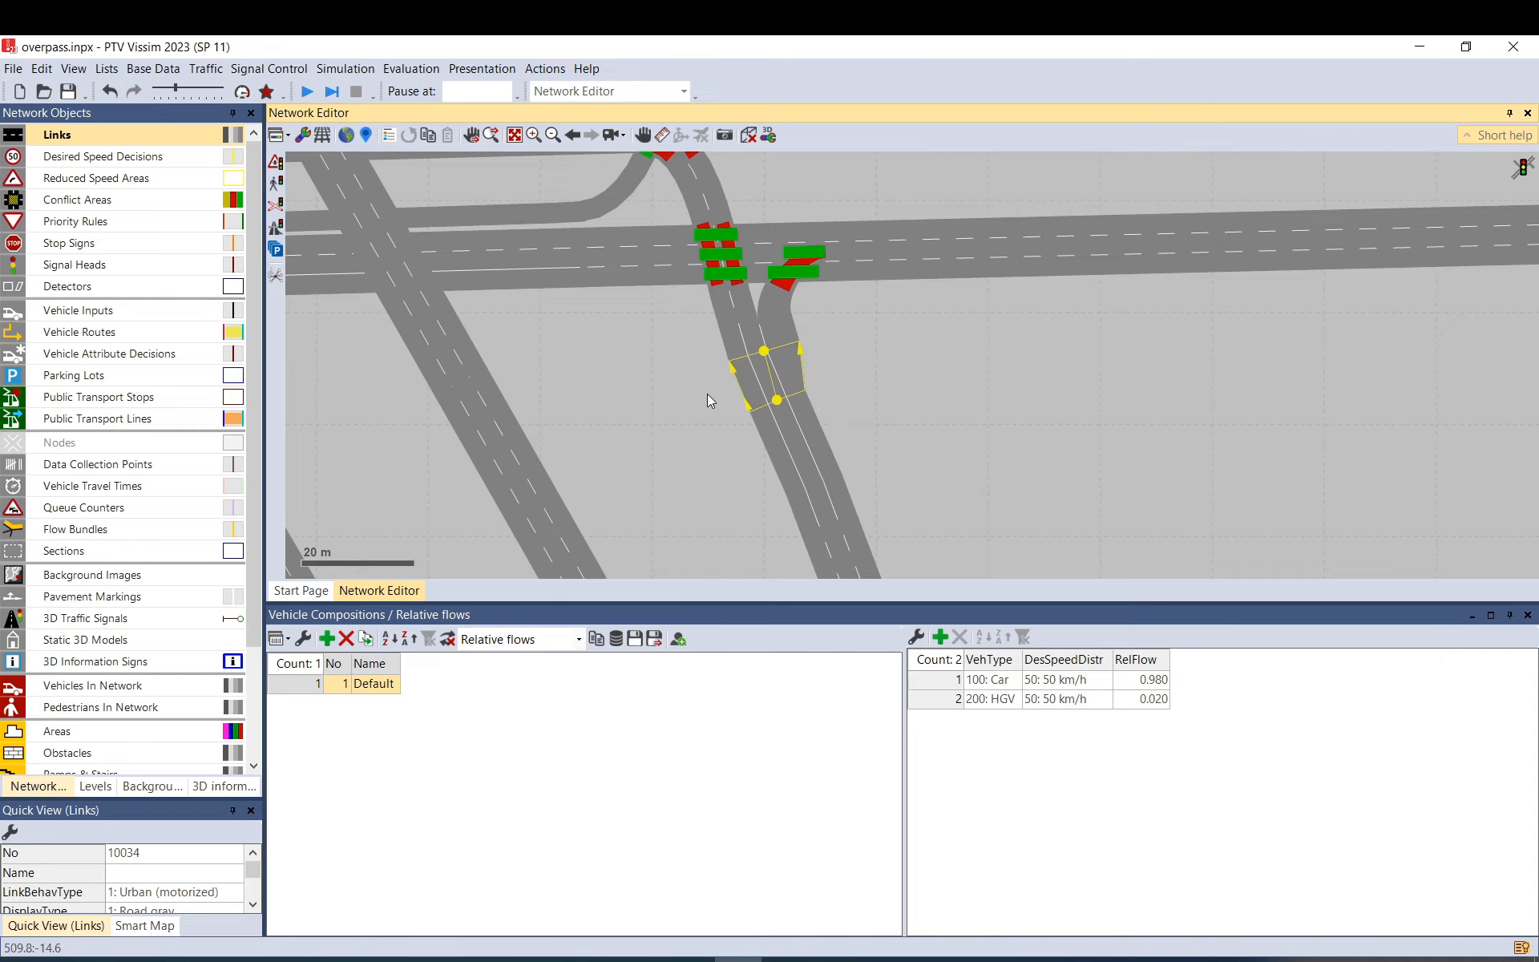
pyautogui.click(709, 401)
pyautogui.click(307, 91)
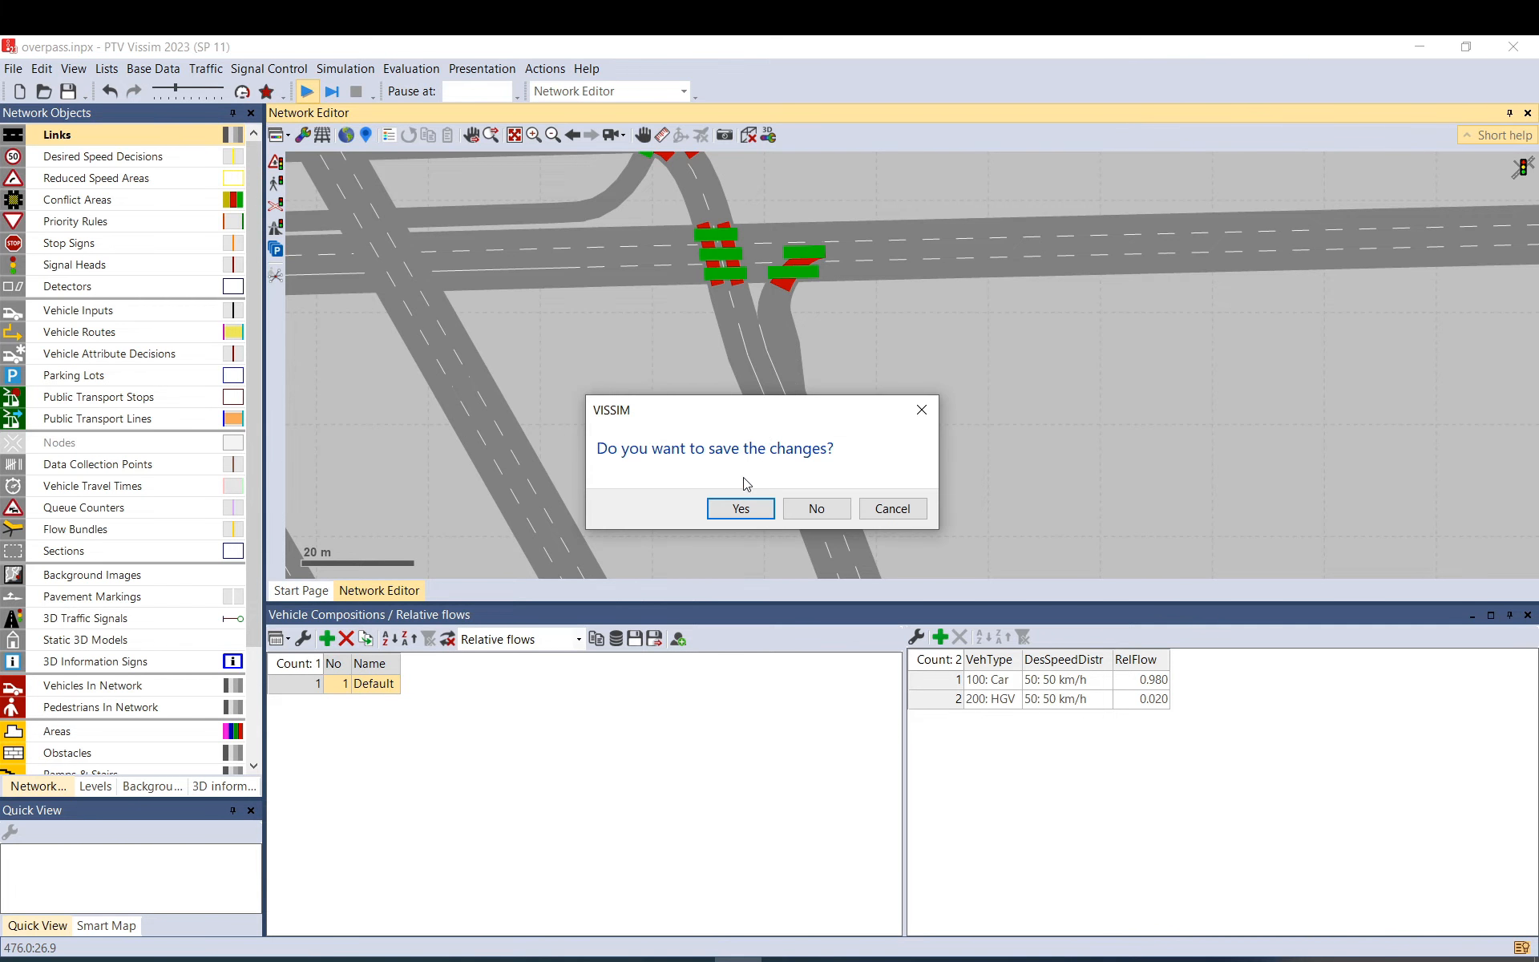
# Save the network and run continuously, updating every 10 s with time shown in seconds.
pyautogui.click(744, 501)
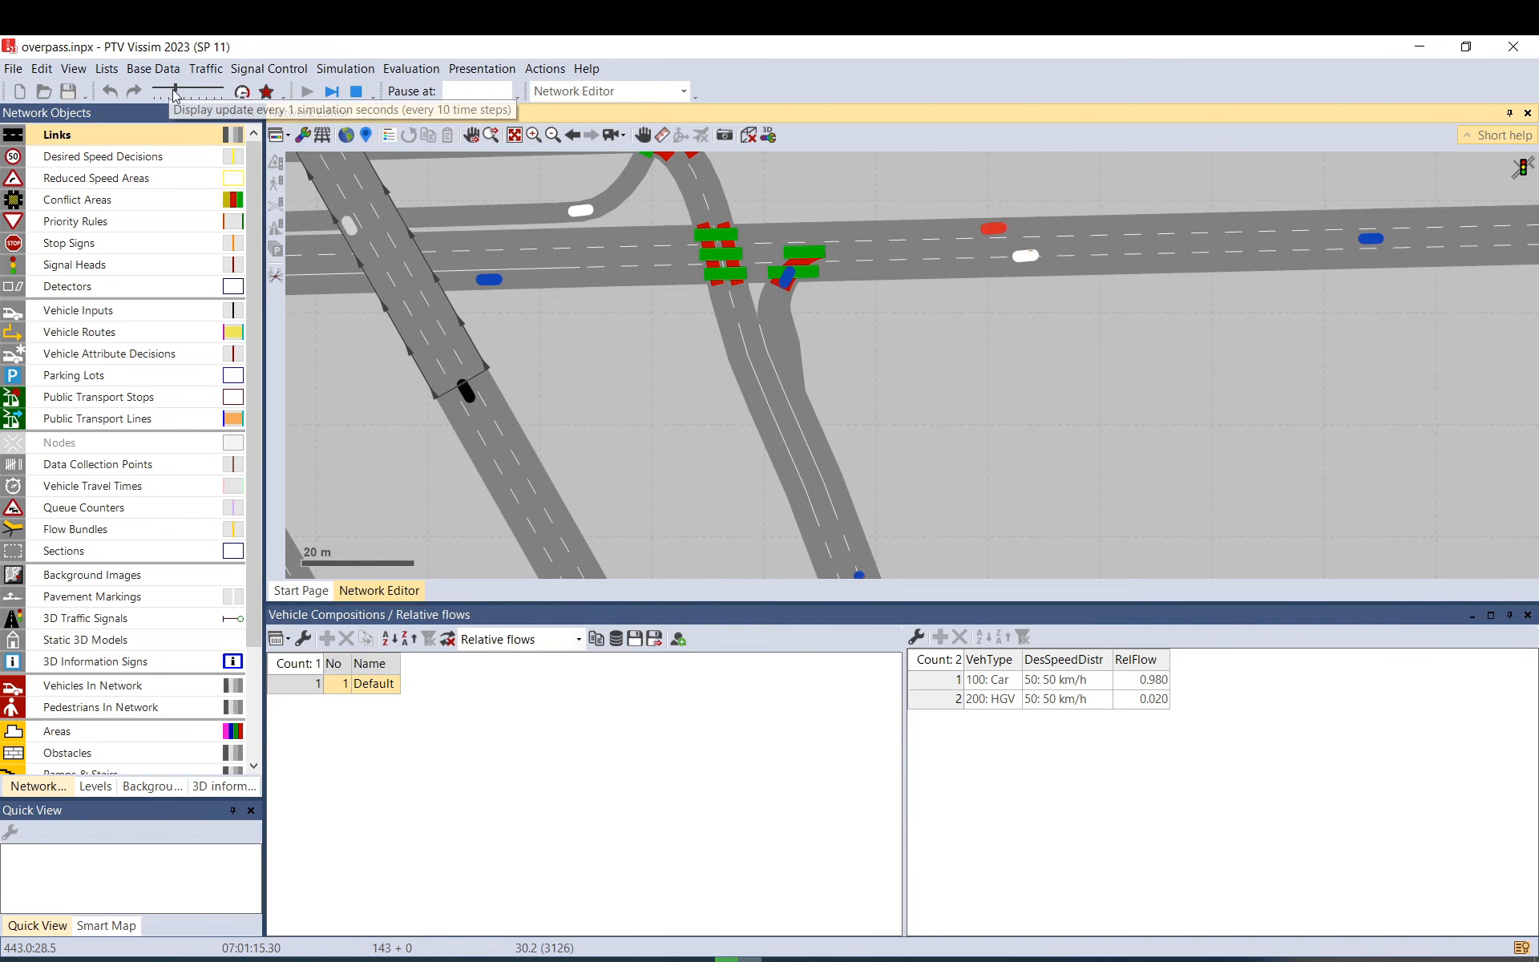
pyautogui.moveTo(174, 90)
pyautogui.mouseDown()
pyautogui.moveTo(223, 91)
pyautogui.moveTo(151, 99)
pyautogui.mouseUp()
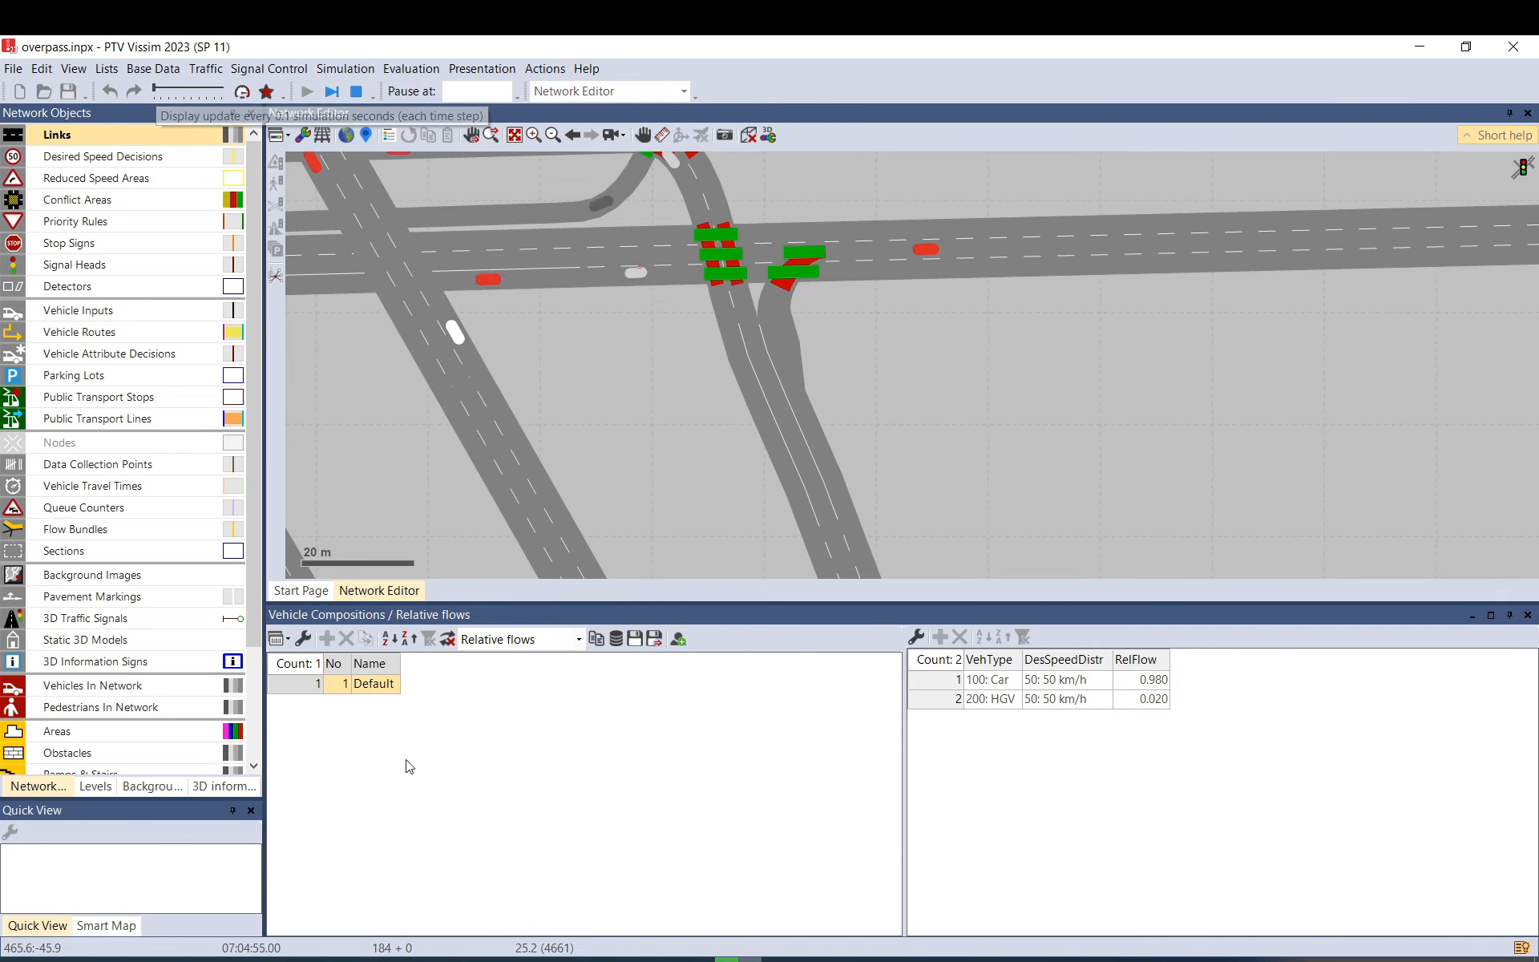
pyautogui.click(251, 950)
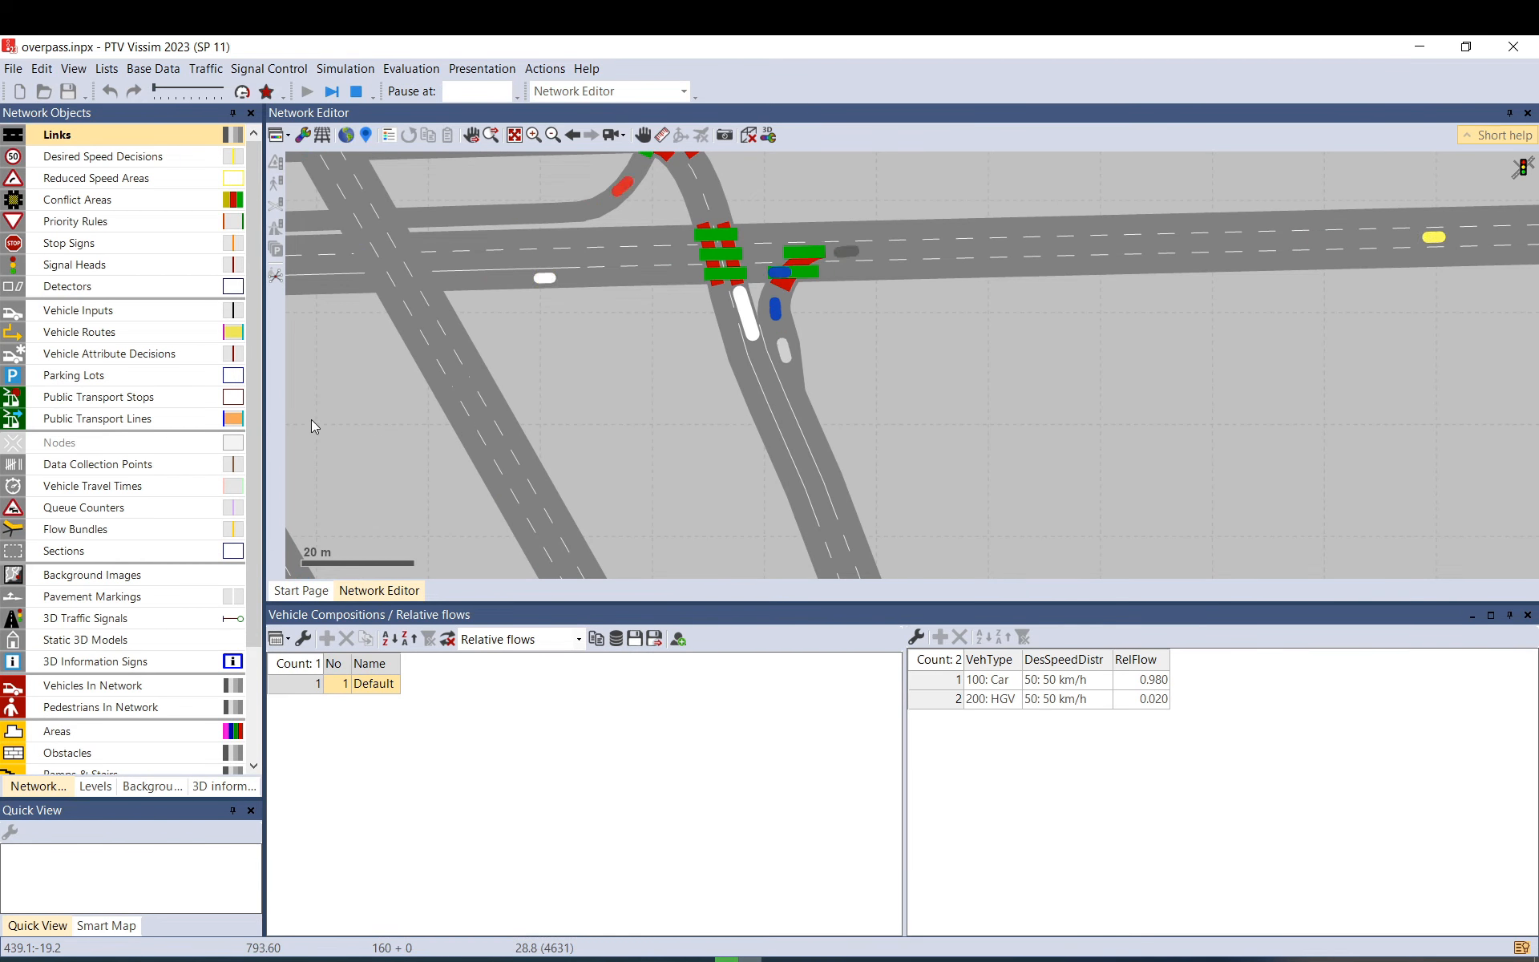
# Stop the run and show its warnings in the message list.
pyautogui.click(356, 93)
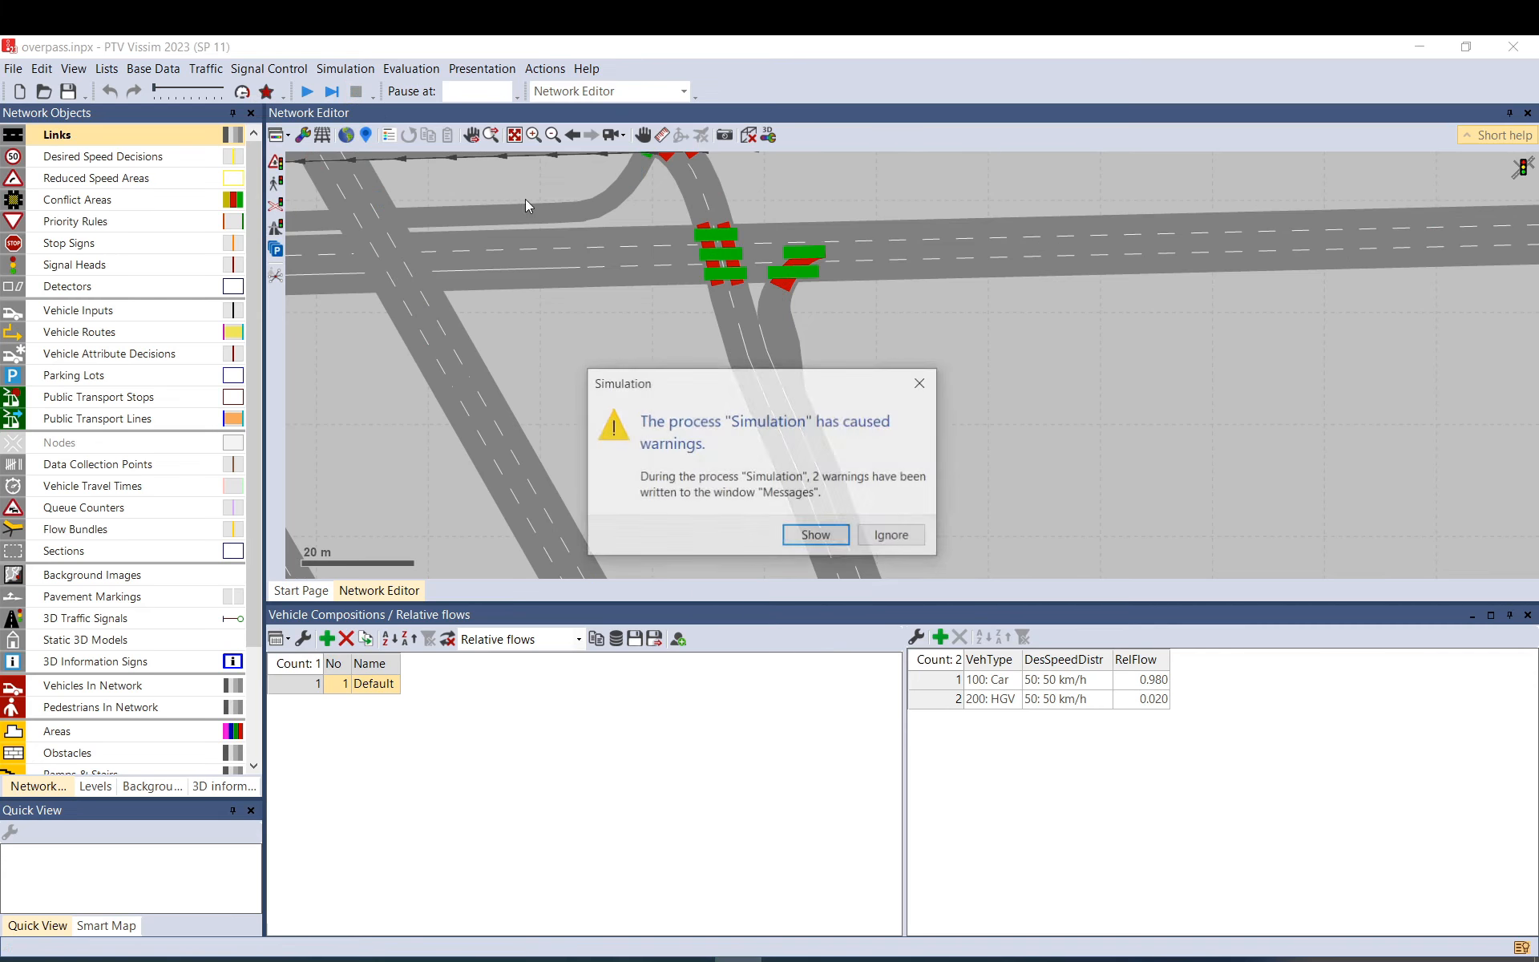
pyautogui.click(818, 536)
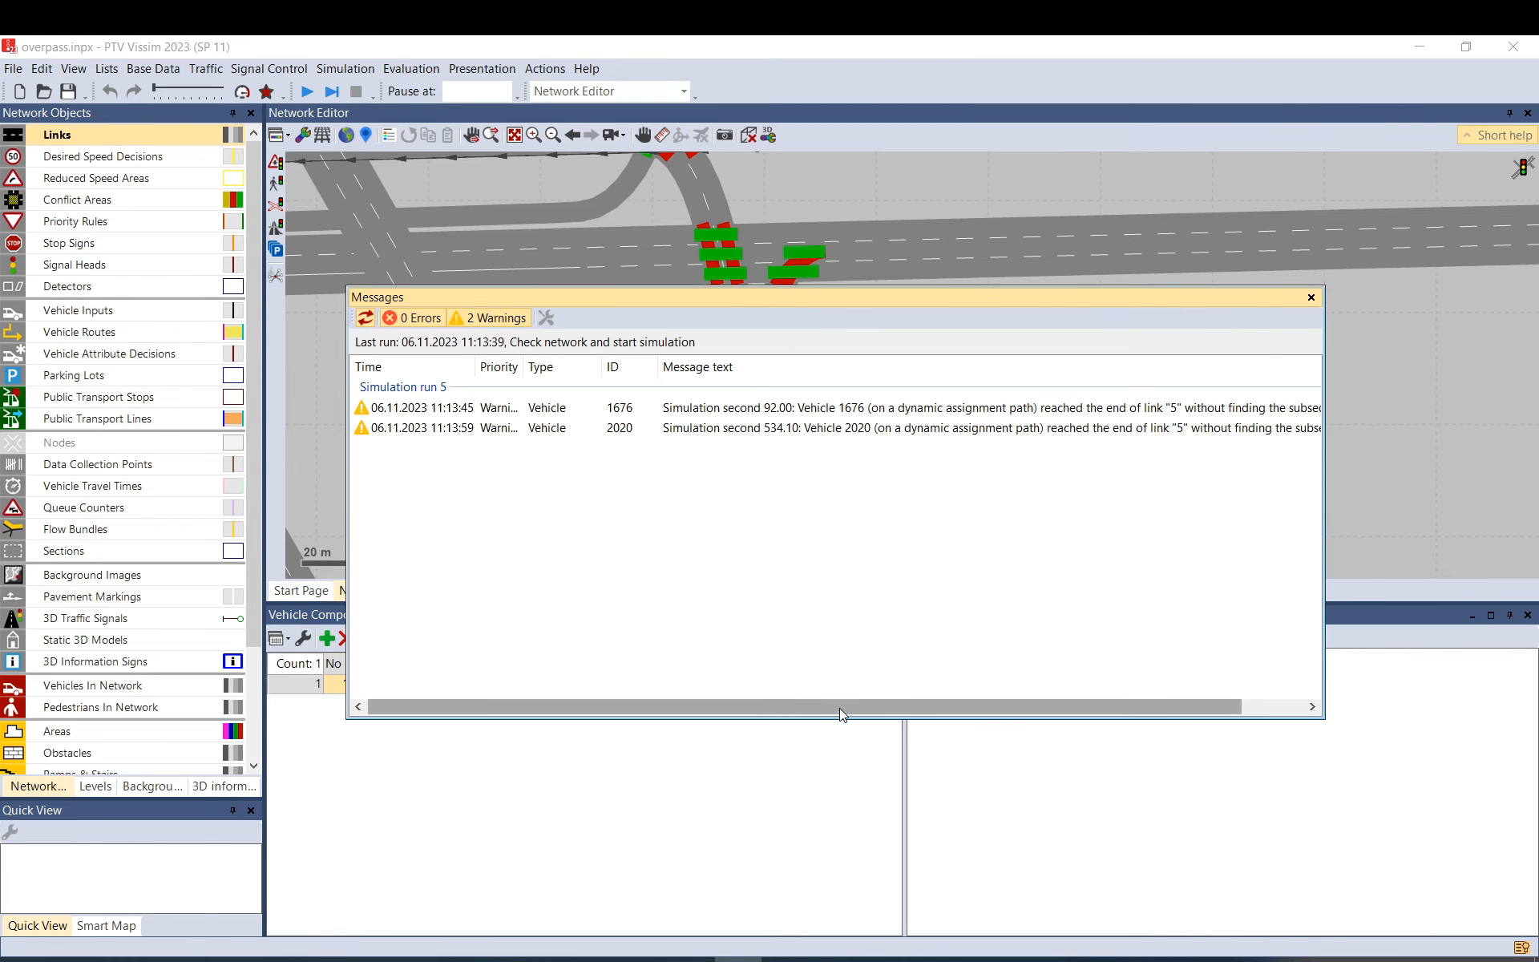
pyautogui.moveTo(1023, 706); pyautogui.dragTo(1085, 707)
# Read the vehicle 1676 and 2020 warnings about link 5, widening the Messages window and text column.
pyautogui.click(1005, 408)
pyautogui.click(1029, 429)
pyautogui.click(1056, 411)
pyautogui.click(1058, 429)
pyautogui.click(1059, 410)
pyautogui.click(1061, 430)
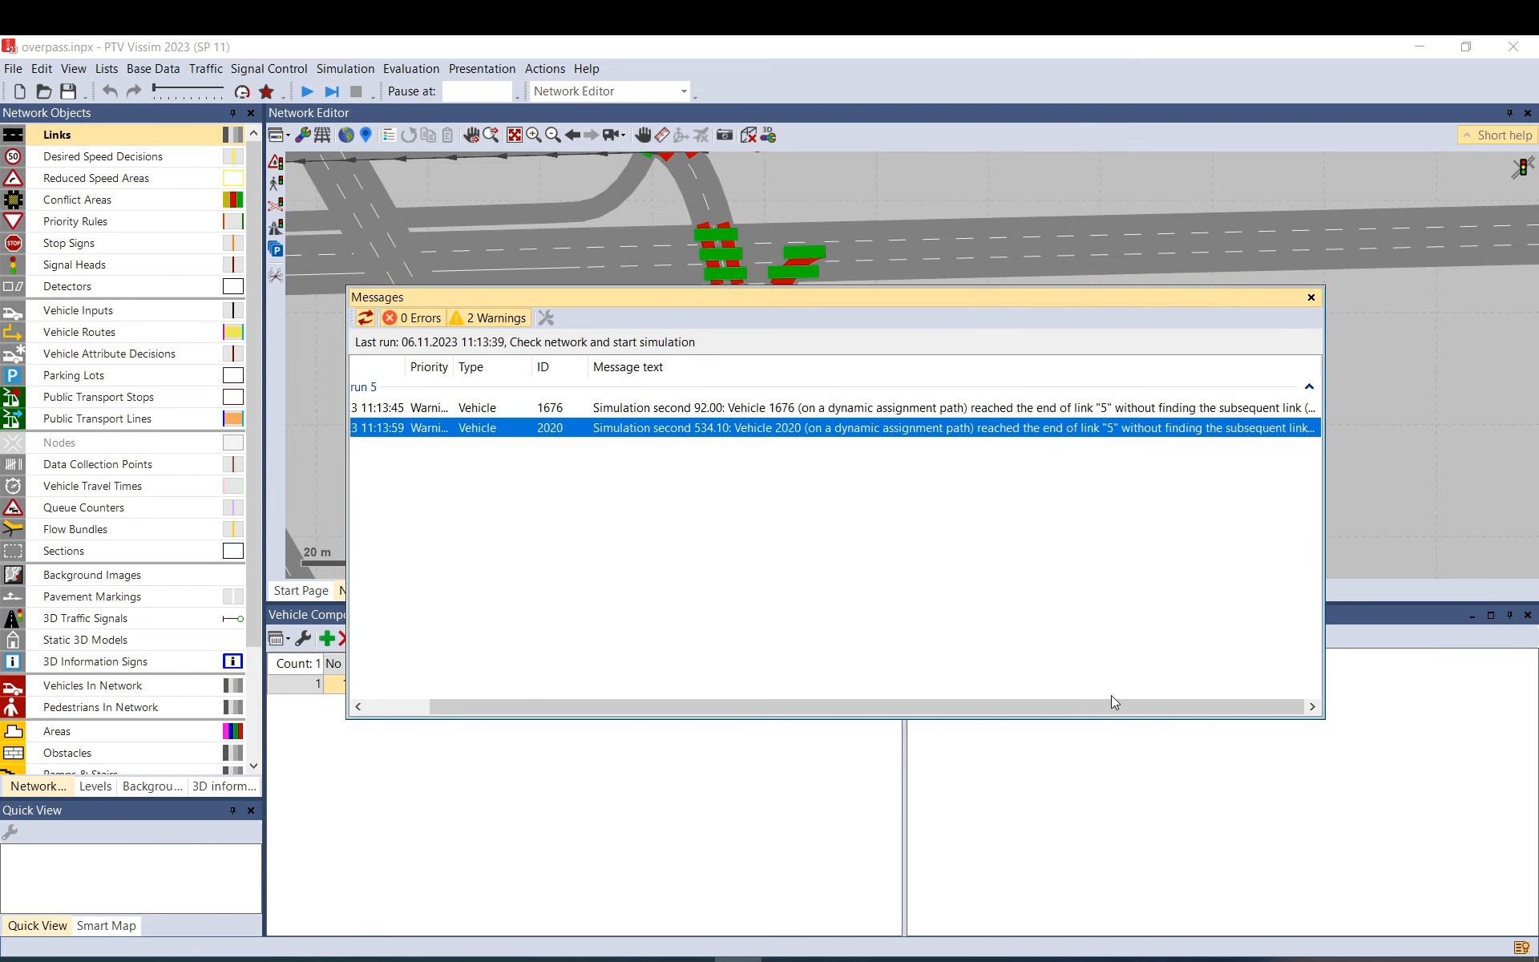
pyautogui.click(1097, 410)
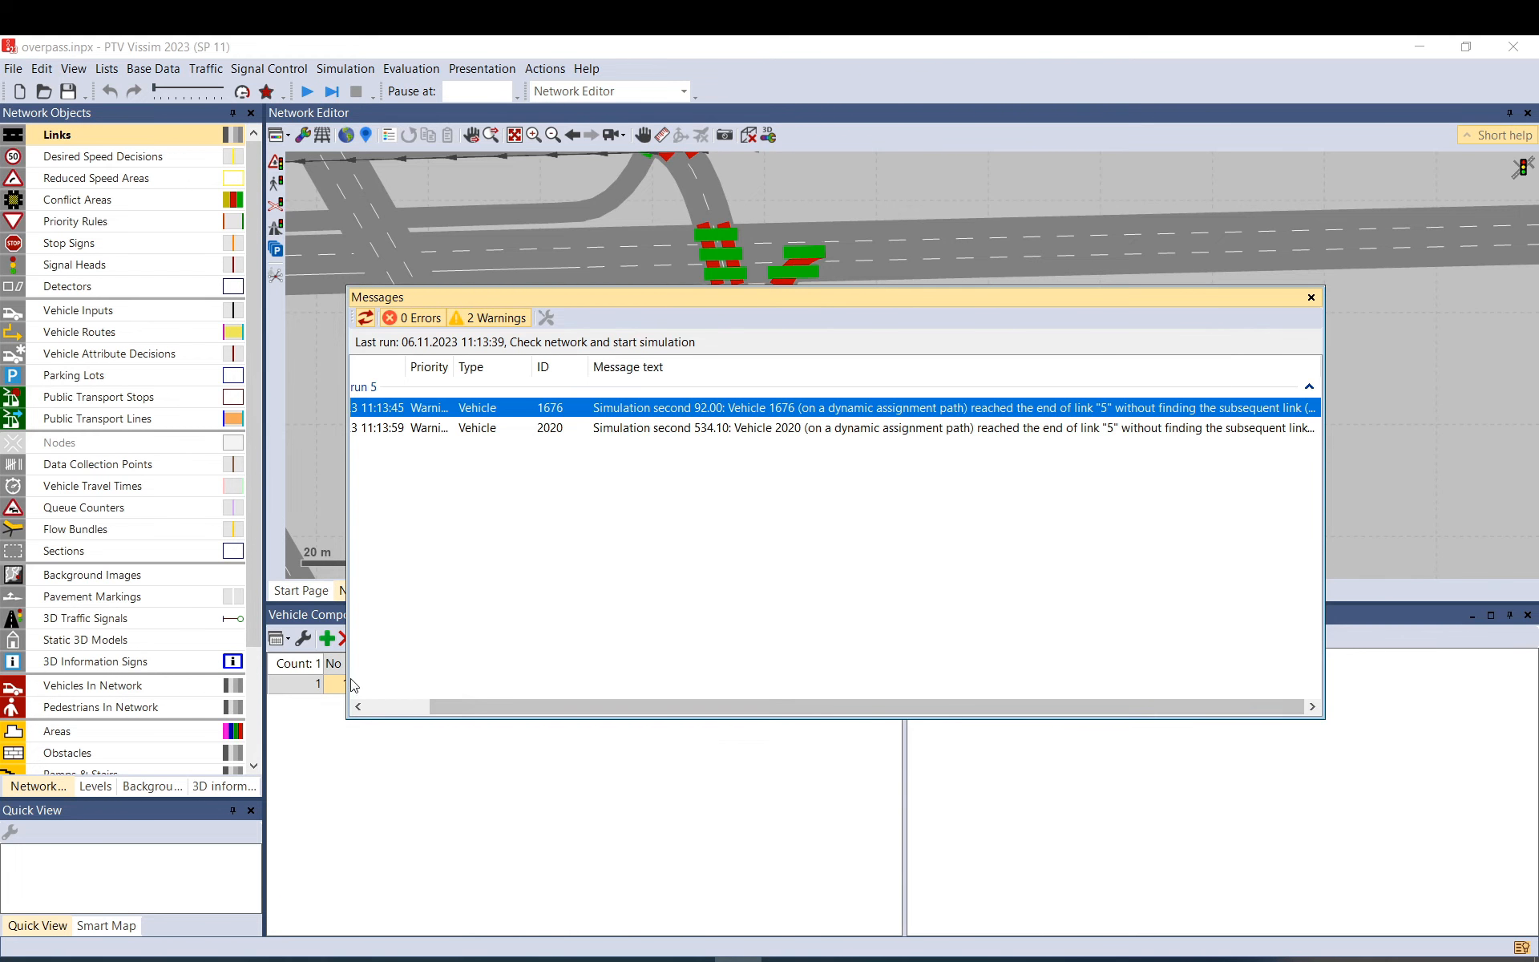
pyautogui.moveTo(347, 683); pyautogui.dragTo(160, 681)
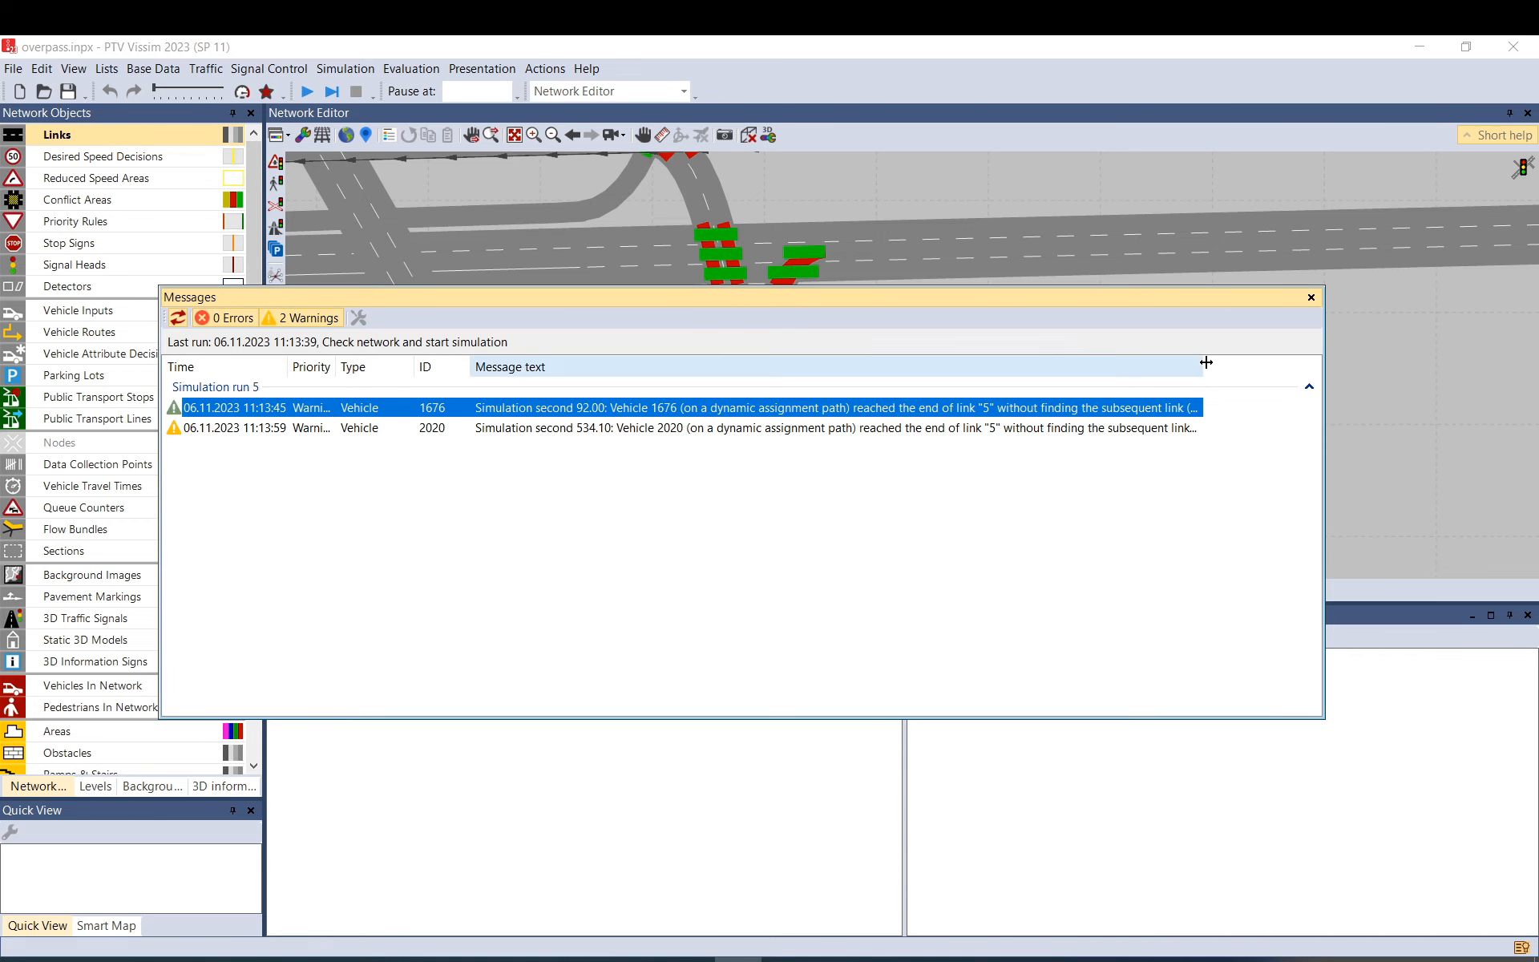
pyautogui.moveTo(1203, 369); pyautogui.dragTo(1299, 371)
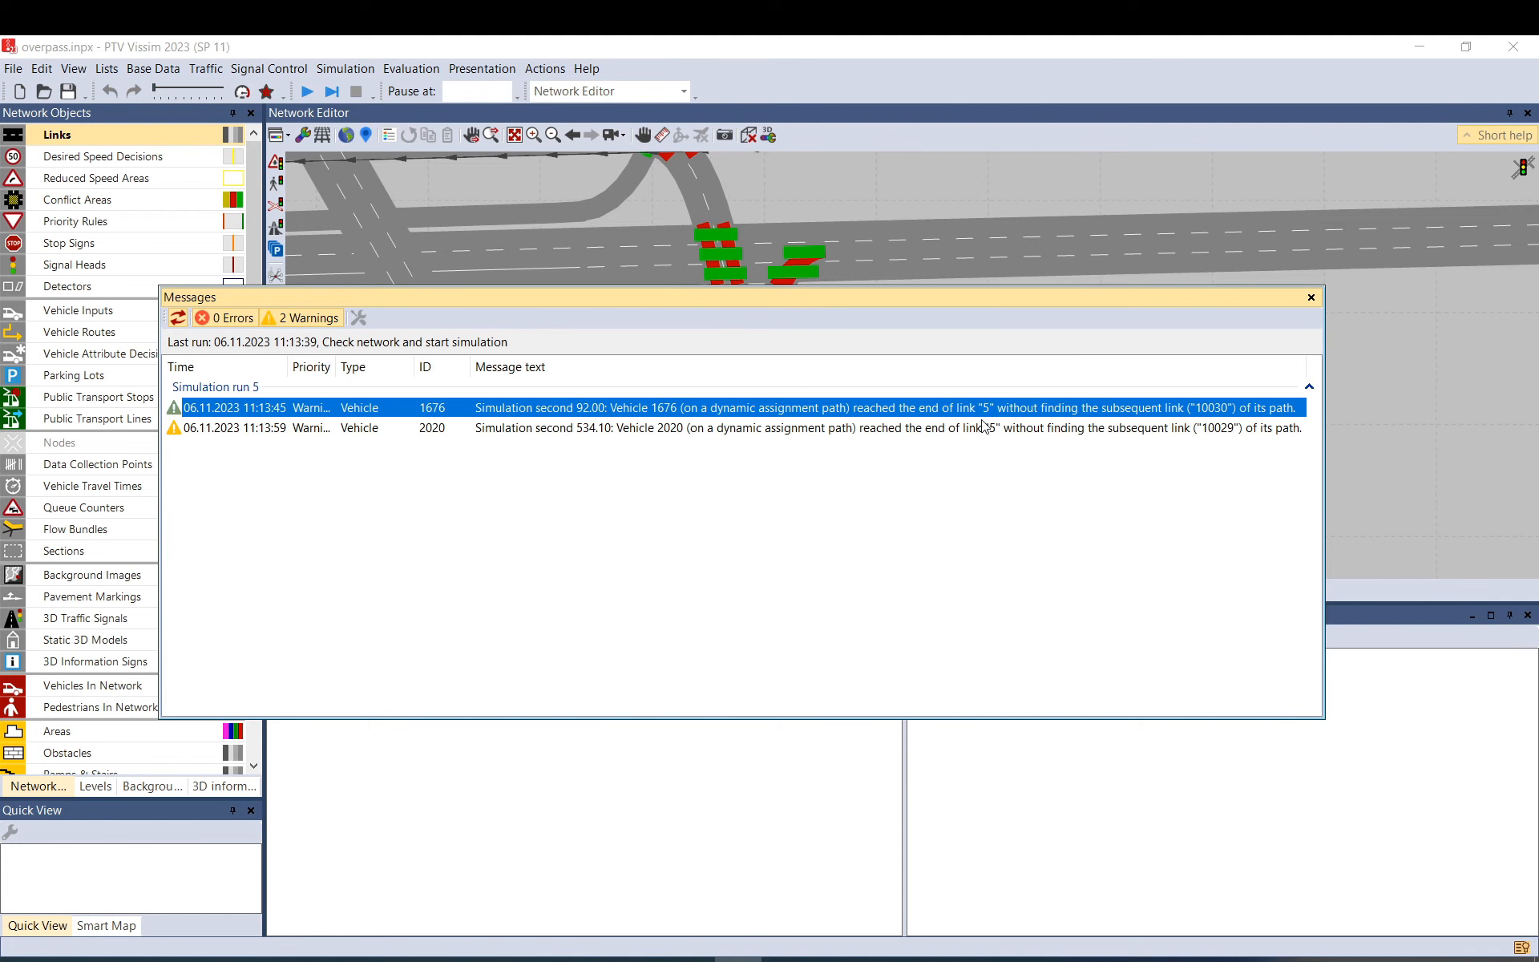
# Close Messages, open the Links / Lanes list and zoom the network to link 5.
pyautogui.click(1311, 296)
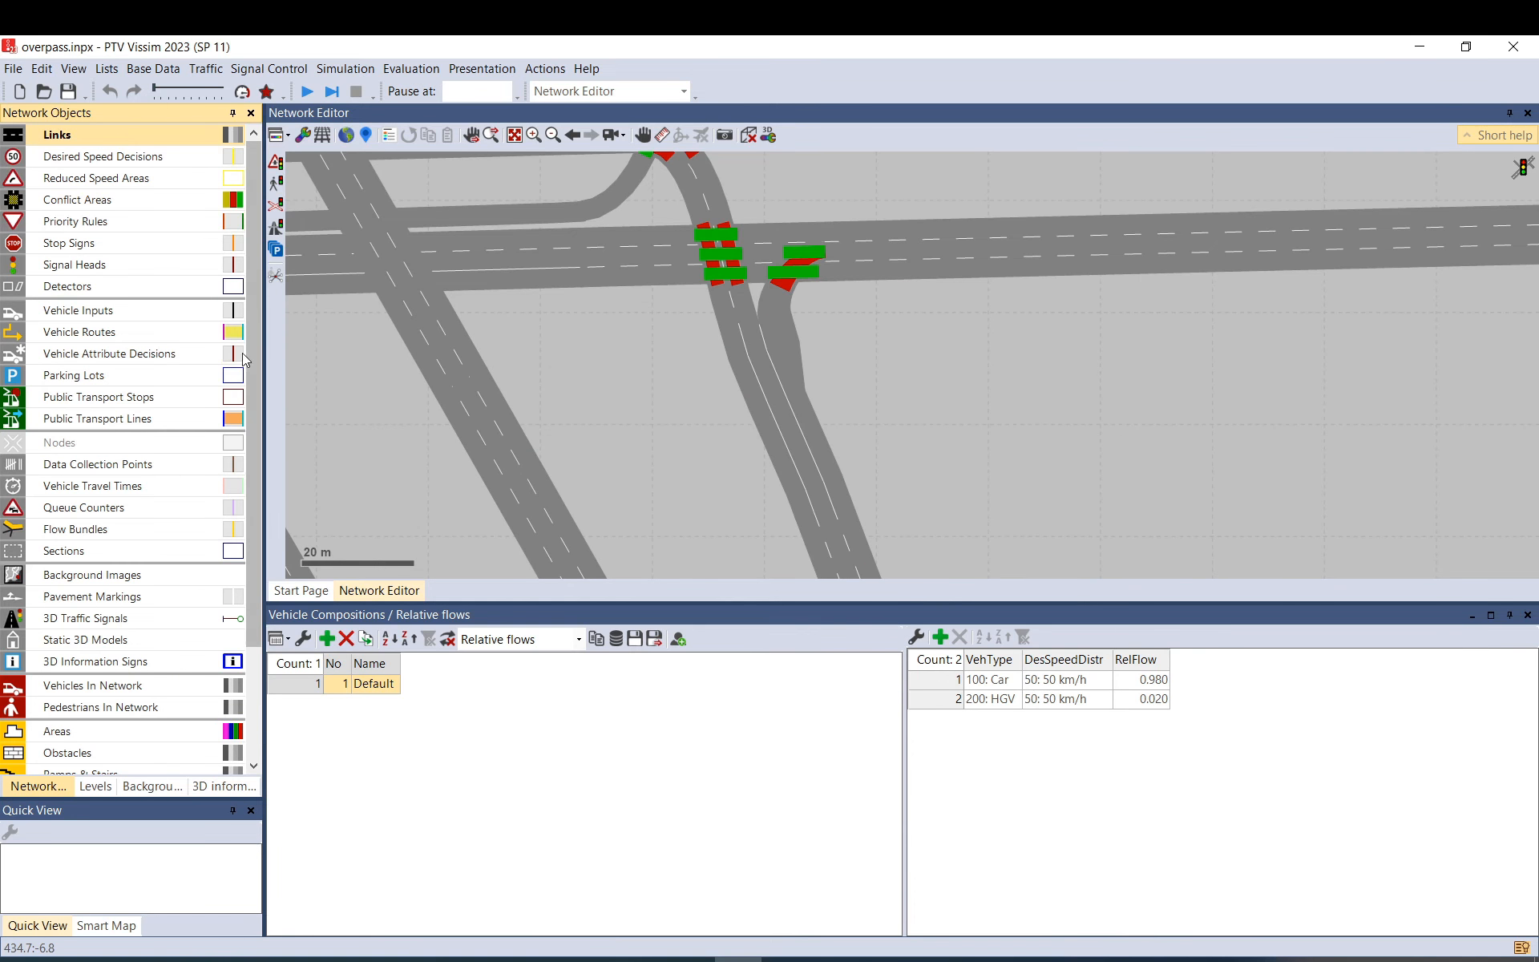
pyautogui.rightClick(84, 134)
pyautogui.click(120, 142)
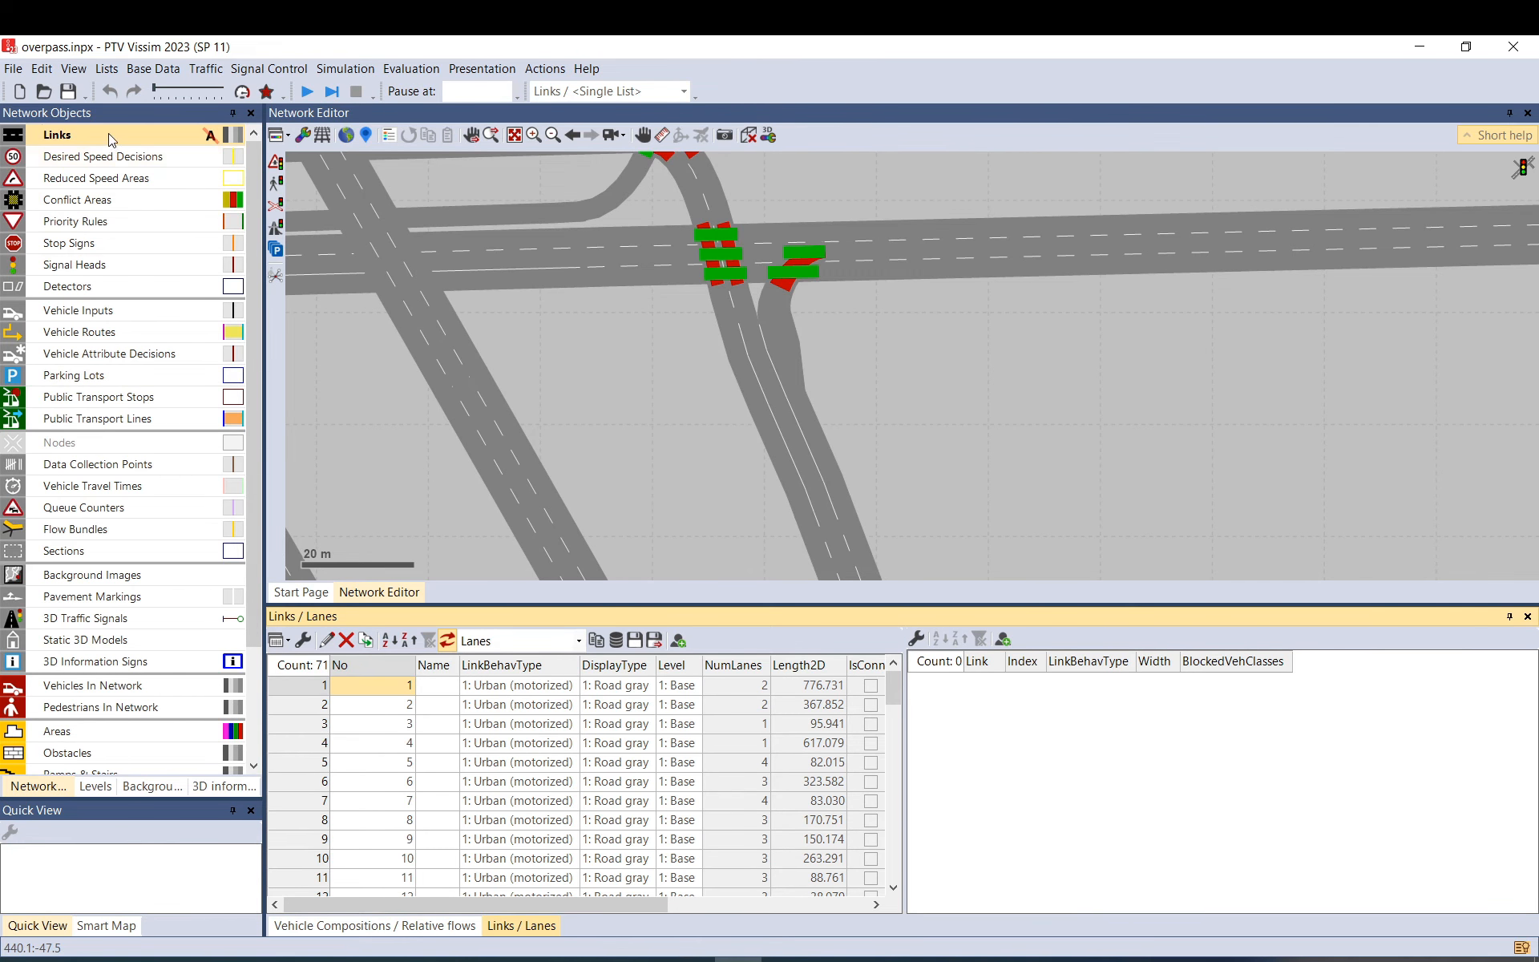
pyautogui.click(303, 761)
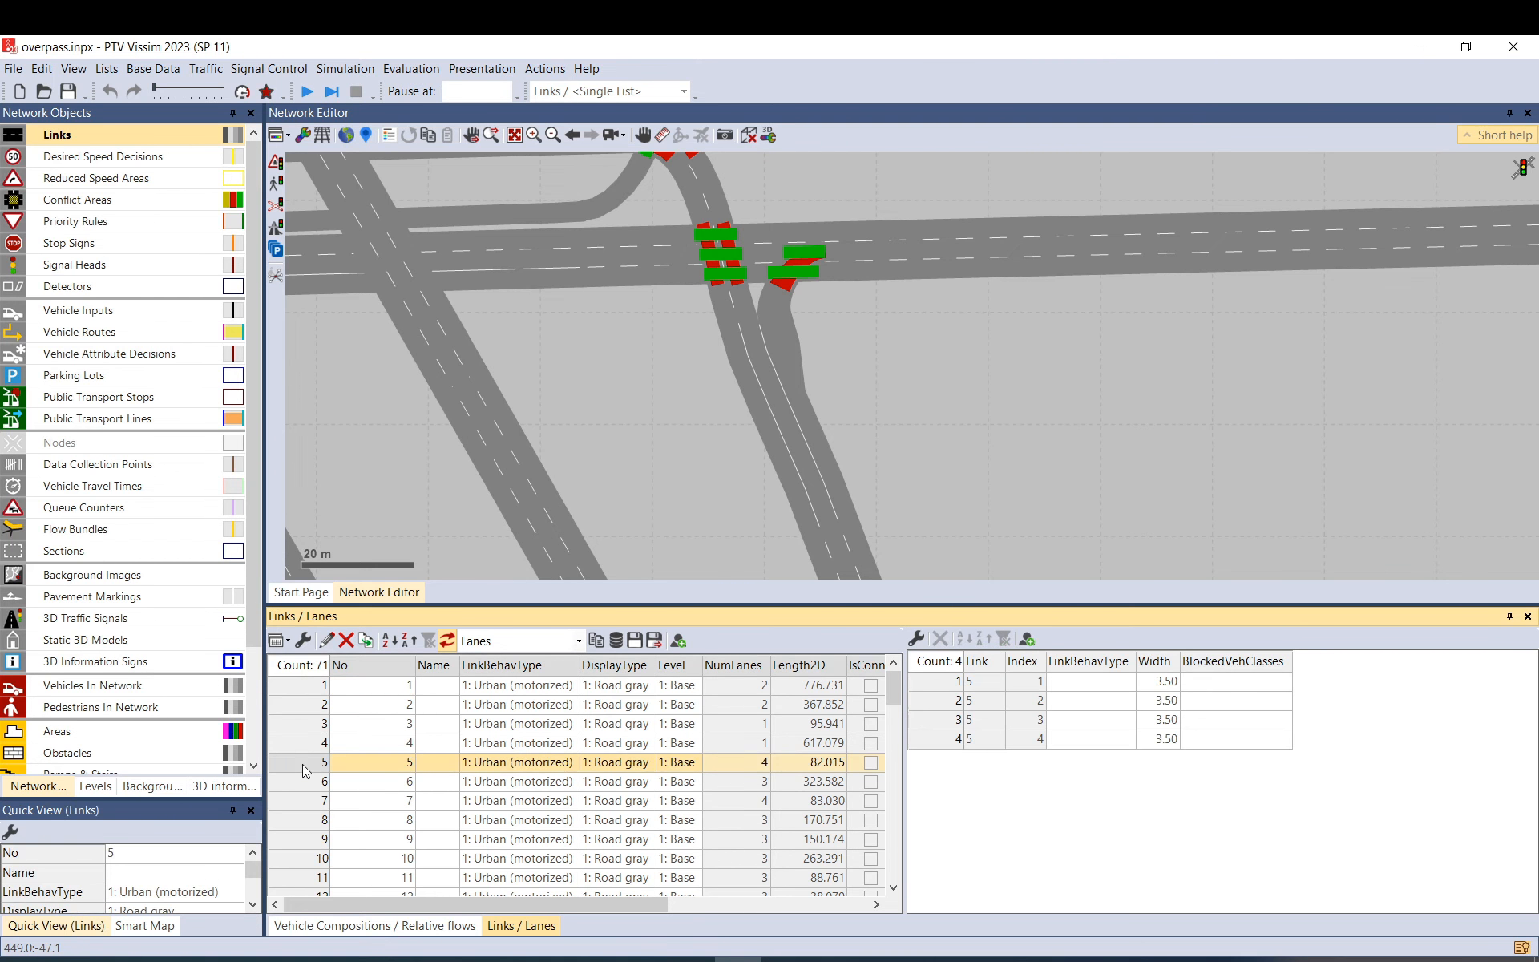
pyautogui.scroll(-5, 667, 429)
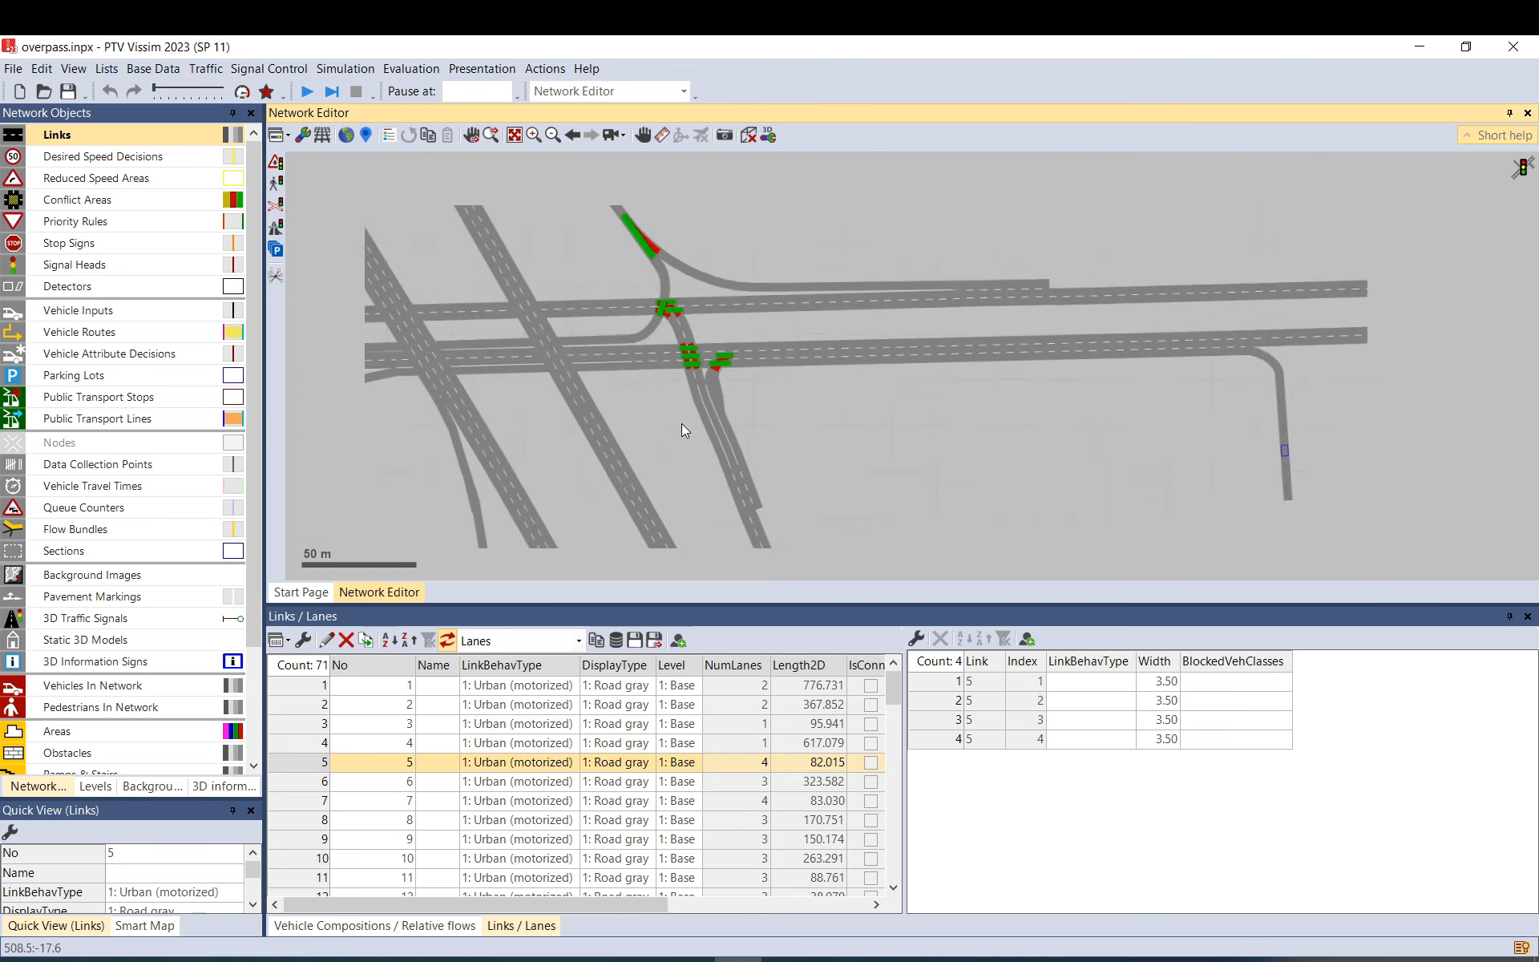
pyautogui.rightClick(306, 765)
pyautogui.click(358, 854)
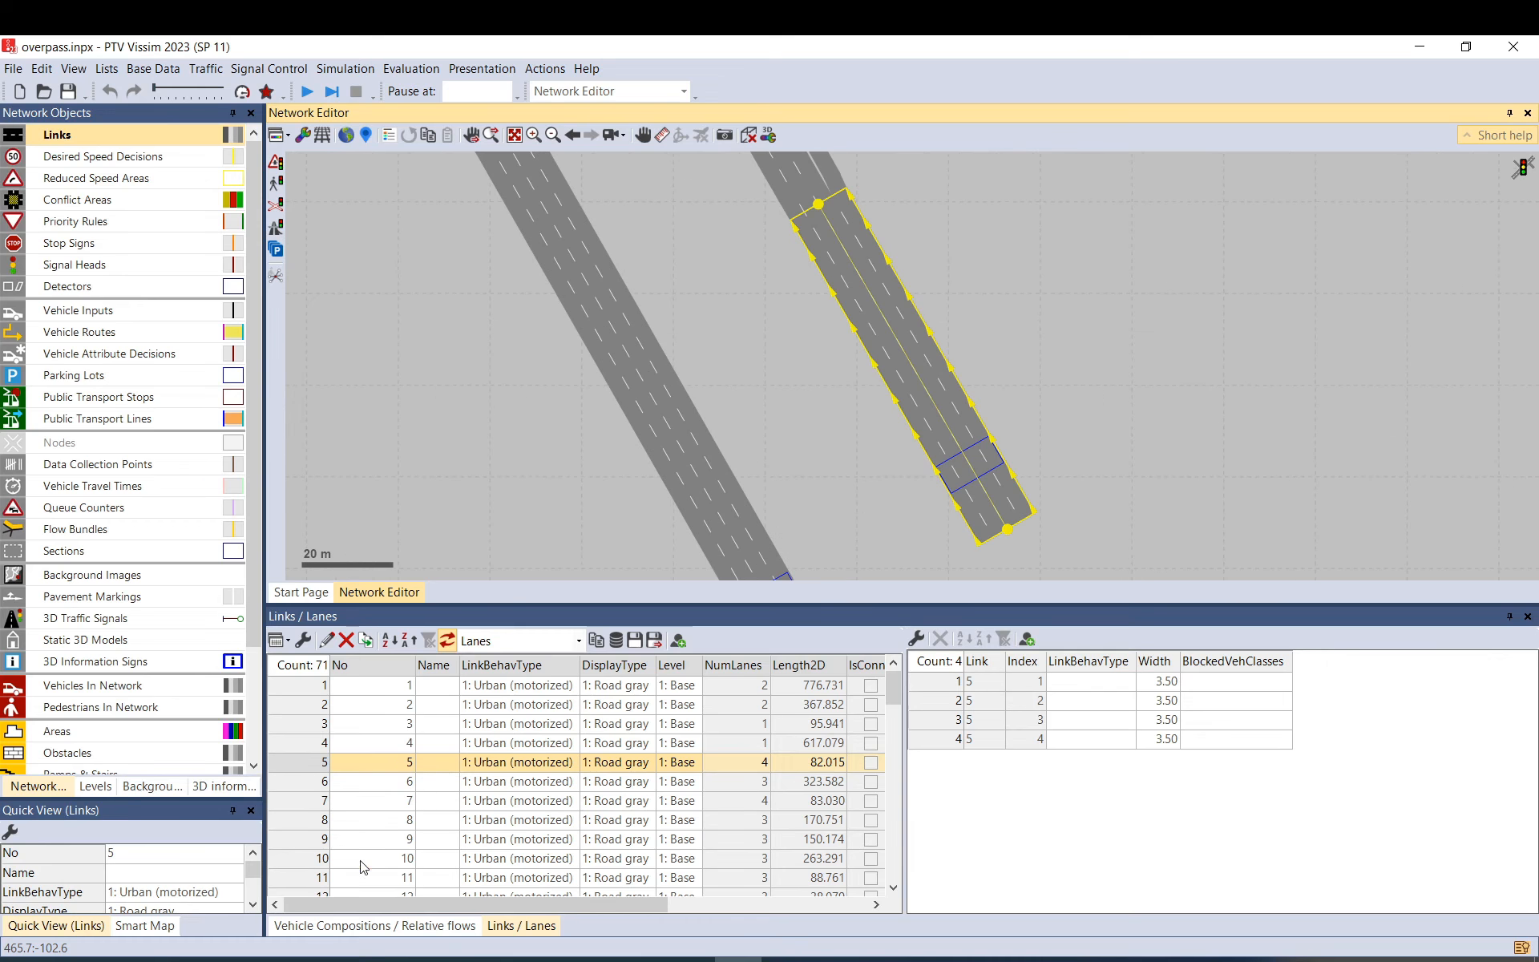
# Inspect link 30 and connector 10030 where they join link 5.
pyautogui.moveTo(770, 396); pyautogui.dragTo(684, 489)
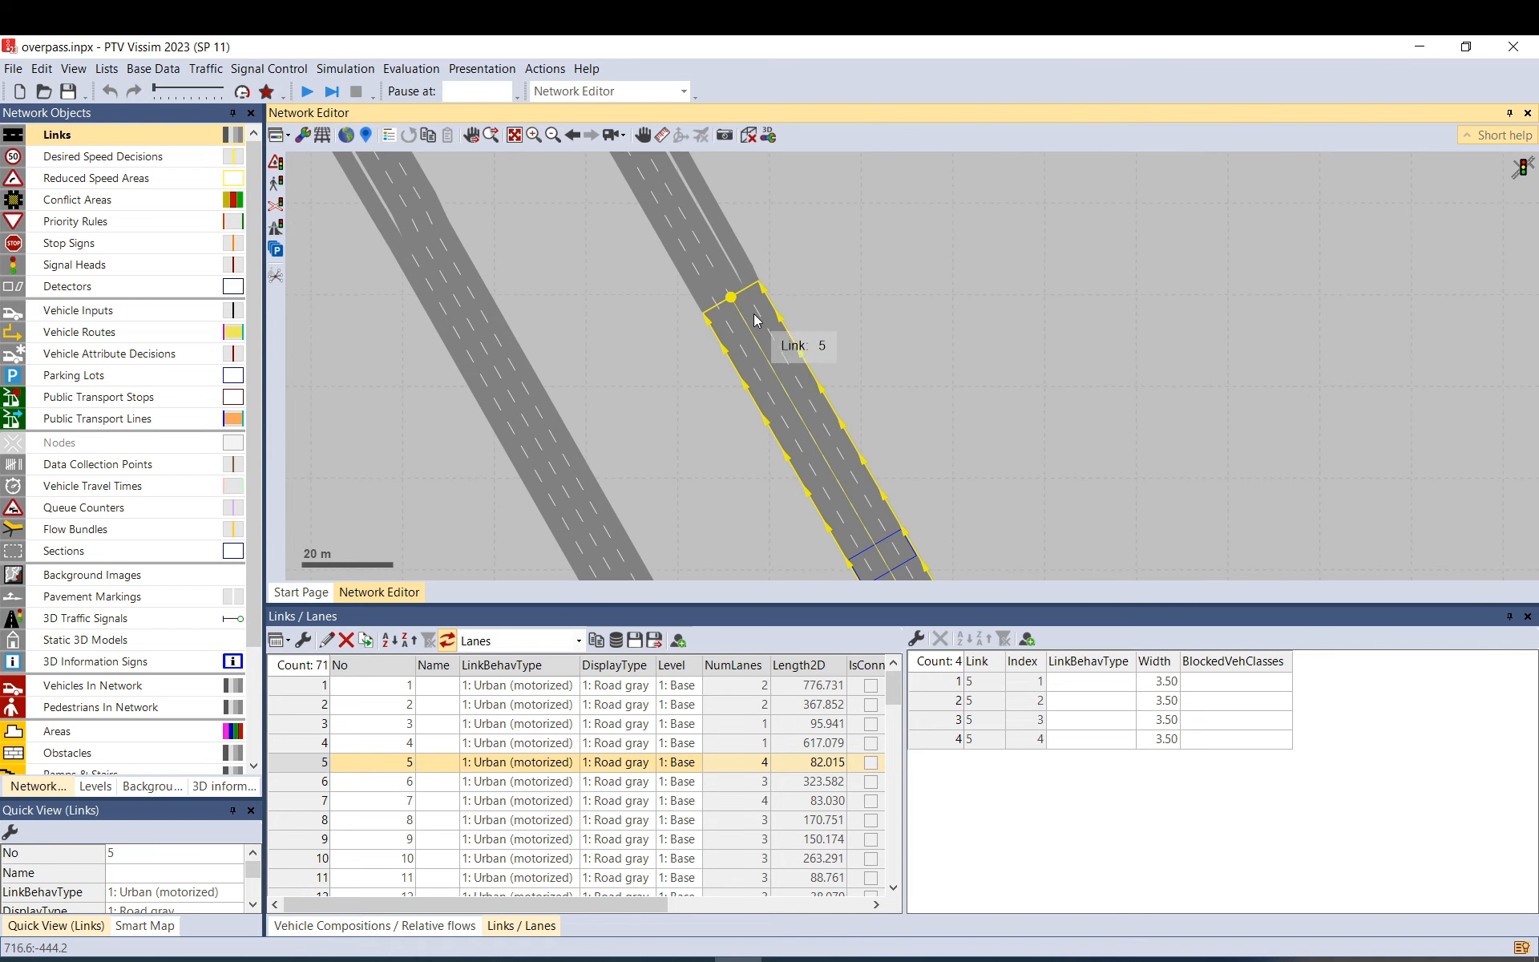
pyautogui.moveTo(816, 302); pyautogui.dragTo(757, 327)
pyautogui.moveTo(835, 360); pyautogui.dragTo(777, 320)
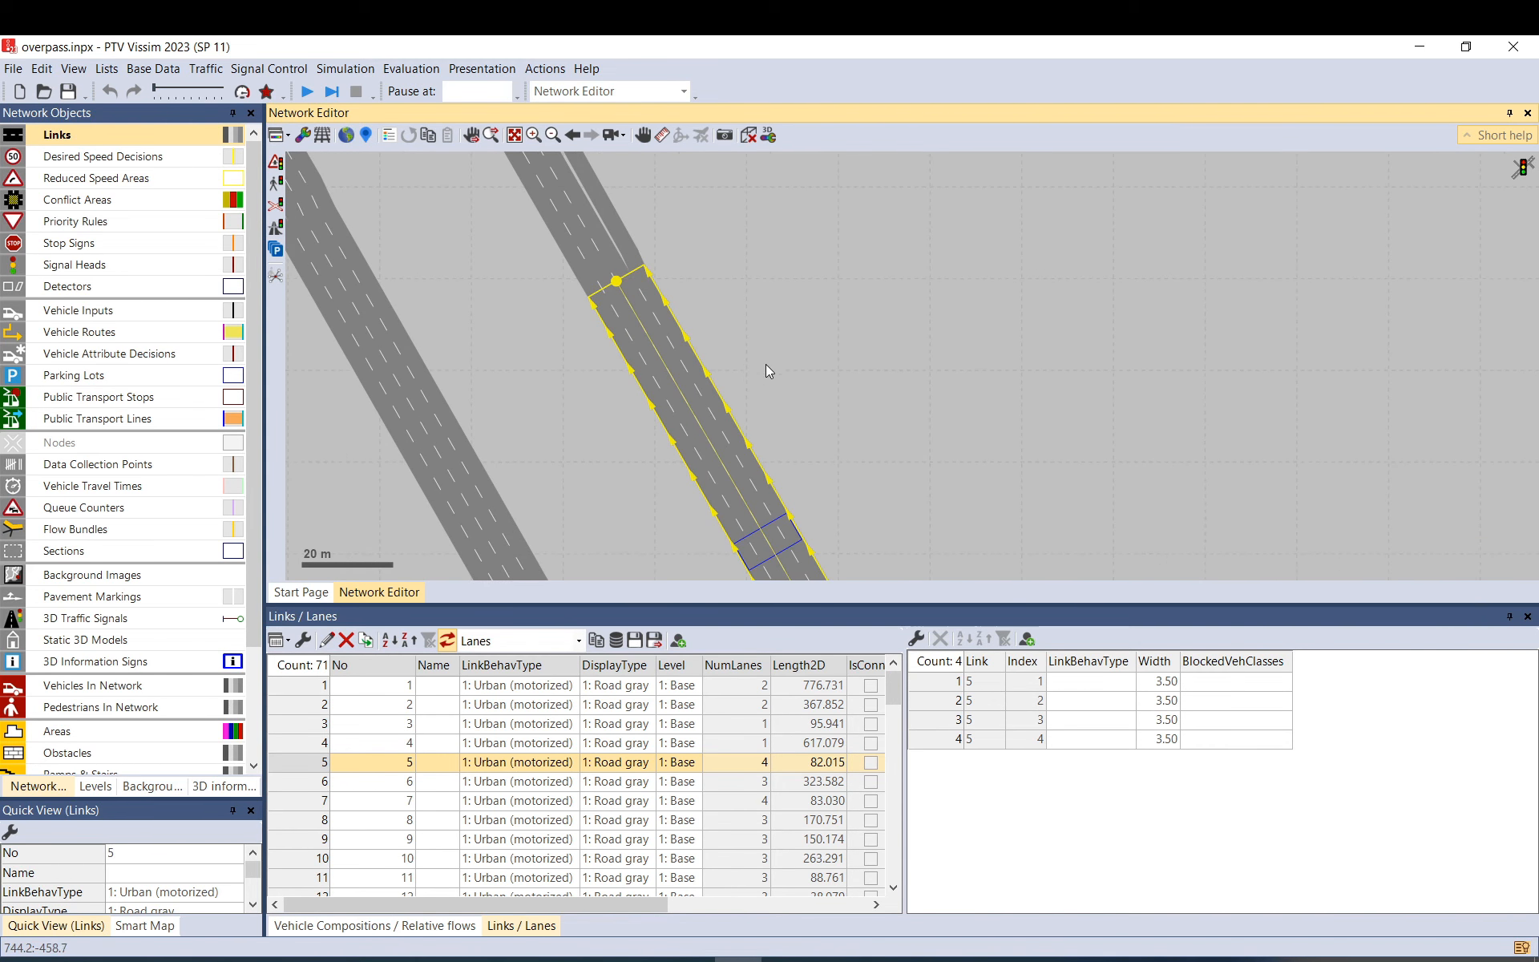
pyautogui.click(767, 365)
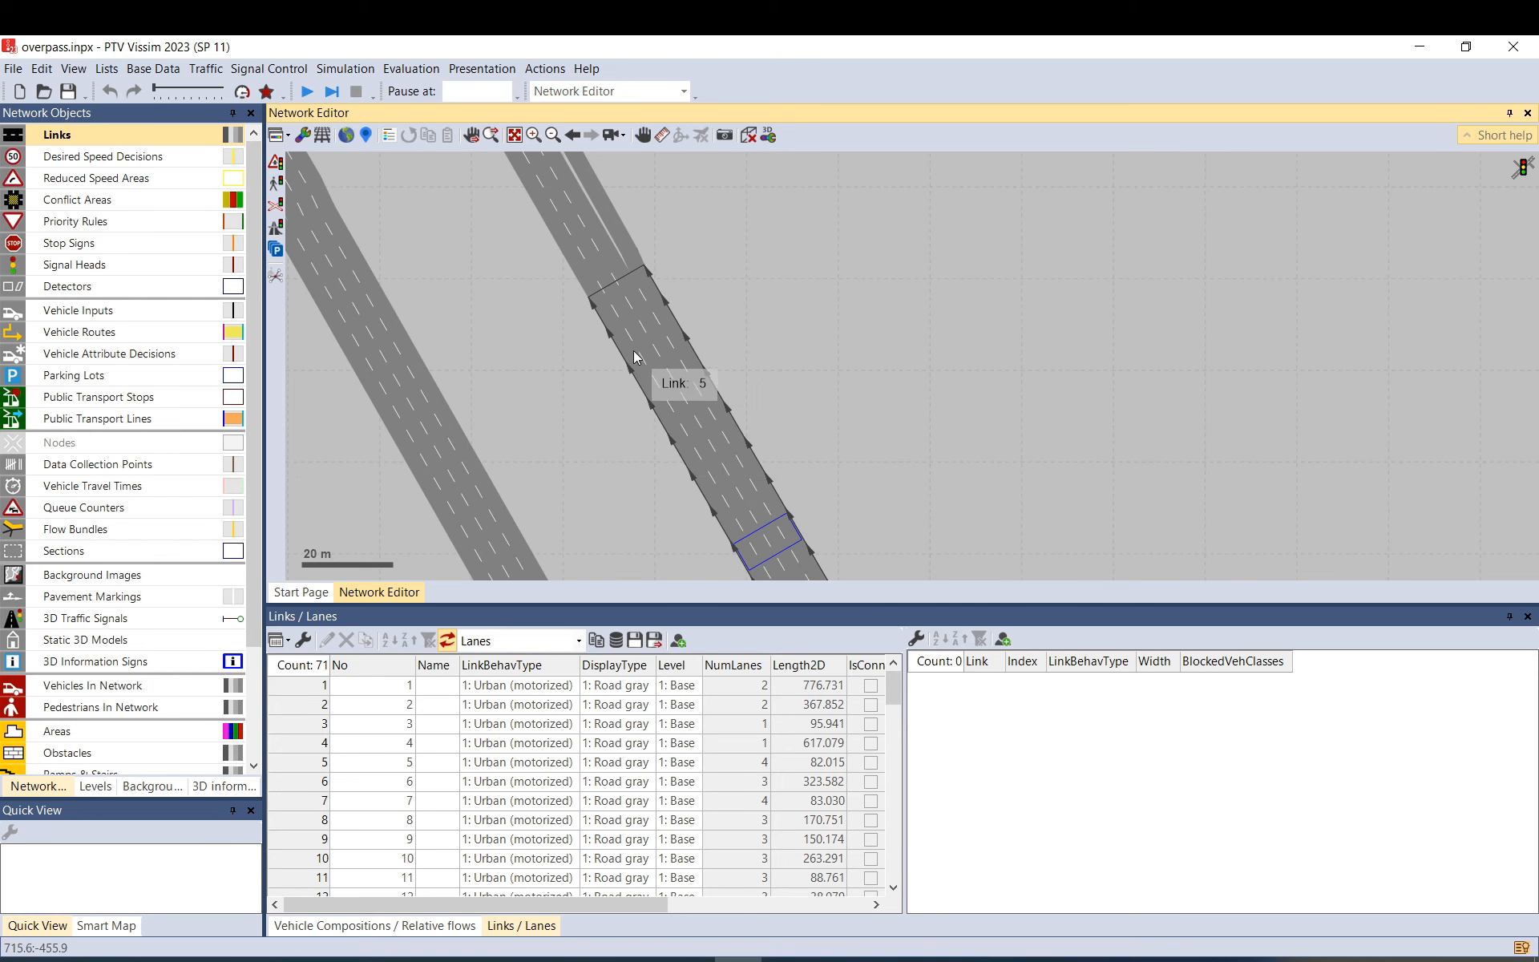
pyautogui.click(623, 253)
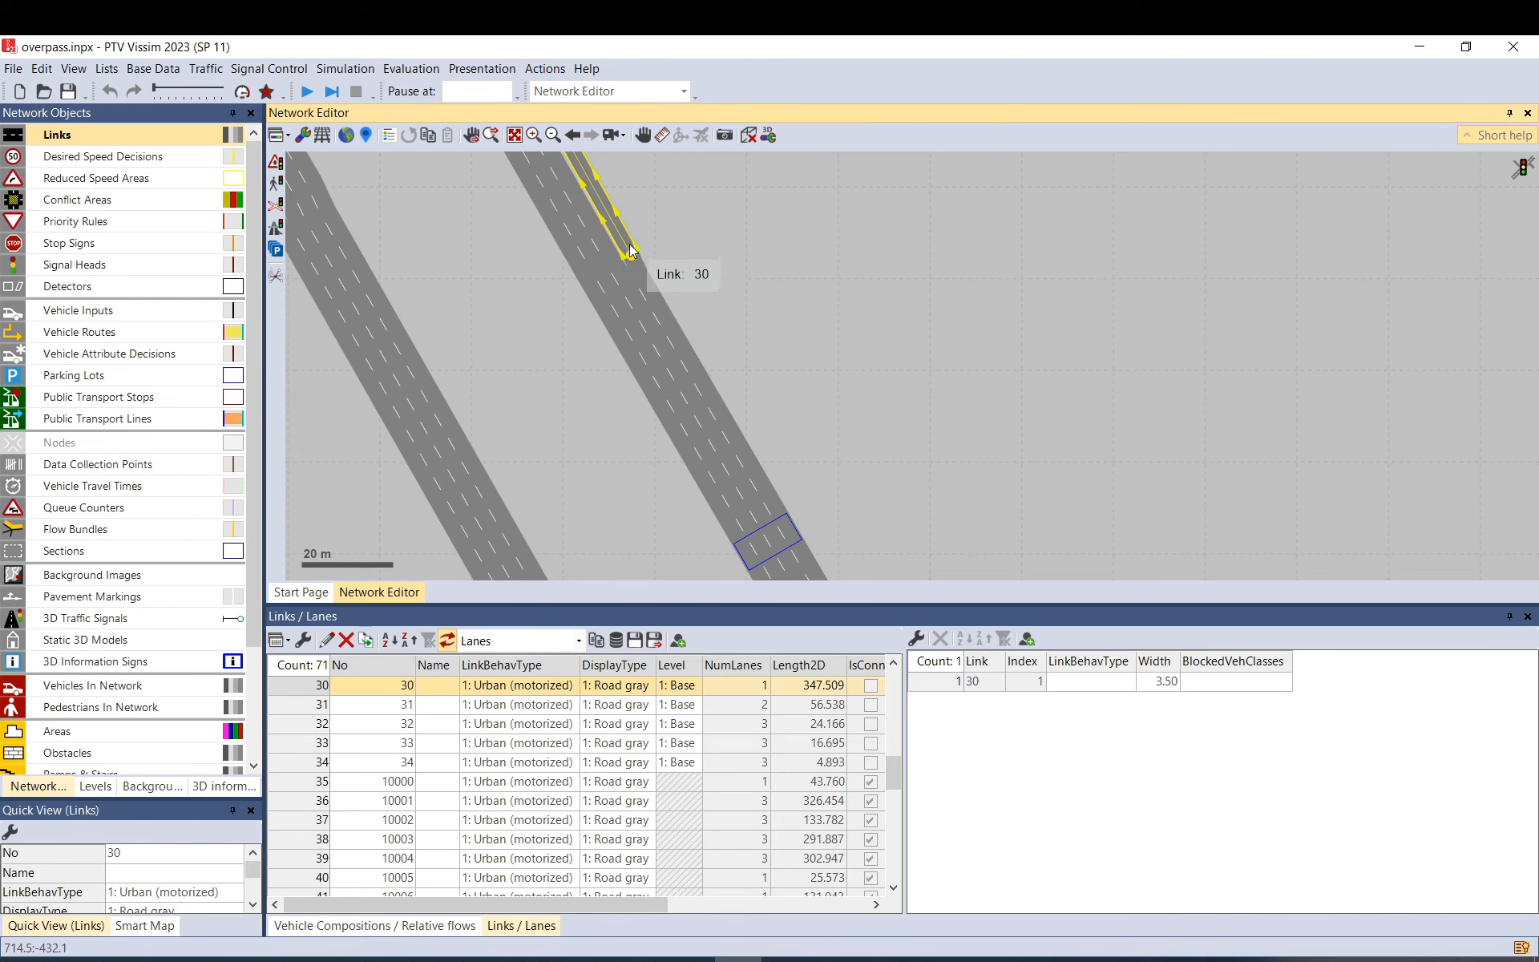
pyautogui.click(632, 257)
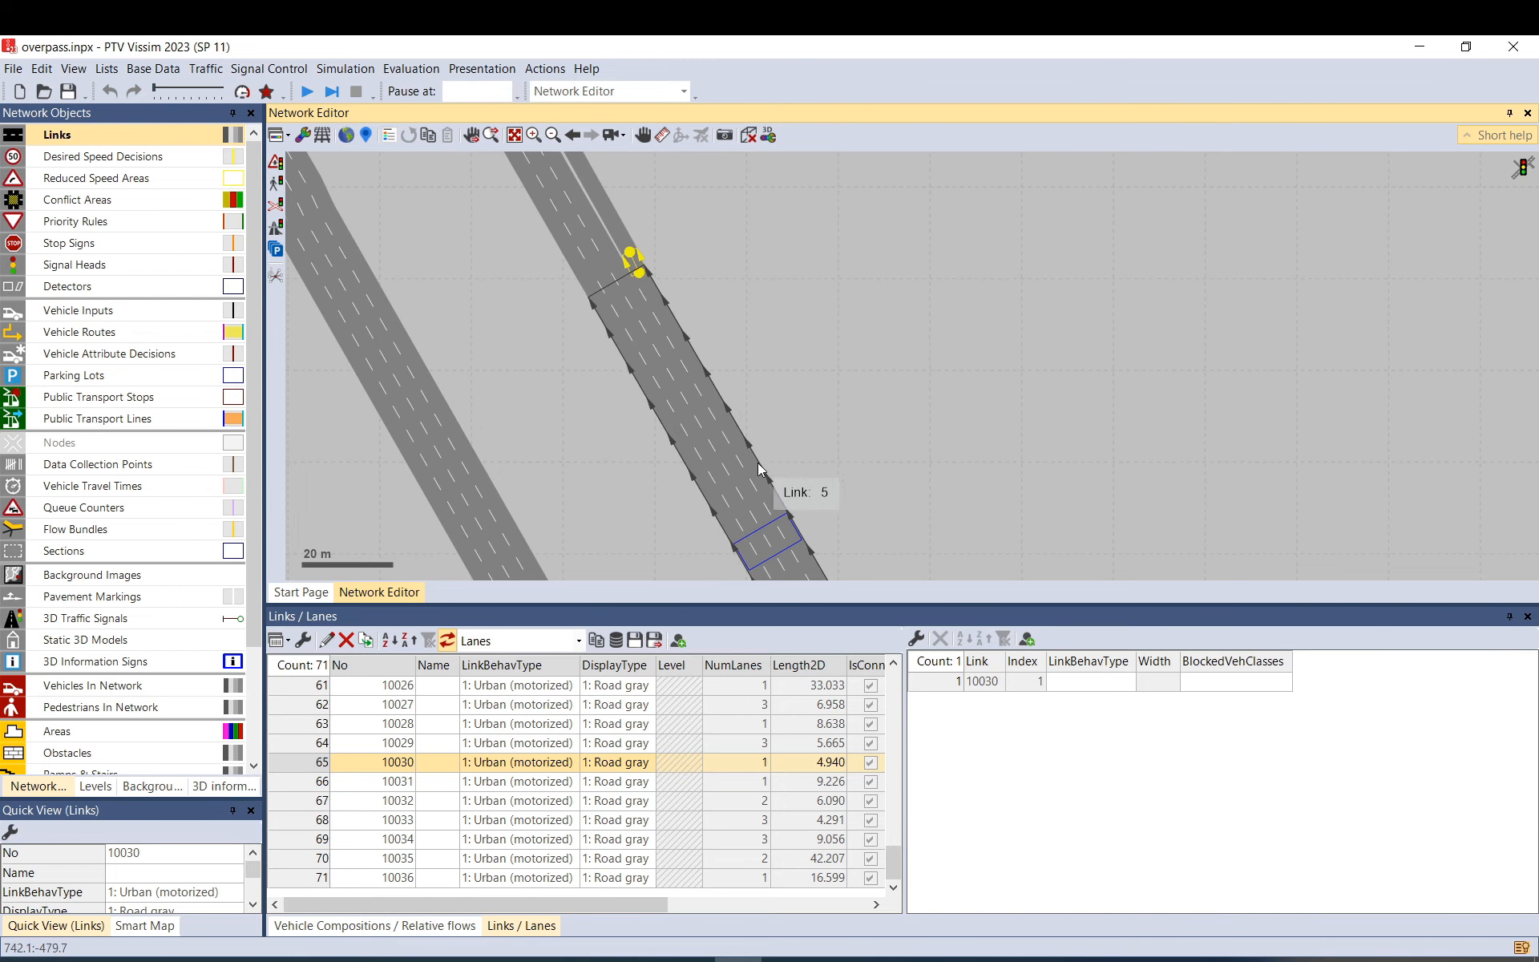
pyautogui.moveTo(814, 488); pyautogui.dragTo(813, 442)
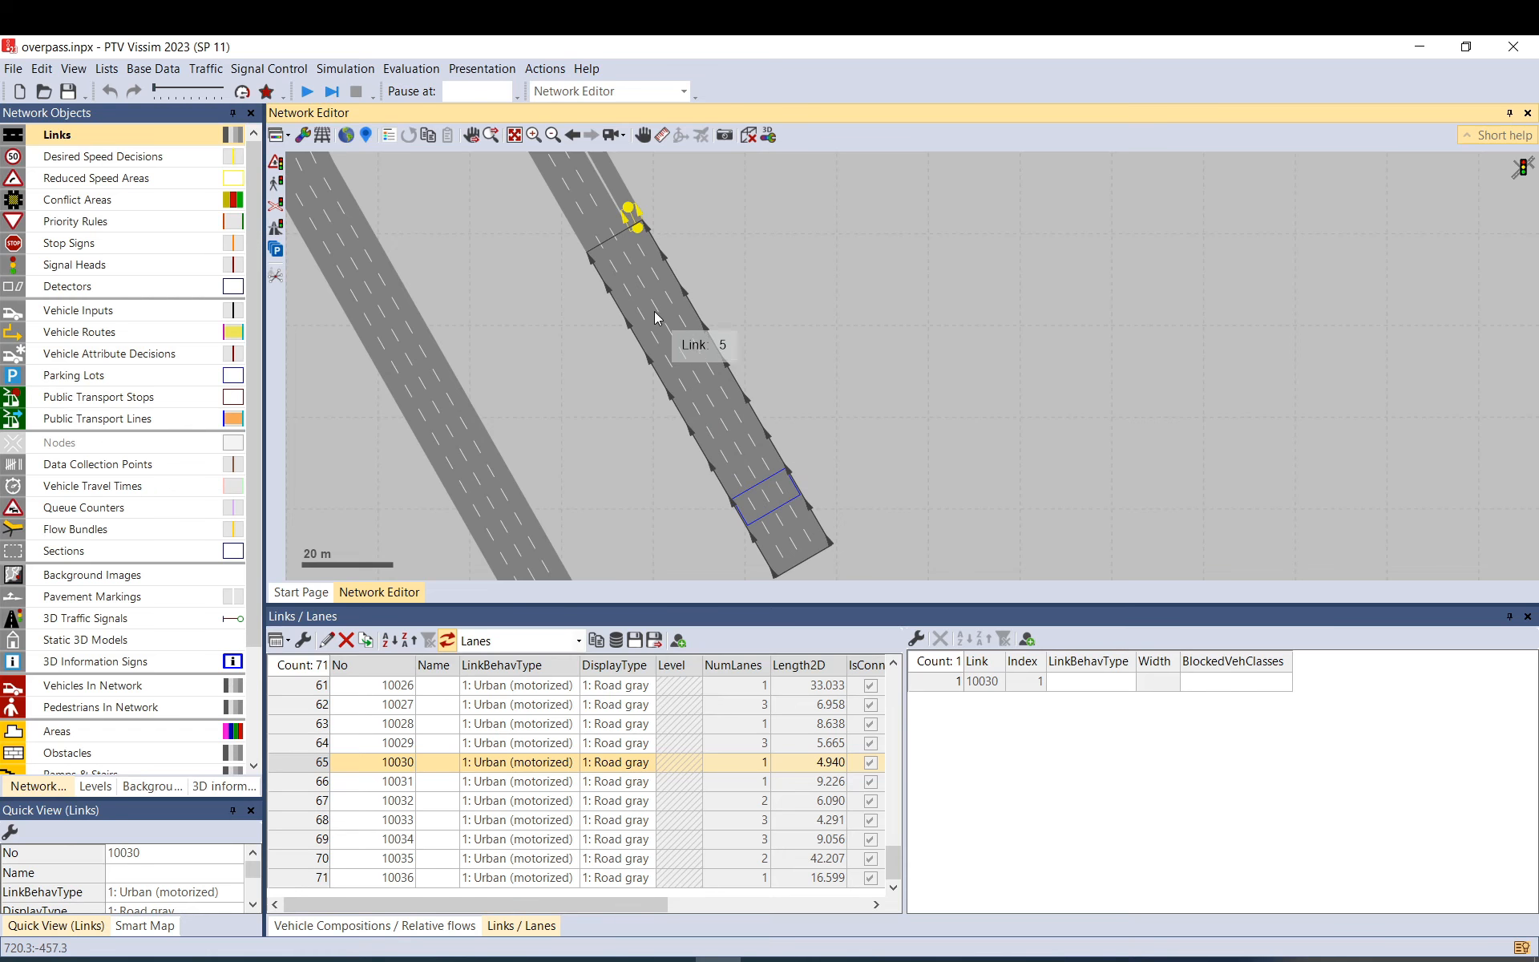
pyautogui.press('Escape')
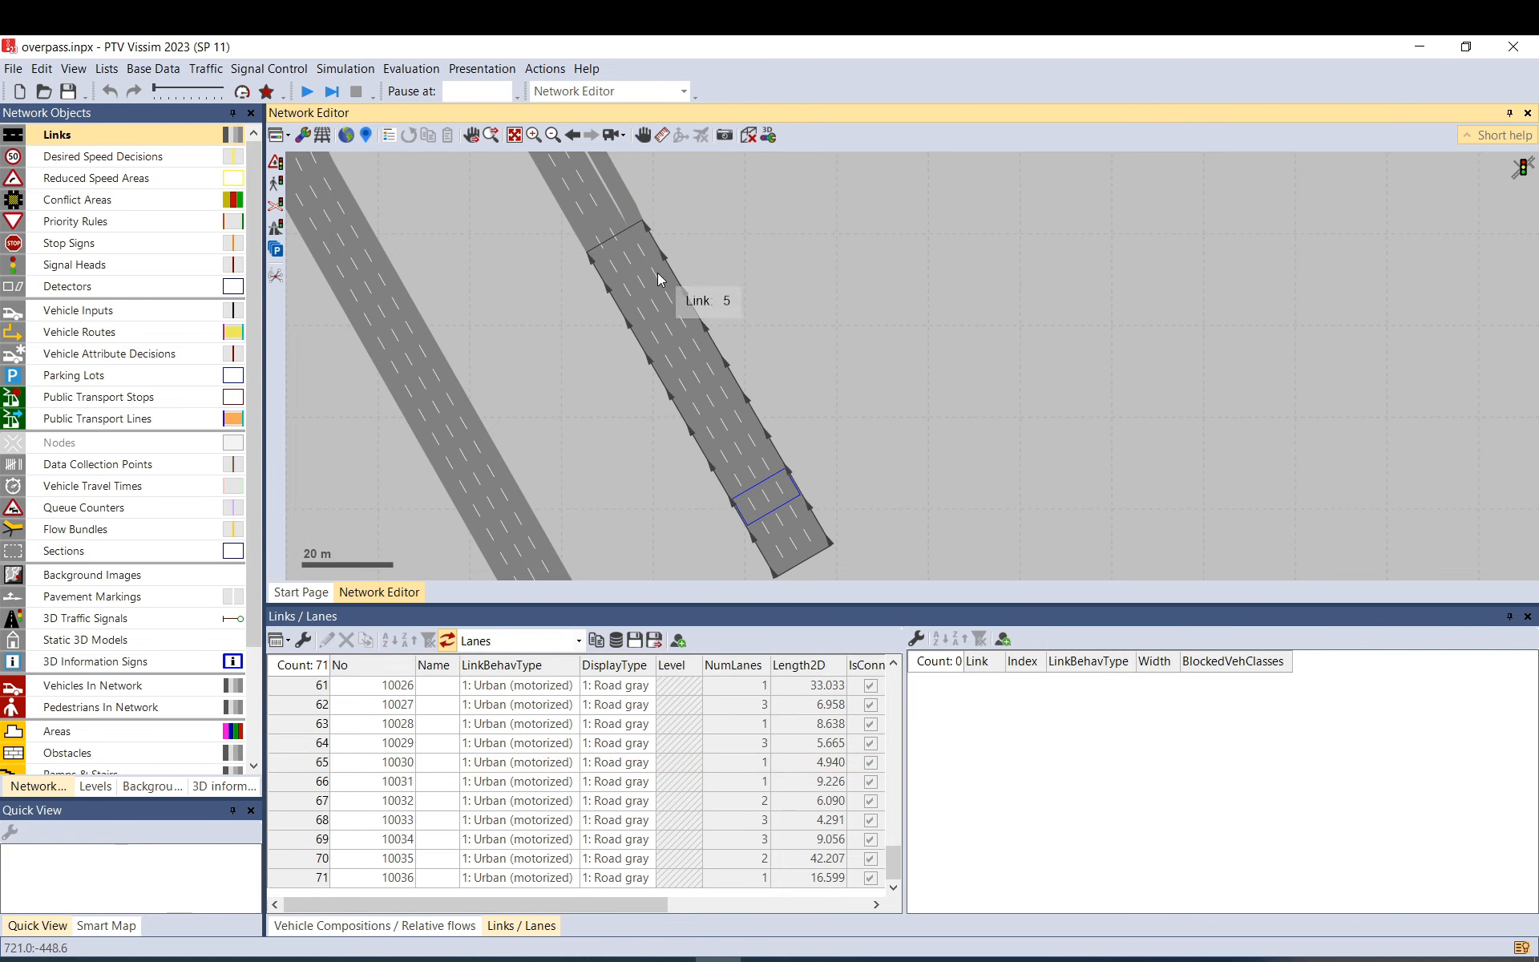
pyautogui.moveTo(789, 448); pyautogui.dragTo(695, 253)
# Extend link 5's end point down-right to about 447.5 m.
pyautogui.scroll(-1, 694, 253)
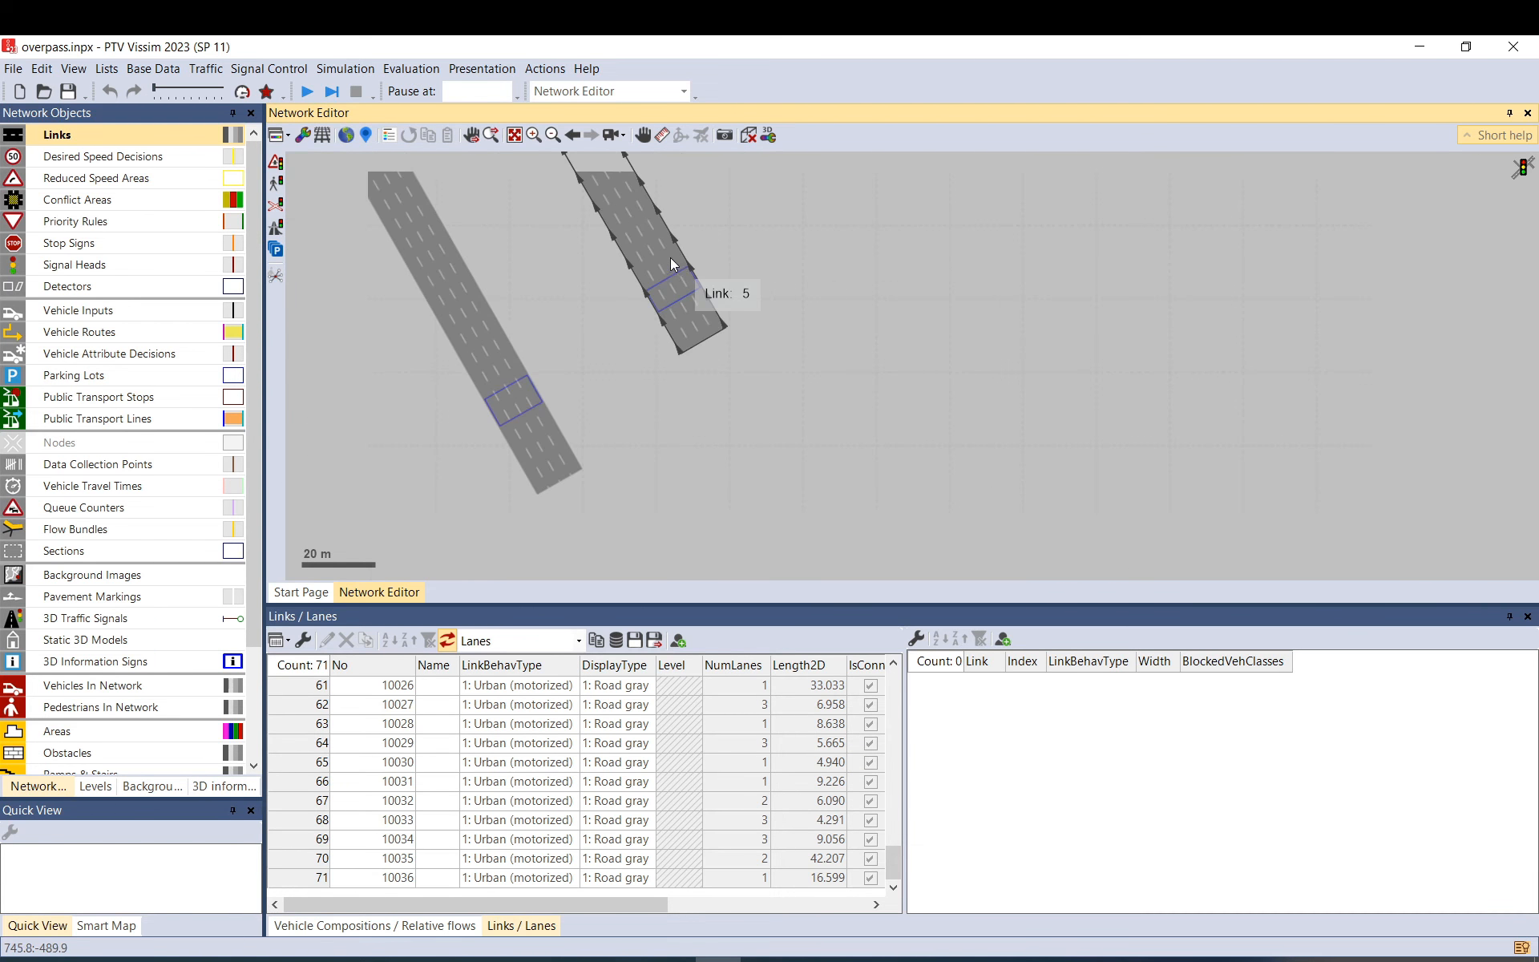
pyautogui.scroll(-1, 670, 257)
pyautogui.click(670, 259)
pyautogui.moveTo(705, 316); pyautogui.dragTo(883, 590)
pyautogui.moveTo(892, 515); pyautogui.dragTo(887, 464)
pyautogui.scroll(-1, 766, 244)
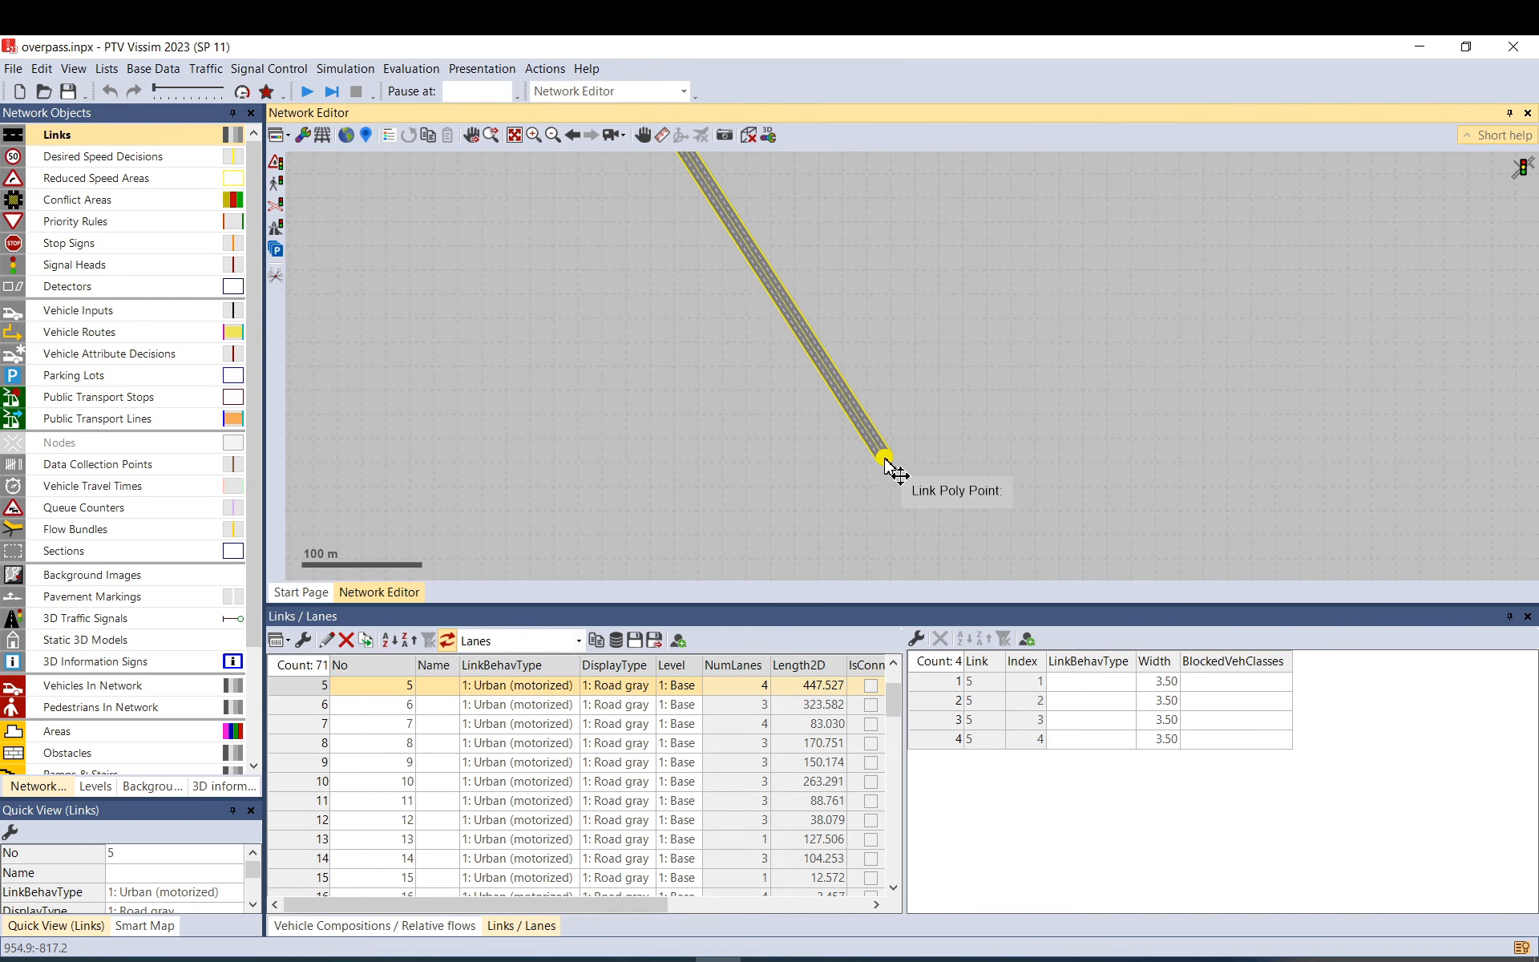
pyautogui.click(802, 253)
pyautogui.moveTo(708, 304); pyautogui.dragTo(570, 431)
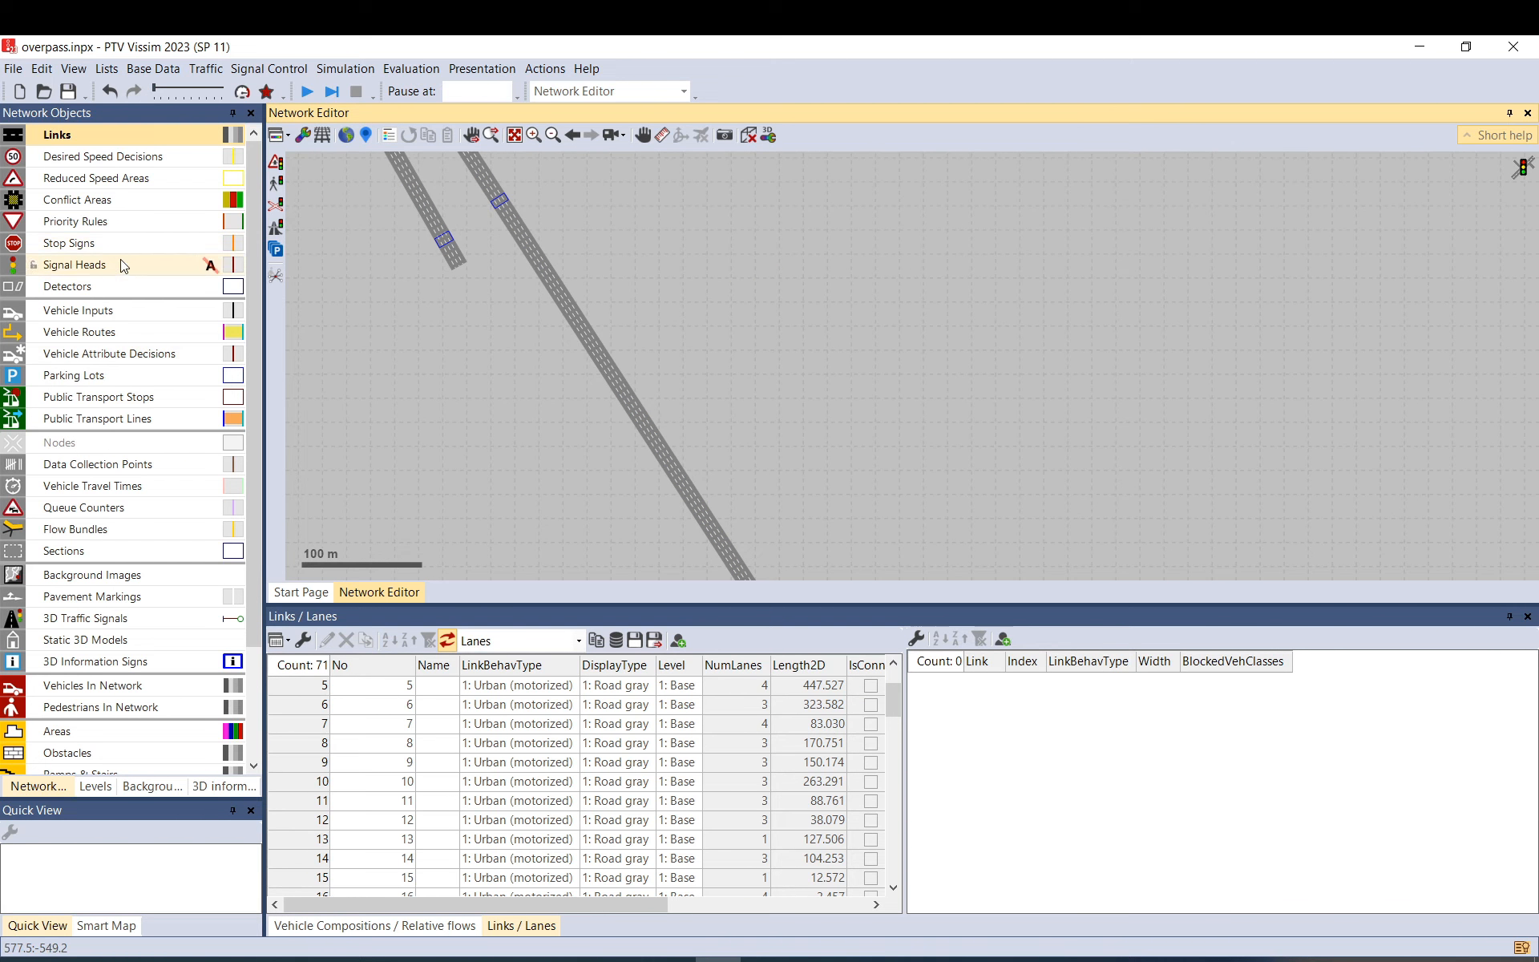
# Move nodes 1 and 2 down to the lower ends of the links.
pyautogui.click(105, 448)
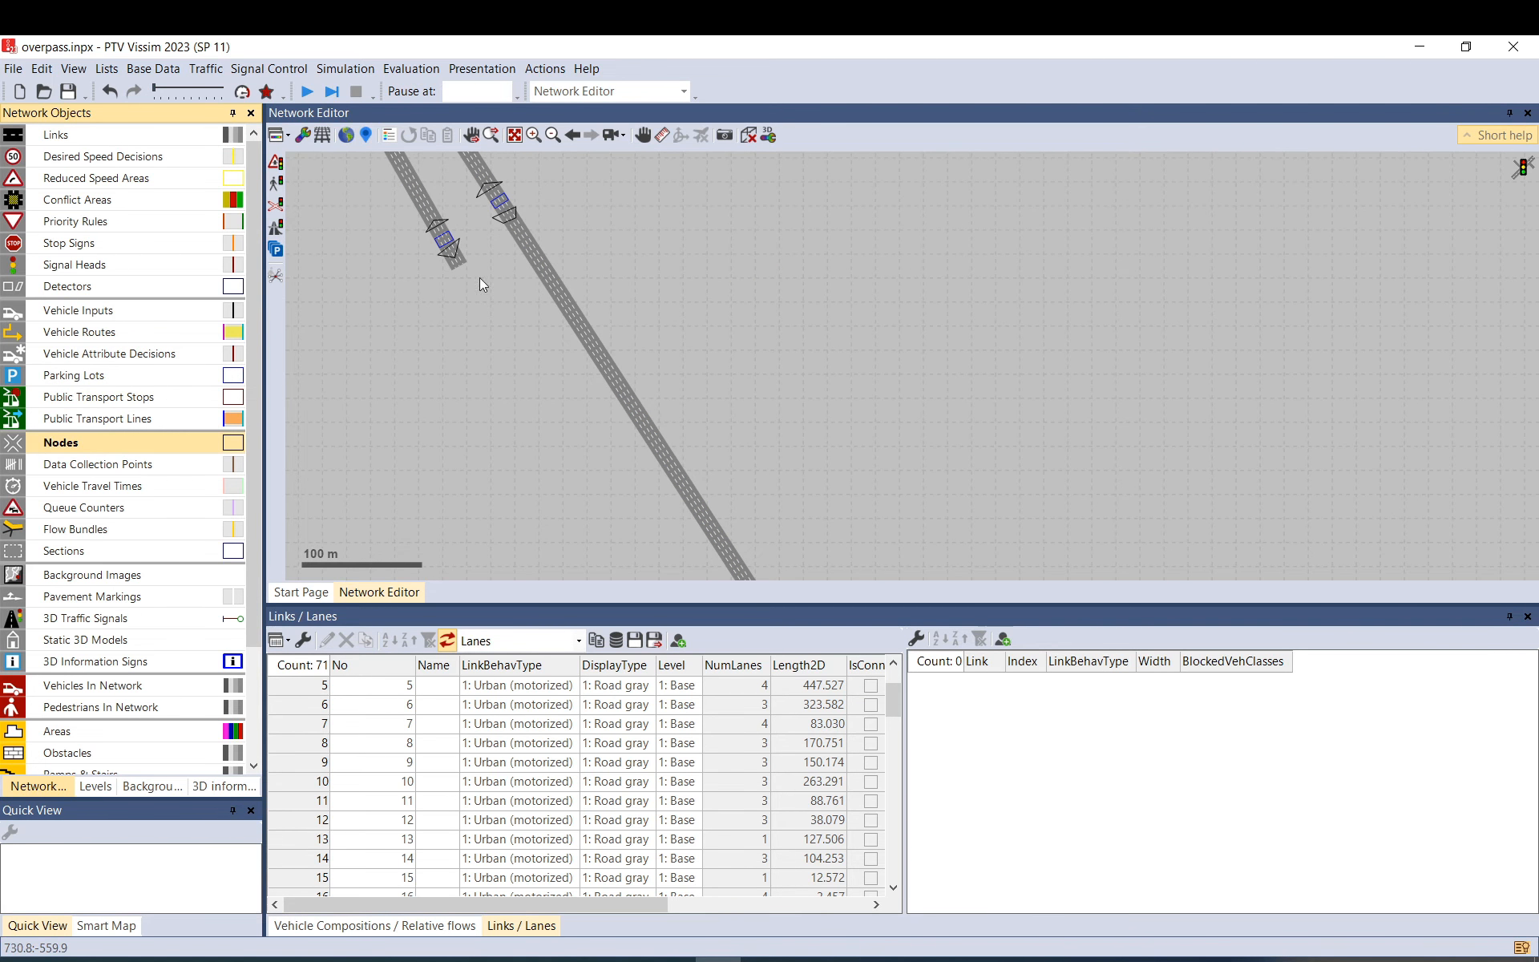
pyautogui.click(501, 210)
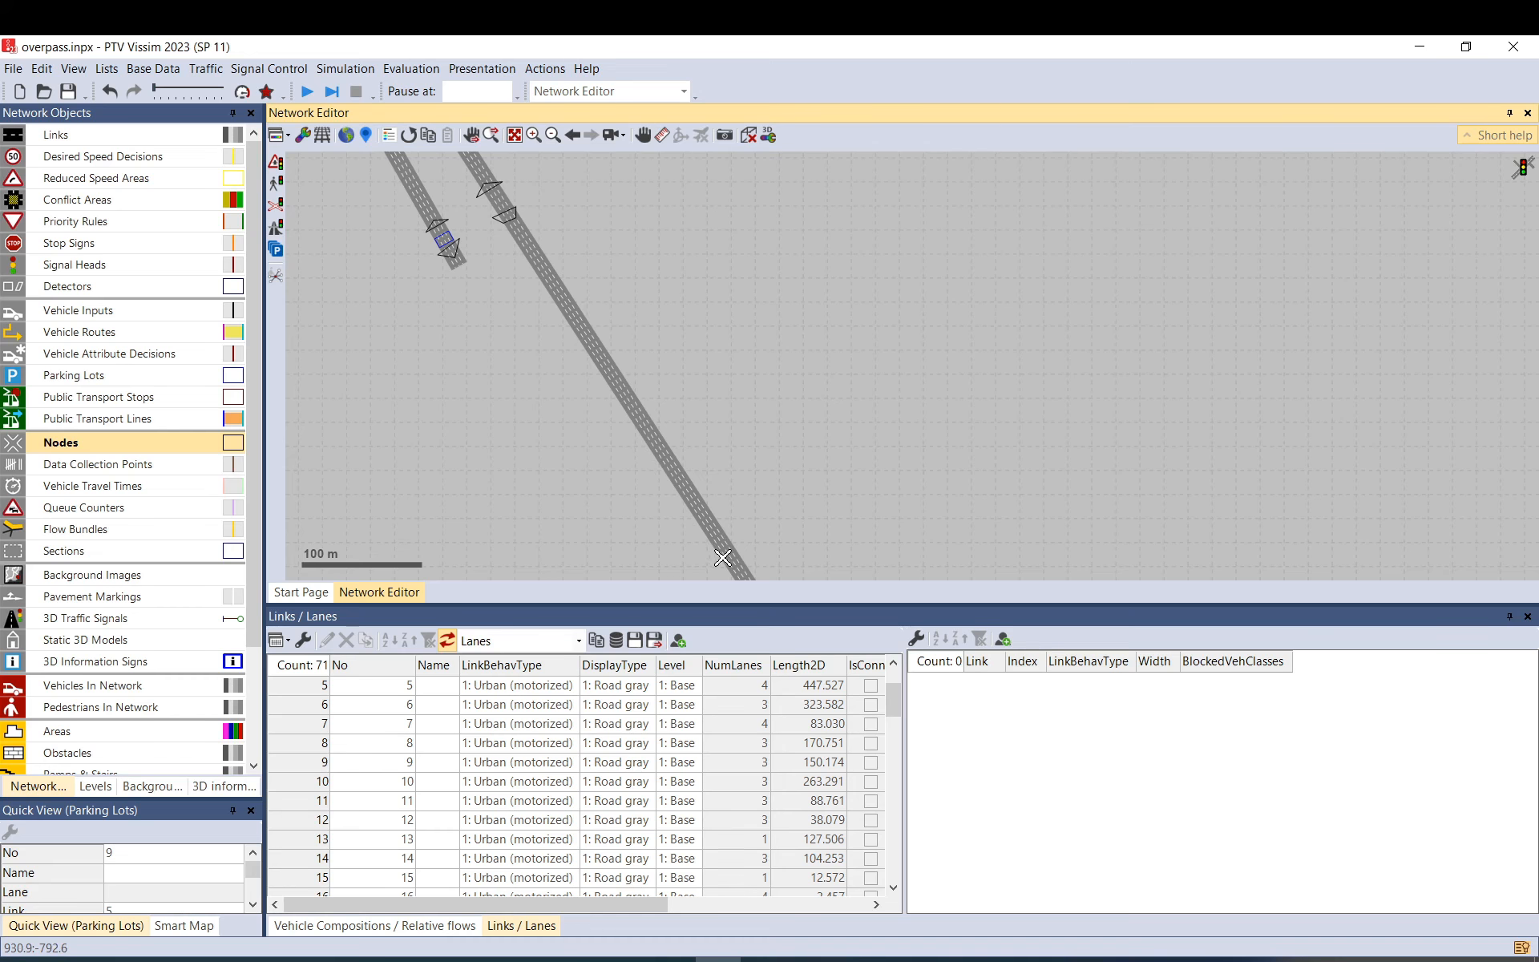
pyautogui.moveTo(753, 511); pyautogui.dragTo(748, 398)
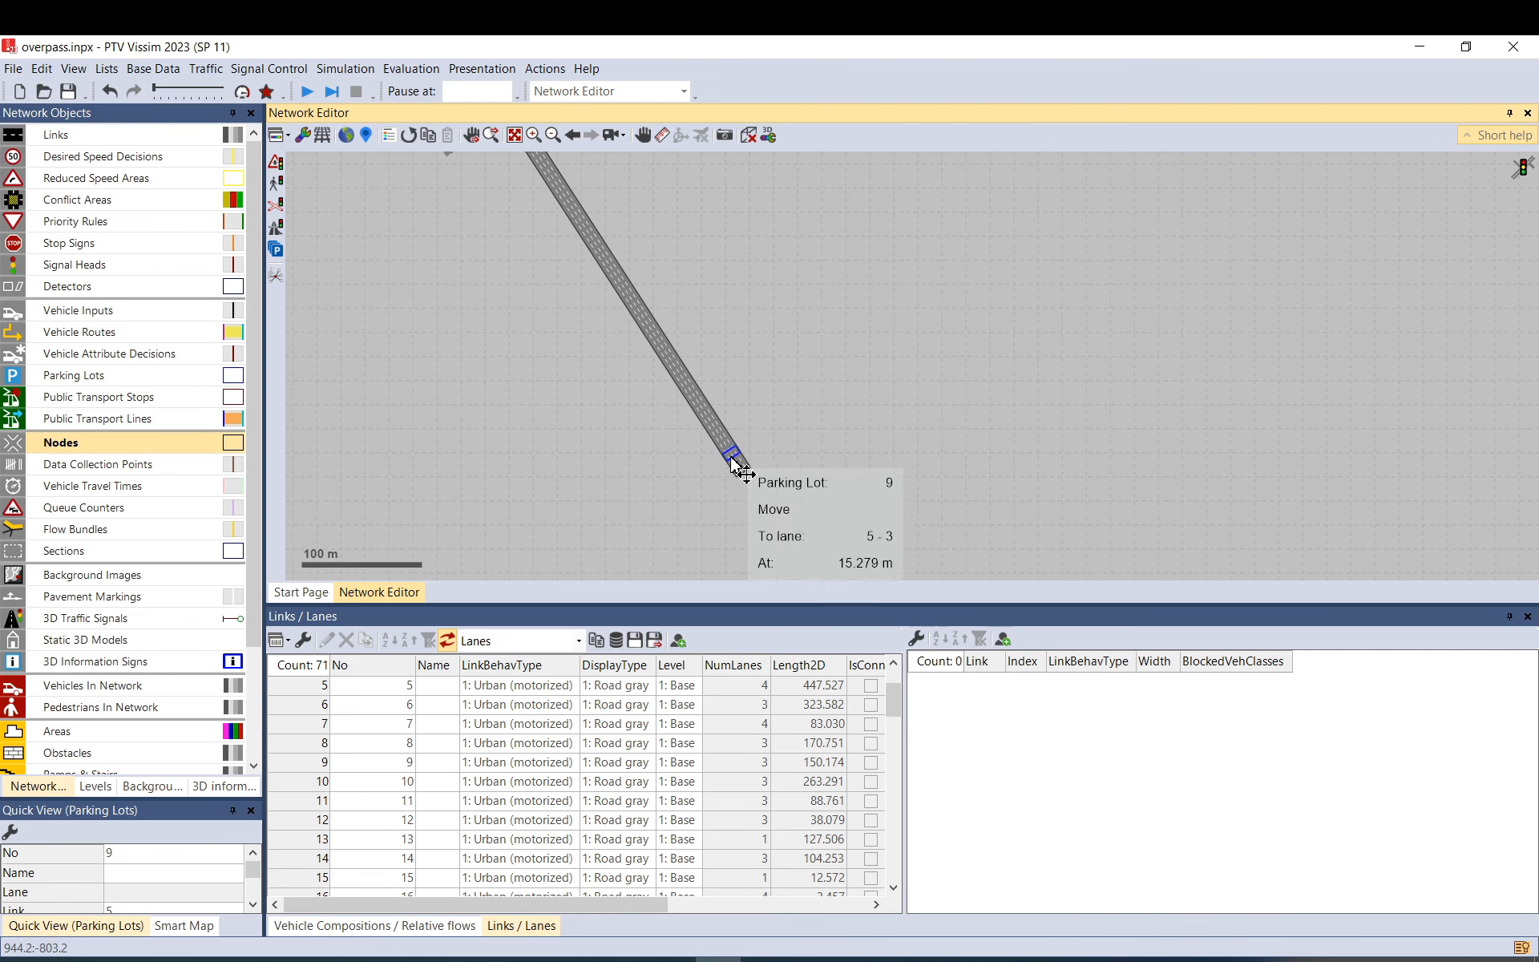
pyautogui.scroll(-2, 731, 457)
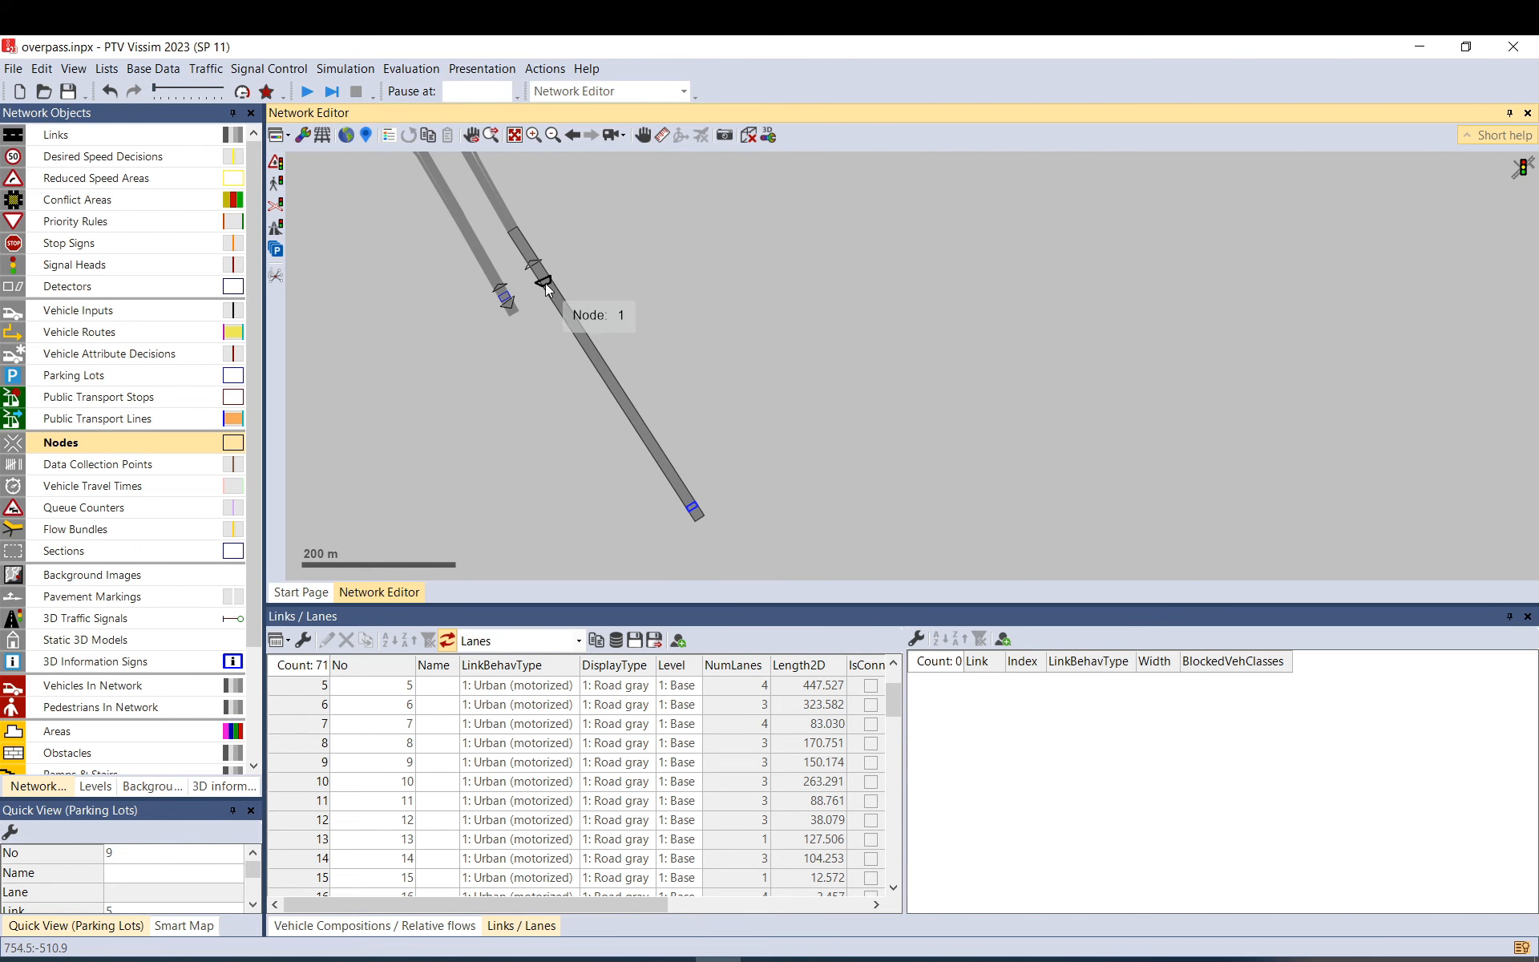
pyautogui.moveTo(542, 285); pyautogui.dragTo(700, 518)
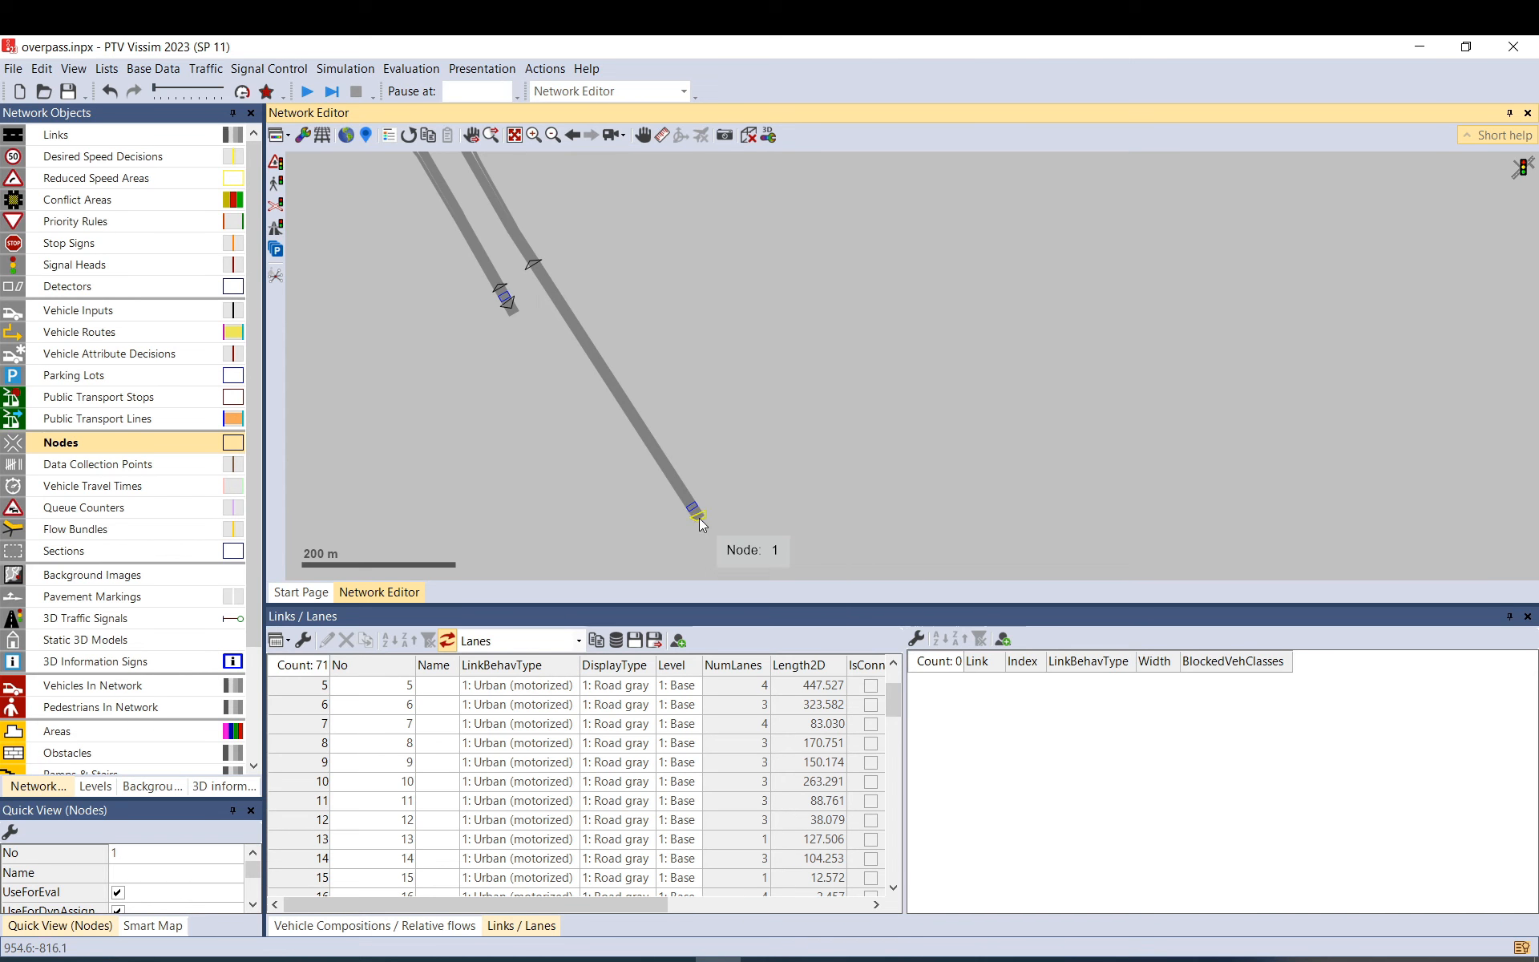
pyautogui.moveTo(533, 265); pyautogui.dragTo(690, 503)
pyautogui.click(711, 447)
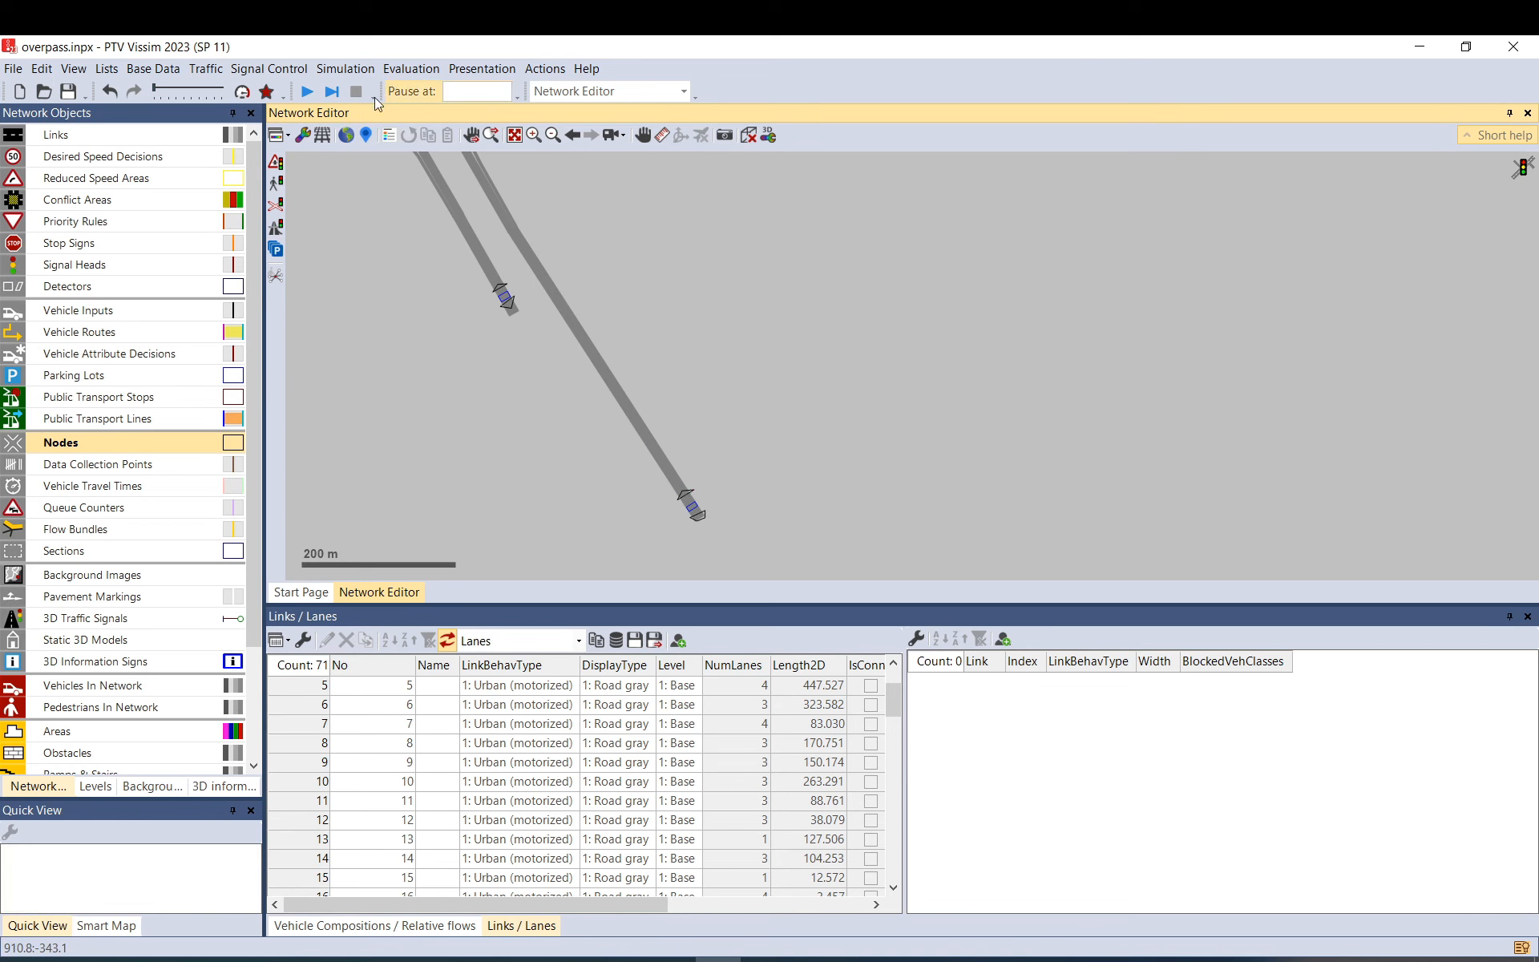
# Save the network, start a continuous simulation run in quick mode, then stop it.
pyautogui.click(307, 91)
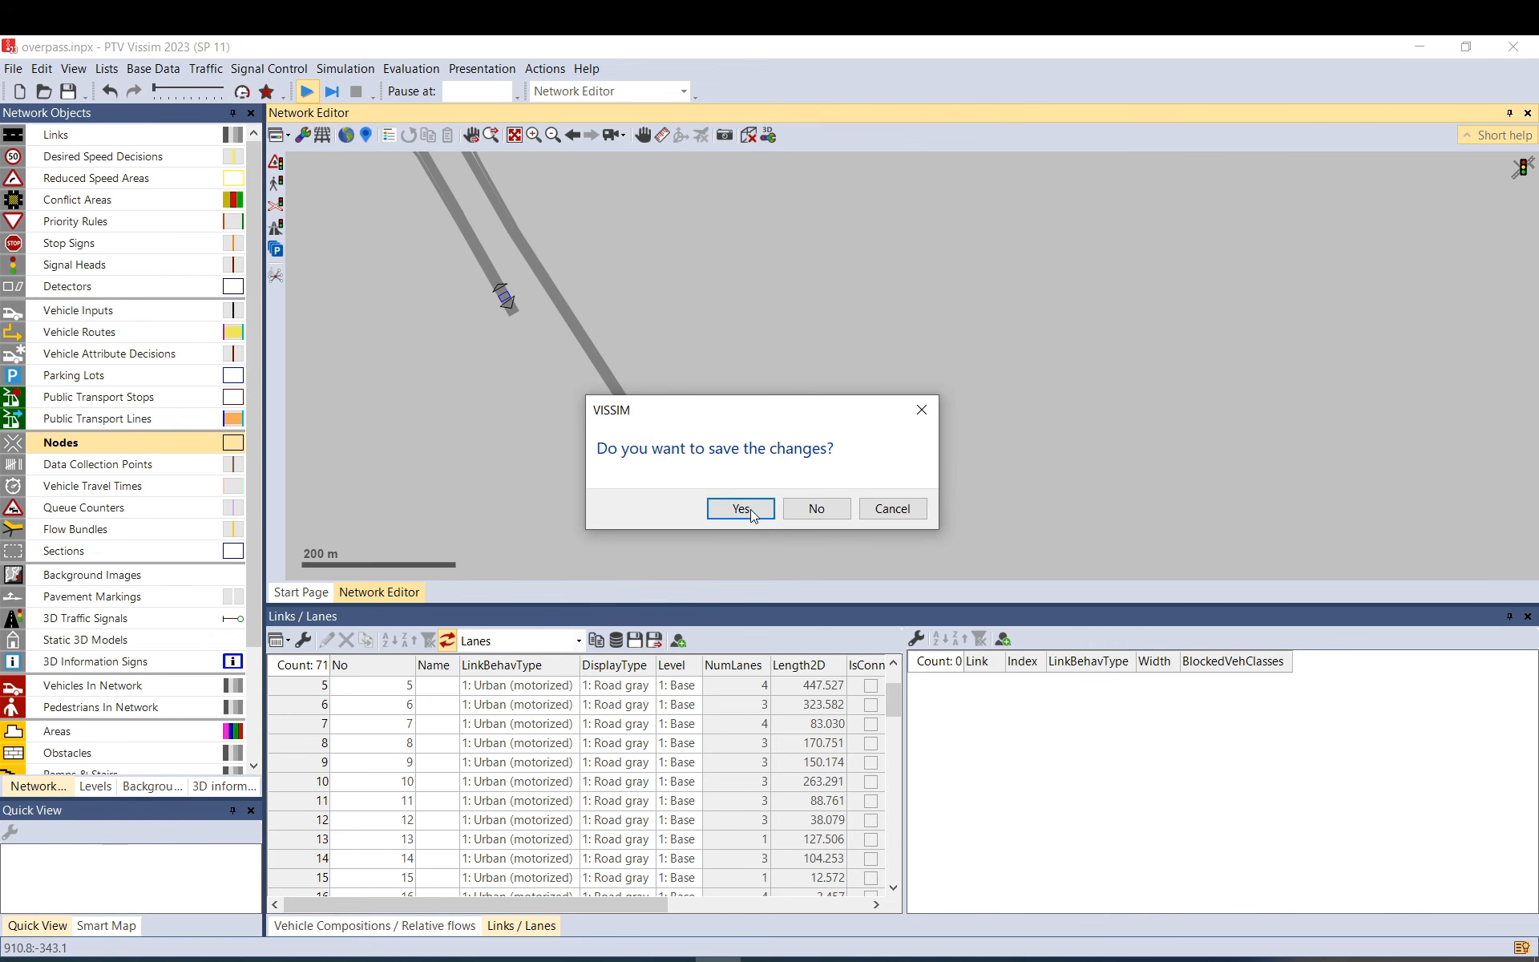
pyautogui.click(751, 510)
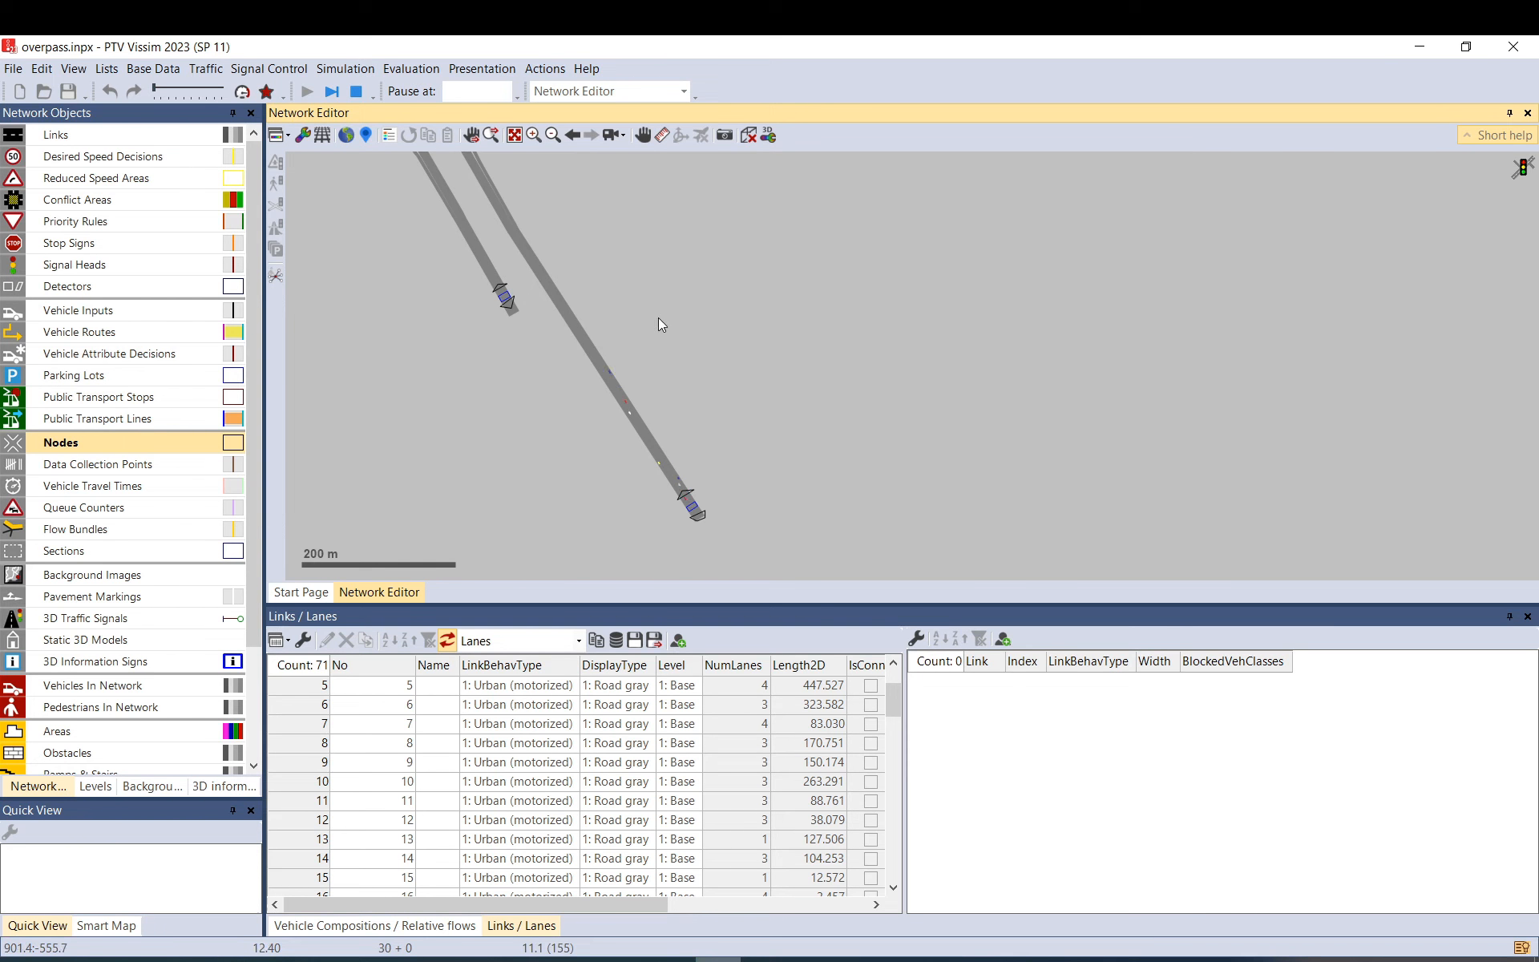
pyautogui.click(242, 91)
pyautogui.scroll(1, 604, 324)
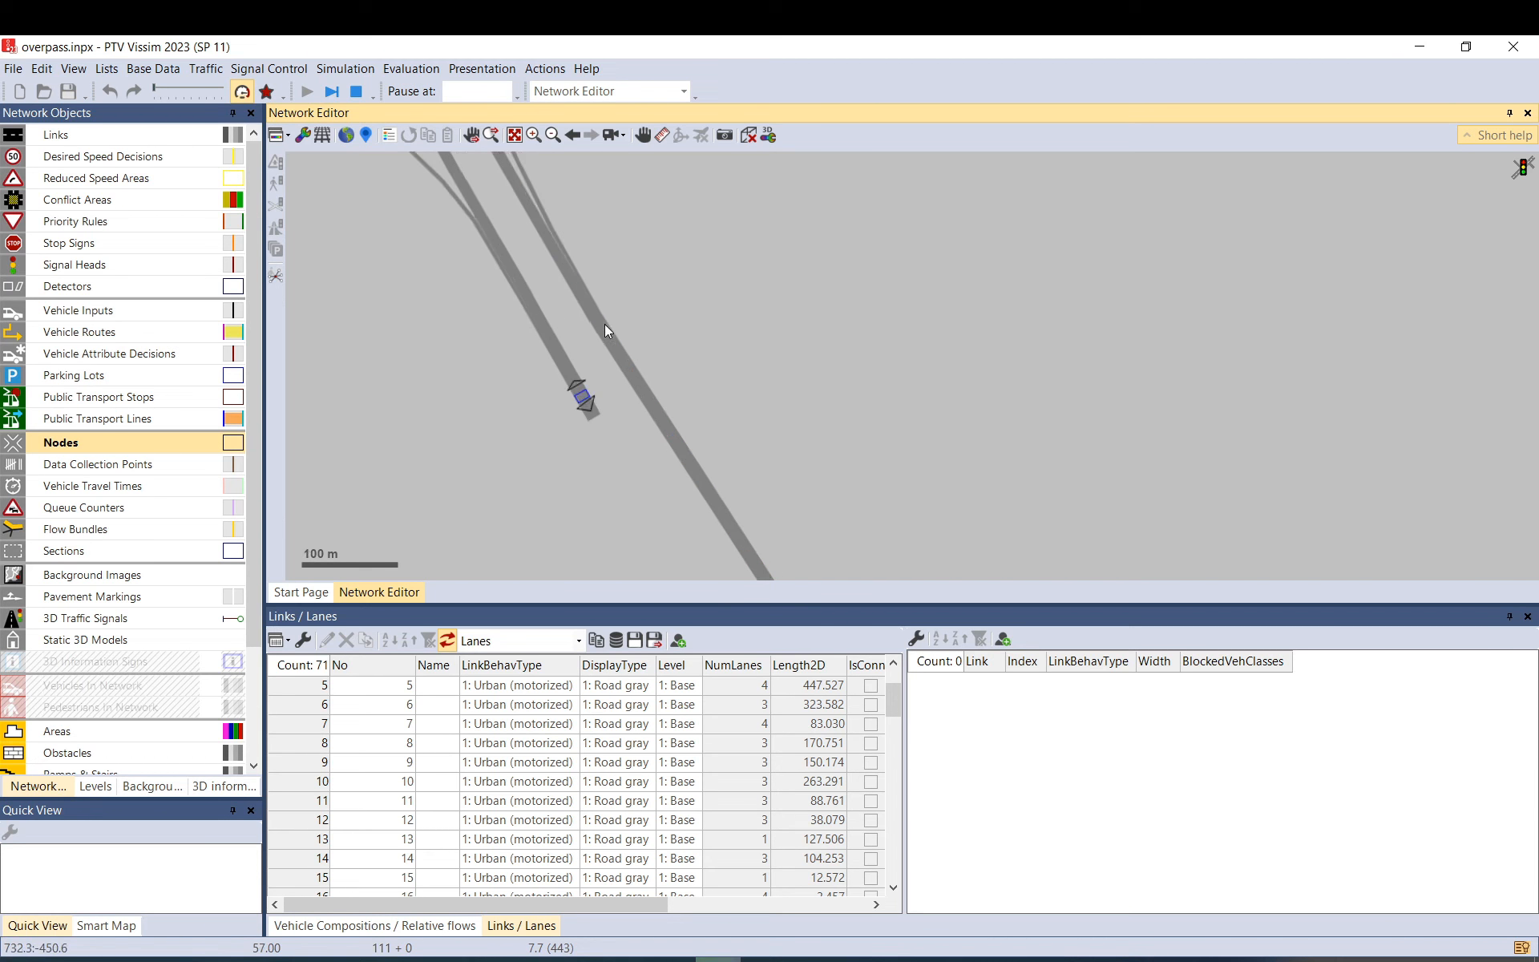
pyautogui.scroll(1, 605, 324)
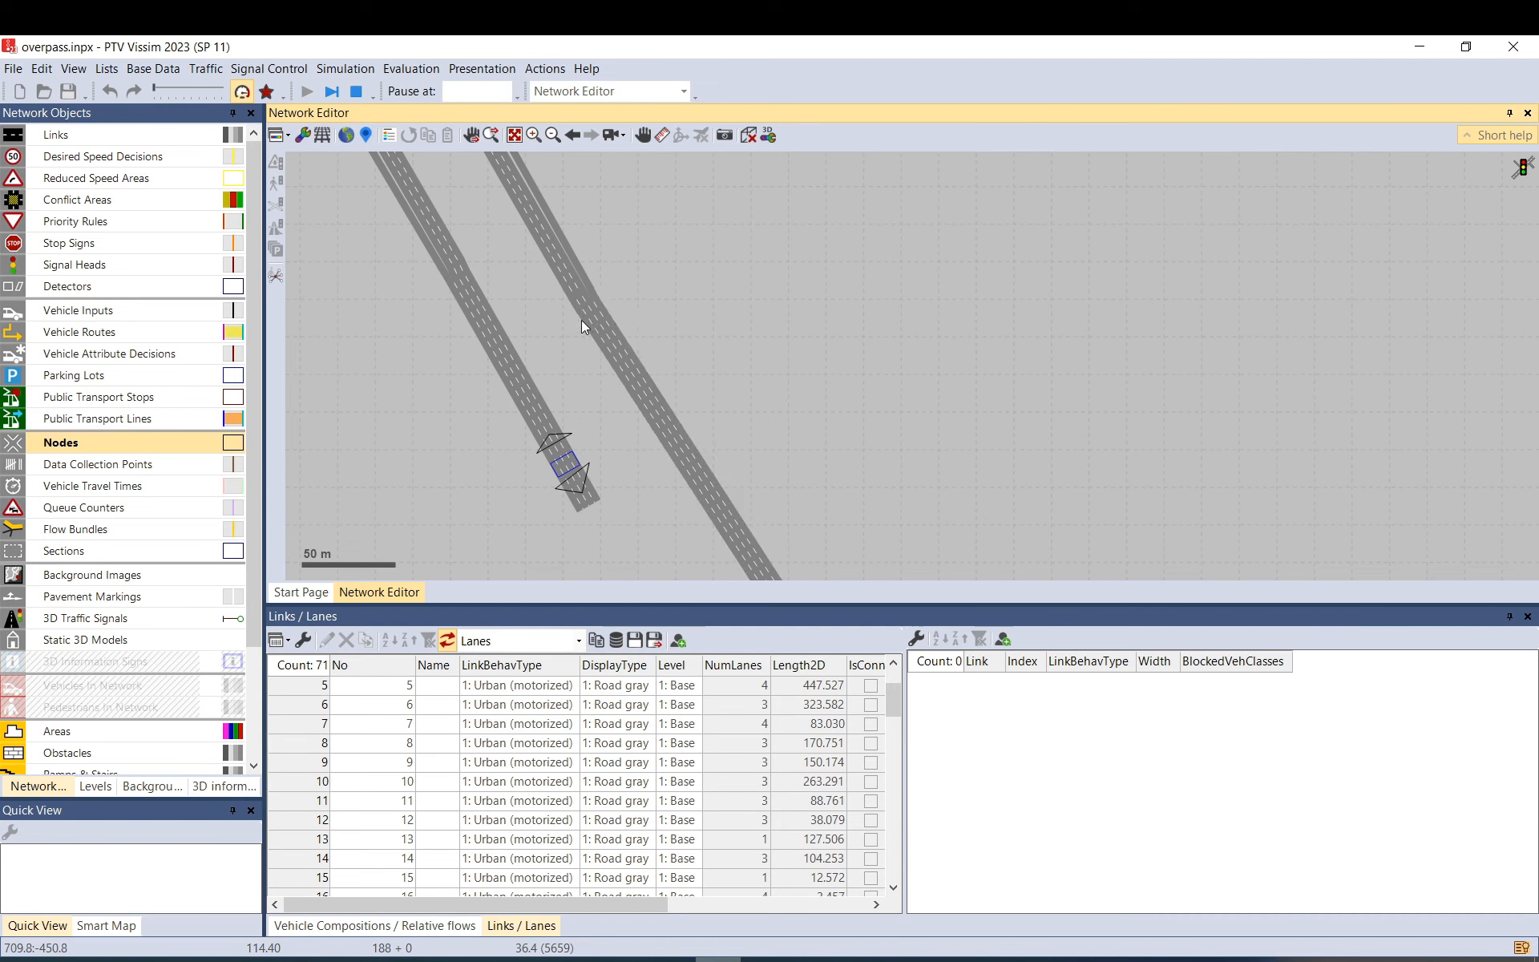
pyautogui.scroll(1, 533, 413)
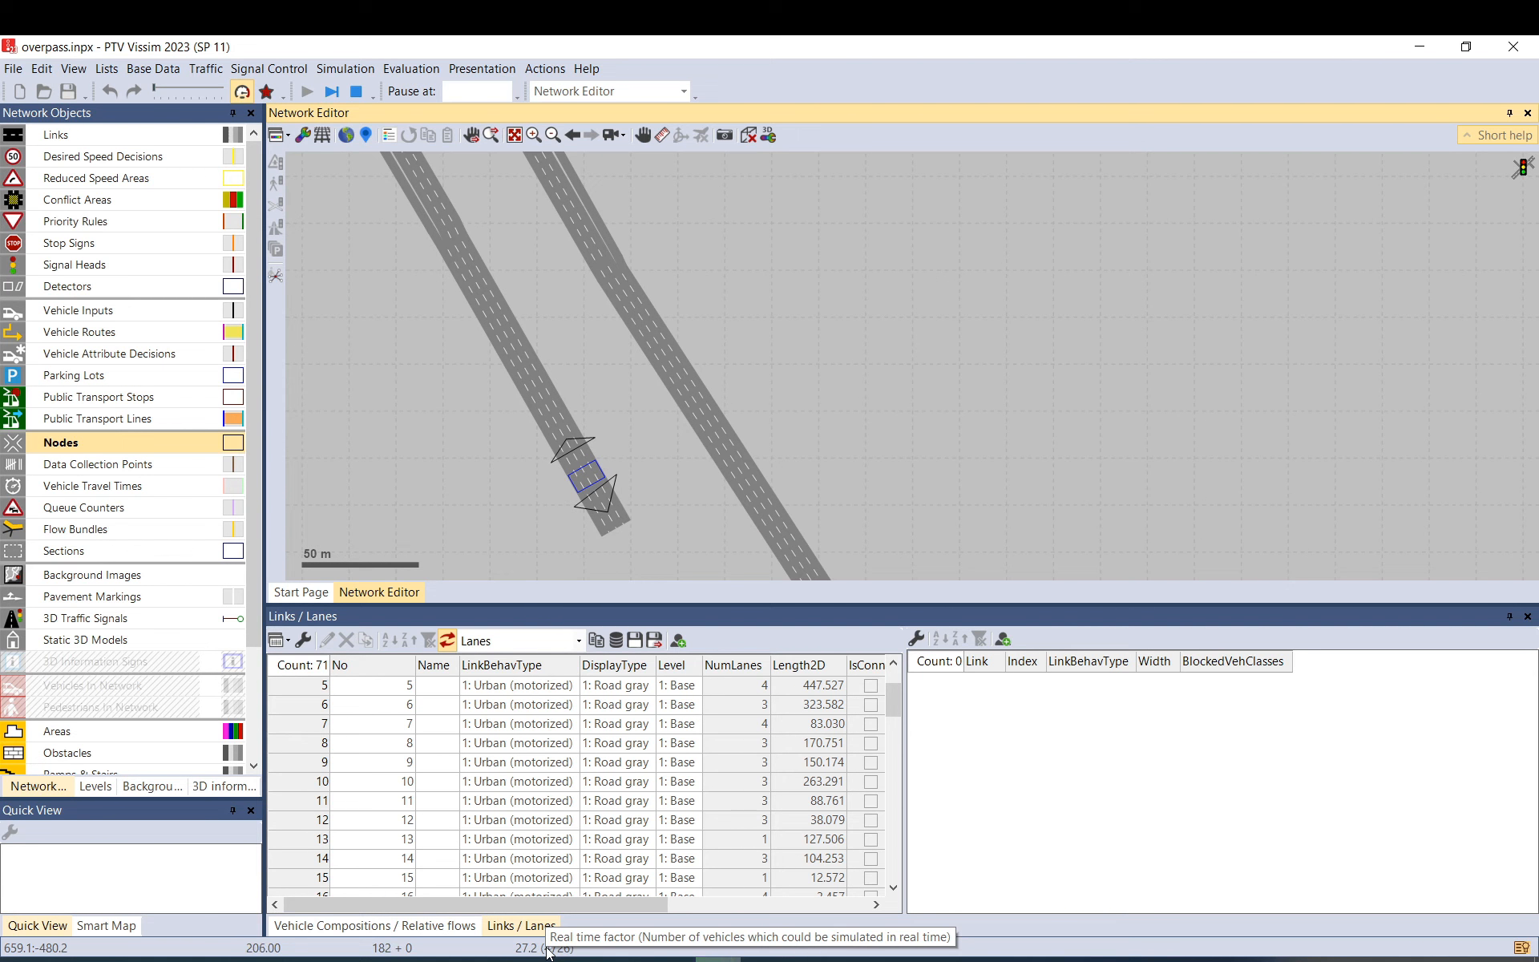
pyautogui.click(360, 90)
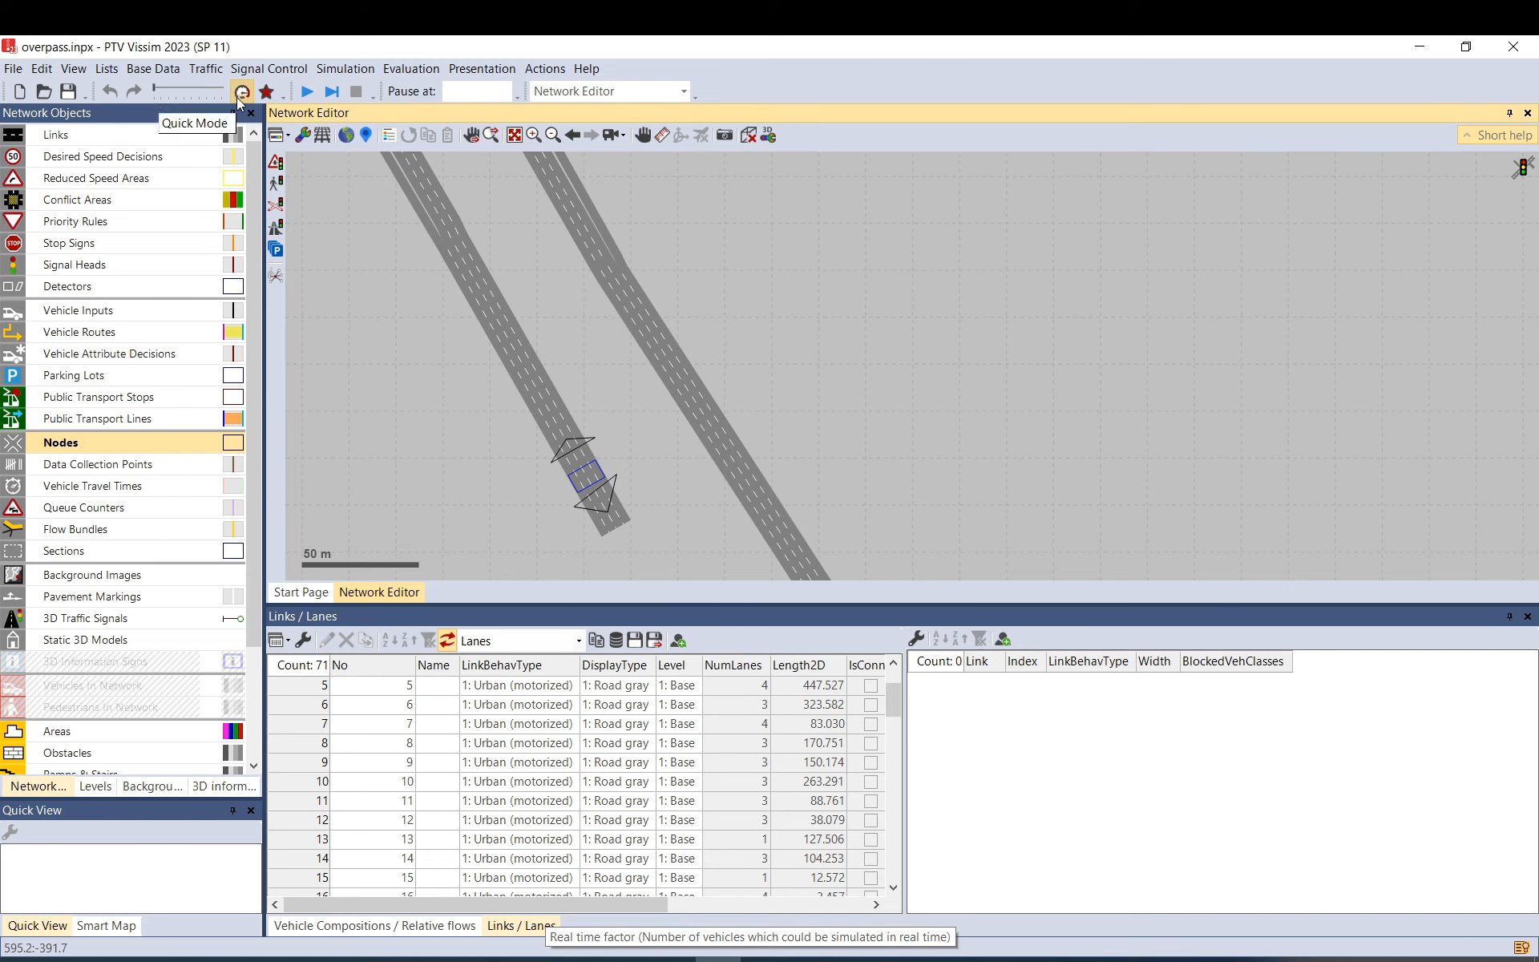
# Rerun at maximum speed to about 250 s, then return to normal speed with the interchange in view.
pyautogui.click(308, 93)
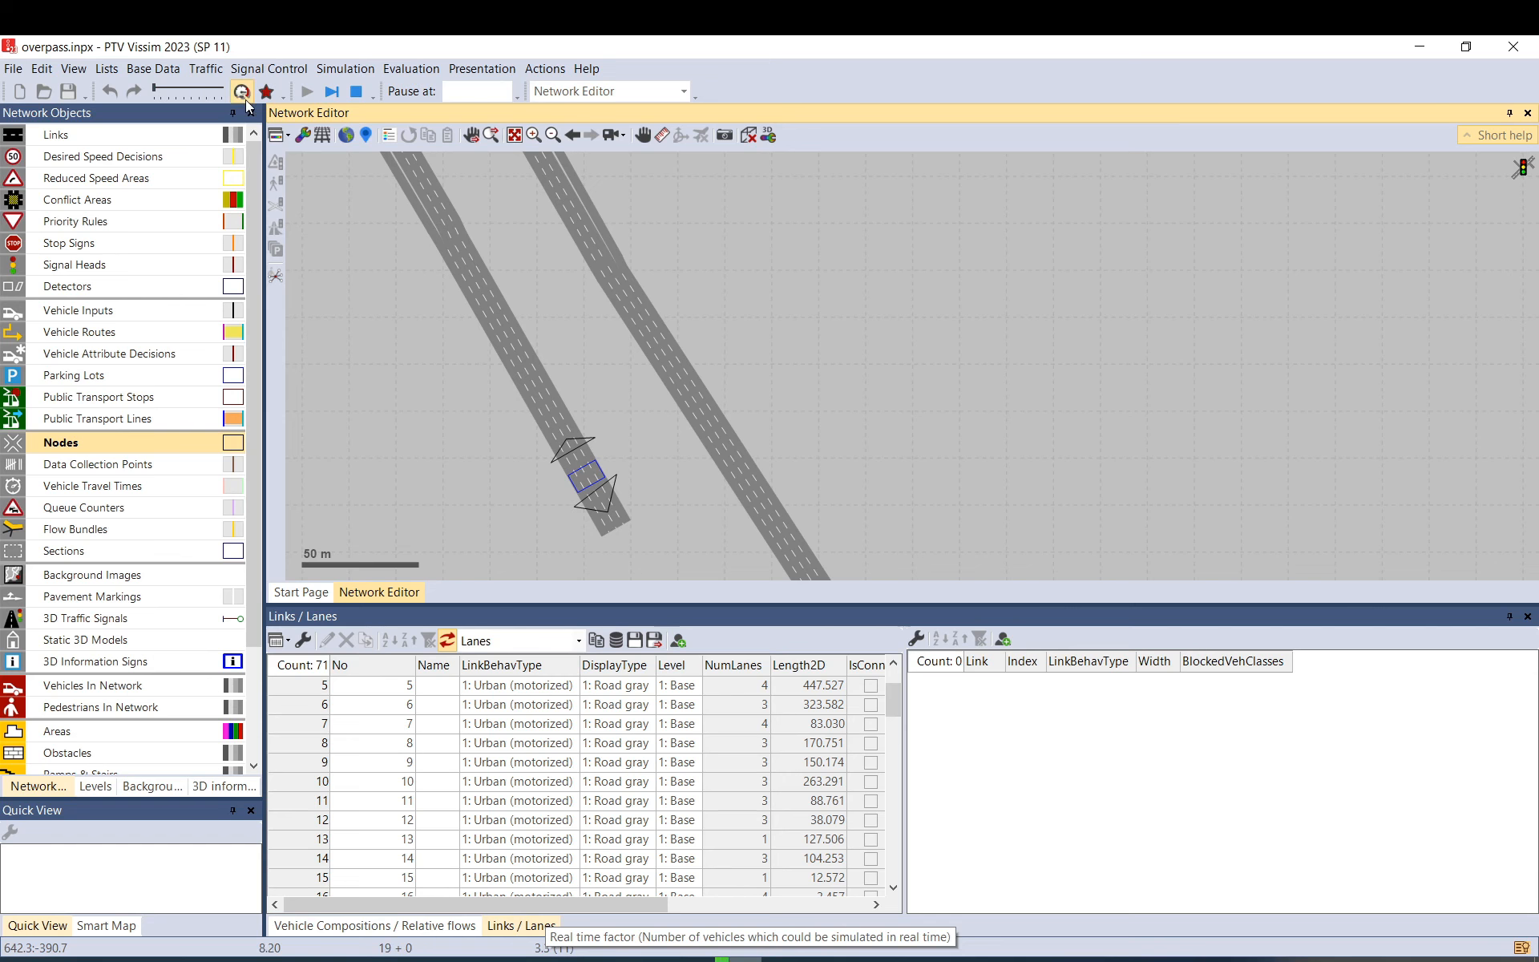
pyautogui.click(243, 95)
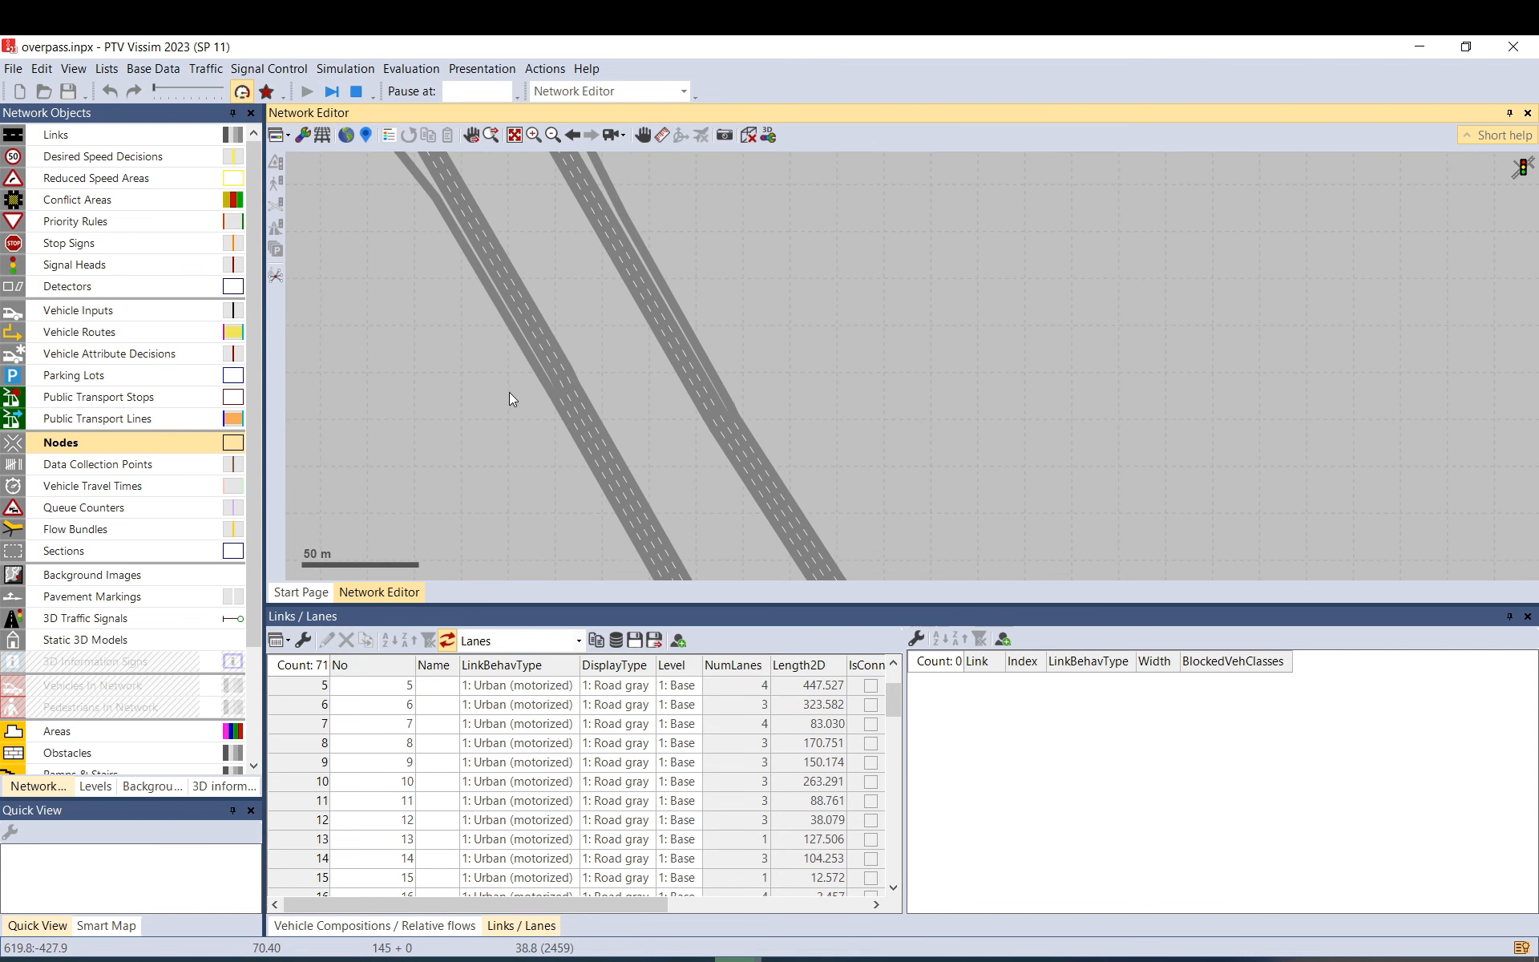
pyautogui.scroll(-5, 509, 392)
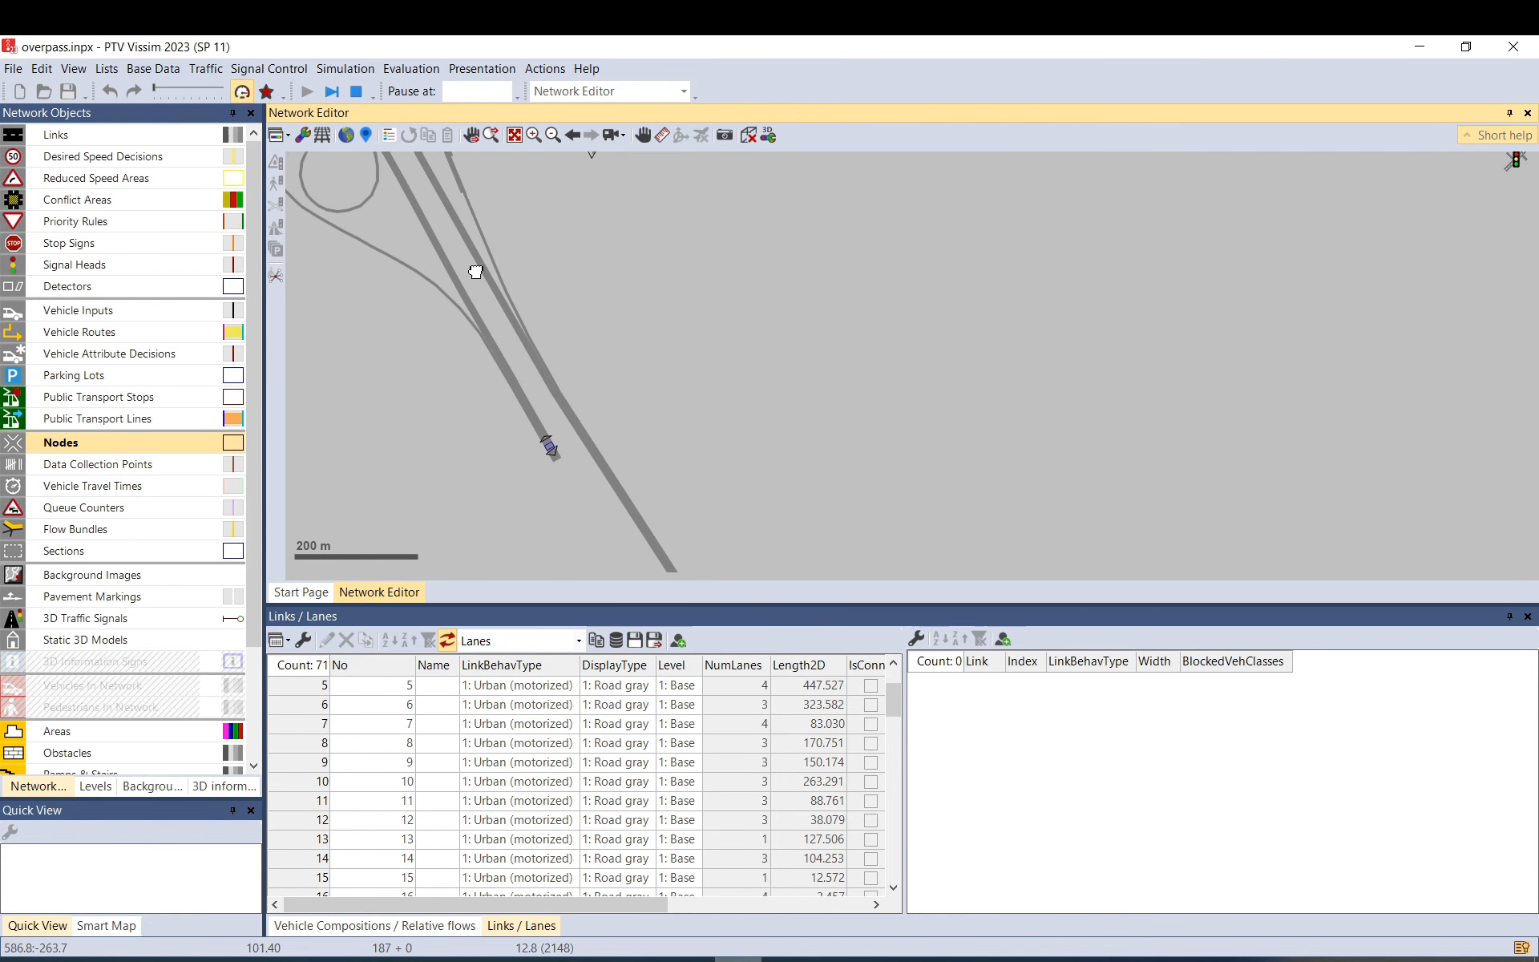
pyautogui.moveTo(476, 272); pyautogui.dragTo(469, 258)
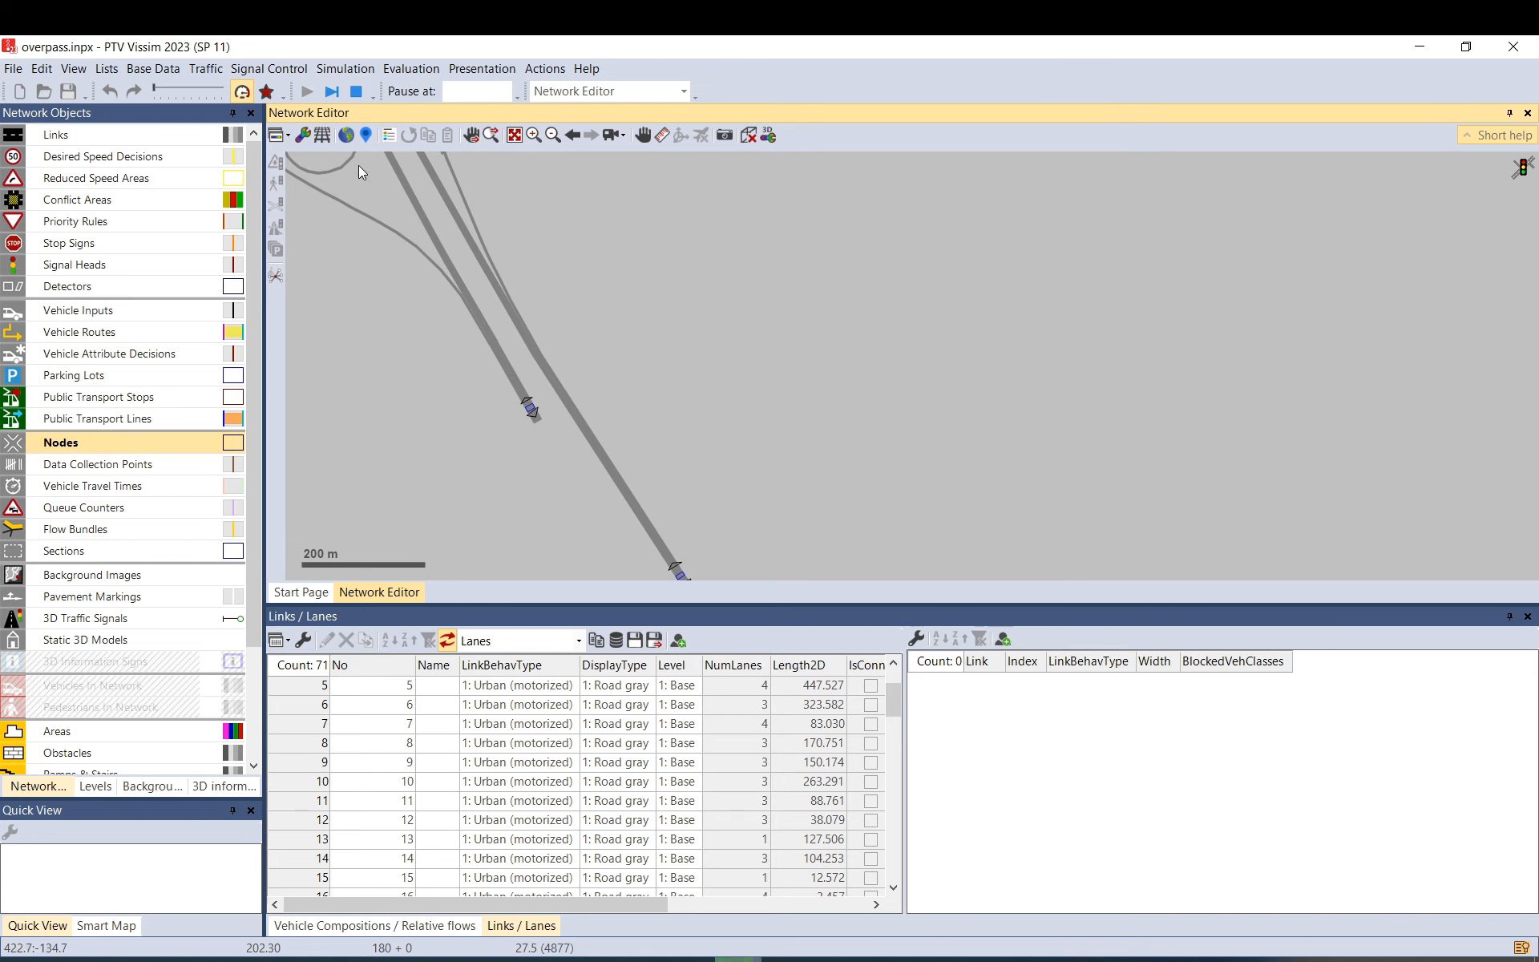
pyautogui.click(242, 95)
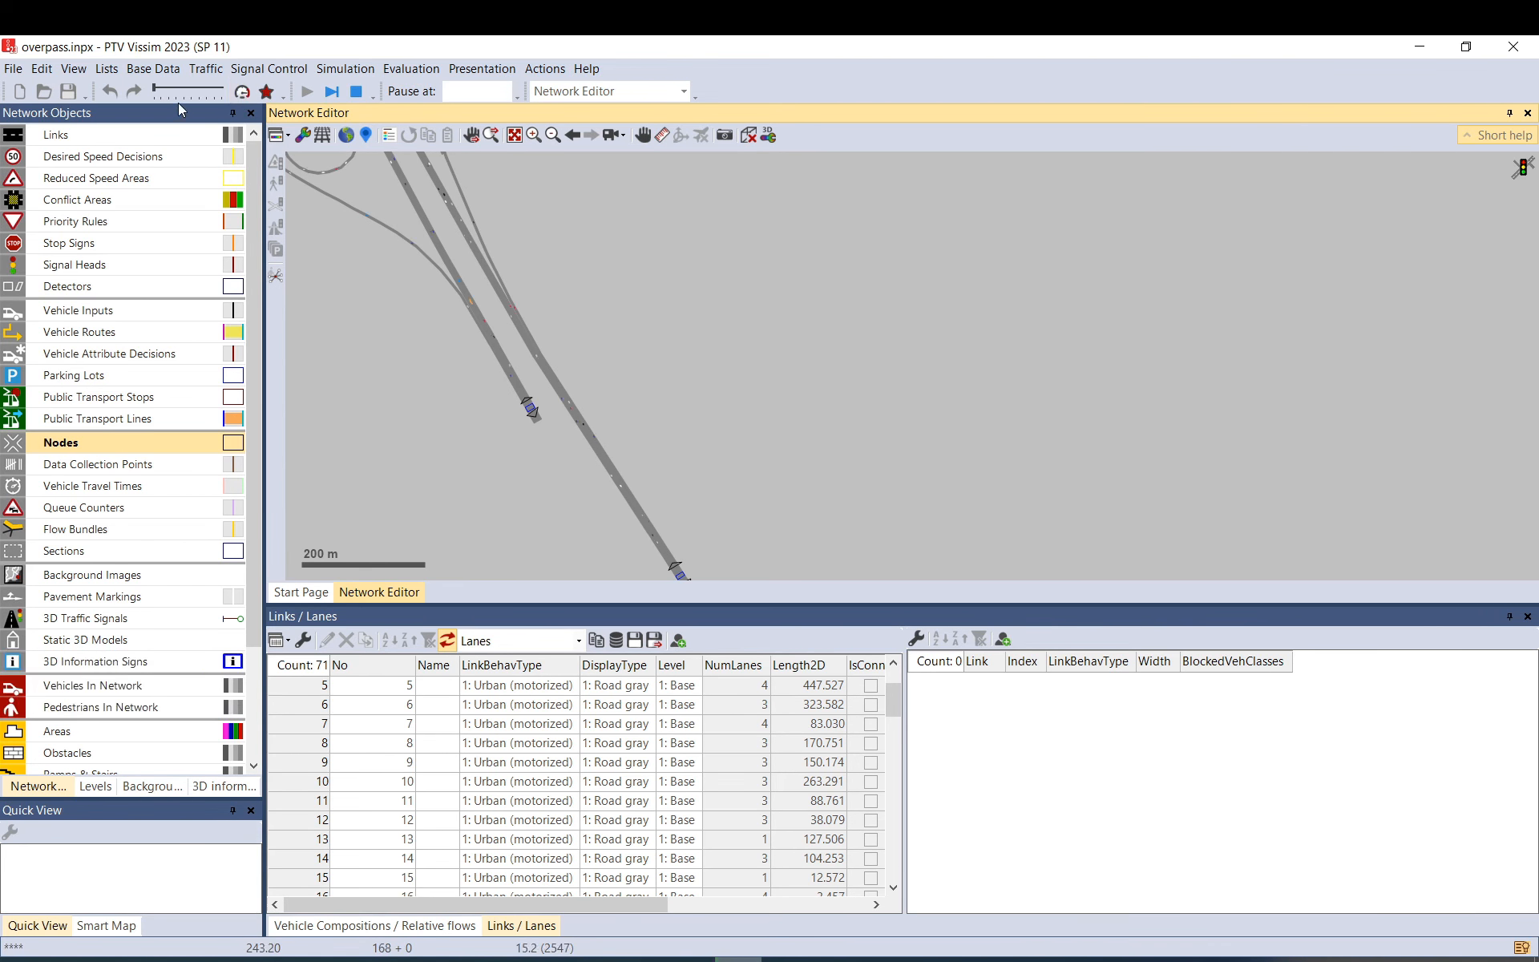
pyautogui.moveTo(413, 254); pyautogui.dragTo(555, 426)
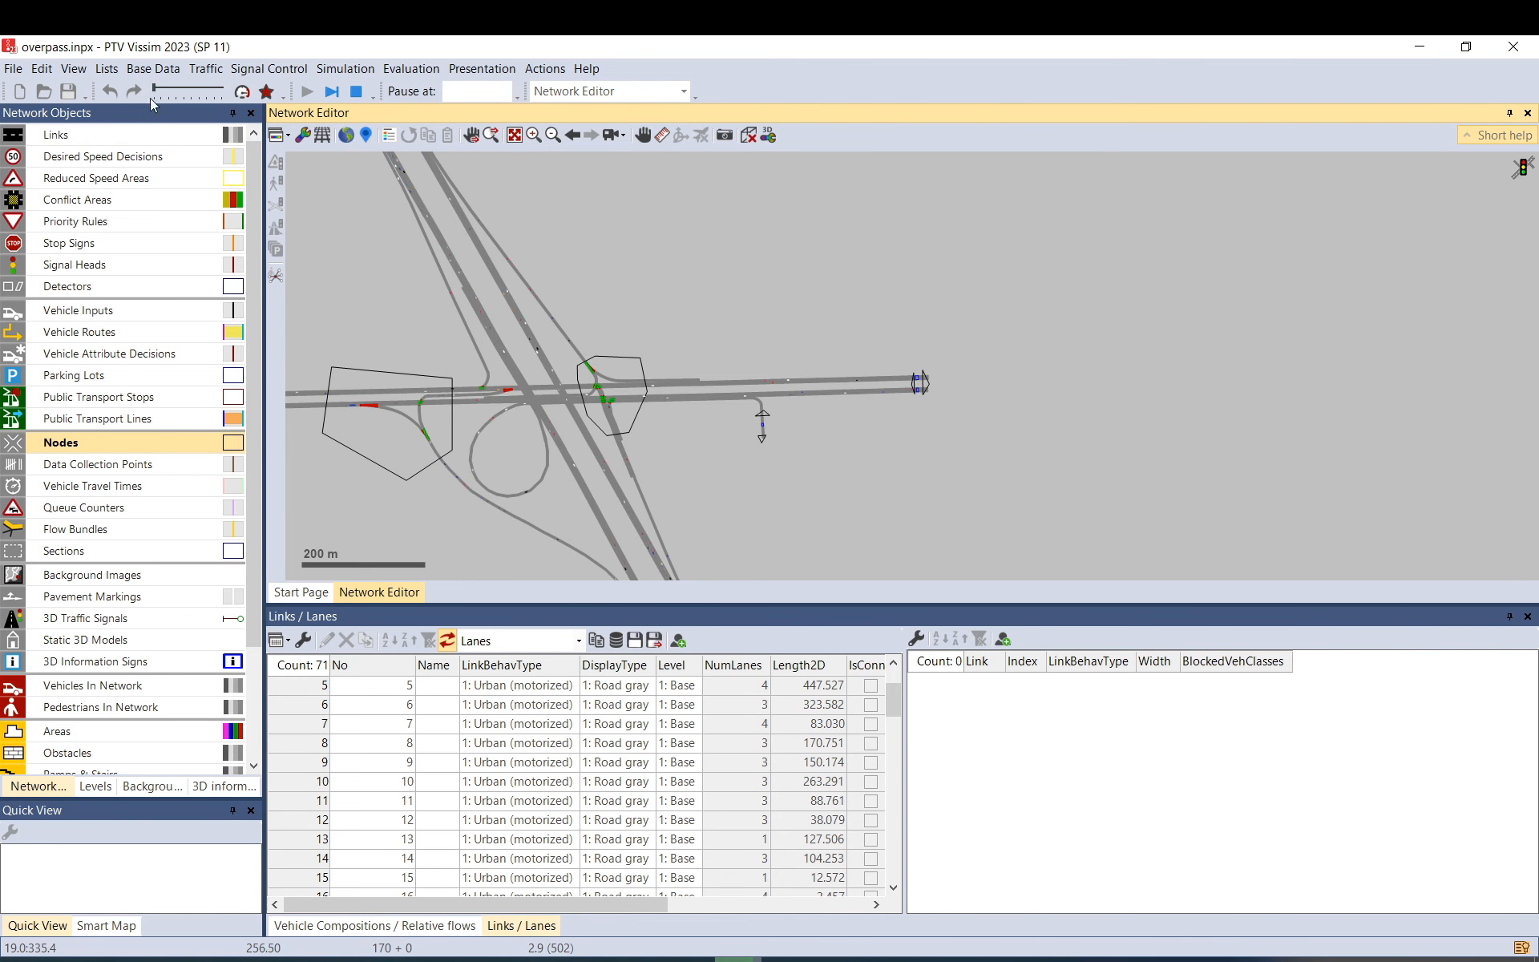
pyautogui.click(107, 69)
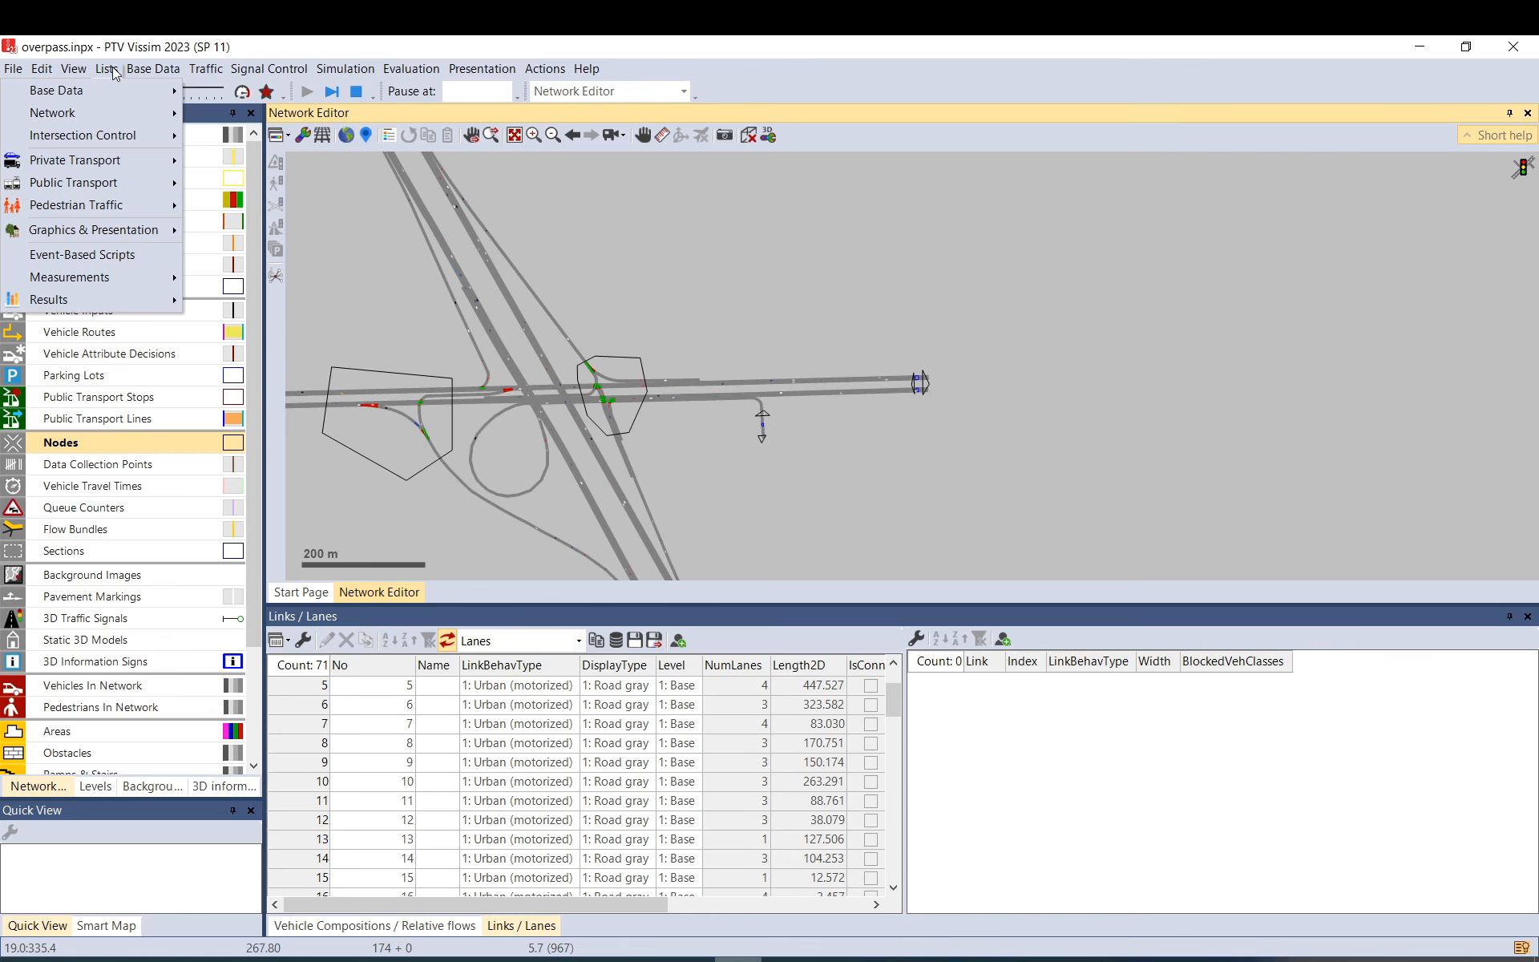
pyautogui.moveTo(141, 73)
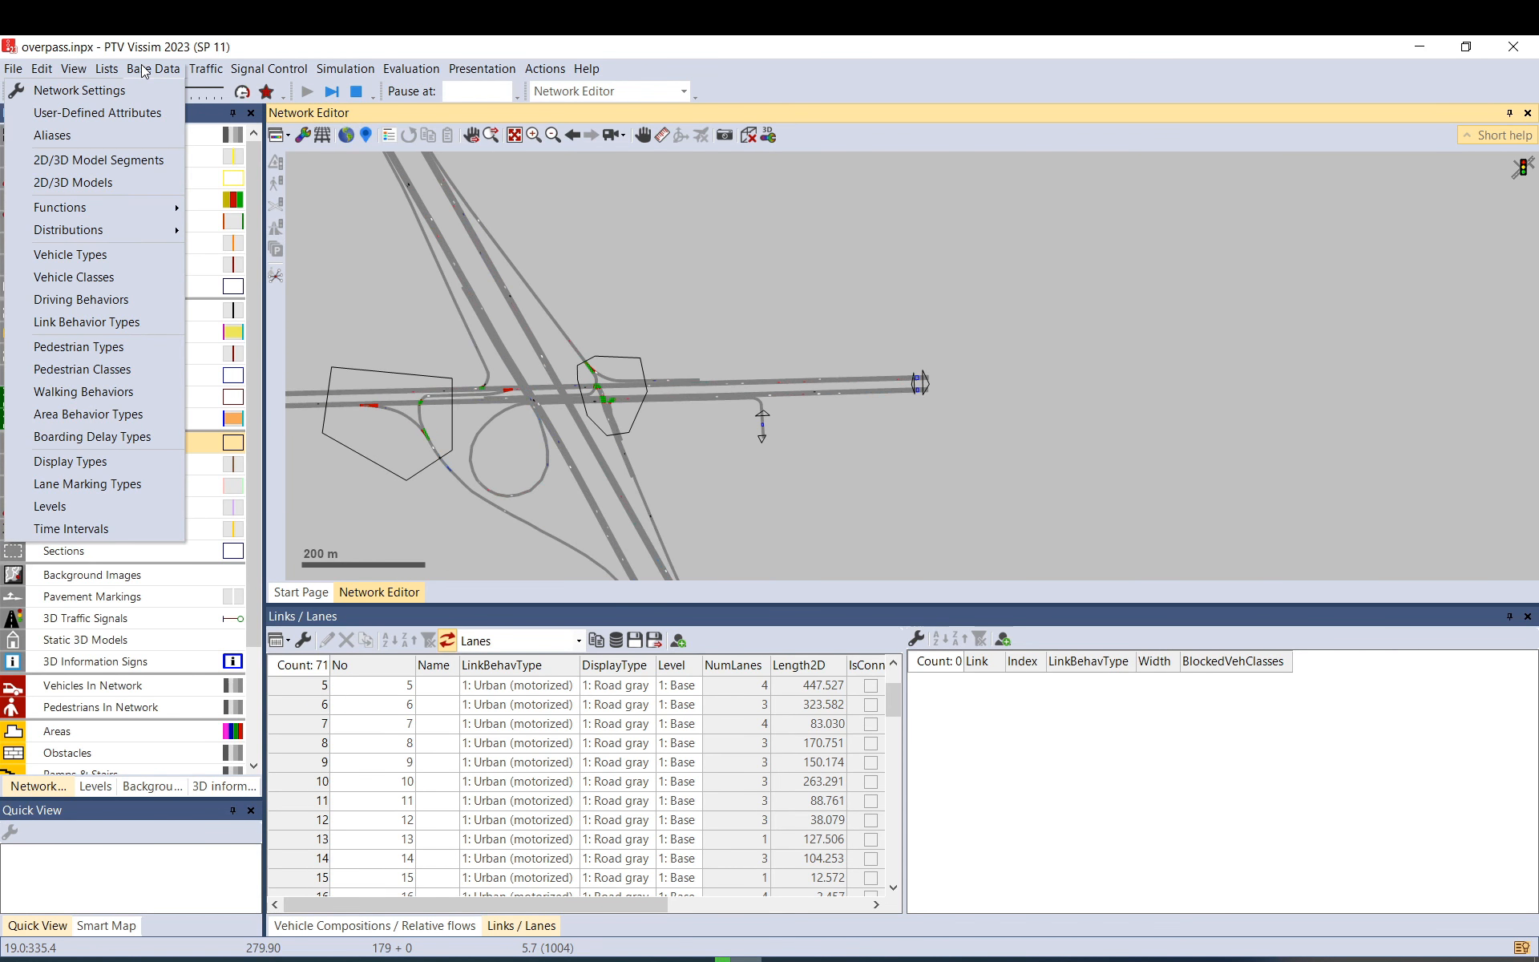
pyautogui.click(564, 257)
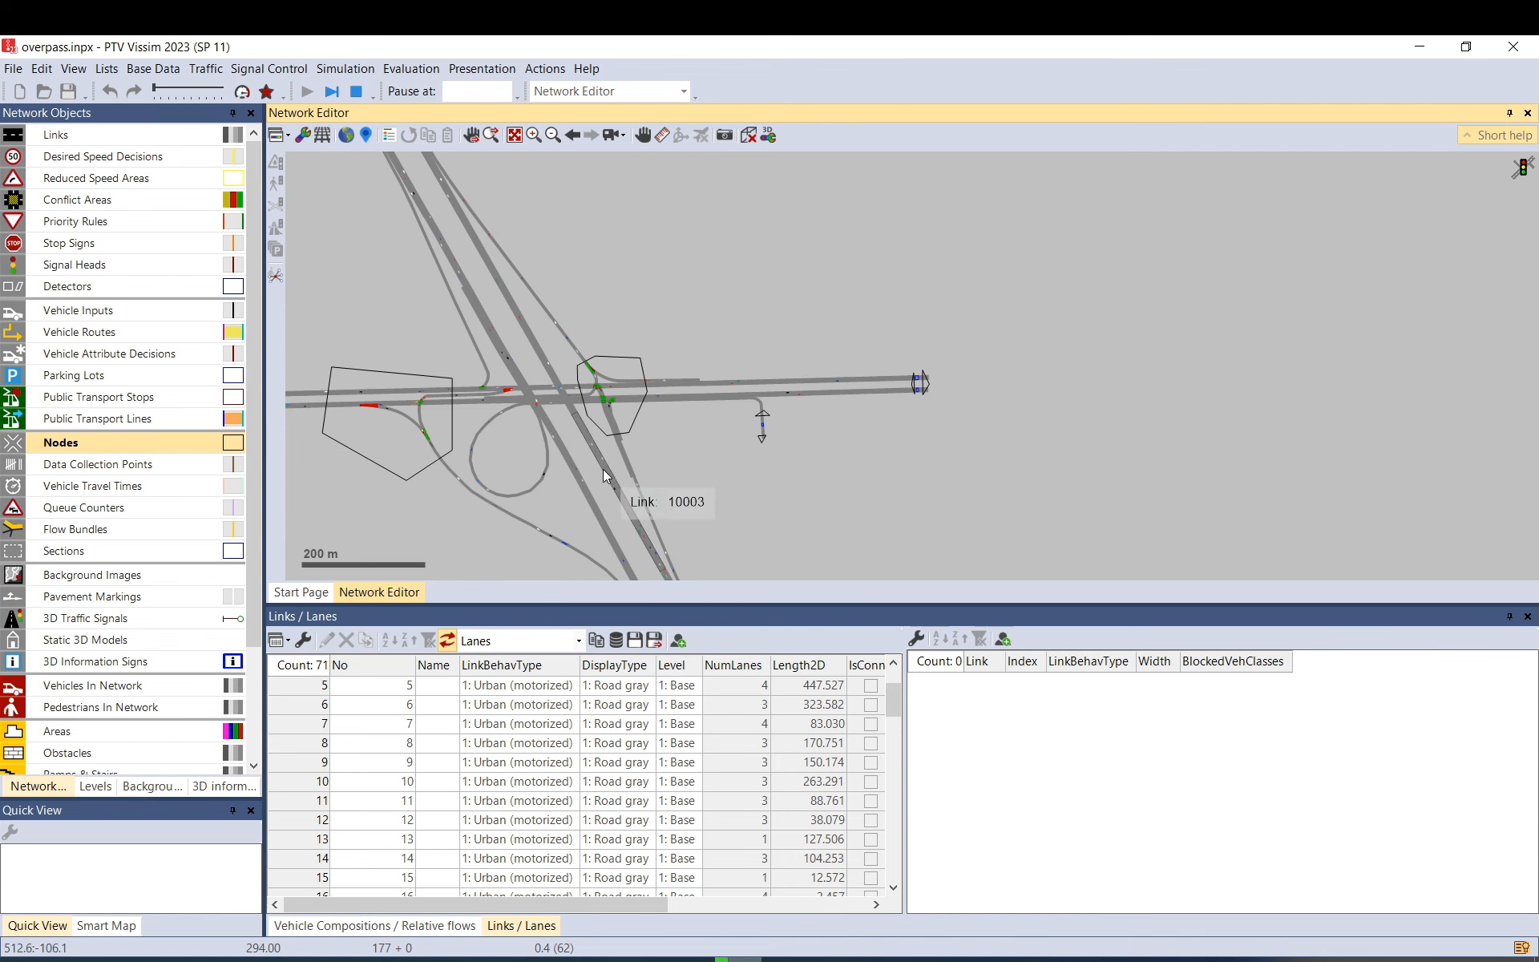
pyautogui.scroll(2, 447, 257)
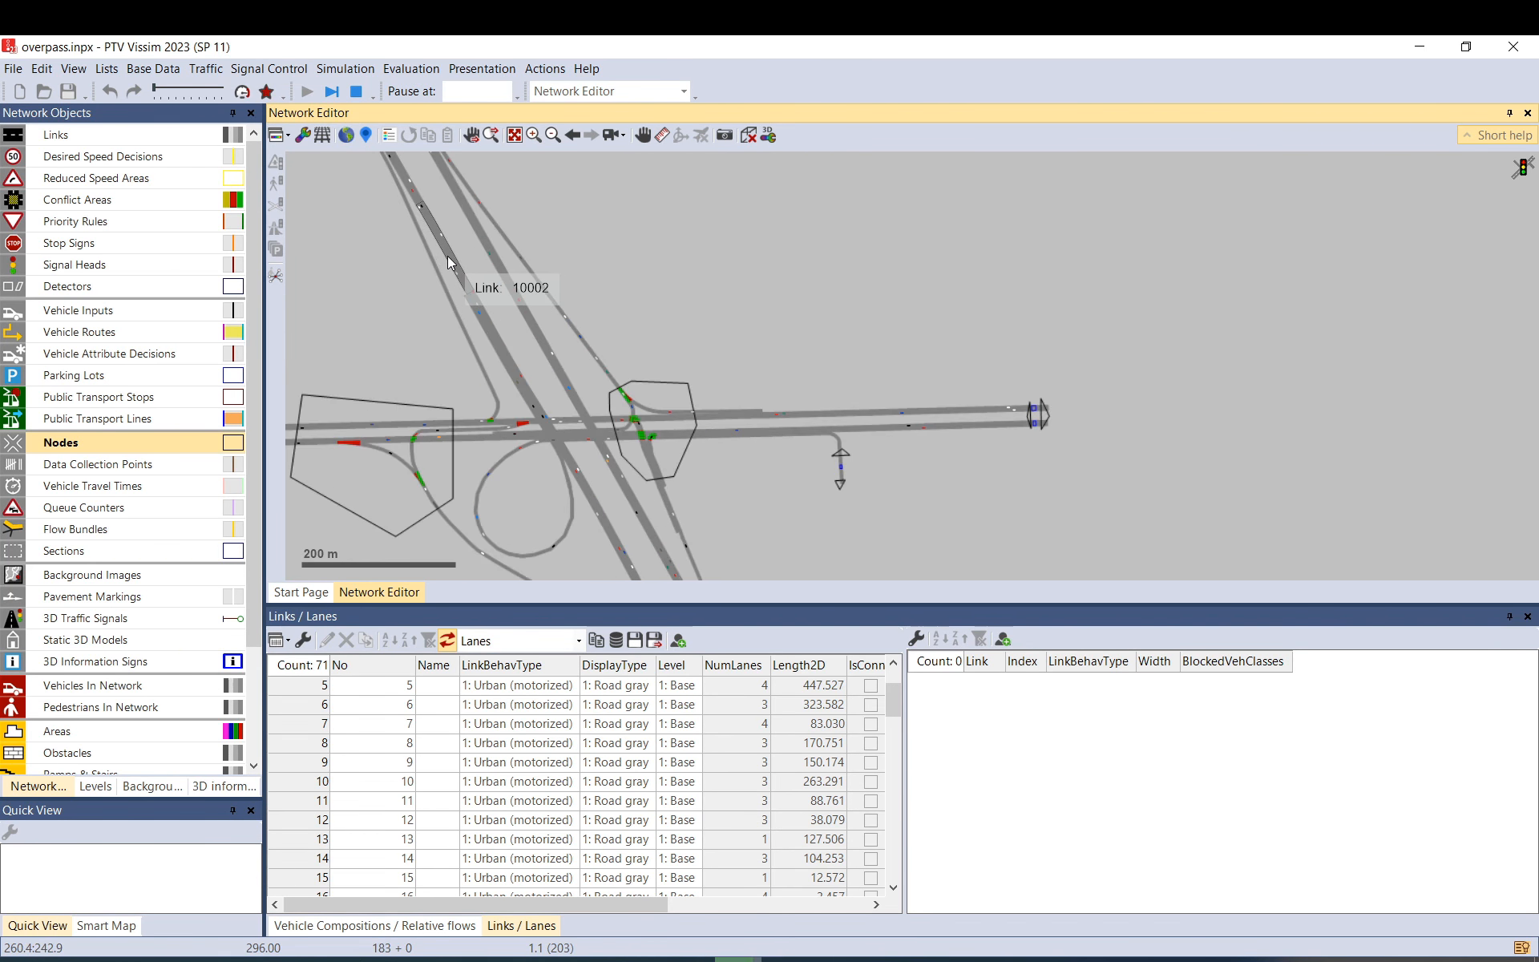
pyautogui.doubleClick(448, 256)
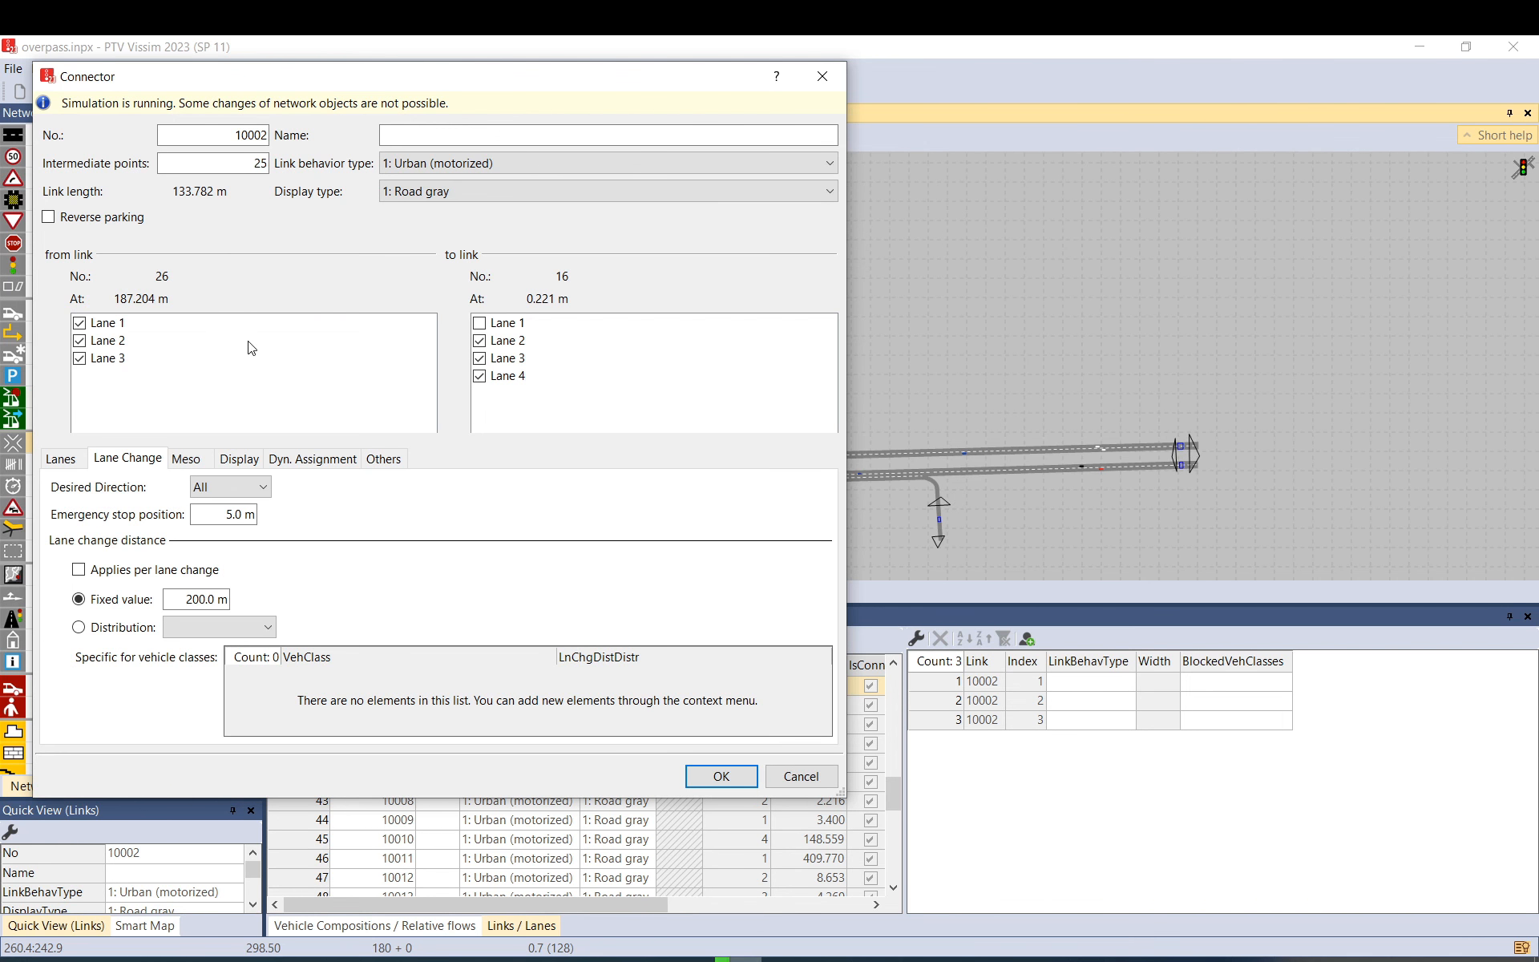
pyautogui.click(383, 458)
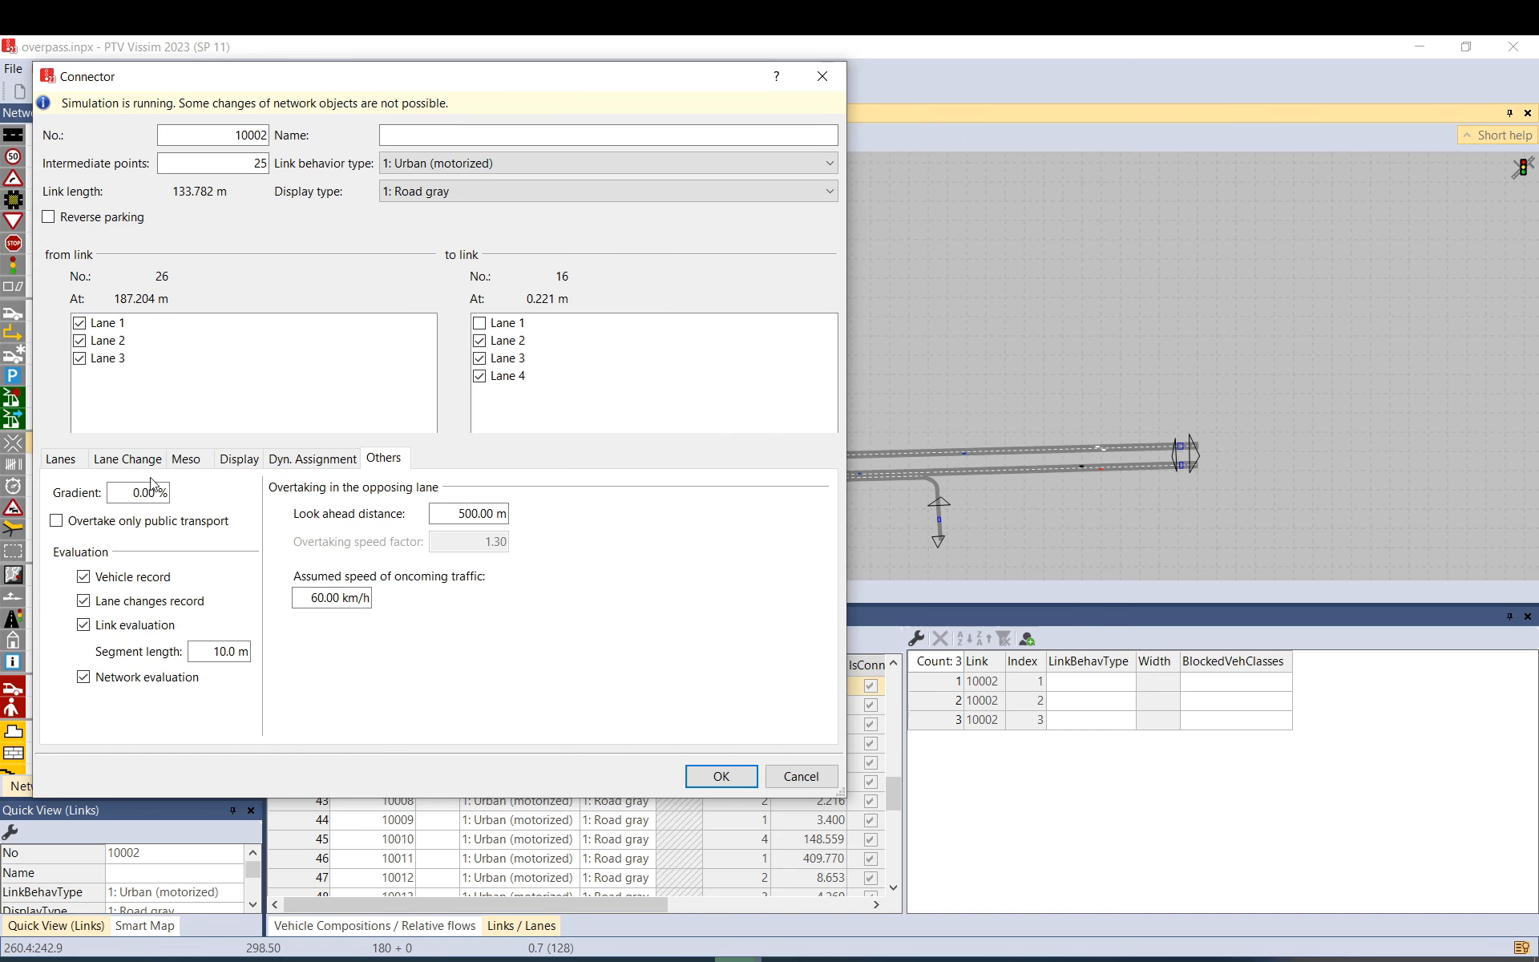
pyautogui.moveTo(110, 493); pyautogui.dragTo(179, 495)
pyautogui.click(801, 777)
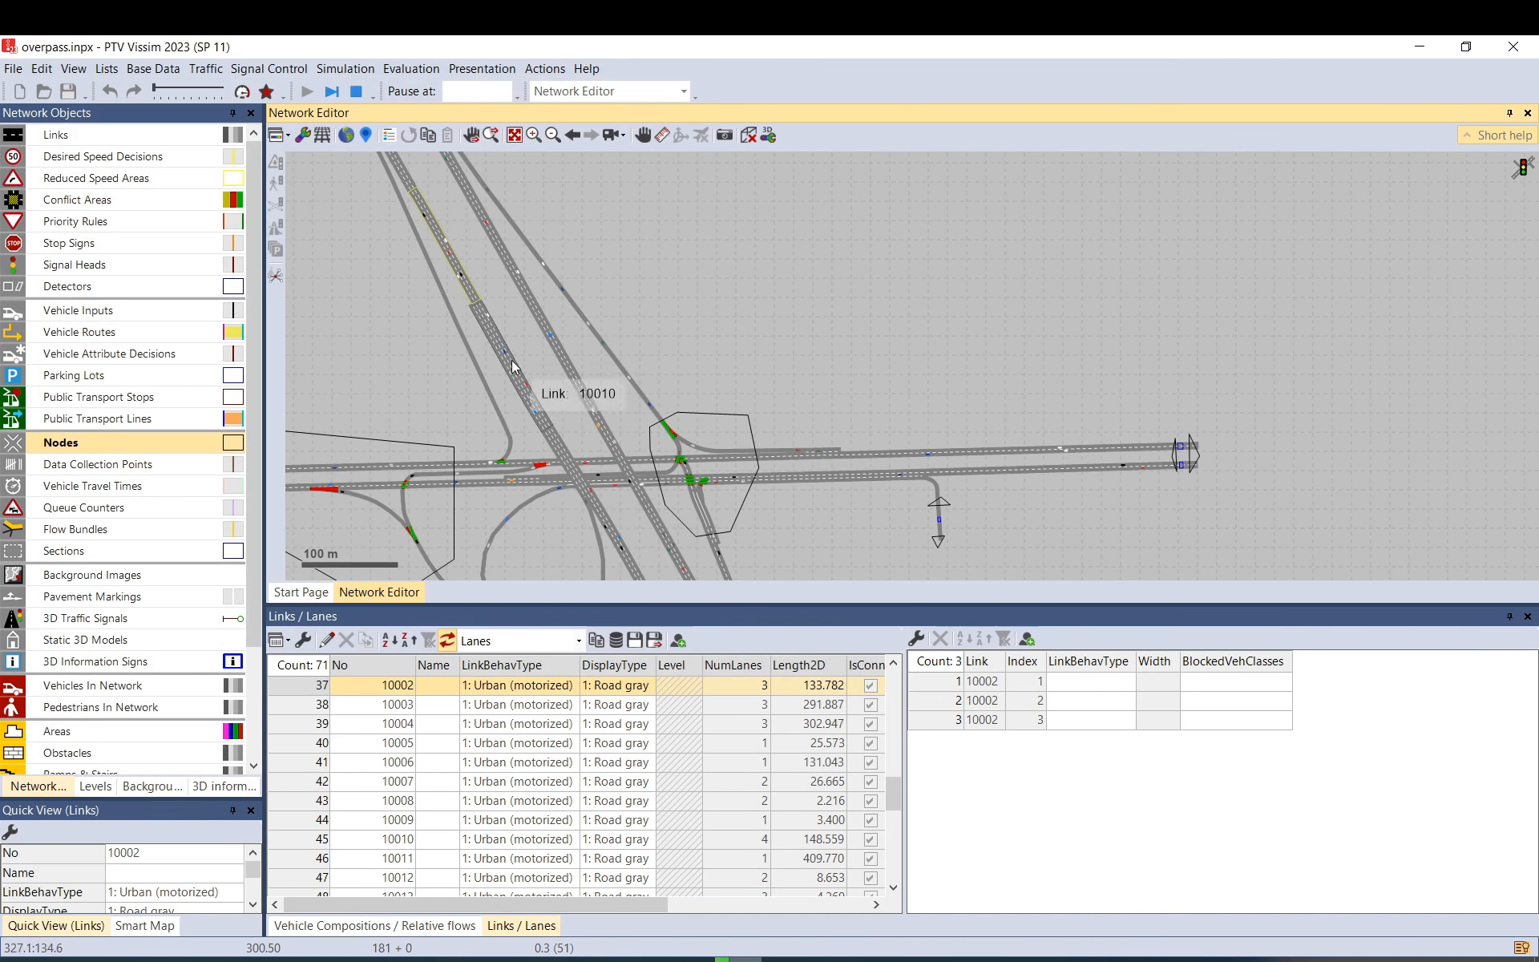
# Switch to 3D and center the view on elevated connector link 10002 with vehicles crossing.
pyautogui.scroll(2, 420, 240)
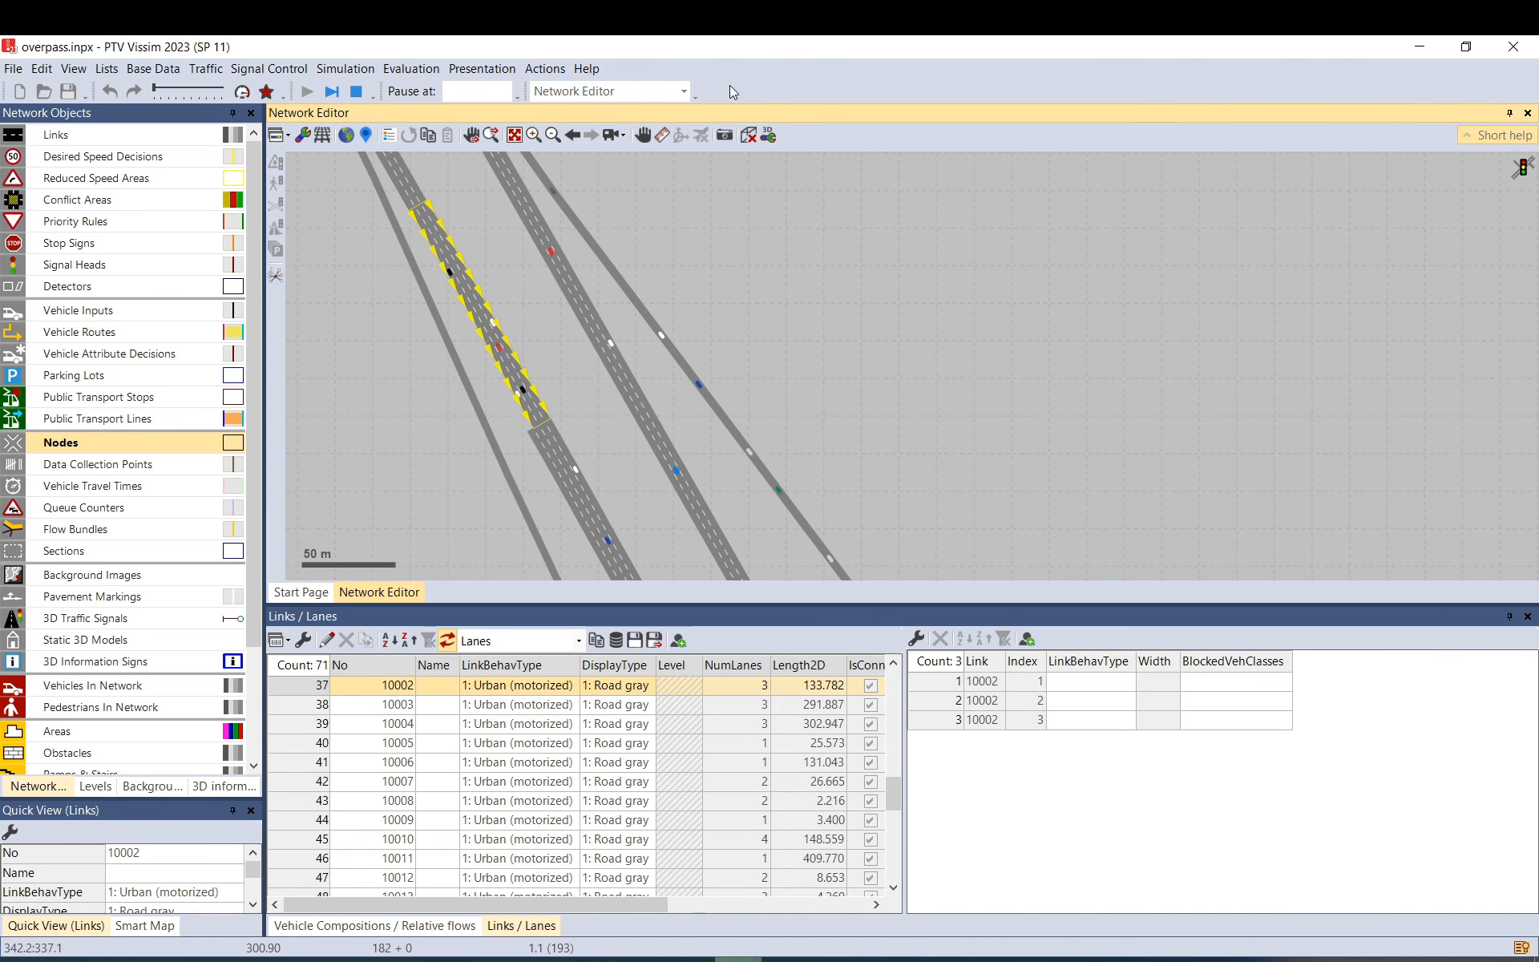
pyautogui.click(748, 135)
pyautogui.moveTo(539, 280); pyautogui.dragTo(916, 362)
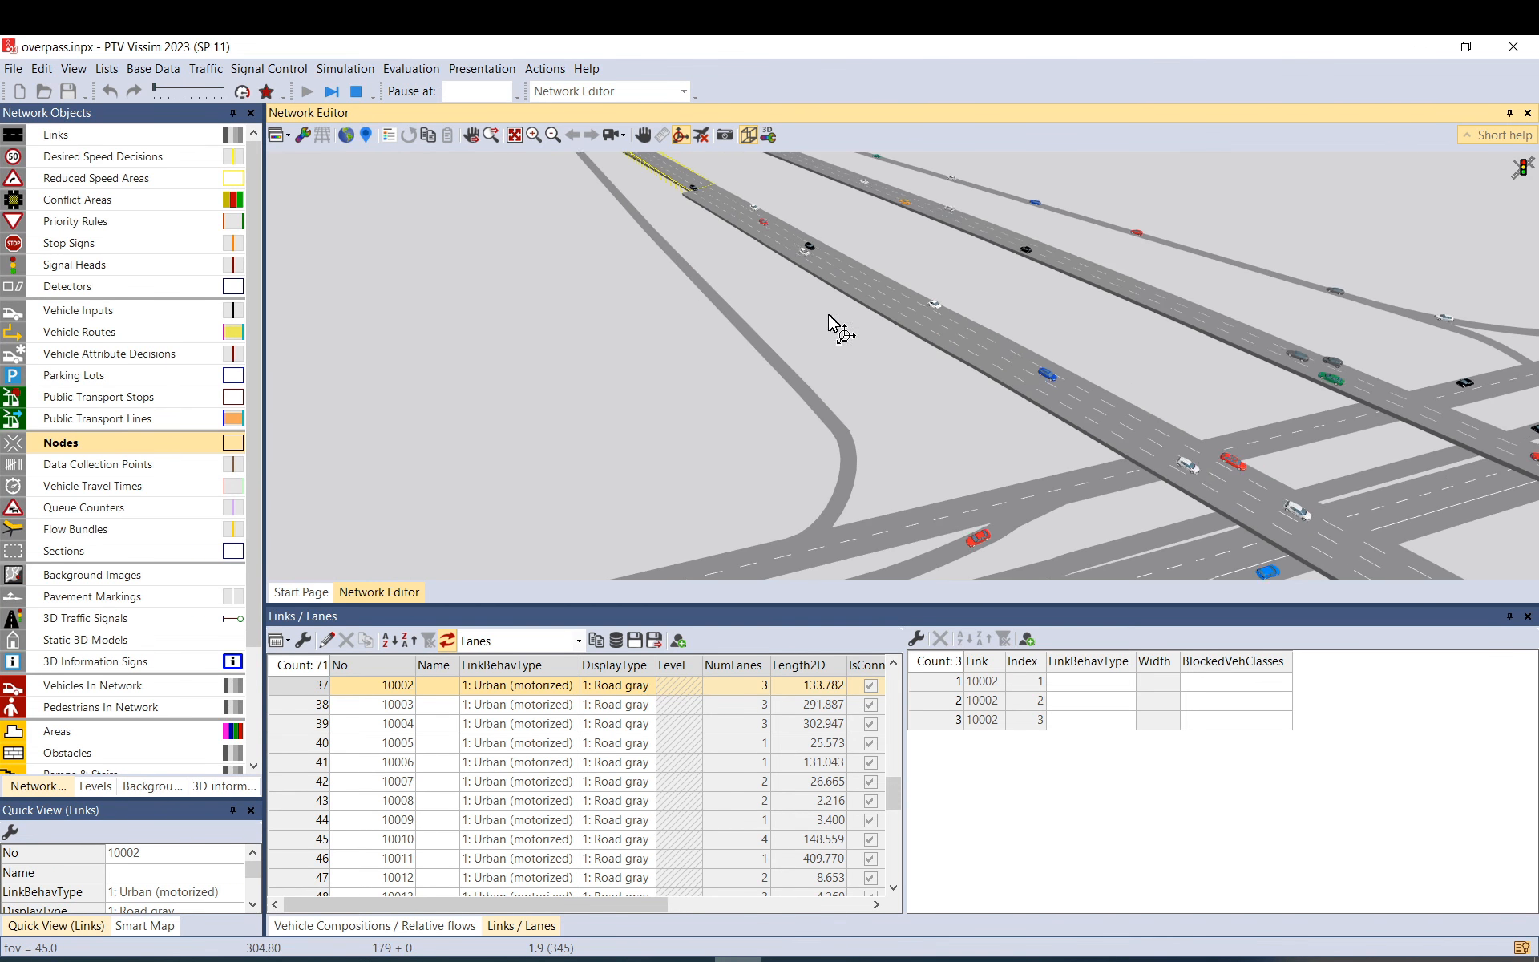
pyautogui.moveTo(609, 300); pyautogui.dragTo(918, 443)
pyautogui.moveTo(649, 276); pyautogui.dragTo(1012, 455)
pyautogui.scroll(3, 929, 335)
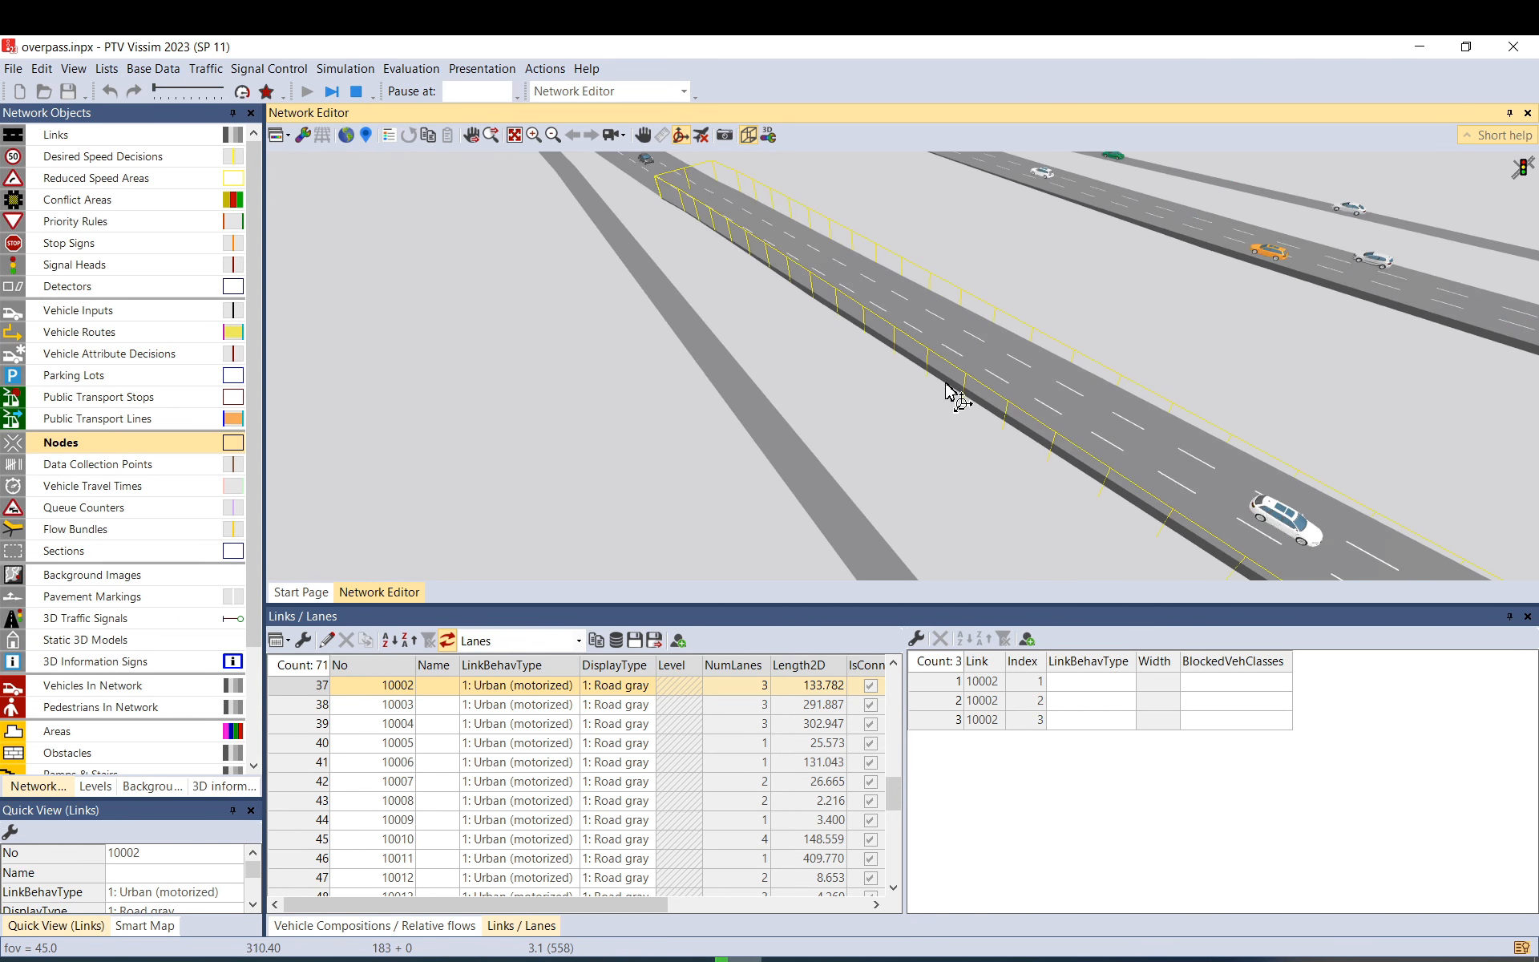
pyautogui.moveTo(949, 388); pyautogui.dragTo(644, 241)
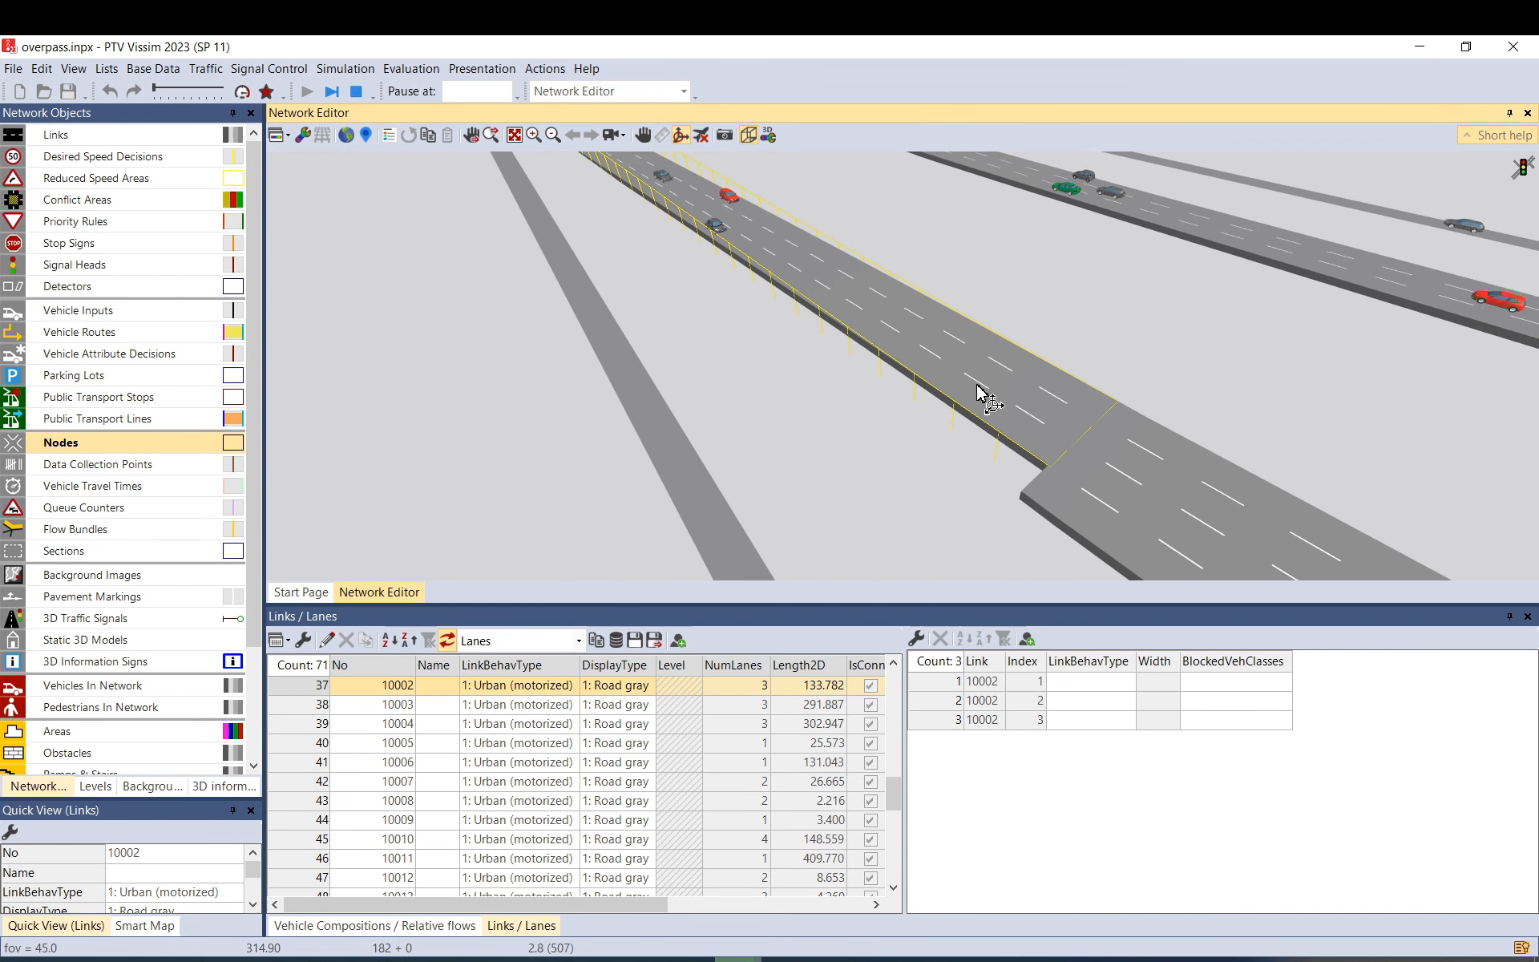
# Check Base Data > Network Settings (Z-coordinate gradient, right-hand traffic) and cancel without changes.
pyautogui.click(153, 69)
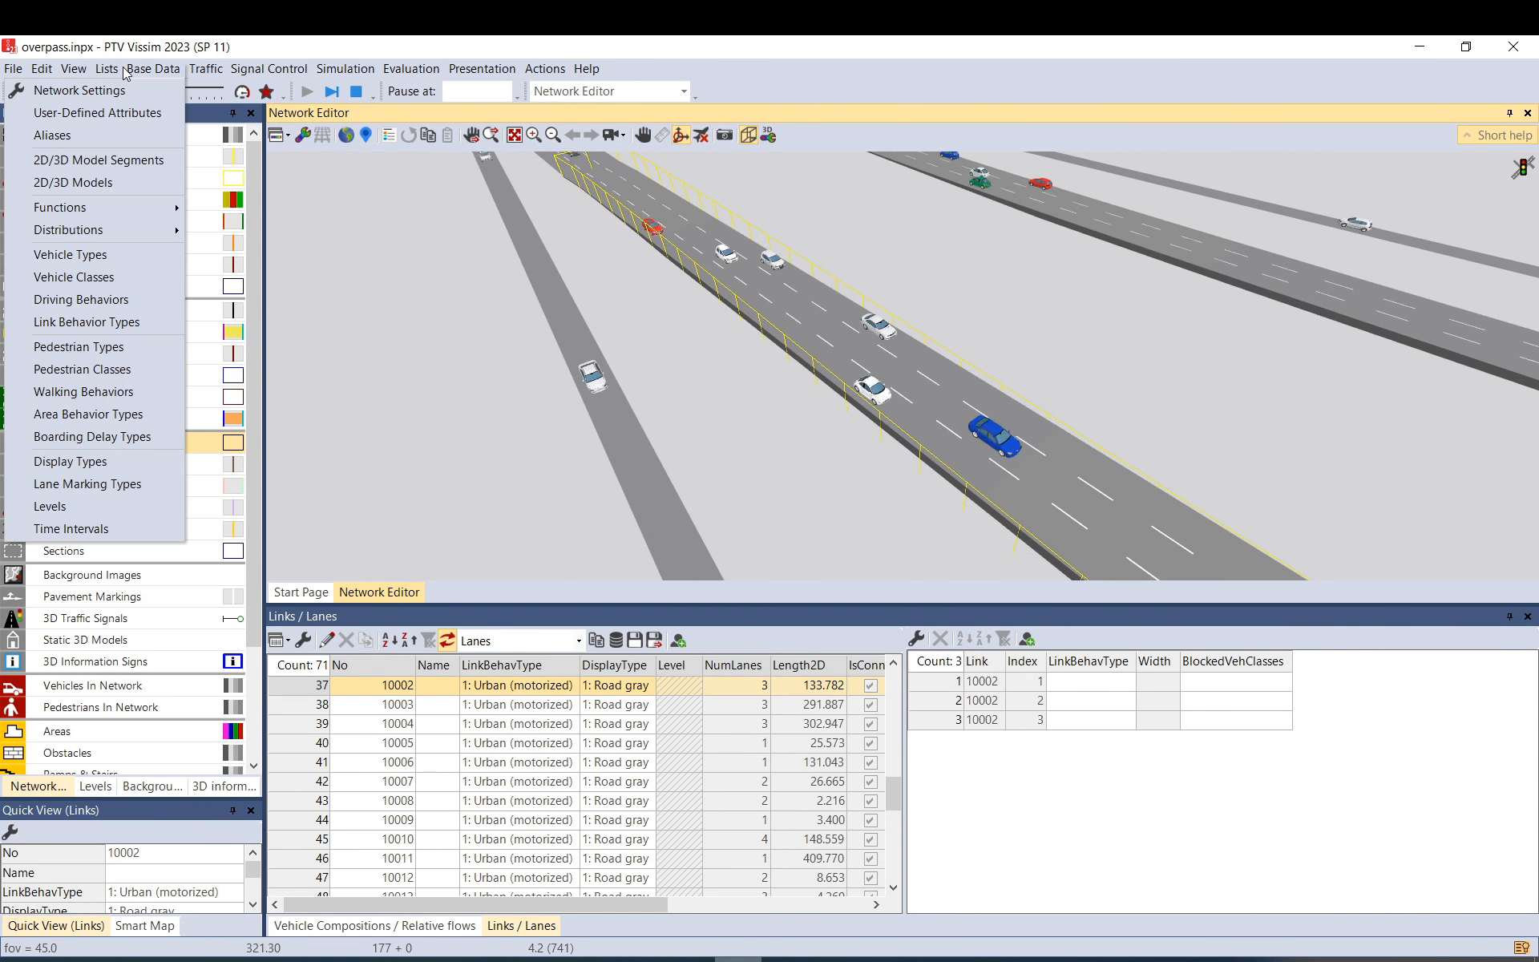
pyautogui.click(126, 92)
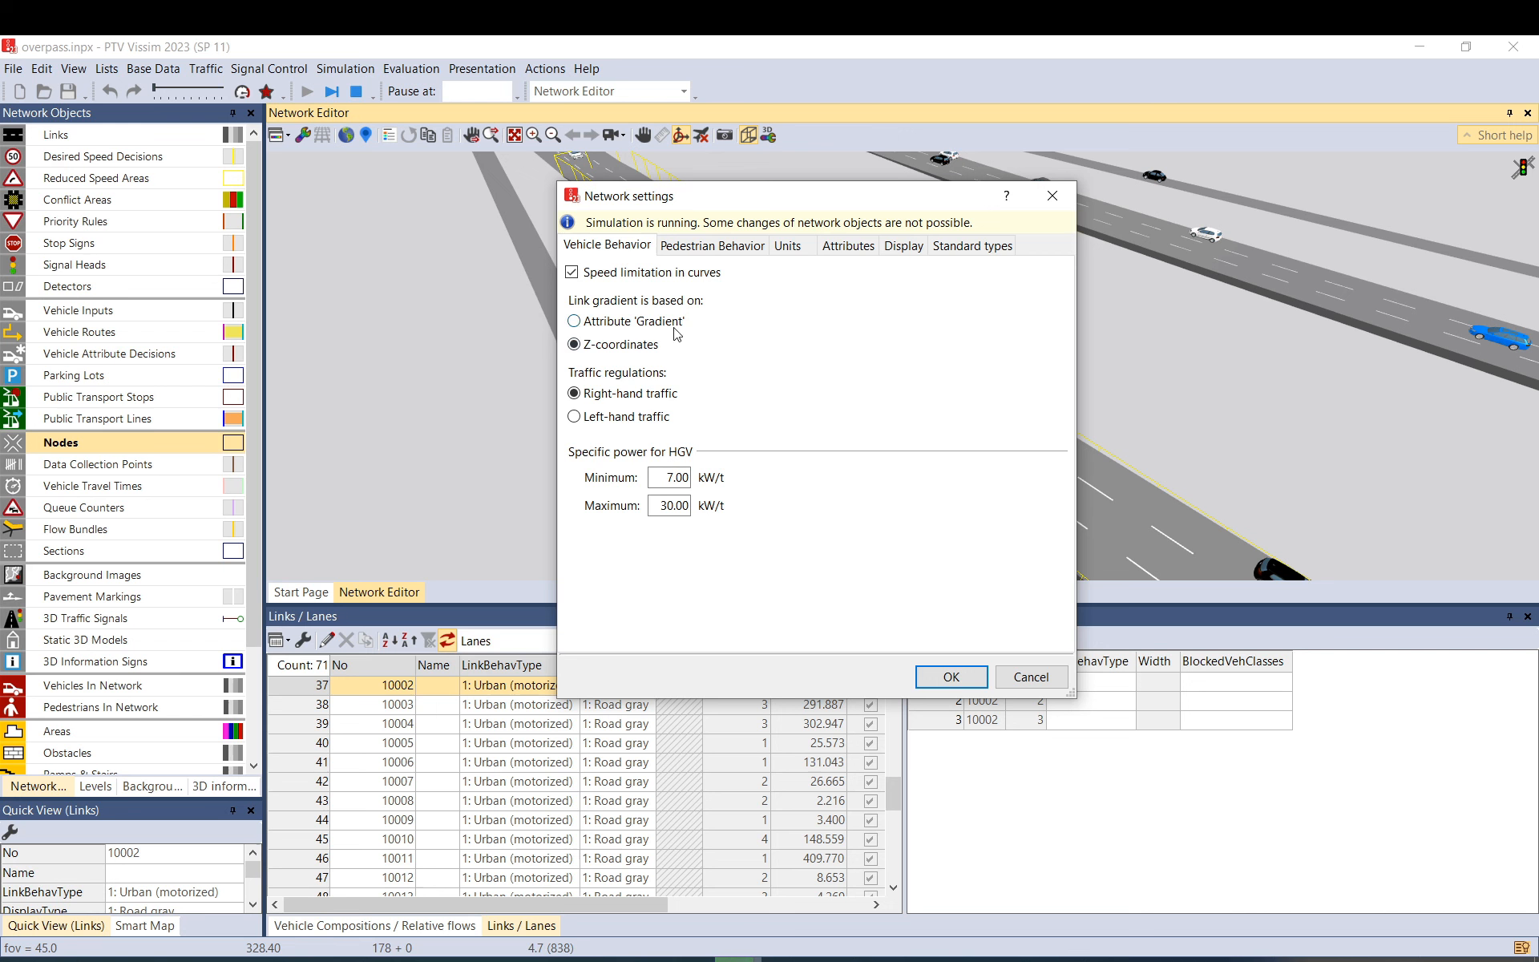
pyautogui.click(1029, 677)
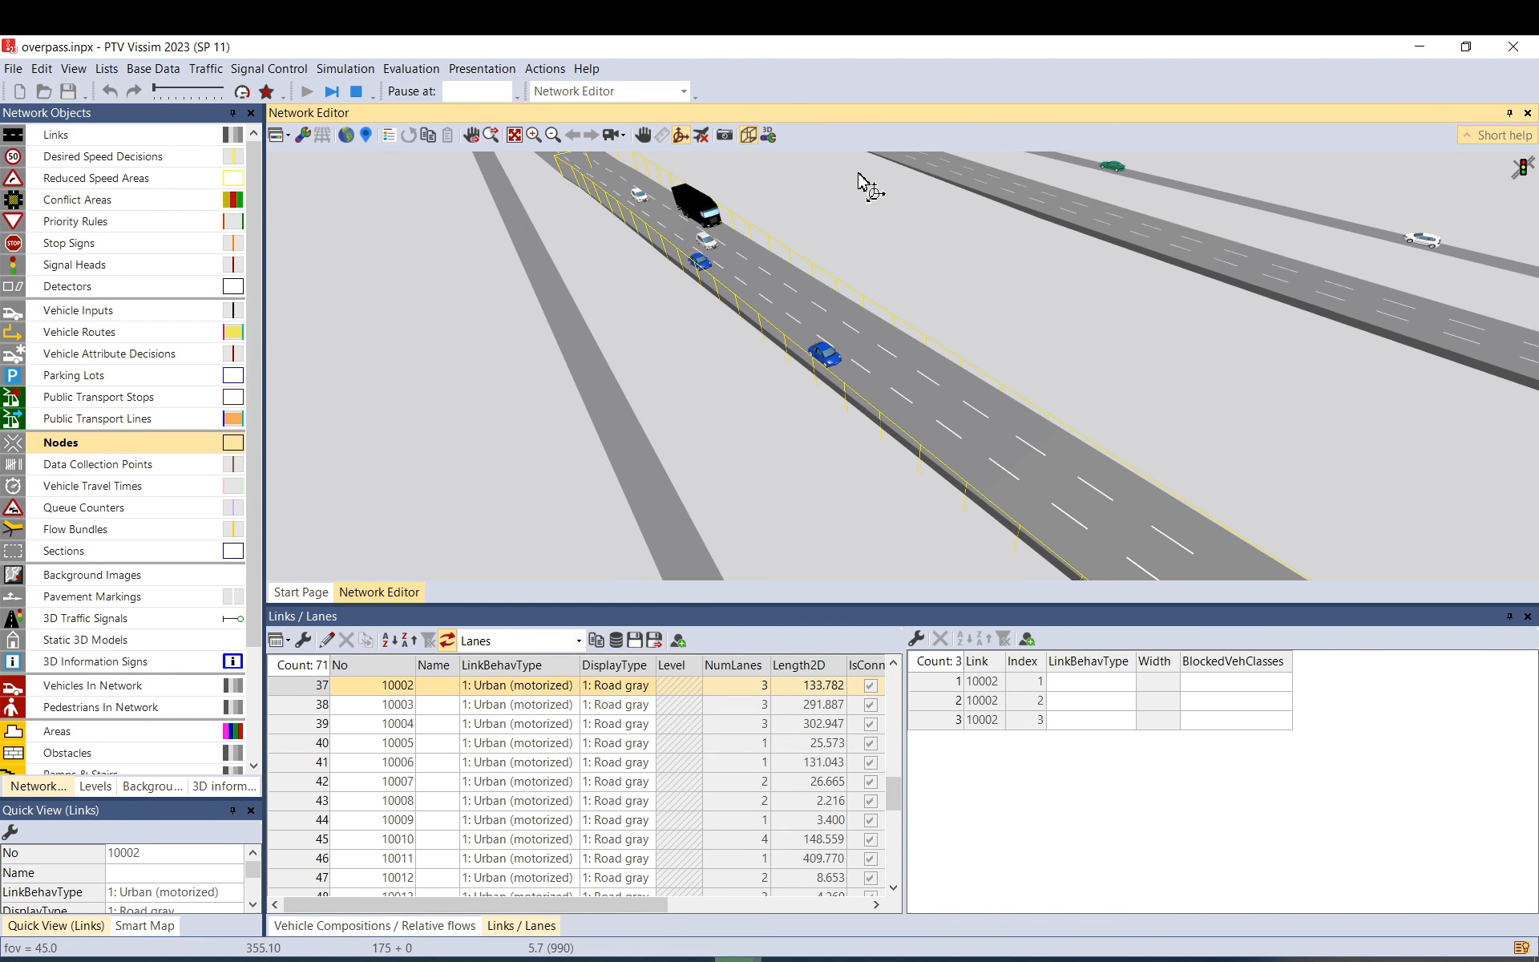
# Enable Quick Mode, stop the run after 437 s, and return to the zoomed-out 2D network.
pyautogui.scroll(-10, 731, 337)
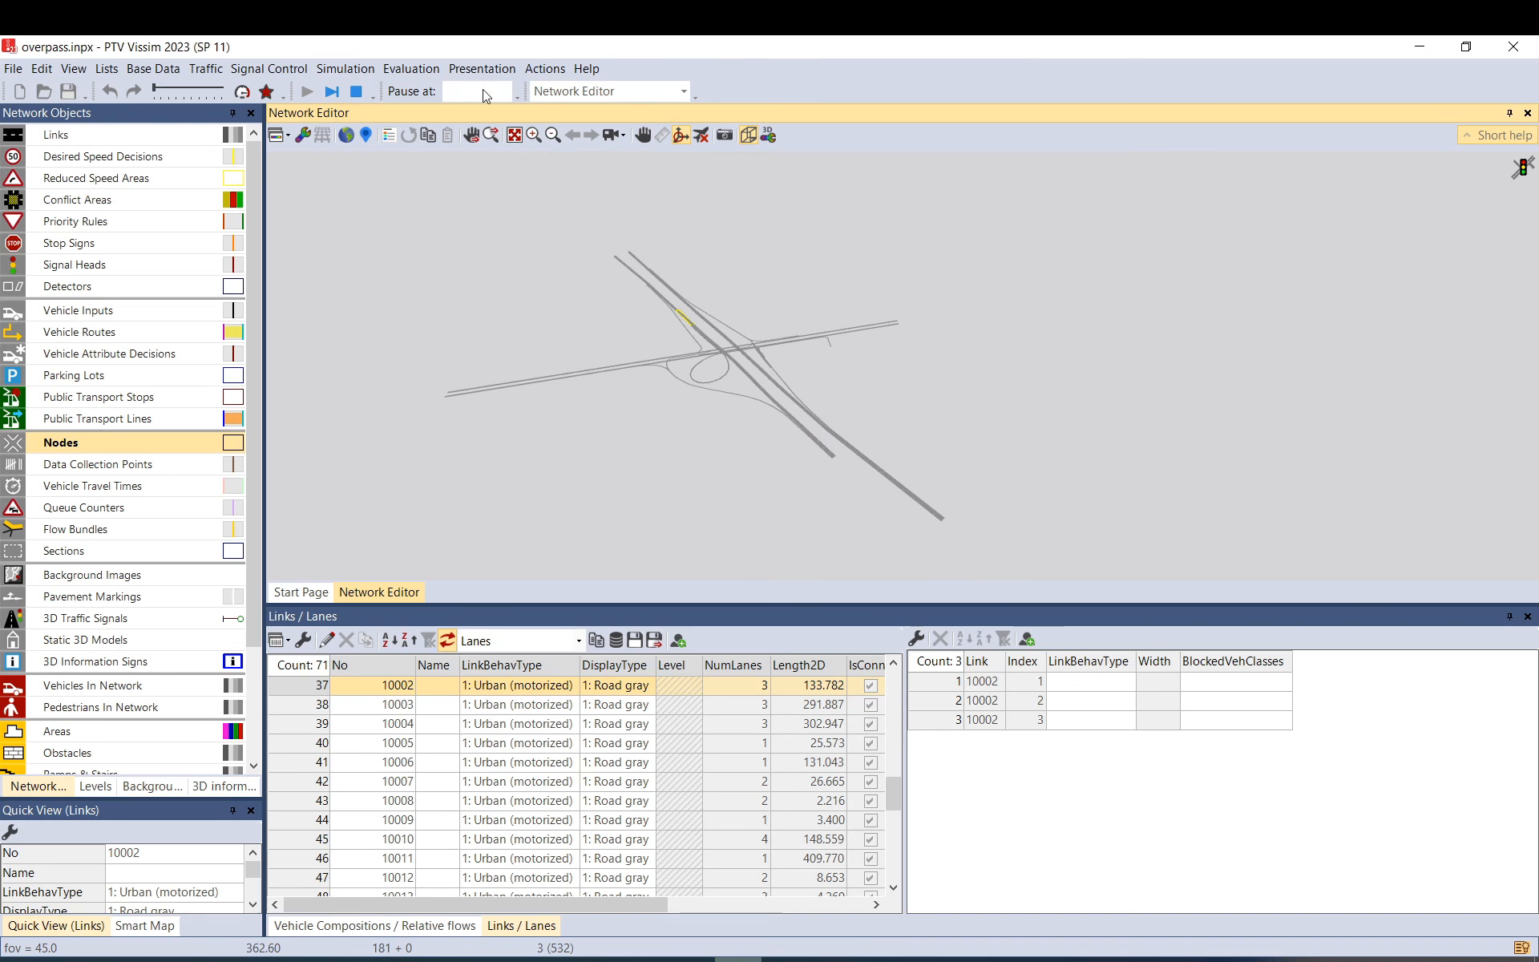
pyautogui.click(242, 91)
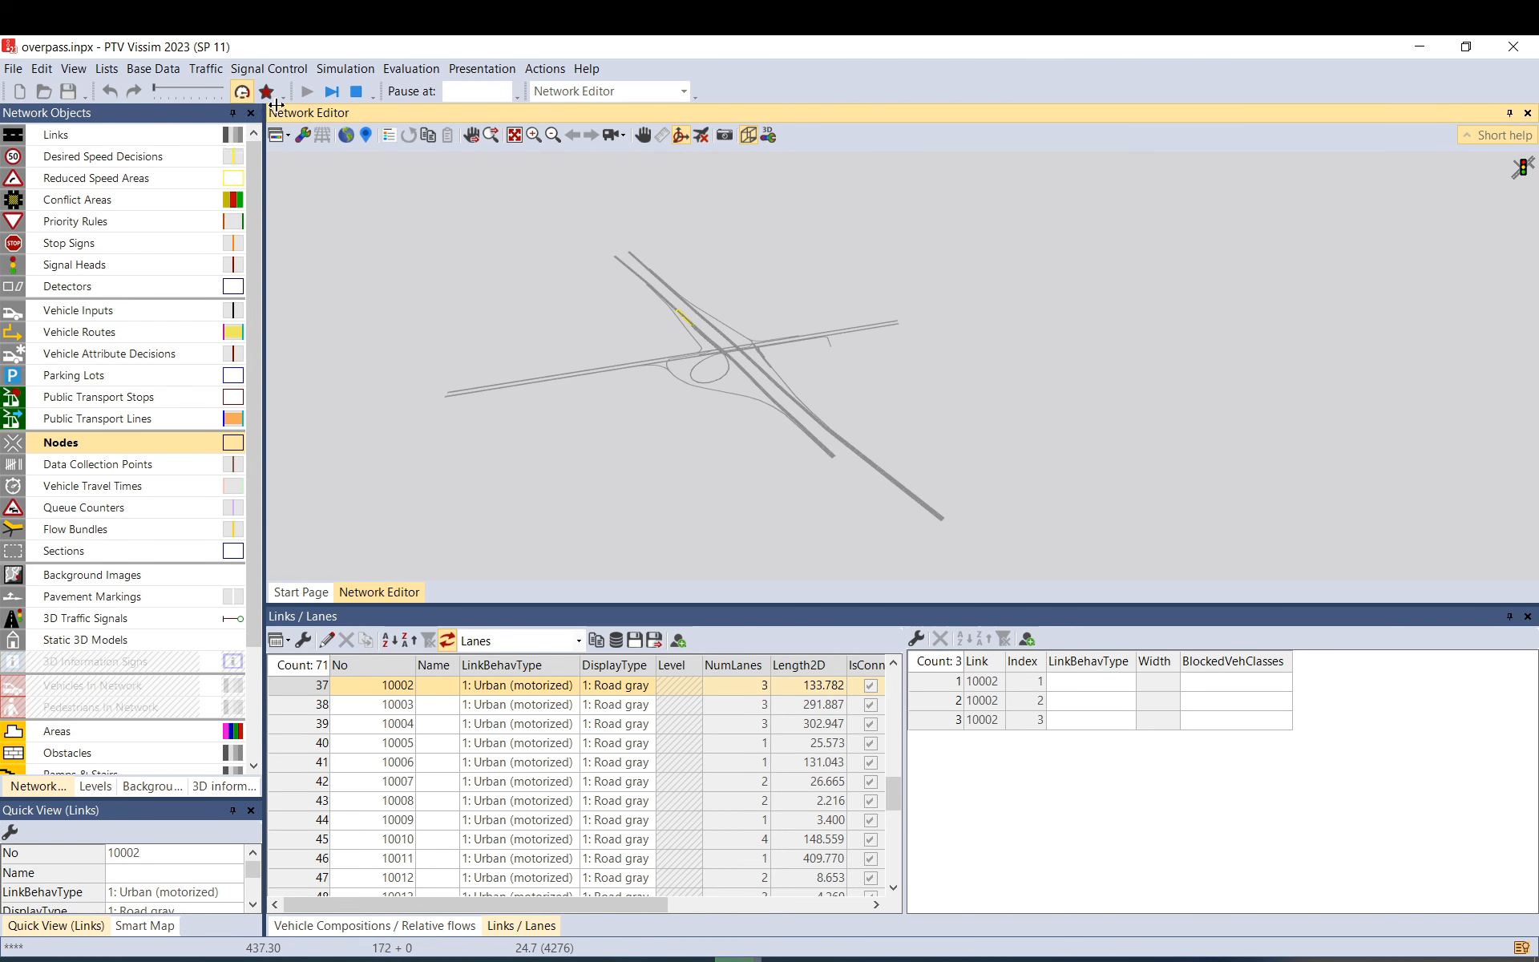
pyautogui.click(357, 92)
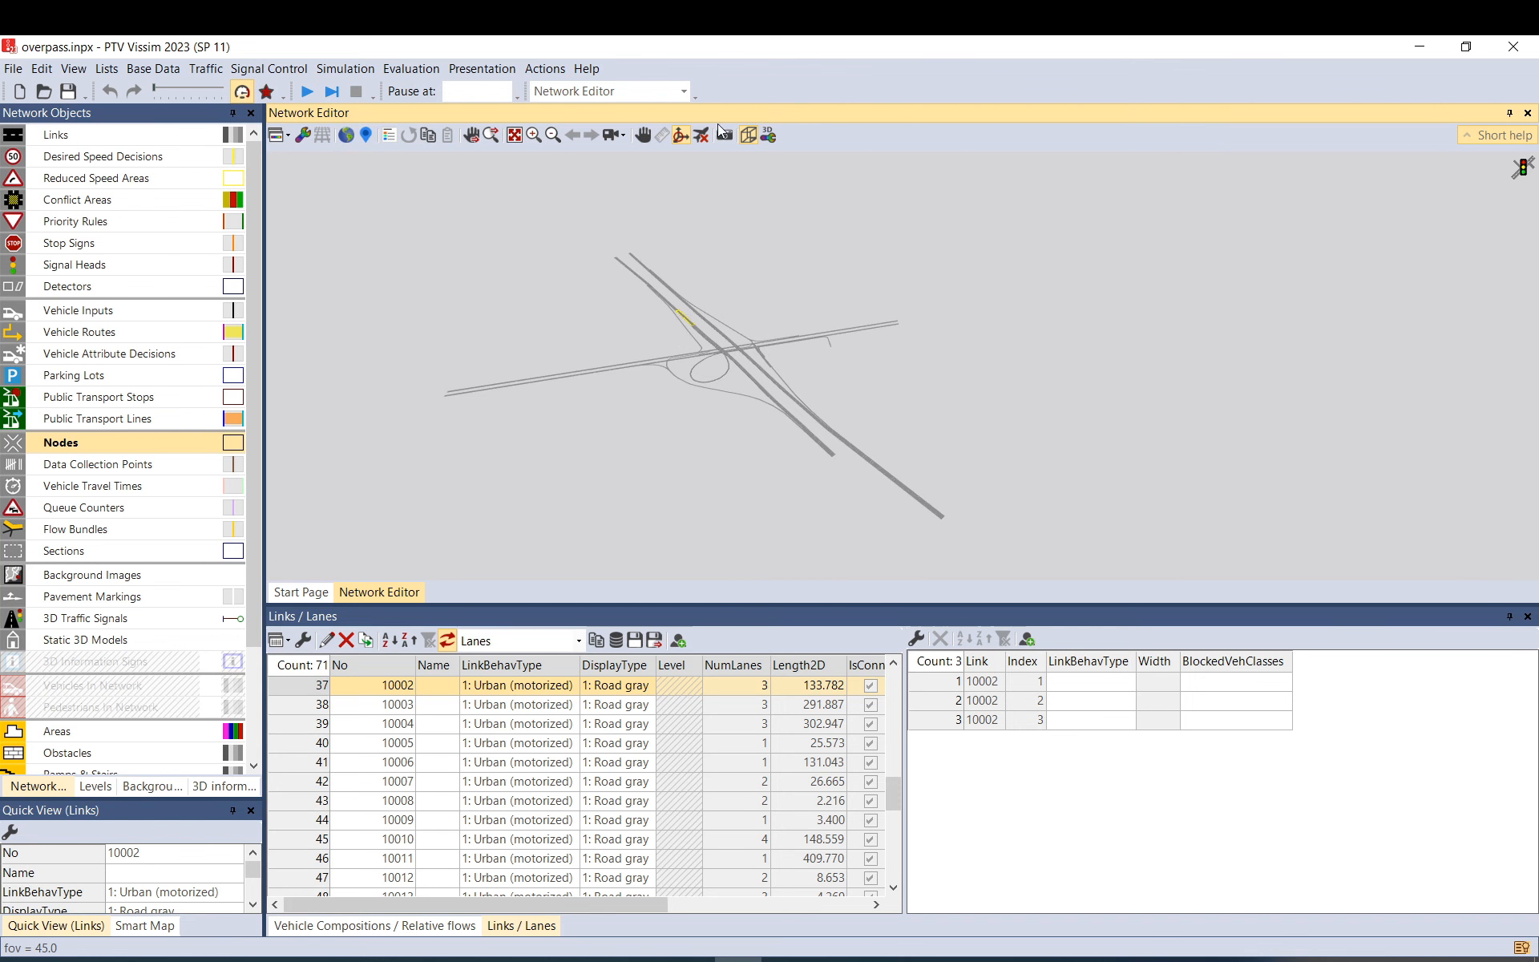
pyautogui.click(757, 133)
pyautogui.click(554, 319)
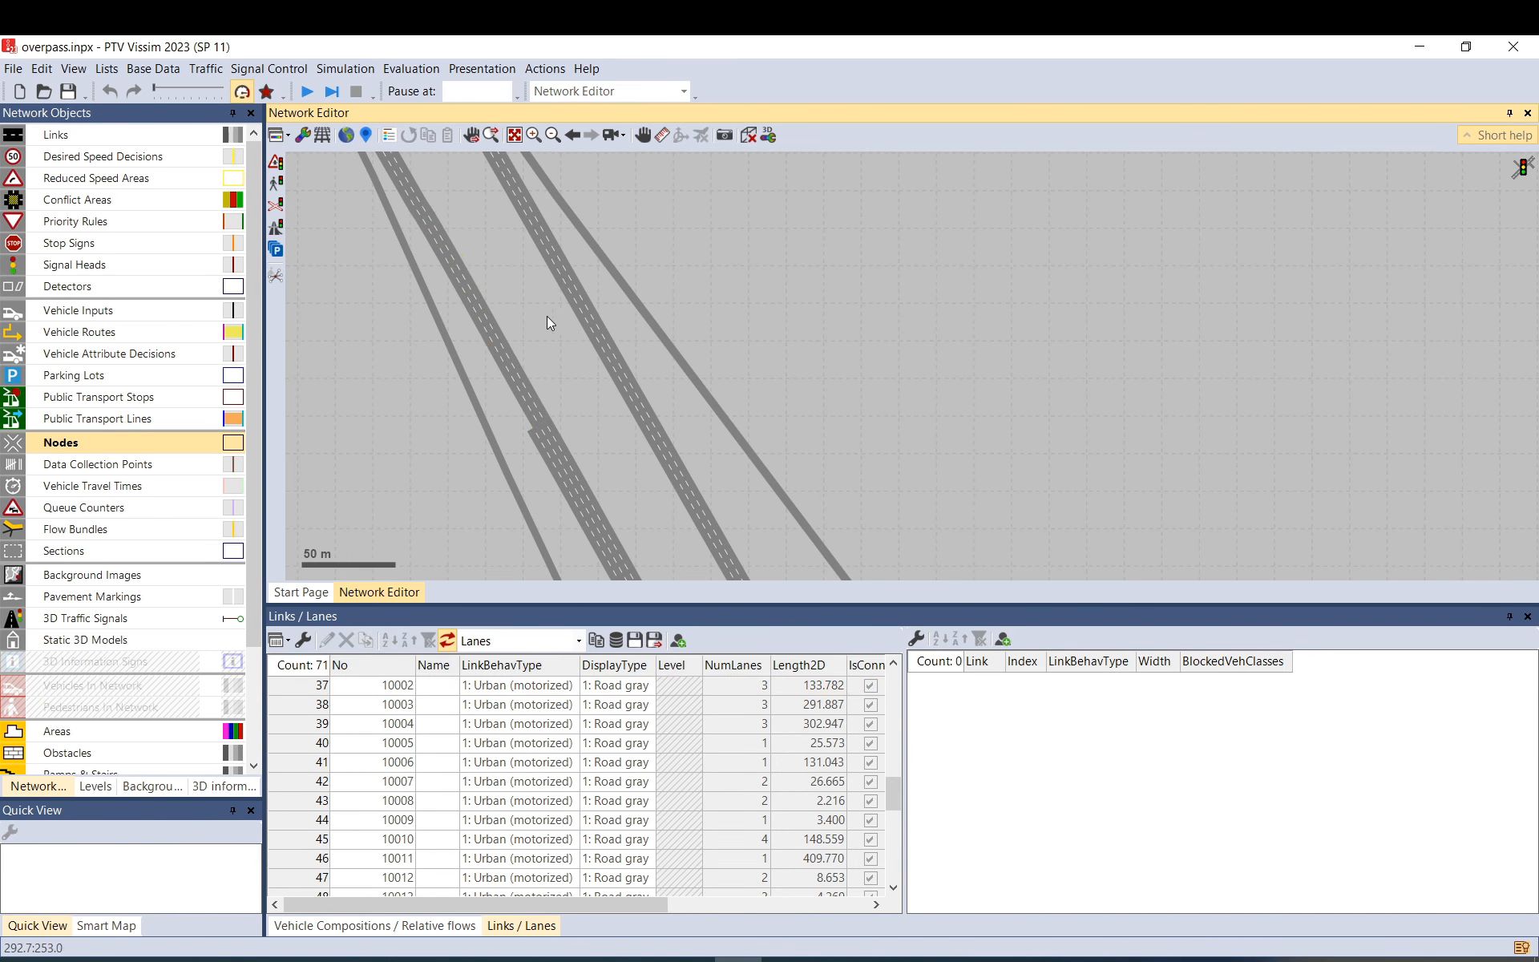
pyautogui.scroll(-5, 555, 287)
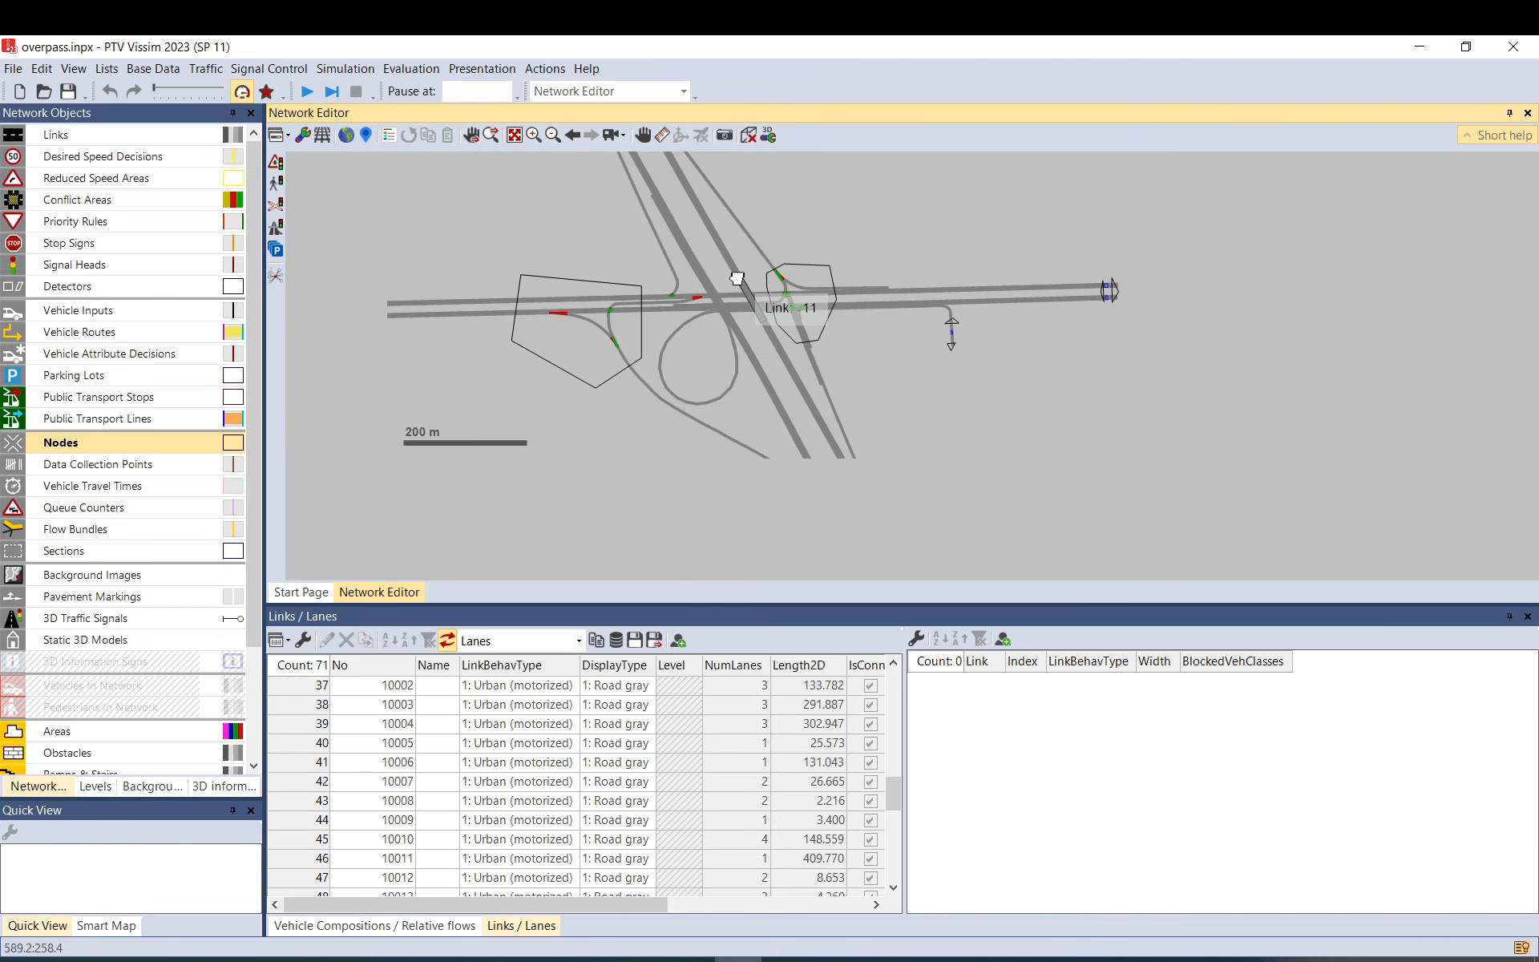